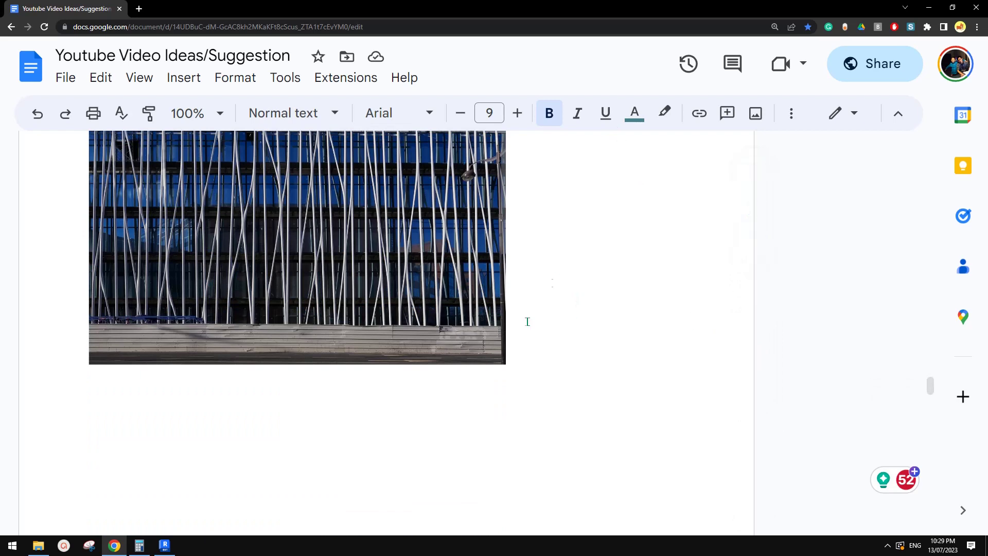
# Step: Switch from the façade photo to Revit and create a new mass family from the template in the Conceptual Mass folder
pyautogui.scroll(2, 527, 322)
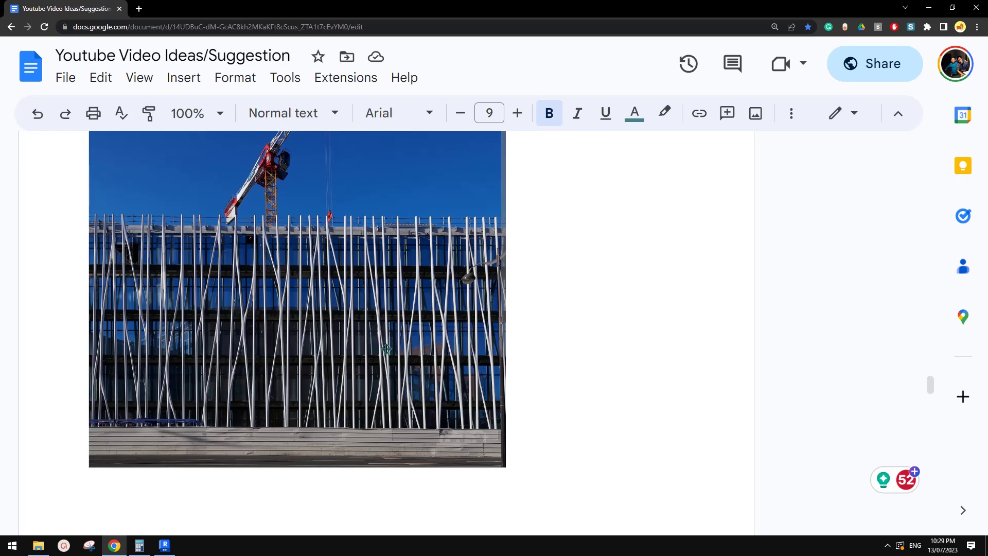
pyautogui.click(165, 546)
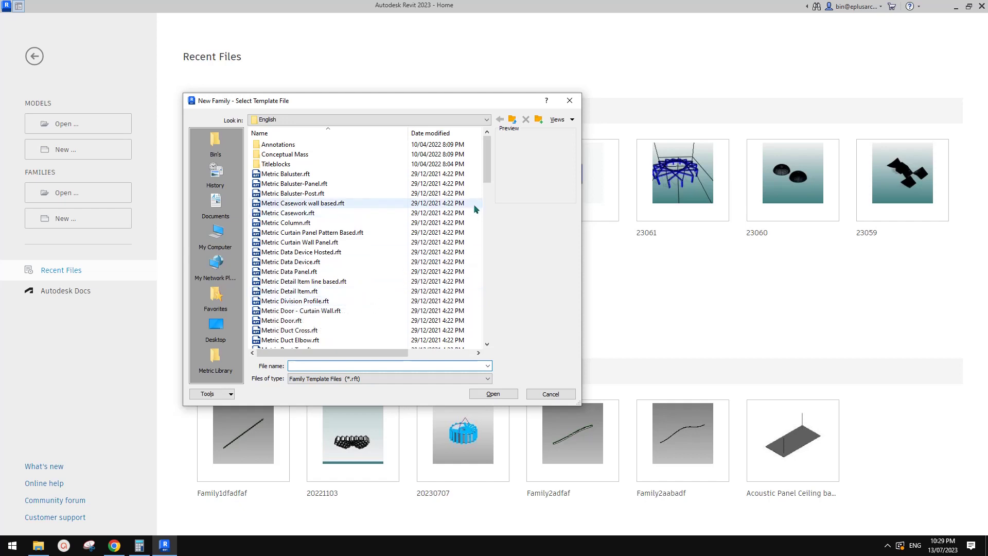
pyautogui.moveTo(486, 173); pyautogui.dragTo(487, 171)
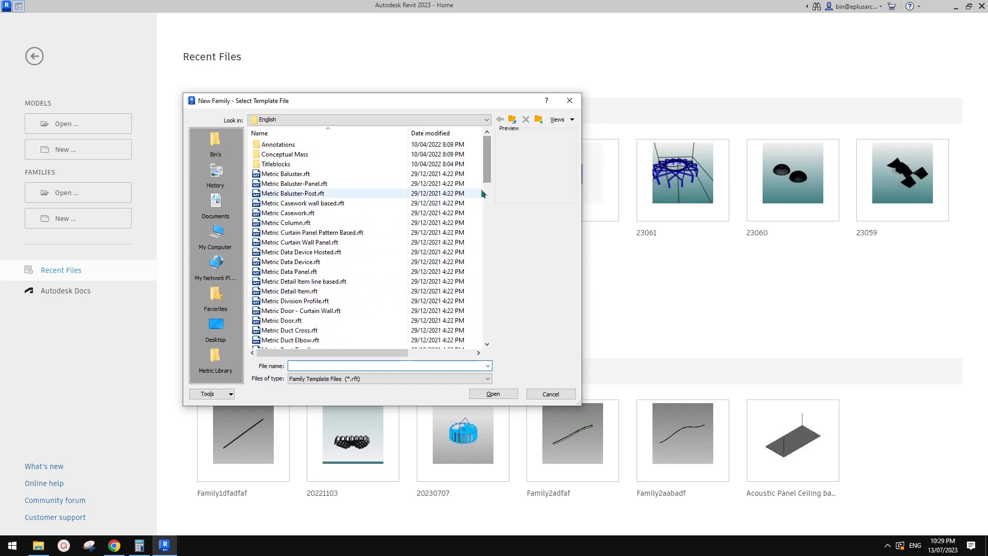
pyautogui.doubleClick(292, 154)
pyautogui.doubleClick(276, 145)
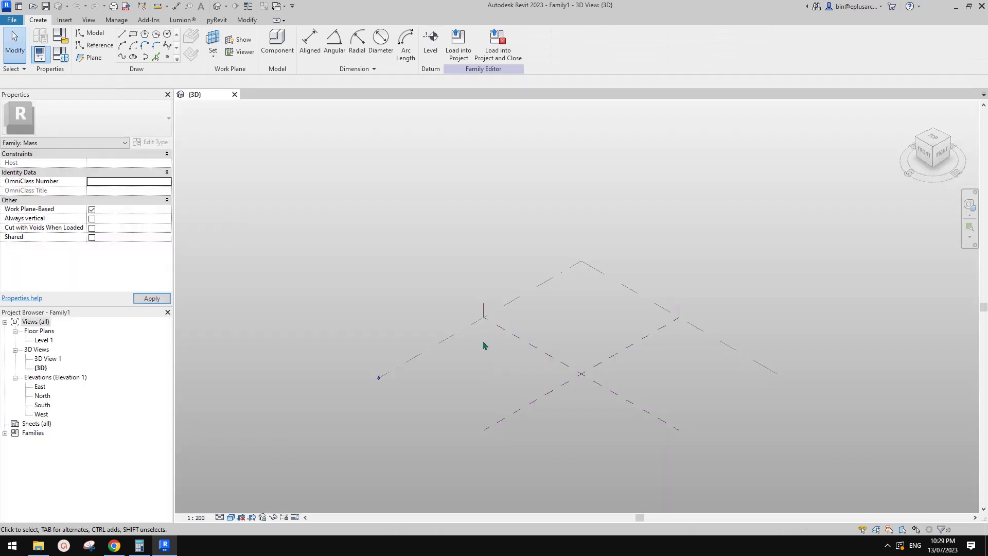
# Step: Review the façade photo in Google Docs and return to Revit to examine the mass family's reference planes in 3D
pyautogui.keyDown('shift'); pyautogui.moveTo(486, 342); pyautogui.dragTo(505, 378, button='middle'); pyautogui.keyUp('shift')
pyautogui.scroll(2, 505, 377)
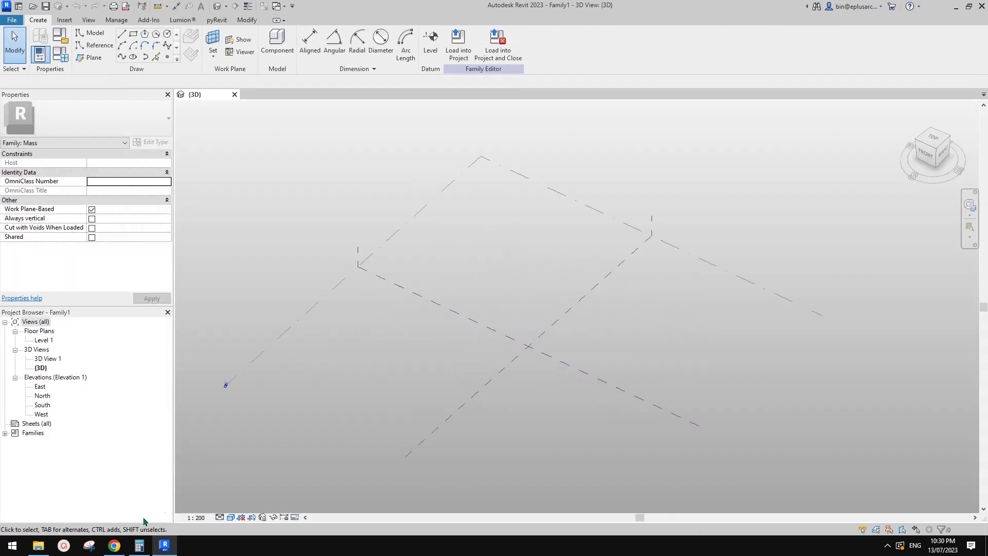
pyautogui.click(116, 548)
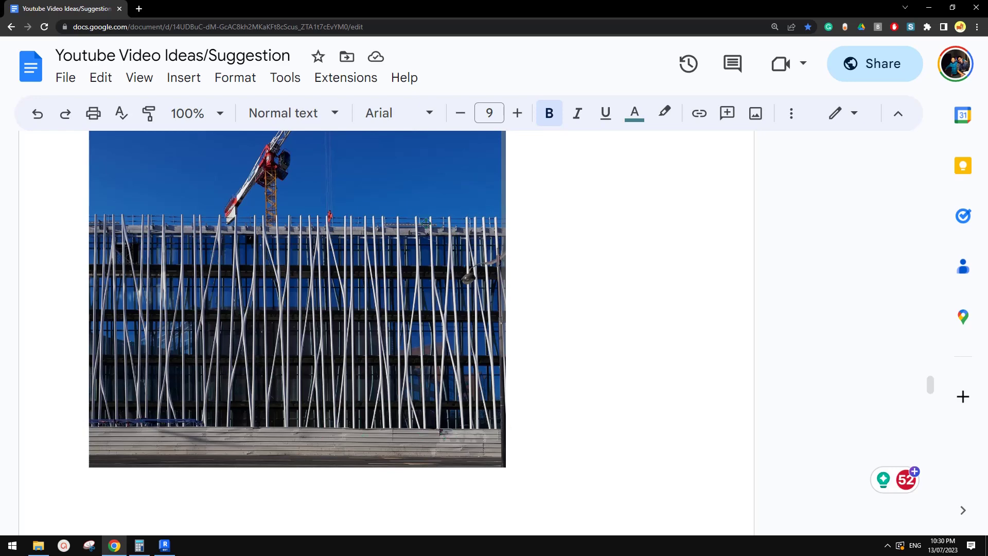
pyautogui.click(165, 546)
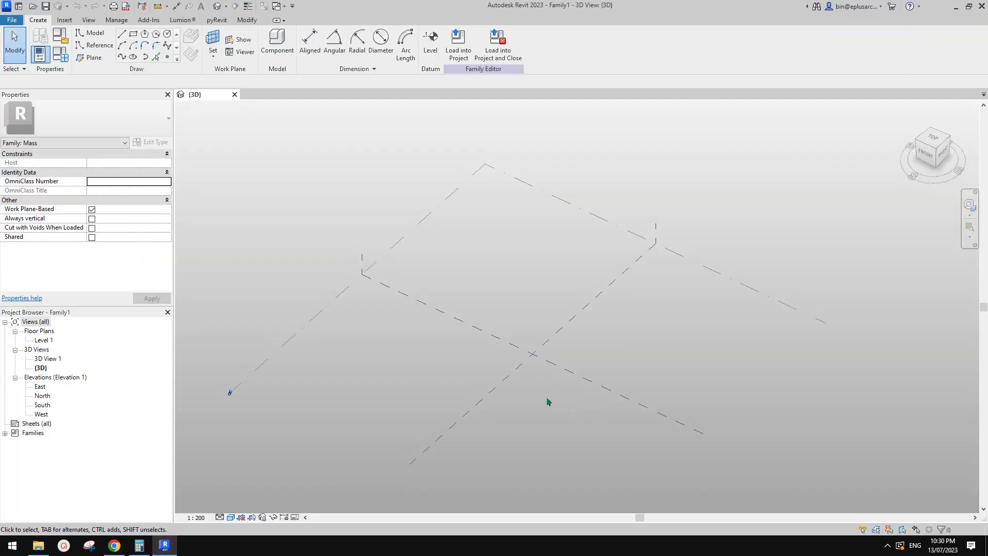
pyautogui.keyDown('shift'); pyautogui.moveTo(540, 337); pyautogui.dragTo(404, 380, button='middle'); pyautogui.keyUp('shift')
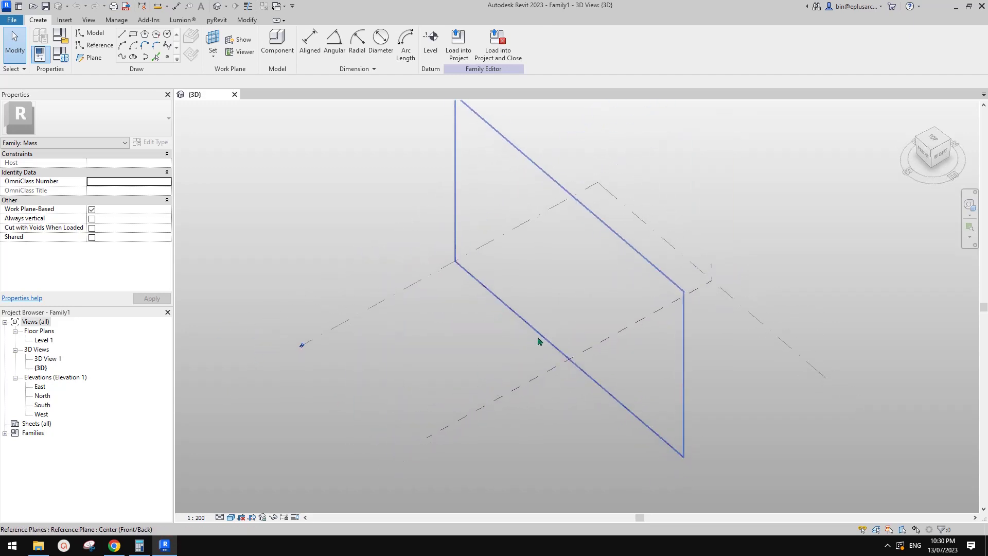
pyautogui.keyDown('shift'); pyautogui.moveTo(540, 342); pyautogui.dragTo(494, 335, button='middle'); pyautogui.keyUp('shift')
pyautogui.moveTo(419, 287); pyautogui.dragTo(413, 273, button='middle')
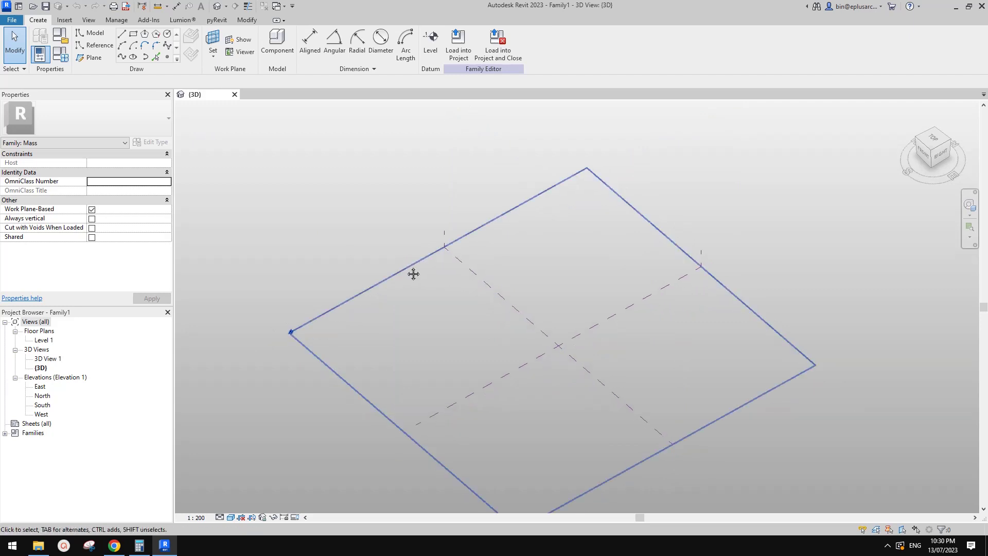
pyautogui.moveTo(484, 268); pyautogui.dragTo(462, 231, button='middle')
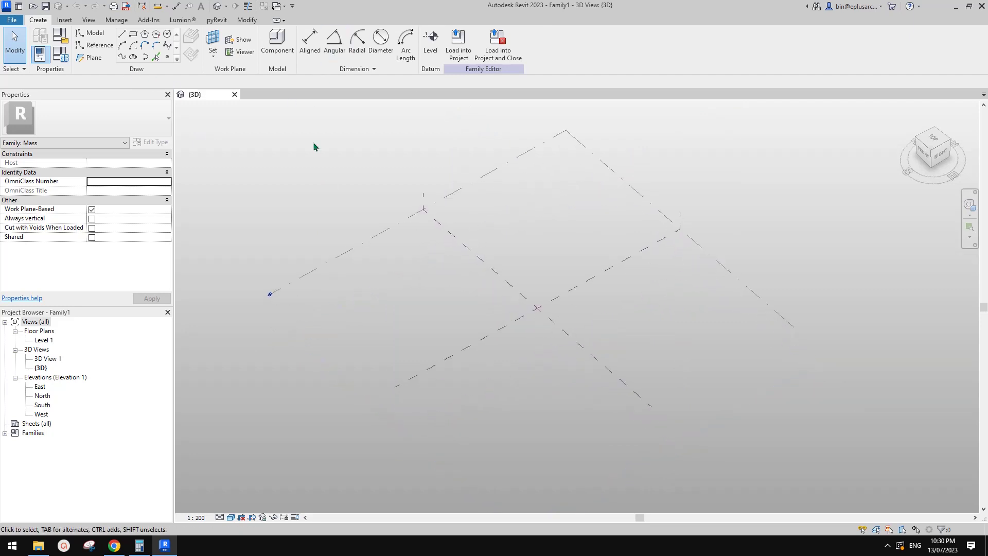
# Step: Draw a wavy reference-line spline with six control points on Level 1, about 82,900 mm long, in front of the centre reference planes
pyautogui.click(93, 44)
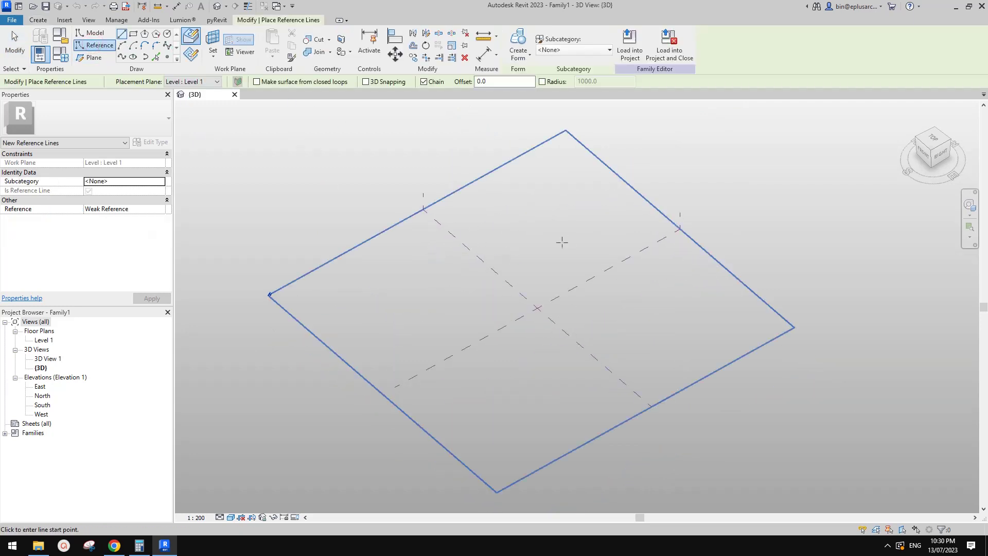
pyautogui.click(167, 45)
pyautogui.click(464, 419)
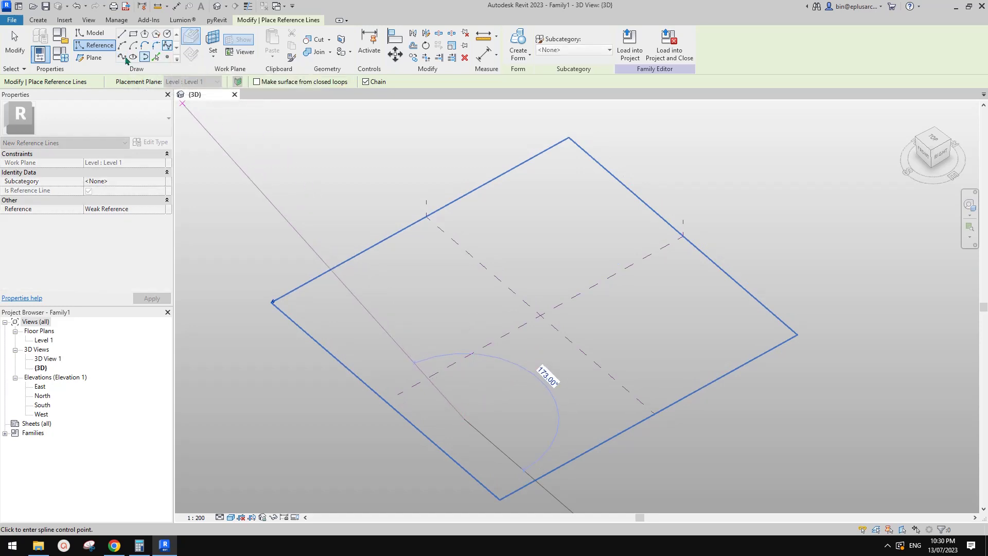
pyautogui.moveTo(485, 411); pyautogui.dragTo(454, 410, button='middle')
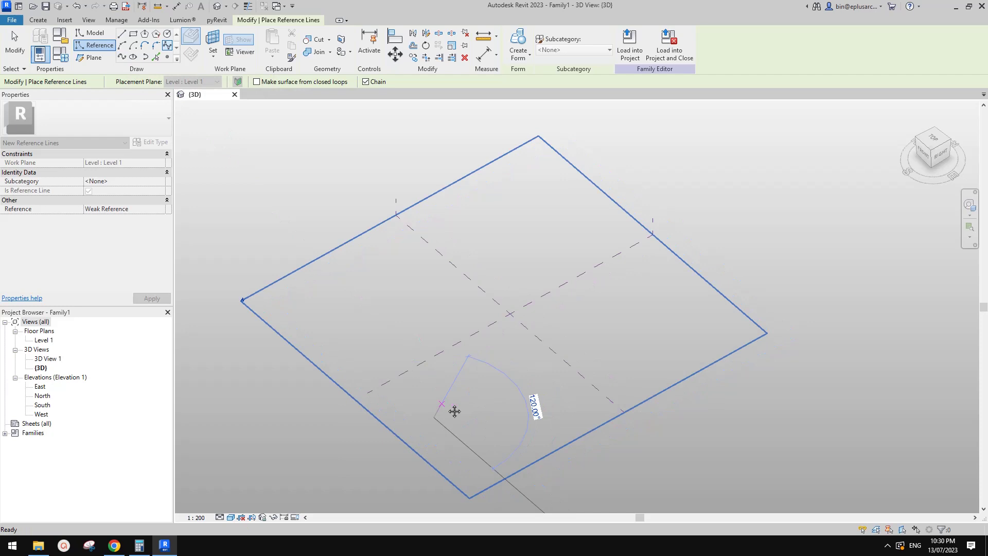
pyautogui.click(470, 376)
pyautogui.click(535, 387)
pyautogui.click(569, 320)
pyautogui.click(569, 320)
pyautogui.click(634, 340)
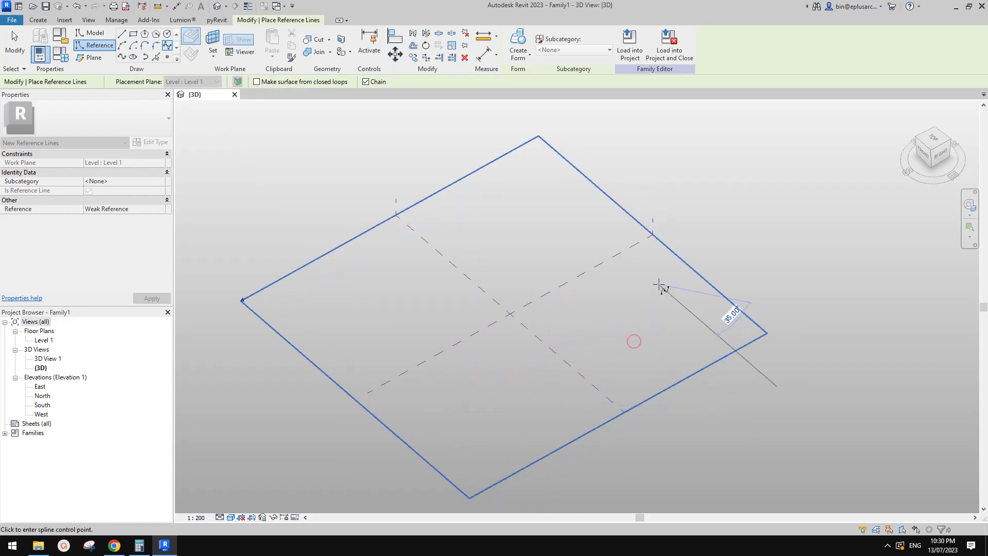
pyautogui.click(657, 284)
pyautogui.press('Escape')
pyautogui.press('Escape')
# Step: Select the control-point spline, examine it from several angles and adjust its shape with a control point
pyautogui.click(640, 318)
pyautogui.keyDown('shift'); pyautogui.moveTo(529, 210); pyautogui.dragTo(578, 238, button='middle'); pyautogui.keyUp('shift')
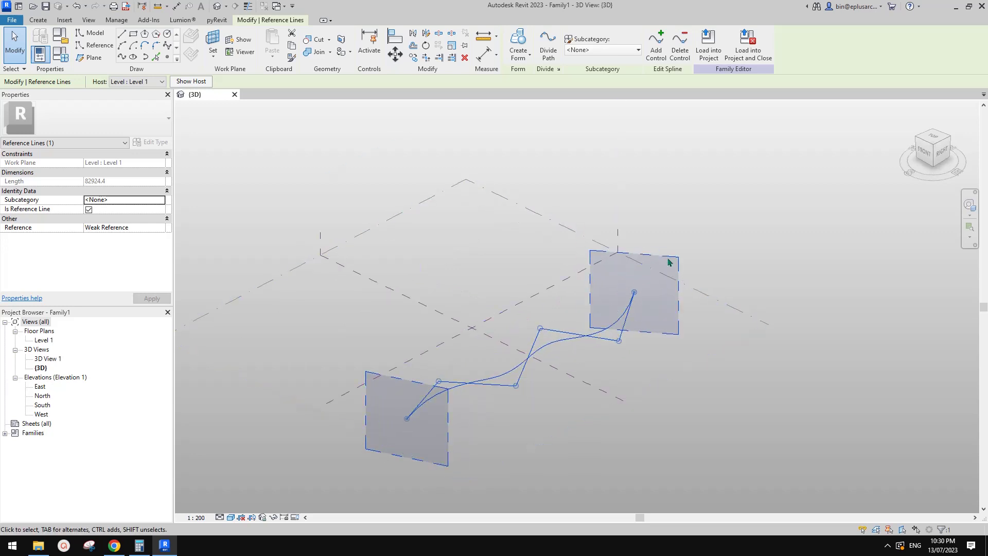
pyautogui.click(731, 307)
pyautogui.keyDown('shift'); pyautogui.moveTo(732, 308); pyautogui.dragTo(755, 320, button='middle'); pyautogui.keyUp('shift')
pyautogui.click(774, 265)
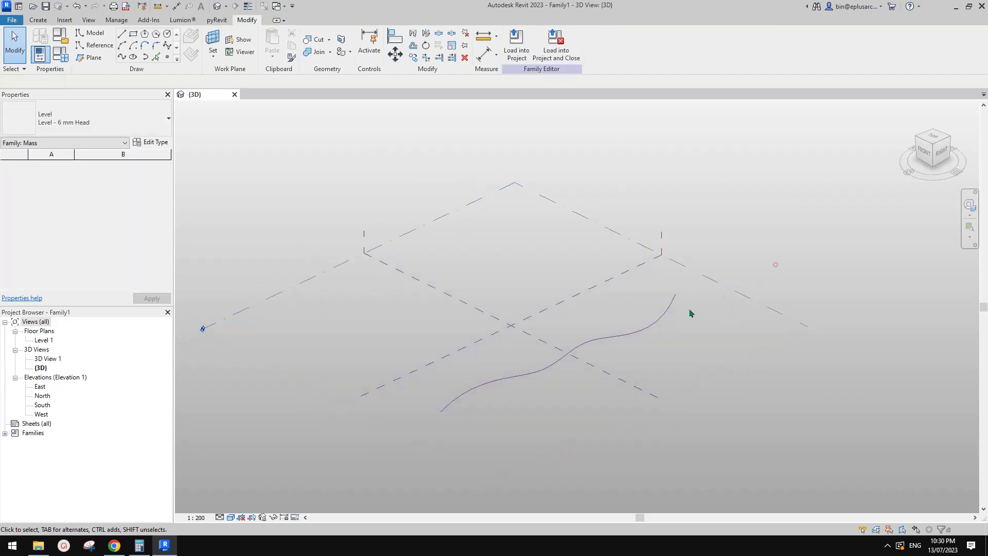
pyautogui.click(669, 313)
pyautogui.keyDown('shift'); pyautogui.moveTo(672, 312); pyautogui.dragTo(710, 236, button='middle'); pyautogui.keyUp('shift')
pyautogui.click(588, 350)
pyautogui.keyDown('shift'); pyautogui.moveTo(589, 353); pyautogui.dragTo(600, 311, button='middle'); pyautogui.keyUp('shift')
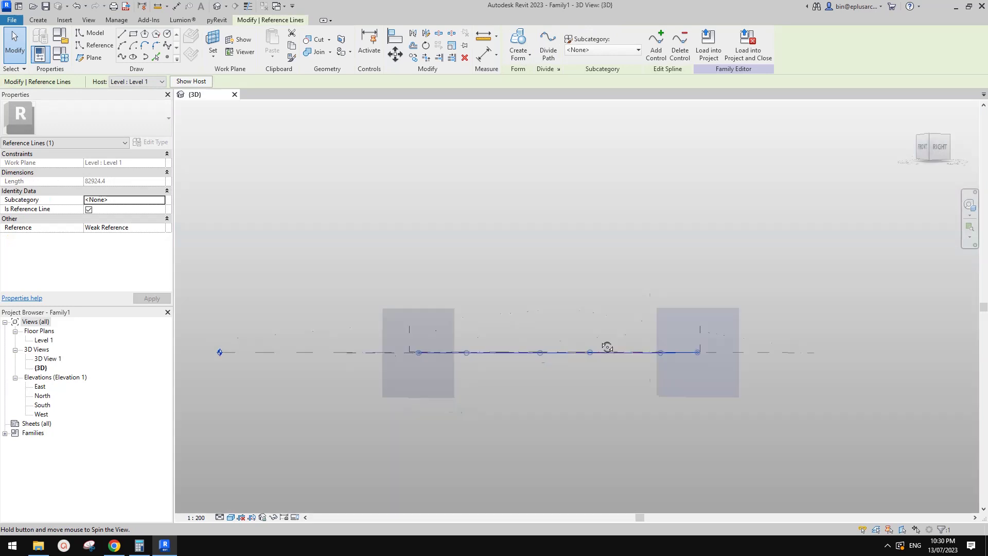
pyautogui.keyDown('shift'); pyautogui.moveTo(607, 347); pyautogui.dragTo(601, 311, button='middle'); pyautogui.keyUp('shift')
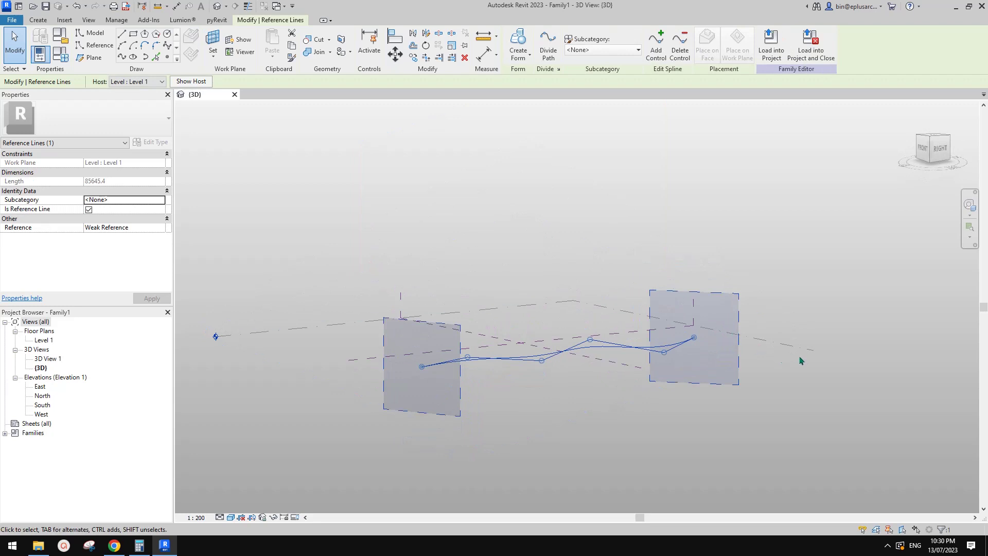
pyautogui.click(671, 320)
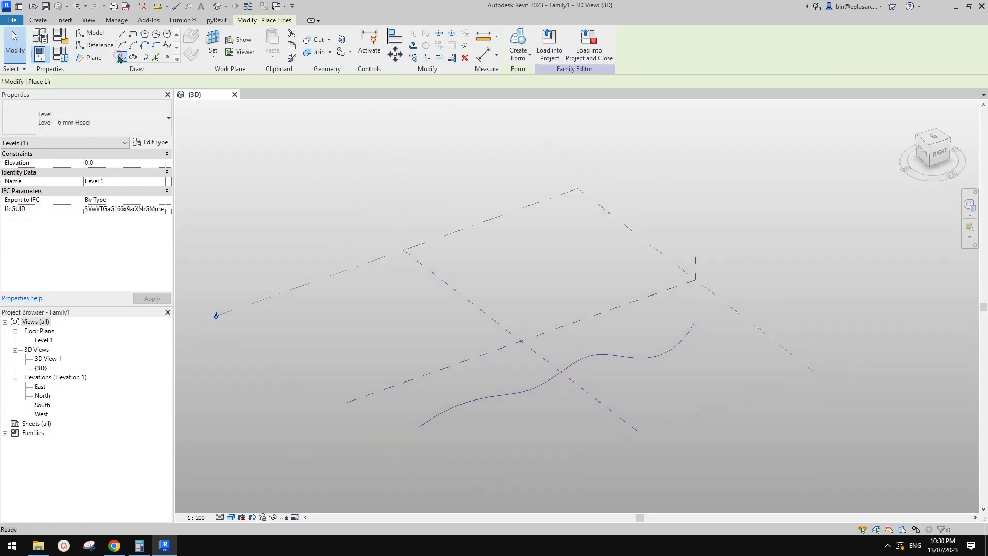
# Step: Draw a second reference spline through five points on Level 1, behind the first curve, about 97,600 mm long
pyautogui.click(121, 56)
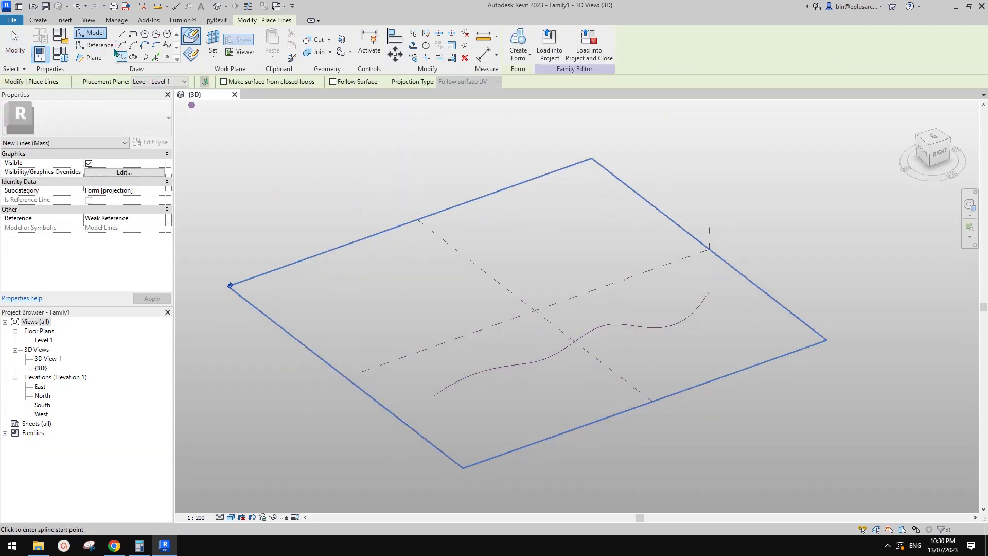
pyautogui.click(95, 45)
pyautogui.click(122, 57)
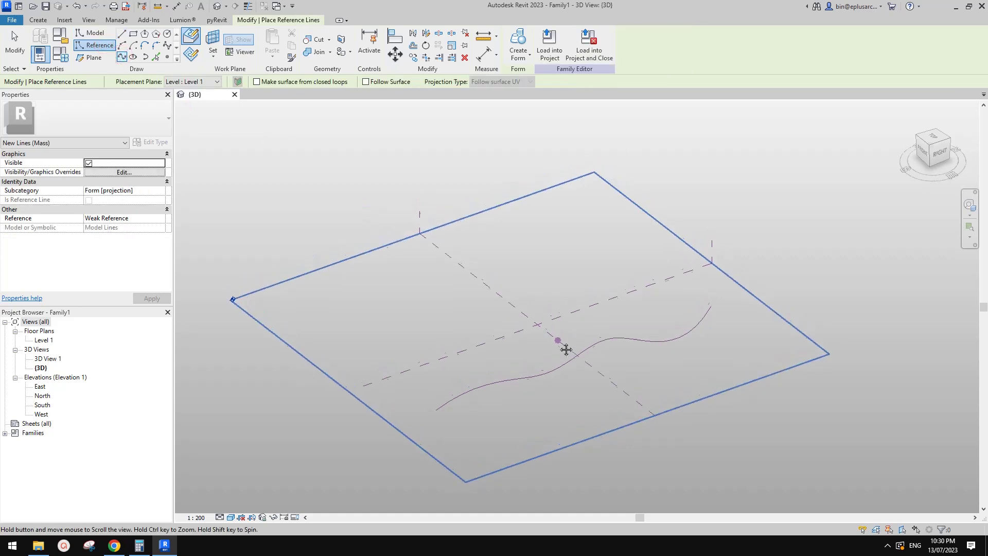
pyautogui.click(430, 293)
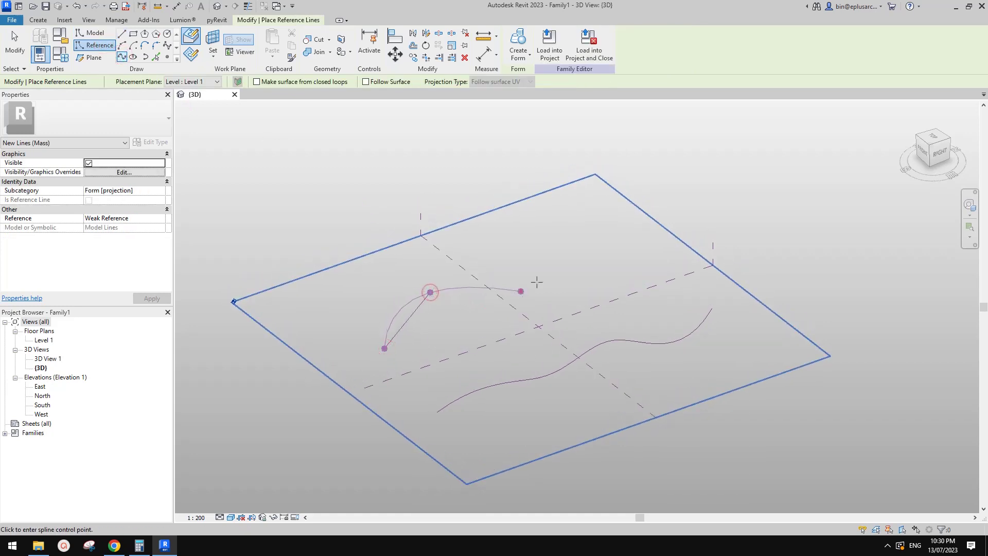
pyautogui.click(521, 291)
pyautogui.click(560, 238)
pyautogui.click(621, 241)
pyautogui.press('Escape')
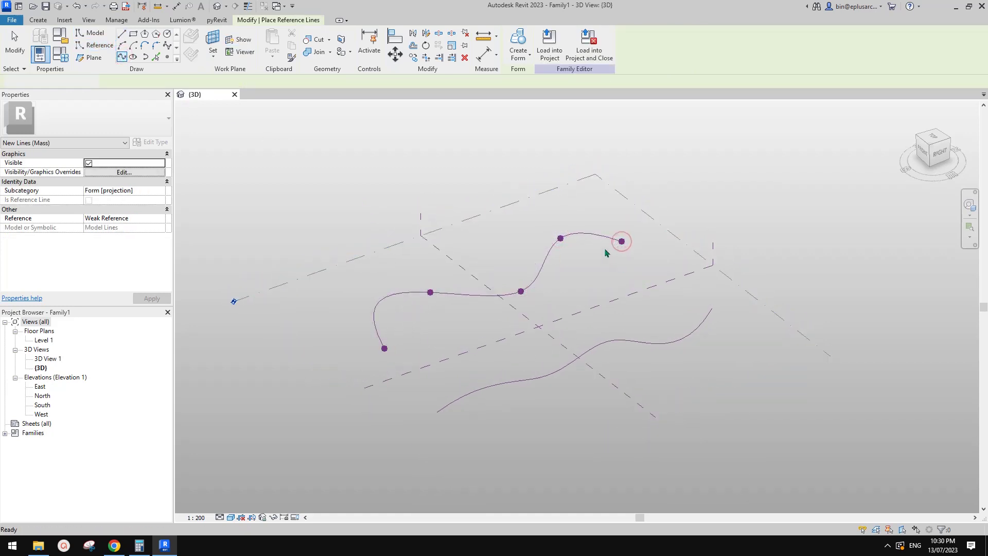
pyautogui.press('Escape')
# Step: Select the middle point of the spline through points and move it vertically upward off Level 1
pyautogui.keyDown('shift'); pyautogui.moveTo(606, 251); pyautogui.dragTo(819, 316, button='middle'); pyautogui.keyUp('shift')
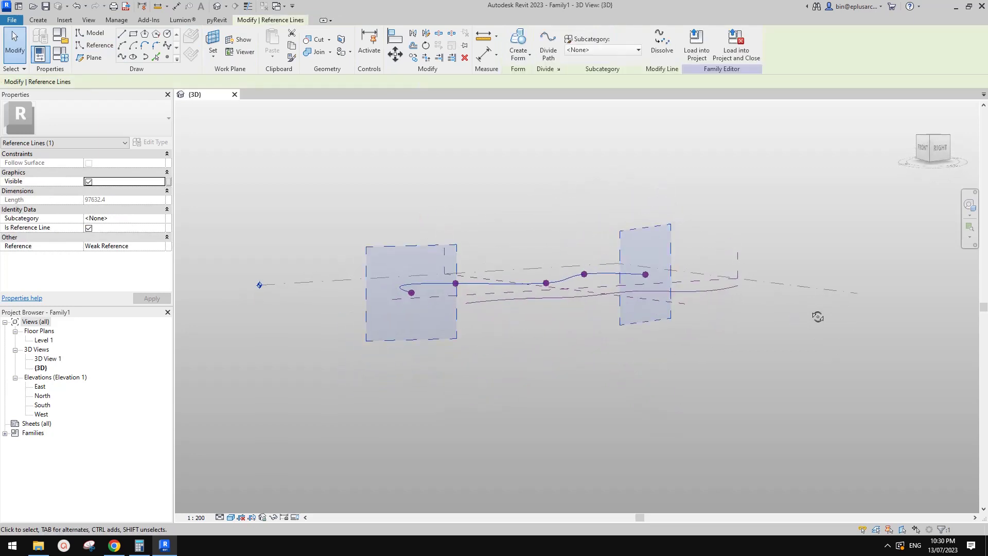
pyautogui.keyDown('shift'); pyautogui.moveTo(762, 303); pyautogui.dragTo(715, 345, button='middle'); pyautogui.keyUp('shift')
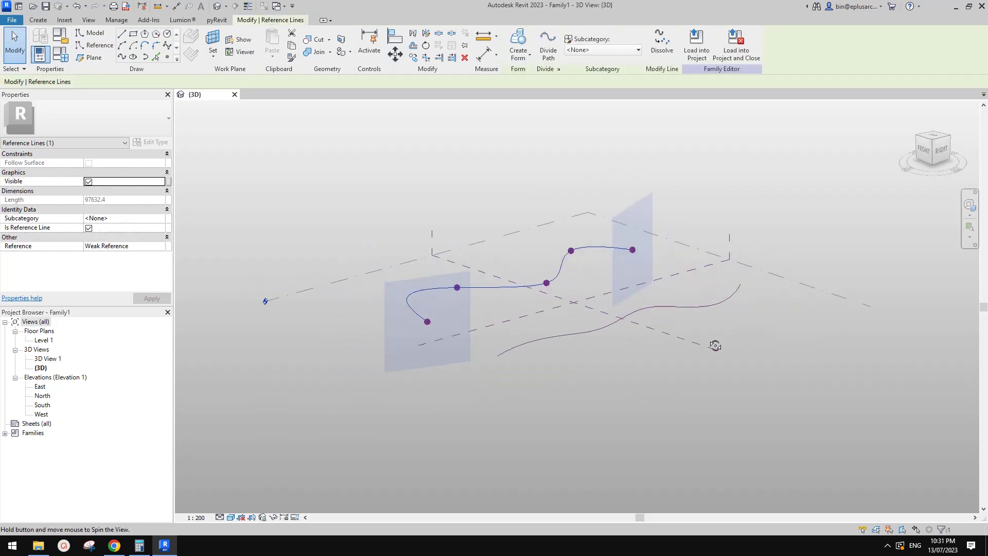
pyautogui.press('Escape')
pyautogui.click(570, 250)
pyautogui.press('Escape')
pyautogui.click(572, 249)
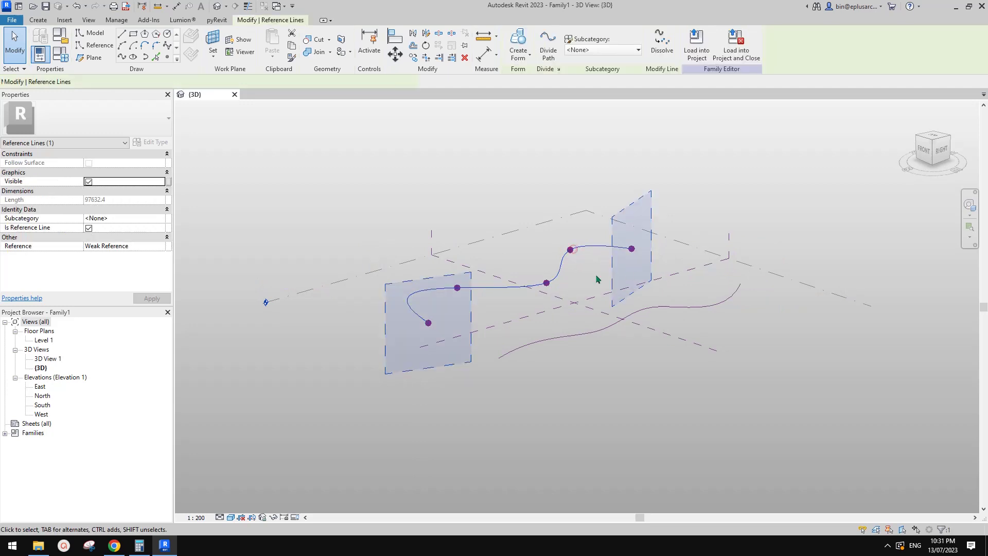
pyautogui.press('Escape')
pyautogui.click(548, 285)
pyautogui.press('Escape')
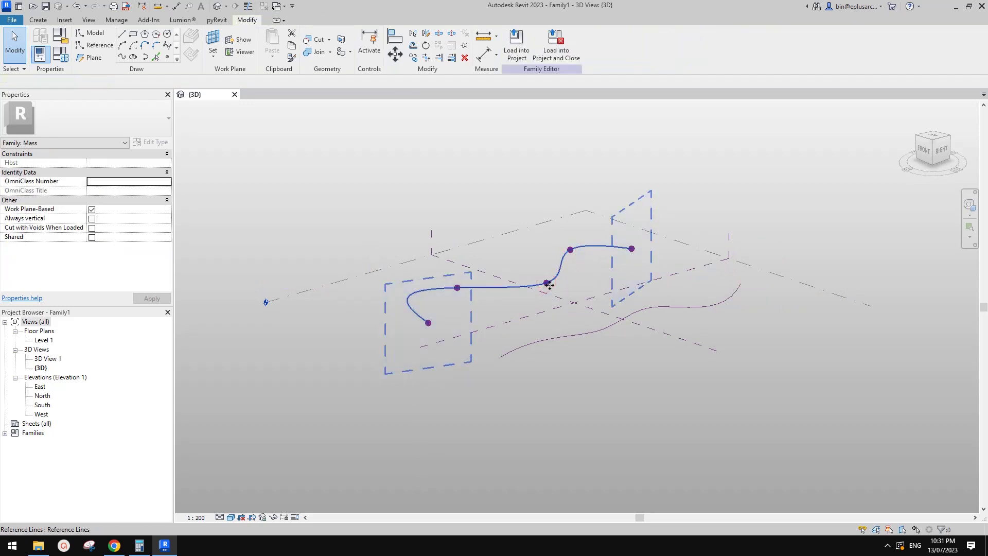
pyautogui.click(547, 283)
pyautogui.moveTo(552, 265)
pyautogui.keyDown('shift'); pyautogui.mouseDown(button='middle')
pyautogui.moveTo(538, 248)
pyautogui.moveTo(526, 251)
pyautogui.moveTo(550, 264)
pyautogui.mouseUp(button='middle'); pyautogui.keyUp('shift')
pyautogui.moveTo(550, 259); pyautogui.dragTo(551, 224)
pyautogui.moveTo(592, 246)
pyautogui.keyDown('shift'); pyautogui.mouseDown(button='middle')
pyautogui.moveTo(628, 211)
pyautogui.moveTo(541, 193)
pyautogui.moveTo(551, 241)
pyautogui.moveTo(563, 249)
pyautogui.moveTo(752, 290)
pyautogui.moveTo(590, 189)
pyautogui.moveTo(549, 206)
pyautogui.mouseUp(button='middle'); pyautogui.keyUp('shift')
# Step: Delete the spline drawn through points
pyautogui.click(759, 291)
pyautogui.press('Escape')
pyautogui.click(592, 186)
pyautogui.press('Delete')
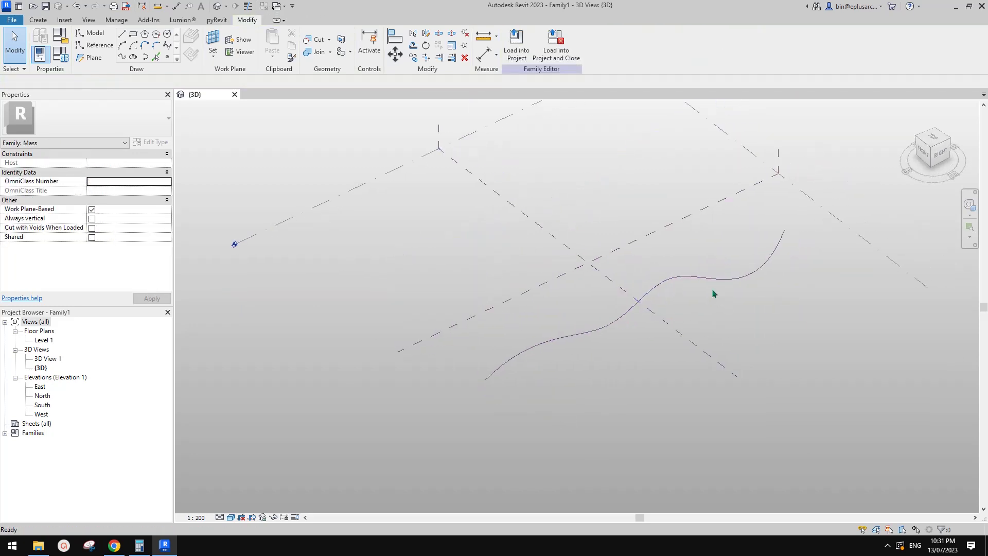
# Step: Select the remaining control-point spline and reshape its curve by moving a control point
pyautogui.click(711, 281)
pyautogui.moveTo(706, 283); pyautogui.dragTo(646, 294, button='middle')
pyautogui.click(655, 302)
pyautogui.scroll(-3, 663, 301)
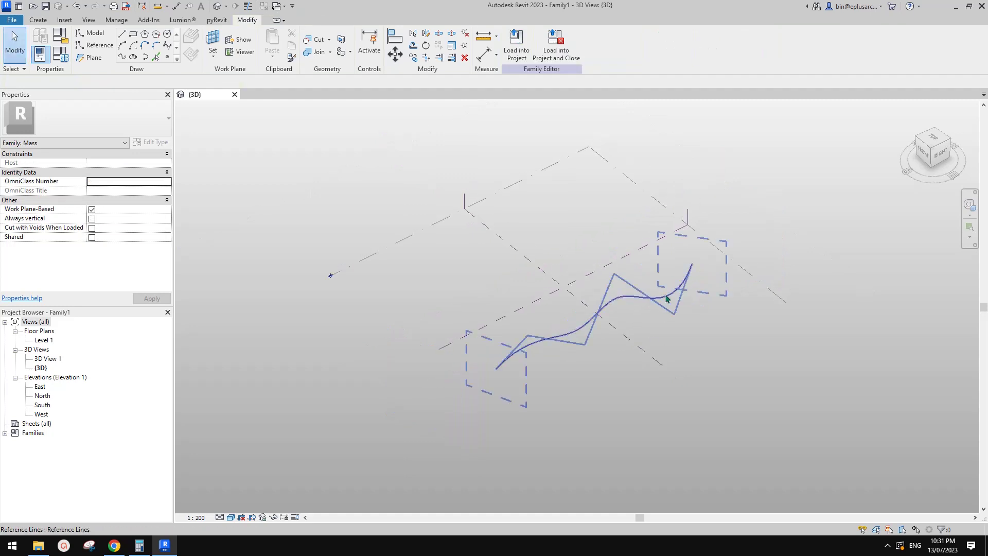
pyautogui.click(666, 298)
pyautogui.scroll(4, 679, 314)
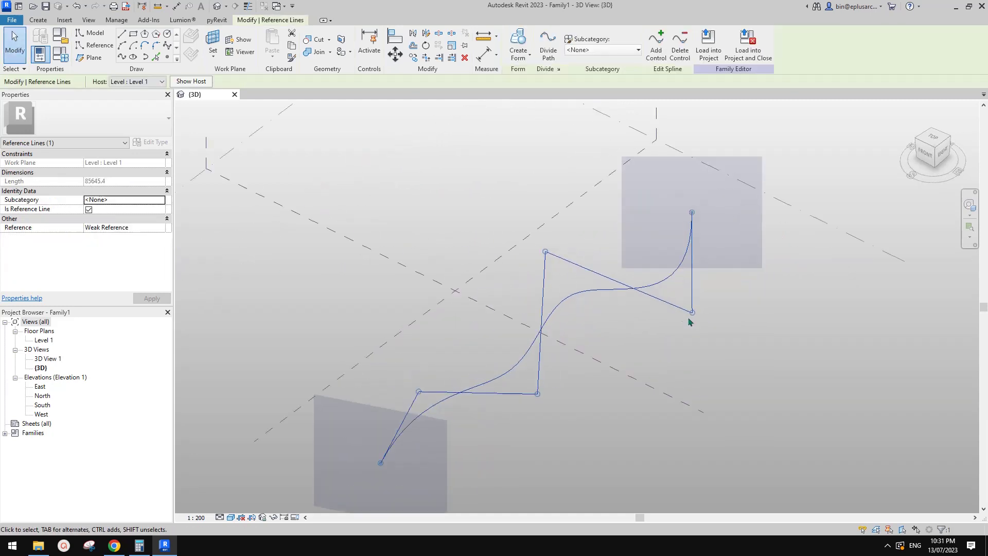
pyautogui.keyDown('shift'); pyautogui.moveTo(706, 320); pyautogui.dragTo(640, 258, button='middle'); pyautogui.keyUp('shift')
pyautogui.press('Escape')
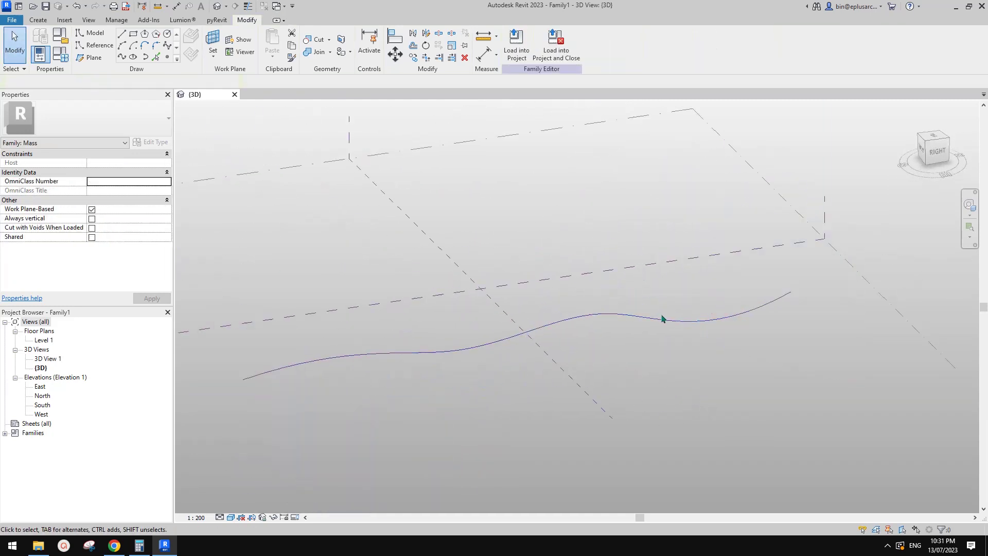
# Step: Copy the spline reference line vertically upward to create a second curve directly above Level 1
pyautogui.click(662, 318)
pyautogui.moveTo(662, 319)
pyautogui.keyDown('shift'); pyautogui.mouseDown(button='middle')
pyautogui.moveTo(629, 265)
pyautogui.moveTo(567, 265)
pyautogui.moveTo(734, 309)
pyautogui.moveTo(638, 309)
pyautogui.moveTo(619, 329)
pyautogui.mouseUp(button='middle'); pyautogui.keyUp('shift')
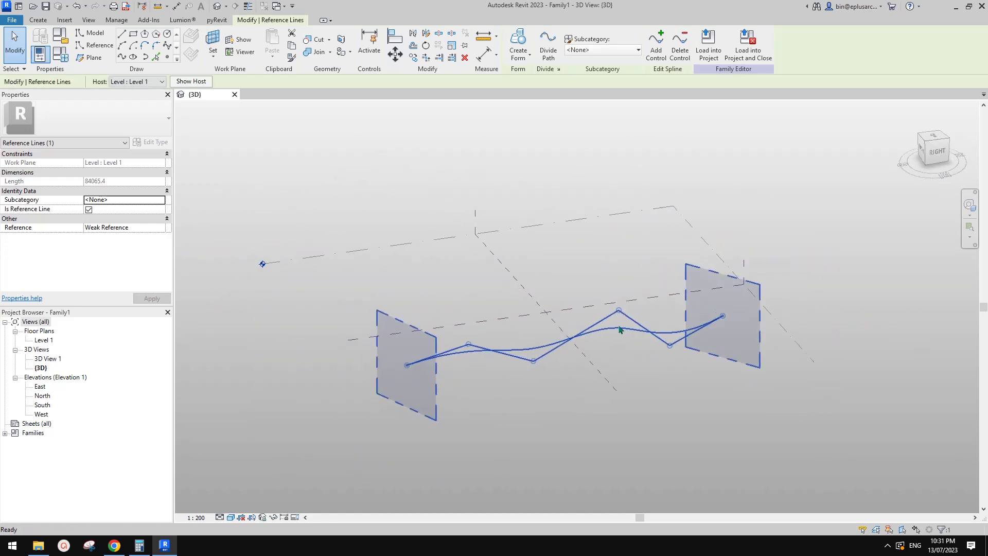
pyautogui.click(938, 154)
pyautogui.moveTo(546, 202); pyautogui.dragTo(646, 252, button='middle')
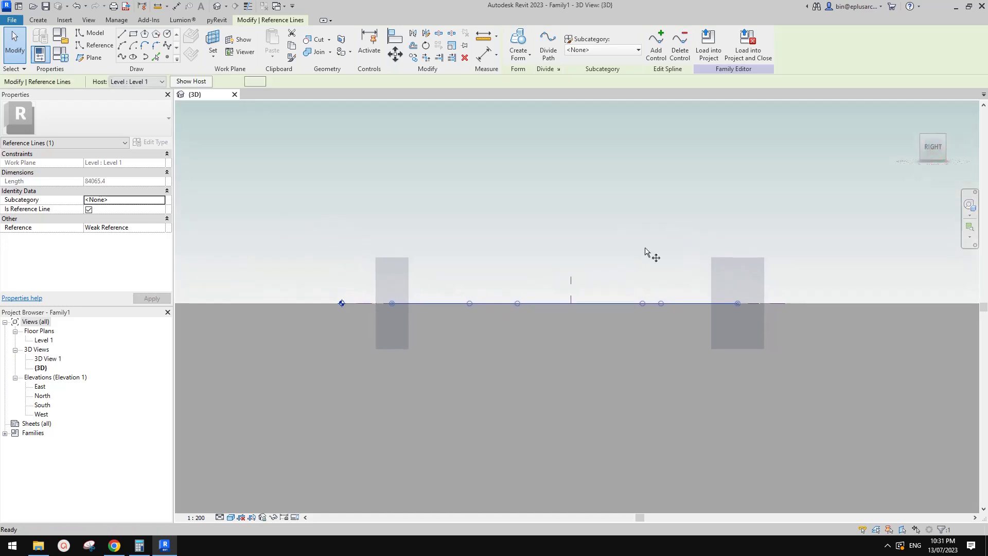
pyautogui.press('c')
pyautogui.press('o')
pyautogui.click(690, 229)
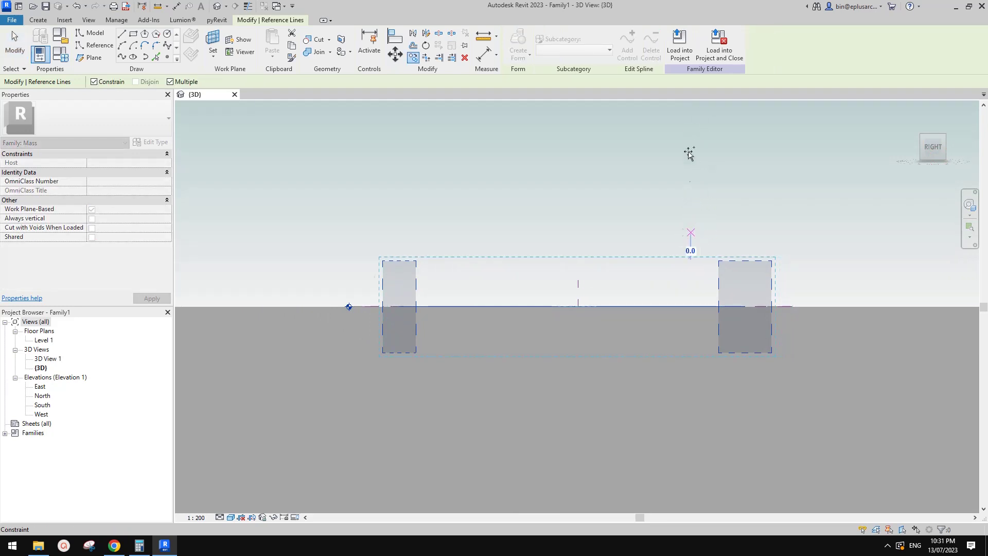
pyautogui.moveTo(697, 154); pyautogui.dragTo(705, 242, button='middle')
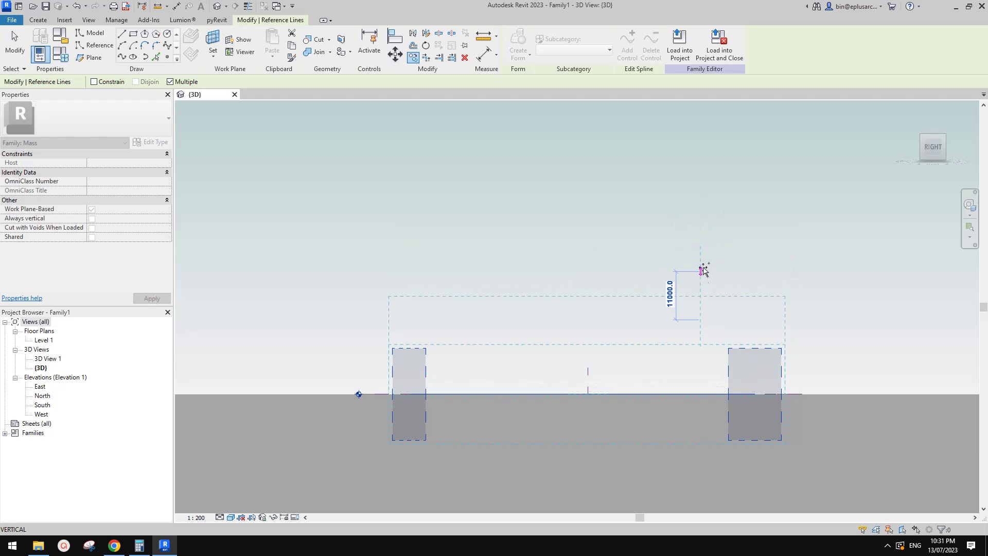
pyautogui.click(702, 222)
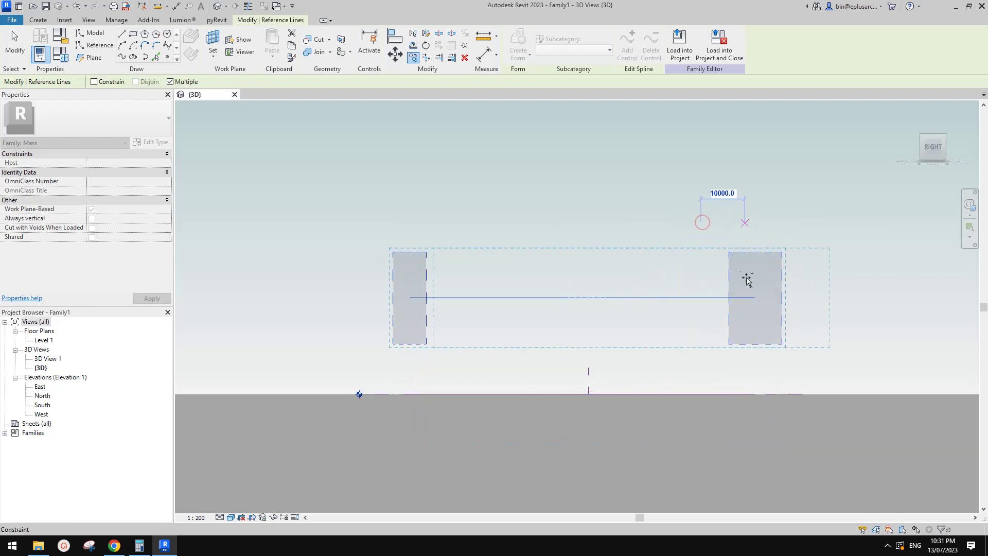
pyautogui.press('Escape')
pyautogui.keyDown('shift'); pyautogui.moveTo(662, 255); pyautogui.dragTo(693, 298, button='middle'); pyautogui.keyUp('shift')
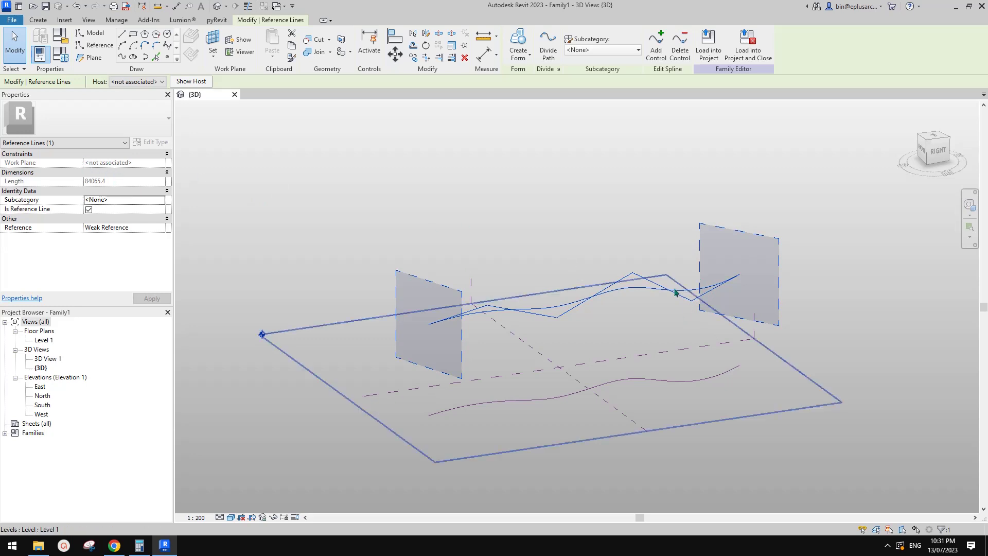
# Step: Reshape the upper copied spline by moving two of its control points so its curve differs from the lower one
pyautogui.keyDown('shift'); pyautogui.moveTo(769, 327); pyautogui.dragTo(697, 287, button='middle'); pyautogui.keyUp('shift')
pyautogui.click(695, 287)
pyautogui.moveTo(710, 286); pyautogui.dragTo(672, 259)
pyautogui.keyDown('shift'); pyautogui.moveTo(709, 285); pyautogui.dragTo(696, 294, button='middle'); pyautogui.keyUp('shift')
pyautogui.keyDown('shift'); pyautogui.moveTo(749, 261); pyautogui.dragTo(764, 259, button='middle'); pyautogui.keyUp('shift')
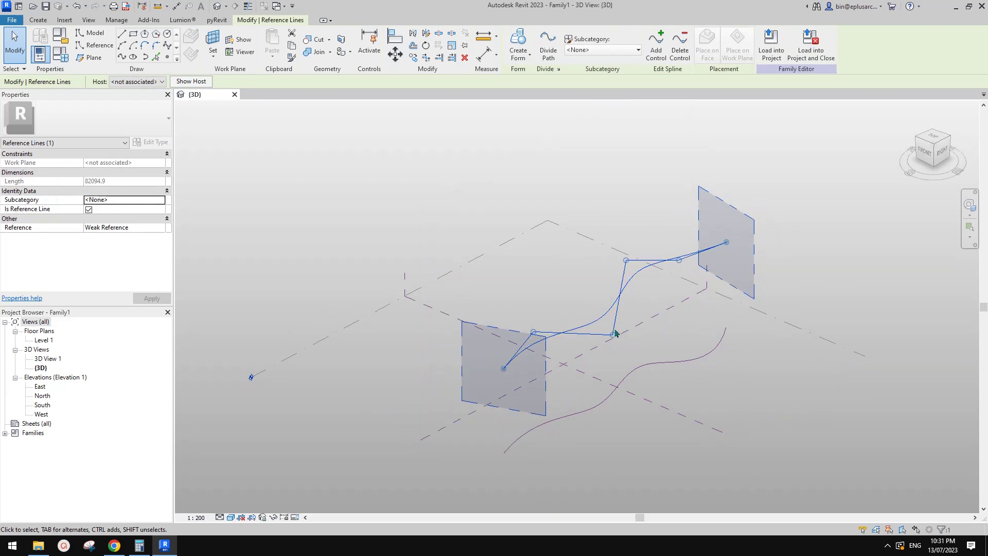
pyautogui.moveTo(613, 333); pyautogui.dragTo(601, 313)
pyautogui.keyDown('shift'); pyautogui.moveTo(622, 243); pyautogui.dragTo(606, 239, button='middle'); pyautogui.keyUp('shift')
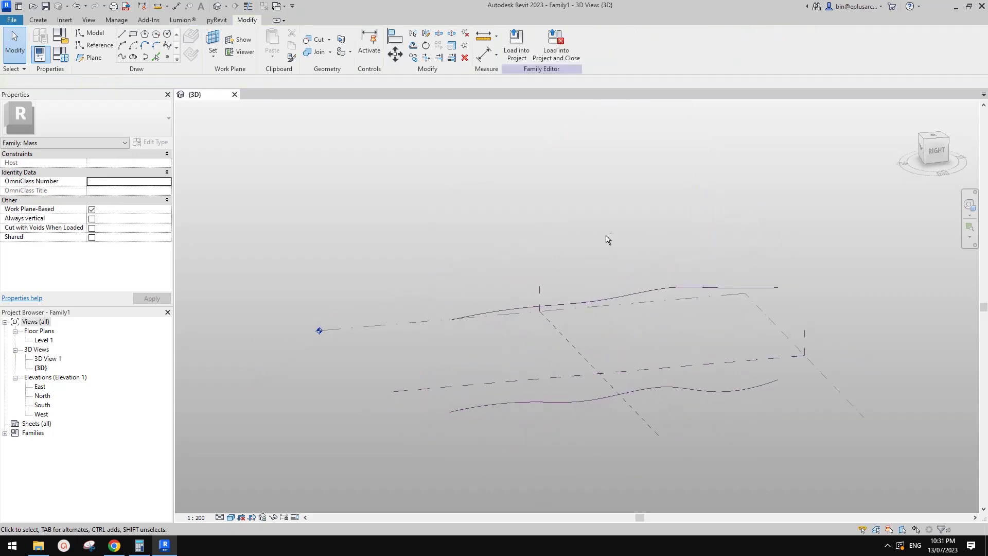
pyautogui.click(735, 291)
pyautogui.press('Escape')
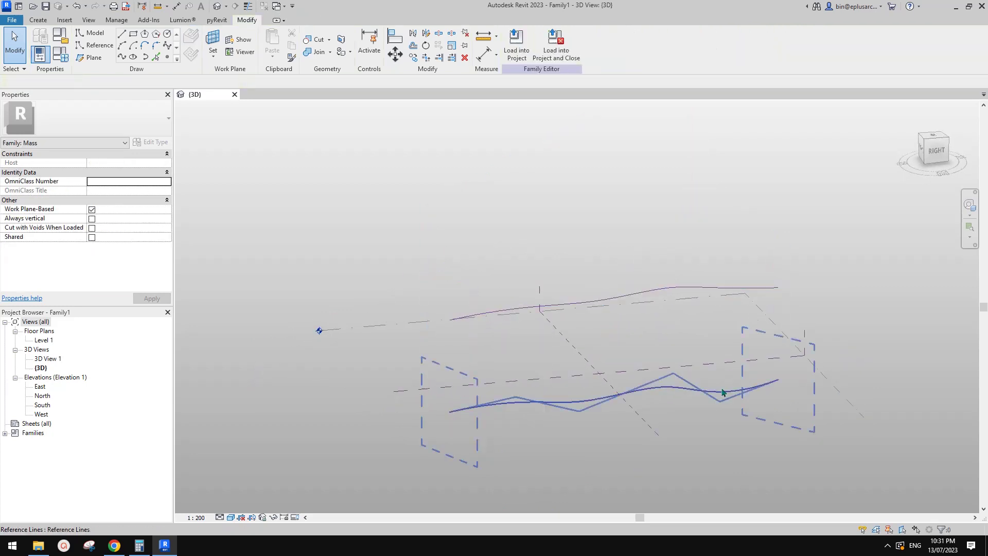
# Step: Divide the lower spline reference line on Level 1 into a path with 21 nodes
pyautogui.keyDown('shift'); pyautogui.moveTo(717, 304); pyautogui.dragTo(775, 325, button='middle'); pyautogui.keyUp('shift')
pyautogui.click(717, 384)
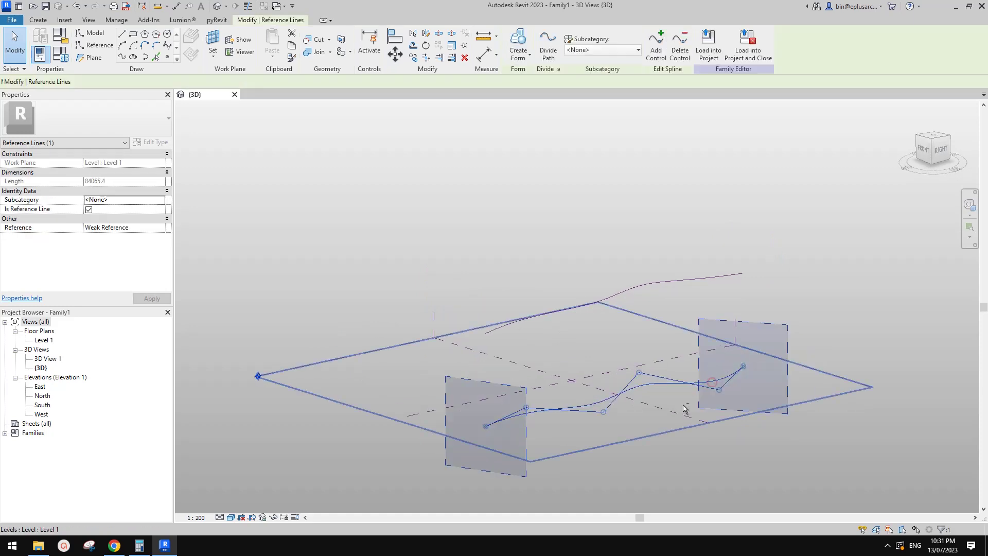
pyautogui.keyDown('shift'); pyautogui.moveTo(716, 383); pyautogui.dragTo(617, 344, button='middle'); pyautogui.keyUp('shift')
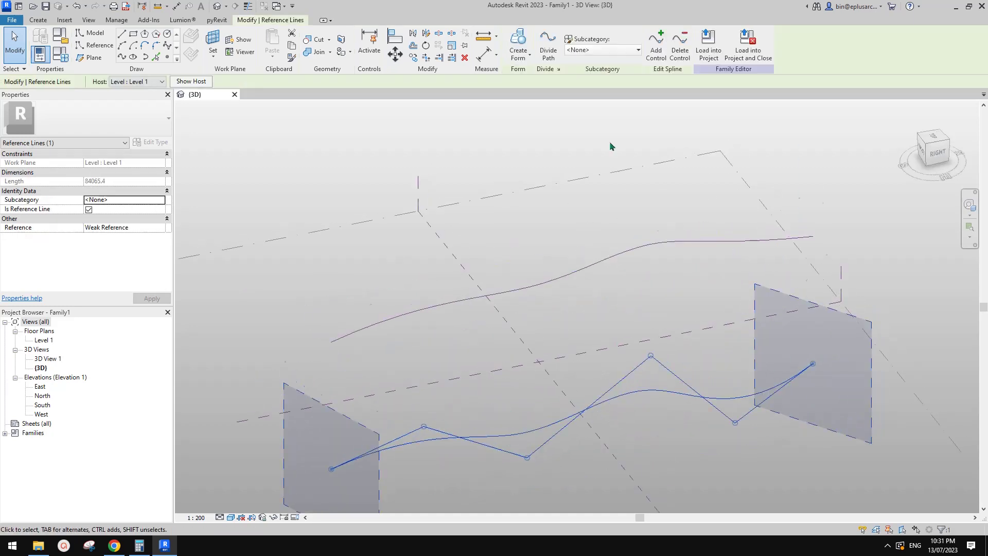
pyautogui.click(548, 46)
pyautogui.keyDown('shift'); pyautogui.moveTo(612, 288); pyautogui.dragTo(617, 242, button='middle'); pyautogui.keyUp('shift')
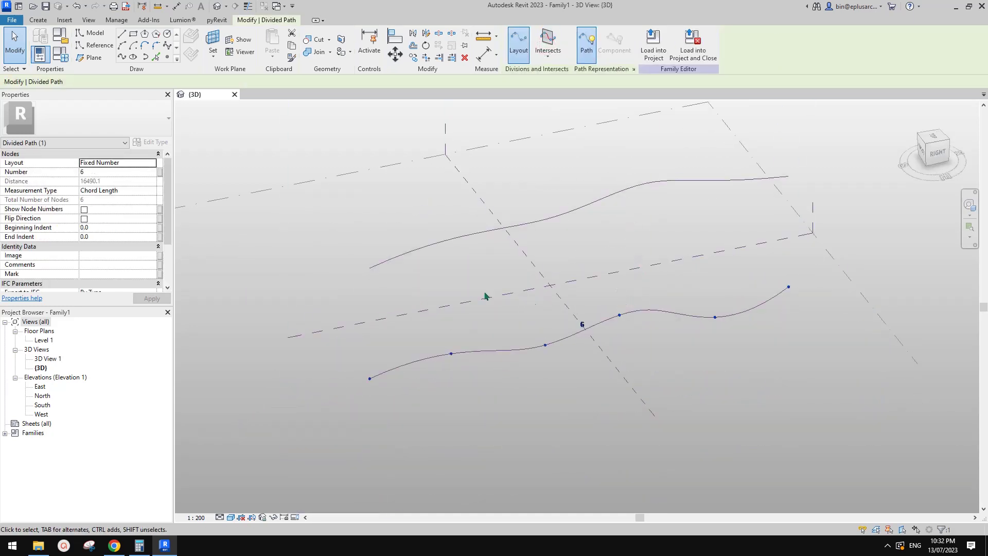
pyautogui.moveTo(486, 297); pyautogui.dragTo(486, 305, button='middle')
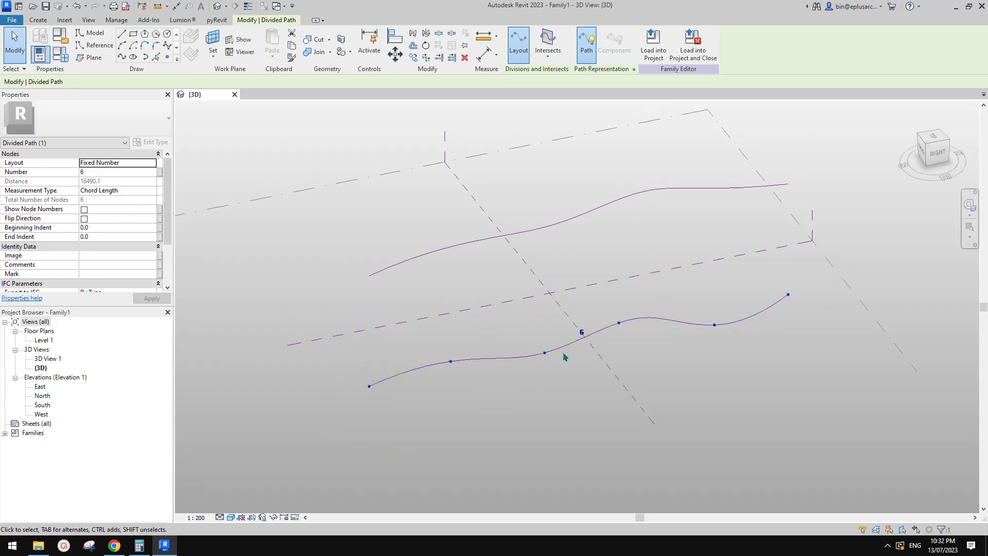
pyautogui.click(581, 331)
pyautogui.moveTo(629, 236); pyautogui.dragTo(625, 259, button='middle')
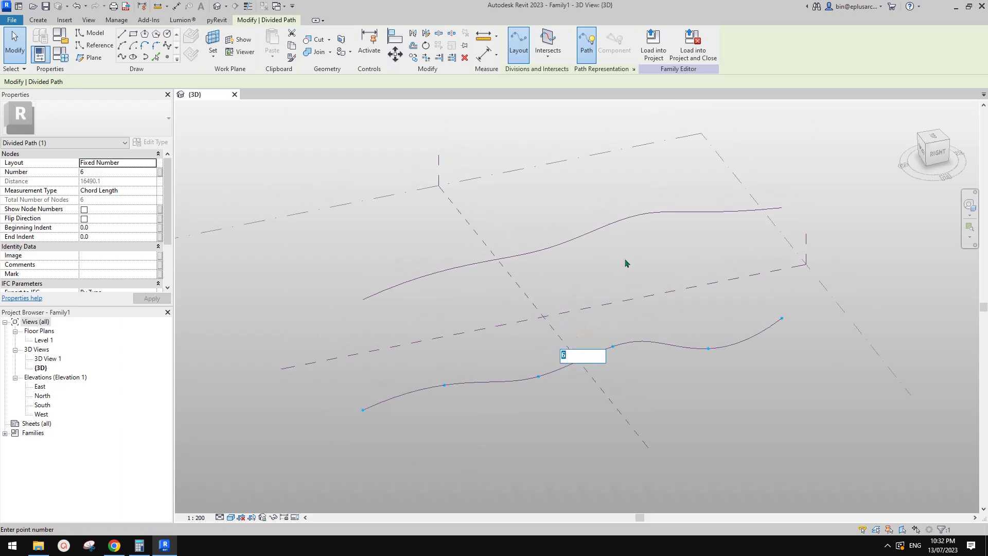
pyautogui.write('21')
pyautogui.press('Return')
pyautogui.press('Escape')
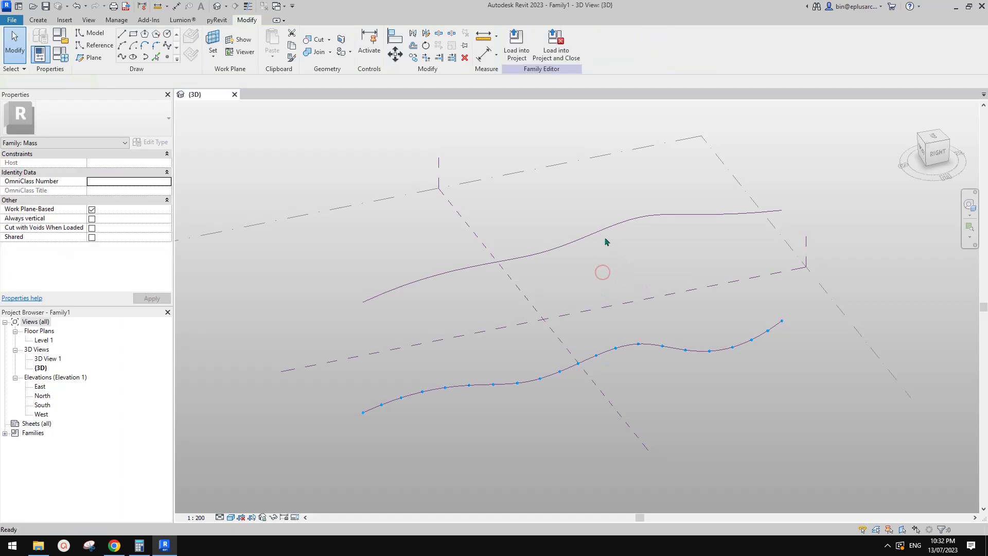
# Step: Divide the upper spline reference line into a path with 21 nodes
pyautogui.click(605, 230)
pyautogui.click(548, 43)
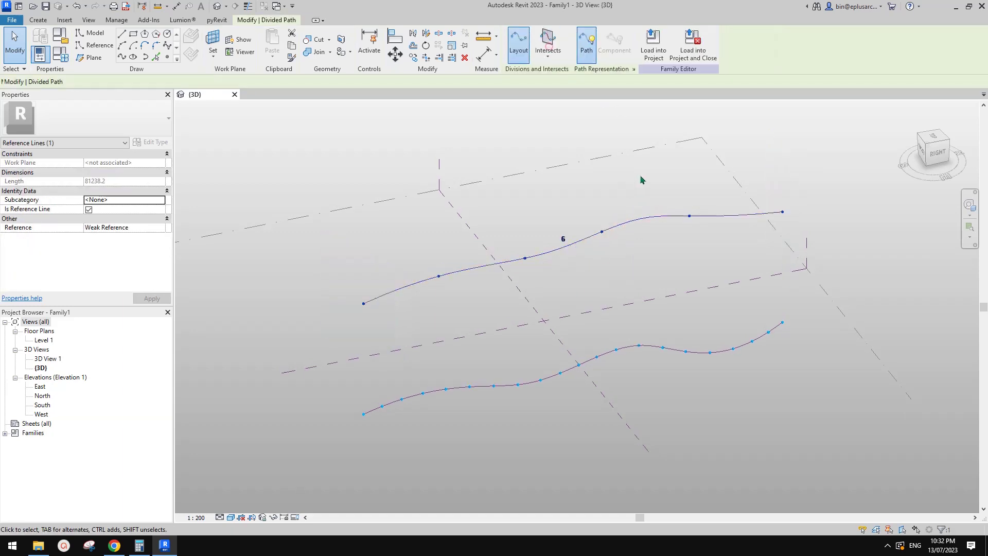
pyautogui.click(563, 239)
pyautogui.write('21')
pyautogui.press('Return')
pyautogui.keyDown('shift'); pyautogui.moveTo(589, 199); pyautogui.dragTo(350, 353, button='middle'); pyautogui.keyUp('shift')
pyautogui.keyDown('shift'); pyautogui.moveTo(467, 235); pyautogui.dragTo(358, 373, button='middle'); pyautogui.keyUp('shift')
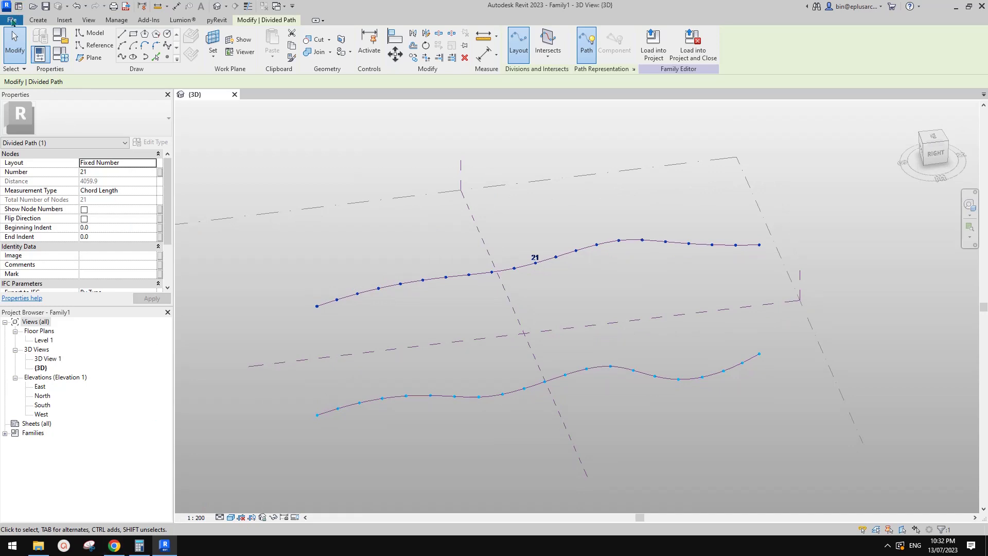
# Step: Create a new family from the Metric Generic Model Adaptive.rft template
pyautogui.click(12, 20)
pyautogui.click(65, 59)
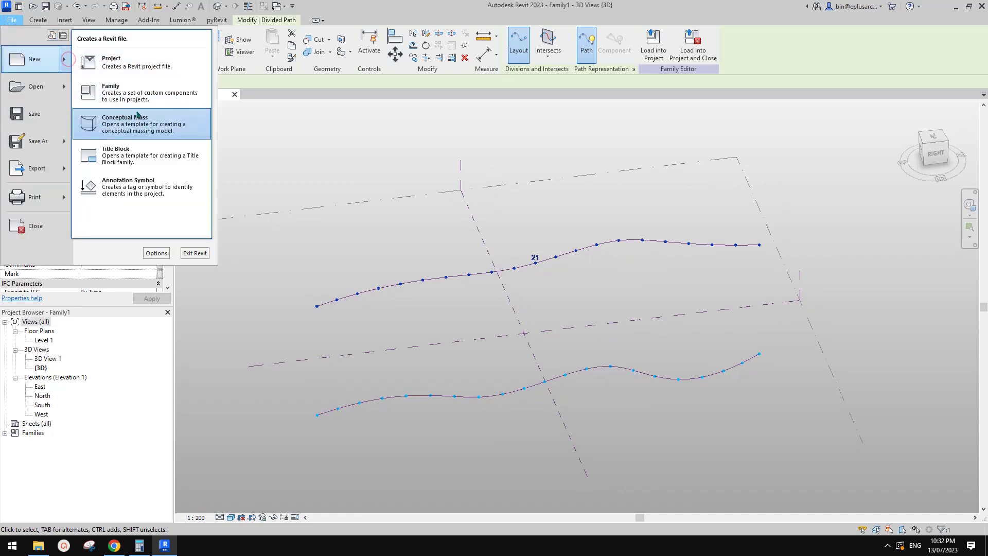
pyautogui.click(118, 92)
pyautogui.click(486, 209)
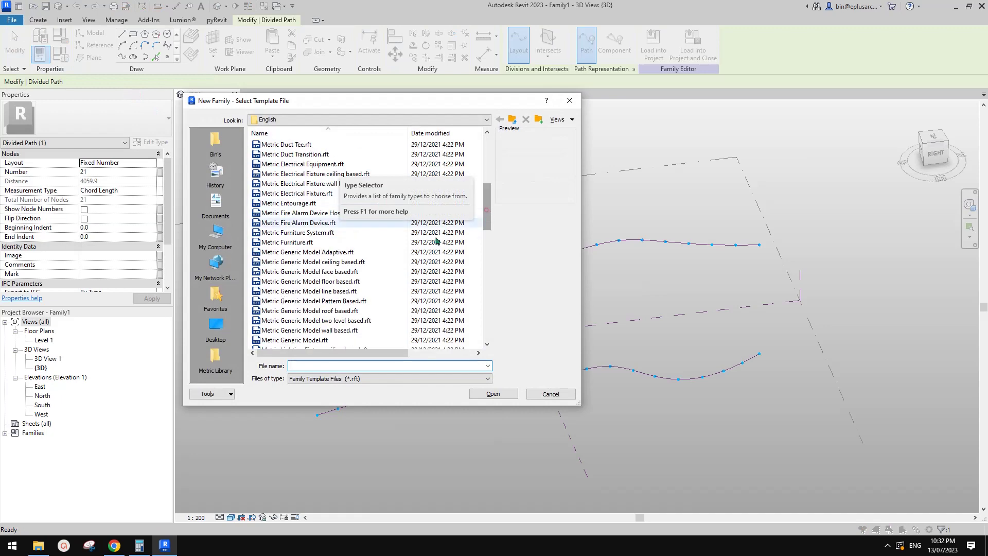
pyautogui.click(435, 251)
pyautogui.click(493, 394)
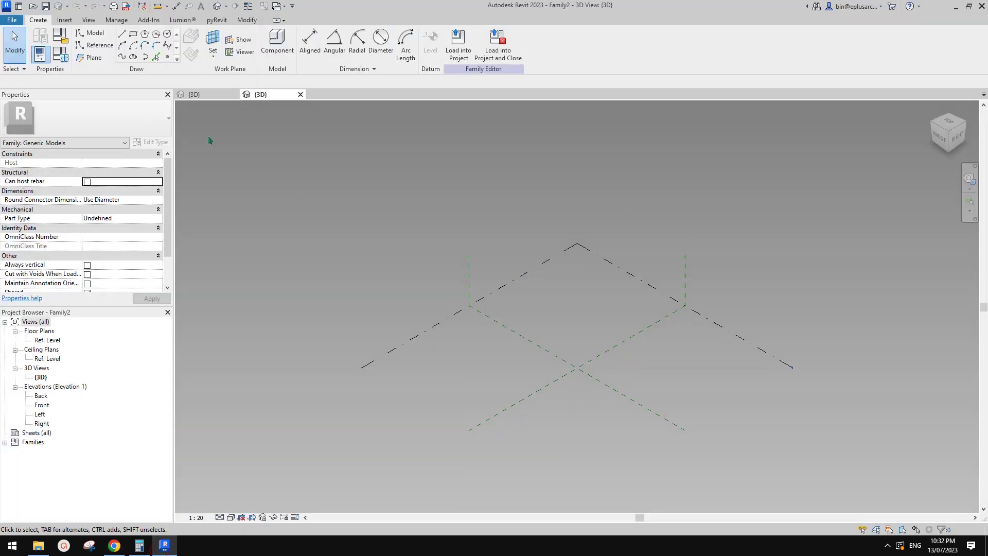
# Step: Place four reference points on the Ref. Level around the middle of the work plane
pyautogui.click(168, 58)
pyautogui.click(561, 309)
pyautogui.click(640, 329)
pyautogui.click(563, 339)
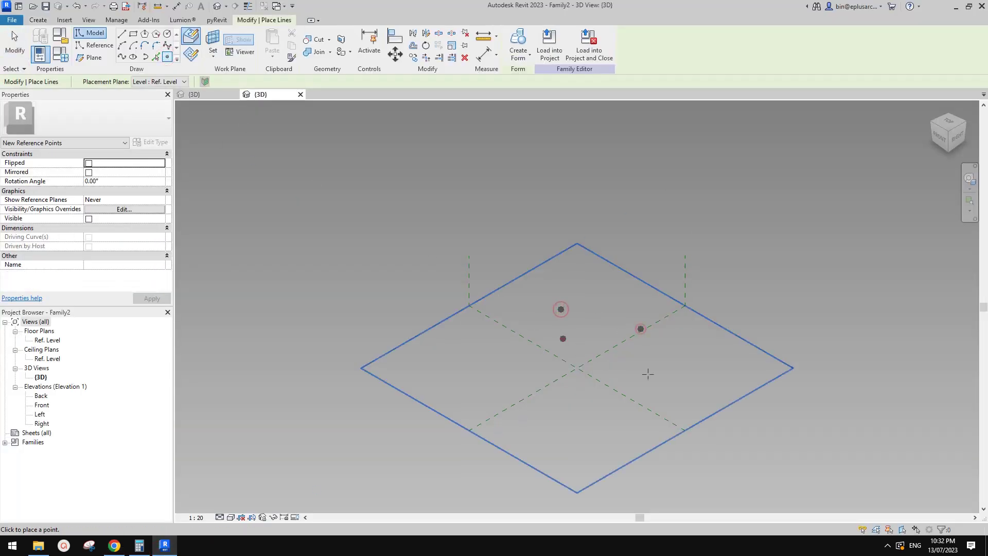
pyautogui.click(648, 374)
pyautogui.press('Escape')
# Step: Move two of the reference points forward of the Center (Front/Back) plane to form a front pair
pyautogui.moveTo(522, 283)
pyautogui.mouseDown()
pyautogui.moveTo(660, 396)
pyautogui.moveTo(527, 289)
pyautogui.mouseUp()
pyautogui.scroll(1, 553, 306)
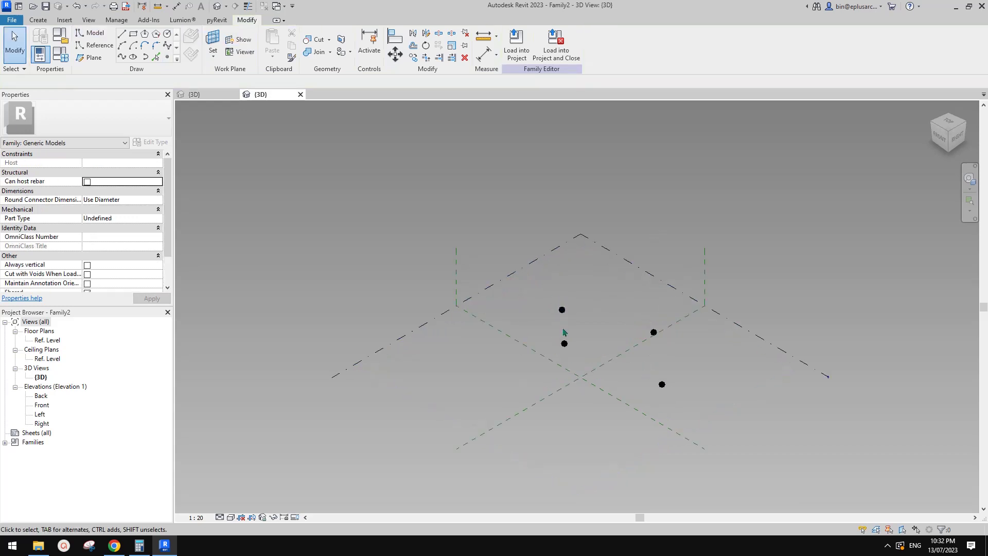
pyautogui.keyDown('shift'); pyautogui.moveTo(563, 331); pyautogui.dragTo(569, 360, button='middle'); pyautogui.keyUp('shift')
pyautogui.moveTo(571, 346); pyautogui.dragTo(643, 360)
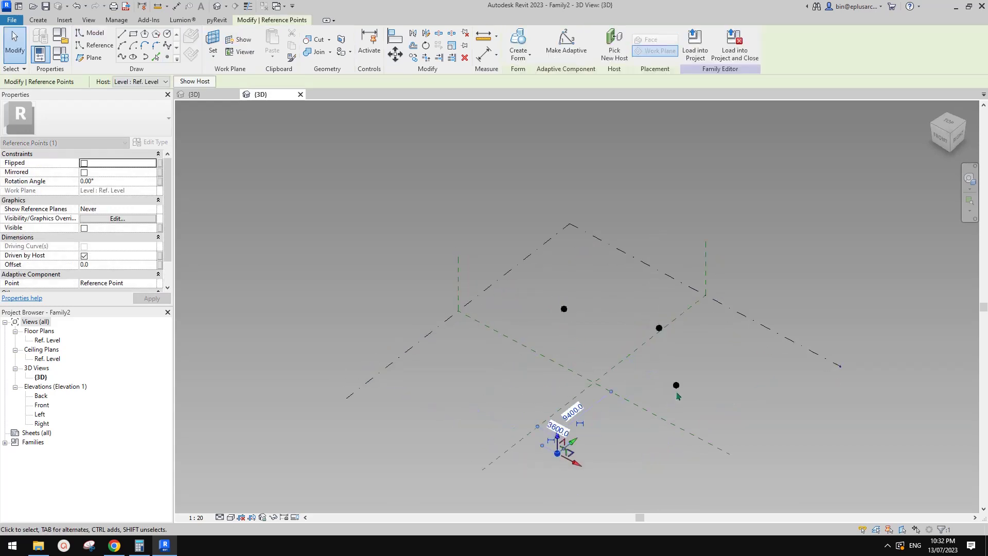
pyautogui.moveTo(647, 444); pyautogui.dragTo(644, 454)
pyautogui.keyDown('shift'); pyautogui.moveTo(584, 404); pyautogui.dragTo(615, 404, button='middle'); pyautogui.keyUp('shift')
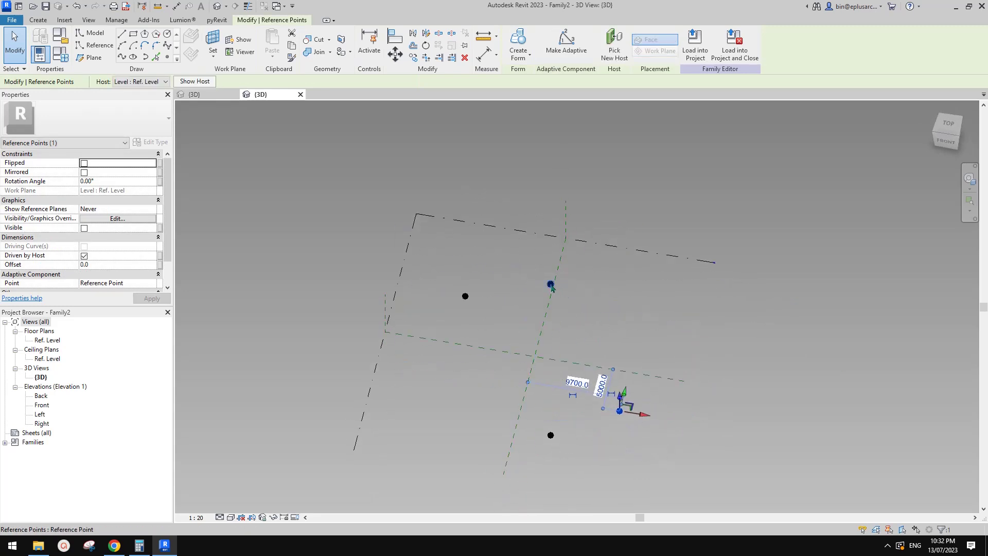
# Step: Shift the two rear reference points to the right of the Left/Right centre plane and move the front-right point farther forward
pyautogui.moveTo(617, 400); pyautogui.dragTo(654, 314)
pyautogui.moveTo(466, 295); pyautogui.dragTo(594, 303)
pyautogui.moveTo(619, 411); pyautogui.dragTo(623, 454)
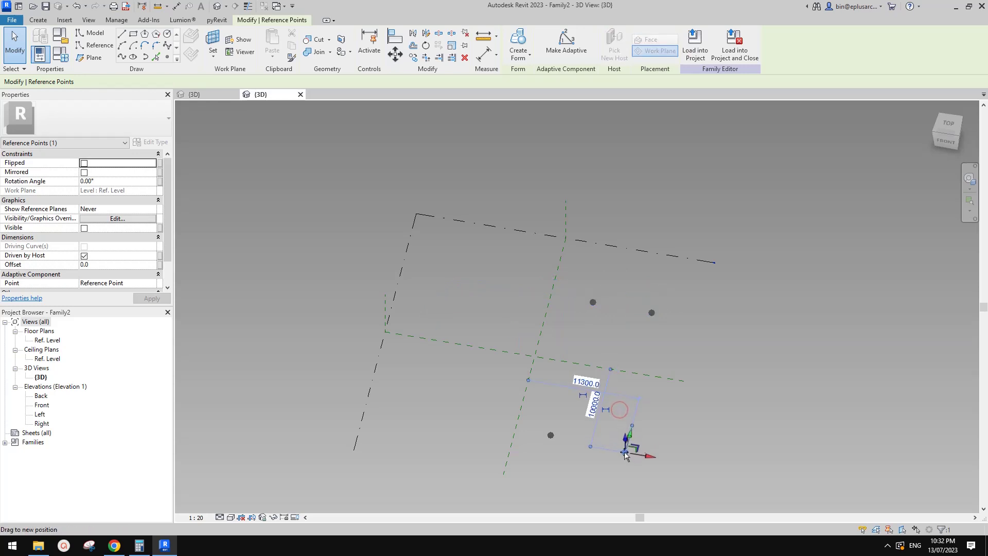
# Step: Fine-tune the front-right reference point to about 10,400 mm and 9,300 mm from the two centre reference planes
pyautogui.keyDown('shift'); pyautogui.moveTo(684, 412); pyautogui.dragTo(728, 403, button='middle'); pyautogui.keyUp('shift')
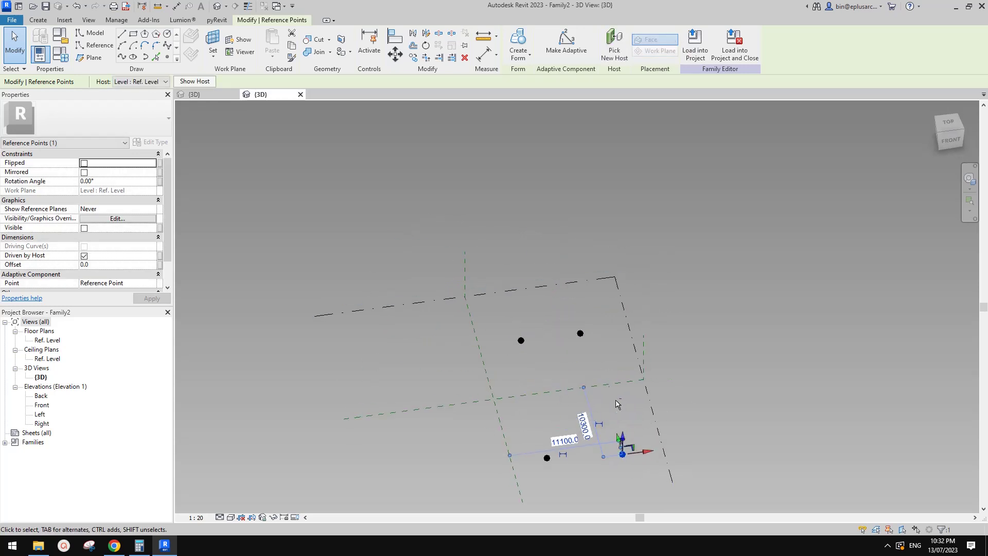
pyautogui.keyDown('shift'); pyautogui.moveTo(617, 412); pyautogui.dragTo(594, 401, button='middle'); pyautogui.keyUp('shift')
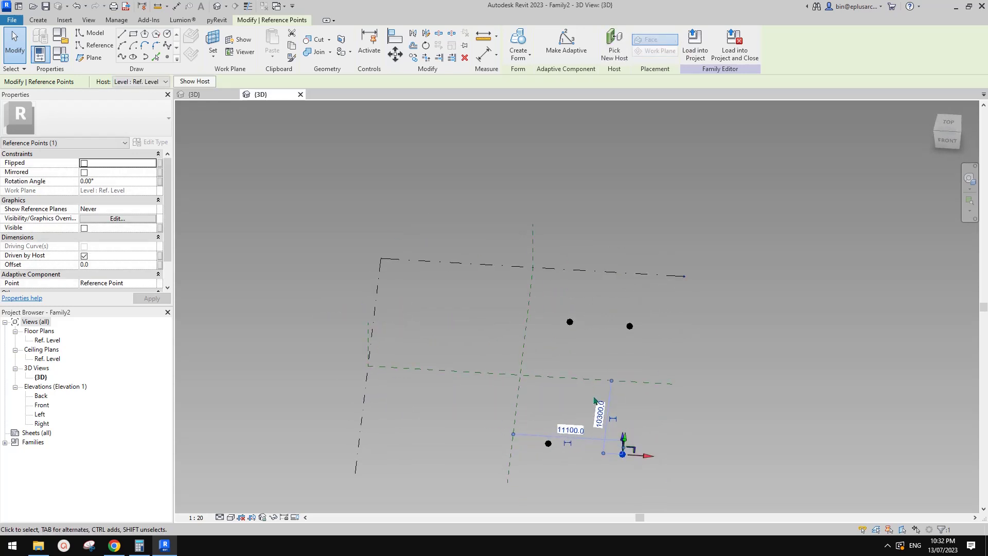
pyautogui.keyDown('shift'); pyautogui.moveTo(609, 451); pyautogui.dragTo(582, 446, button='middle'); pyautogui.keyUp('shift')
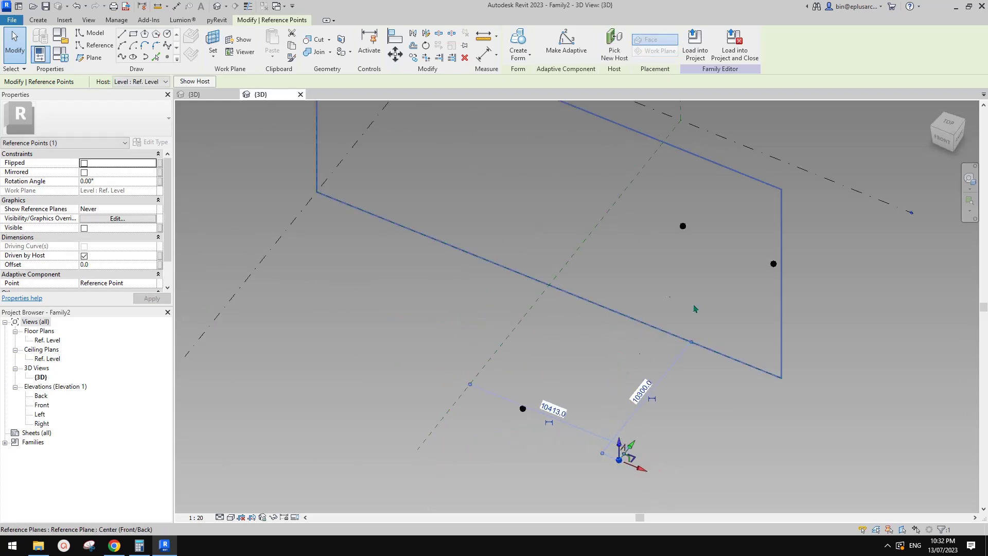
pyautogui.moveTo(679, 411); pyautogui.dragTo(646, 388, button='middle')
pyautogui.moveTo(600, 423); pyautogui.dragTo(609, 413)
pyautogui.keyDown('shift'); pyautogui.moveTo(617, 414); pyautogui.dragTo(669, 408, button='middle'); pyautogui.keyUp('shift')
pyautogui.keyDown('shift'); pyautogui.moveTo(545, 345); pyautogui.dragTo(550, 370, button='middle'); pyautogui.keyUp('shift')
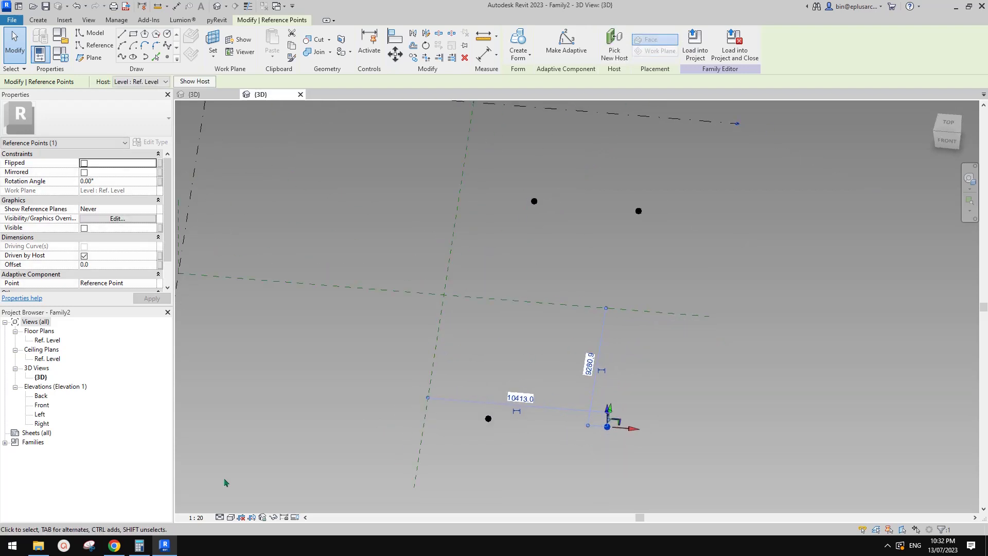
# Step: Select all four reference points and make them adaptive
pyautogui.click(115, 545)
pyautogui.click(171, 549)
pyautogui.moveTo(626, 346)
pyautogui.keyDown('shift'); pyautogui.mouseDown(button='middle')
pyautogui.moveTo(622, 360)
pyautogui.moveTo(637, 358)
pyautogui.mouseUp(button='middle'); pyautogui.keyUp('shift')
pyautogui.click(627, 358)
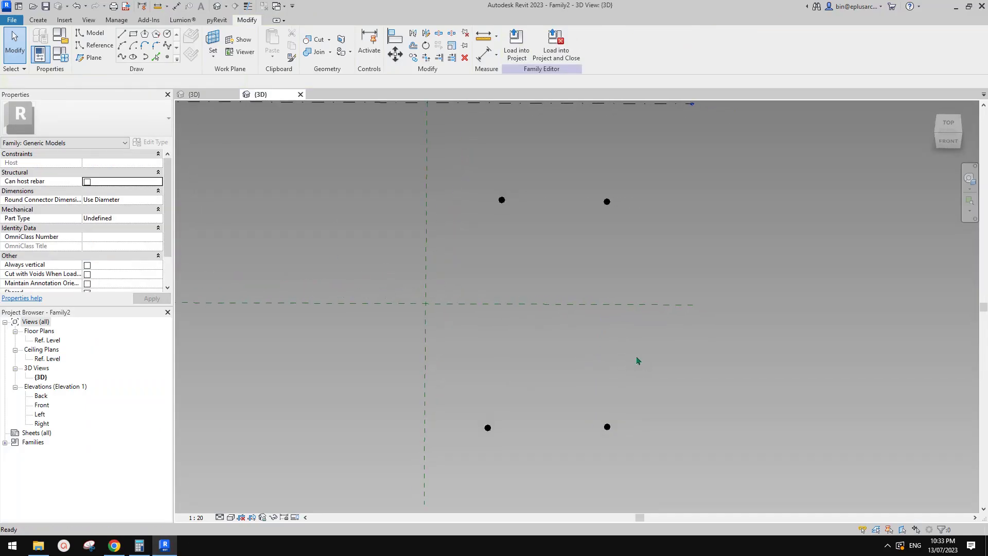
pyautogui.moveTo(474, 174); pyautogui.dragTo(656, 472)
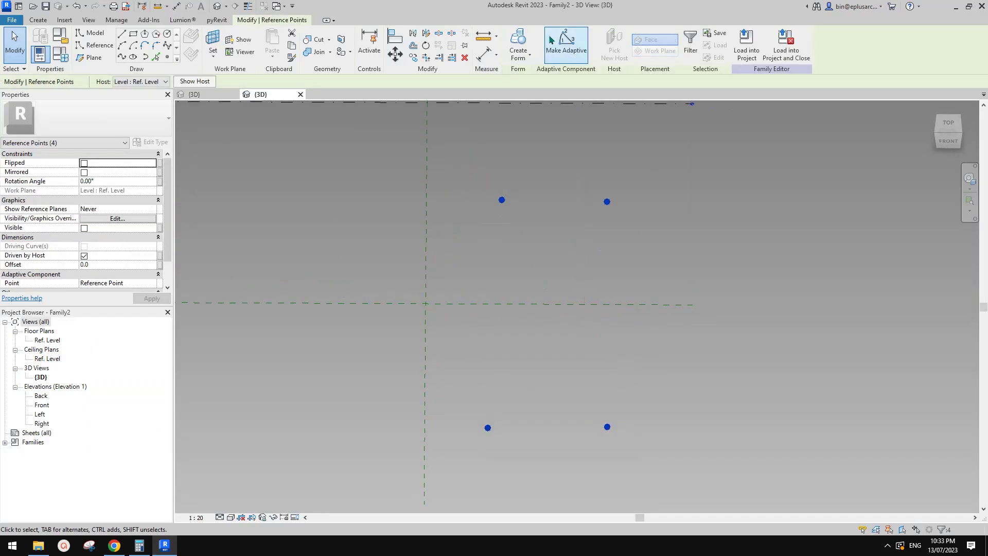
pyautogui.click(574, 61)
# Step: Connect adaptive points 1 and 3 with a spline through points and convert it to a reference line
pyautogui.moveTo(488, 135)
pyautogui.mouseDown()
pyautogui.moveTo(540, 317)
pyautogui.moveTo(547, 436)
pyautogui.mouseUp()
pyautogui.click(122, 57)
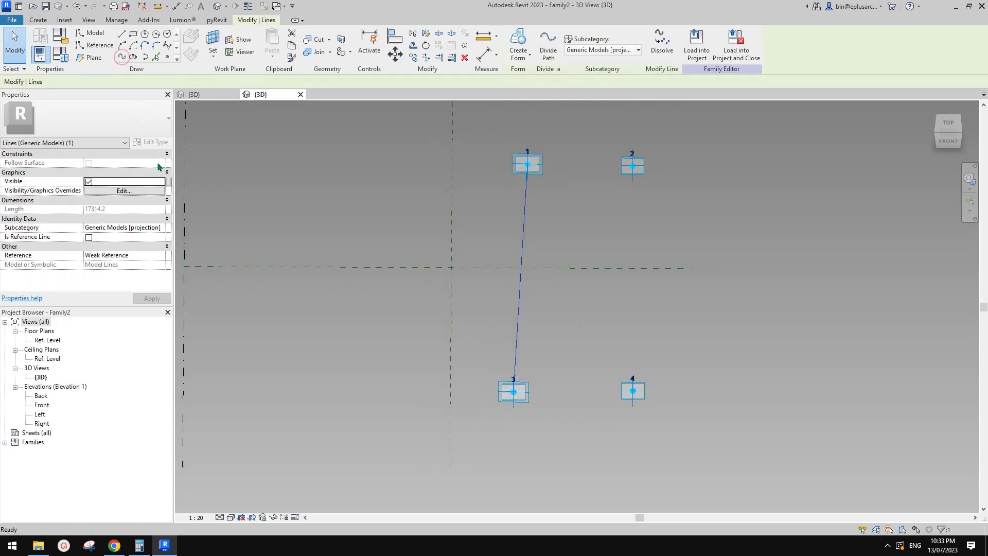
pyautogui.click(89, 238)
pyautogui.moveTo(575, 237); pyautogui.dragTo(576, 241, button='middle')
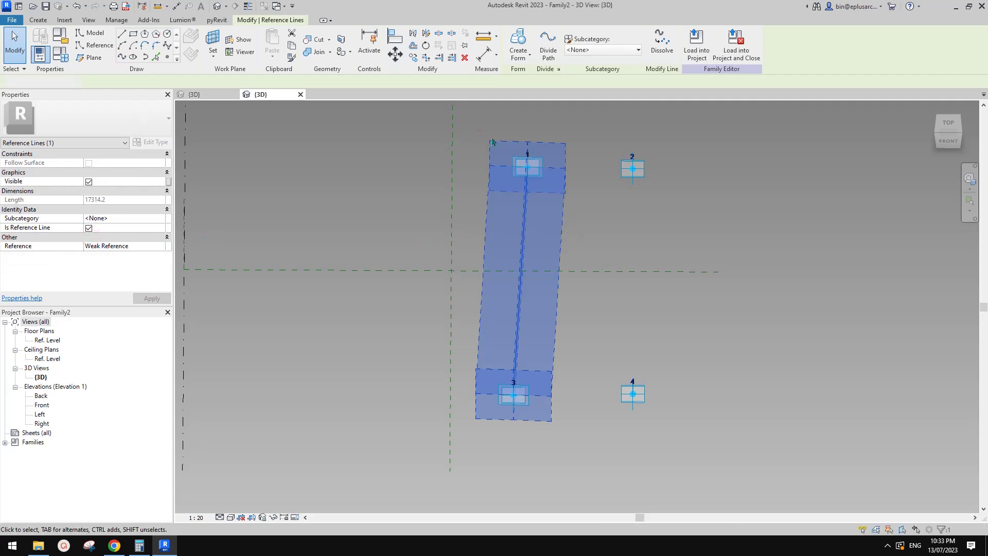
# Step: Connect adaptive points 1 and 2 with a spline through points and convert it to a reference line
pyautogui.moveTo(479, 130); pyautogui.dragTo(689, 203)
pyautogui.click(121, 56)
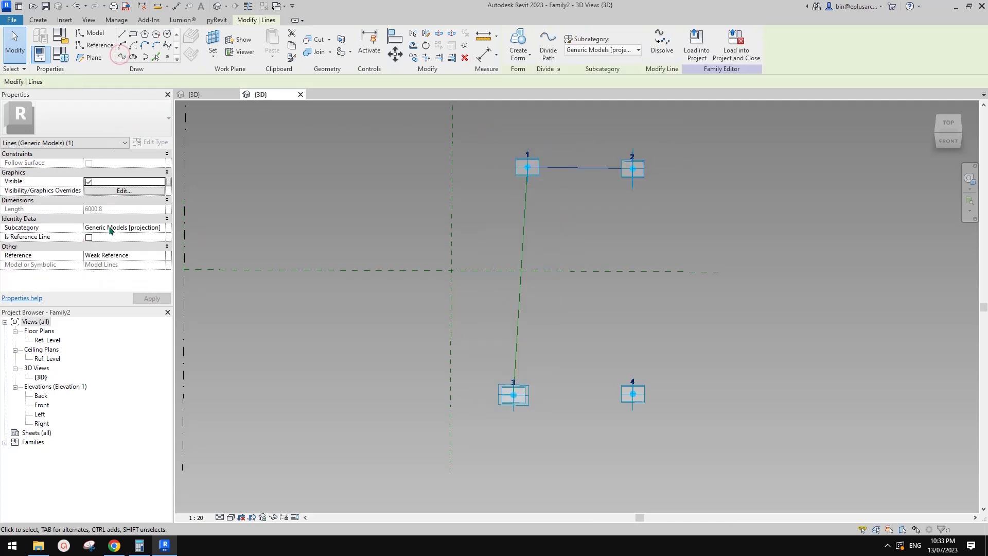
pyautogui.click(89, 237)
# Step: Connect adaptive points 2 and 4 with a spline through points and convert it to a reference line
pyautogui.moveTo(570, 122); pyautogui.dragTo(673, 435)
pyautogui.click(121, 57)
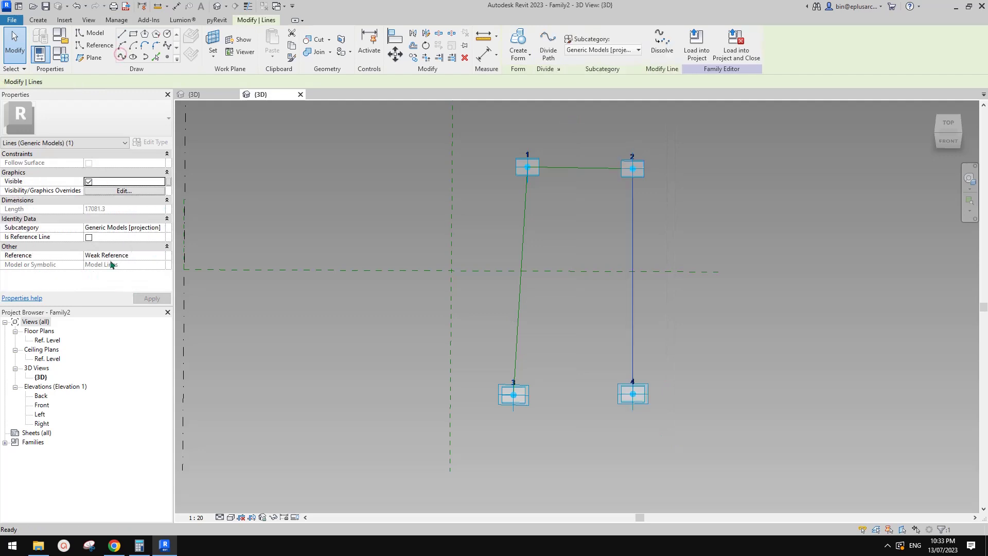
pyautogui.click(89, 236)
# Step: Connect adaptive points 3 and 4 with a spline through points and convert it to a reference line
pyautogui.moveTo(483, 354); pyautogui.dragTo(656, 420)
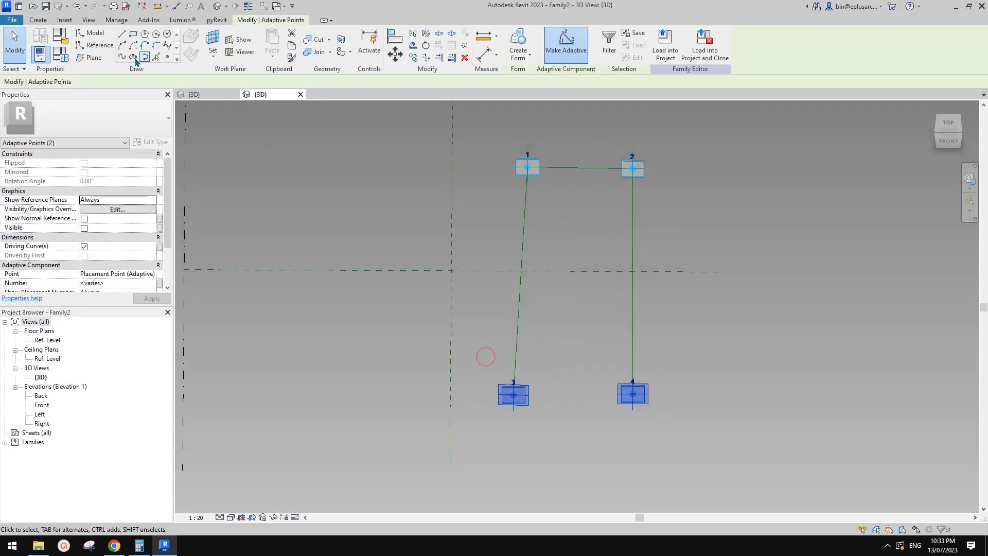
pyautogui.click(122, 57)
pyautogui.click(89, 238)
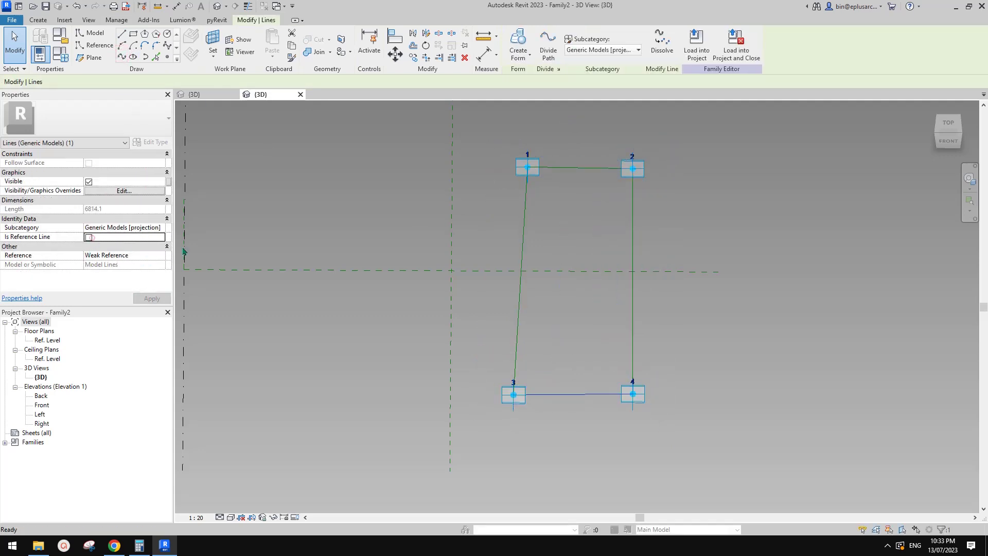
pyautogui.click(90, 238)
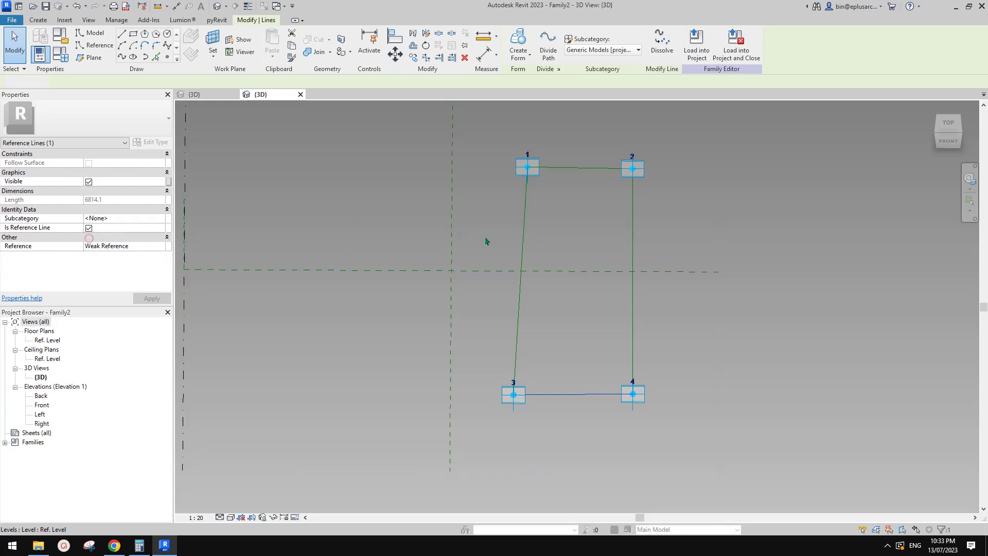
pyautogui.click(573, 272)
pyautogui.moveTo(575, 268); pyautogui.dragTo(543, 275, button='middle')
pyautogui.scroll(1, 576, 270)
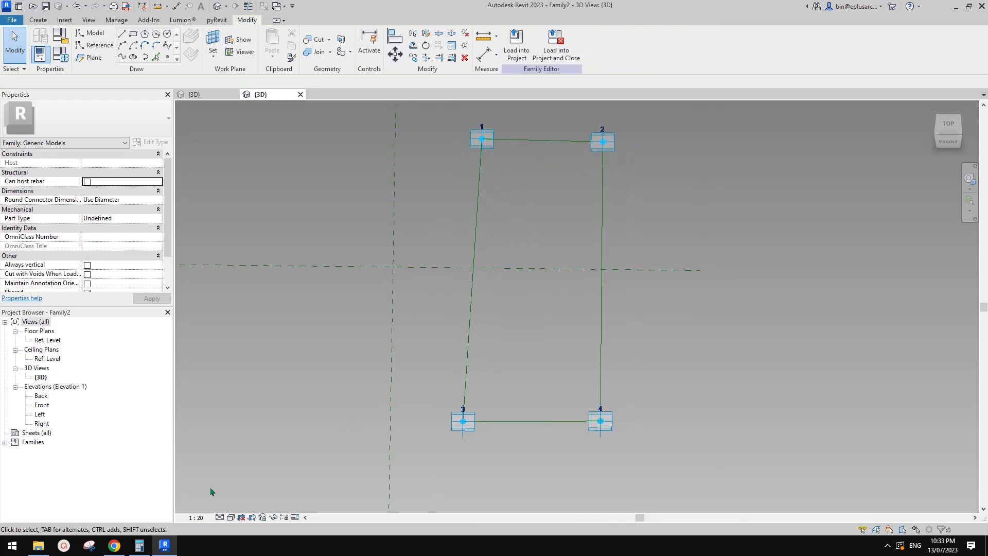
# Step: After checking the façade photo in the browser, place three reference points on each of the reference lines 1–2 and 3–4: near both ends and mid-line
pyautogui.click(123, 544)
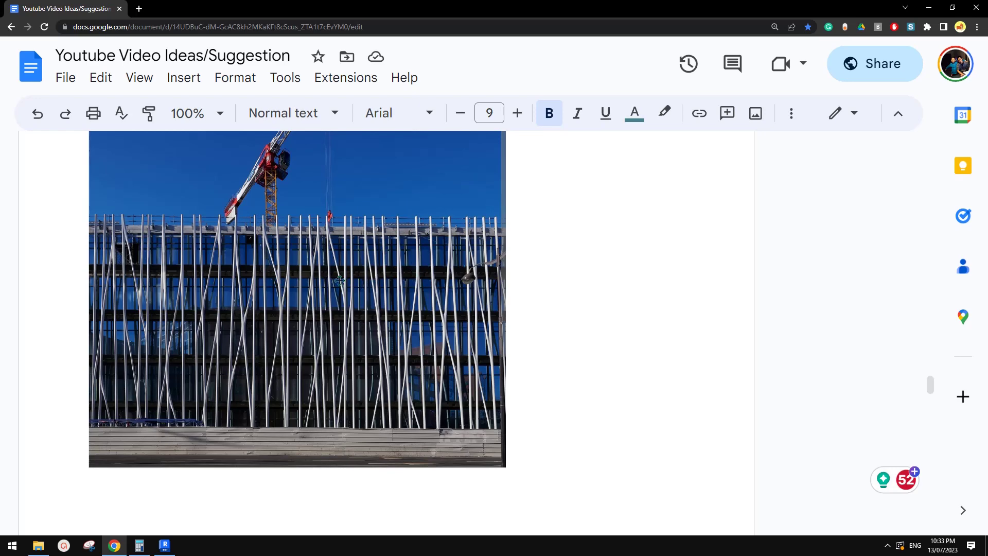
pyautogui.click(166, 542)
pyautogui.moveTo(618, 365); pyautogui.dragTo(560, 340, button='middle')
pyautogui.click(168, 58)
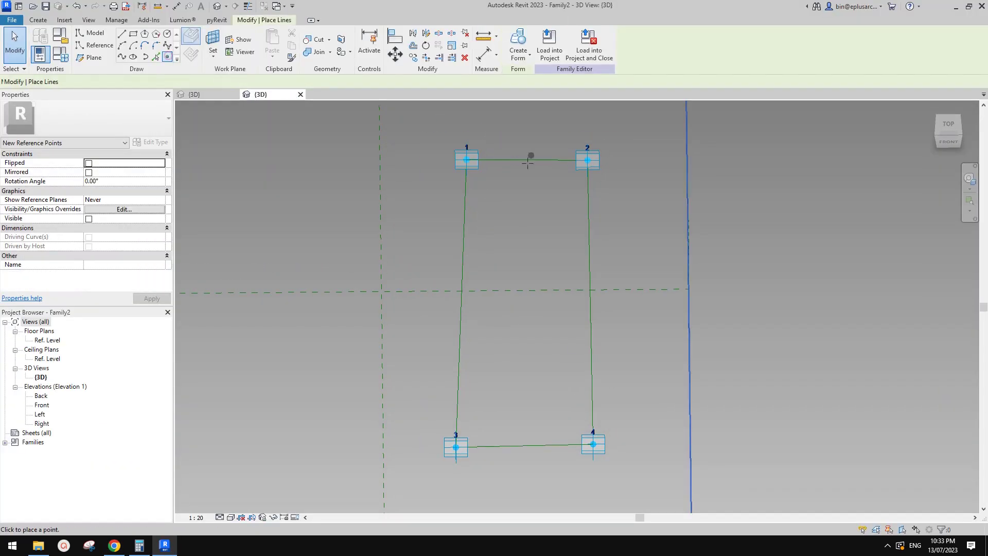
pyautogui.keyDown('shift'); pyautogui.moveTo(529, 155); pyautogui.dragTo(525, 194, button='middle'); pyautogui.keyUp('shift')
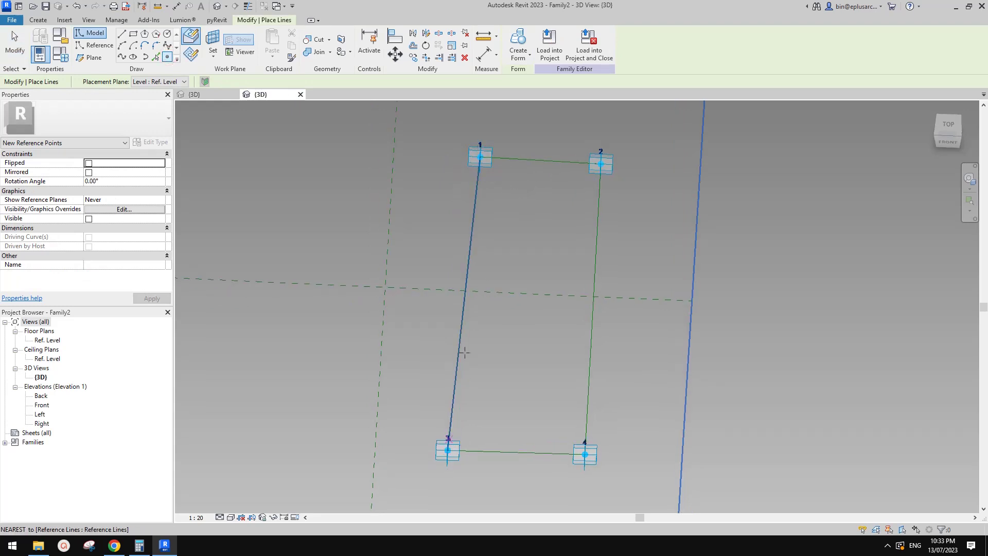
pyautogui.moveTo(533, 300); pyautogui.dragTo(536, 300, button='middle')
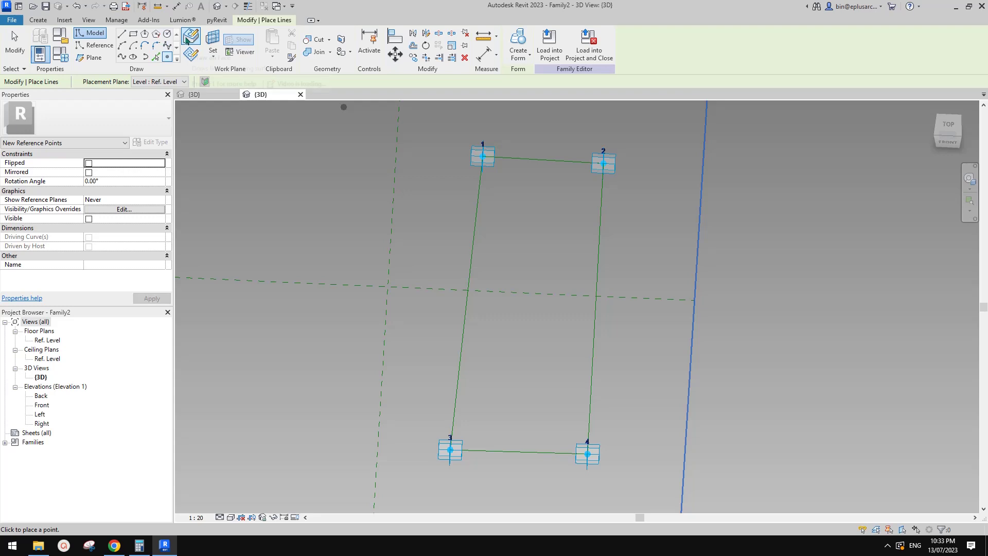
pyautogui.click(500, 157)
pyautogui.click(471, 450)
pyautogui.click(573, 453)
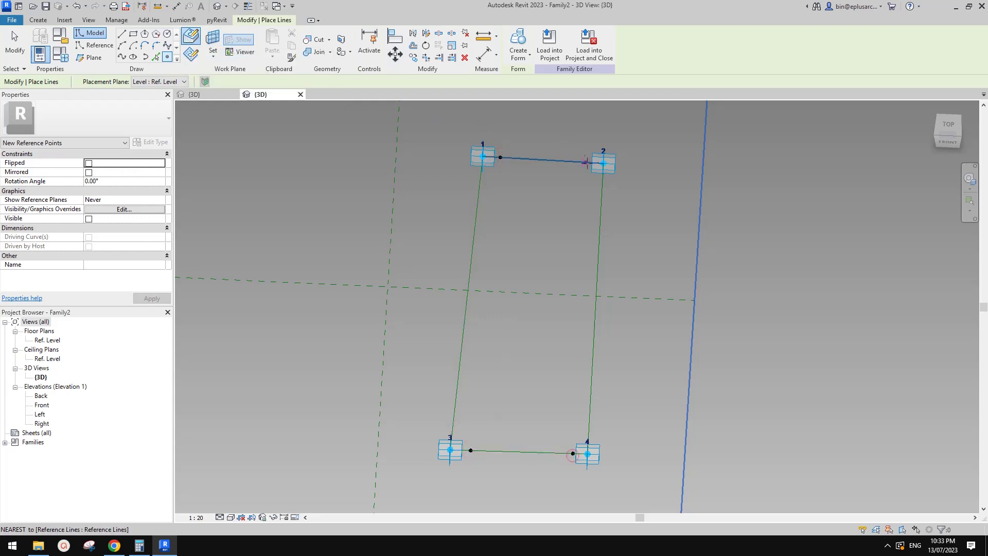
pyautogui.click(544, 160)
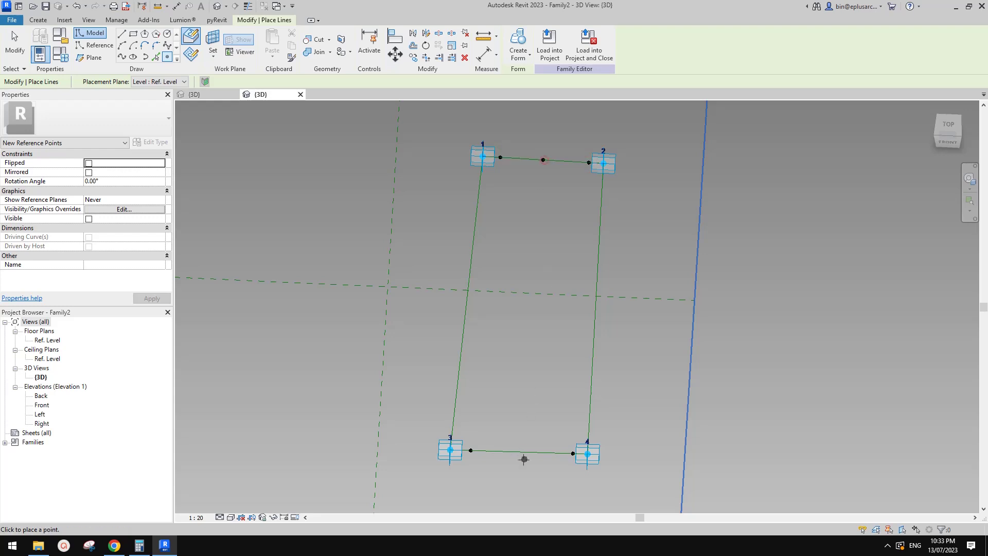
pyautogui.click(519, 452)
pyautogui.moveTo(530, 429); pyautogui.dragTo(545, 408, button='middle')
pyautogui.press('Escape')
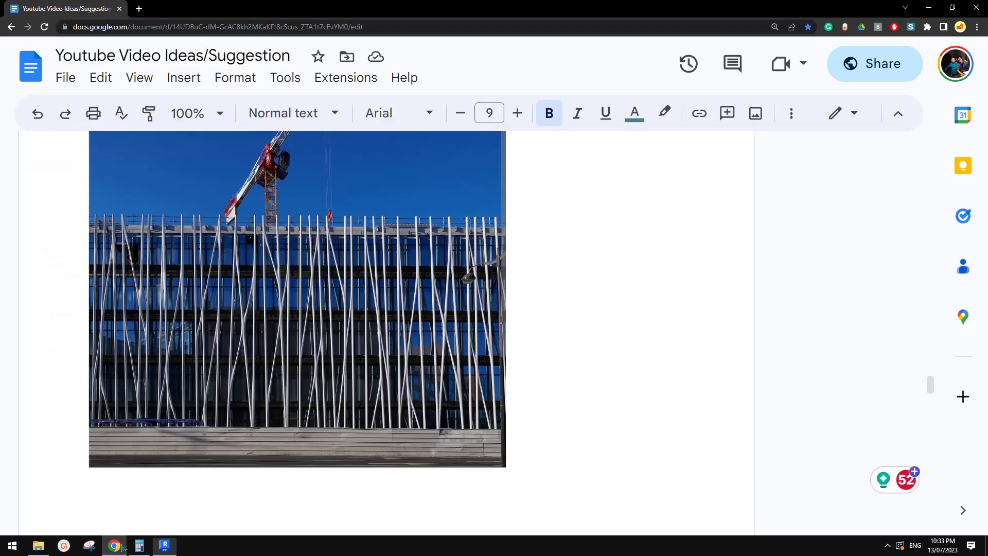
# Step: Associate the normalized curve parameter of the hosted point beside adaptive point 1 with a new family parameter named a1
pyautogui.click(114, 545)
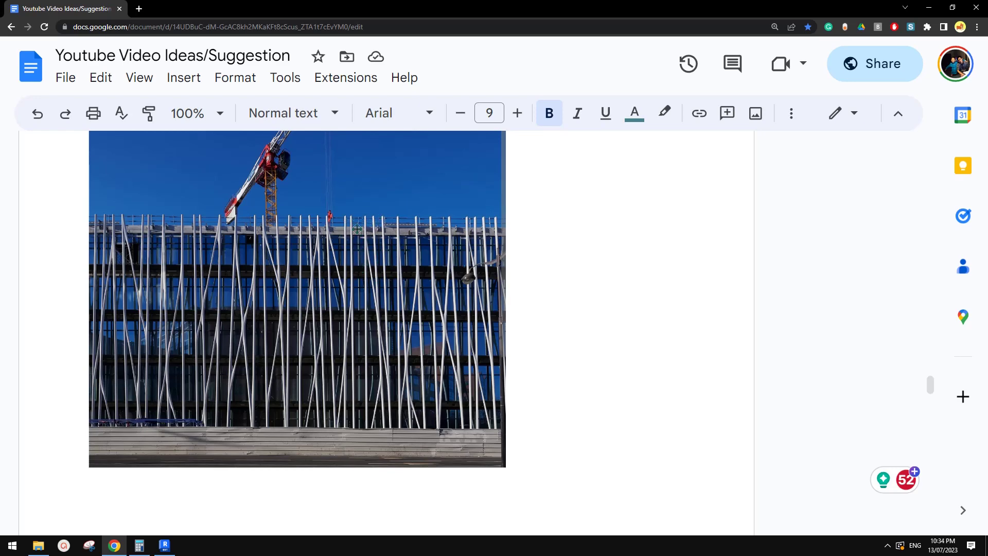
pyautogui.click(164, 545)
pyautogui.keyDown('shift'); pyautogui.moveTo(397, 341); pyautogui.dragTo(572, 265, button='middle'); pyautogui.keyUp('shift')
pyautogui.click(524, 151)
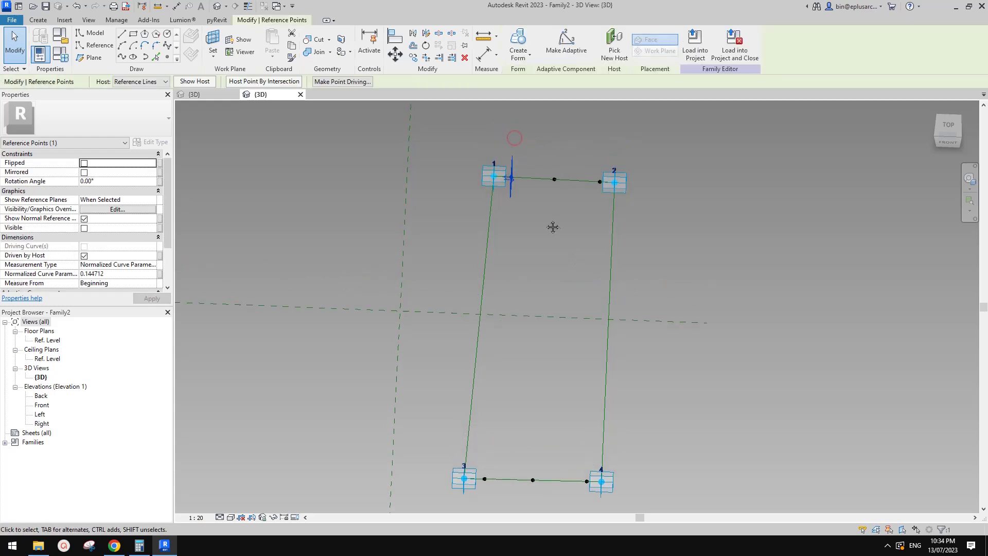
pyautogui.scroll(3, 535, 195)
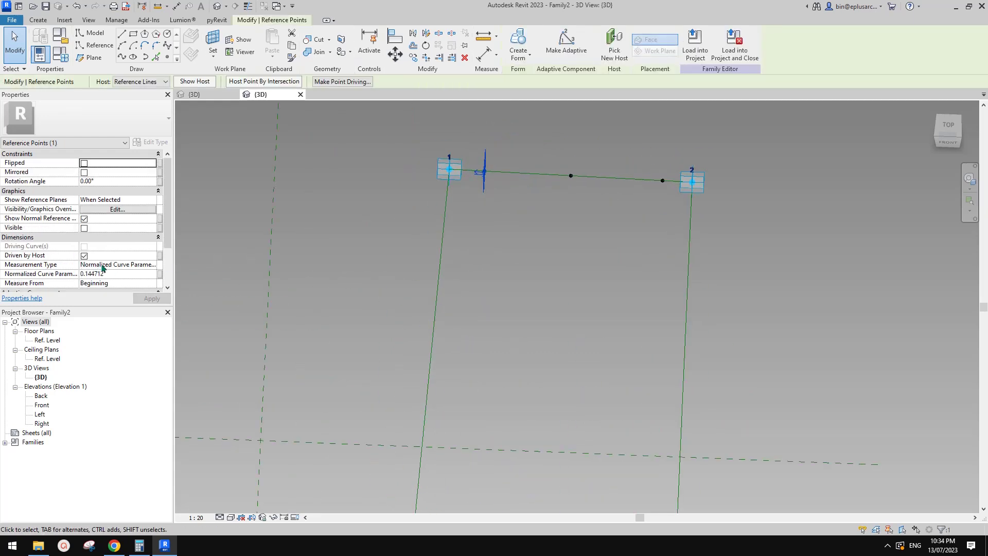
pyautogui.click(160, 274)
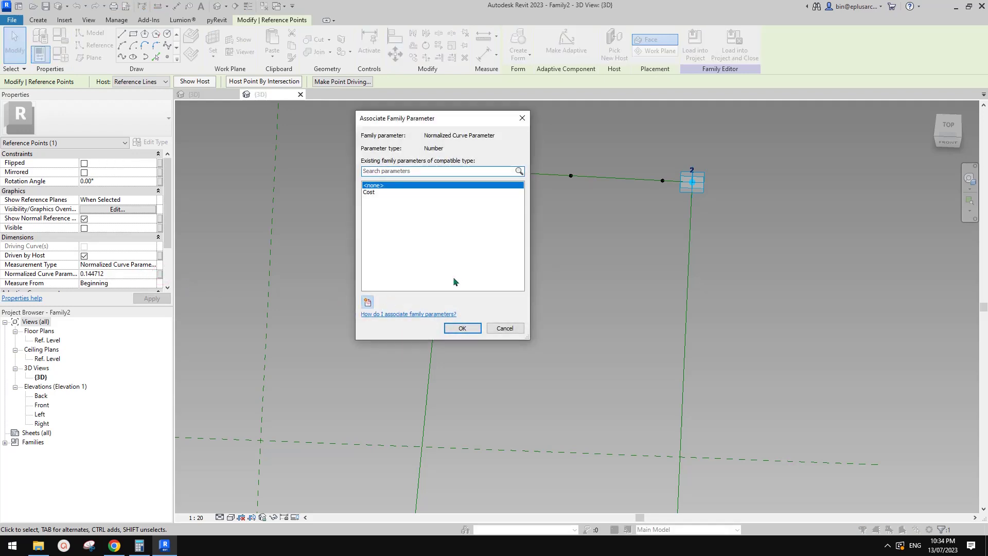
pyautogui.click(367, 303)
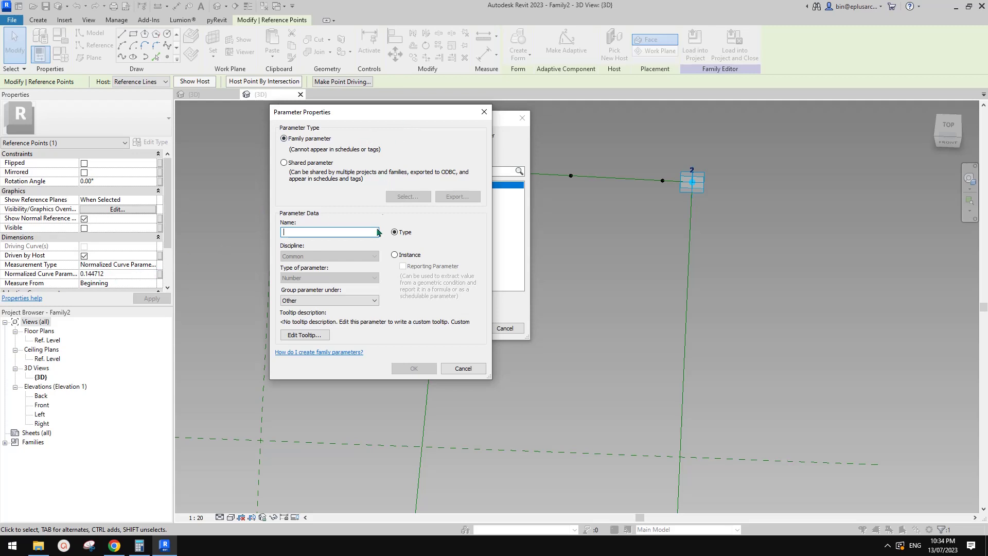
pyautogui.write('a1')
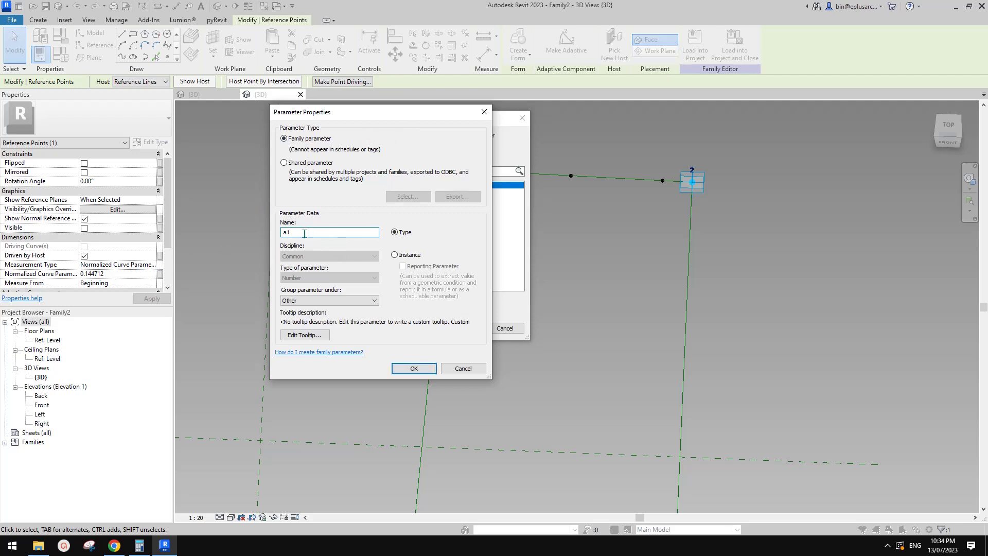
pyautogui.click(414, 368)
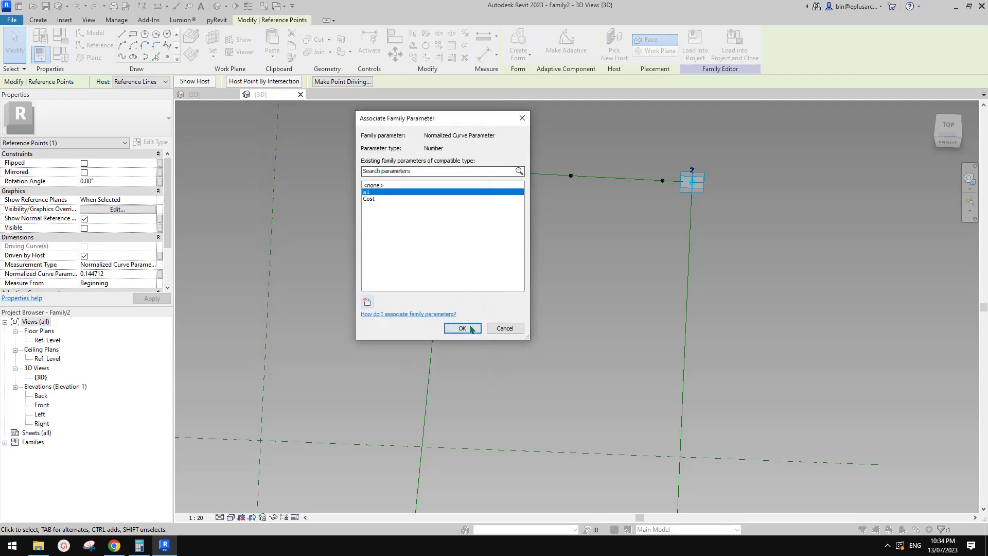
pyautogui.click(469, 328)
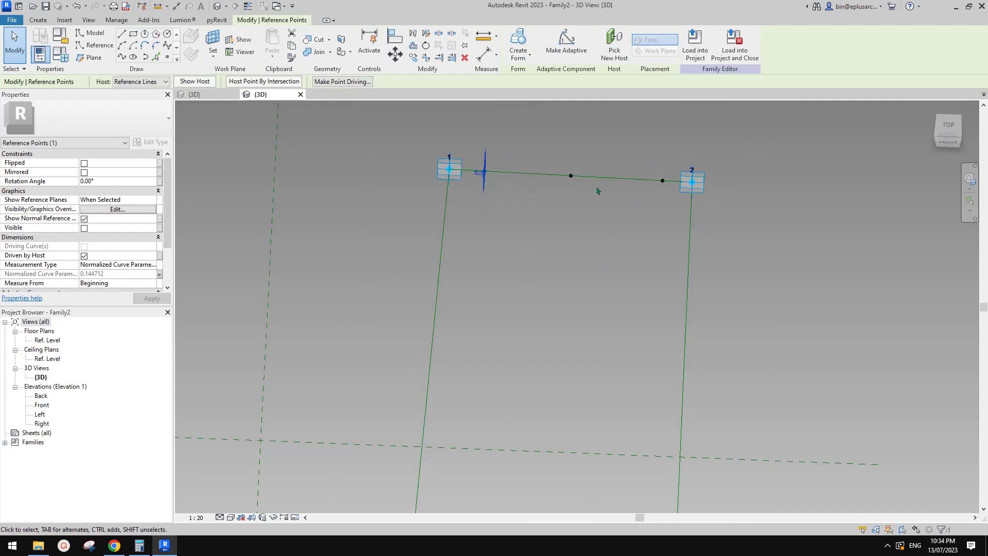
pyautogui.press('Tab')
pyautogui.press('Tab')
pyautogui.press('Tab')
pyautogui.scroll(-4, 508, 185)
pyautogui.scroll(-1, 495, 207)
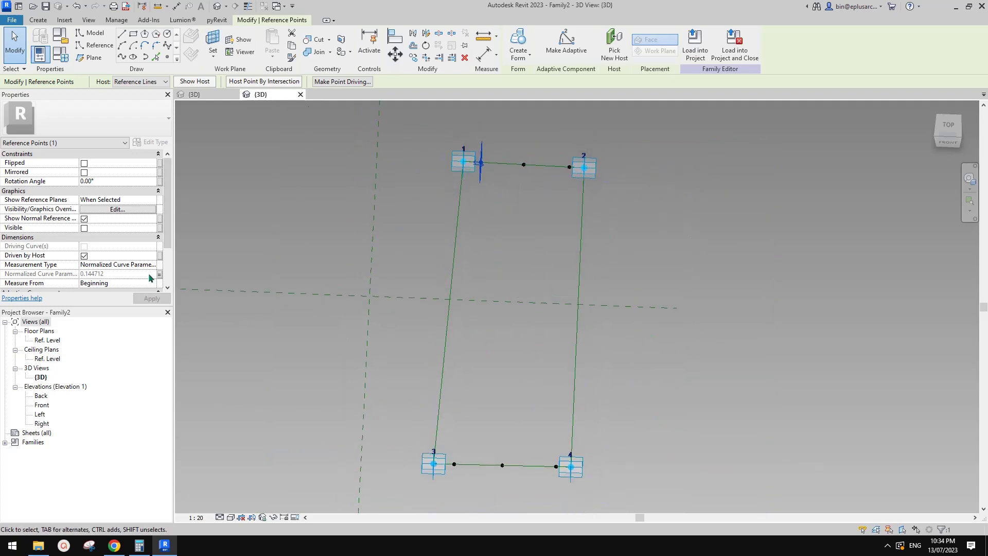
pyautogui.scroll(2, 482, 165)
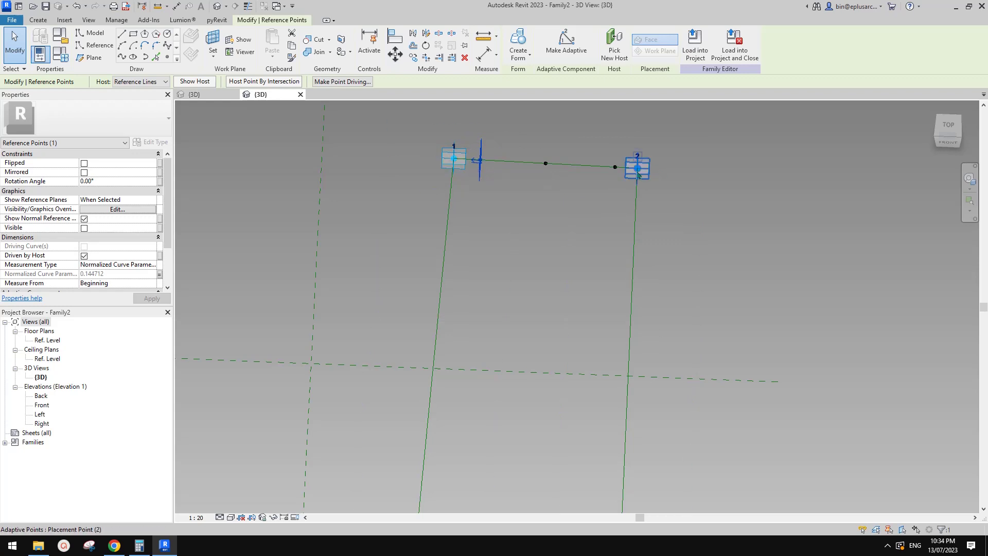
pyautogui.moveTo(543, 193); pyautogui.dragTo(543, 201, button='middle')
pyautogui.click(541, 199)
pyautogui.click(480, 169)
# Step: Associate the normalized curve parameter of the hosted point beside adaptive point 3 with a new family parameter named a2
pyautogui.scroll(-2, 560, 321)
pyautogui.moveTo(560, 324); pyautogui.dragTo(570, 211, button='middle')
pyautogui.click(494, 416)
pyautogui.moveTo(542, 379); pyautogui.dragTo(526, 403, button='middle')
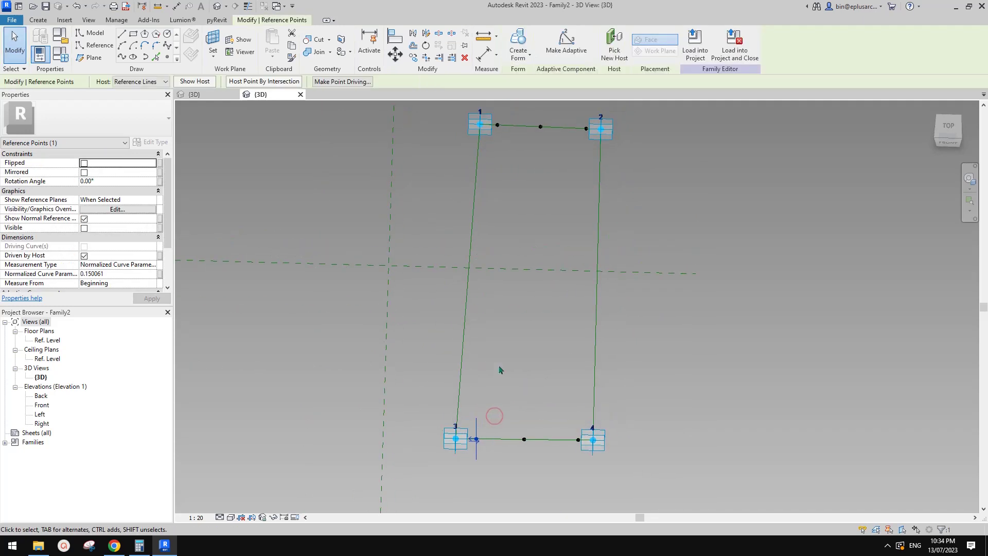
pyautogui.click(160, 274)
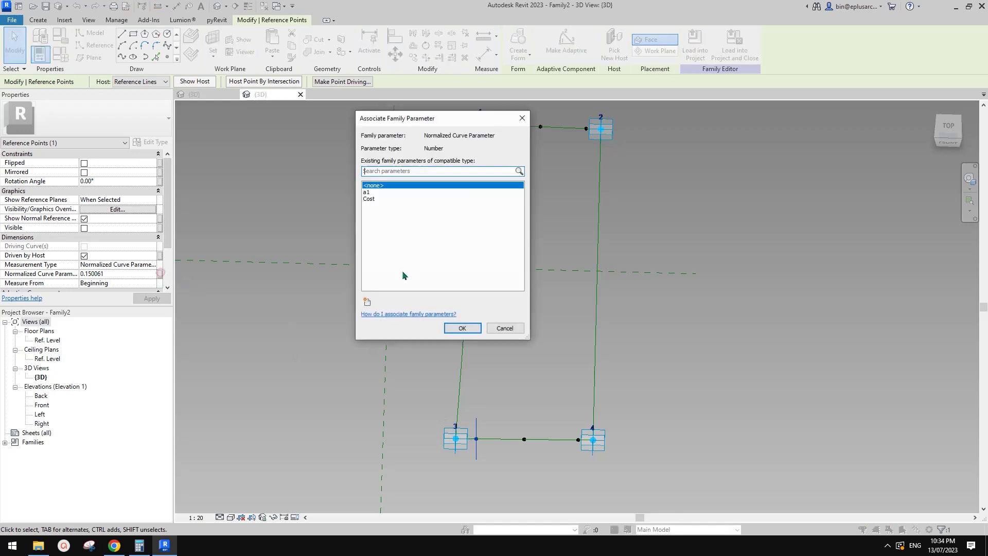
pyautogui.click(370, 301)
pyautogui.write('a2')
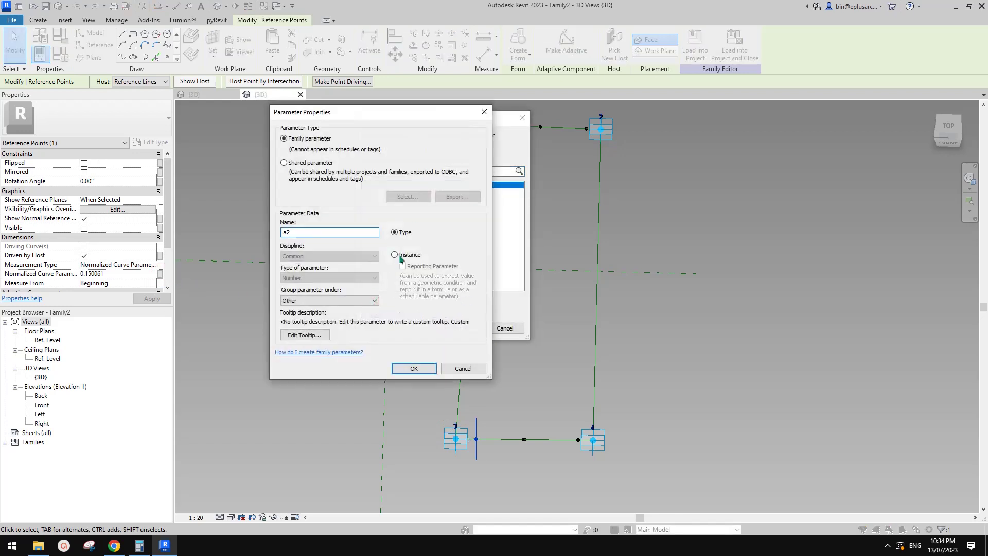
pyautogui.click(425, 368)
pyautogui.click(463, 327)
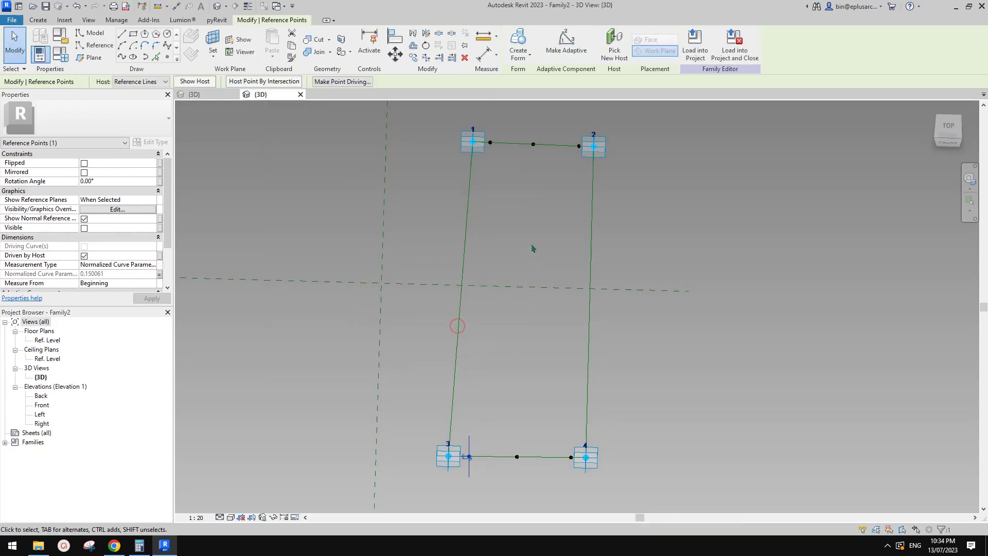
# Step: Associate the normalized curve parameter of the middle point on line 1–2 with a new instance parameter named b1
pyautogui.click(534, 144)
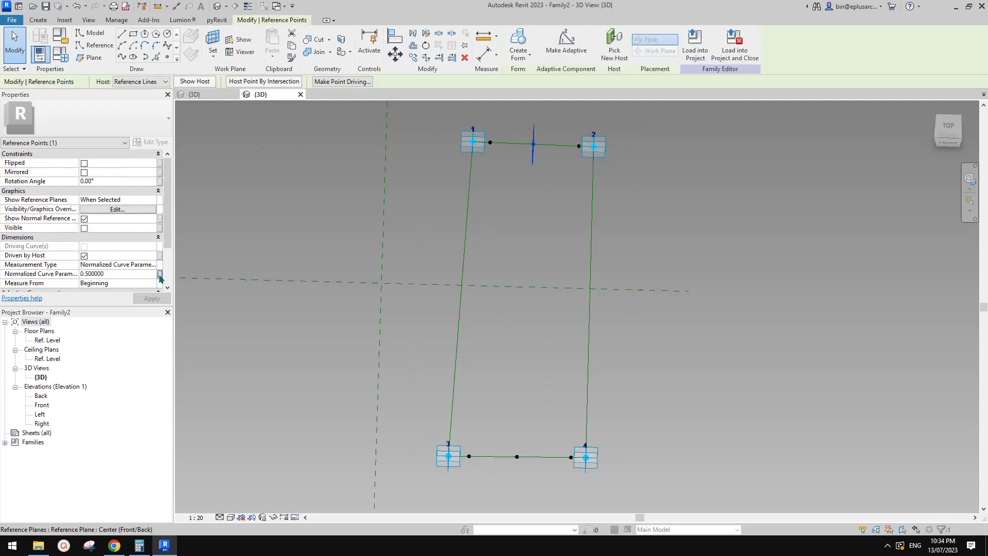
pyautogui.click(160, 273)
pyautogui.click(368, 302)
pyautogui.write('b1')
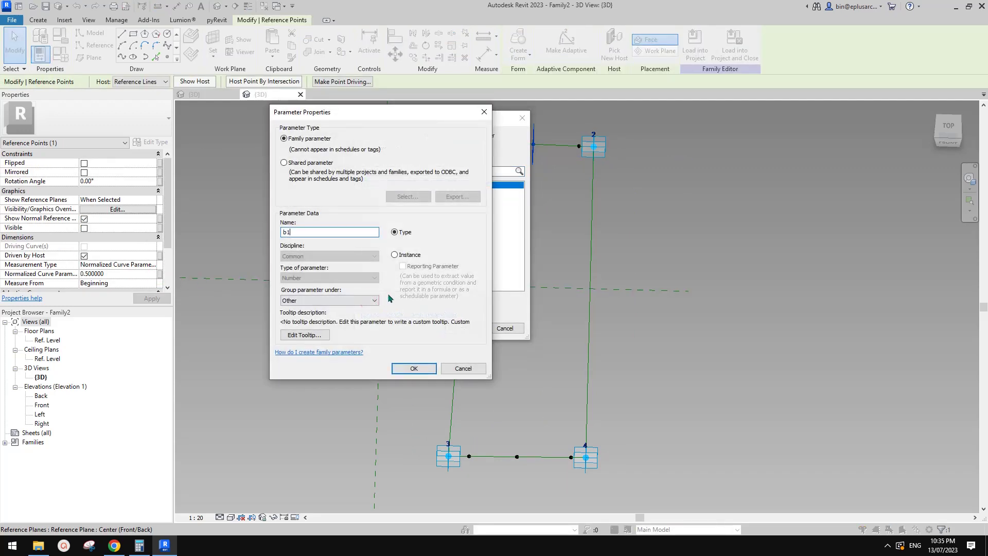
pyautogui.click(395, 255)
pyautogui.click(413, 368)
pyautogui.click(454, 328)
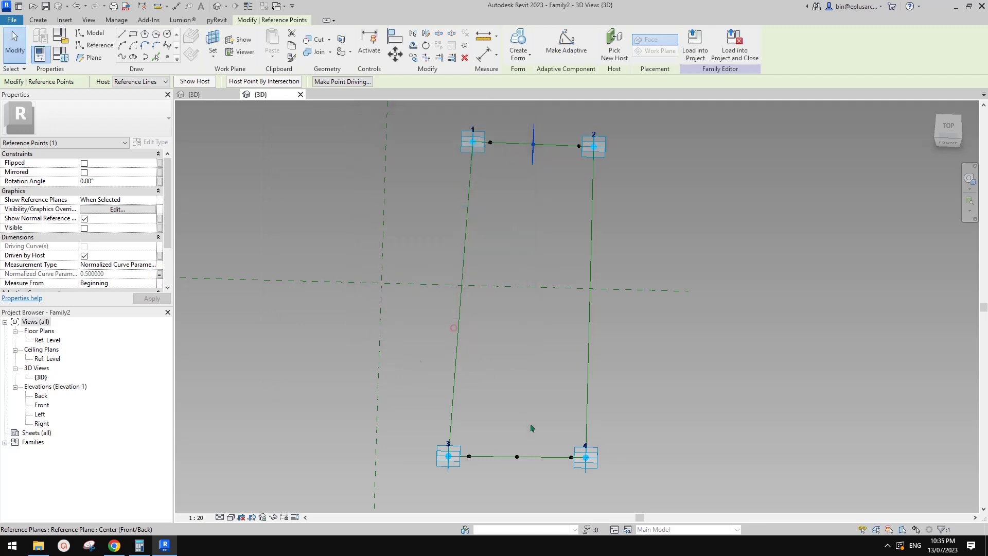
# Step: Associate the normalized curve parameter of the middle point on line 3–4 with a new family parameter named b2
pyautogui.moveTo(510, 427); pyautogui.dragTo(533, 475)
pyautogui.click(160, 273)
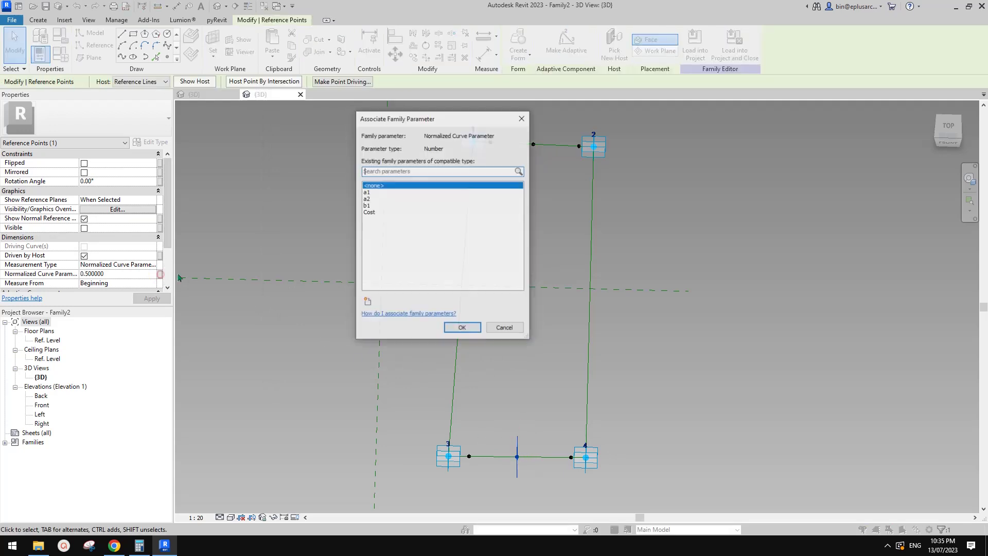
pyautogui.click(369, 199)
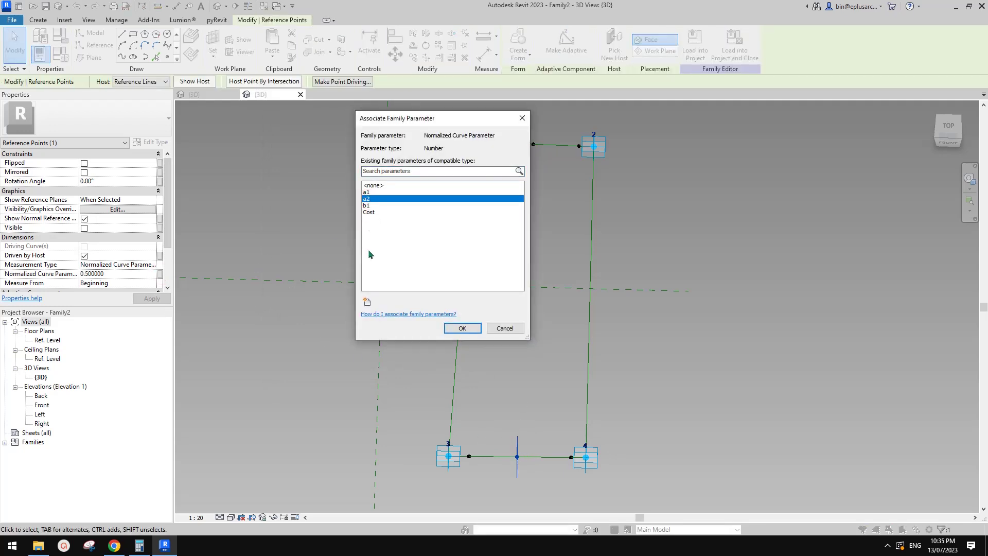
pyautogui.click(368, 302)
pyautogui.write('b2')
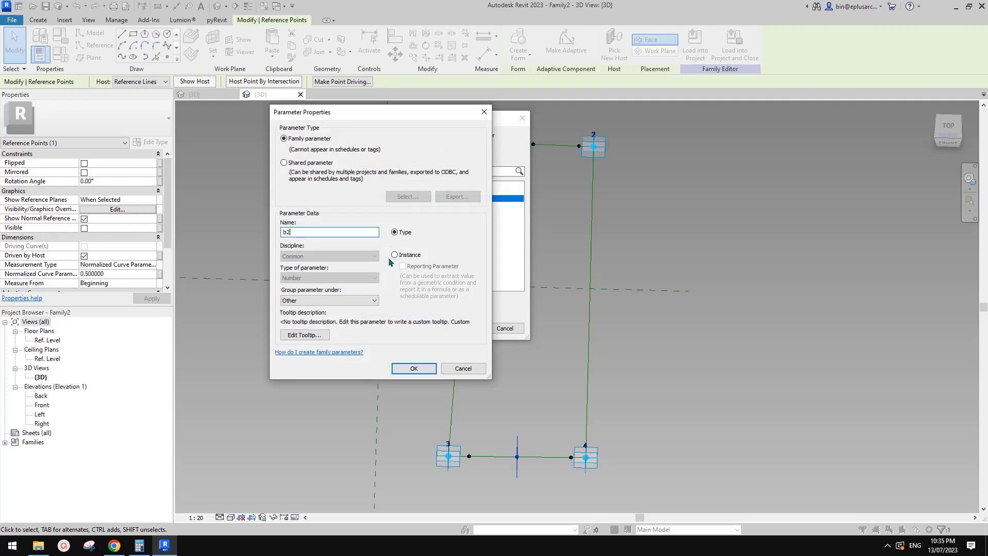
pyautogui.click(414, 368)
pyautogui.click(460, 327)
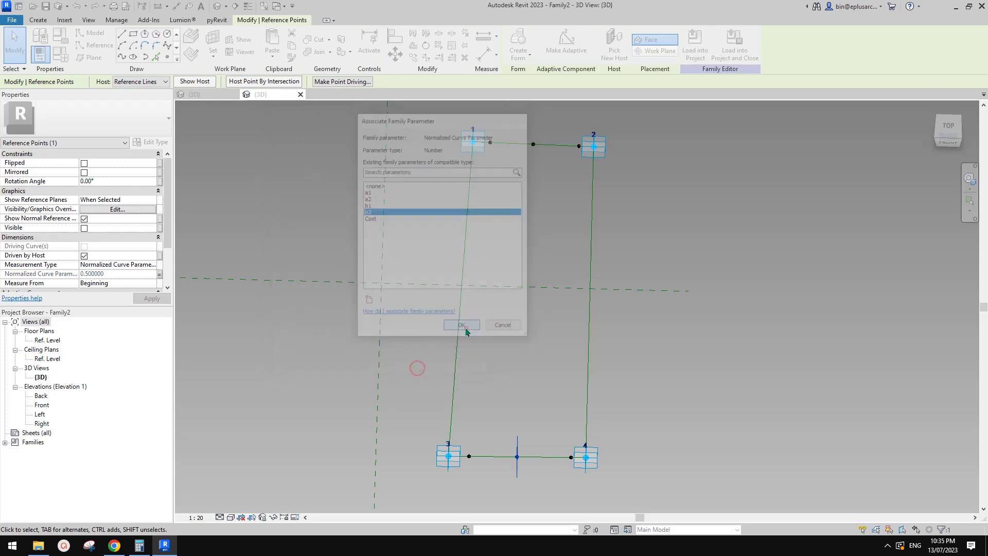
# Step: Associate the normalized curve parameter of the hosted point beside adaptive point 2 with a new instance parameter named c1
pyautogui.click(551, 148)
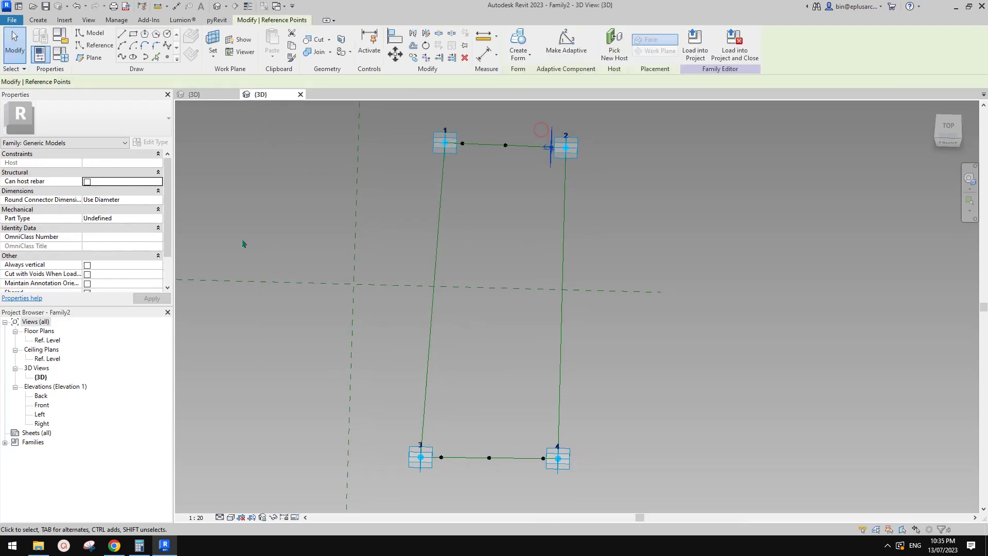
pyautogui.click(160, 274)
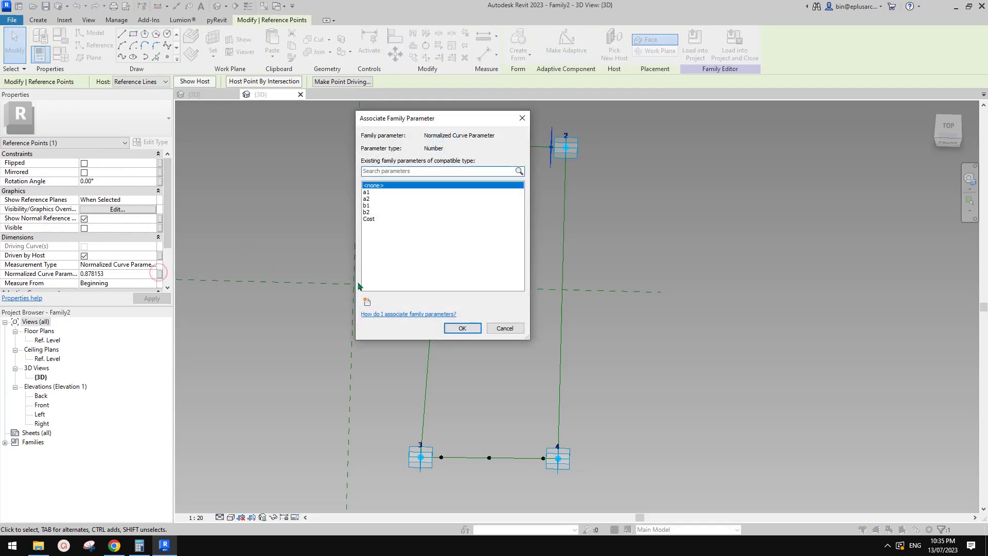
pyautogui.click(369, 300)
pyautogui.write('c1')
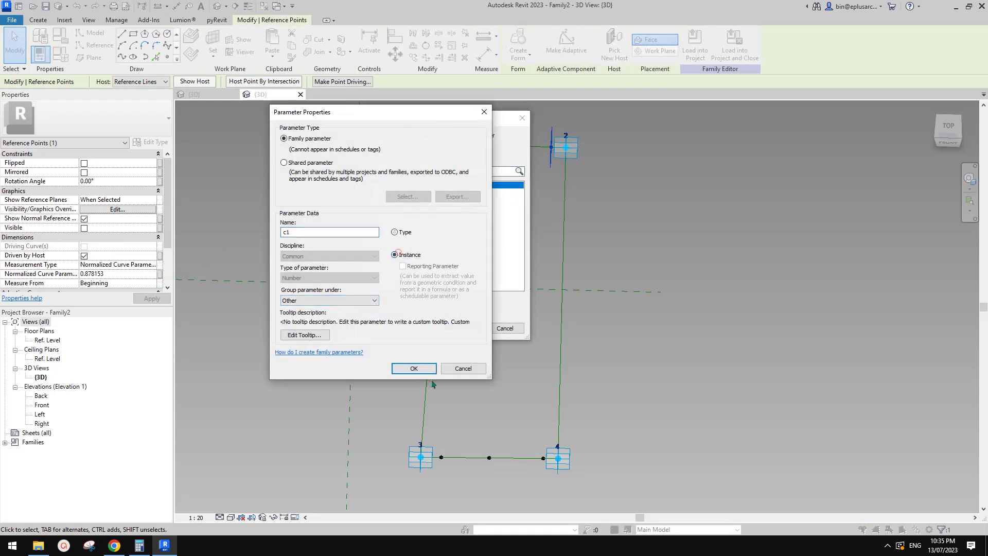
pyautogui.click(414, 369)
pyautogui.click(465, 325)
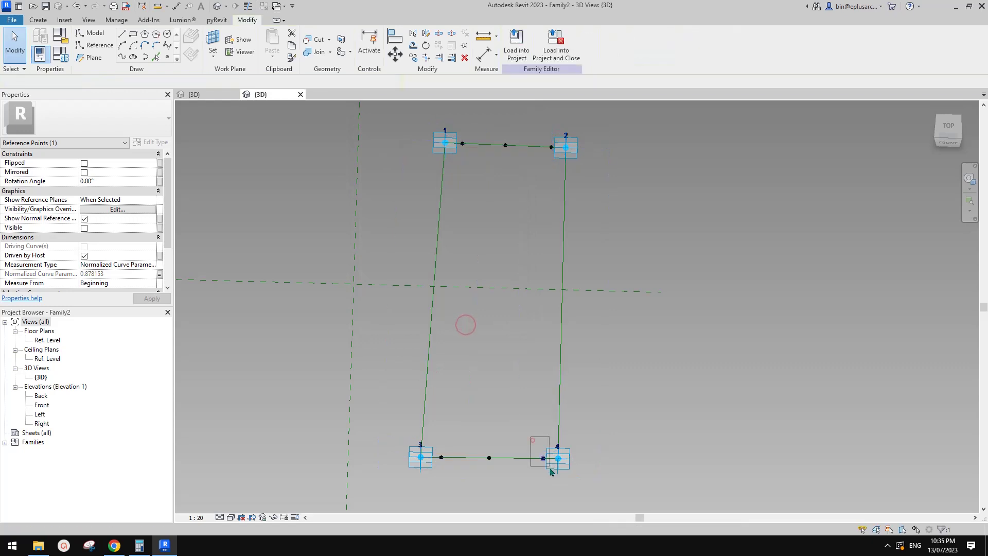
# Step: Associate the normalized curve parameter of the hosted point beside adaptive point 4 with a new instance parameter named c2
pyautogui.click(544, 459)
pyautogui.click(159, 274)
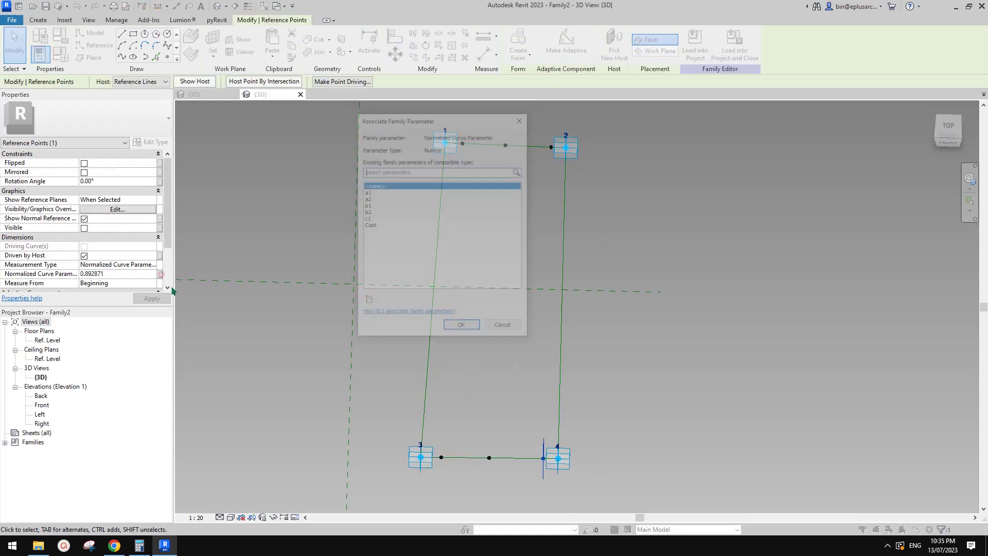
pyautogui.click(456, 328)
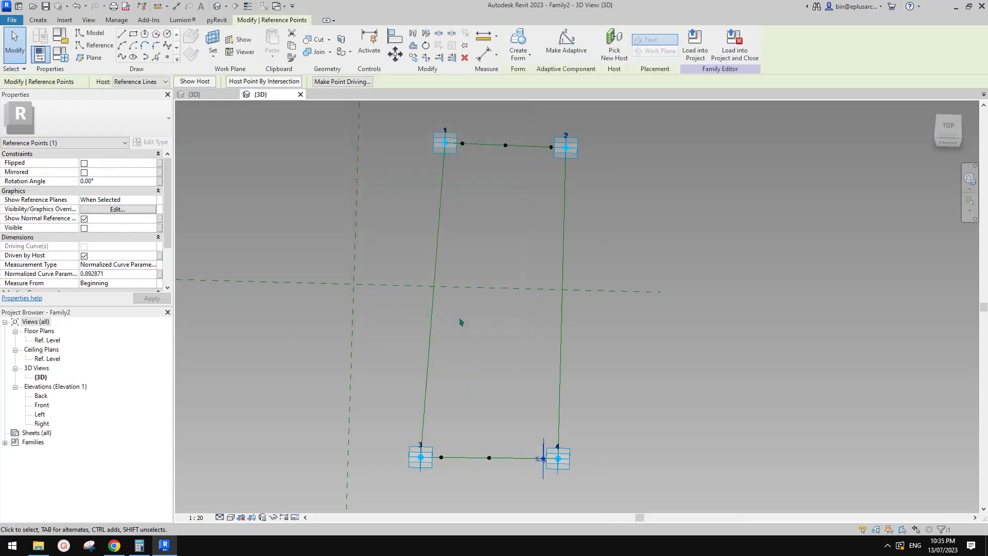
pyautogui.click(161, 277)
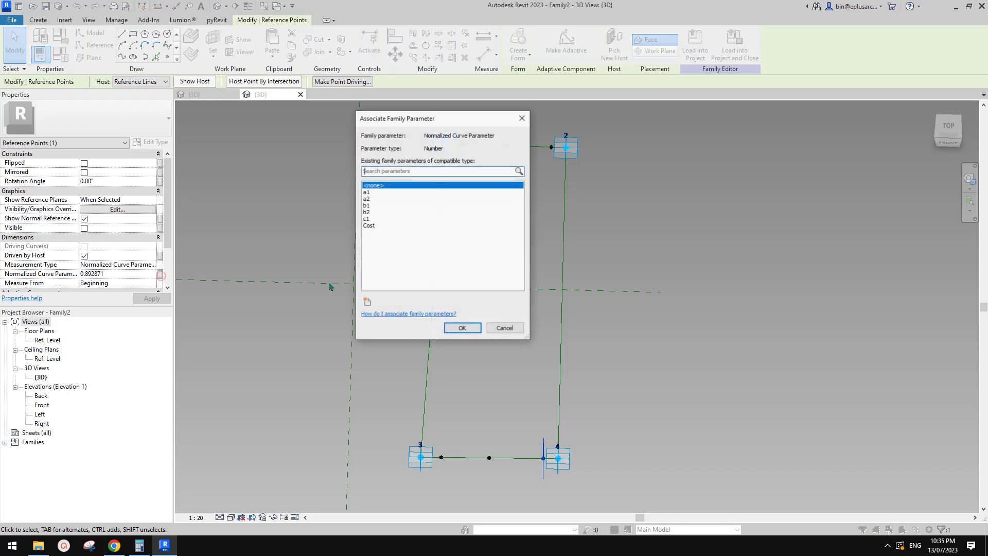
pyautogui.click(368, 301)
pyautogui.write('c2')
pyautogui.press('Return')
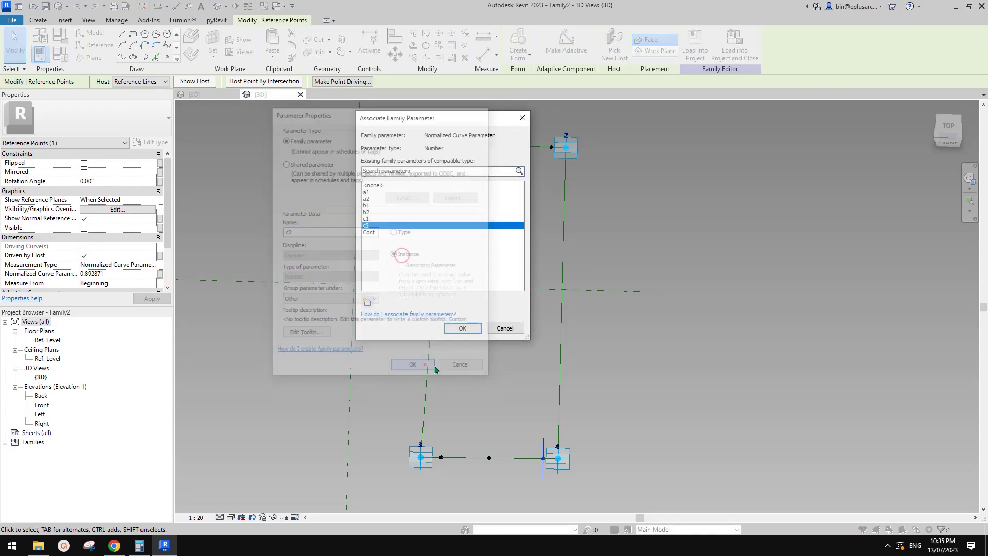
pyautogui.click(451, 329)
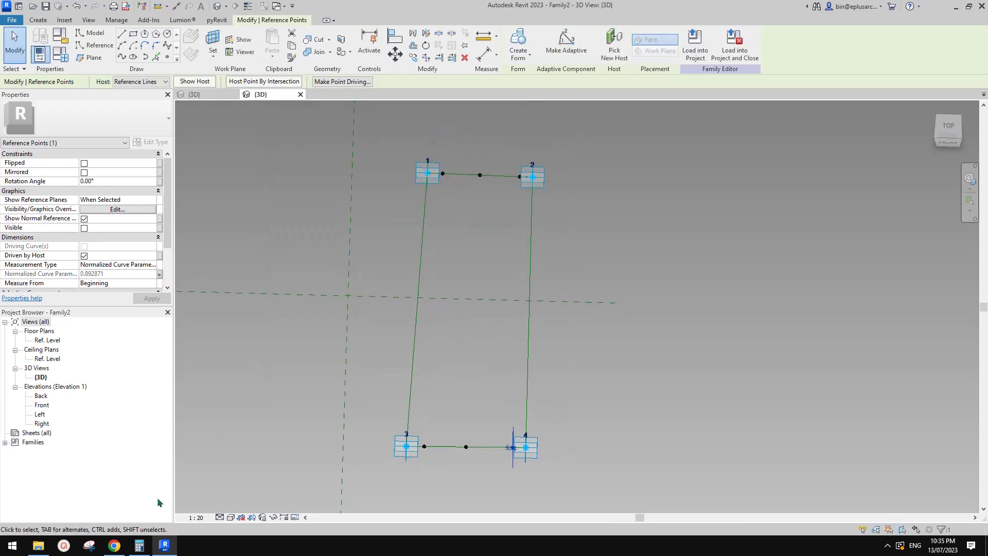
# Step: Examine the façade reference photo in the Google Docs document in Chrome and return to Revit
pyautogui.click(118, 550)
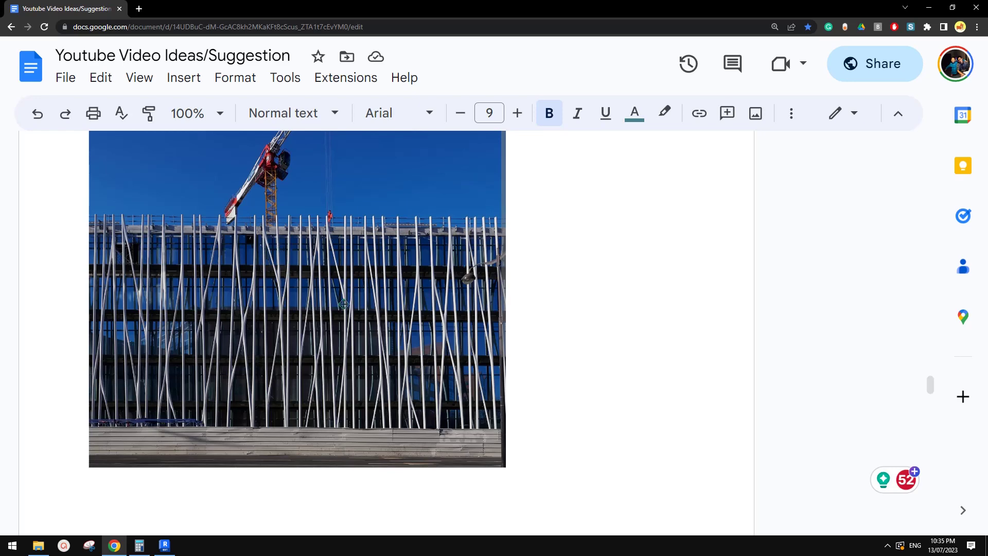
pyautogui.click(167, 550)
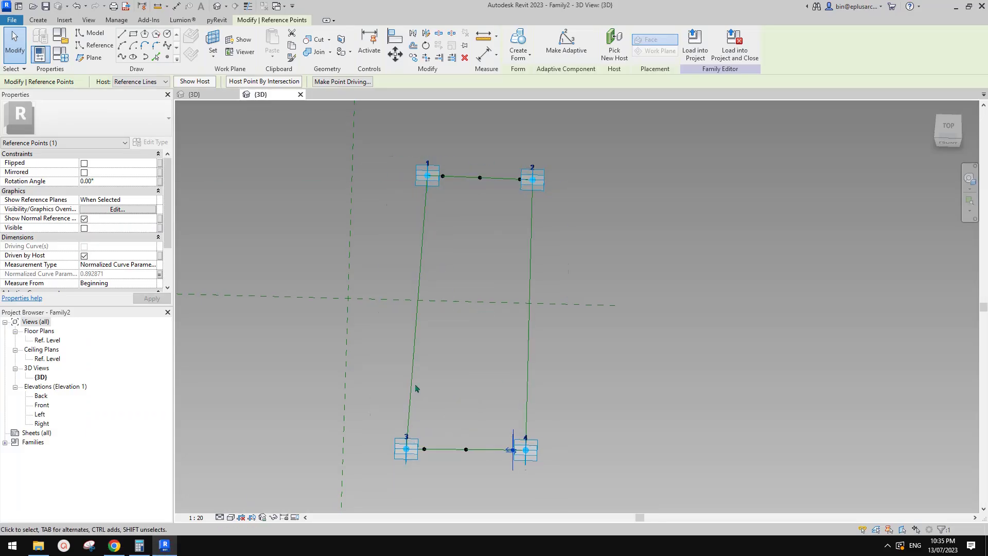
# Step: Connect the hosted points beside adaptive points 1 and 3, and the two middle points, each with a model spline through points
pyautogui.click(442, 176)
pyautogui.keyDown('ctrl'); pyautogui.click(424, 449); pyautogui.keyUp('ctrl')
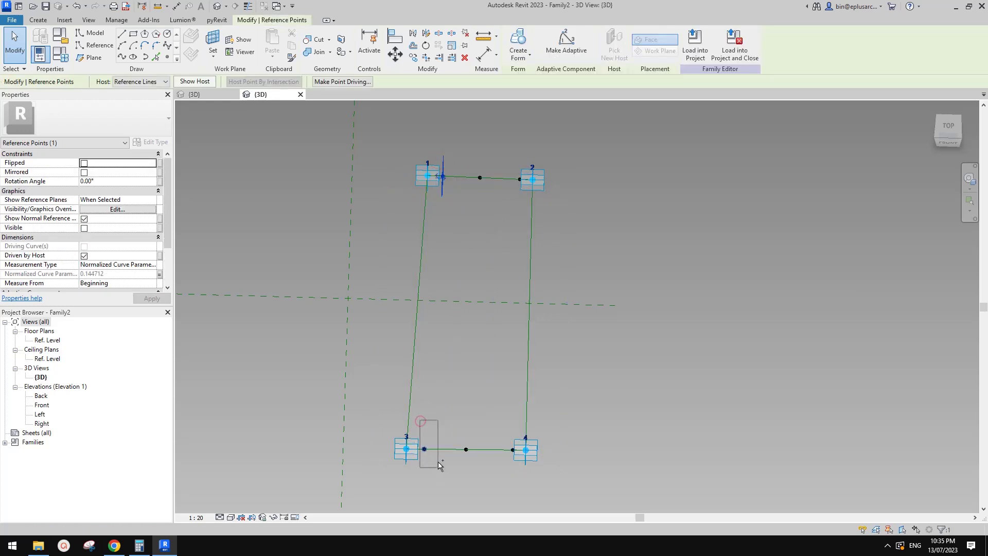
pyautogui.click(122, 56)
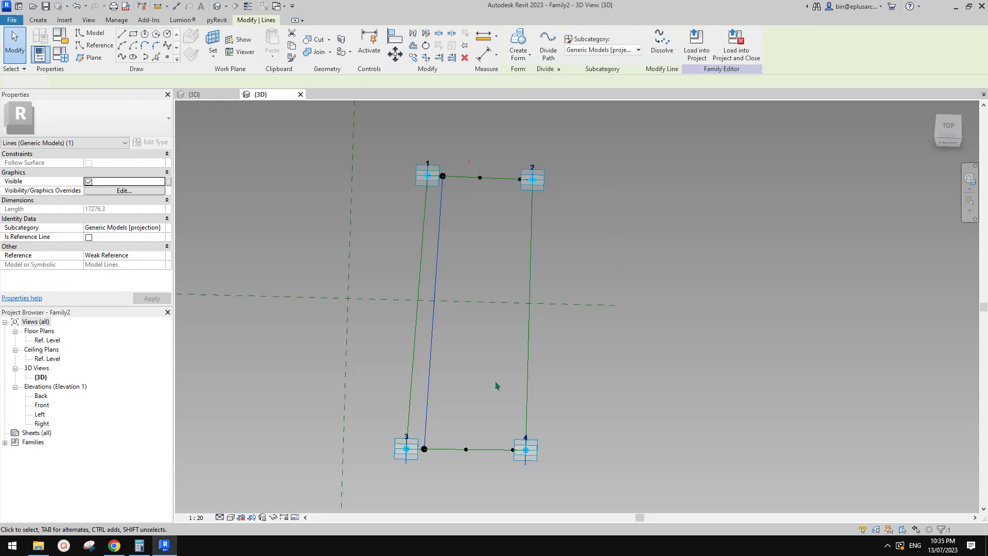
pyautogui.click(479, 178)
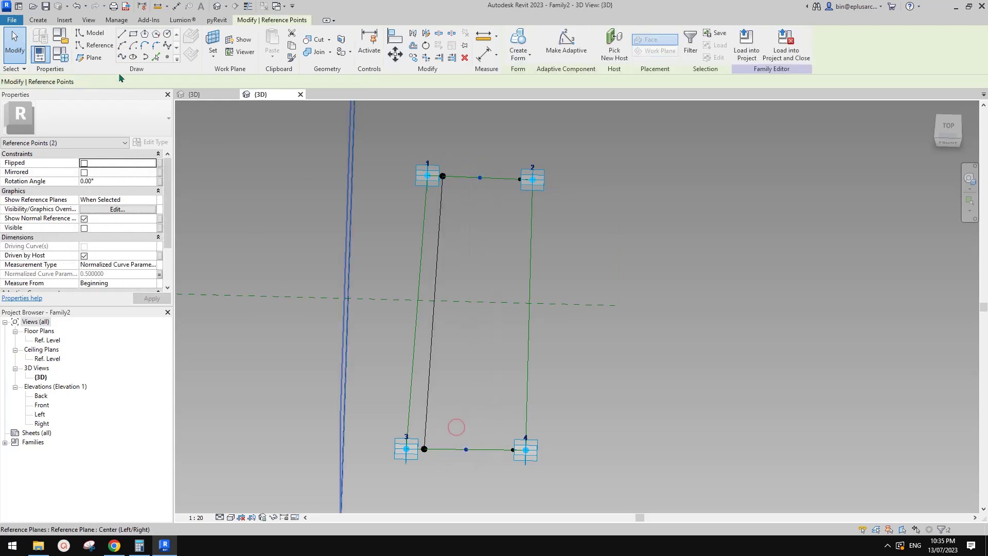
pyautogui.click(122, 57)
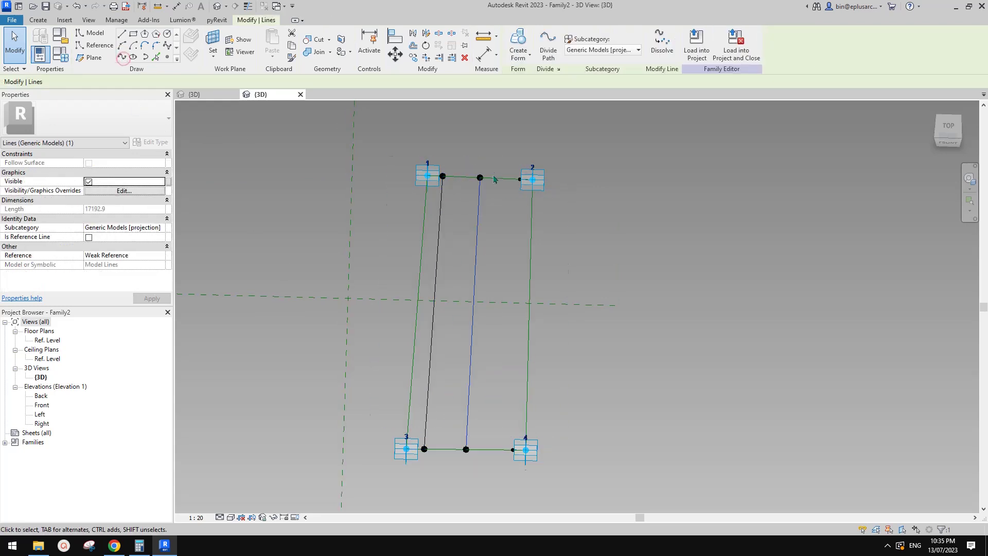
# Step: Try to convert the line between the two middle points into a reference line, and restore it to a model line
pyautogui.click(89, 237)
pyautogui.click(461, 238)
pyautogui.click(507, 159)
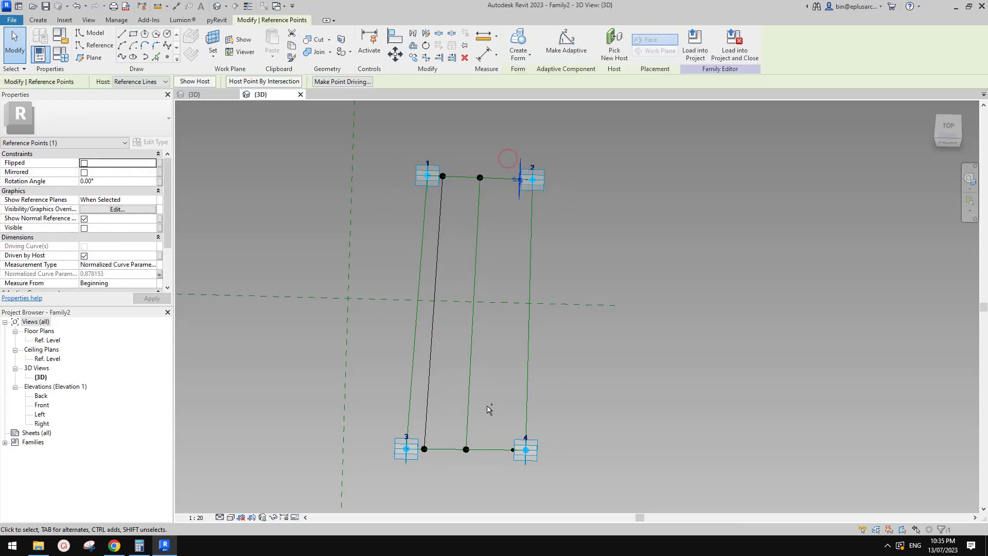
pyautogui.press('Escape')
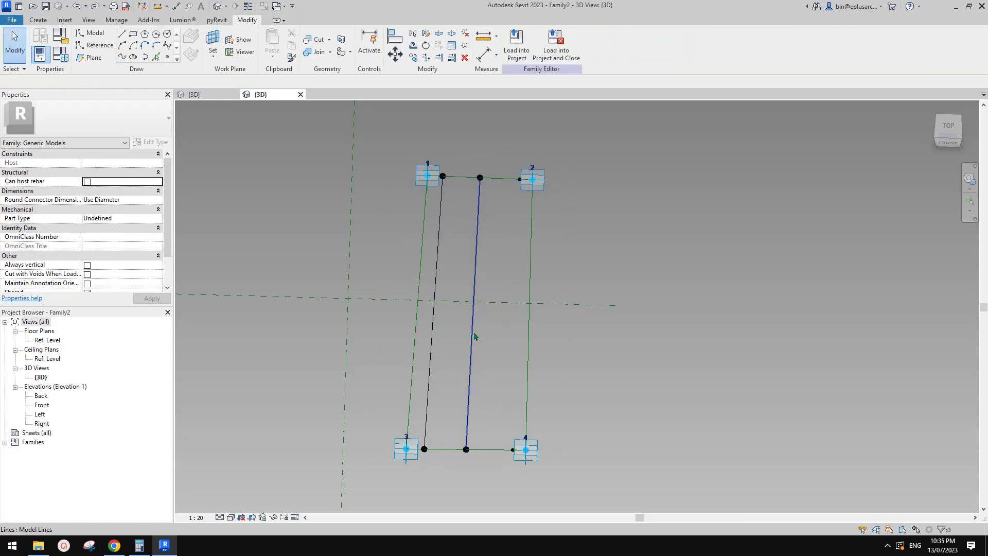
pyautogui.click(474, 334)
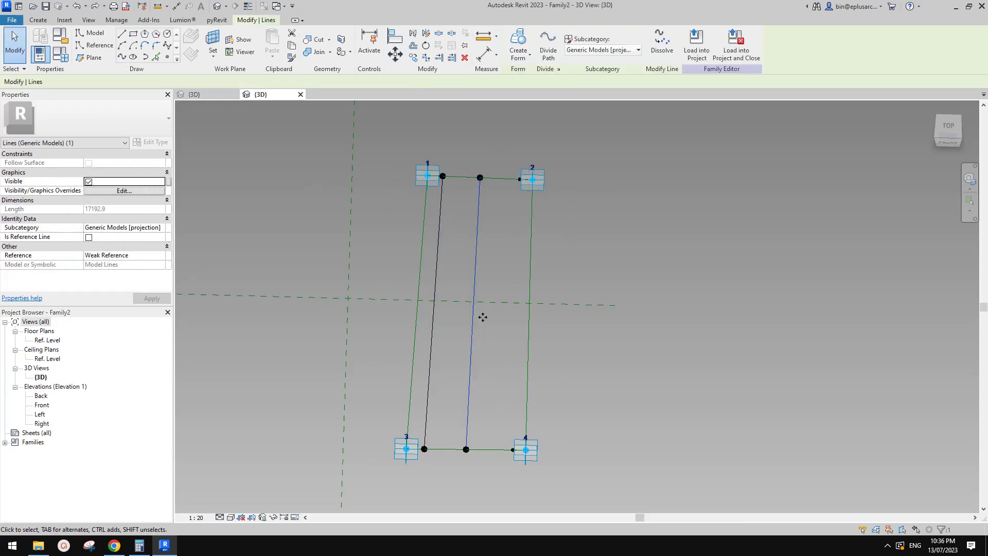
# Step: Connect the hosted points beside adaptive points 2 and 4 with a model spline through points
pyautogui.click(520, 178)
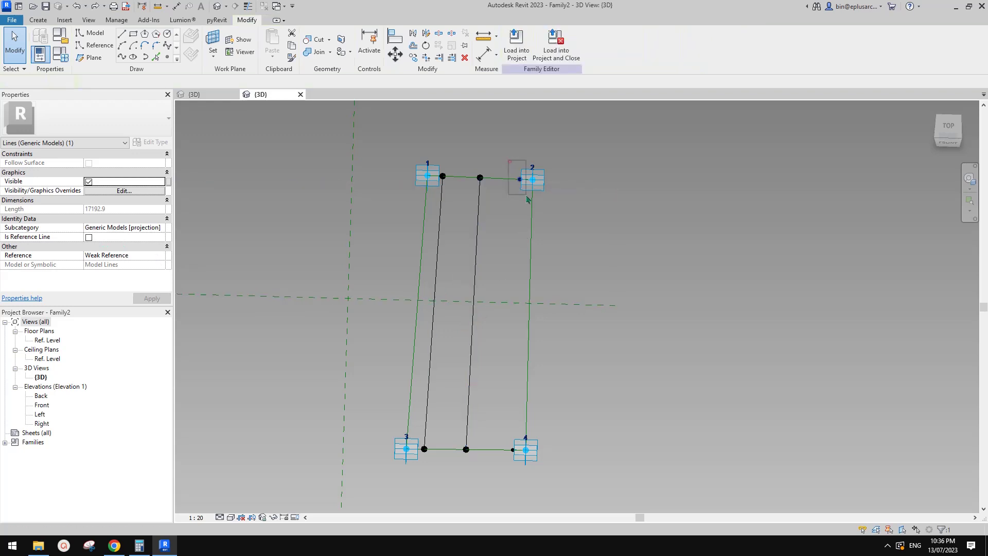
pyautogui.click(122, 56)
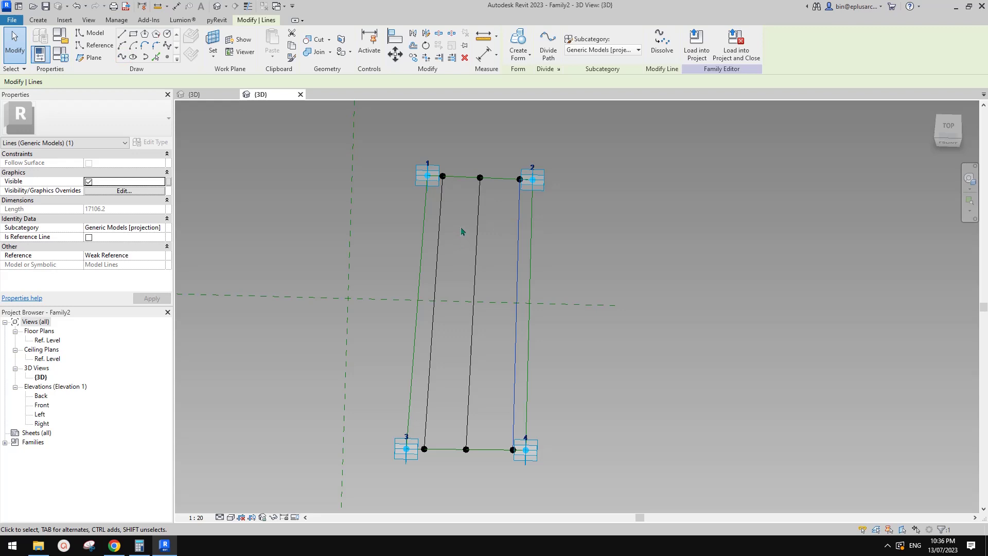
pyautogui.keyDown('shift'); pyautogui.moveTo(466, 242); pyautogui.dragTo(629, 320, button='middle'); pyautogui.keyUp('shift')
pyautogui.click(634, 292)
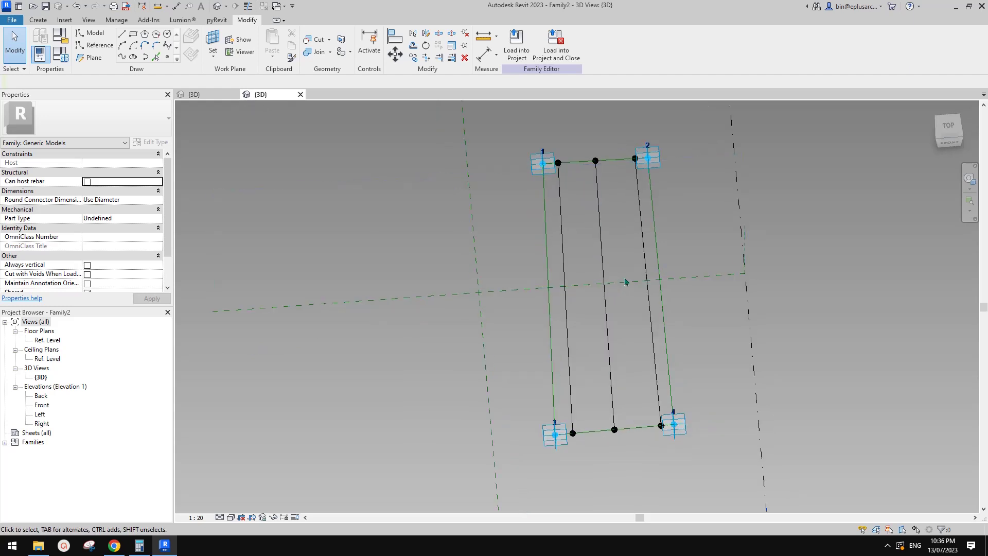
pyautogui.keyDown('shift'); pyautogui.moveTo(621, 286); pyautogui.dragTo(636, 265, button='middle'); pyautogui.keyUp('shift')
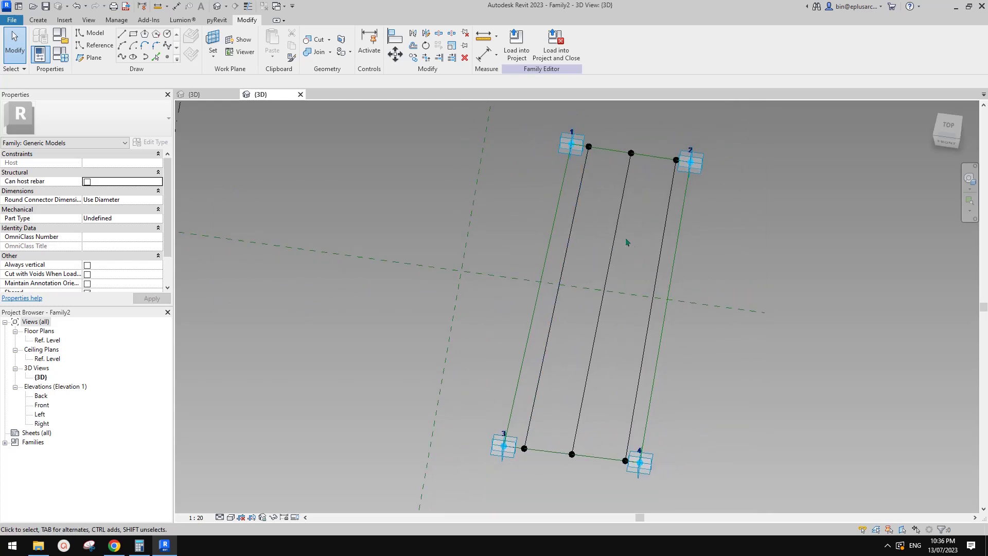
pyautogui.keyDown('shift'); pyautogui.moveTo(628, 232); pyautogui.dragTo(595, 227, button='middle'); pyautogui.keyUp('shift')
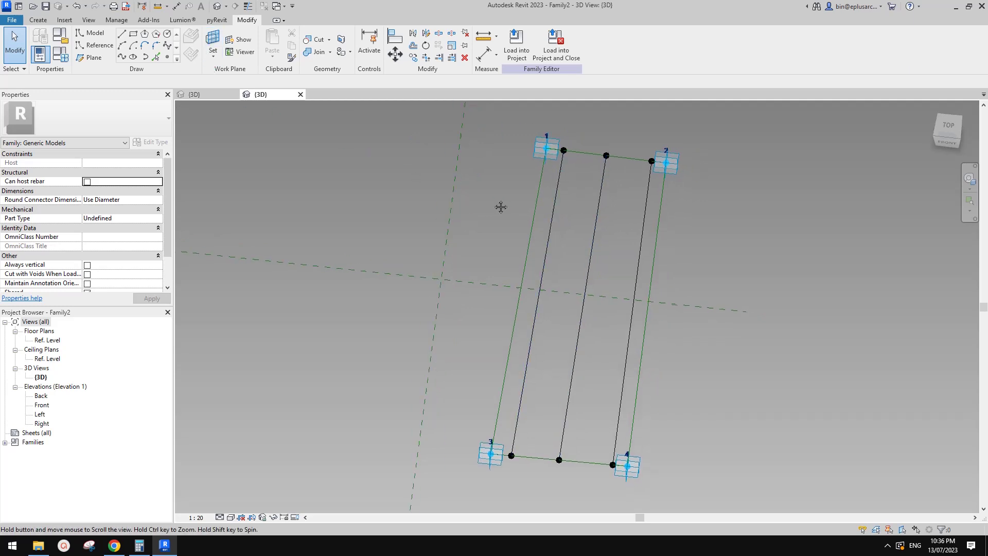
pyautogui.moveTo(500, 207); pyautogui.dragTo(505, 215, button='middle')
pyautogui.moveTo(386, 161); pyautogui.dragTo(374, 165, button='middle')
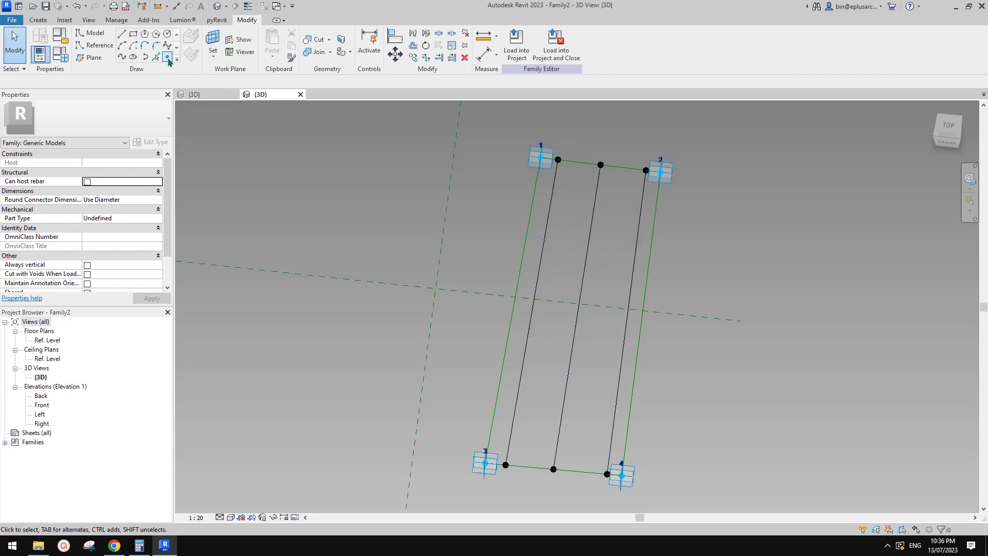
# Step: Place four hosted reference points on the two outer model lines, one near each end of each line
pyautogui.click(168, 57)
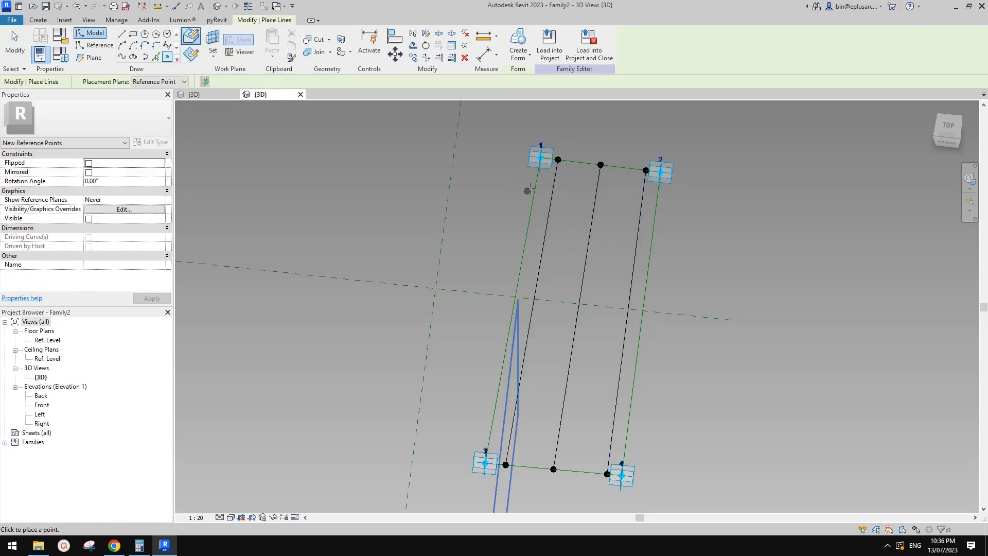
pyautogui.keyDown('shift'); pyautogui.moveTo(551, 197); pyautogui.dragTo(578, 212, button='middle'); pyautogui.keyUp('shift')
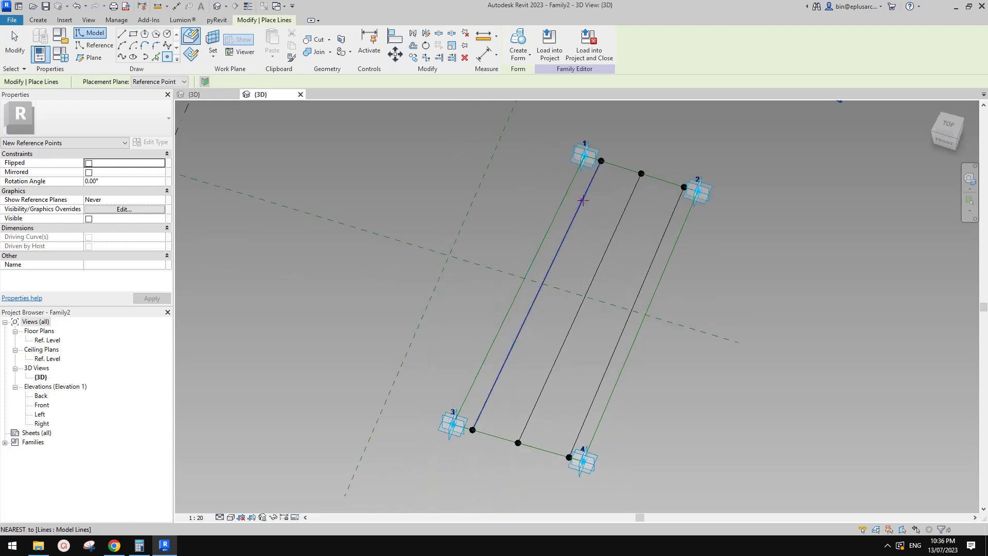
pyautogui.click(583, 201)
pyautogui.keyDown('shift'); pyautogui.moveTo(583, 248); pyautogui.dragTo(607, 292, button='middle'); pyautogui.keyUp('shift')
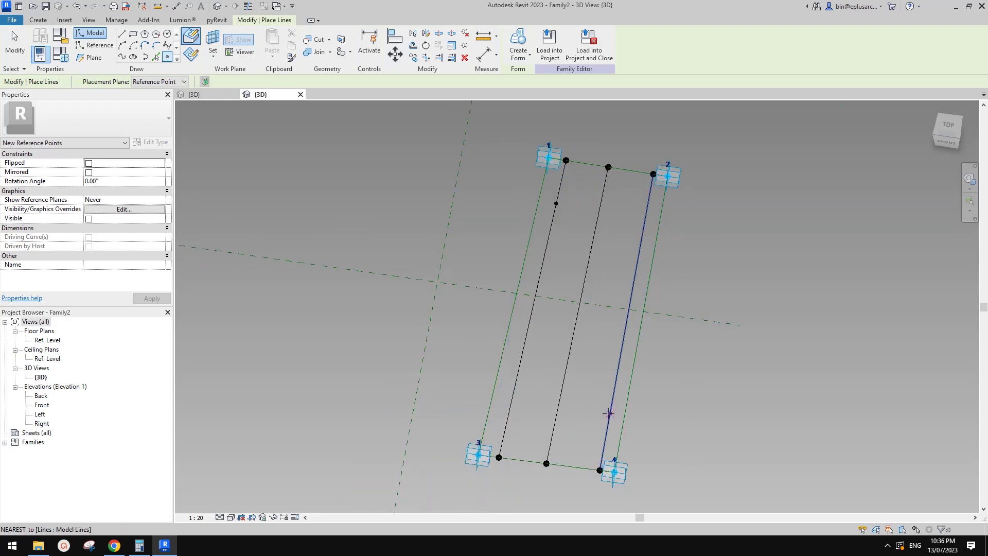
pyautogui.click(646, 213)
pyautogui.click(514, 391)
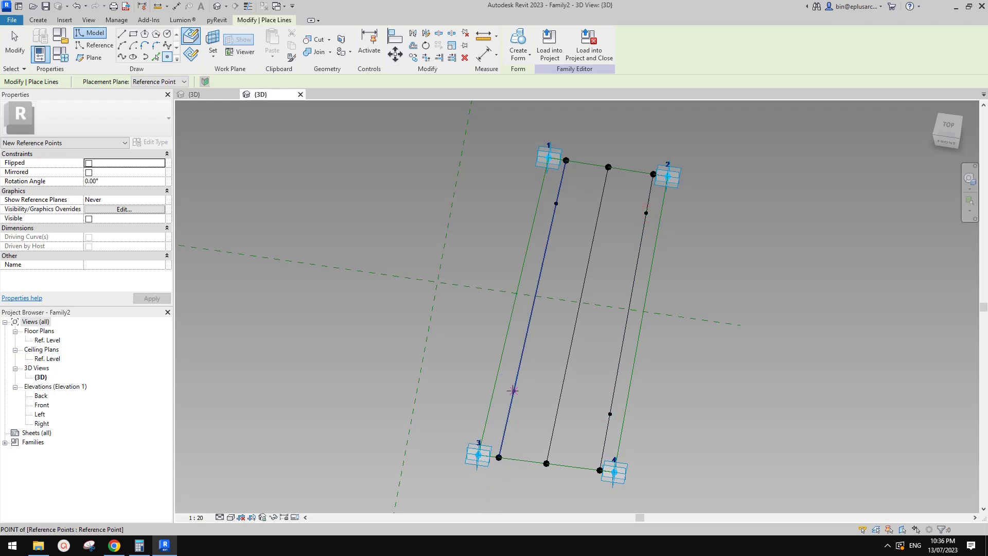
pyautogui.keyDown('shift'); pyautogui.moveTo(560, 368); pyautogui.dragTo(554, 315, button='middle'); pyautogui.keyUp('shift')
pyautogui.press('Escape')
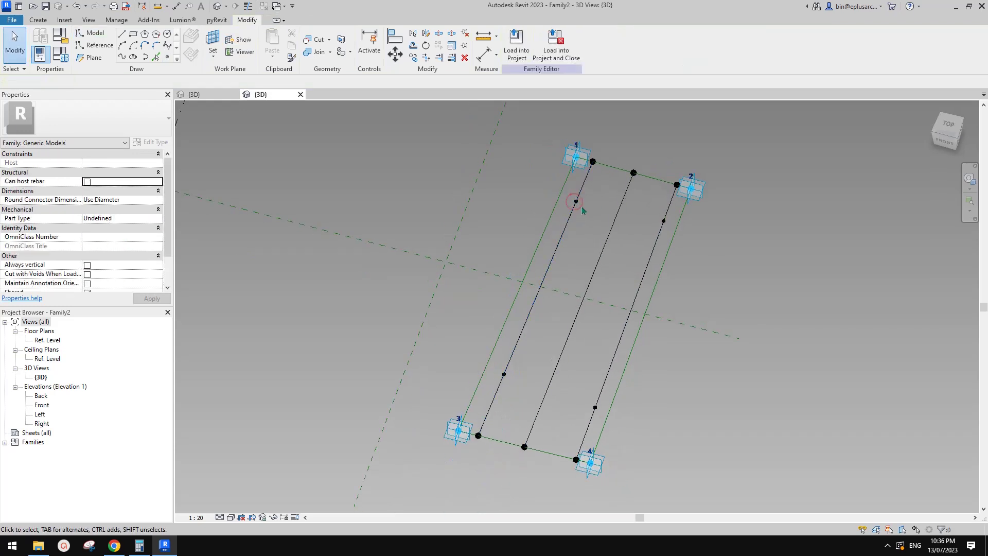
# Step: Join the new points on the two outer model lines with two crossing diagonal splines through points
pyautogui.click(576, 202)
pyautogui.click(123, 59)
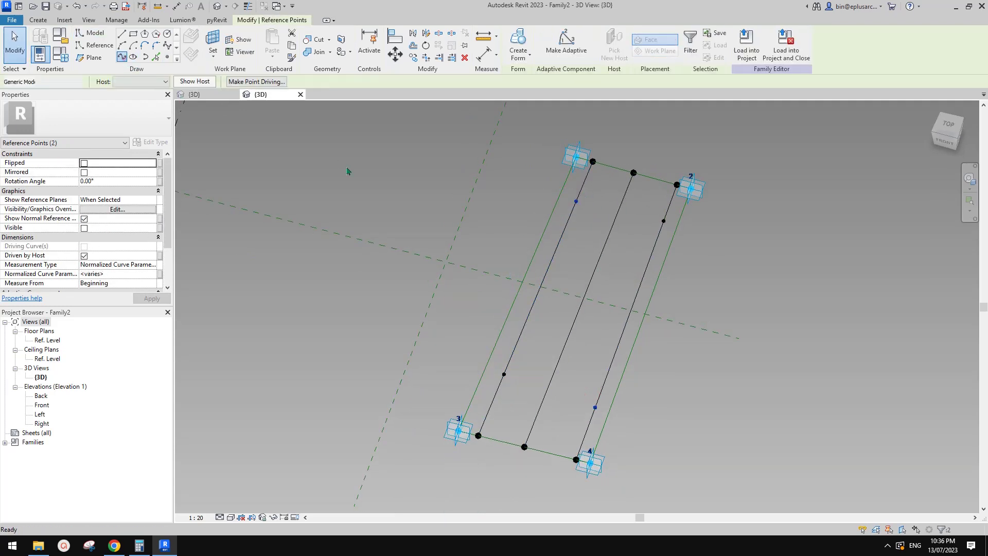
pyautogui.moveTo(652, 204); pyautogui.dragTo(673, 240)
pyautogui.keyDown('ctrl'); pyautogui.moveTo(470, 356); pyautogui.dragTo(520, 384); pyautogui.keyUp('ctrl')
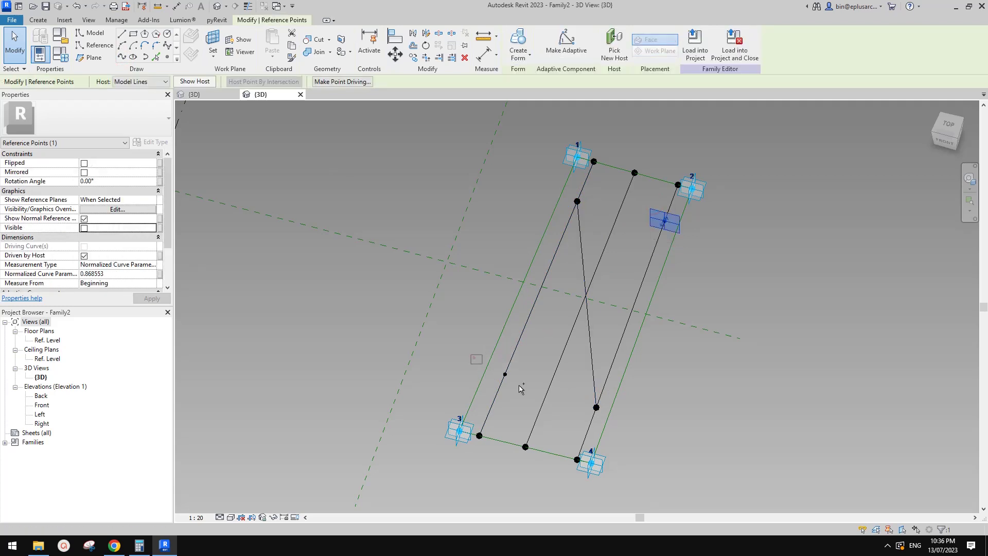
pyautogui.click(122, 58)
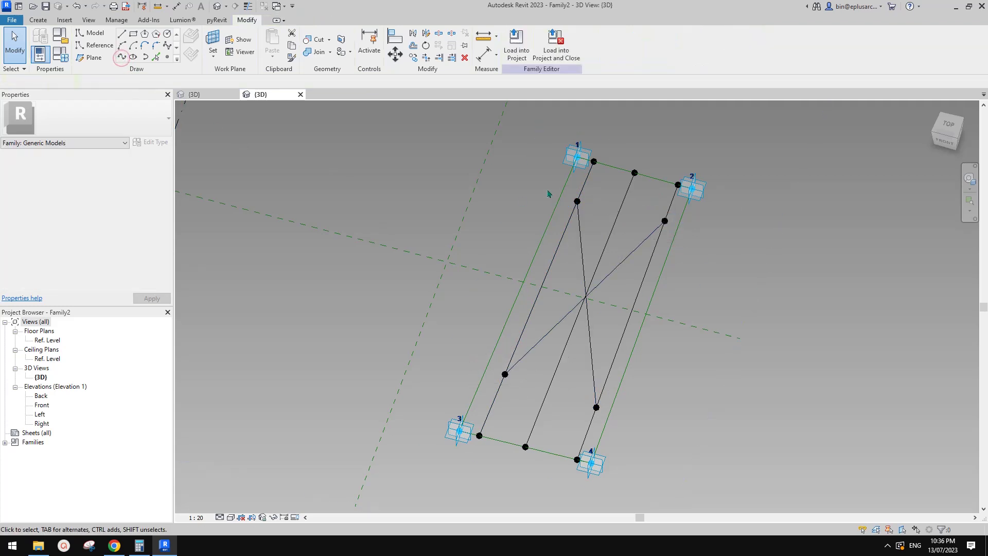
# Step: Associate the normalized curve parameter of the hosted point below adaptive point 1 with a new instance family parameter d1
pyautogui.moveTo(547, 189); pyautogui.dragTo(600, 215)
pyautogui.moveTo(601, 215); pyautogui.dragTo(590, 223, button='middle')
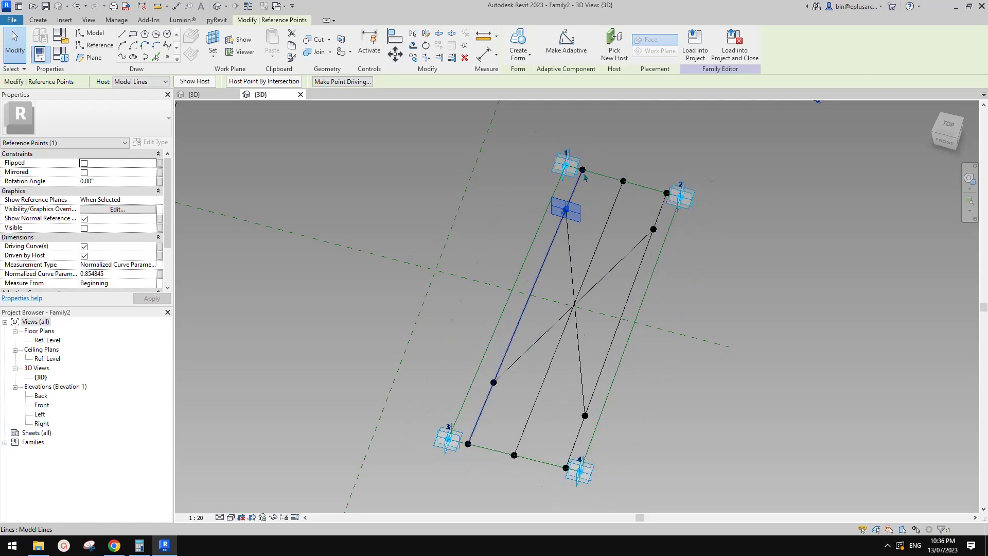
pyautogui.click(160, 274)
pyautogui.click(368, 302)
pyautogui.write('c')
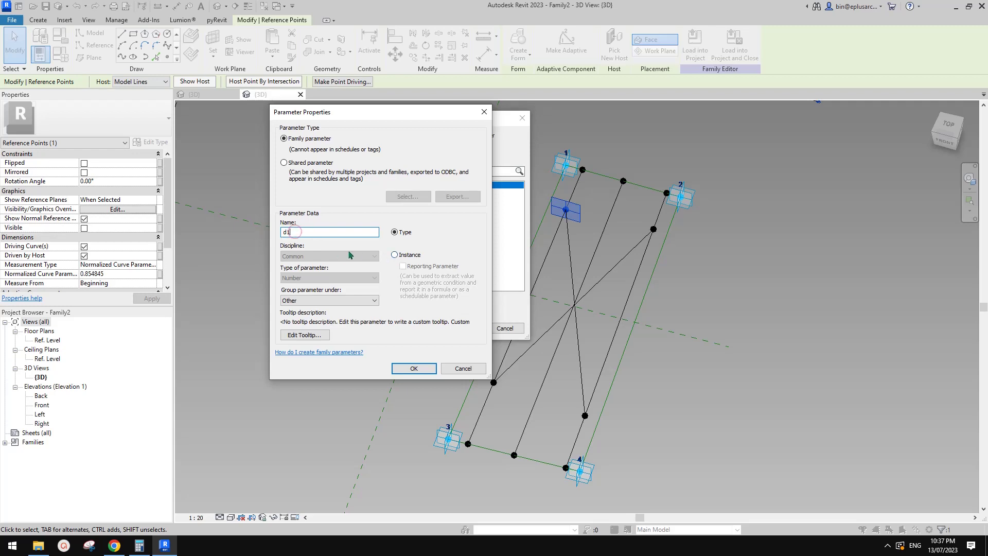
pyautogui.click(421, 369)
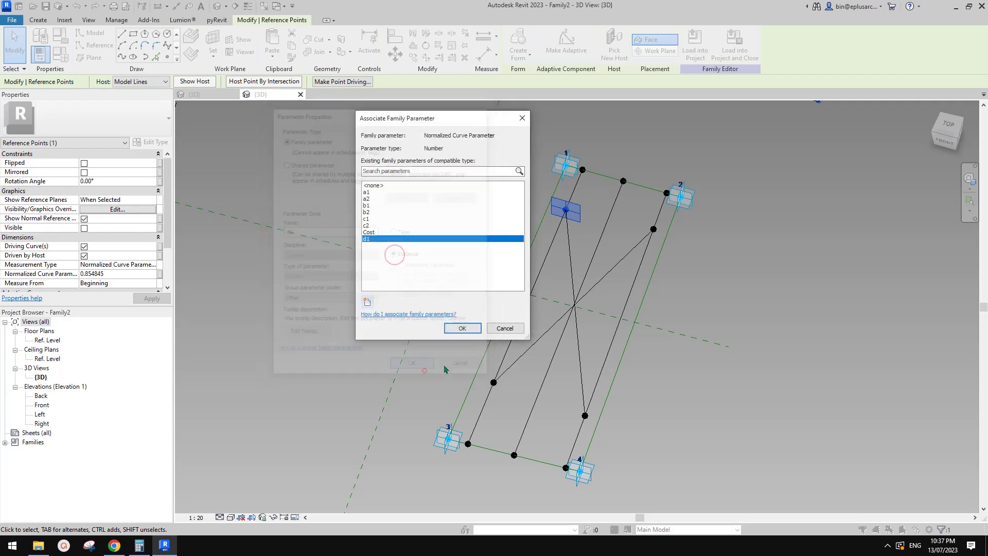
pyautogui.click(462, 328)
# Step: Examine the two hosted end points of the diagonal running from near adaptive point 1 to near adaptive point 4
pyautogui.keyDown('shift'); pyautogui.moveTo(591, 223); pyautogui.dragTo(582, 289, button='middle'); pyautogui.keyUp('shift')
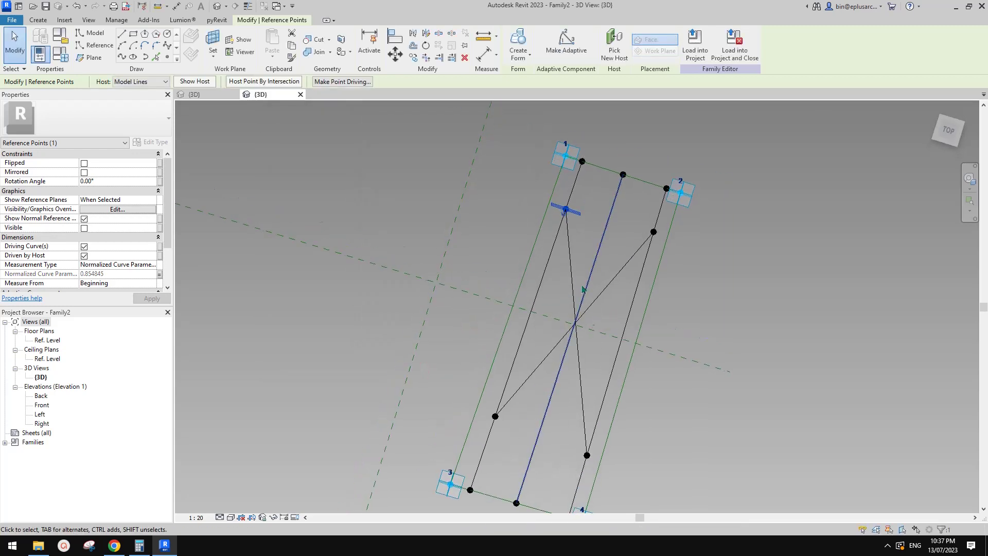
pyautogui.click(580, 231)
pyautogui.click(566, 210)
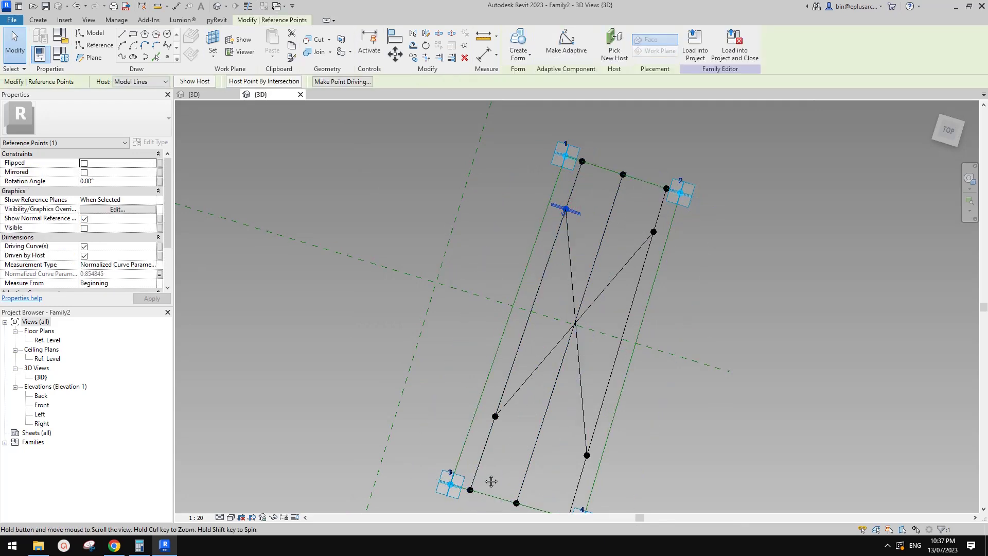
pyautogui.keyDown('shift'); pyautogui.moveTo(490, 476); pyautogui.dragTo(505, 414, button='middle'); pyautogui.keyUp('shift')
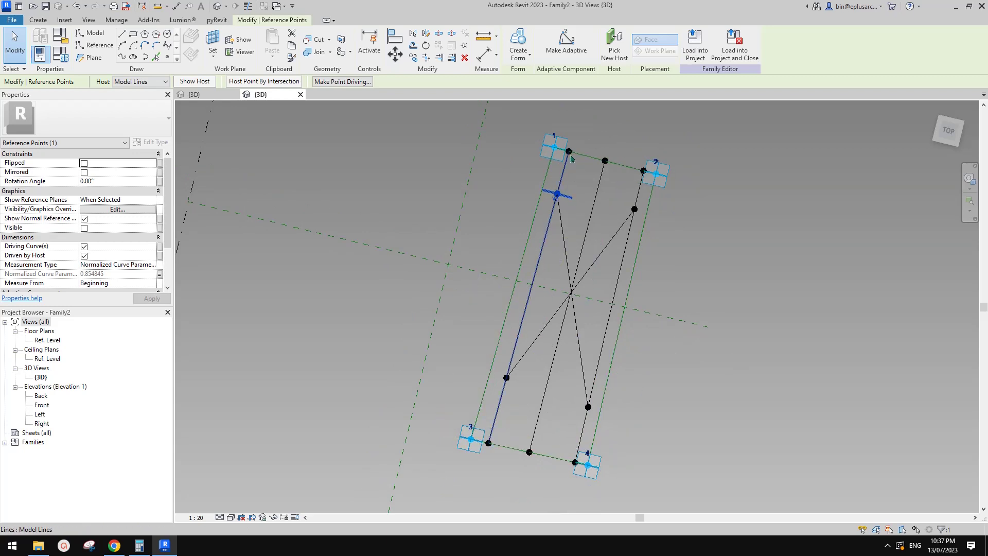
pyautogui.moveTo(567, 229); pyautogui.dragTo(560, 217, button='middle')
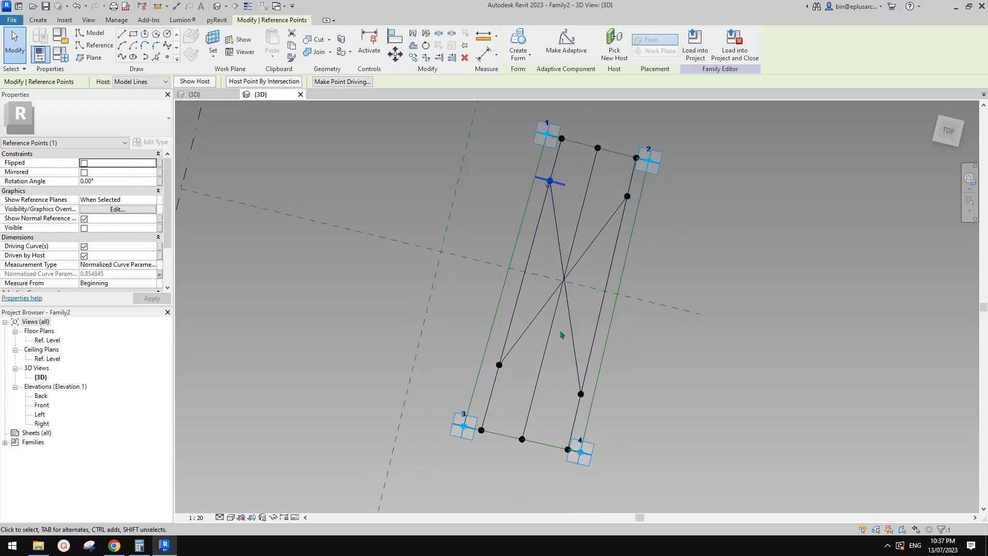
pyautogui.click(581, 395)
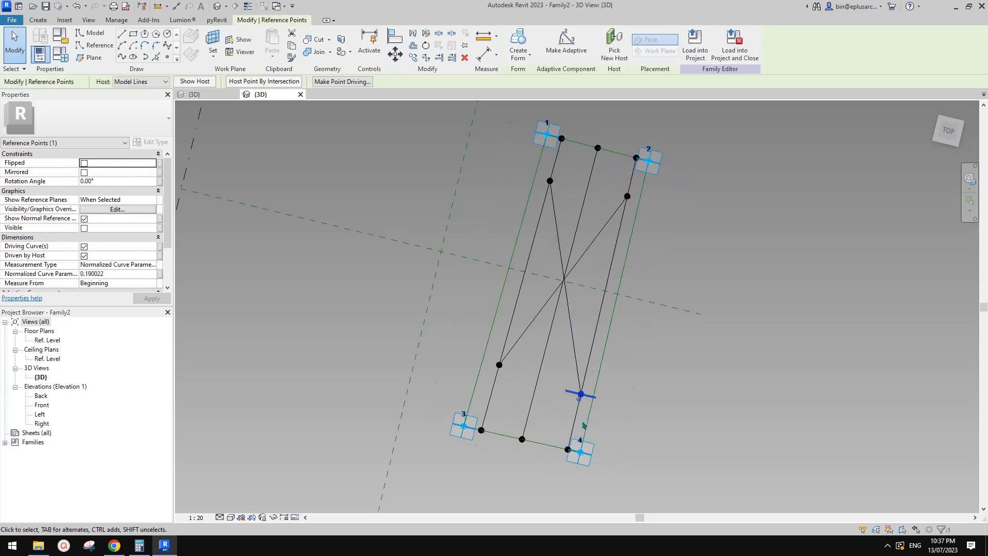
pyautogui.keyDown('shift'); pyautogui.moveTo(583, 407); pyautogui.dragTo(591, 410, button='middle'); pyautogui.keyUp('shift')
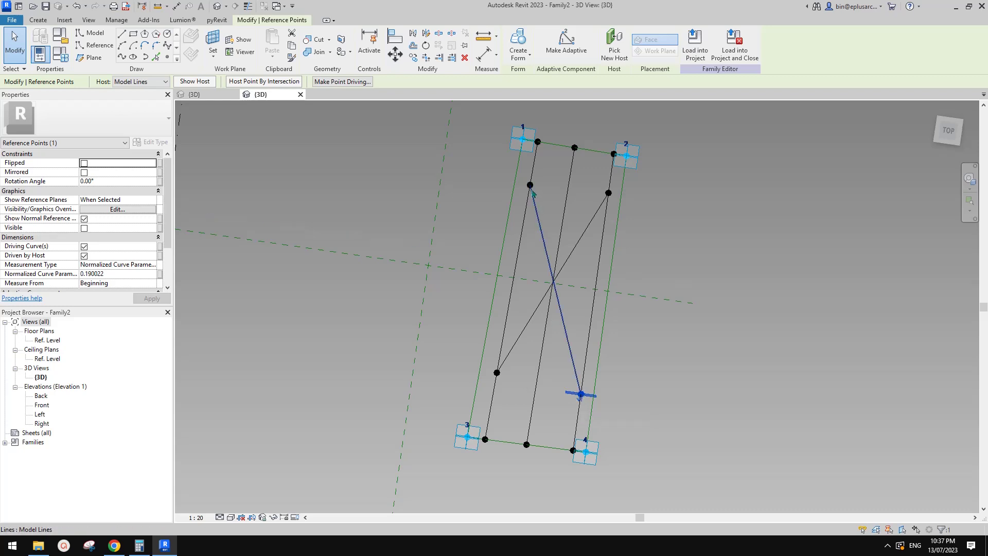
pyautogui.moveTo(492, 168); pyautogui.dragTo(548, 200)
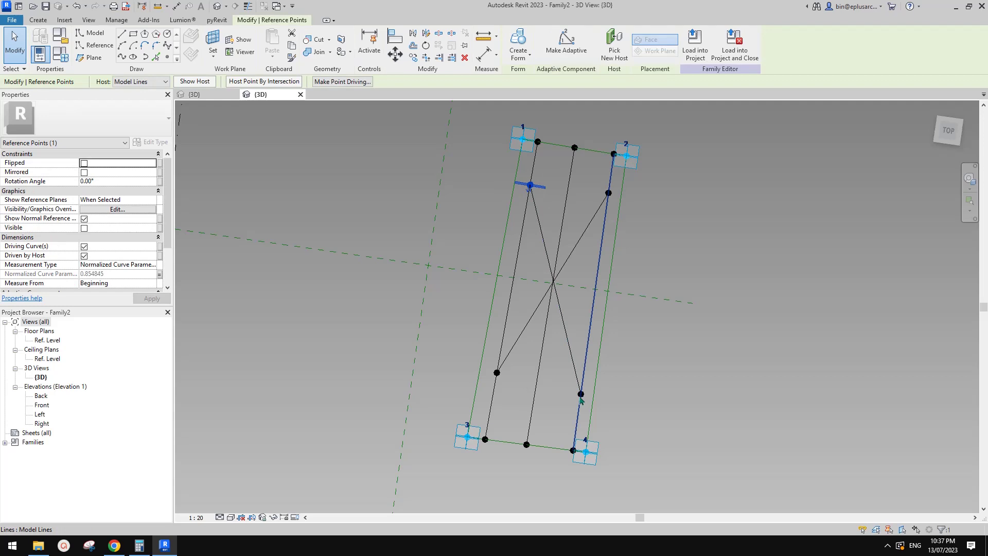
pyautogui.keyDown('shift'); pyautogui.moveTo(628, 345); pyautogui.dragTo(659, 340, button='middle'); pyautogui.keyUp('shift')
pyautogui.moveTo(520, 148); pyautogui.dragTo(580, 184)
pyautogui.moveTo(556, 166); pyautogui.dragTo(525, 175, button='middle')
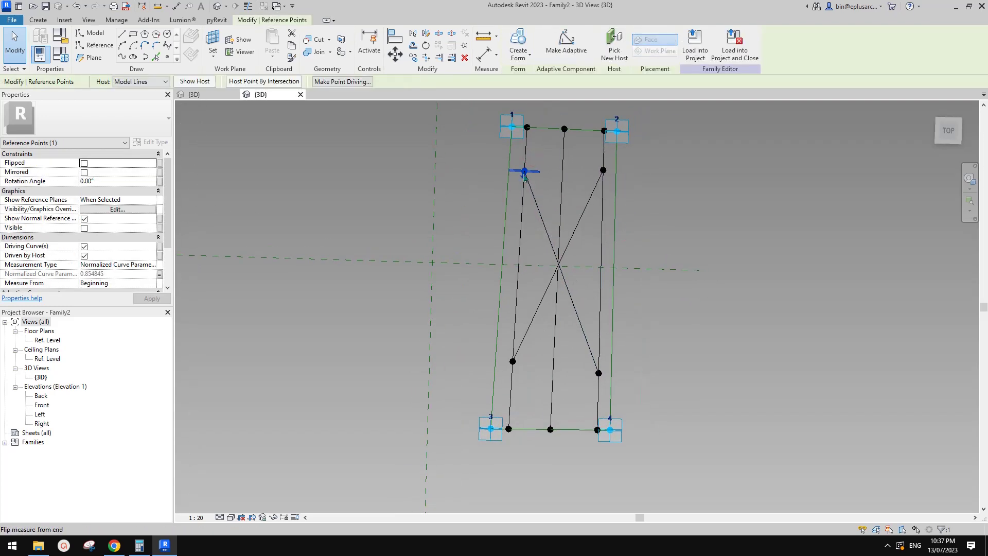
# Step: Associate the normalized curve parameter of the hosted point above adaptive point 4 with a new instance family parameter d2
pyautogui.moveTo(570, 360); pyautogui.dragTo(600, 385)
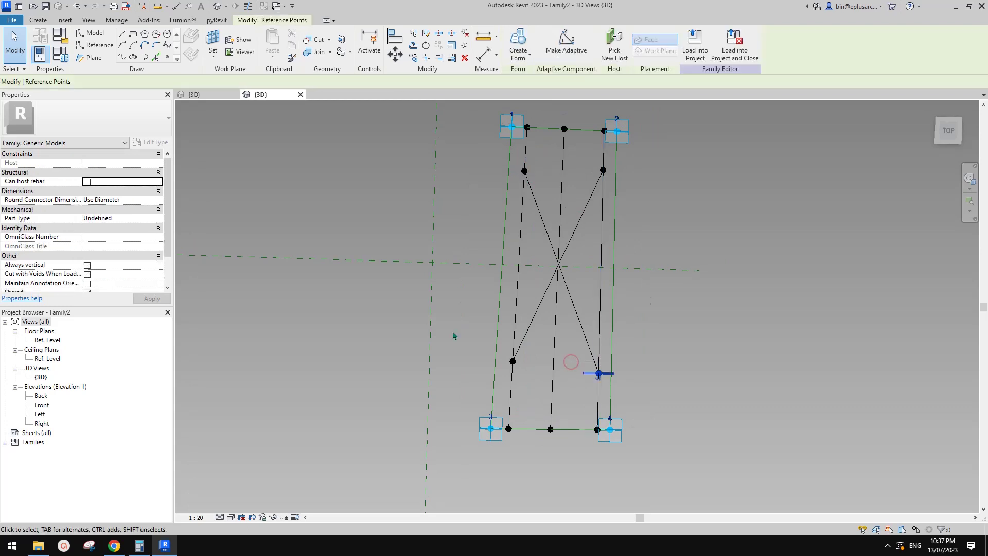
pyautogui.click(160, 275)
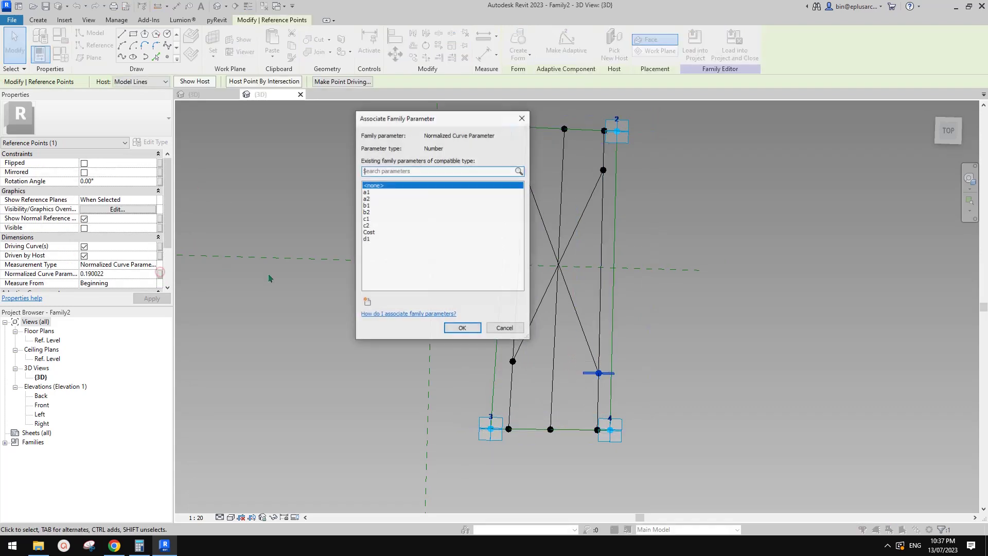
pyautogui.click(367, 305)
pyautogui.write('d2')
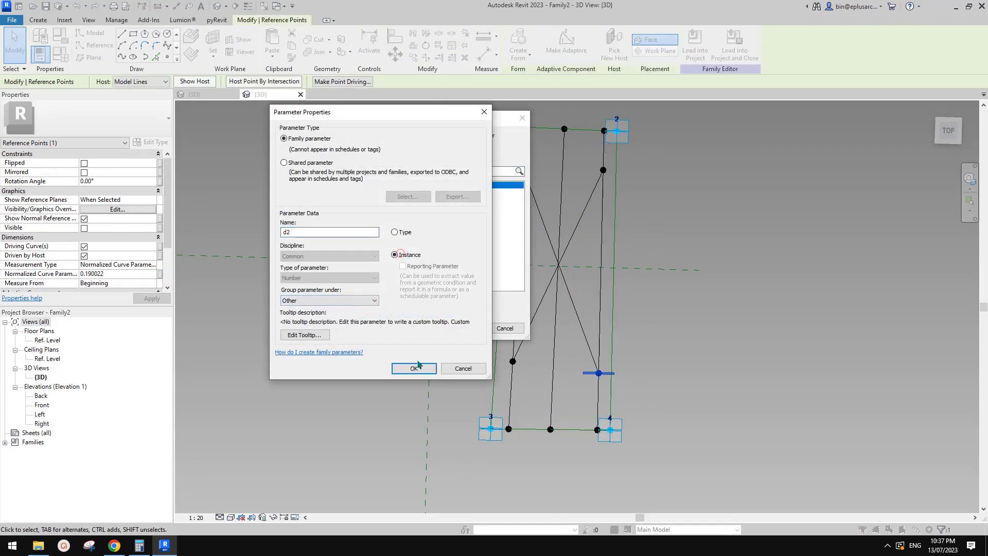
pyautogui.click(414, 368)
pyautogui.click(466, 327)
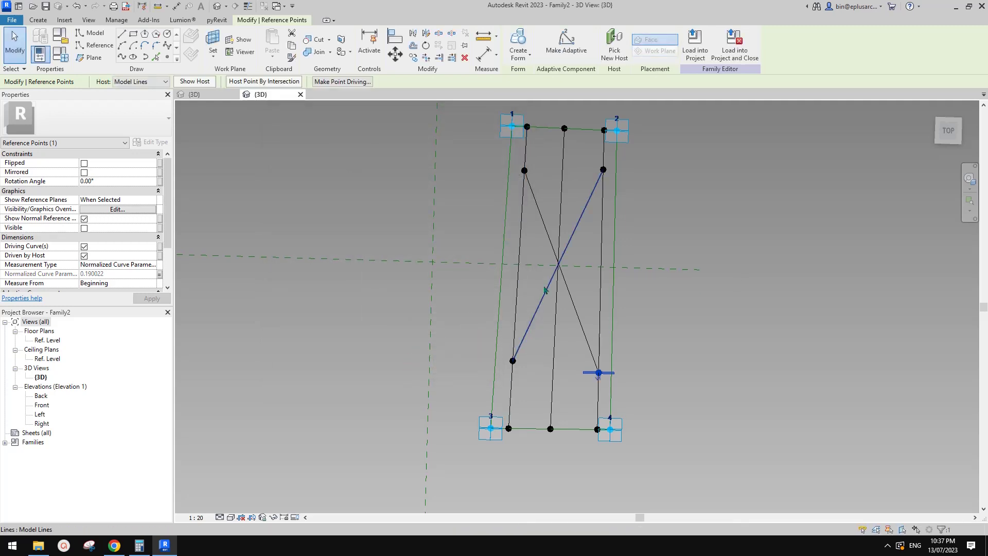
# Step: Associate the normalized curve parameter of the hosted point below adaptive point 2 with a new family parameter e1
pyautogui.click(602, 169)
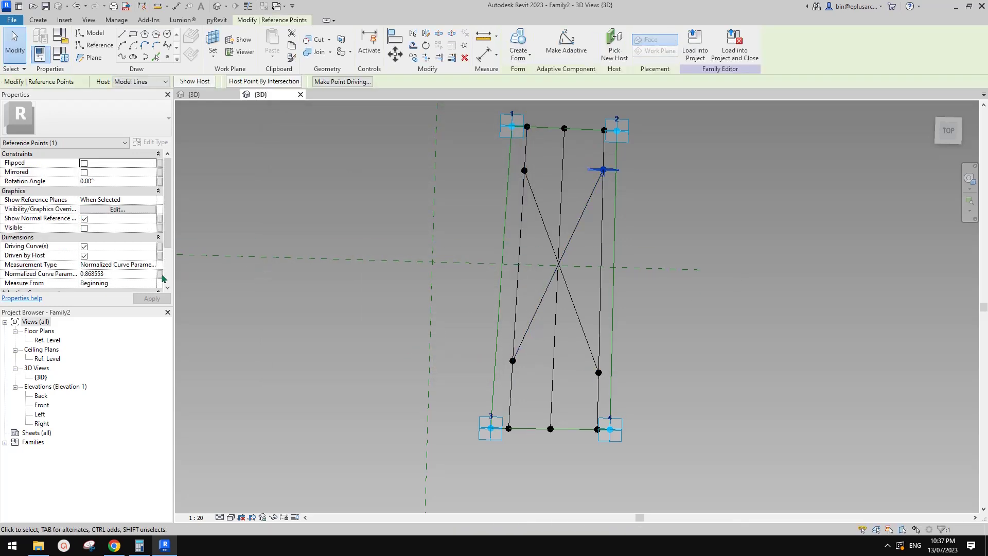
pyautogui.click(163, 278)
pyautogui.click(367, 302)
pyautogui.write('e')
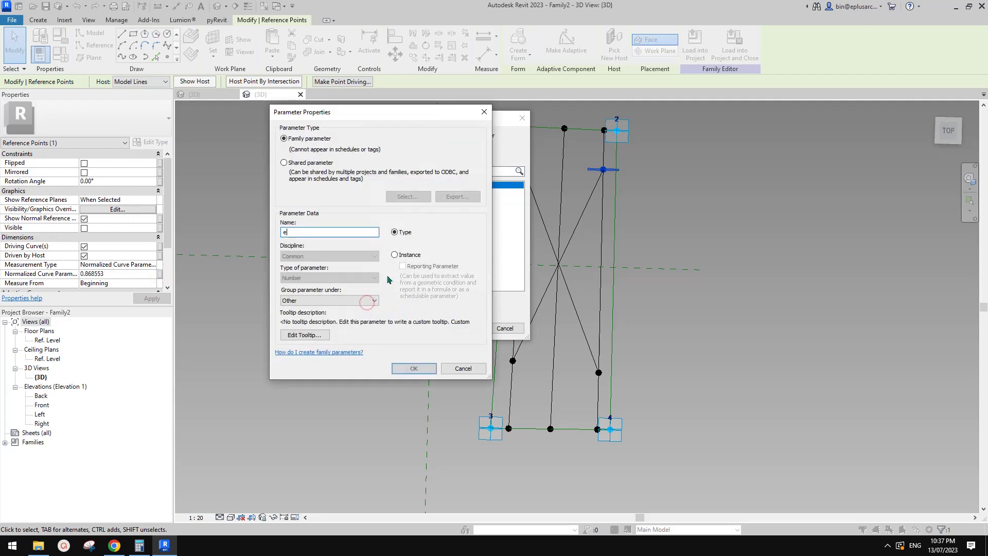
pyautogui.write('1')
pyautogui.click(415, 368)
pyautogui.click(465, 328)
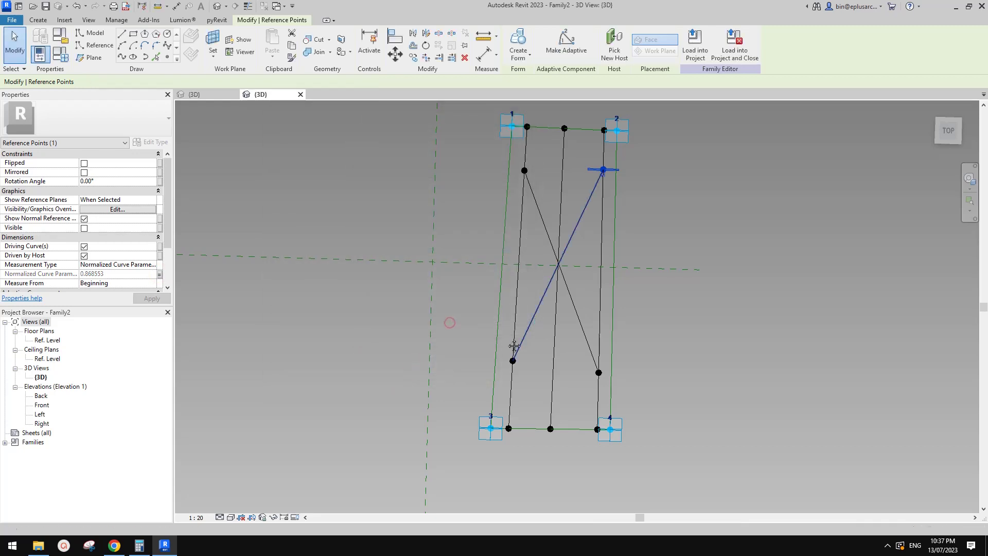
# Step: Associate the normalized curve parameter of the hosted point above adaptive point 3 with a new family parameter e2
pyautogui.click(466, 343)
pyautogui.click(512, 361)
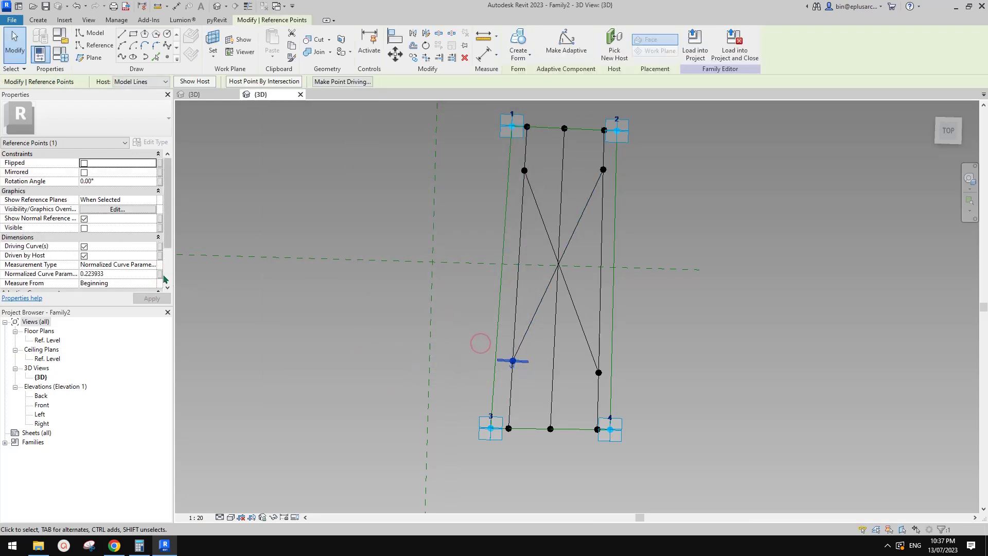
pyautogui.click(161, 275)
pyautogui.click(368, 302)
pyautogui.write('e')
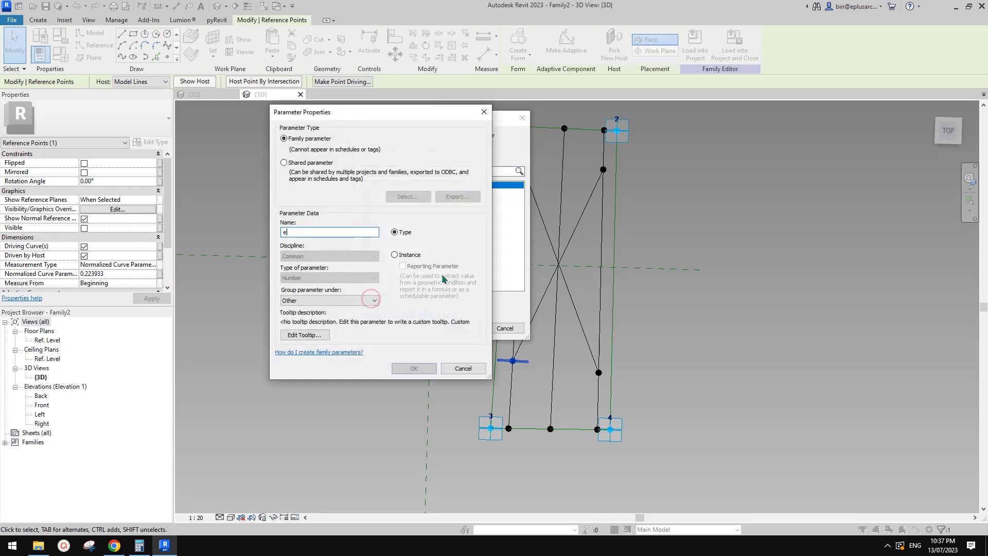
pyautogui.write('2')
pyautogui.click(418, 369)
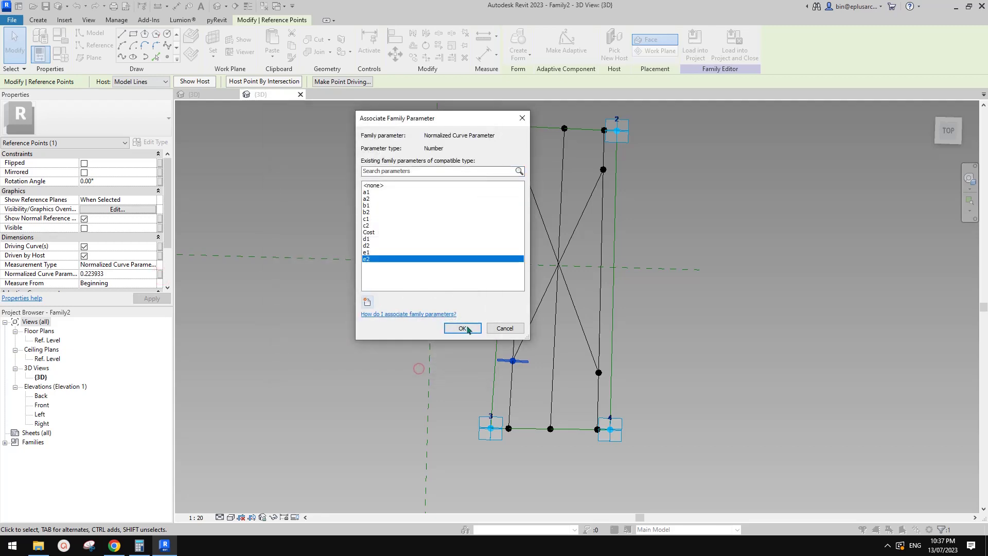
pyautogui.click(466, 327)
# Step: Load the finished adaptive component Family2 into the mass family Family1
pyautogui.keyDown('shift'); pyautogui.moveTo(466, 328); pyautogui.dragTo(651, 254, button='middle'); pyautogui.keyUp('shift')
pyautogui.click(641, 278)
pyautogui.moveTo(616, 355); pyautogui.dragTo(491, 311, button='middle')
pyautogui.scroll(2, 618, 311)
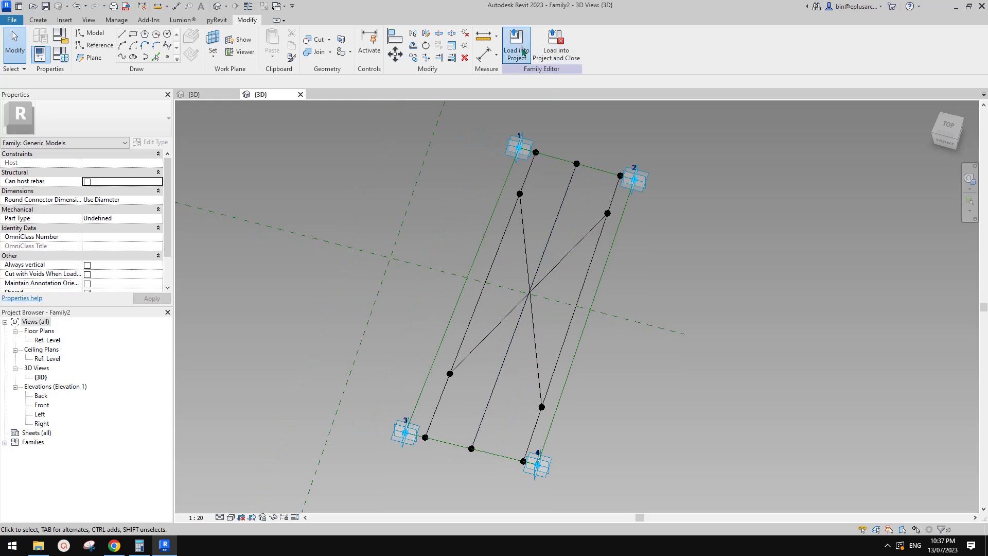
pyautogui.click(517, 46)
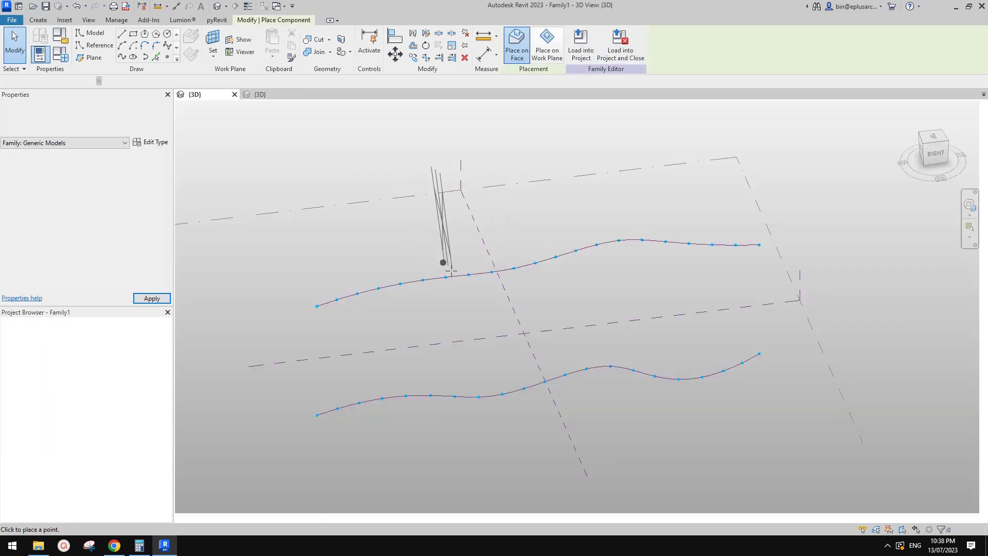
# Step: Place Family2 on the upper path's first and third nodes, followed by the lower path's third and first nodes
pyautogui.moveTo(399, 320); pyautogui.dragTo(568, 243, button='middle')
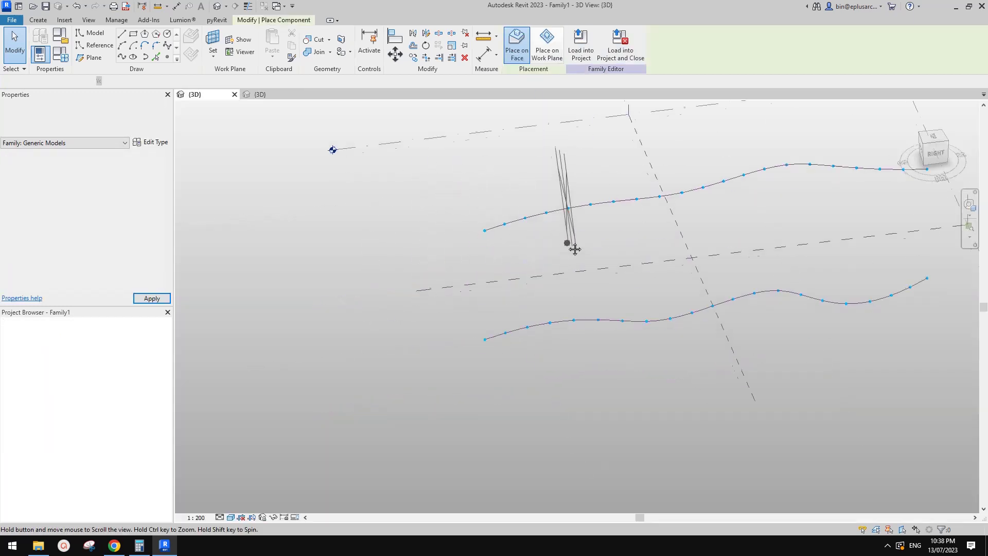
pyautogui.scroll(2, 484, 236)
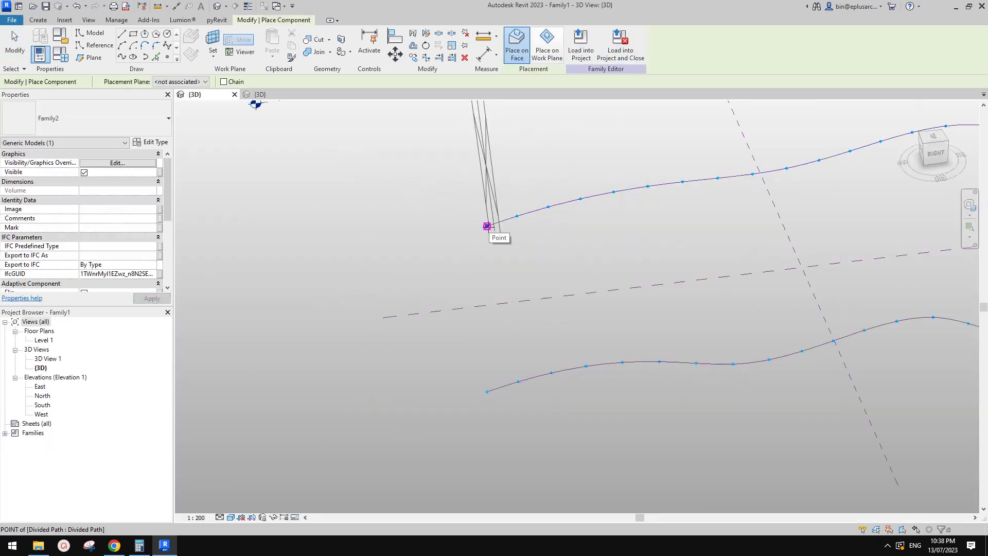
pyautogui.click(487, 226)
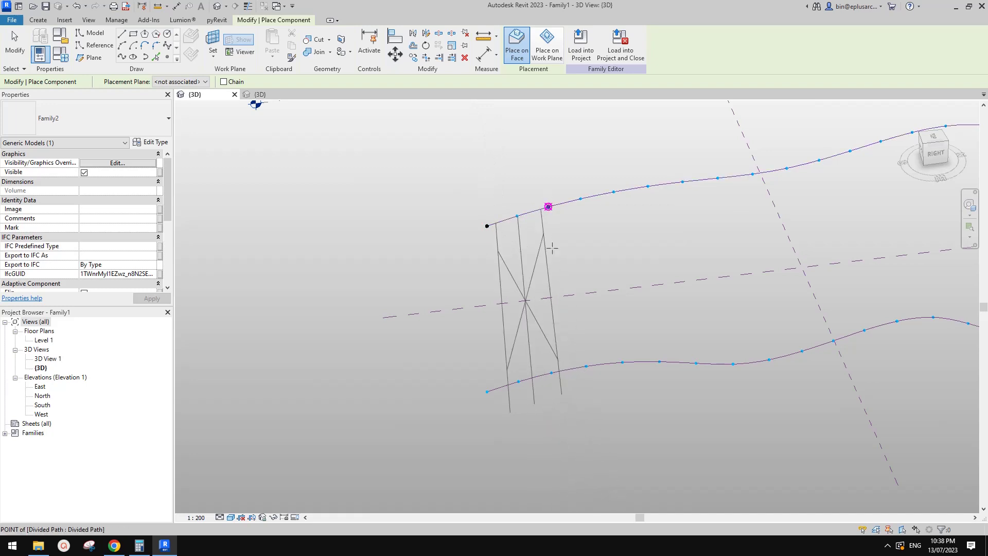
pyautogui.click(548, 207)
pyautogui.click(551, 372)
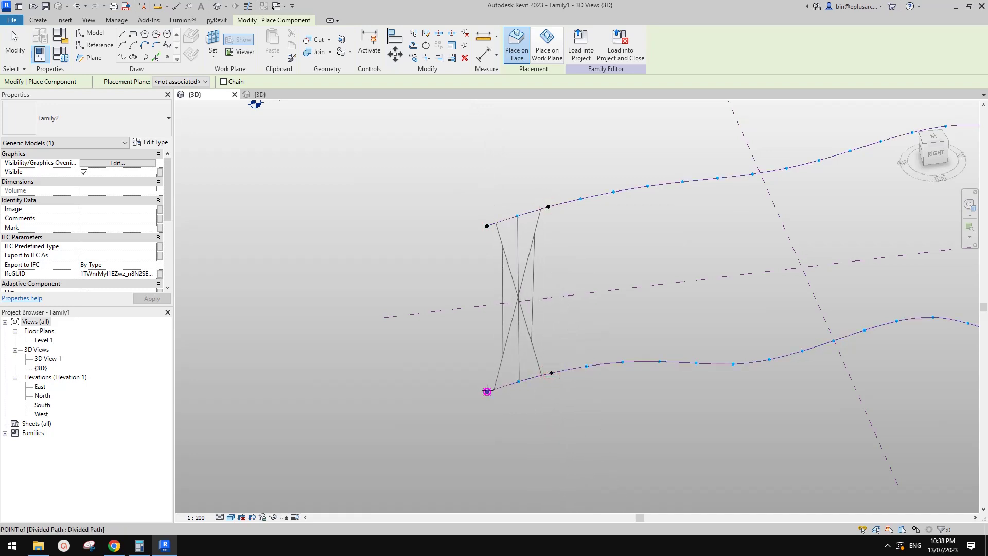
pyautogui.click(487, 391)
pyautogui.press('Escape')
pyautogui.press('Escape')
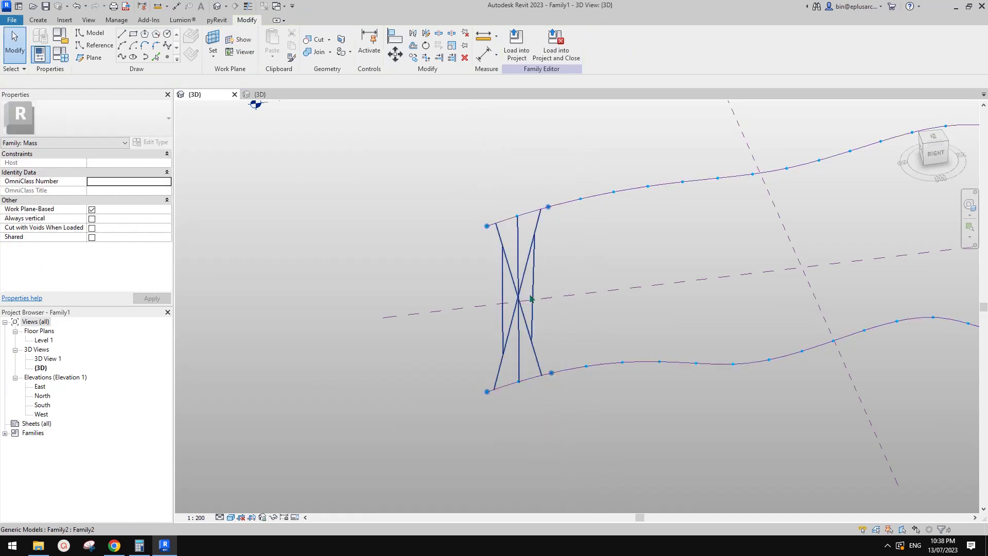
# Step: Compare the placed component's point order with the adaptive point numbering in Family2, and delete the placed component
pyautogui.click(537, 287)
pyautogui.keyDown('shift'); pyautogui.moveTo(537, 287); pyautogui.dragTo(489, 260, button='middle'); pyautogui.keyUp('shift')
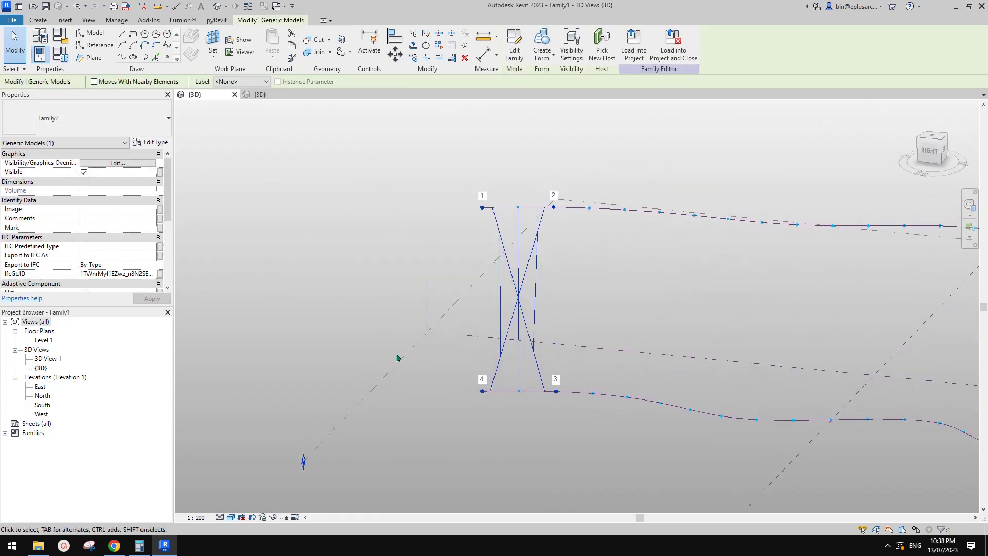
pyautogui.click(261, 96)
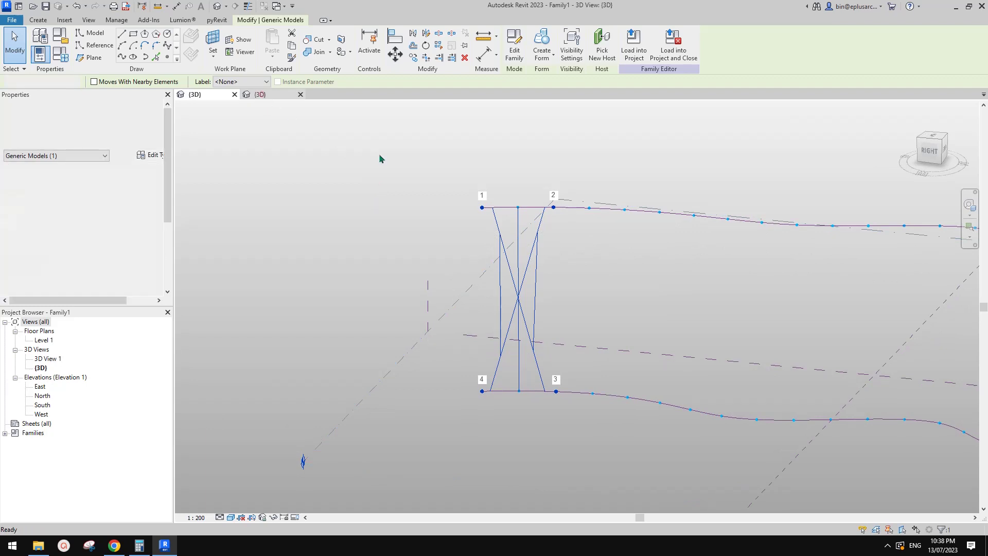
pyautogui.press('Tab')
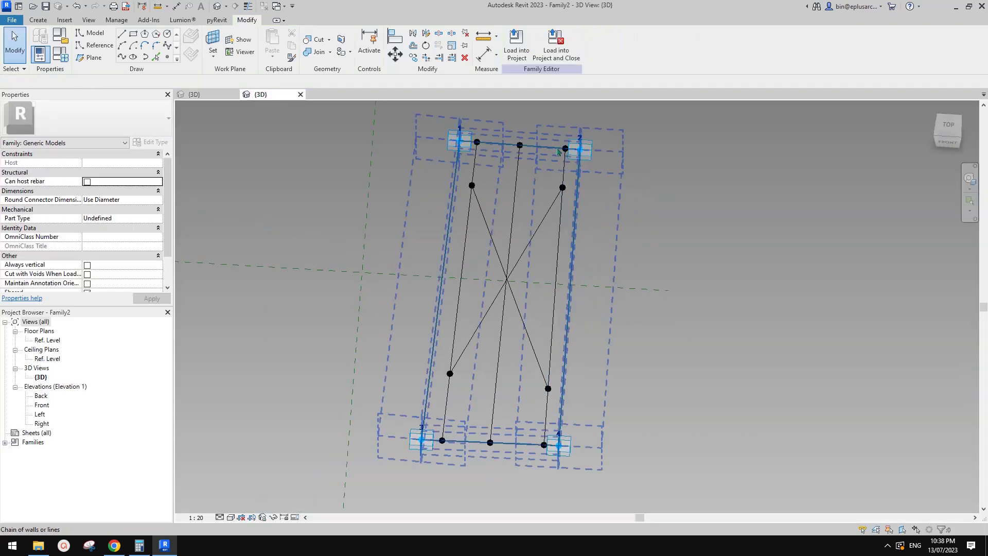
pyautogui.press('Tab')
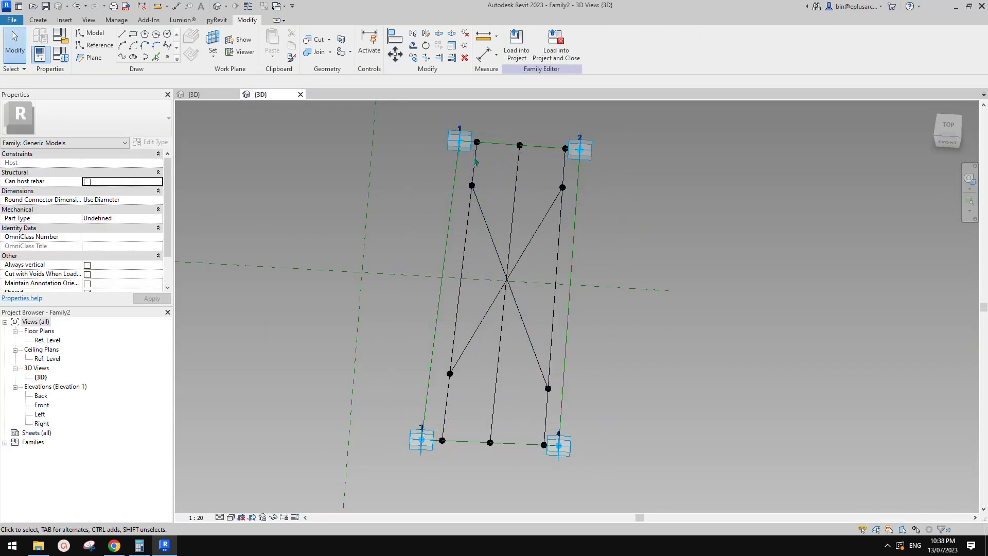
pyautogui.click(233, 95)
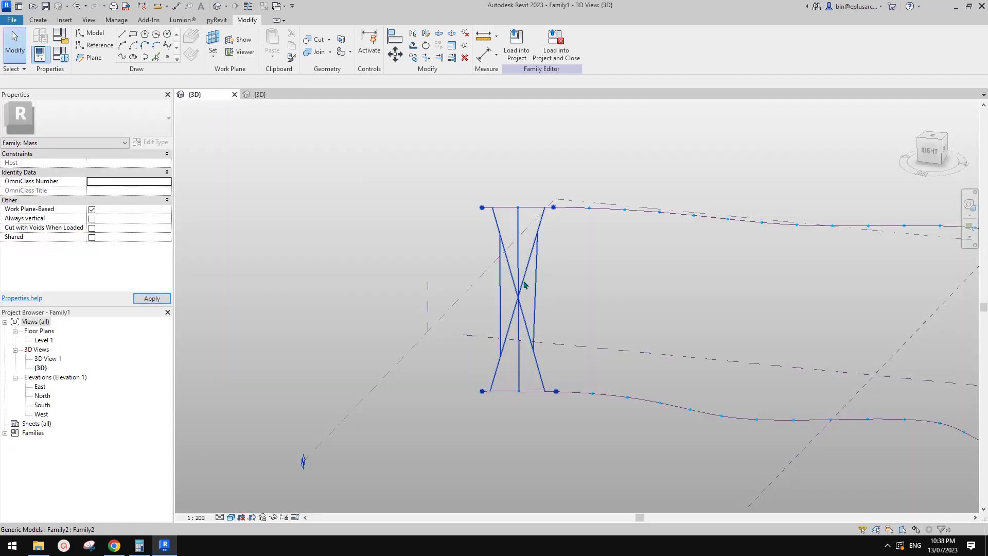
pyautogui.click(525, 276)
pyautogui.press('Delete')
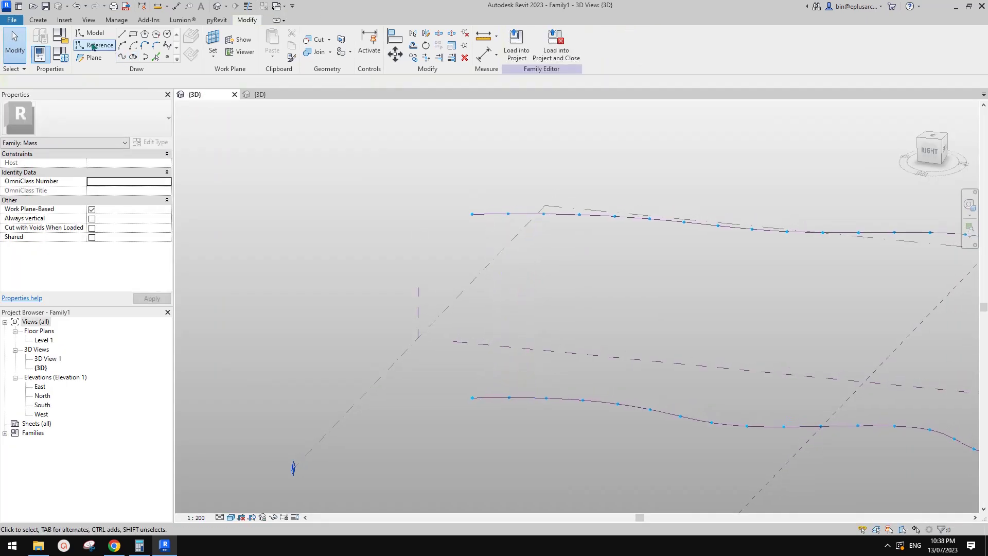
# Step: Place Family2 on the upper path's first and third nodes, followed by the lower path's first and third nodes
pyautogui.click(44, 23)
pyautogui.click(278, 45)
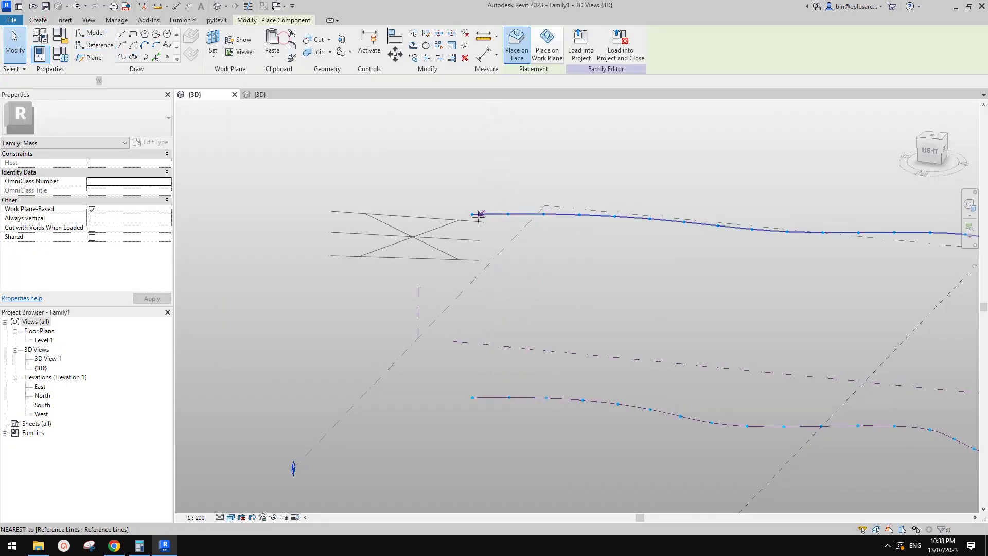
pyautogui.click(472, 214)
pyautogui.click(543, 214)
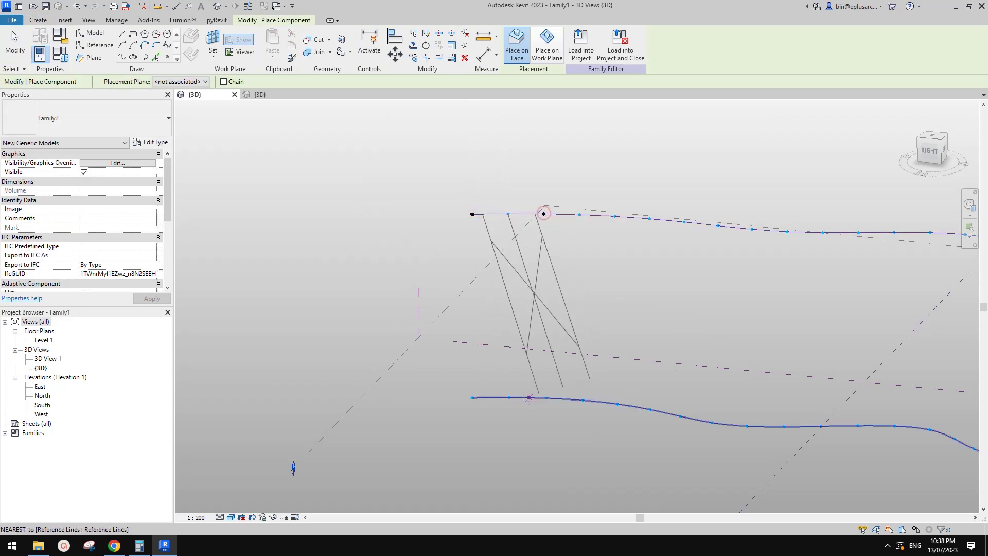
pyautogui.click(473, 397)
pyautogui.click(546, 397)
pyautogui.click(546, 398)
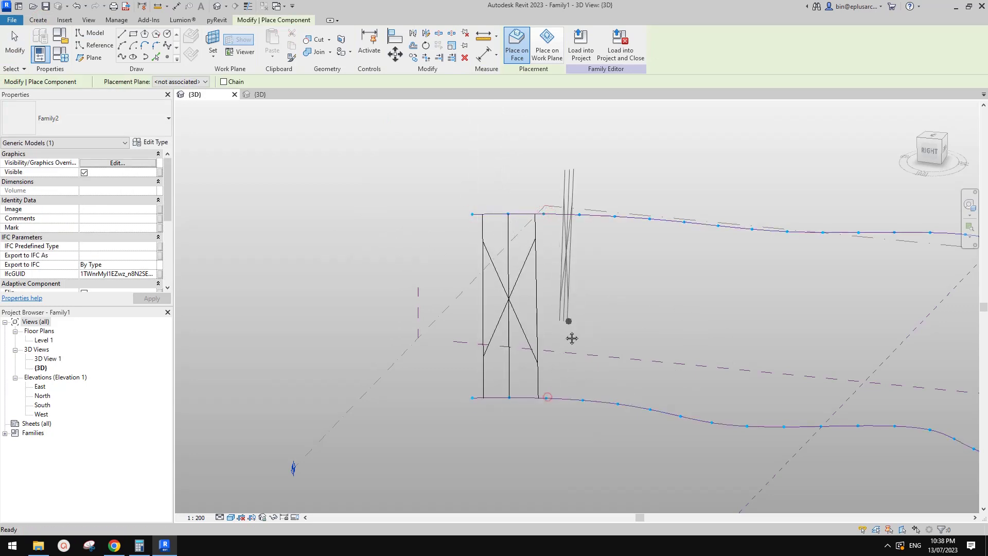
pyautogui.press('Escape')
# Step: Compare the placed component's point order along both paths with the adaptive point numbering in Family2
pyautogui.click(539, 310)
pyautogui.scroll(-1, 539, 310)
pyautogui.keyDown('shift'); pyautogui.moveTo(539, 309); pyautogui.dragTo(491, 223, button='middle'); pyautogui.keyUp('shift')
pyautogui.hotkey('ctrl', 'Tab')
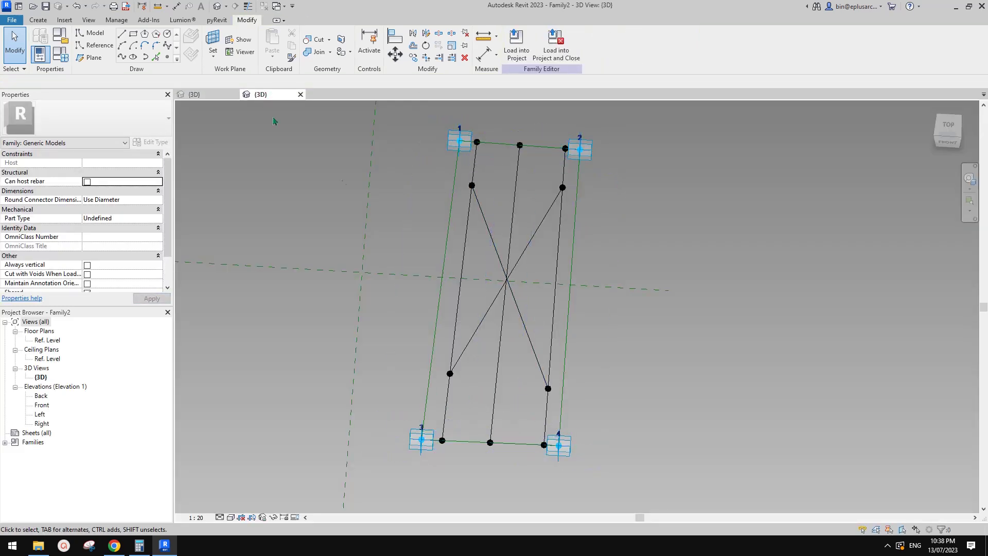
pyautogui.click(223, 98)
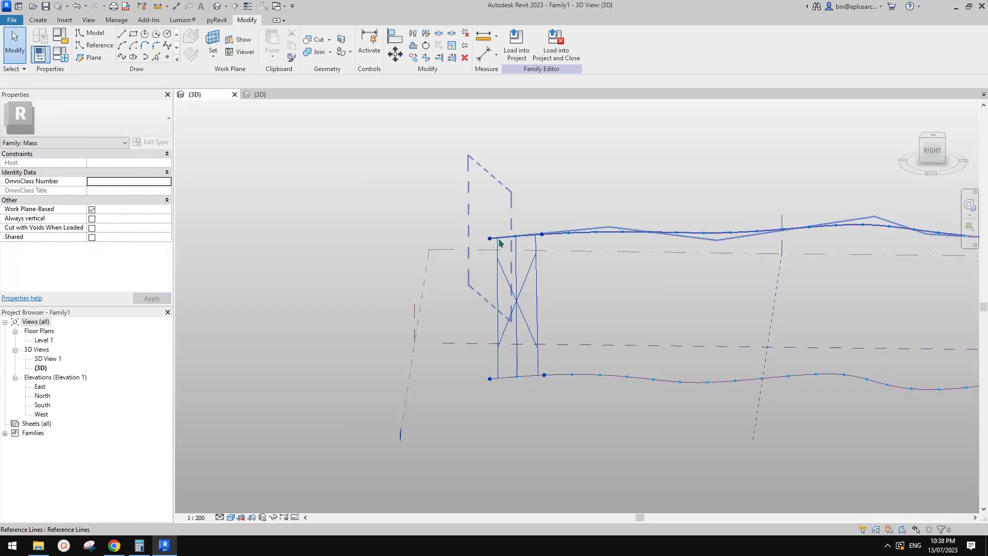
pyautogui.scroll(2, 536, 248)
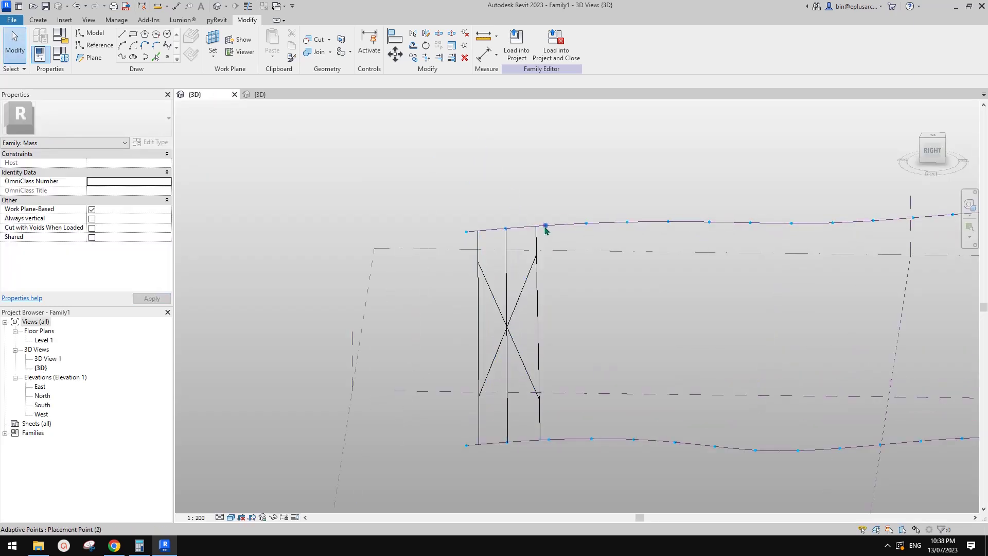
pyautogui.click(545, 227)
pyautogui.click(465, 231)
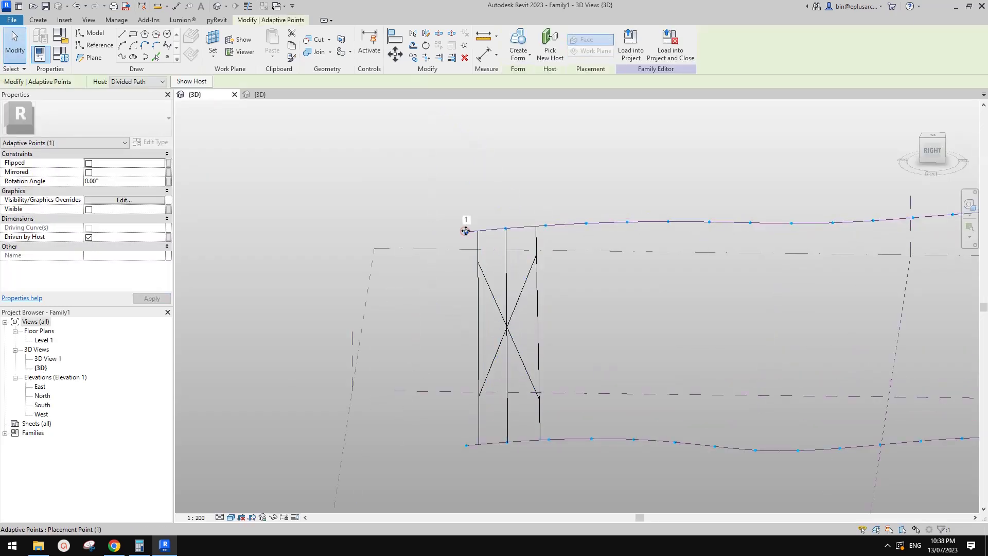
pyautogui.click(467, 444)
pyautogui.click(568, 338)
# Step: Repeat the single placed component along both divided paths
pyautogui.scroll(-2, 540, 318)
pyautogui.click(521, 300)
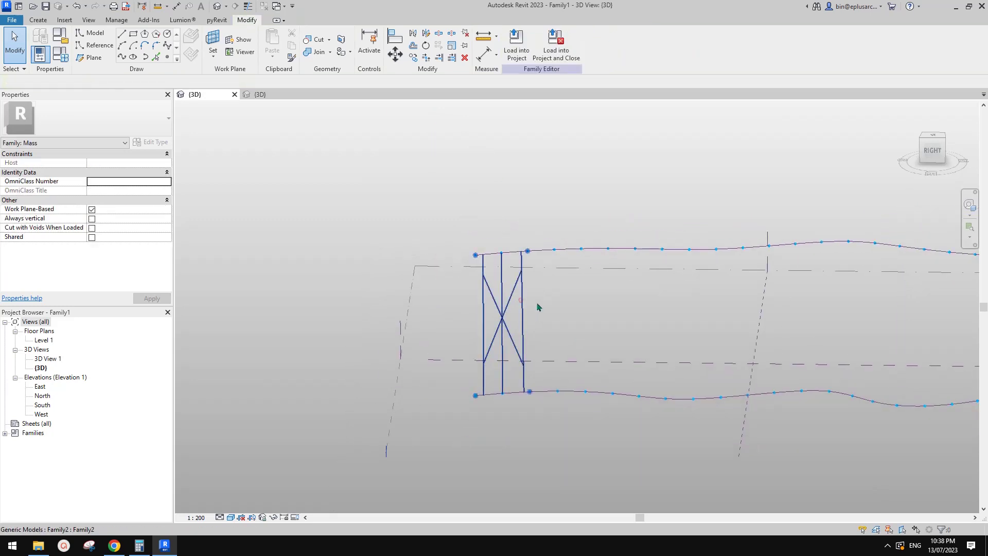
pyautogui.moveTo(562, 304); pyautogui.dragTo(520, 300, button='middle')
pyautogui.click(437, 47)
pyautogui.click(533, 172)
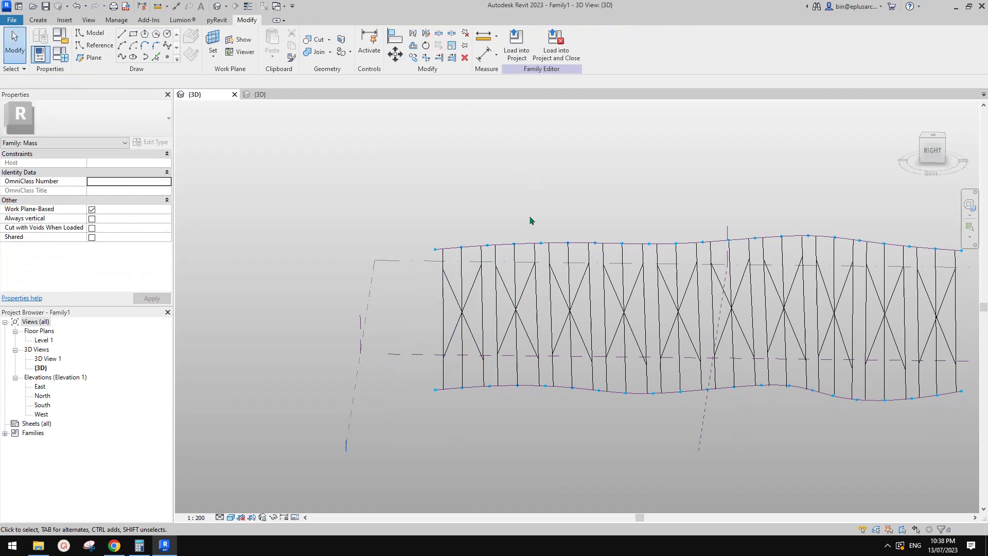
pyautogui.keyDown('shift'); pyautogui.moveTo(569, 313); pyautogui.dragTo(511, 301, button='middle'); pyautogui.keyUp('shift')
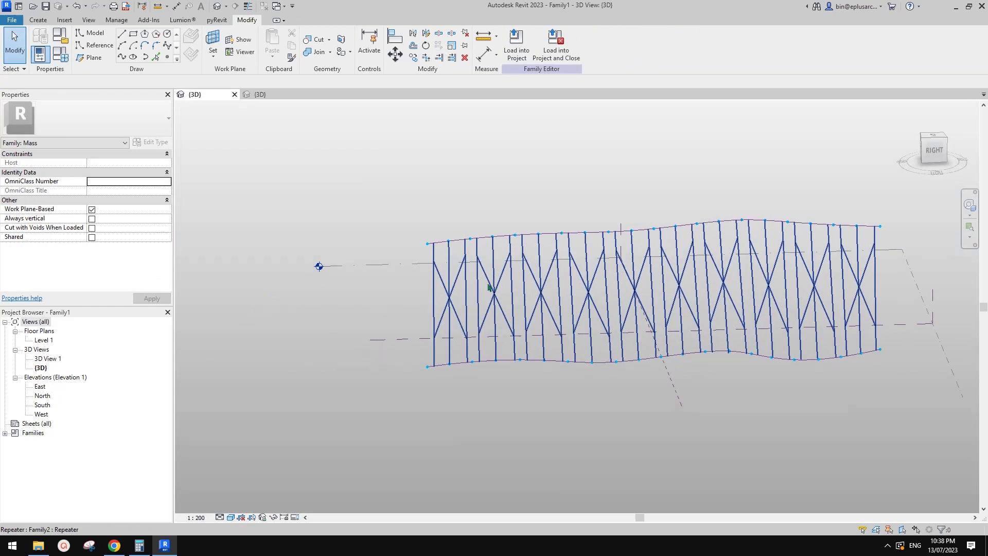
# Step: Undo the single-component repeat and check the façade reference photo in the Google Docs document
pyautogui.click(489, 287)
pyautogui.scroll(2, 466, 247)
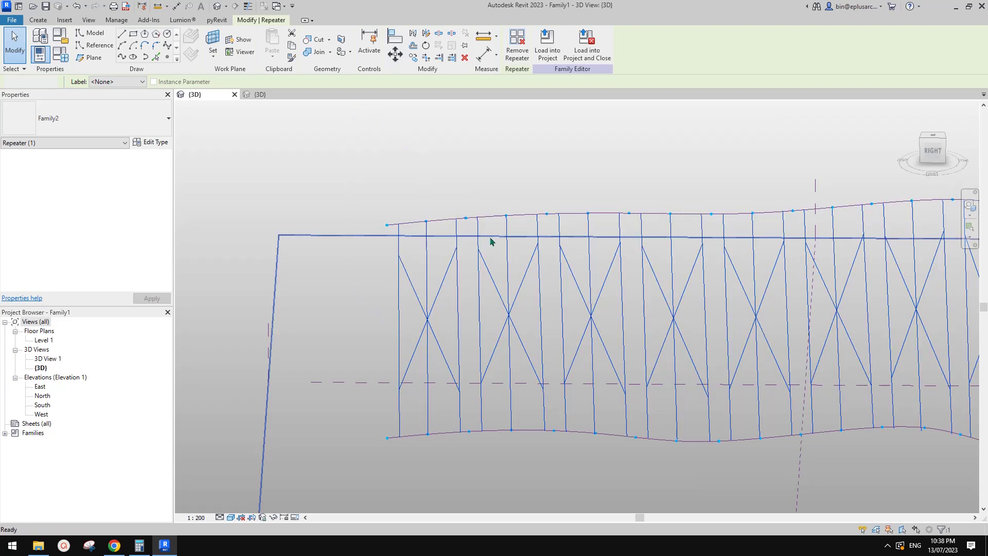
pyautogui.click(499, 263)
pyautogui.scroll(-2, 503, 262)
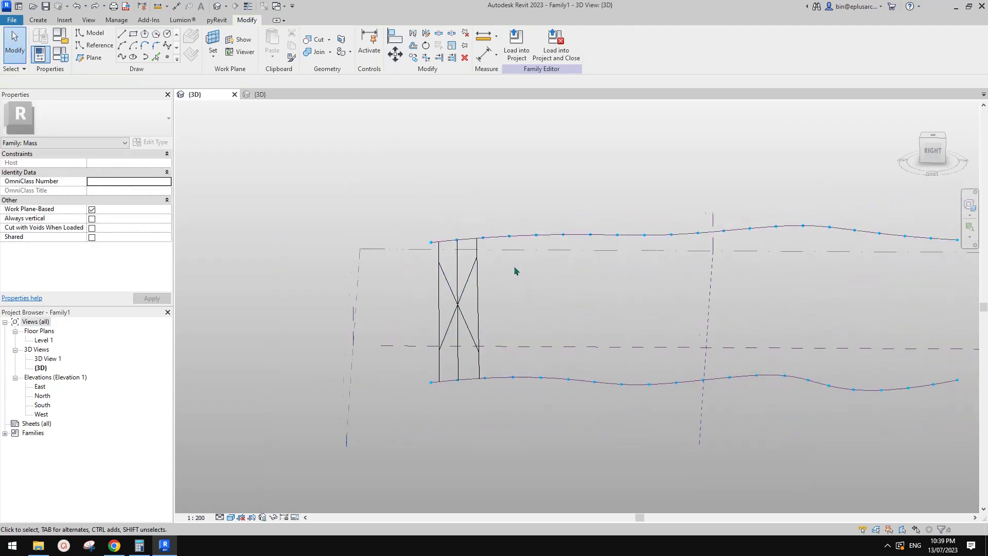
pyautogui.moveTo(515, 267); pyautogui.dragTo(496, 267, button='middle')
pyautogui.click(122, 546)
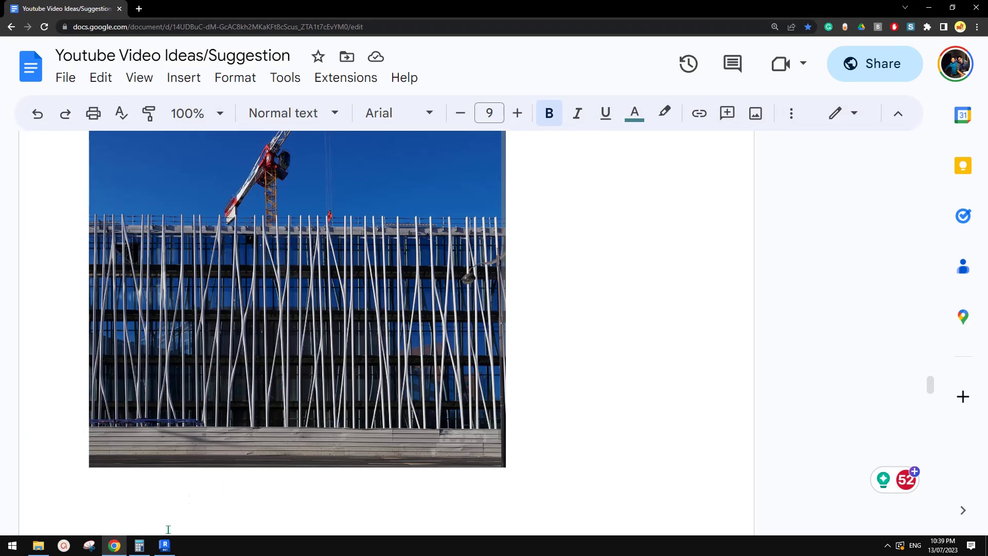
pyautogui.click(164, 545)
# Step: Place a second Family2 on the upper path's fourth and sixth nodes, followed by the lower path's fourth and sixth nodes
pyautogui.scroll(3, 510, 335)
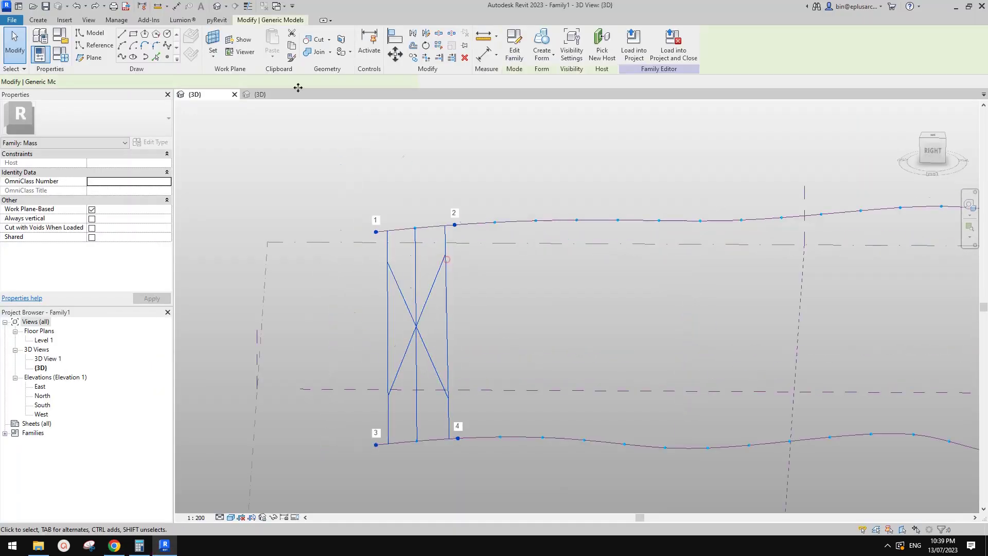
pyautogui.click(35, 20)
pyautogui.click(279, 34)
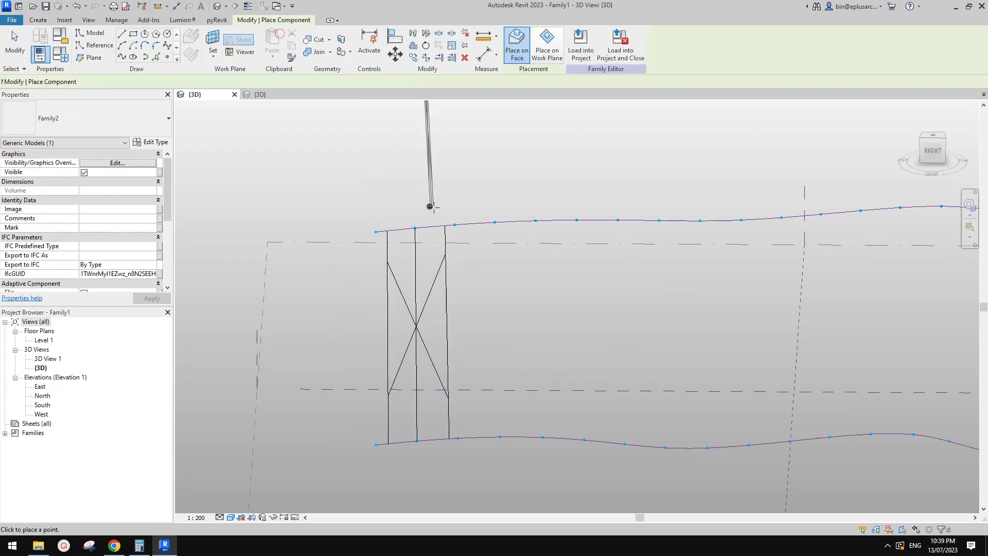
pyautogui.click(495, 222)
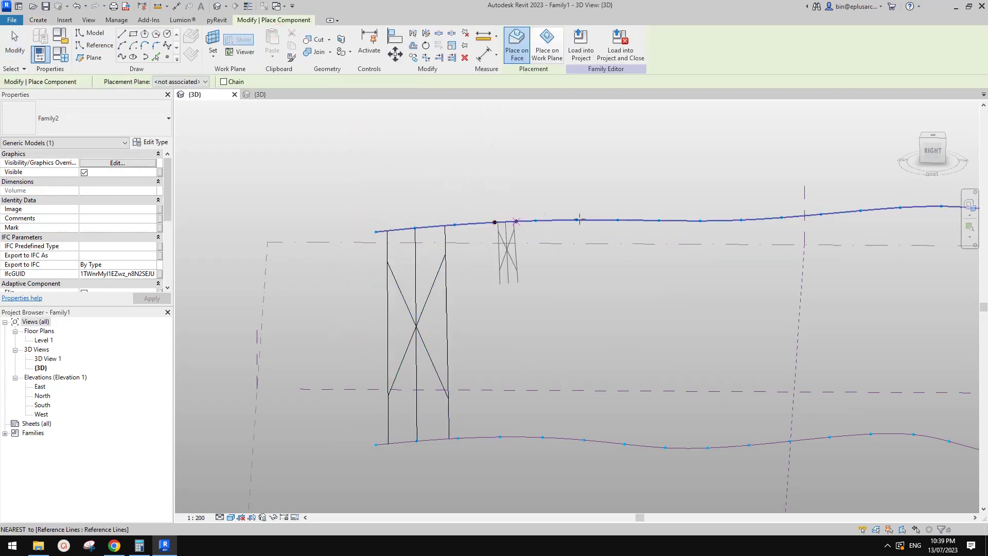
pyautogui.click(577, 220)
pyautogui.click(500, 436)
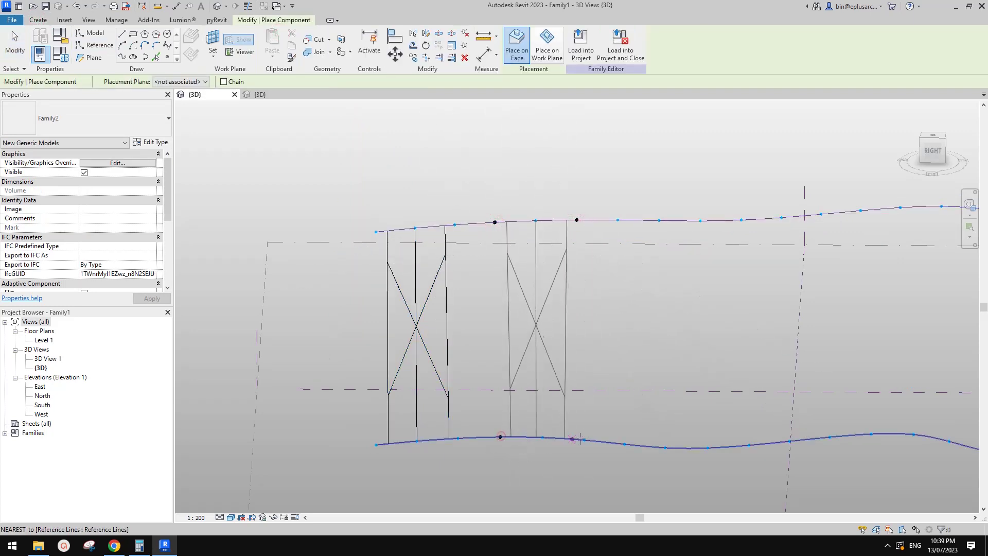
pyautogui.click(584, 439)
pyautogui.press('Escape')
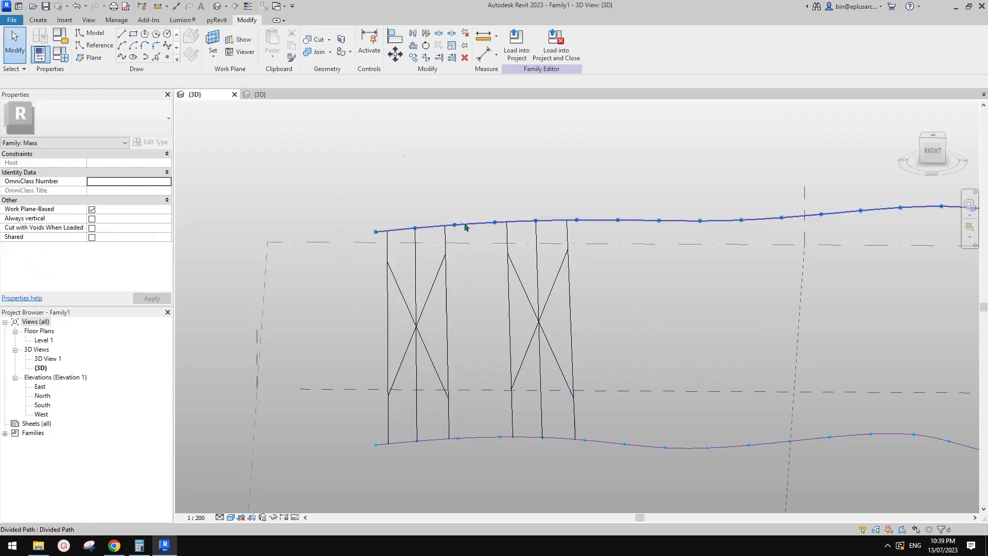
# Step: Repeat the two placed components together along both divided paths
pyautogui.click(509, 257)
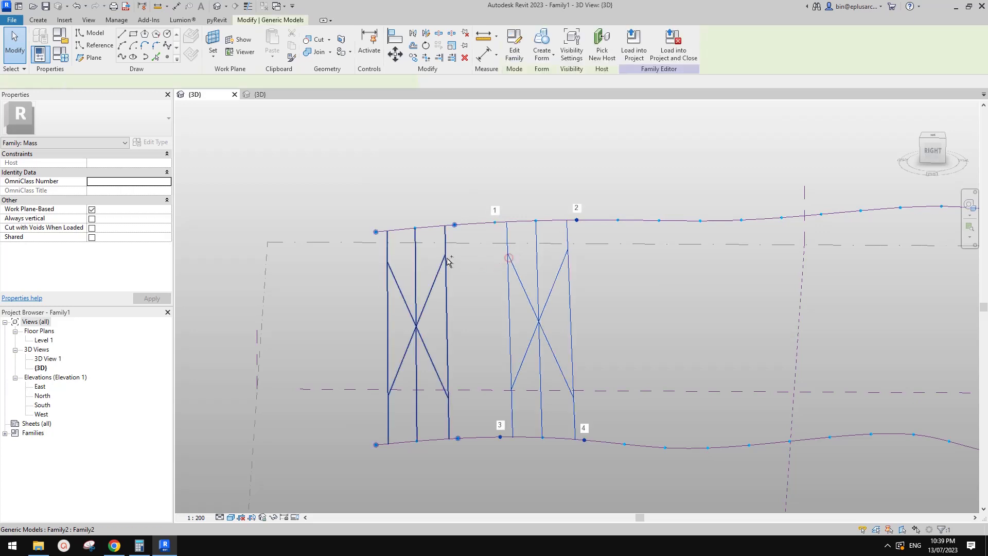
pyautogui.keyDown('ctrl'); pyautogui.click(445, 263); pyautogui.keyUp('ctrl')
pyautogui.click(438, 45)
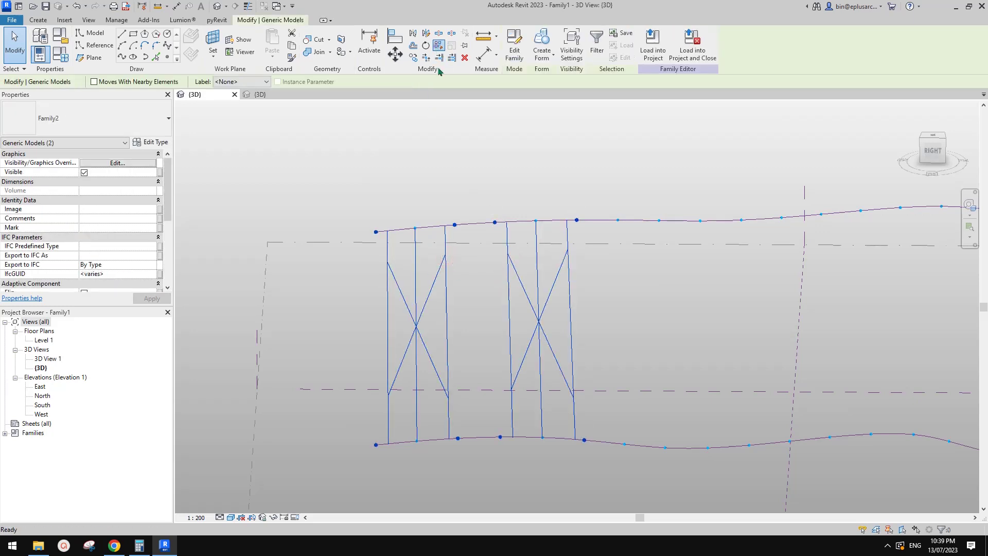
pyautogui.scroll(-2, 491, 141)
pyautogui.moveTo(623, 224); pyautogui.dragTo(511, 240, button='middle')
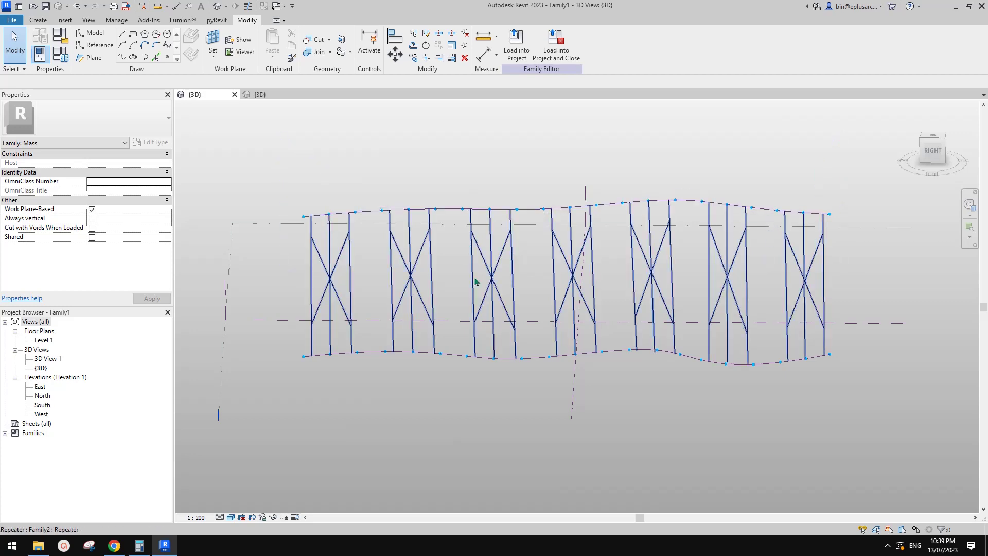
pyautogui.keyDown('shift'); pyautogui.moveTo(811, 287); pyautogui.dragTo(441, 338, button='middle'); pyautogui.keyUp('shift')
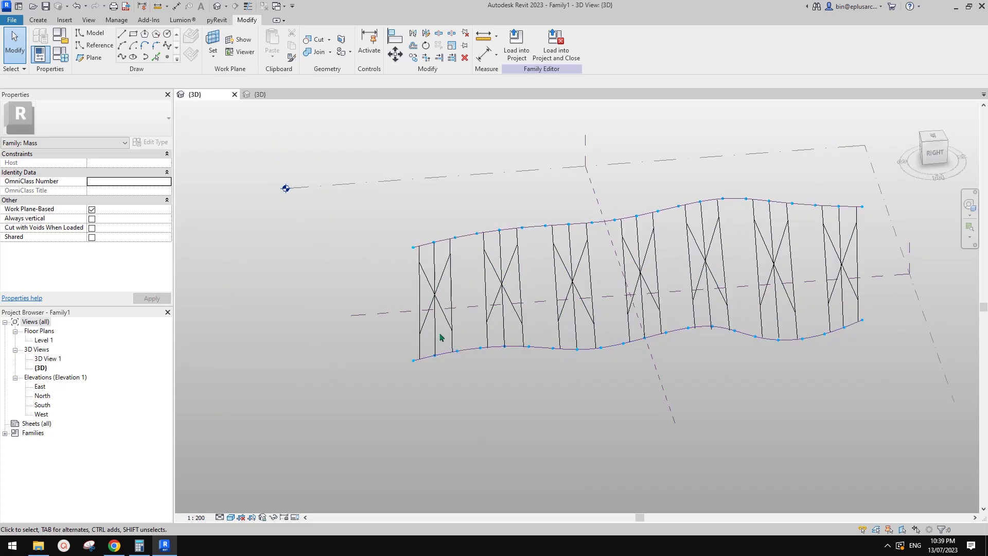
# Step: Remove the repeater from the component array so each component becomes an individual instance
pyautogui.scroll(5, 480, 266)
pyautogui.click(509, 214)
pyautogui.scroll(-5, 458, 315)
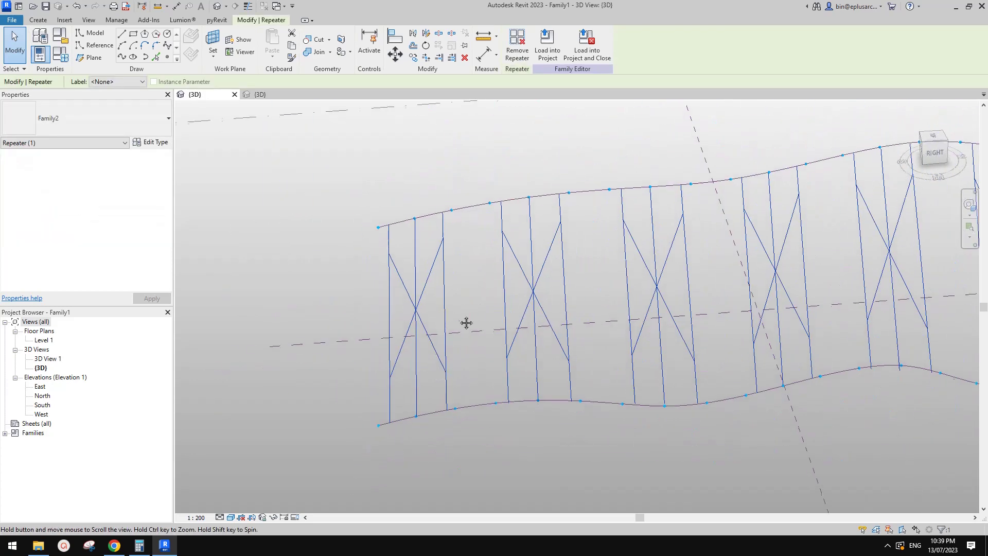
pyautogui.click(516, 52)
# Step: Review the first component's instance parameters to find which of the a1 to e2 parameters is missing
pyautogui.click(425, 254)
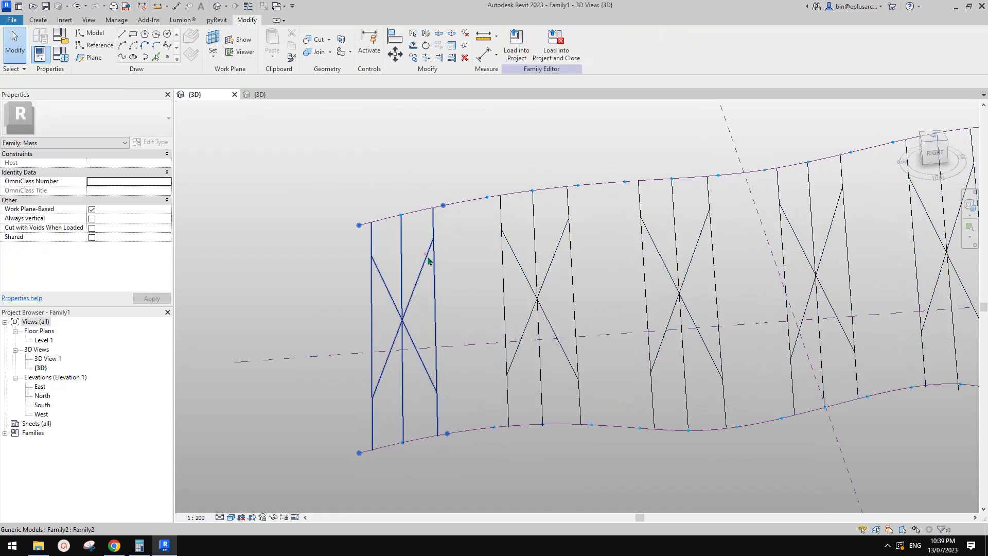
pyautogui.scroll(-5, 128, 229)
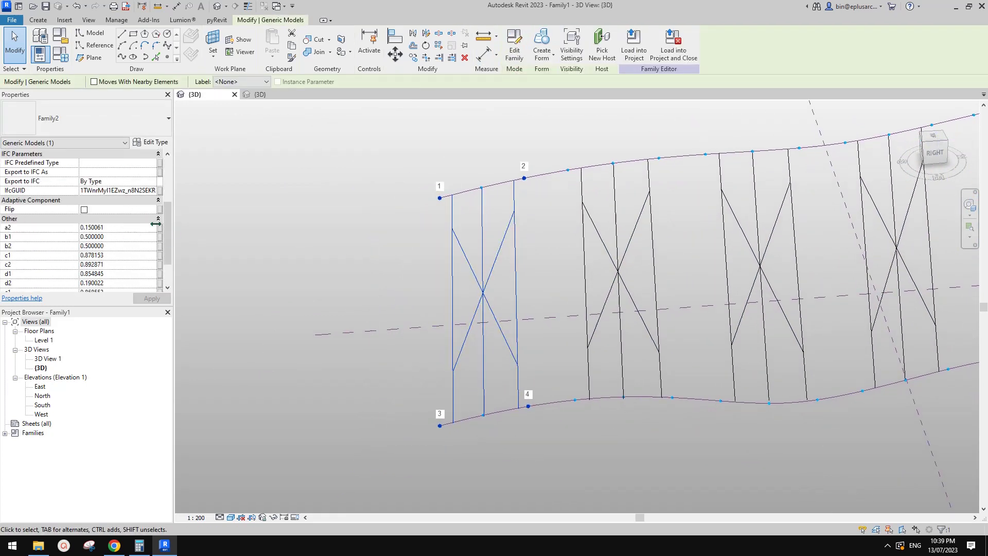
pyautogui.scroll(-1, 102, 241)
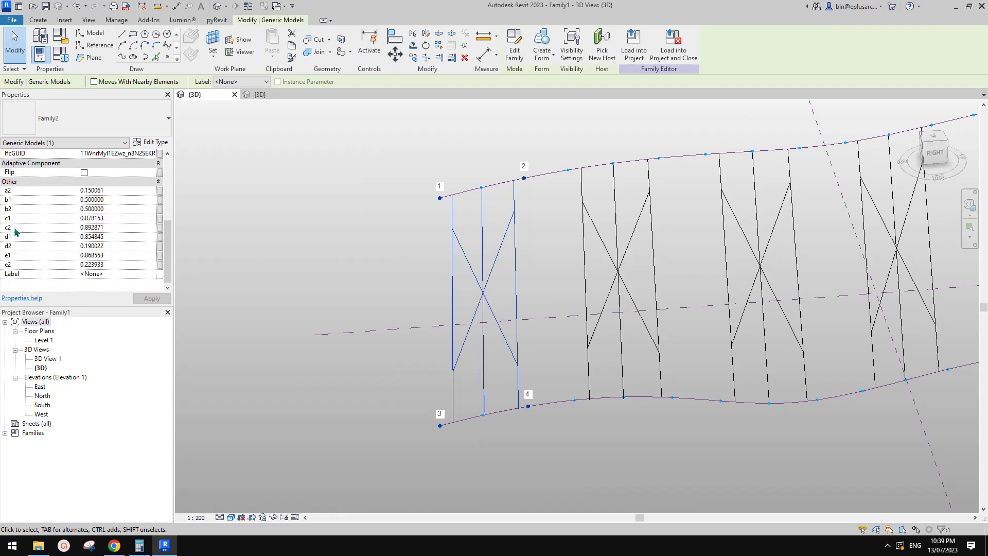
pyautogui.scroll(1, 28, 208)
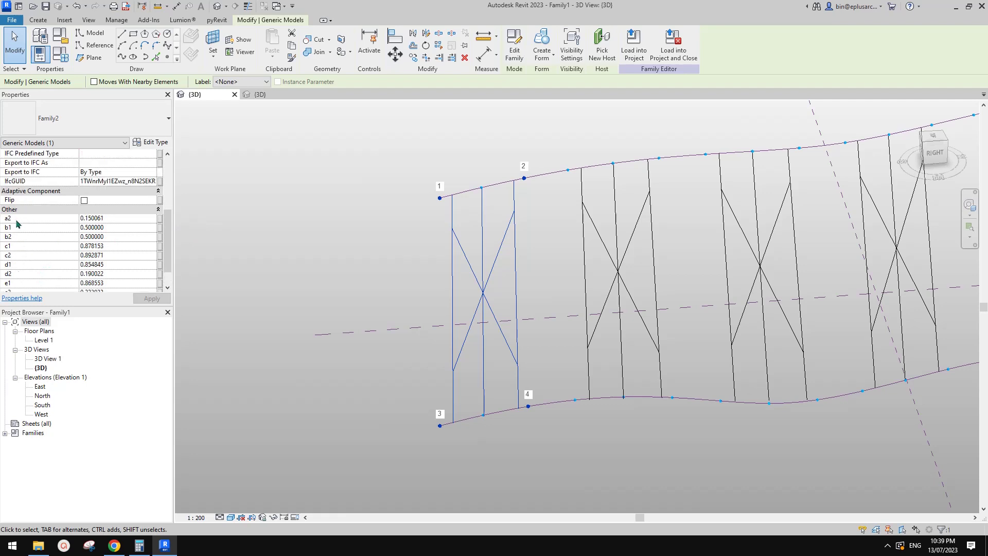
pyautogui.scroll(-1, 18, 225)
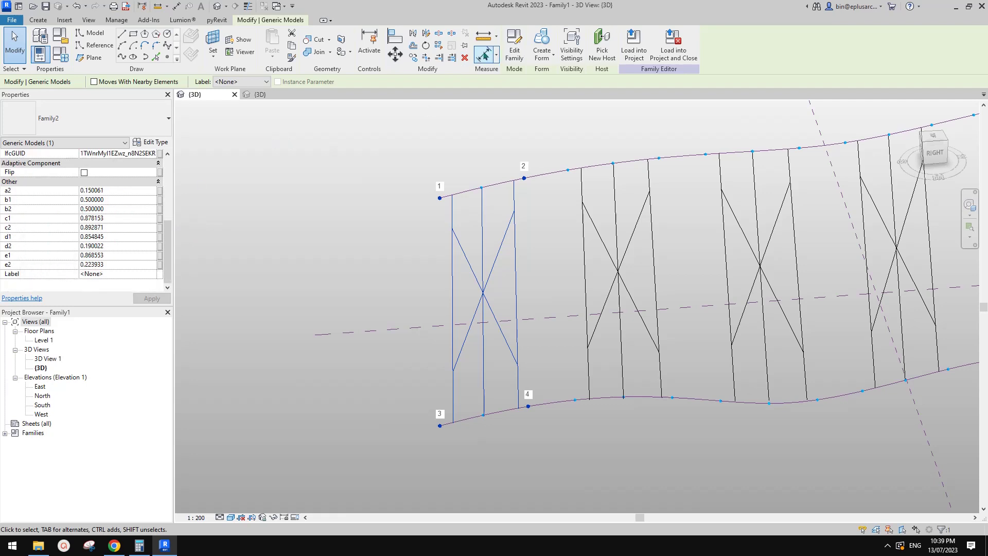
# Step: Open Family2 for editing and change parameter a1 from a type parameter to an instance parameter
pyautogui.click(514, 46)
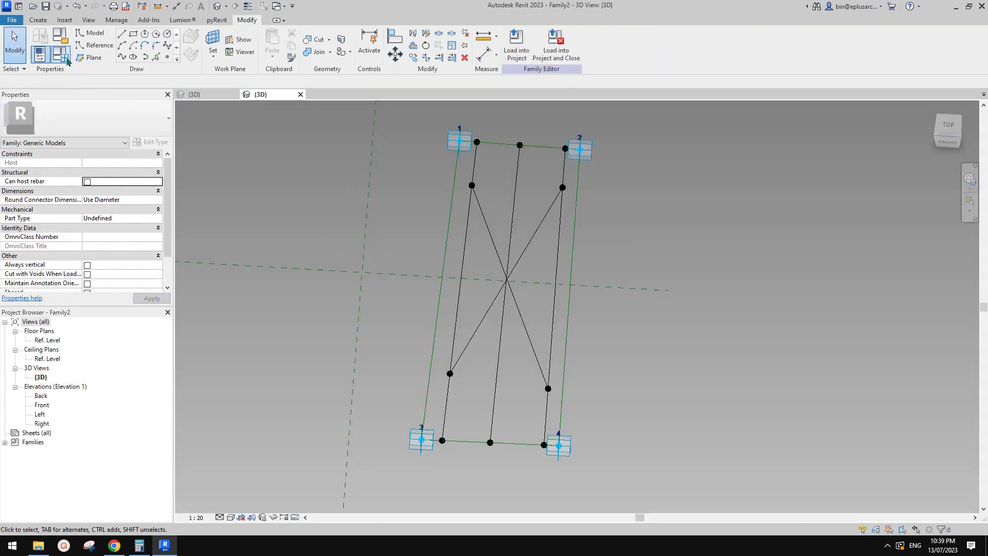
pyautogui.click(66, 59)
pyautogui.moveTo(96, 98); pyautogui.dragTo(131, 104)
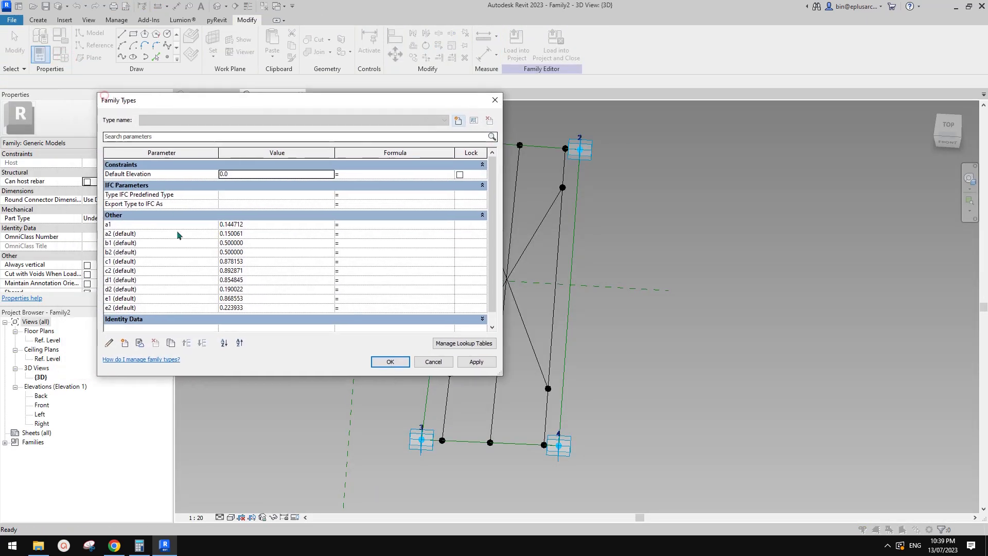
pyautogui.click(124, 224)
pyautogui.click(108, 343)
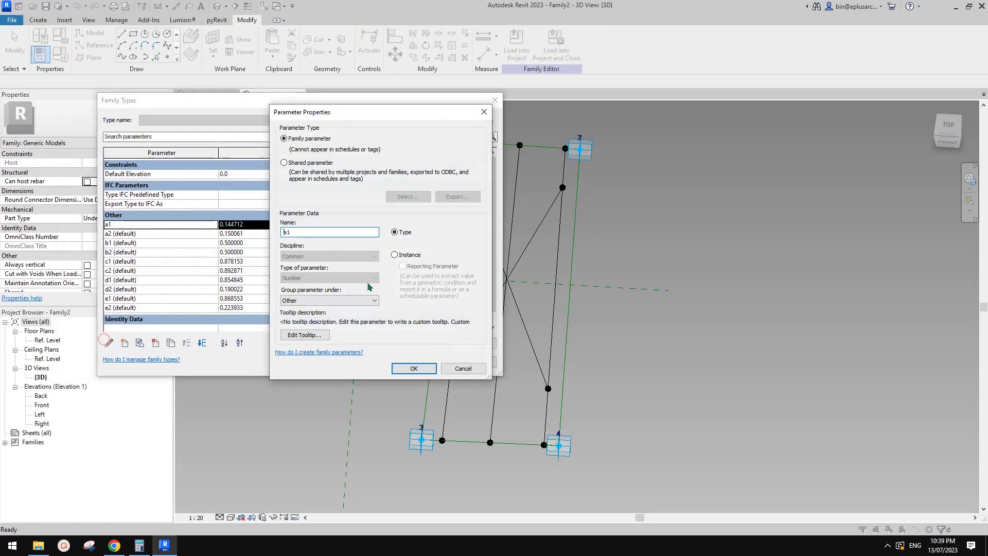
pyautogui.click(413, 368)
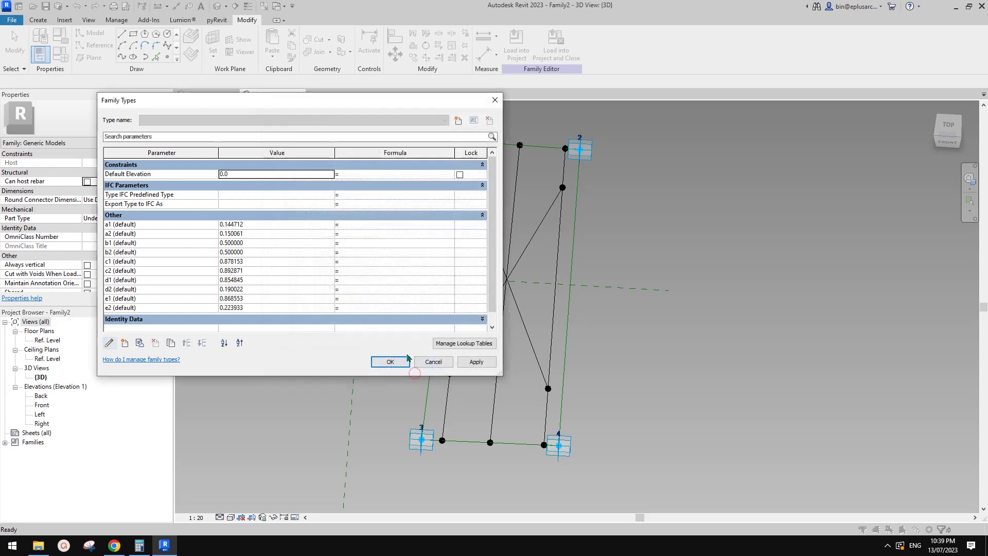
pyautogui.click(401, 357)
# Step: Reload Family2 into Family1, overwriting the existing version, and check the first component's instance parameters
pyautogui.click(551, 47)
pyautogui.click(516, 273)
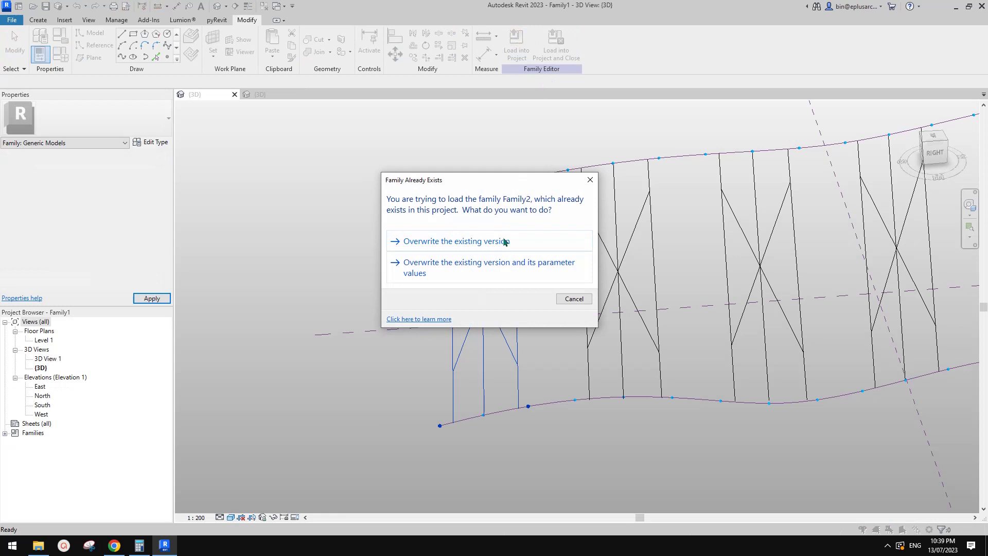
pyautogui.click(505, 242)
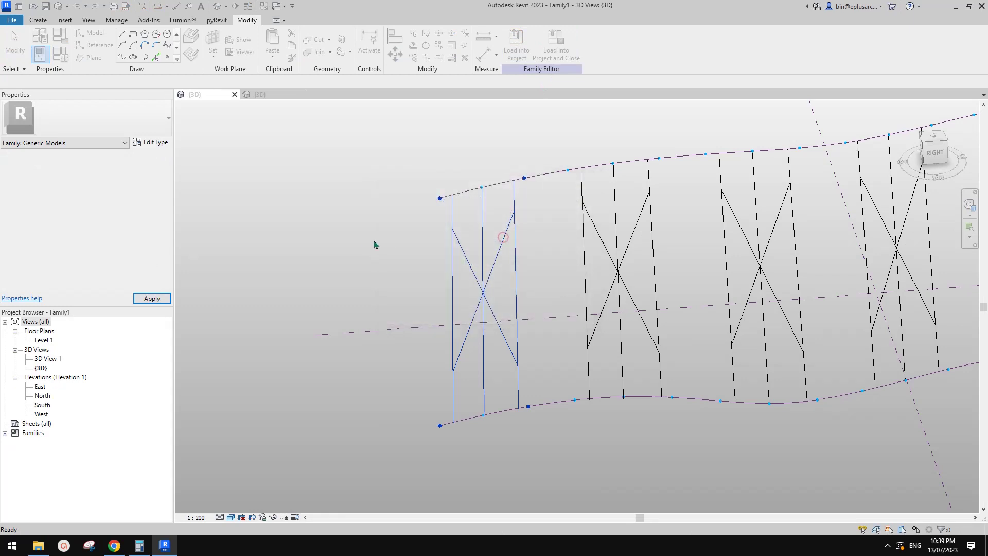
pyautogui.click(480, 222)
pyautogui.scroll(-5, 87, 247)
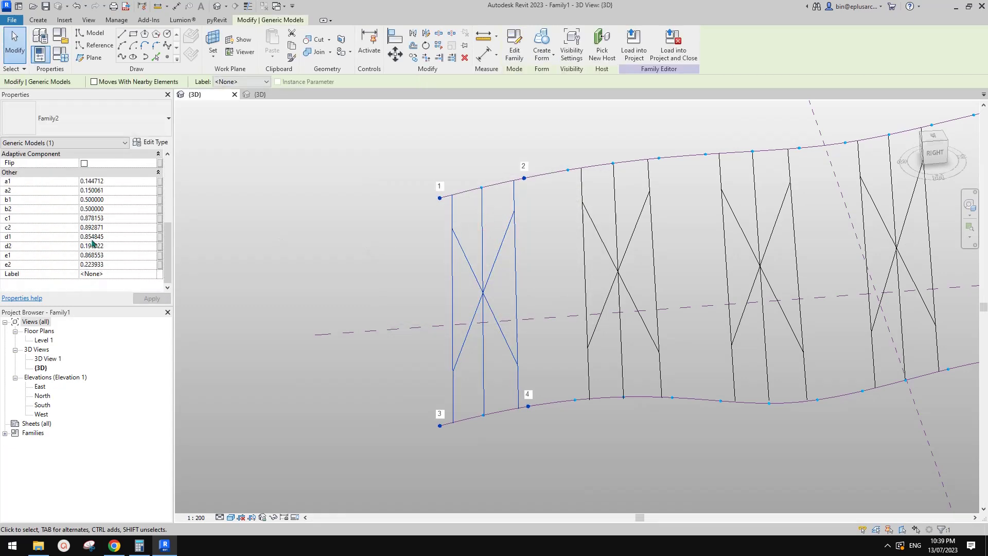
# Step: Set the first component's instance parameters a1 to 0, a2 to 0.1 and b1 to 0.3
pyautogui.click(122, 181)
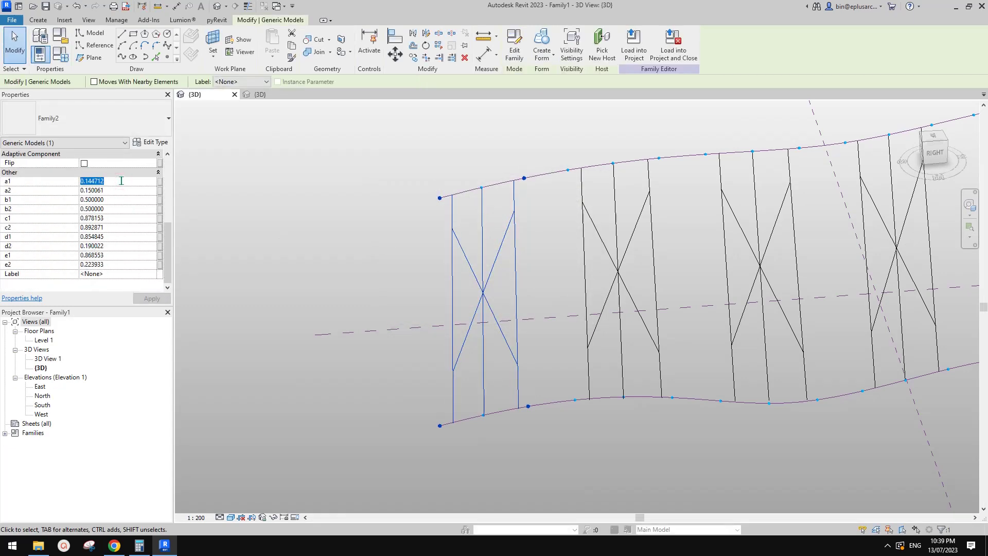
pyautogui.press('Return')
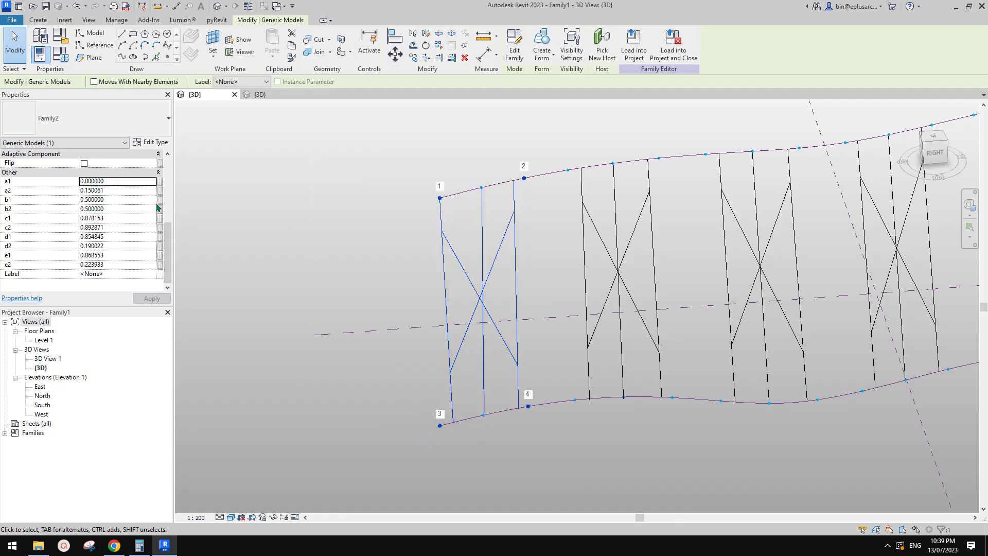
pyautogui.click(122, 191)
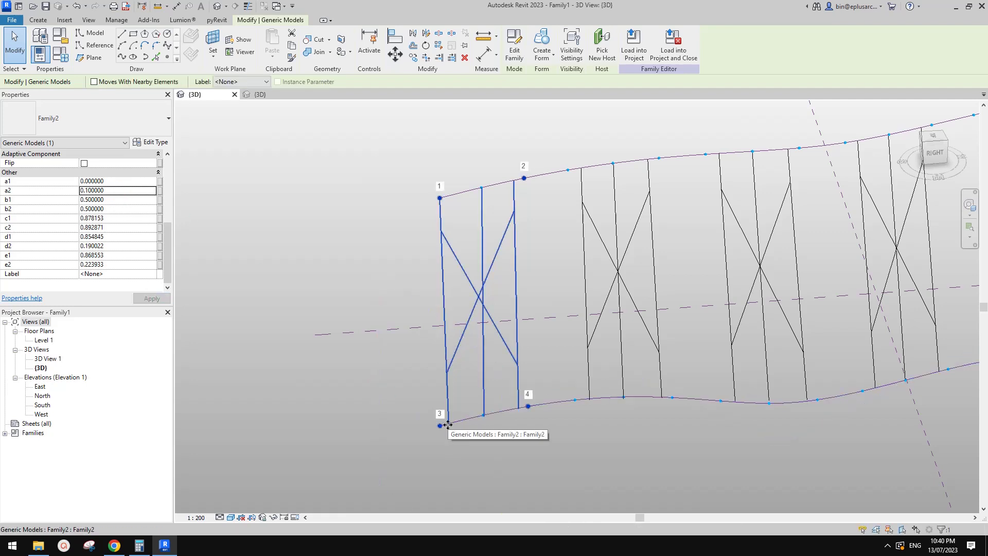
pyautogui.moveTo(447, 424); pyautogui.dragTo(410, 419, button='middle')
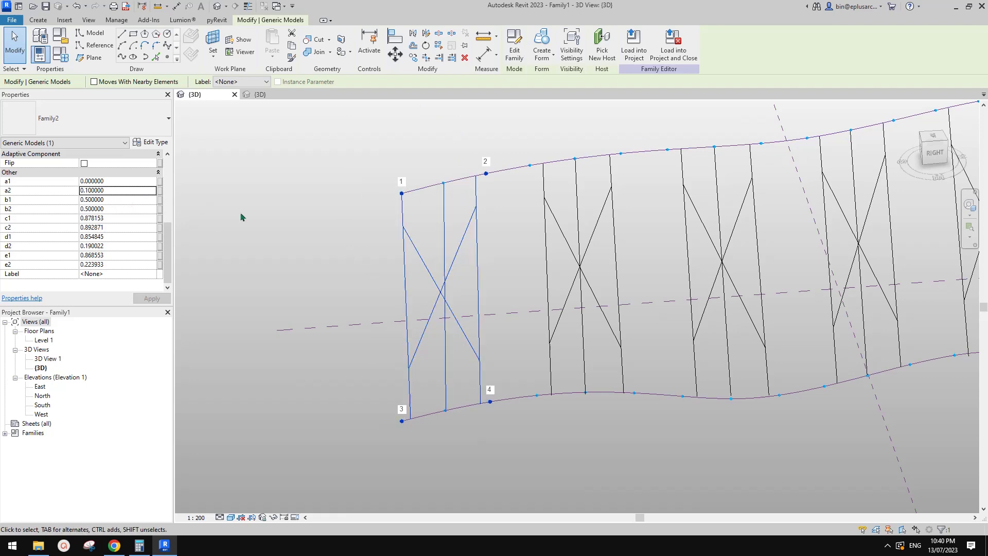
pyautogui.click(122, 200)
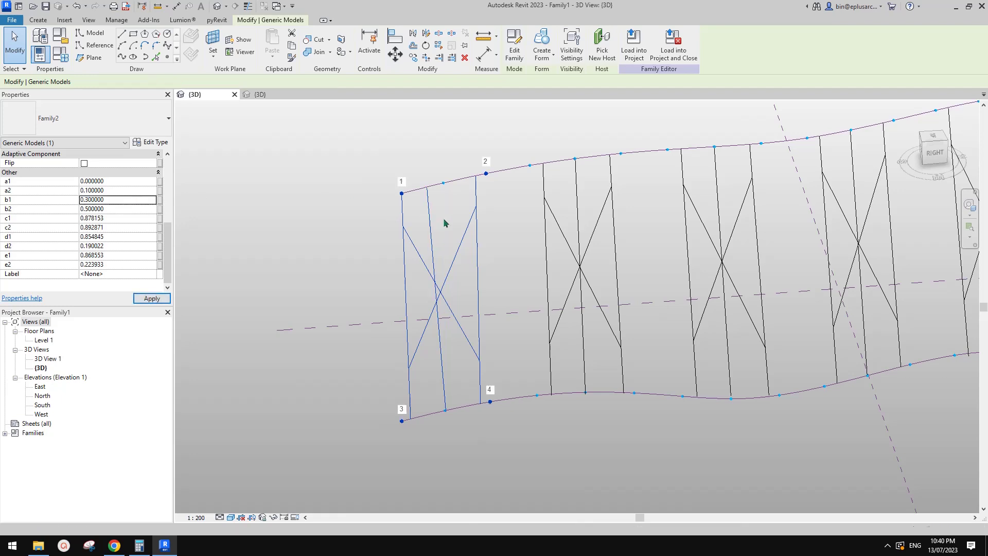
pyautogui.moveTo(473, 252); pyautogui.dragTo(437, 248, button='middle')
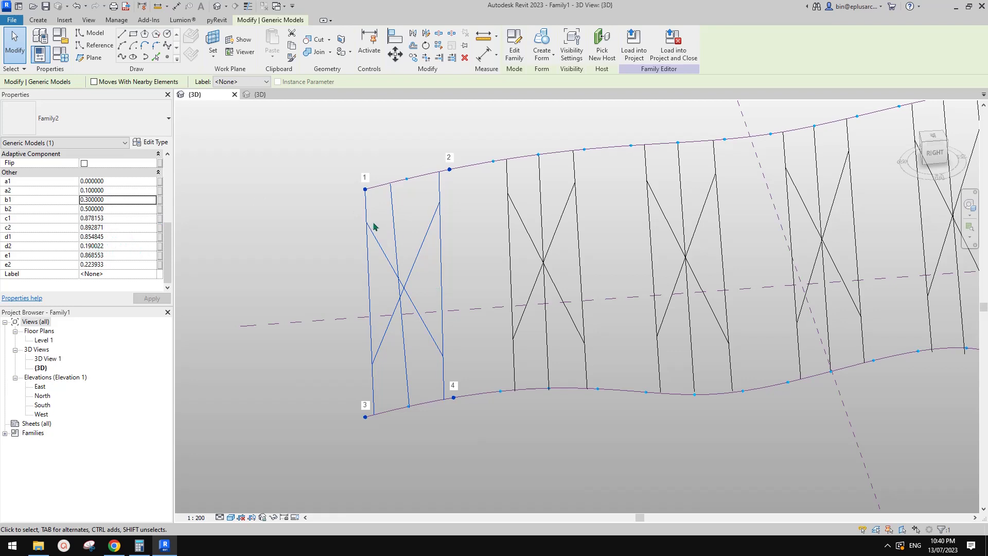
# Step: Set the first component's parameters d1 to 1 and d2 to 0 so its diagonal runs between the outer tube ends
pyautogui.click(114, 242)
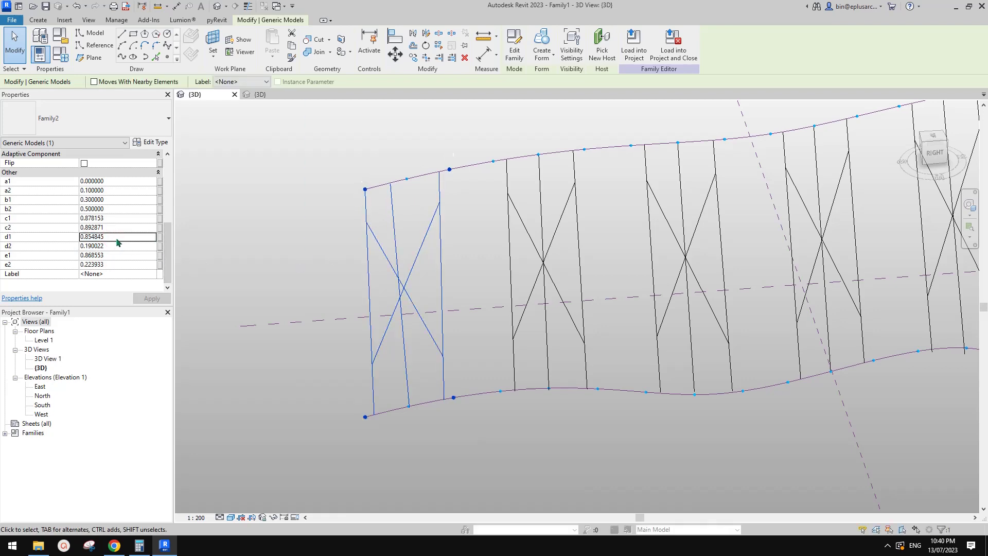
pyautogui.write('1')
pyautogui.press('Return')
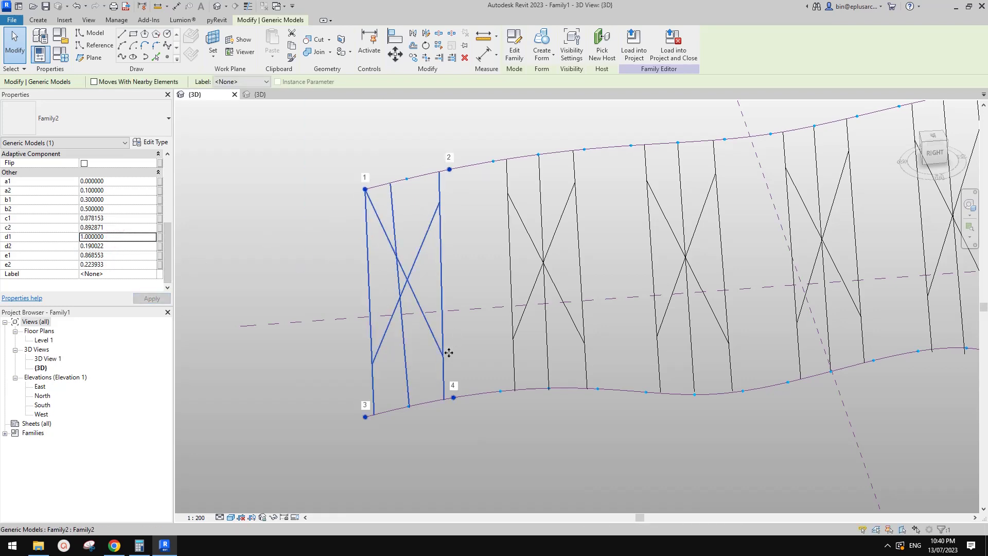
pyautogui.click(119, 248)
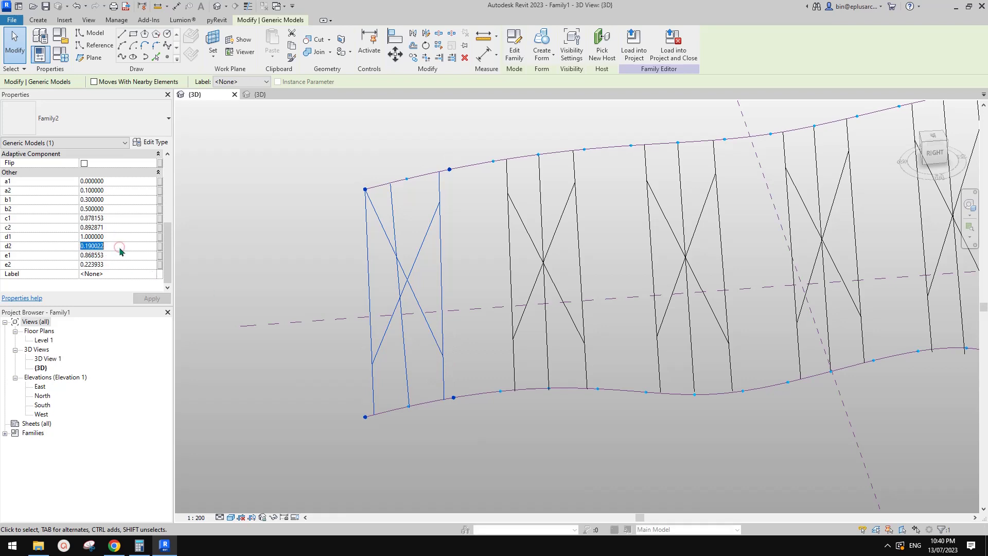
pyautogui.write('0')
pyautogui.press('Return')
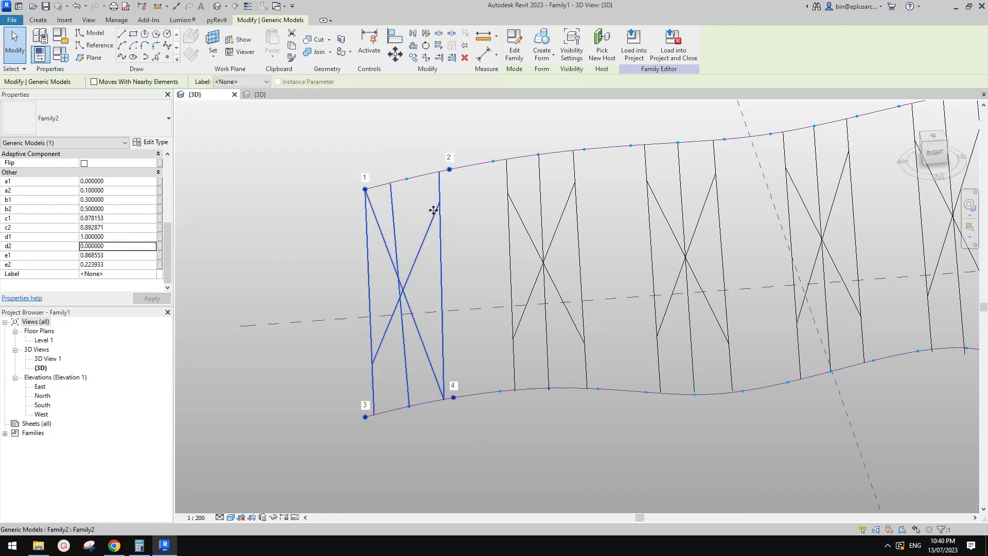
# Step: Set the first component's parameters e1 to 0.8 and e2 to 0.1 to adjust its second diagonal
pyautogui.click(120, 256)
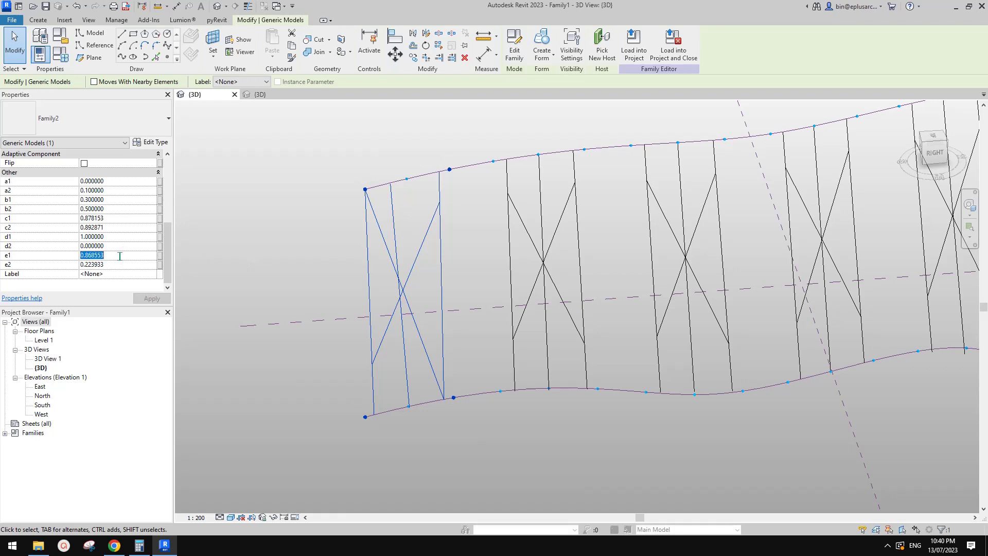
pyautogui.press('Return')
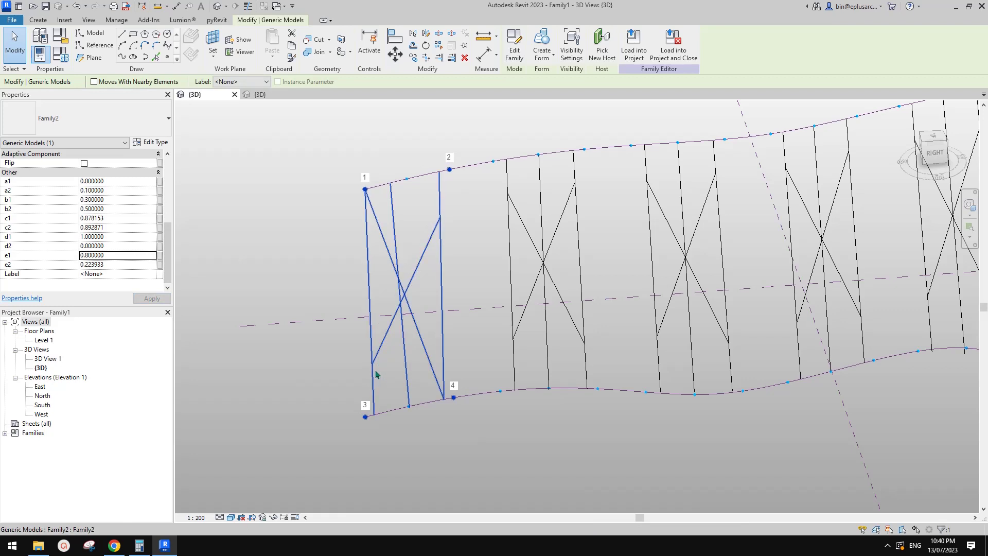
pyautogui.click(118, 264)
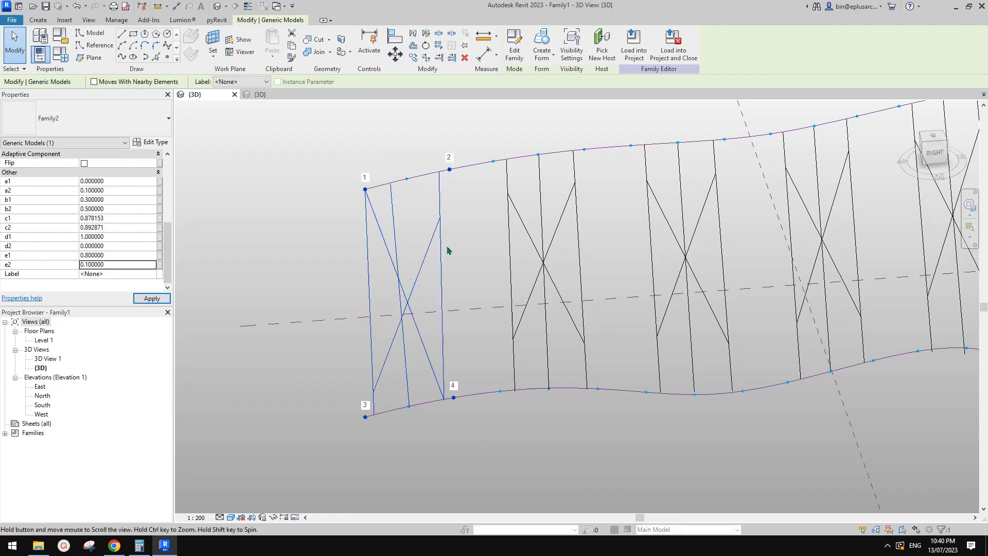
pyautogui.press('Escape')
pyautogui.scroll(-2, 446, 255)
pyautogui.keyDown('shift'); pyautogui.moveTo(602, 309); pyautogui.dragTo(374, 184, button='middle'); pyautogui.keyUp('shift')
pyautogui.moveTo(452, 170); pyautogui.dragTo(439, 167, button='middle')
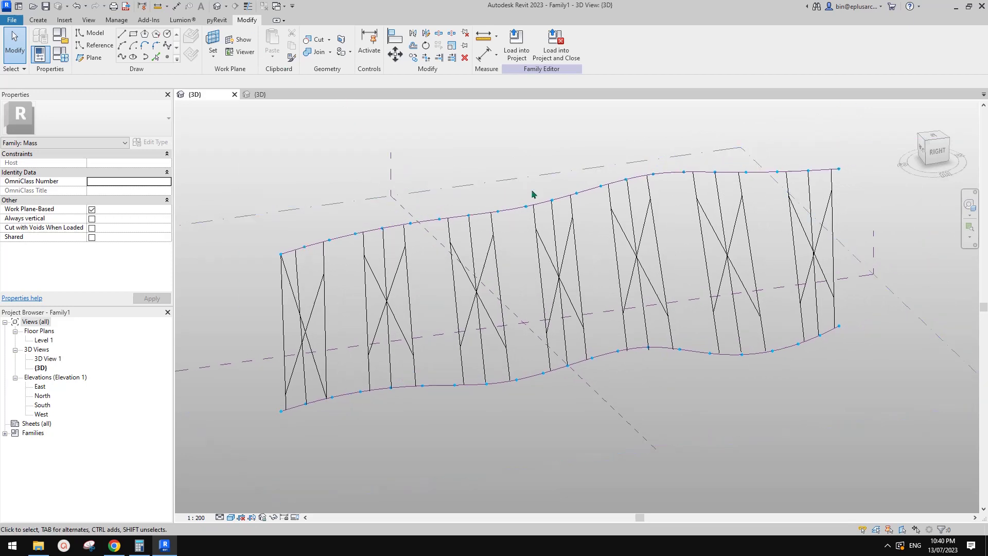
# Step: Set the number of divisions to 40 on both the upper and lower divided paths
pyautogui.scroll(-2, 525, 195)
pyautogui.moveTo(632, 220); pyautogui.dragTo(545, 225, button='middle')
pyautogui.click(571, 187)
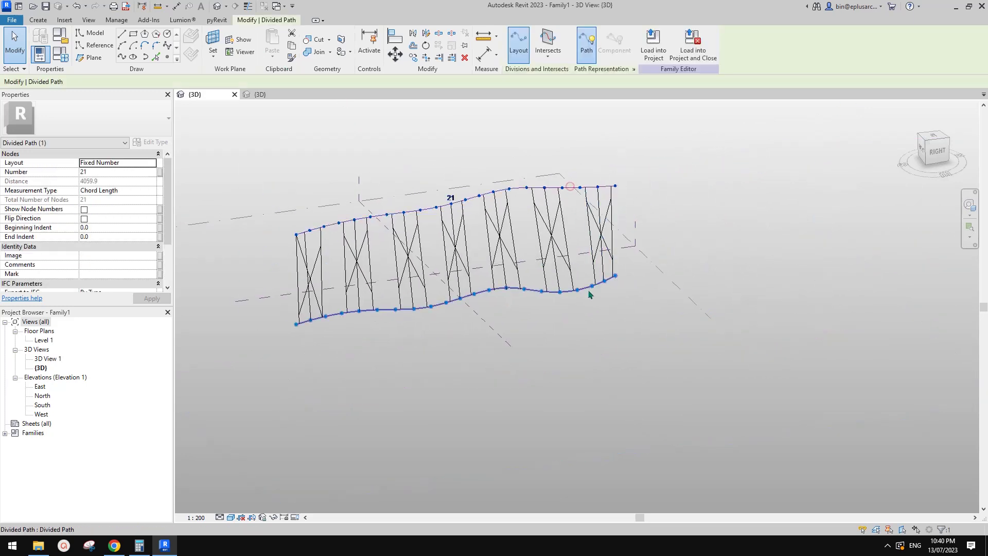
pyautogui.keyDown('ctrl'); pyautogui.click(583, 293); pyautogui.keyUp('ctrl')
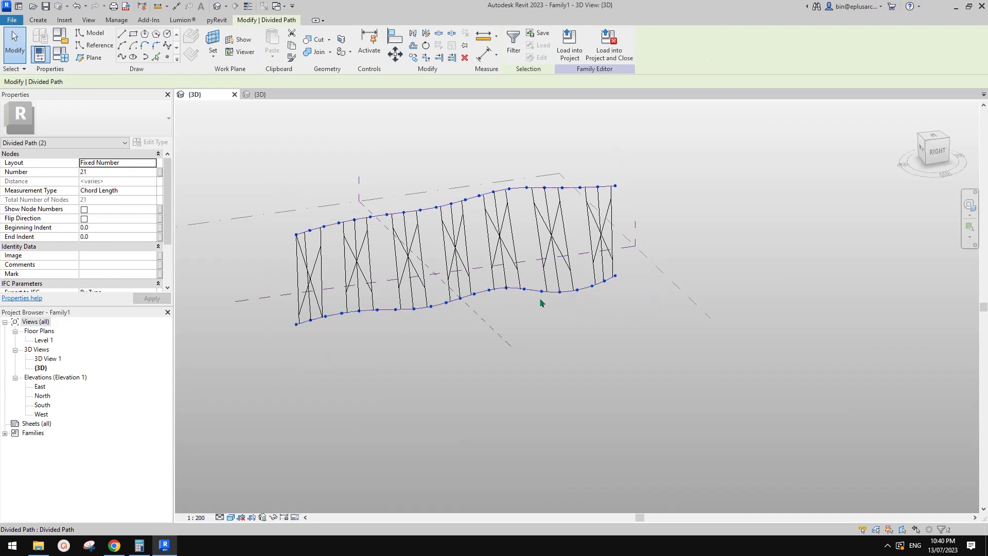
pyautogui.scroll(2, 452, 286)
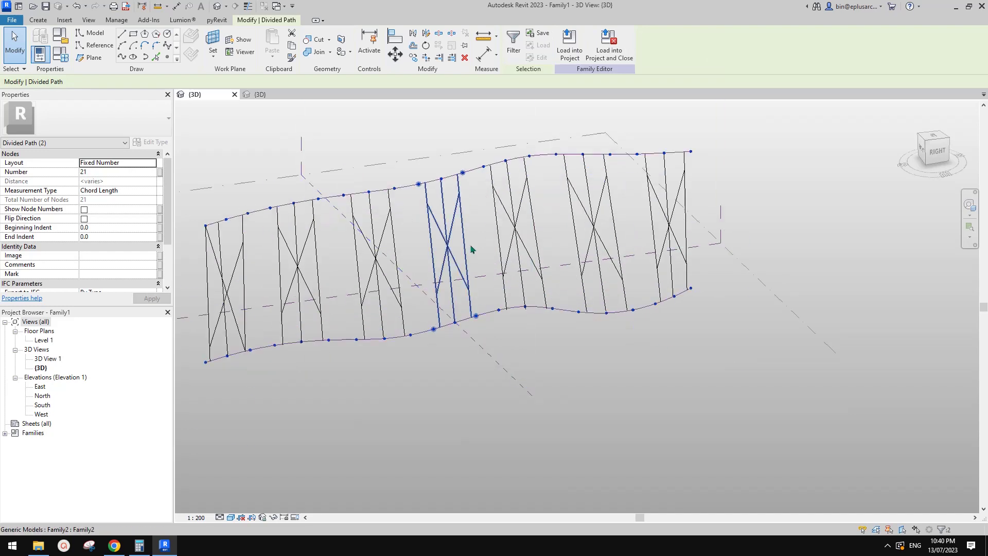
pyautogui.moveTo(526, 296); pyautogui.dragTo(629, 290, button='middle')
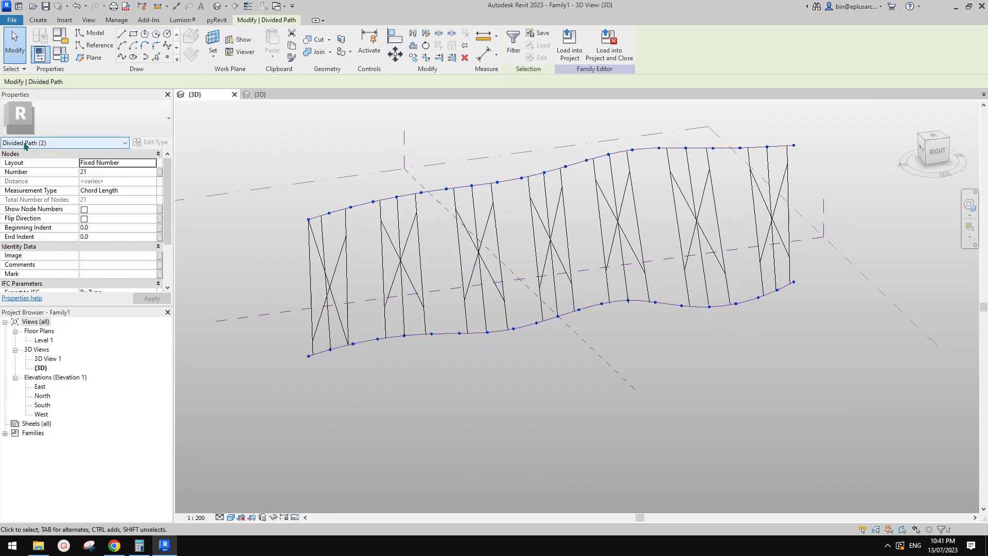
pyautogui.click(105, 174)
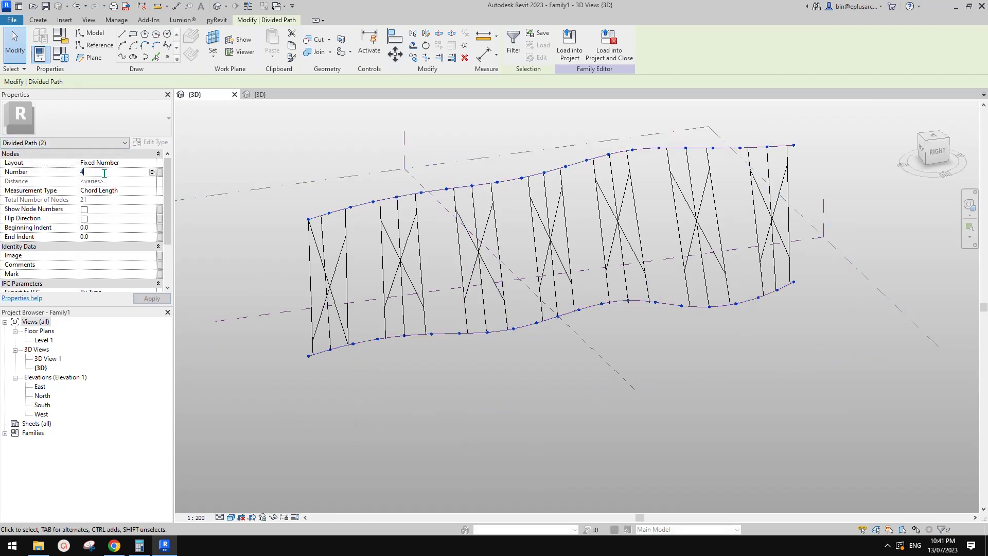
pyautogui.moveTo(302, 154)
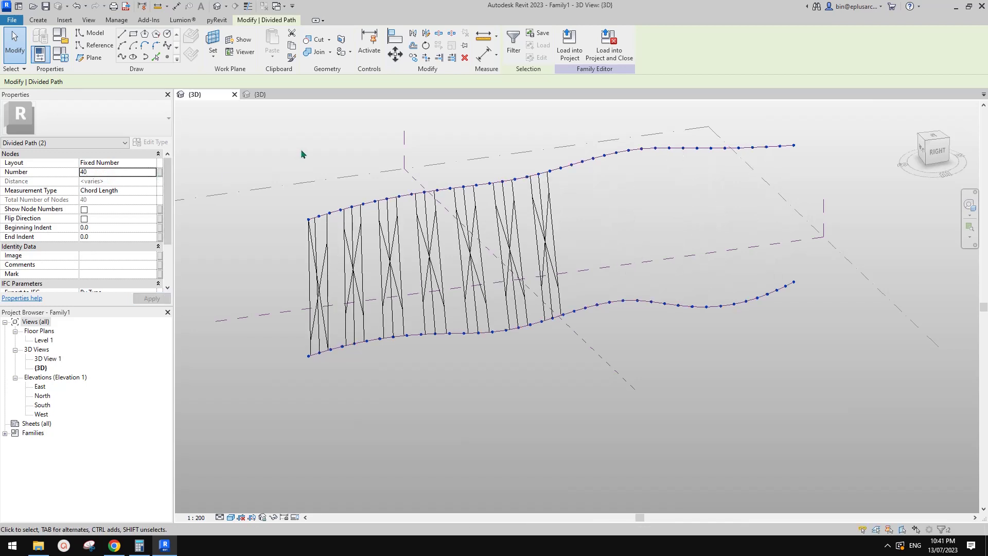
pyautogui.press('Escape')
pyautogui.moveTo(539, 239); pyautogui.dragTo(533, 250, button='middle')
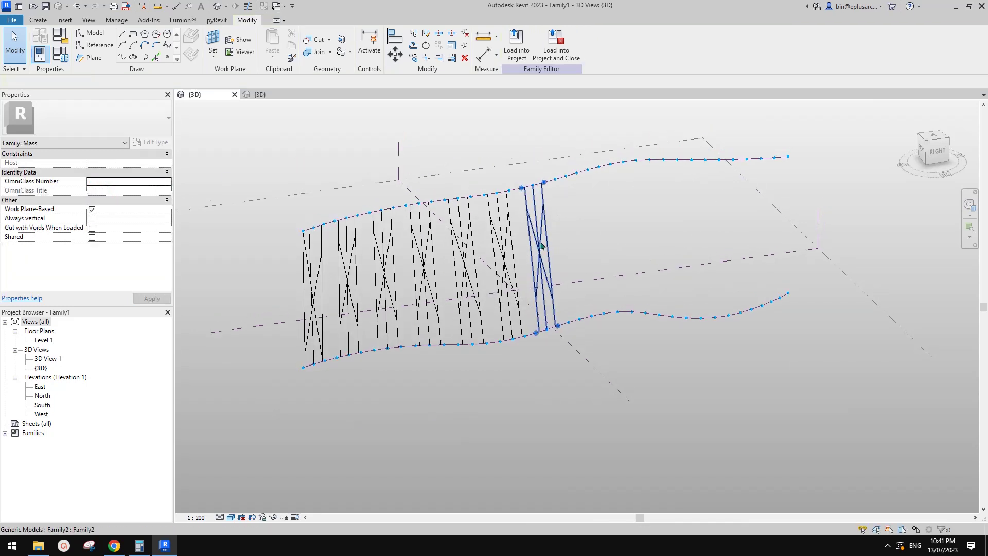
# Step: Try deleting every component except the first and repeating that one along both divided paths
pyautogui.click(541, 246)
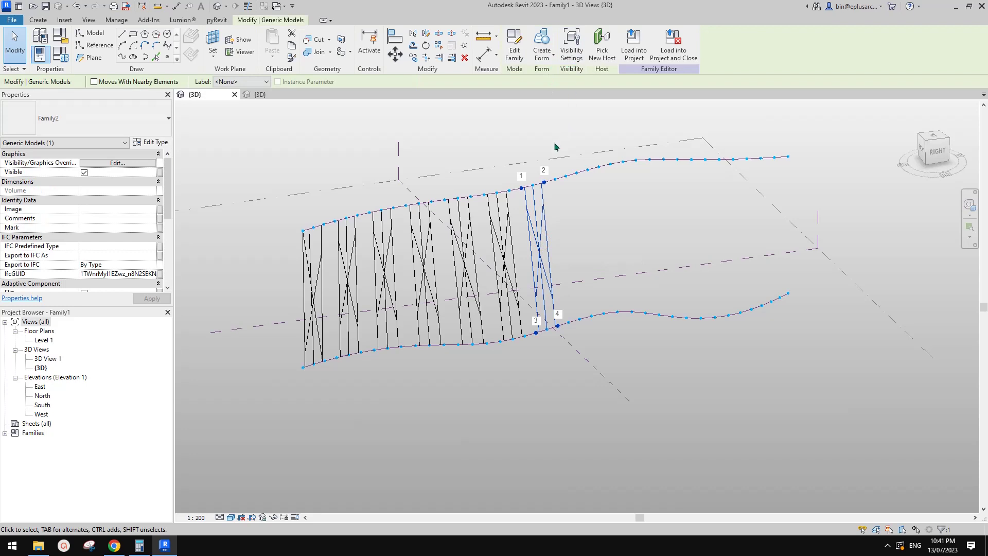
pyautogui.press('Escape')
pyautogui.keyDown('shift'); pyautogui.moveTo(543, 243); pyautogui.dragTo(526, 244, button='middle'); pyautogui.keyUp('shift')
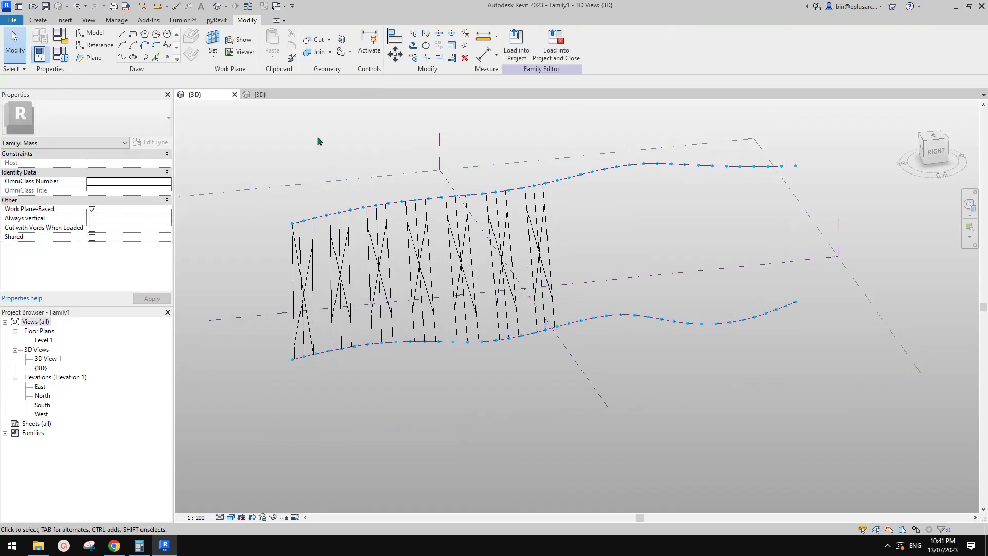
pyautogui.moveTo(318, 141); pyautogui.dragTo(617, 388)
pyautogui.press('Delete')
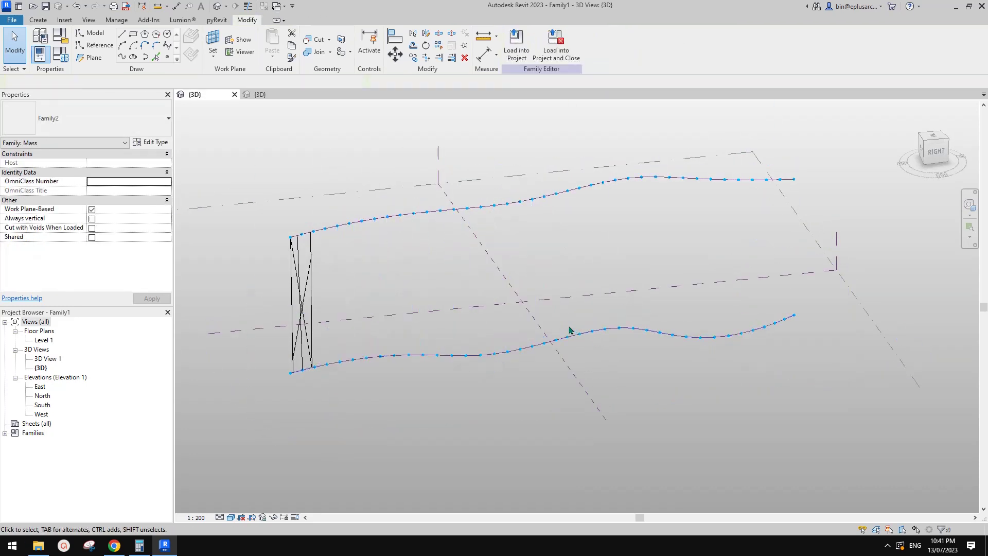
pyautogui.click(289, 267)
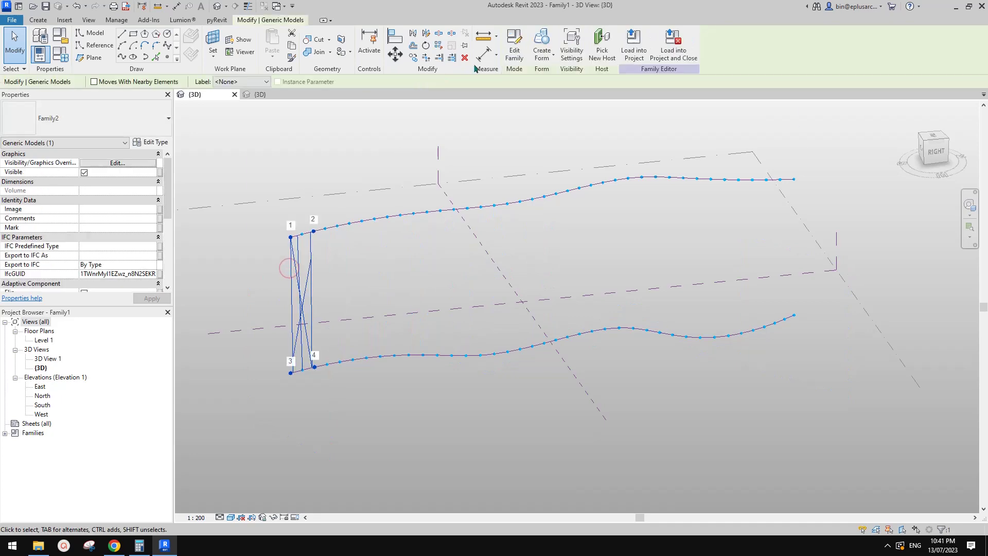
pyautogui.click(440, 45)
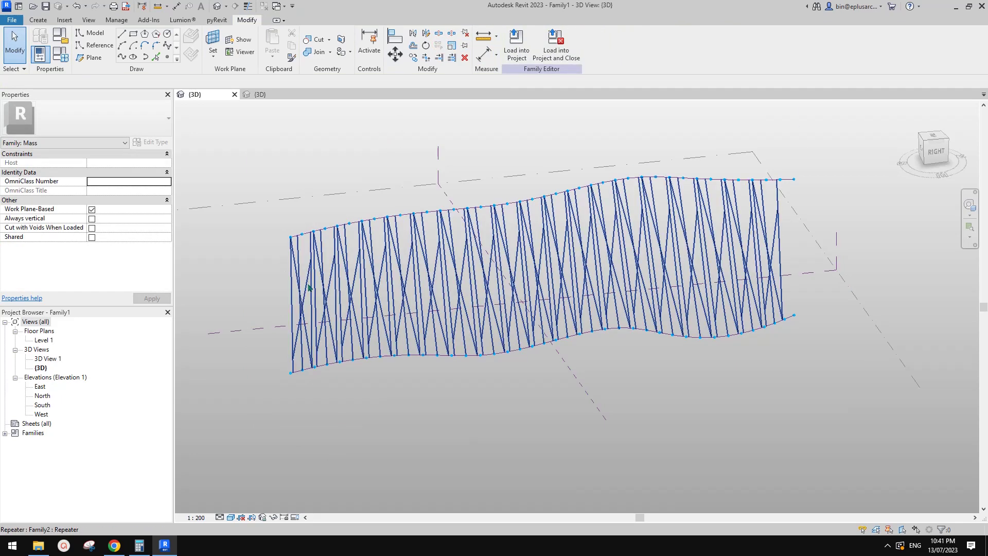
# Step: Undo the repeat and the deletion of the other components
pyautogui.hotkey('ctrl', 'z')
pyautogui.scroll(2, 316, 252)
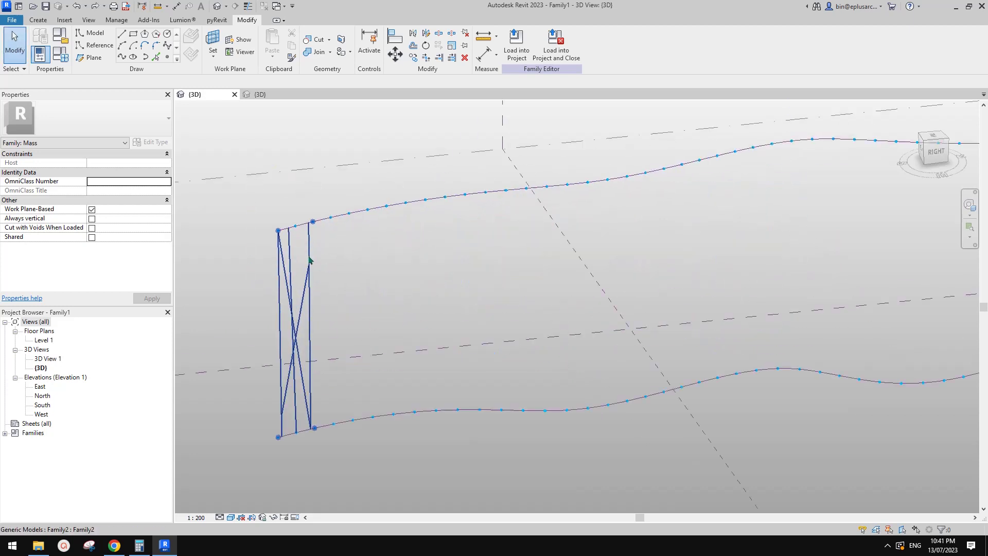
pyautogui.scroll(-2, 316, 259)
pyautogui.hotkey('ctrl', 'y')
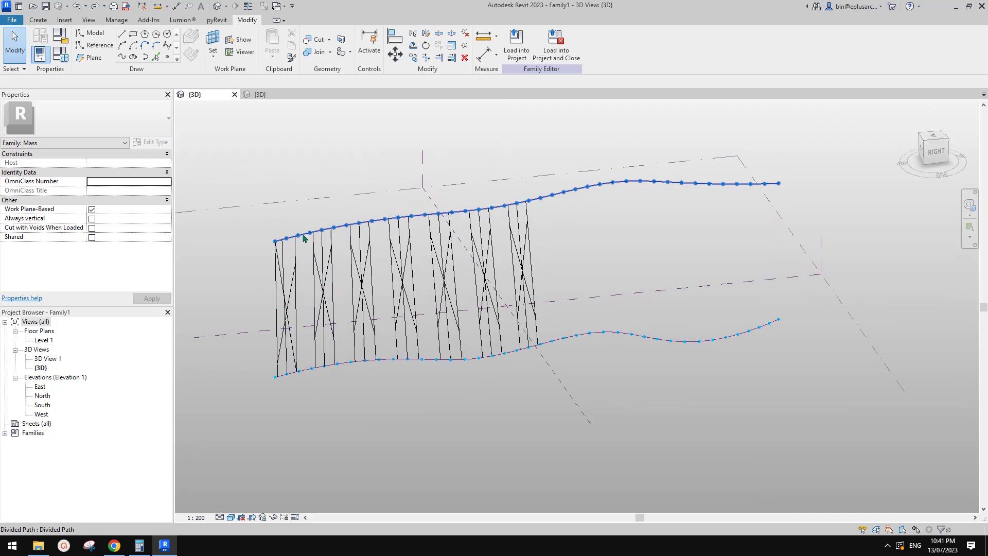
# Step: Delete all components except the first two and repeat that pair along both divided paths
pyautogui.moveTo(338, 170); pyautogui.dragTo(597, 400)
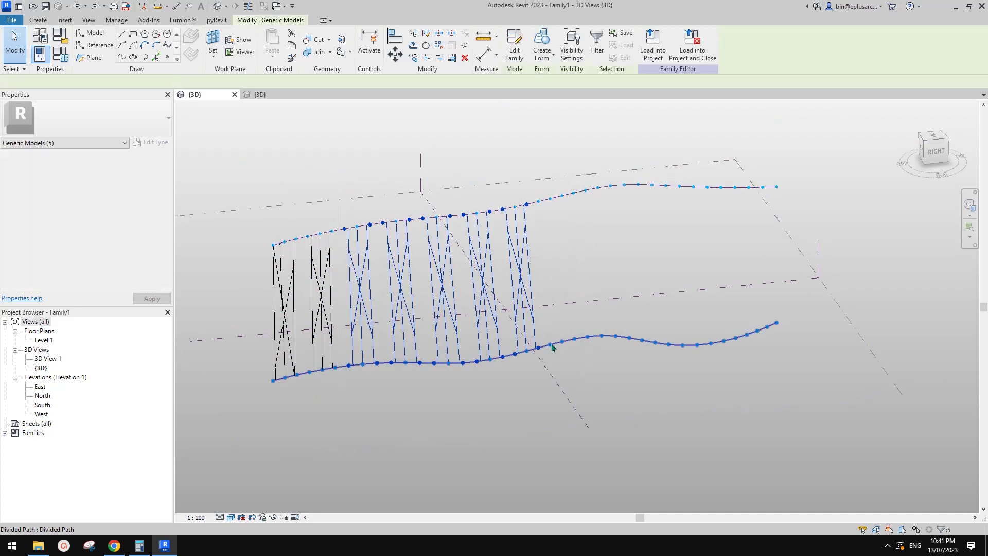
pyautogui.press('Delete')
pyautogui.click(319, 276)
pyautogui.keyDown('ctrl'); pyautogui.click(293, 280); pyautogui.keyUp('ctrl')
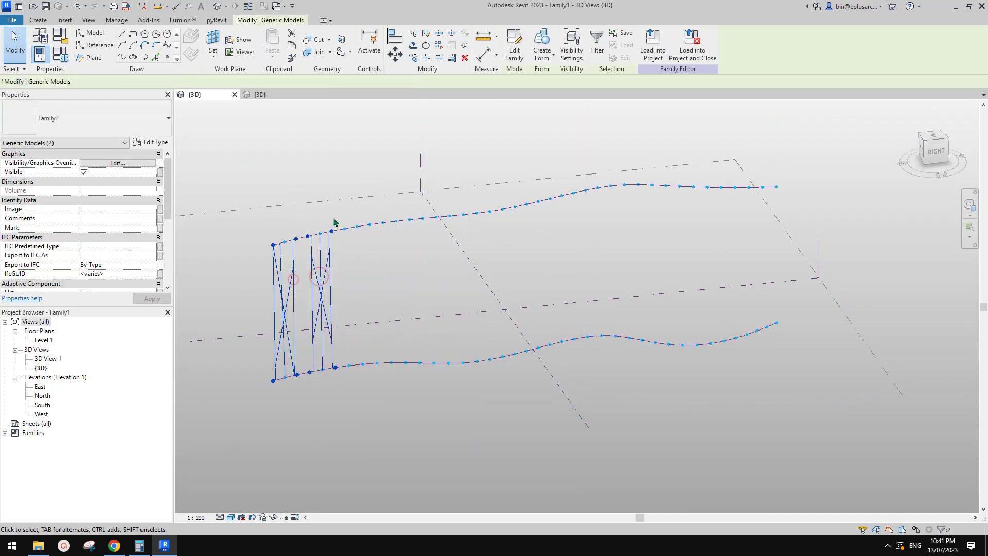
pyautogui.click(439, 46)
pyautogui.scroll(-1, 378, 177)
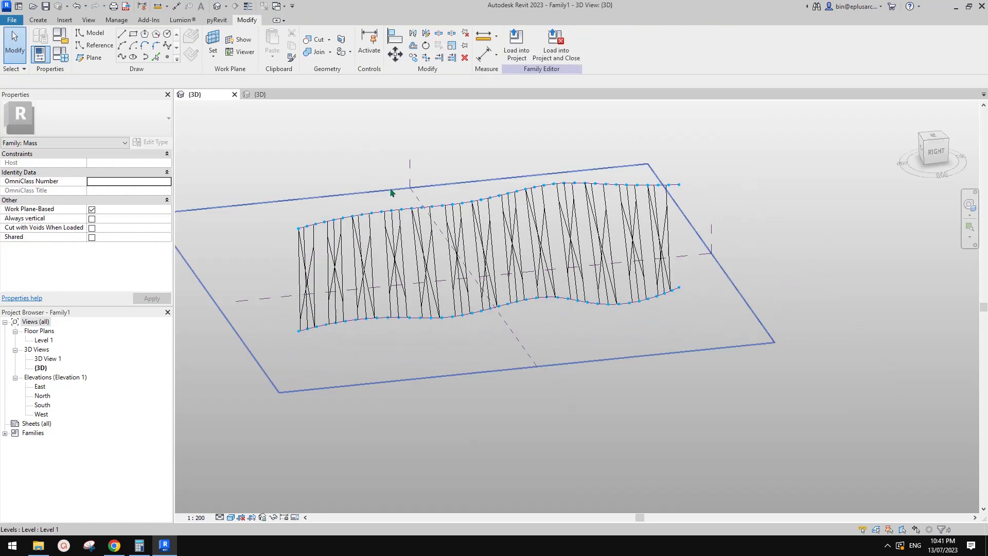
pyautogui.keyDown('shift'); pyautogui.moveTo(479, 311); pyautogui.dragTo(511, 310, button='middle'); pyautogui.keyUp('shift')
pyautogui.scroll(2, 378, 255)
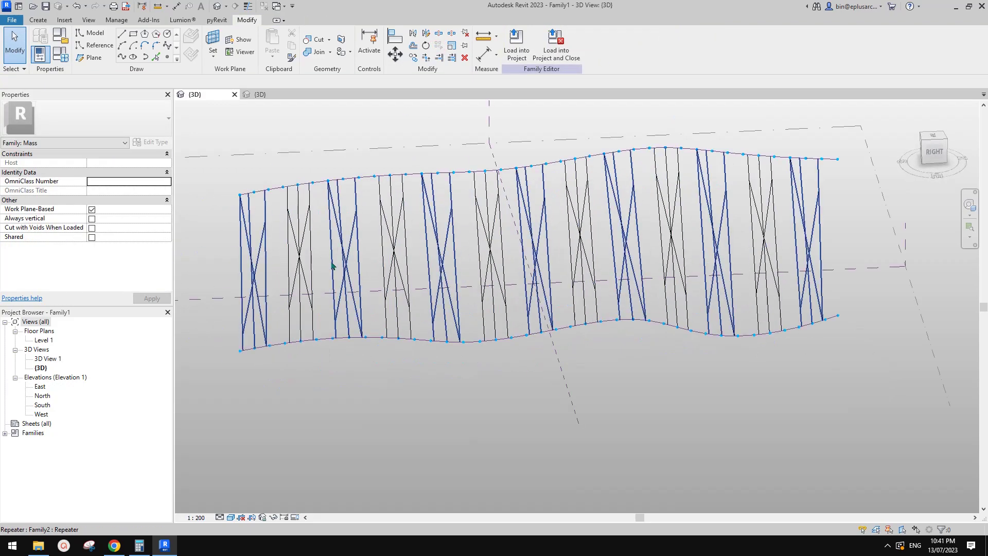
# Step: Remove the repeaters from both alternating component arrays so every component becomes an individual instance
pyautogui.moveTo(331, 266); pyautogui.dragTo(408, 250, button='middle')
pyautogui.click(405, 241)
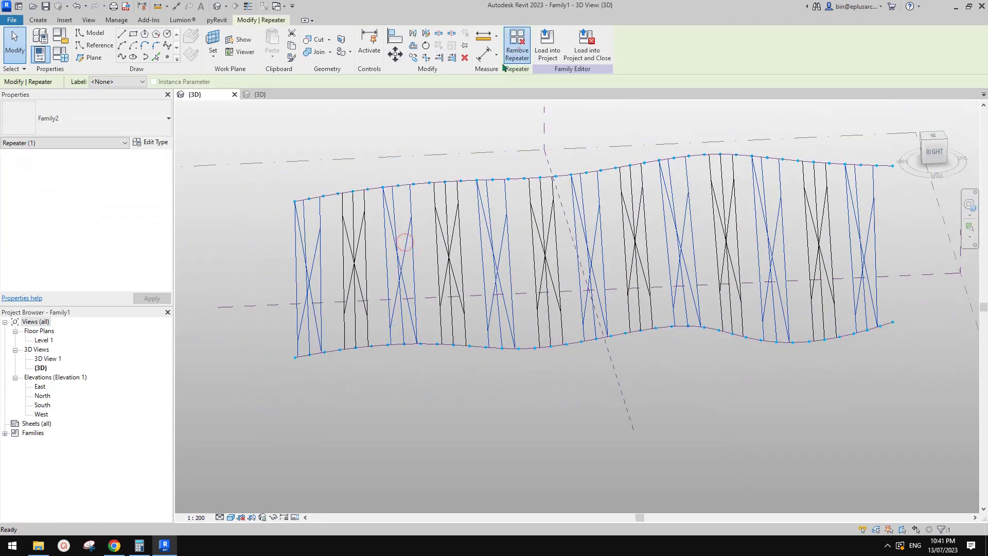
pyautogui.click(517, 46)
pyautogui.scroll(-2, 452, 240)
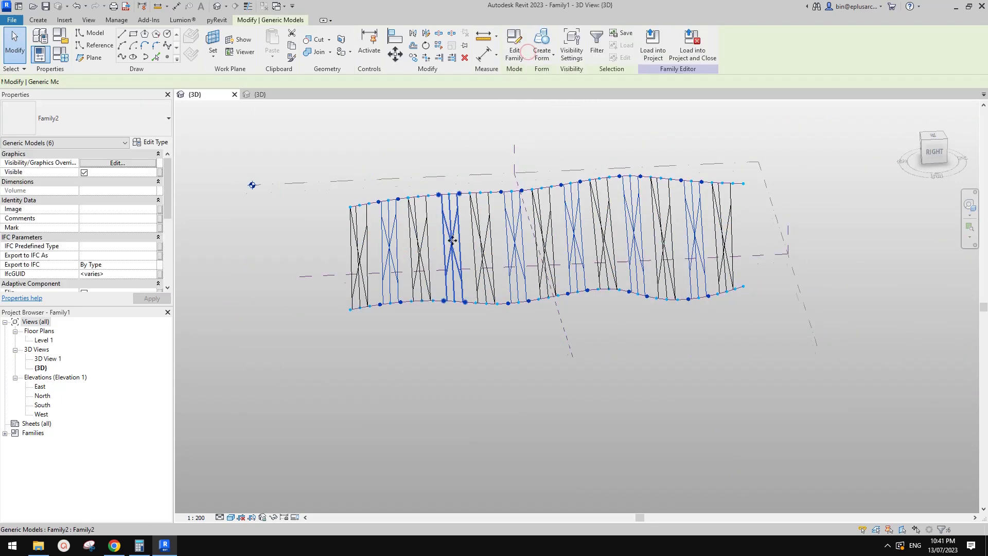
pyautogui.click(452, 241)
pyautogui.keyDown('shift'); pyautogui.moveTo(451, 240); pyautogui.dragTo(482, 284, button='middle'); pyautogui.keyUp('shift')
pyautogui.click(375, 183)
pyautogui.moveTo(334, 150); pyautogui.dragTo(335, 163, button='middle')
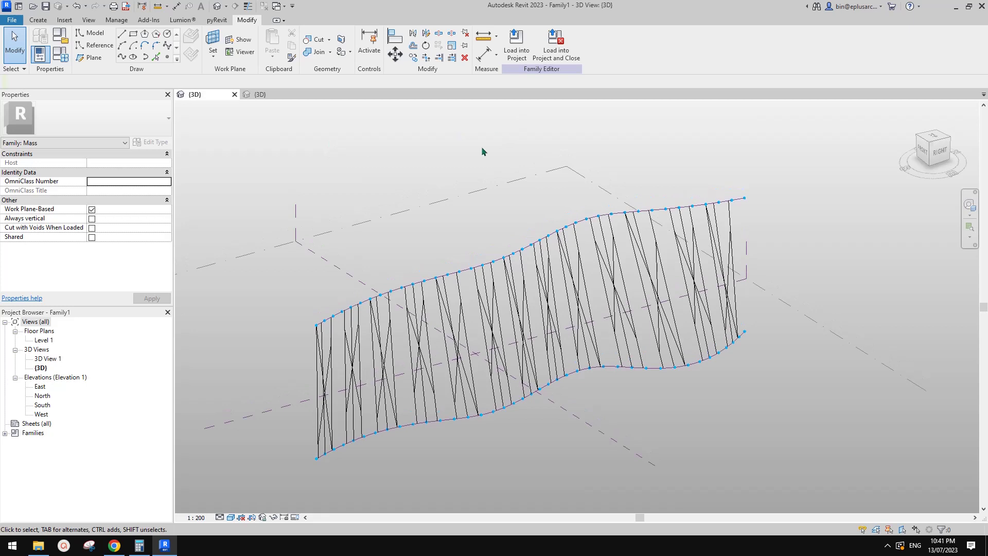
# Step: Launch Dynamo for the current family and start a new workspace with its run mode set to Manual
pyautogui.click(116, 21)
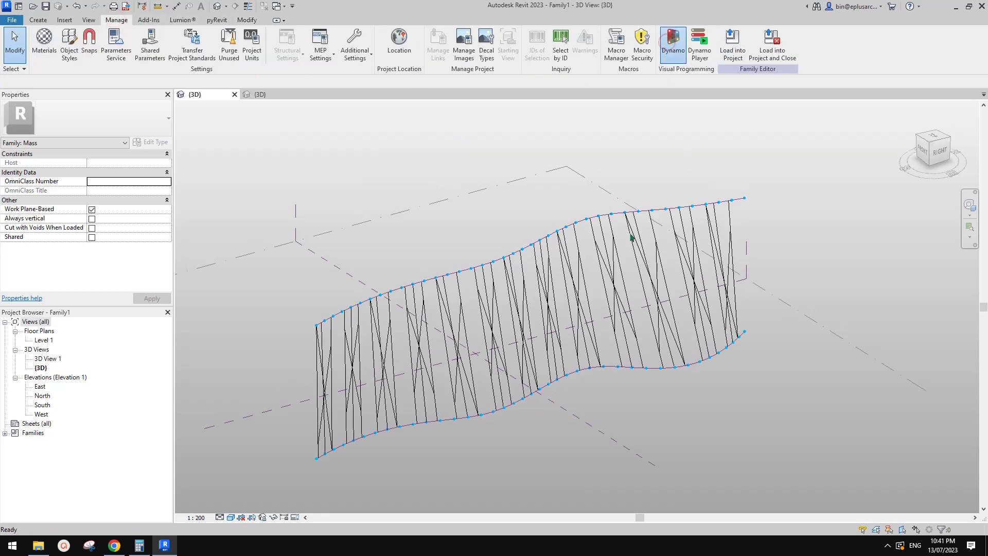
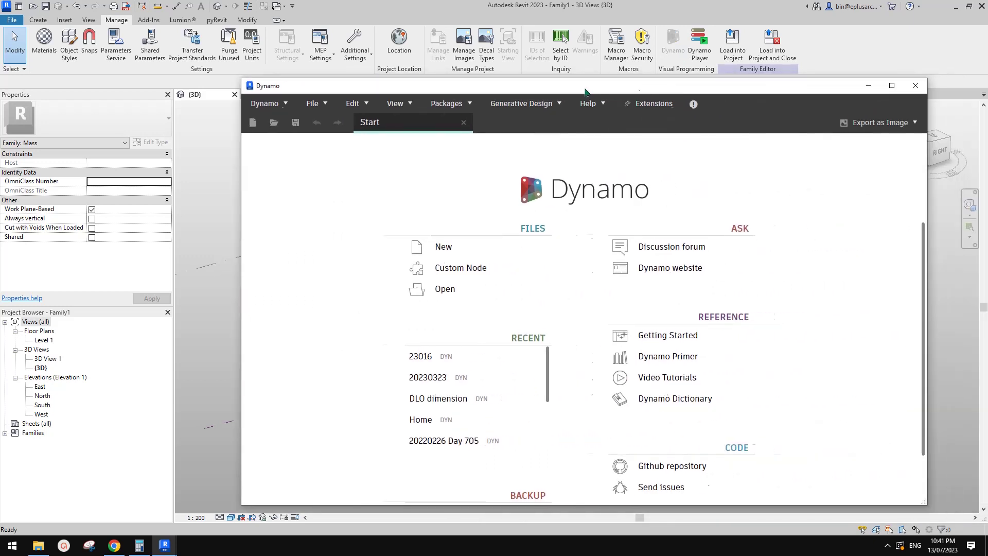
pyautogui.click(391, 221)
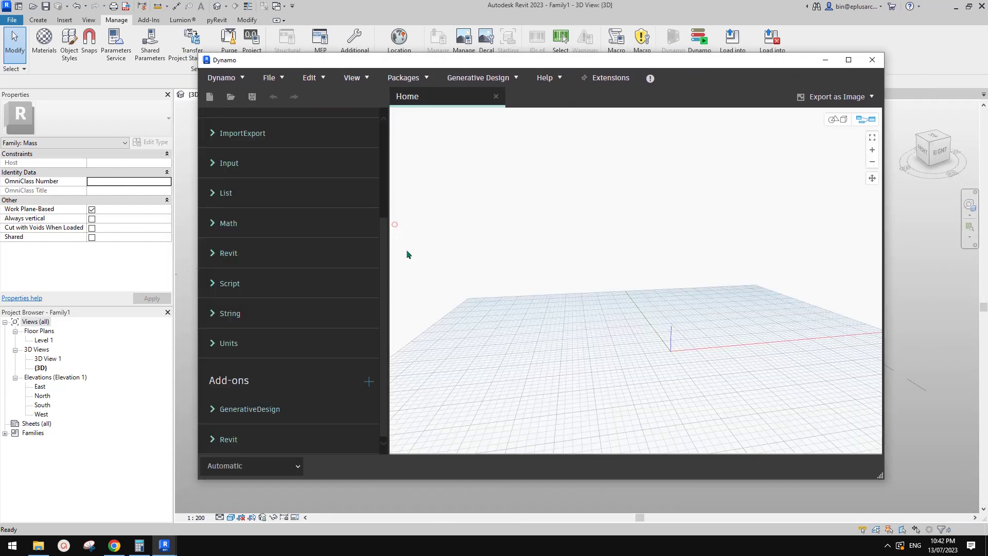
pyautogui.click(242, 466)
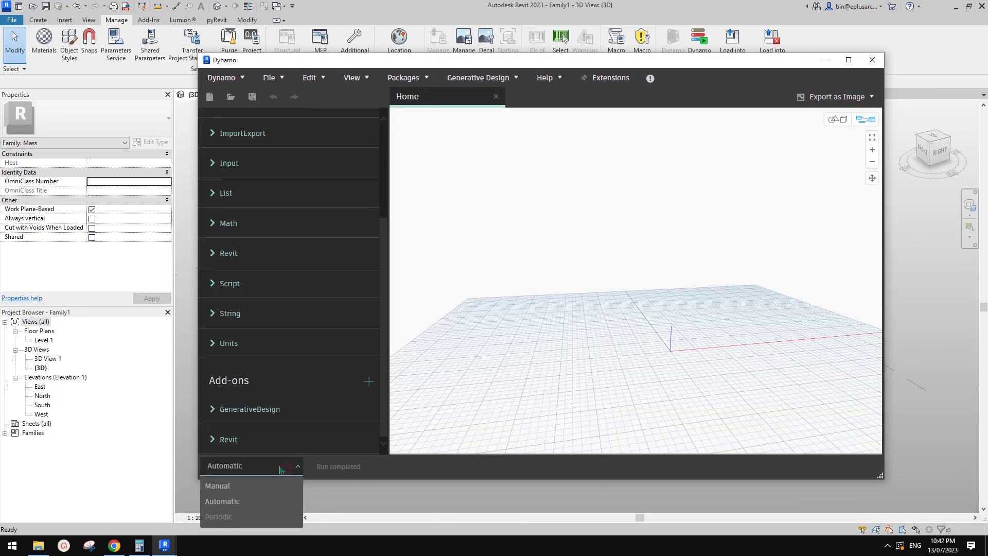
pyautogui.click(227, 487)
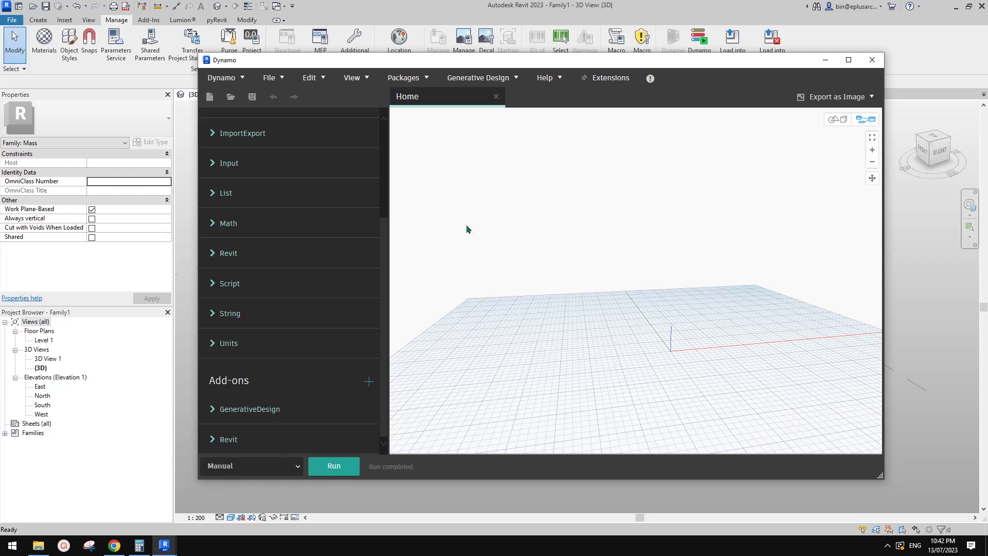
pyautogui.moveTo(498, 66); pyautogui.dragTo(542, 55)
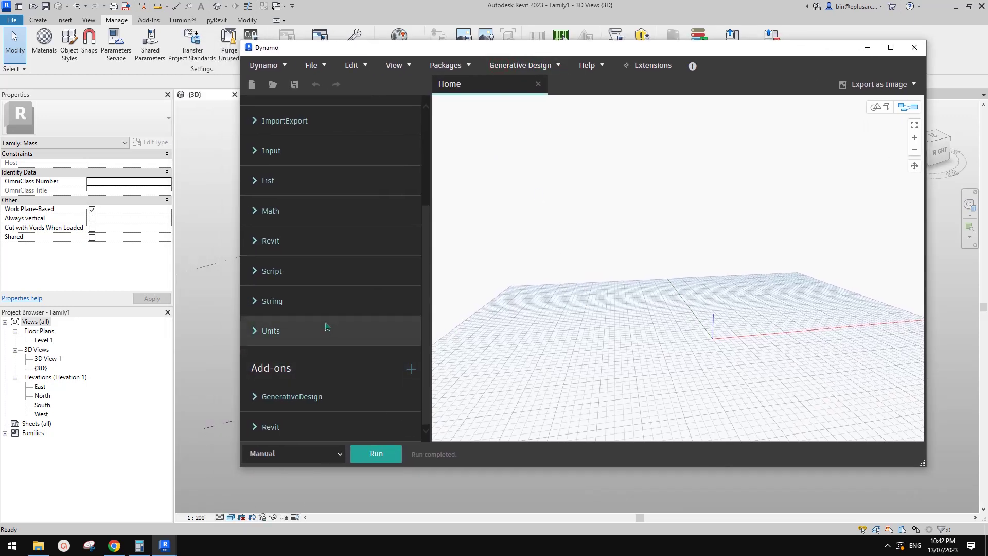
# Step: Add a Family Types node from the Revit selection nodes and set it to Family2:Family2
pyautogui.click(297, 241)
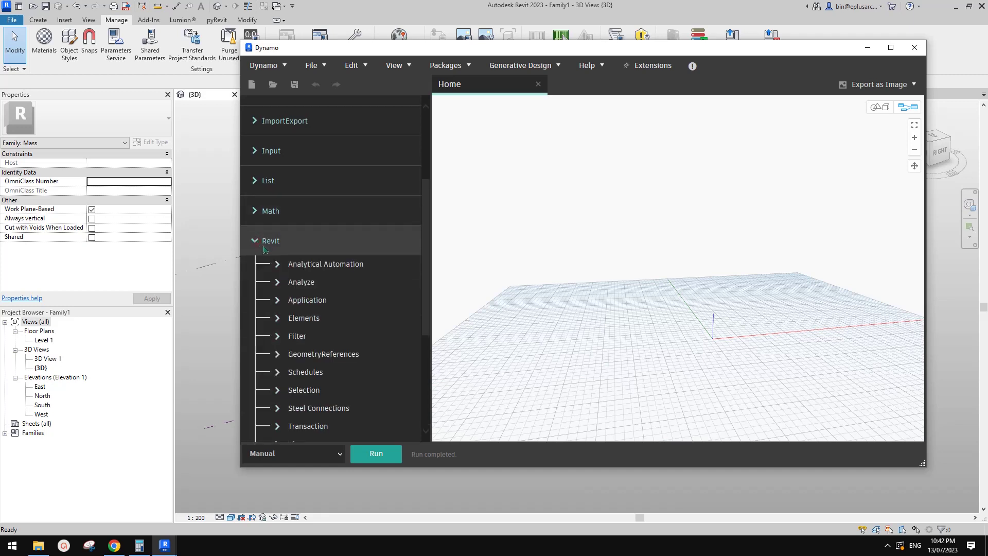
pyautogui.click(304, 238)
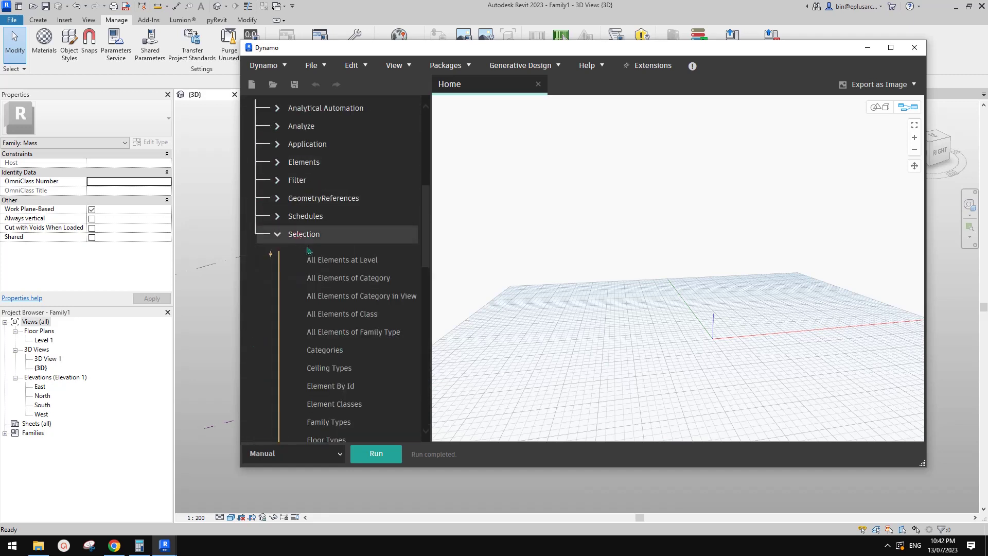
pyautogui.scroll(-2, 353, 319)
pyautogui.click(342, 319)
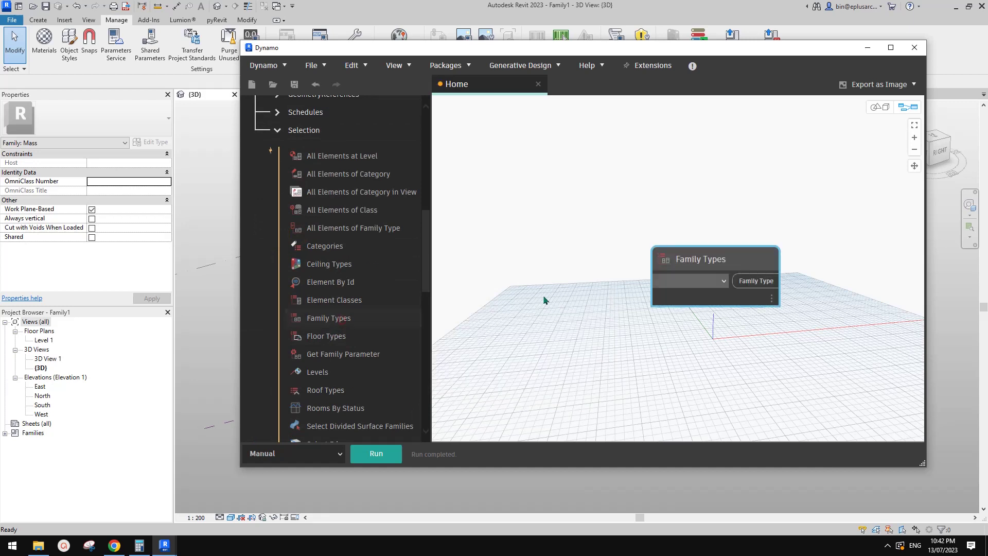
pyautogui.moveTo(719, 262); pyautogui.dragTo(585, 228)
pyautogui.click(589, 247)
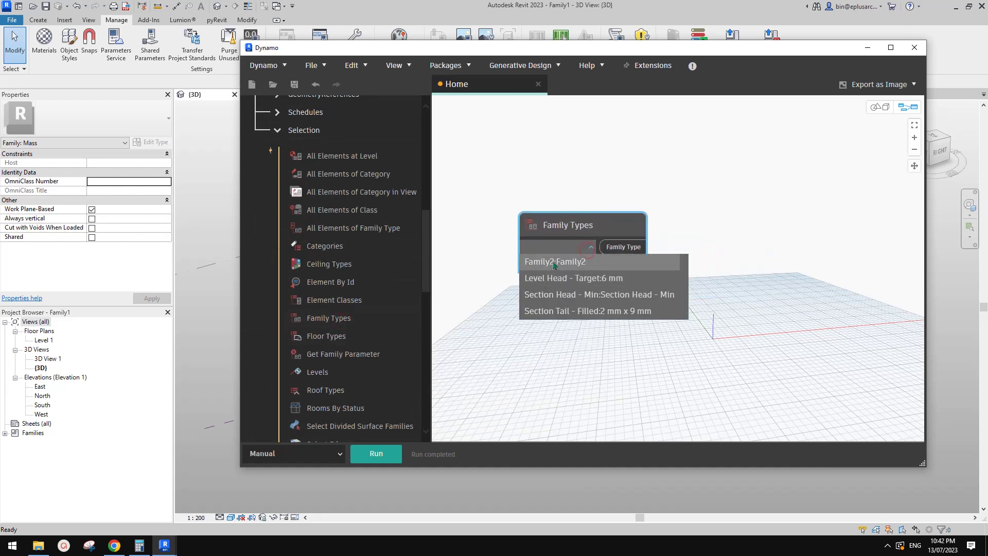
pyautogui.click(575, 262)
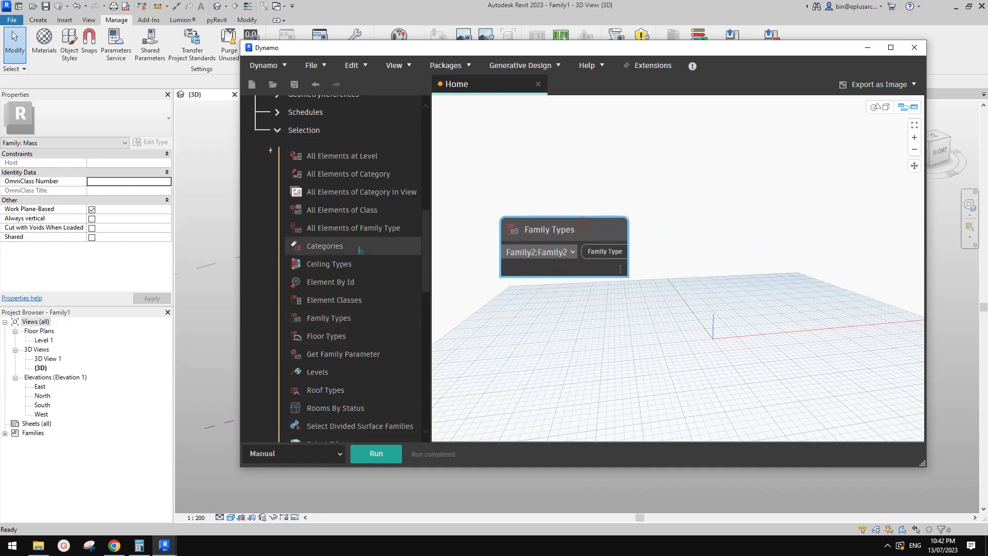
# Step: Add an All Elements of Family Type node fed by the Family2 family type and run the graph
pyautogui.click(355, 228)
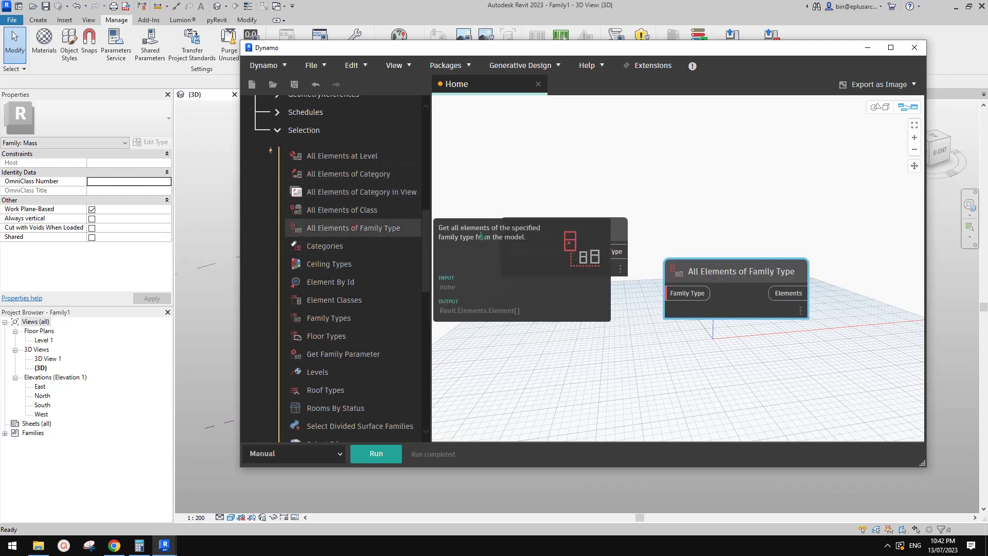
pyautogui.moveTo(729, 269); pyautogui.dragTo(727, 220)
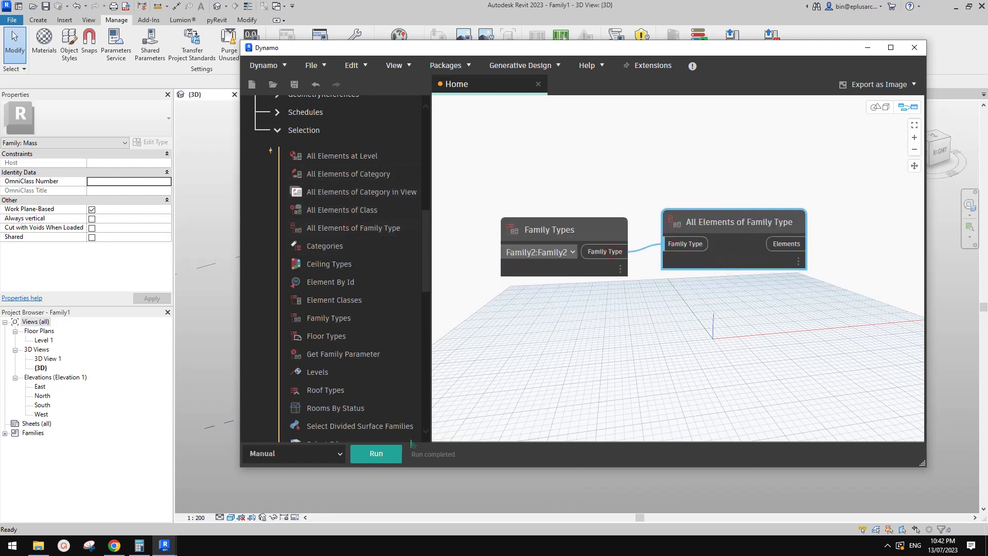
pyautogui.click(380, 453)
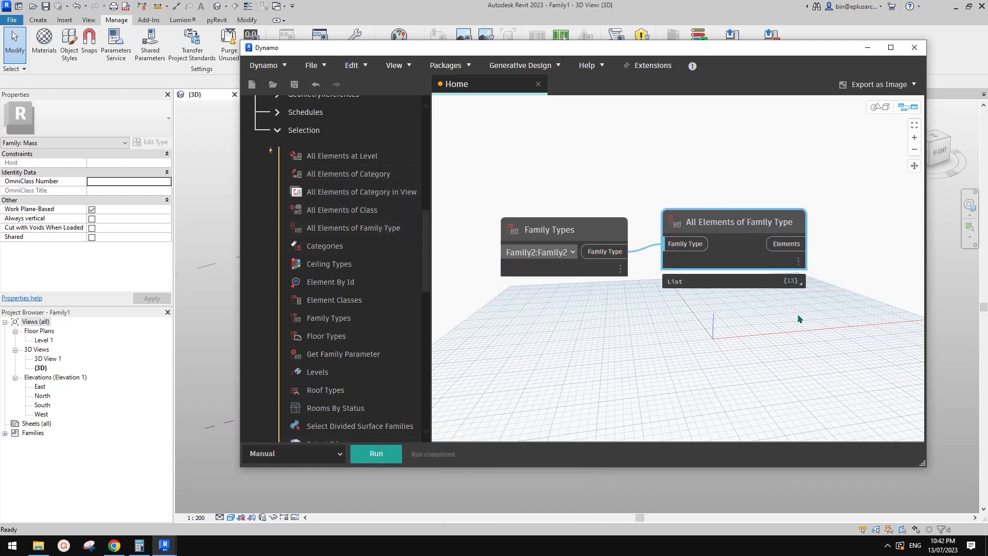
pyautogui.click(798, 261)
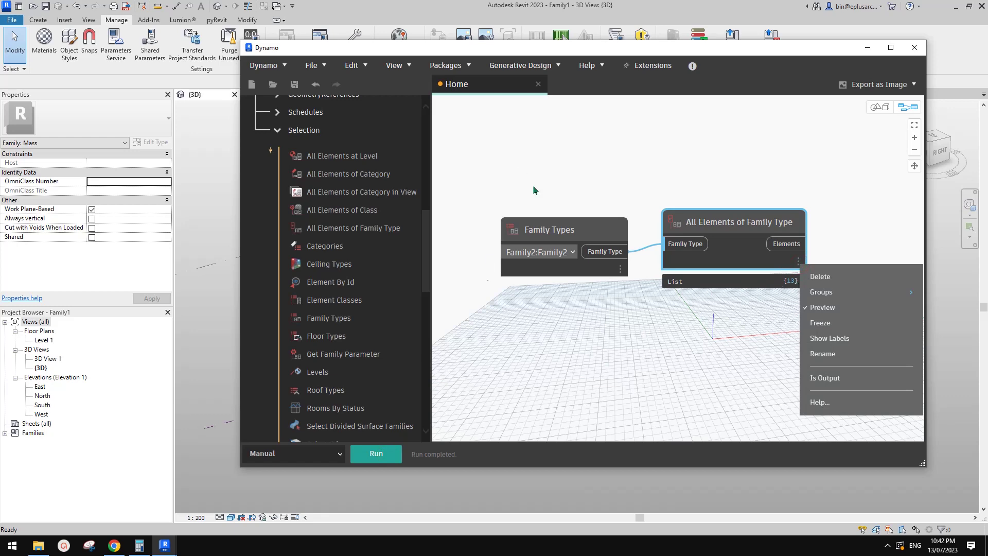
pyautogui.click(590, 52)
pyautogui.moveTo(599, 47); pyautogui.dragTo(561, 21)
pyautogui.moveTo(579, 318); pyautogui.dragTo(536, 322, button='middle')
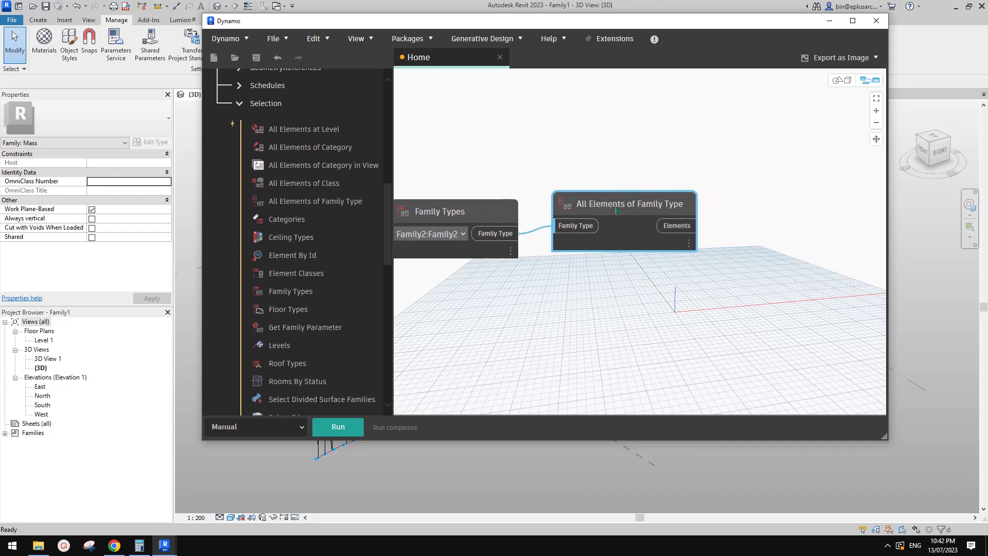
pyautogui.rightClick(542, 133)
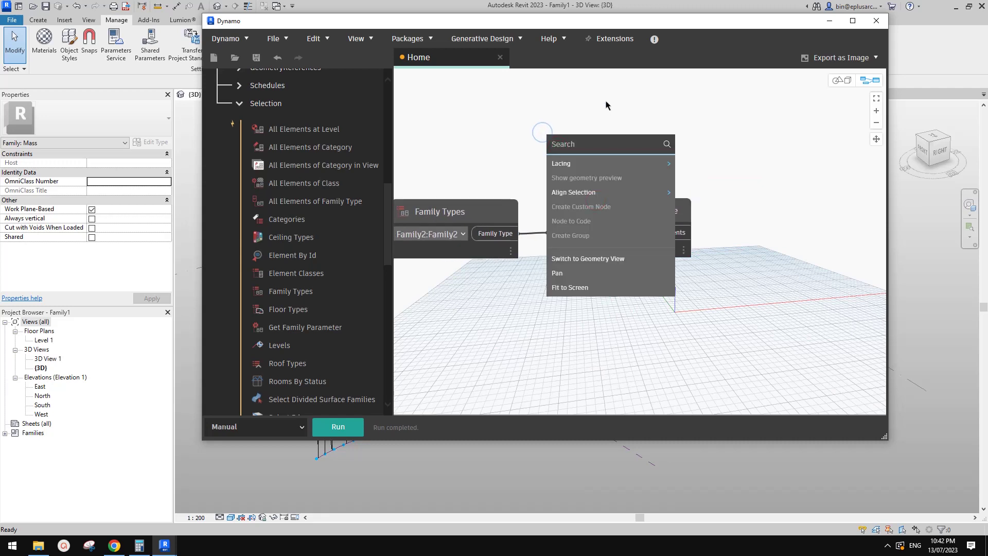
pyautogui.write('set')
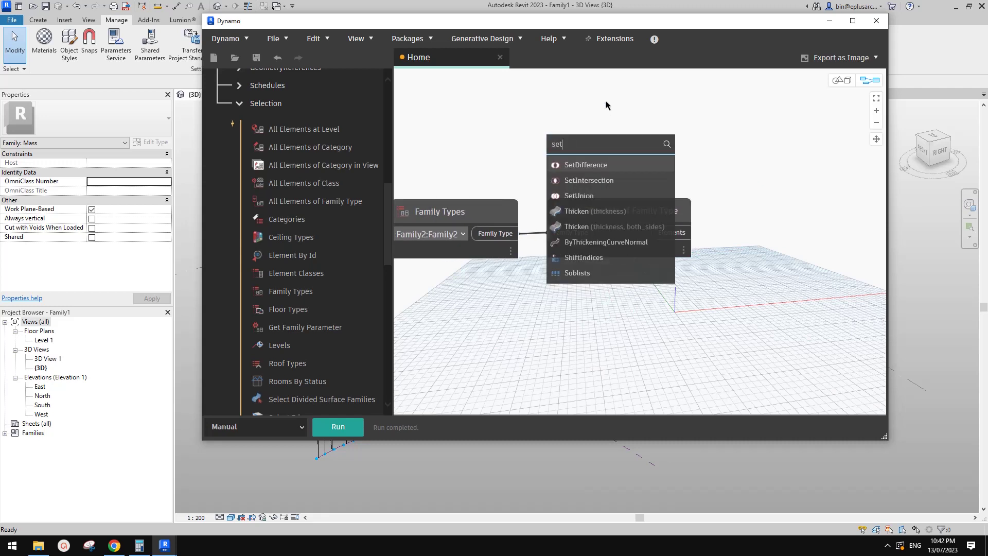
pyautogui.write('parameter')
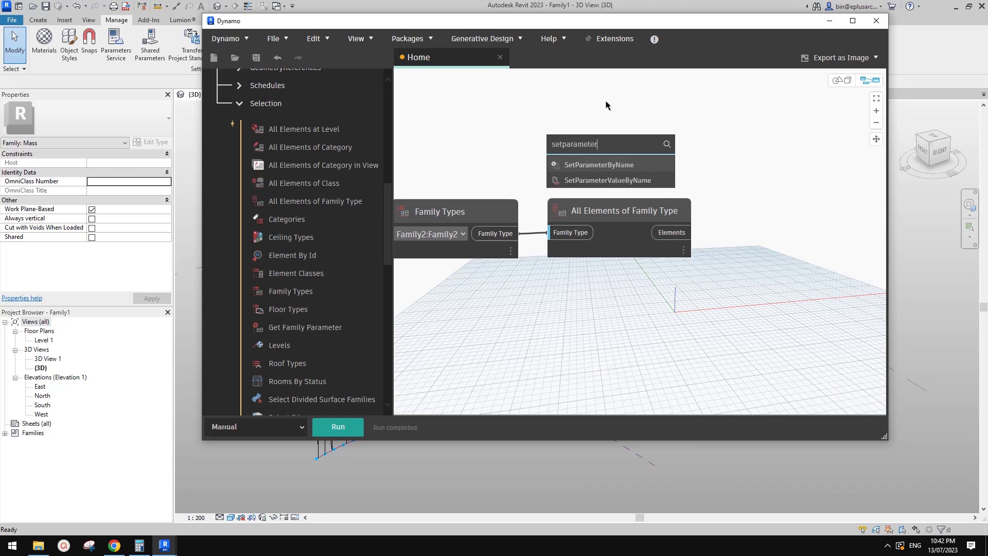
pyautogui.click(620, 180)
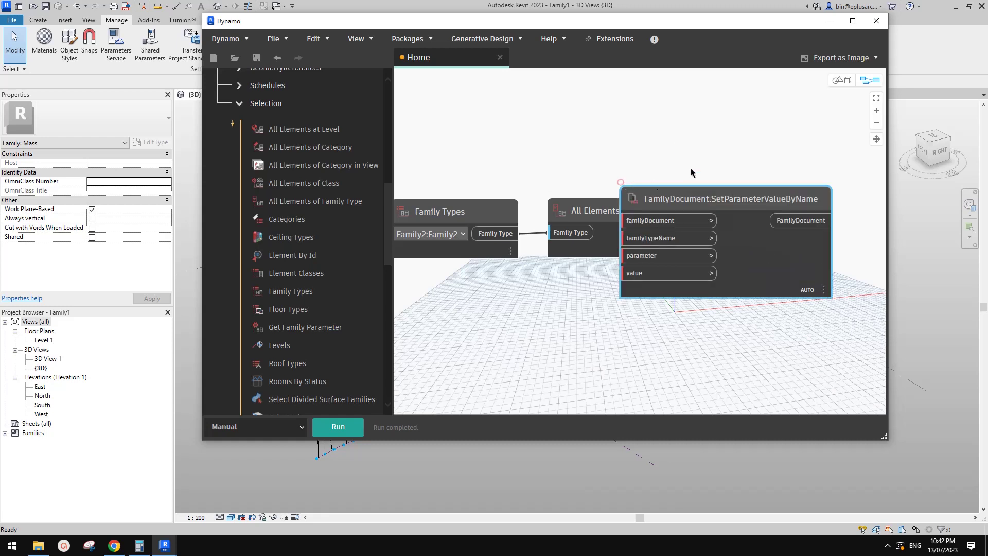
pyautogui.press('Delete')
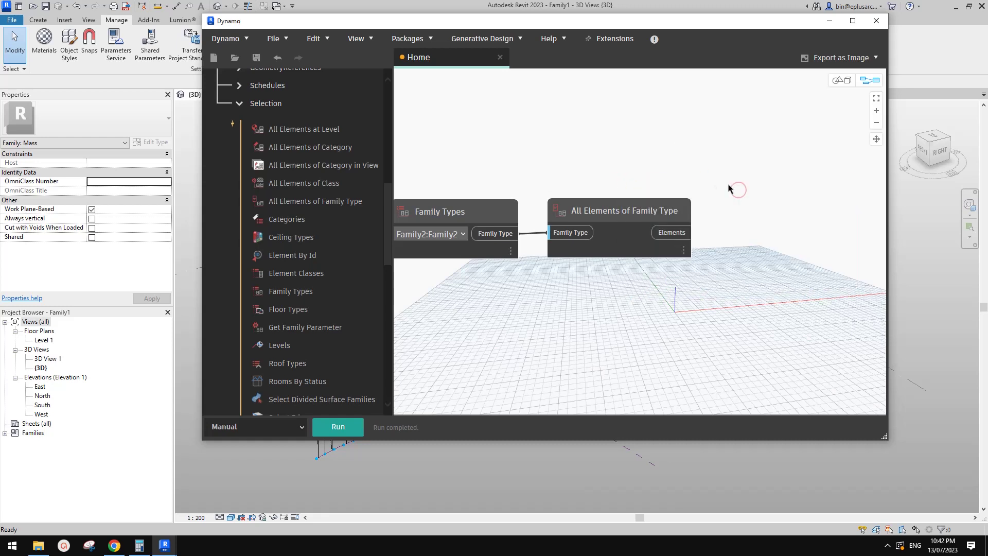
# Step: Add an Element.SetParameterByName node and place it beside the All Elements of Family Type node
pyautogui.doubleClick(586, 146)
pyautogui.write('setparamet')
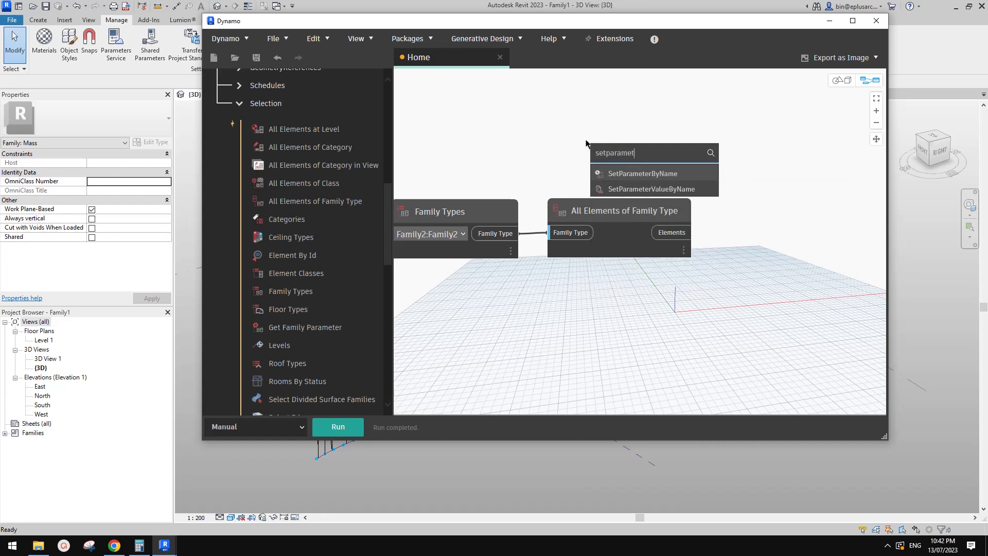
pyautogui.click(643, 176)
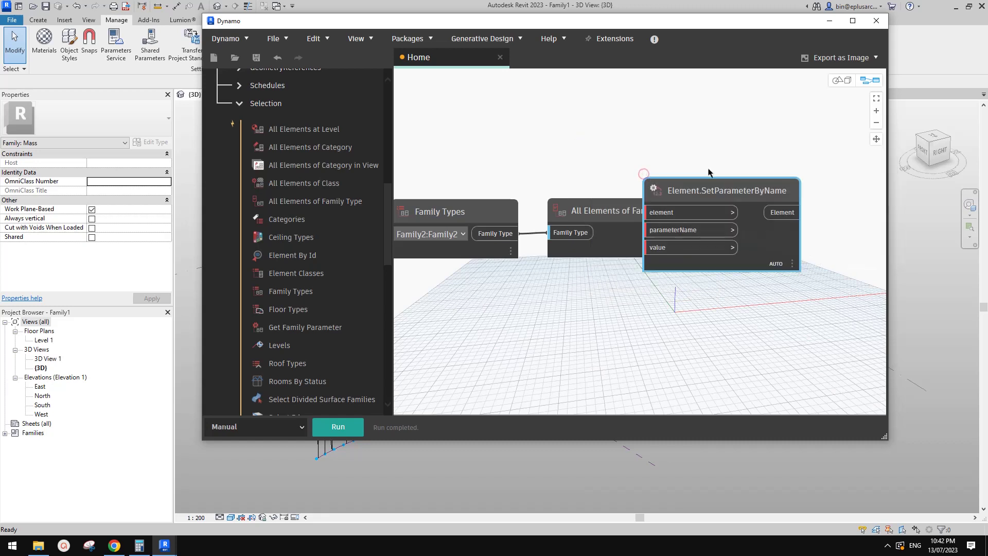
pyautogui.moveTo(738, 166); pyautogui.dragTo(628, 163, button='middle')
pyautogui.moveTo(639, 181); pyautogui.dragTo(725, 160)
pyautogui.moveTo(658, 180); pyautogui.dragTo(675, 191)
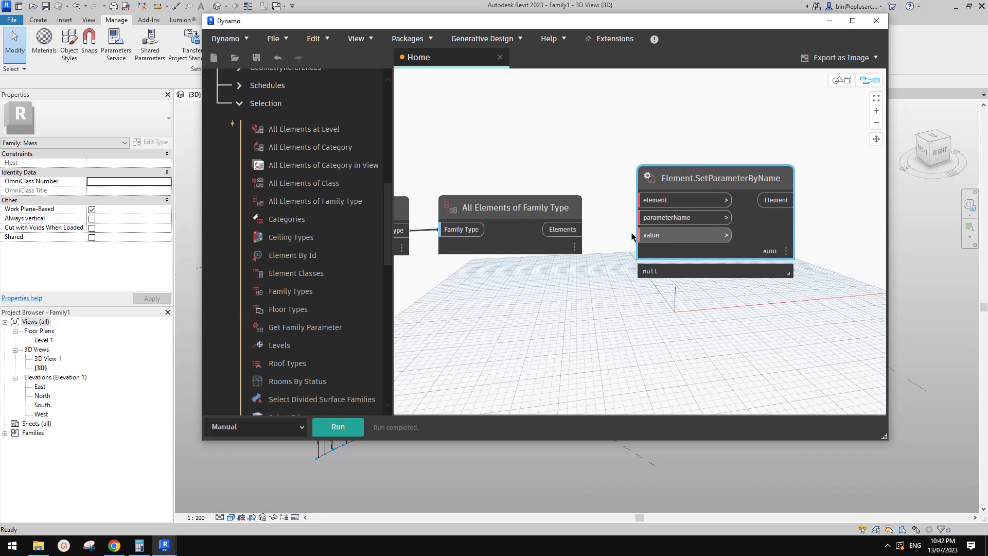
# Step: Connect the collected Elements output to the element input of Element.SetParameterByName and align the node with the others
pyautogui.moveTo(661, 201); pyautogui.dragTo(745, 175, button='middle')
pyautogui.moveTo(746, 175); pyautogui.dragTo(664, 204)
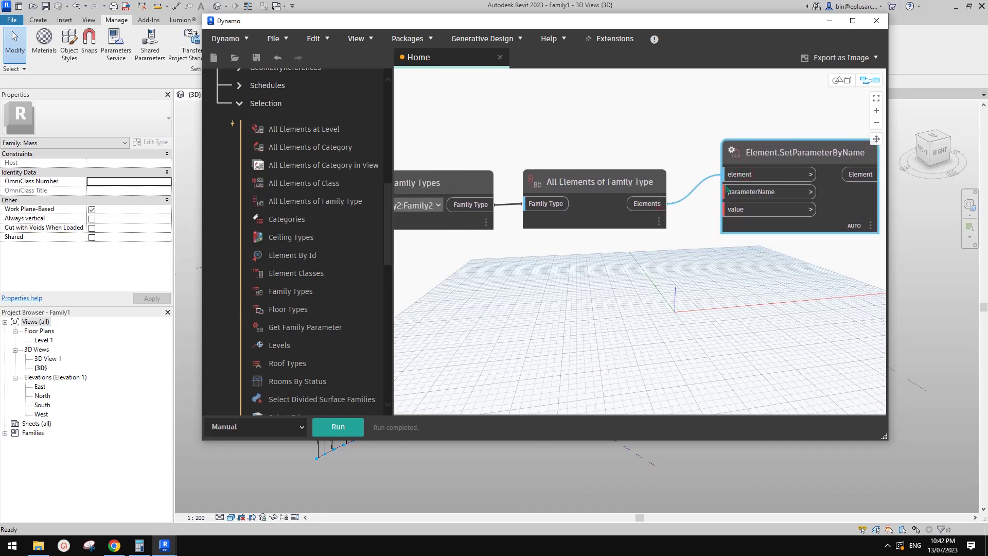
pyautogui.moveTo(755, 156); pyautogui.dragTo(766, 181)
pyautogui.scroll(-2, 669, 283)
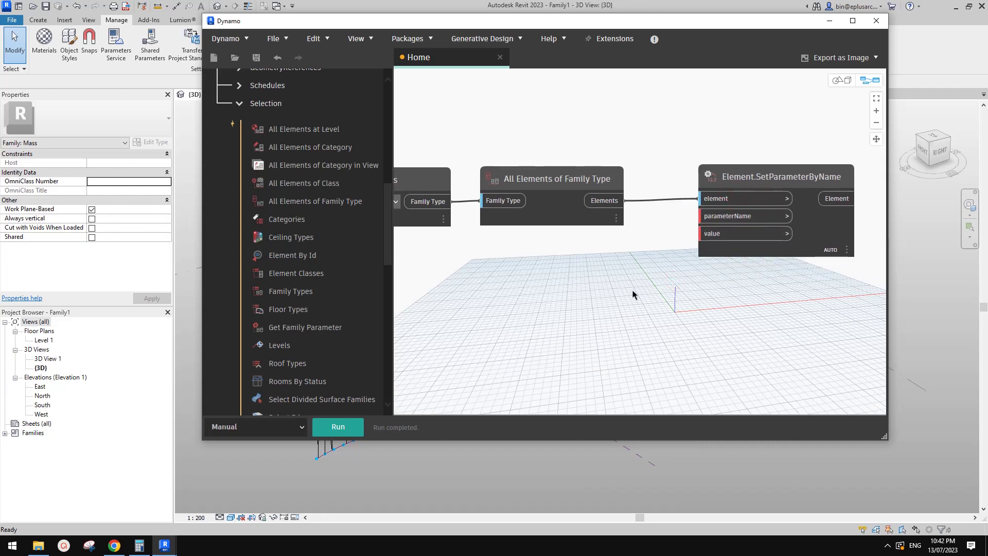
pyautogui.scroll(-2, 657, 278)
pyautogui.moveTo(657, 278); pyautogui.dragTo(650, 281, button='middle')
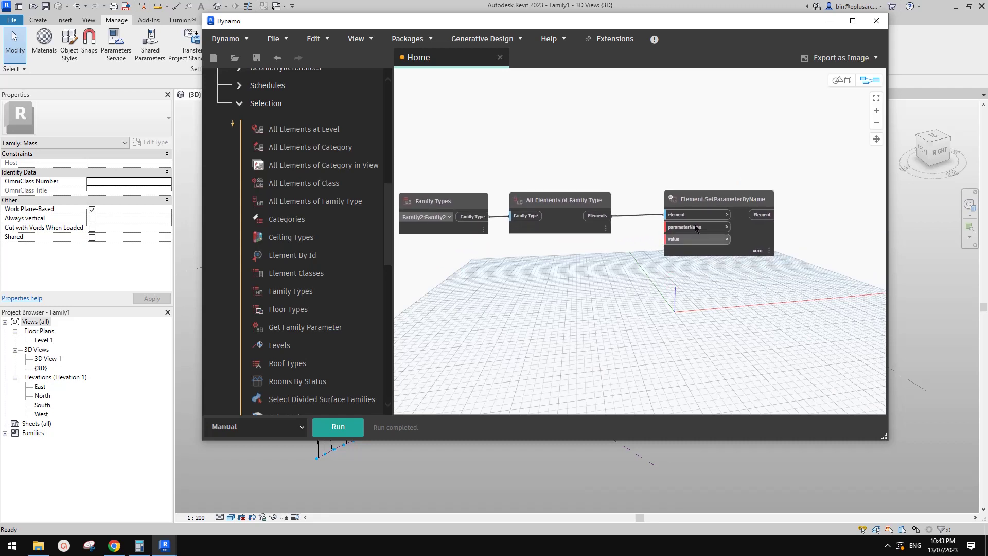
pyautogui.moveTo(701, 202)
pyautogui.mouseDown()
pyautogui.moveTo(713, 198)
pyautogui.moveTo(702, 196)
pyautogui.mouseUp()
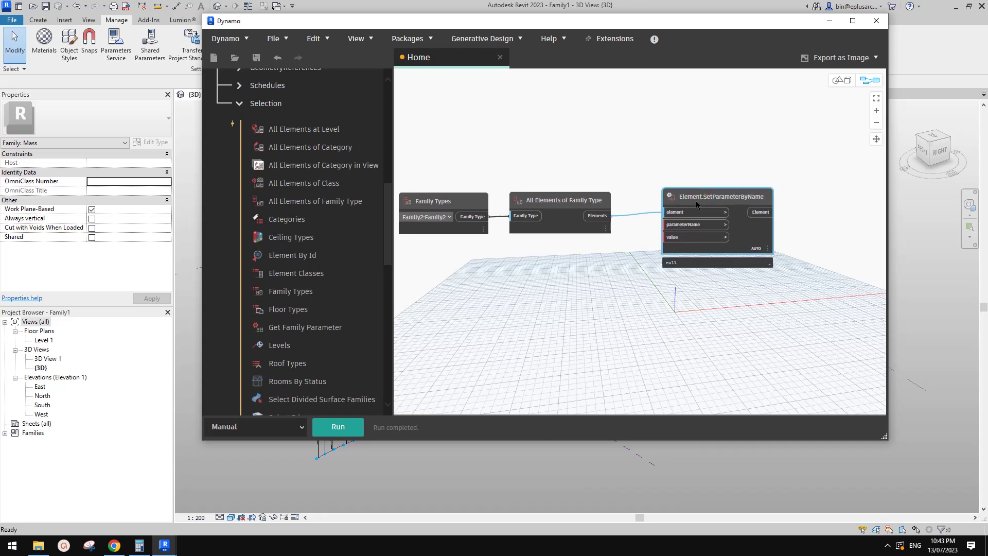
pyautogui.scroll(1, 584, 351)
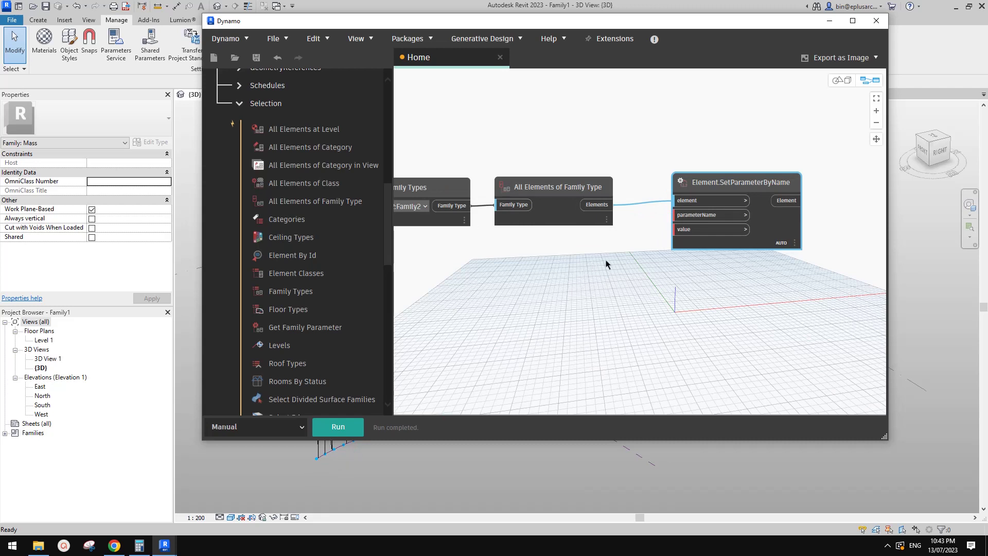
pyautogui.click(627, 267)
pyautogui.doubleClick(551, 271)
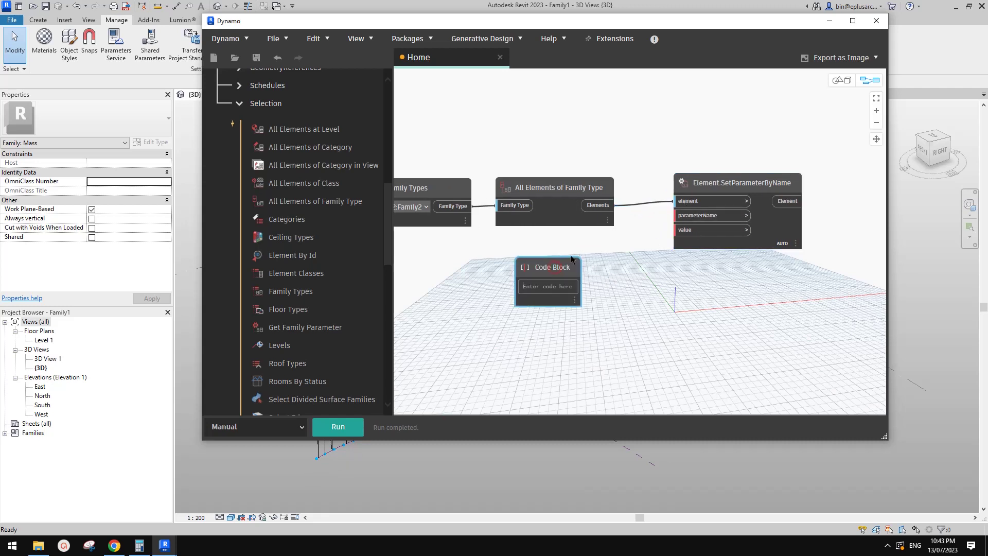
pyautogui.moveTo(554, 269); pyautogui.dragTo(567, 262)
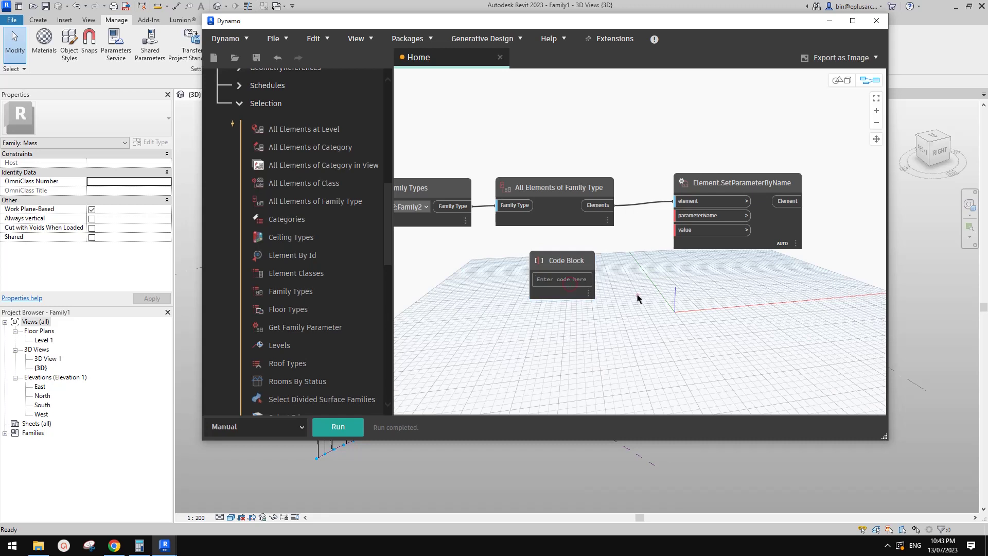
pyautogui.doubleClick(635, 316)
pyautogui.press('Delete')
pyautogui.click(561, 259)
pyautogui.press('Delete')
# Step: Place a Code Block below the All Elements of Family Type node and enter "a1"; as its first line
pyautogui.doubleClick(577, 276)
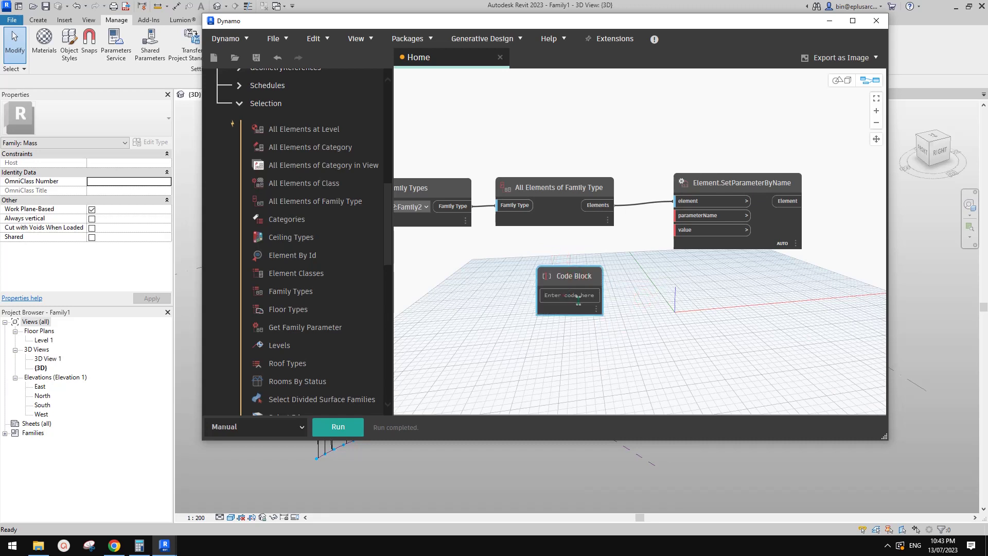
pyautogui.write('"a1";')
pyautogui.press('Return')
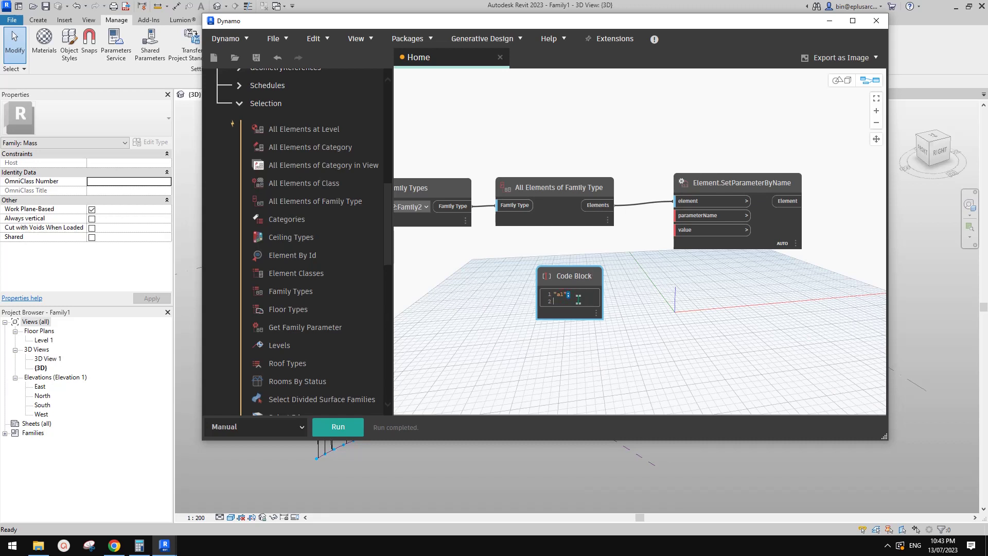
pyautogui.moveTo(577, 294); pyautogui.dragTo(552, 292)
pyautogui.hotkey('ctrl', 'c')
pyautogui.click(568, 306)
pyautogui.click(578, 297)
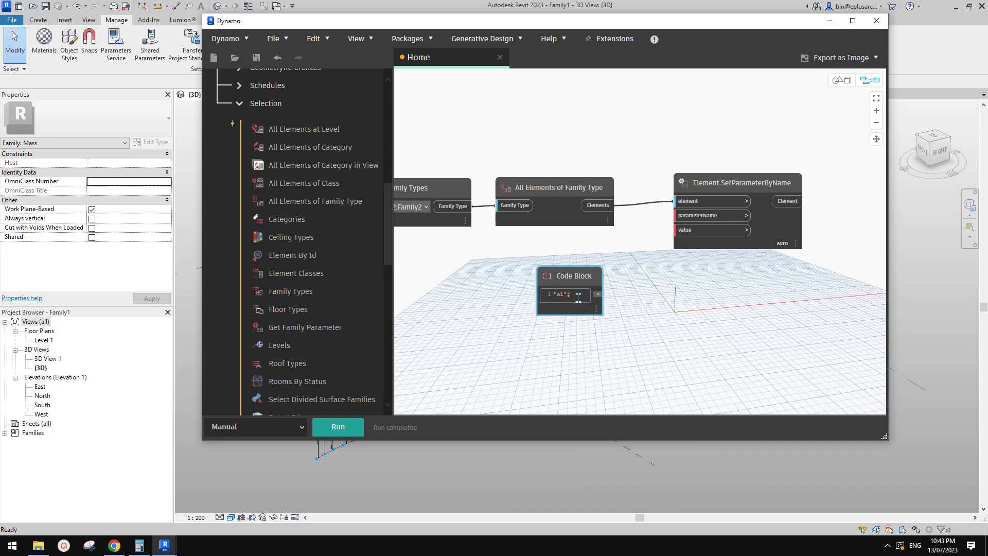
# Step: Duplicate the "a1"; line three times on new lines in the Code Block
pyautogui.click(580, 297)
pyautogui.press('Return')
pyautogui.hotkey('ctrl', 'v')
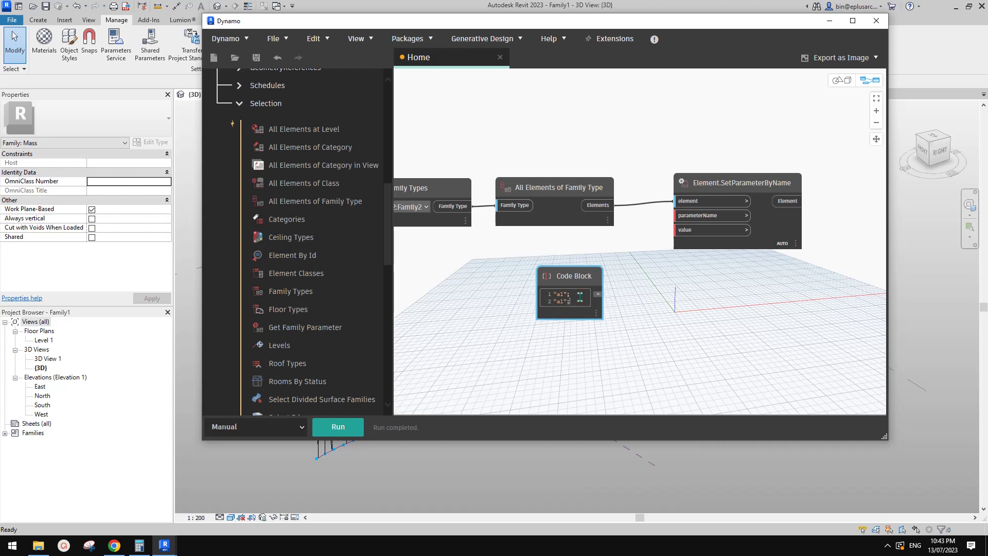
pyautogui.press('Return')
pyautogui.hotkey('ctrl', 'v')
pyautogui.press('Return')
pyautogui.hotkey('ctrl', 'v')
pyautogui.press('Return')
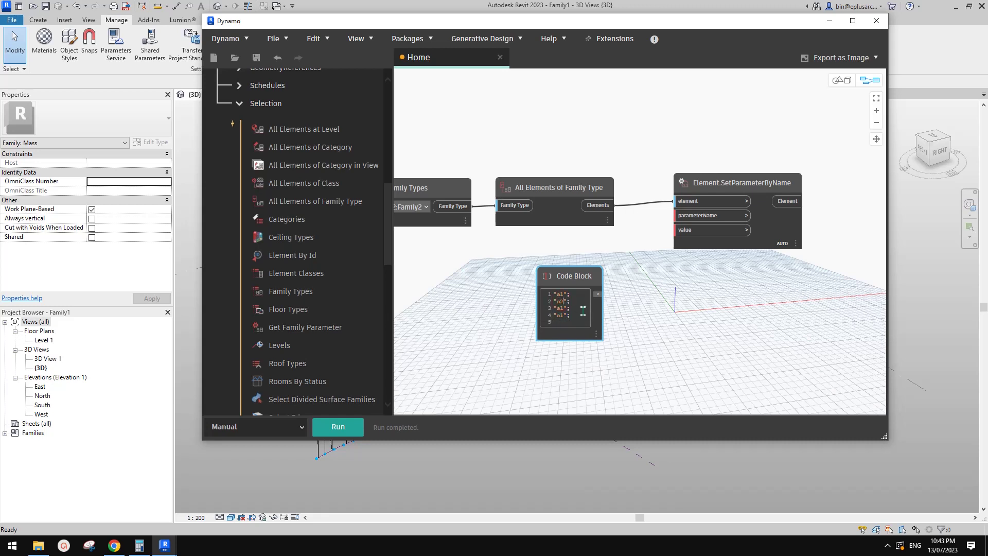
# Step: Change the three duplicated strings in the Code Block to "a2", "b1" and "b2"
pyautogui.press('Delete')
pyautogui.write('b')
pyautogui.press('Down')
pyautogui.scroll(3, 576, 303)
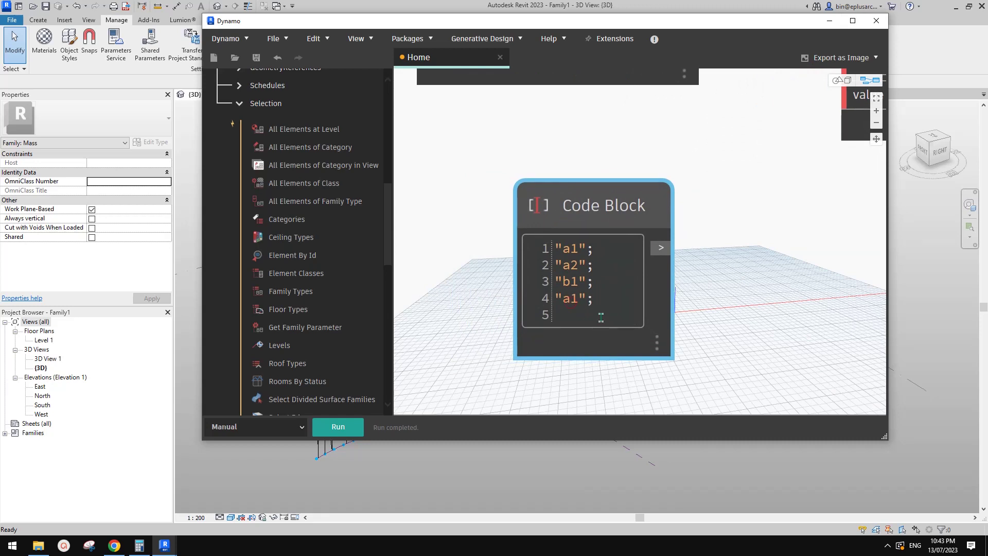
pyautogui.press('BackSpace')
pyautogui.write('b2')
# Step: Duplicate the four Code Block lines and change the copies to "c1", "c2", "d1" and "d2"
pyautogui.moveTo(604, 303); pyautogui.dragTo(544, 241)
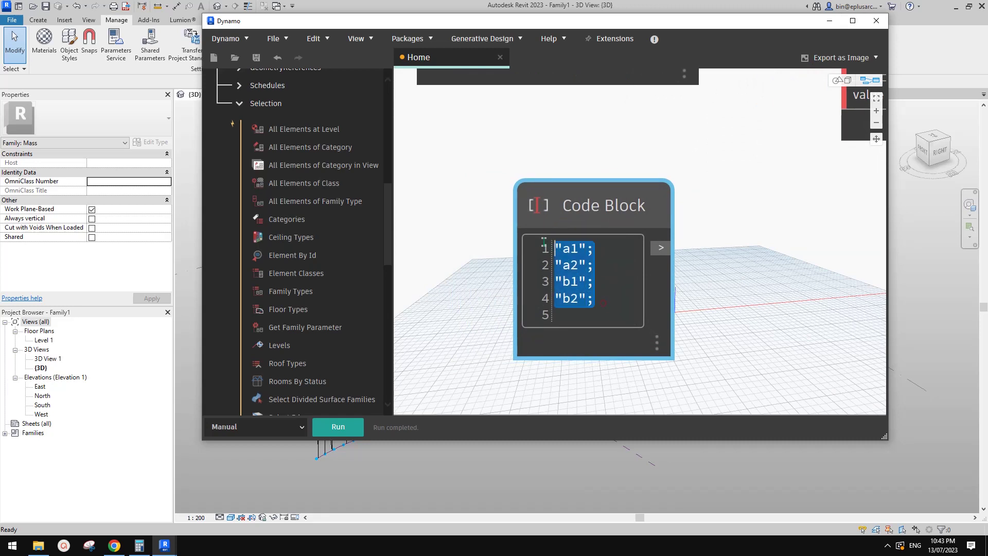
pyautogui.hotkey('ctrl', 'c')
pyautogui.click(563, 311)
pyautogui.hotkey('ctrl', 'v')
pyautogui.click(571, 315)
pyautogui.press('BackSpace')
pyautogui.write('c')
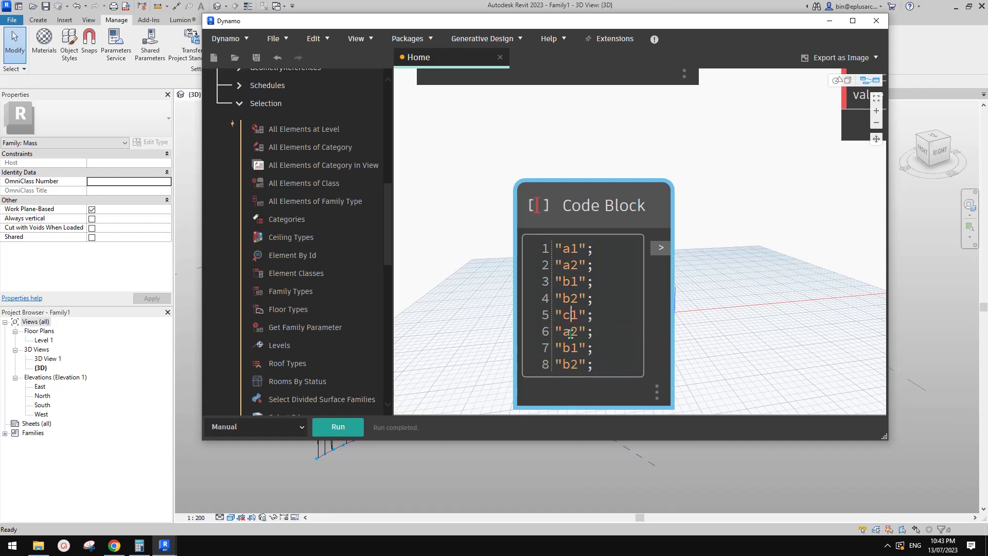
pyautogui.moveTo(571, 332); pyautogui.dragTo(533, 346)
pyautogui.write('cd')
pyautogui.write('d')
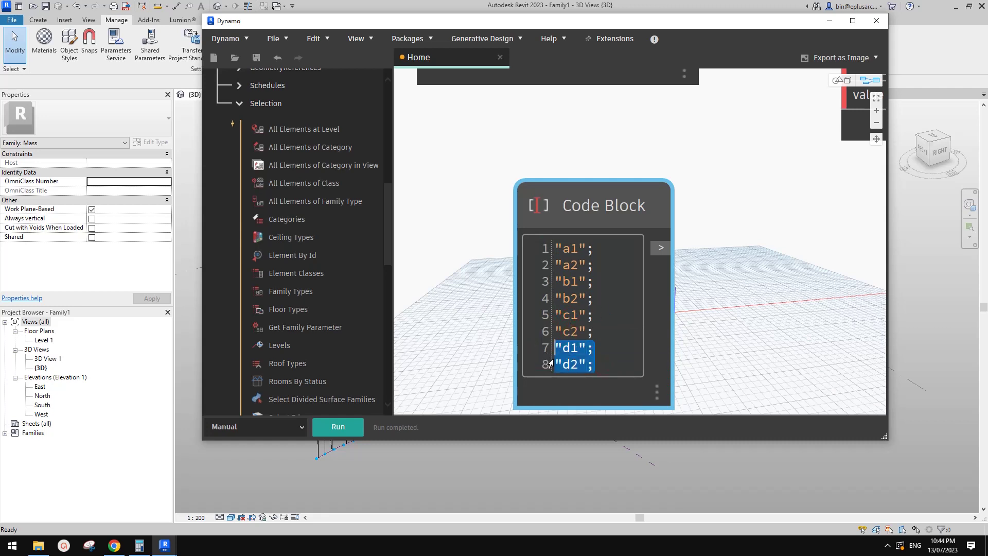
pyautogui.click(595, 363)
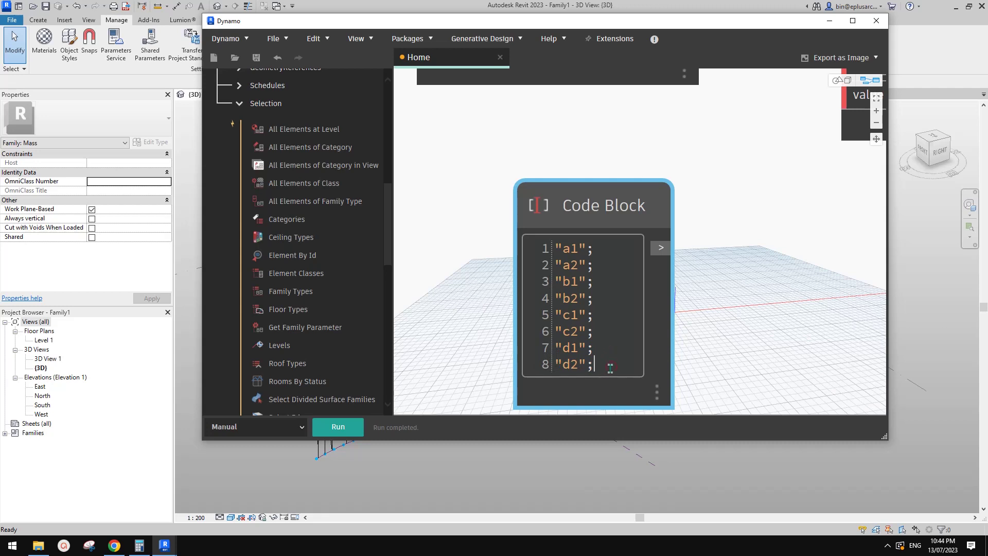
# Step: Append copies of the two d lines as "e1"; and "e2"; and finish editing the Code Block
pyautogui.hotkey('ctrl', 'v')
pyautogui.click(597, 361)
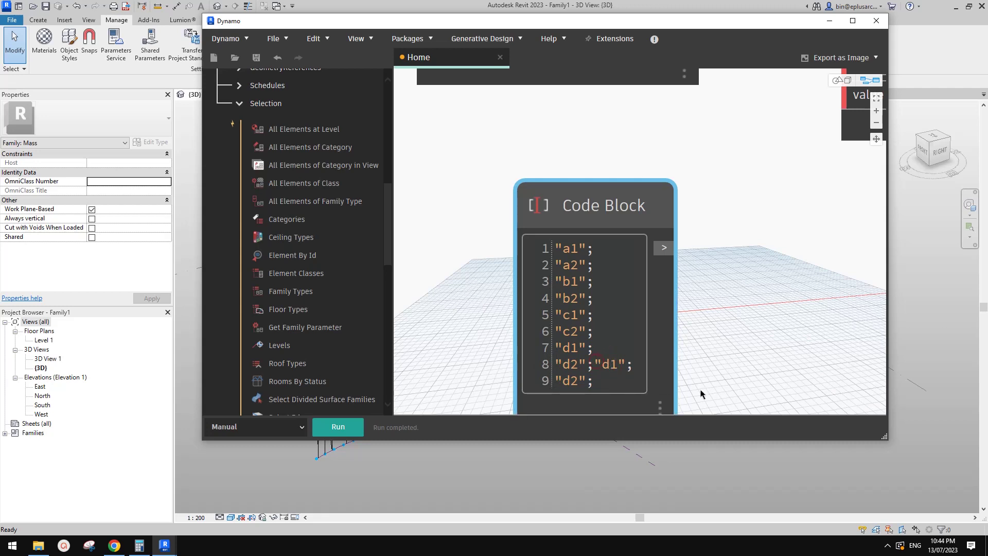
pyautogui.press('Return')
pyautogui.moveTo(571, 381); pyautogui.dragTo(564, 398)
pyautogui.write('e')
pyautogui.write('e')
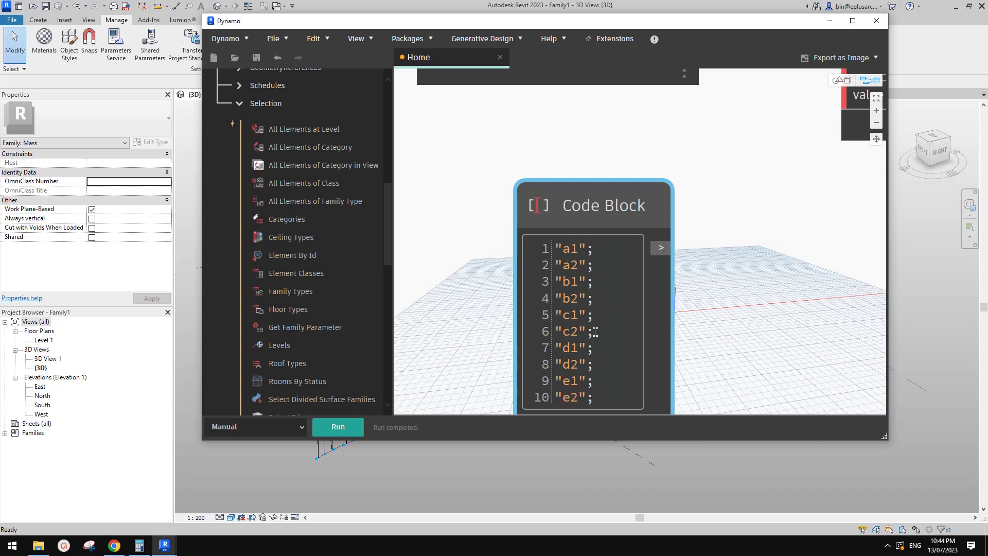
pyautogui.moveTo(621, 198); pyautogui.dragTo(590, 154)
pyautogui.click(794, 200)
# Step: Move the finished Code Block into place beneath the All Elements of Family Type node
pyautogui.scroll(-6, 702, 270)
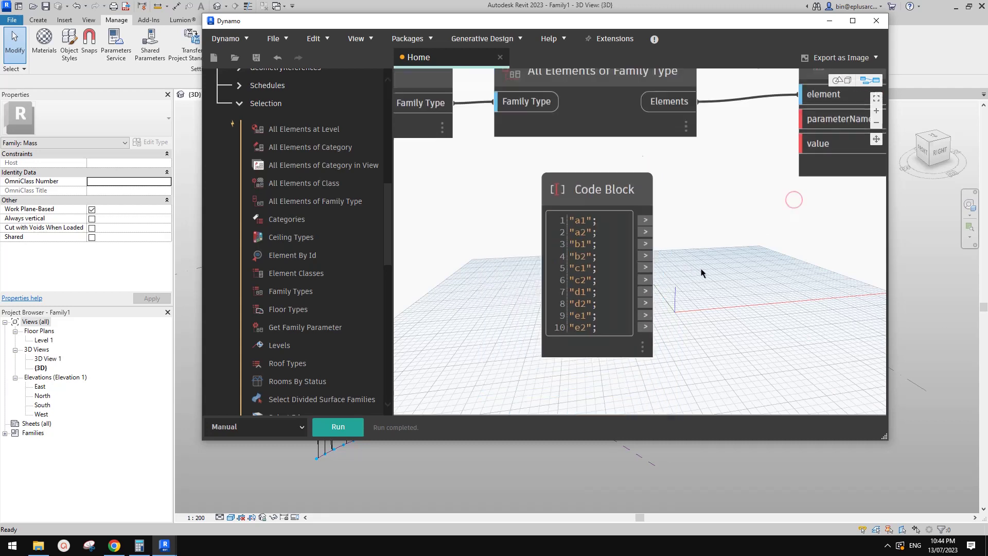
pyautogui.moveTo(739, 243); pyautogui.dragTo(703, 265, button='middle')
pyautogui.scroll(3, 704, 262)
pyautogui.moveTo(590, 238); pyautogui.dragTo(635, 234)
pyautogui.moveTo(690, 226); pyautogui.dragTo(661, 231, button='middle')
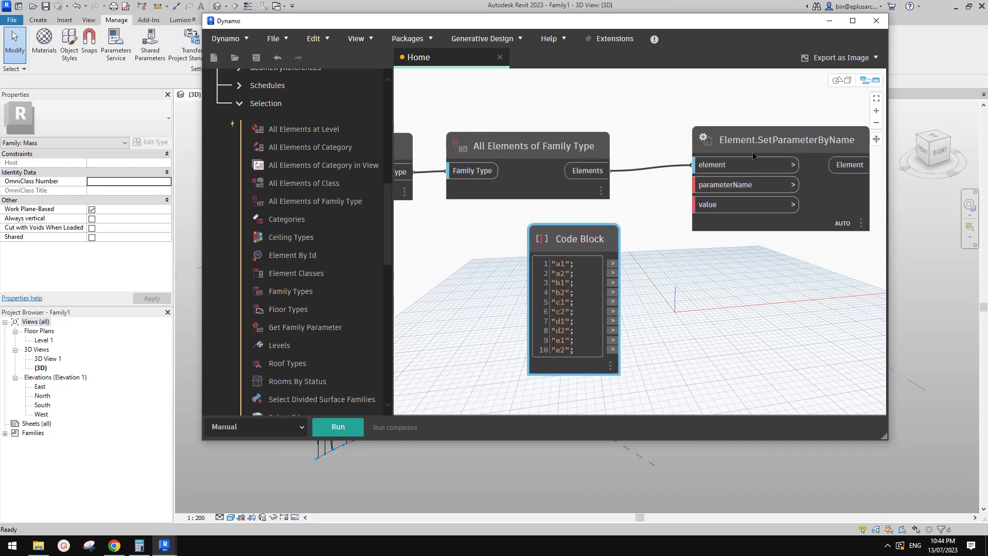
pyautogui.moveTo(713, 285); pyautogui.dragTo(652, 278, button='middle')
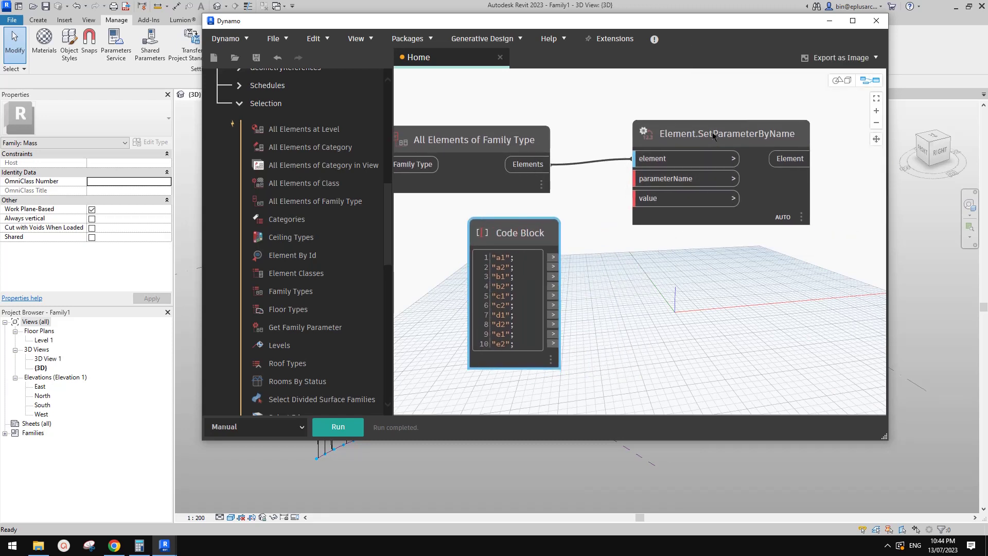
# Step: Duplicate the connected Element.SetParameterByName node until there are ten in total
pyautogui.click(701, 137)
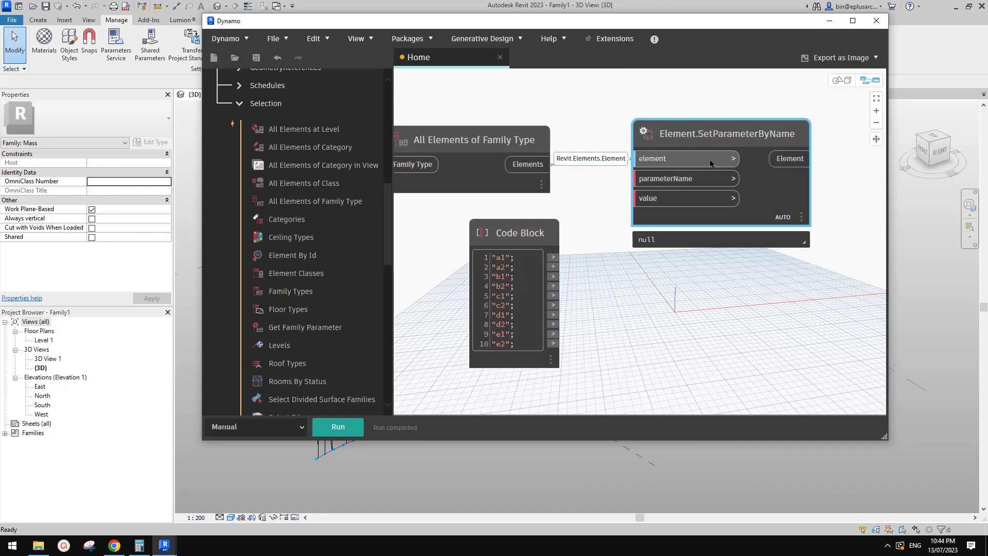
pyautogui.scroll(-2, 701, 204)
pyautogui.moveTo(678, 306); pyautogui.dragTo(668, 304, button='middle')
pyautogui.hotkey('ctrl', 'v')
pyautogui.hotkey('ctrl', 'v')
pyautogui.hotkey('ctrl', 'v')
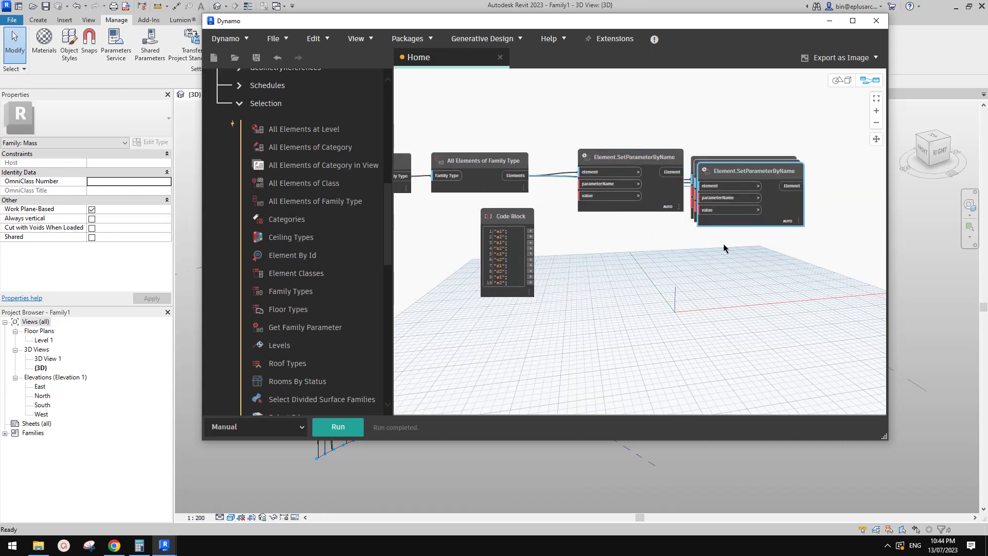
pyautogui.hotkey('ctrl', 'v')
pyautogui.hotkey('ctrl', 'v')
pyautogui.hotkey('ctrl', 'v')
pyautogui.hotkey('ctrl', 'v')
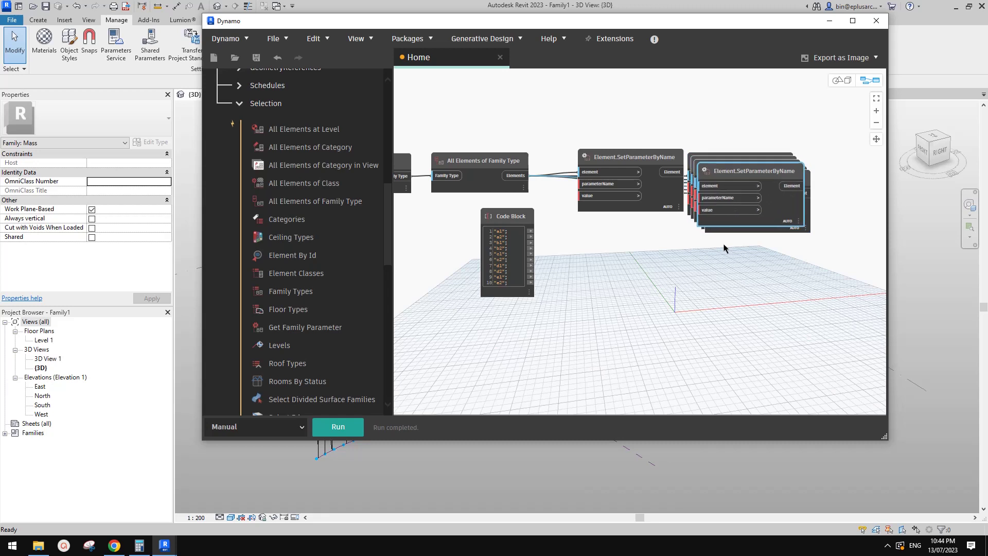
# Step: Arrange four of the stacked Element.SetParameterByName copies in two rows of two below the original node
pyautogui.moveTo(733, 176); pyautogui.dragTo(609, 265)
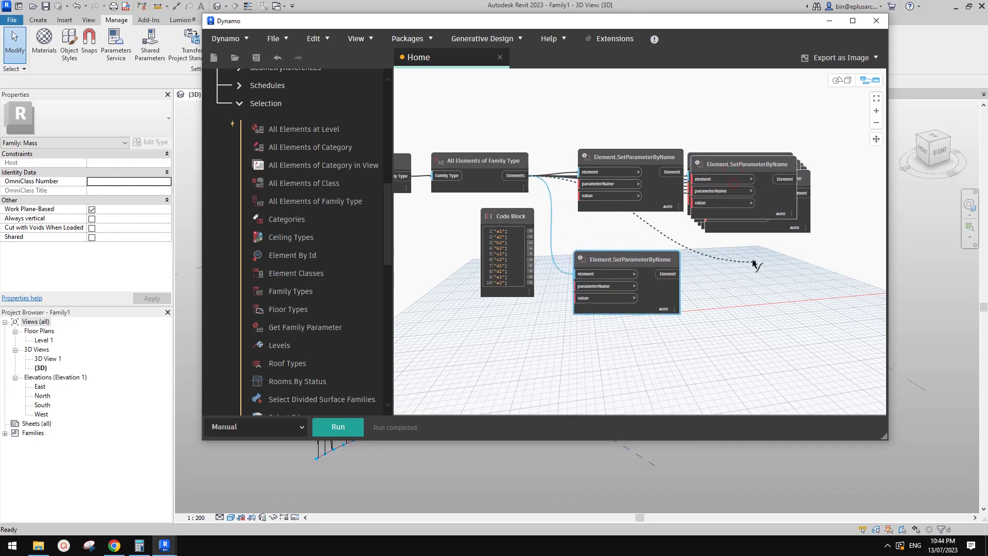
pyautogui.moveTo(721, 172); pyautogui.dragTo(741, 265)
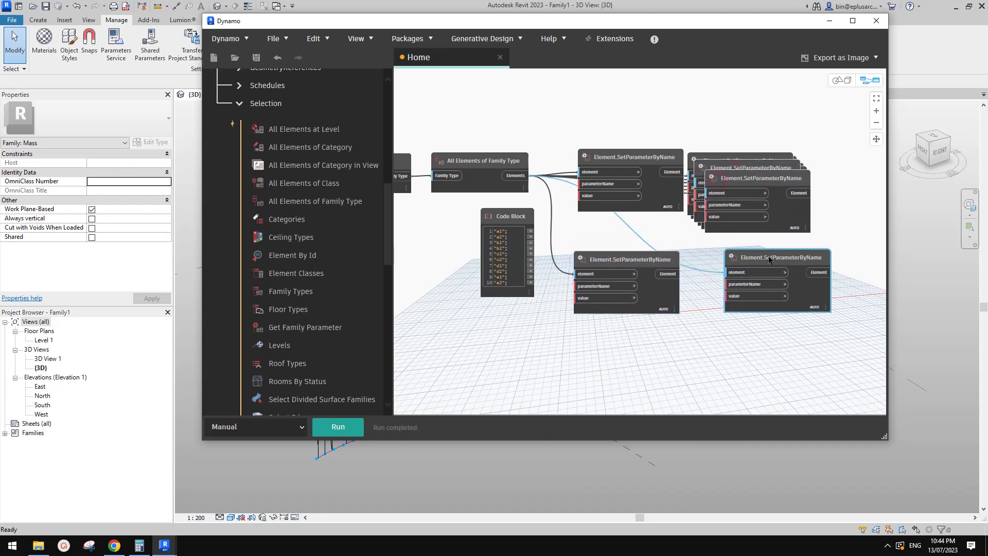
pyautogui.moveTo(757, 209); pyautogui.dragTo(647, 368)
pyautogui.moveTo(751, 169); pyautogui.dragTo(754, 334)
pyautogui.scroll(-1, 766, 295)
pyautogui.moveTo(775, 281); pyautogui.dragTo(652, 207, button='middle')
# Step: Spread the remaining stacked Element.SetParameterByName copies into a fourth and fifth row of two nodes
pyautogui.moveTo(634, 109); pyautogui.dragTo(539, 330)
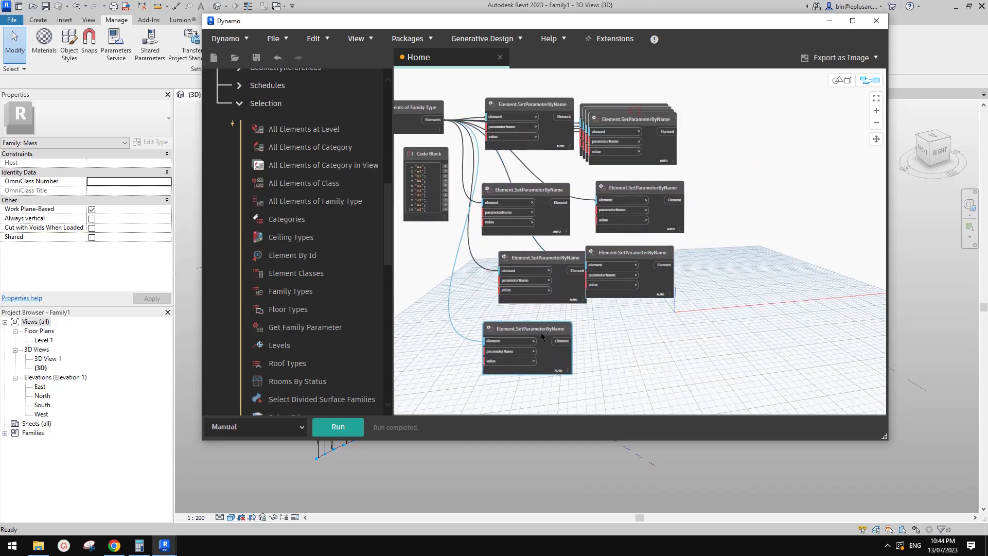
pyautogui.moveTo(626, 122); pyautogui.dragTo(623, 343)
pyautogui.moveTo(628, 119); pyautogui.dragTo(532, 390)
pyautogui.moveTo(775, 308); pyautogui.dragTo(829, 296, button='middle')
pyautogui.moveTo(689, 103); pyautogui.dragTo(701, 381)
pyautogui.moveTo(757, 336); pyautogui.dragTo(807, 293, button='middle')
pyautogui.moveTo(722, 288); pyautogui.dragTo(728, 278)
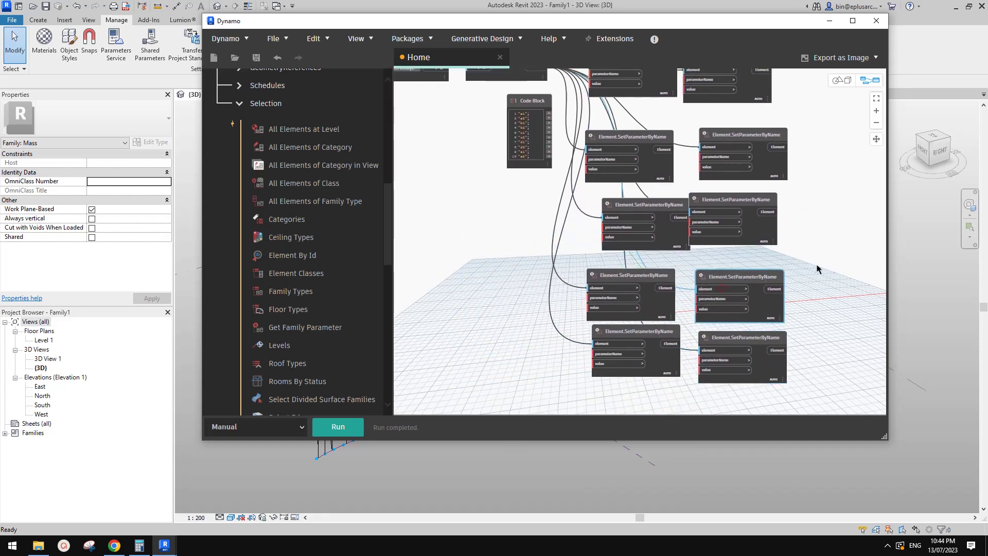
# Step: Connect the a1, a2, b1 and b2 outputs to the parameterName inputs of the first two node rows
pyautogui.moveTo(818, 269); pyautogui.dragTo(836, 298, button='middle')
pyautogui.scroll(2, 559, 132)
pyautogui.moveTo(598, 154); pyautogui.dragTo(594, 198, button='middle')
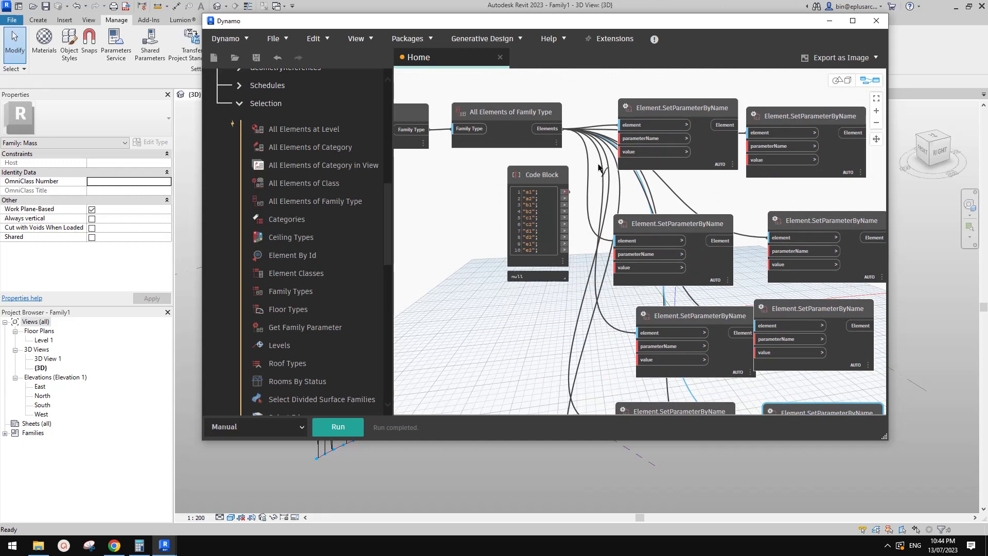
pyautogui.moveTo(564, 198); pyautogui.dragTo(770, 146)
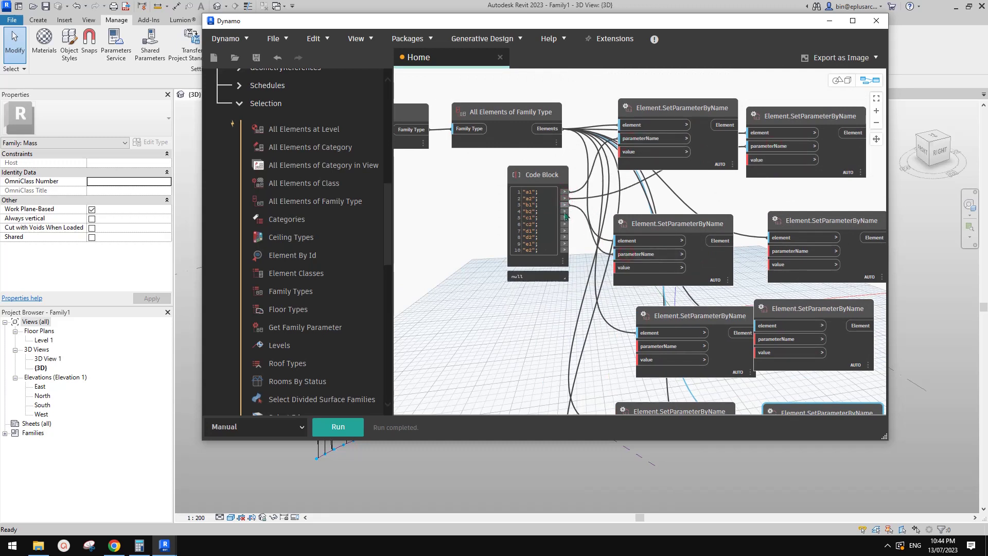
pyautogui.moveTo(565, 211); pyautogui.dragTo(809, 268)
pyautogui.click(793, 253)
# Step: Connect the c1 and c2 outputs to the parameterName inputs of the third row's two nodes
pyautogui.click(564, 218)
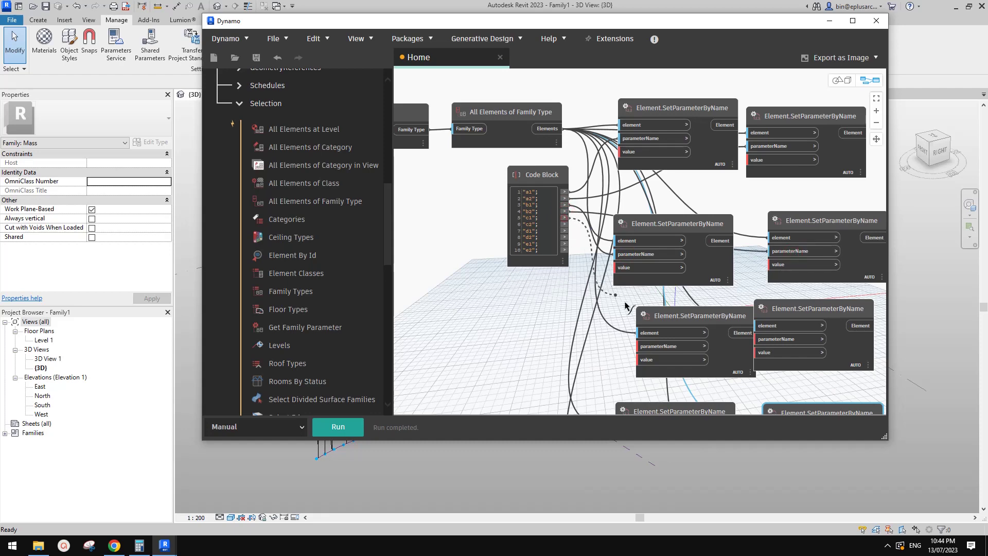
pyautogui.click(655, 344)
pyautogui.click(564, 225)
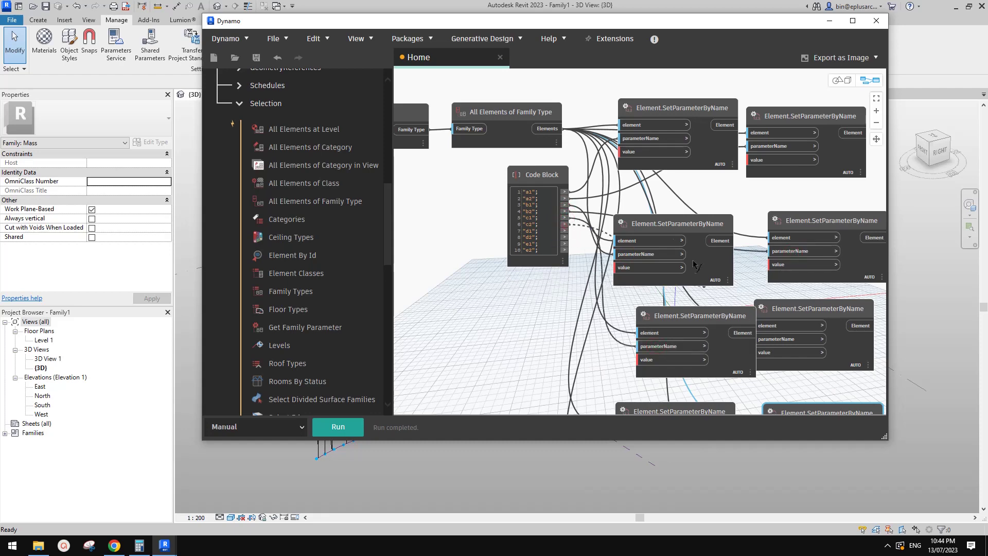
pyautogui.moveTo(794, 346); pyautogui.dragTo(757, 287, button='middle')
pyautogui.click(757, 284)
pyautogui.moveTo(674, 216); pyautogui.dragTo(733, 218, button='middle')
# Step: Connect the d1 and d2 outputs to the parameterName inputs of the fourth row's two nodes
pyautogui.click(587, 174)
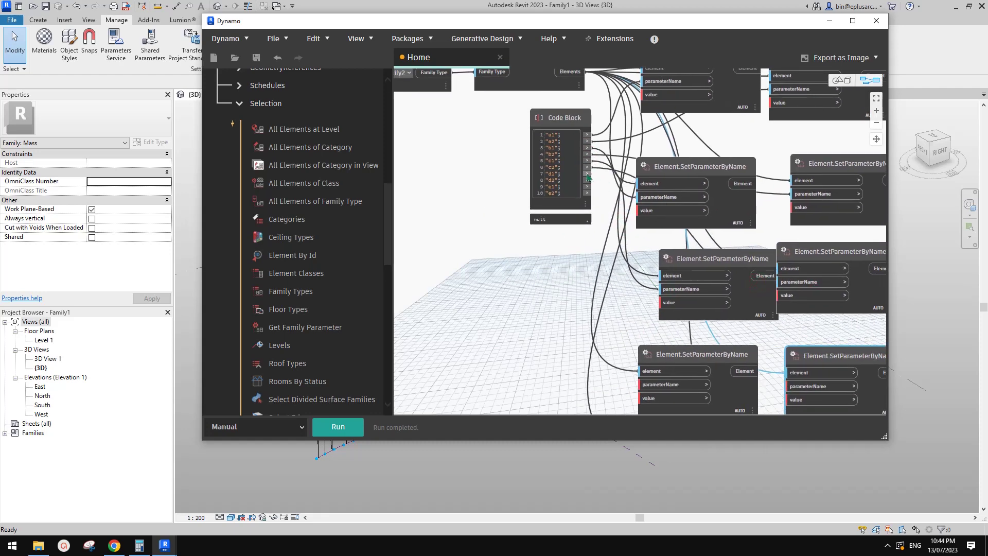
pyautogui.click(661, 366)
pyautogui.click(586, 179)
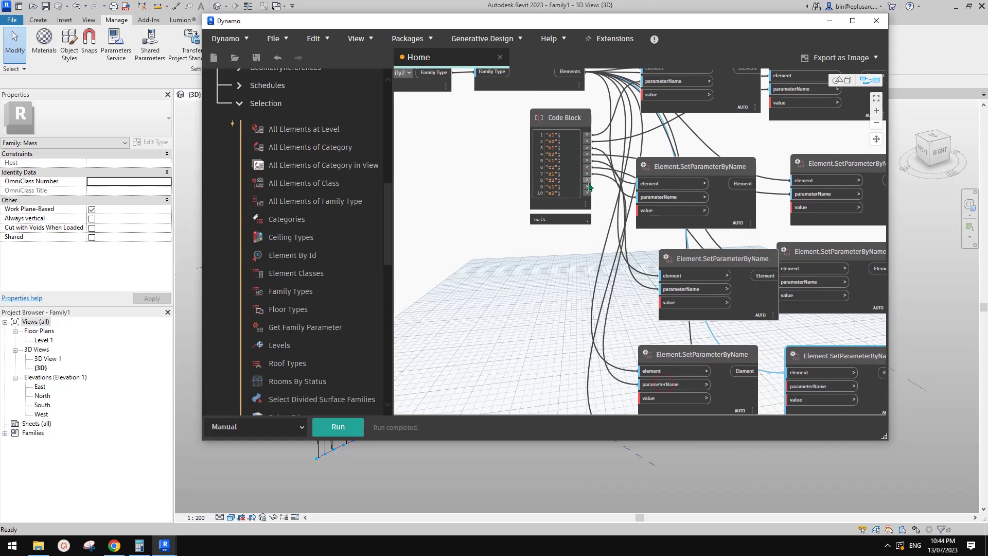
pyautogui.moveTo(736, 249); pyautogui.dragTo(673, 172, button='middle')
pyautogui.click(749, 307)
pyautogui.scroll(-3, 767, 299)
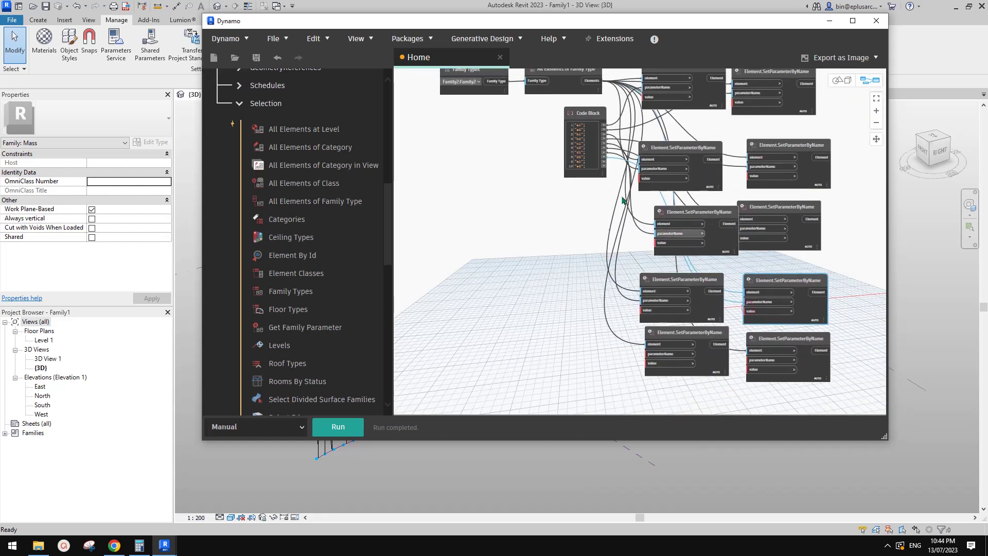
# Step: Connect the e1 and e2 outputs to the parameterName inputs of the fifth row's two nodes
pyautogui.click(604, 162)
pyautogui.moveTo(637, 253); pyautogui.dragTo(622, 168, button='middle')
pyautogui.click(640, 272)
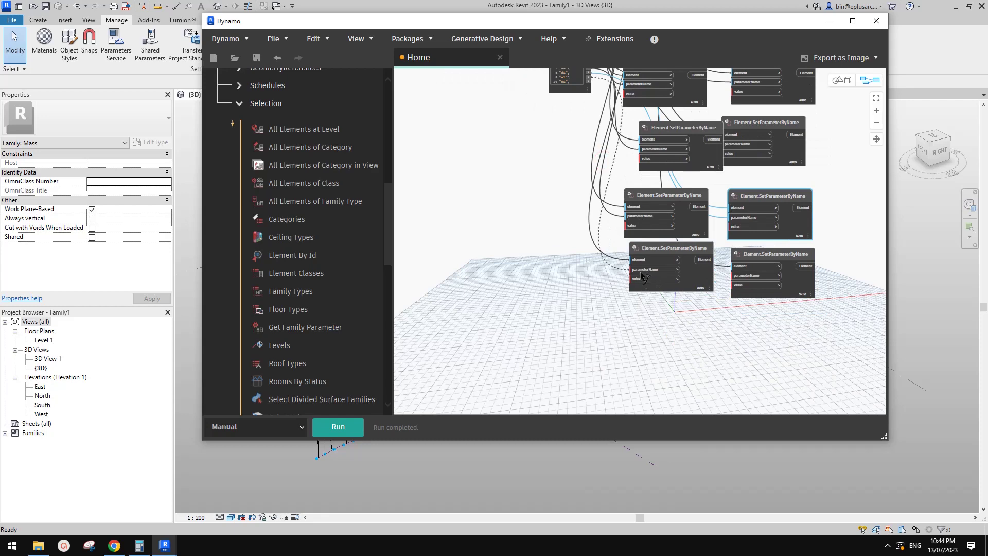
pyautogui.moveTo(624, 131); pyautogui.dragTo(617, 237, button='middle')
pyautogui.scroll(4, 596, 181)
pyautogui.click(575, 195)
pyautogui.scroll(-3, 592, 201)
pyautogui.moveTo(727, 376); pyautogui.dragTo(703, 331, button='middle')
pyautogui.click(720, 370)
pyautogui.scroll(-5, 730, 372)
pyautogui.scroll(5, 643, 252)
pyautogui.moveTo(592, 237); pyautogui.dragTo(583, 279, button='middle')
pyautogui.moveTo(593, 243); pyautogui.dragTo(559, 257, button='middle')
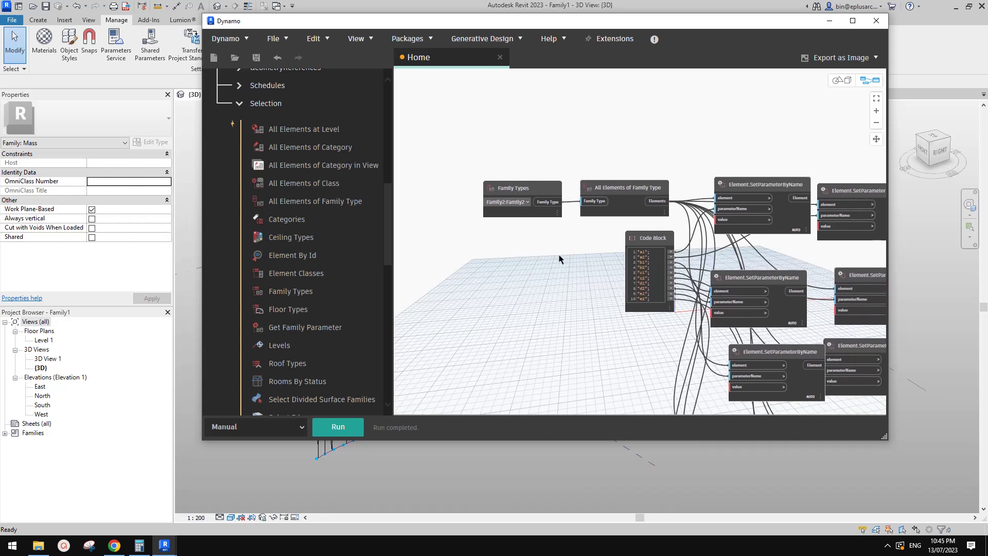
pyautogui.scroll(4, 730, 219)
pyautogui.scroll(-2, 577, 188)
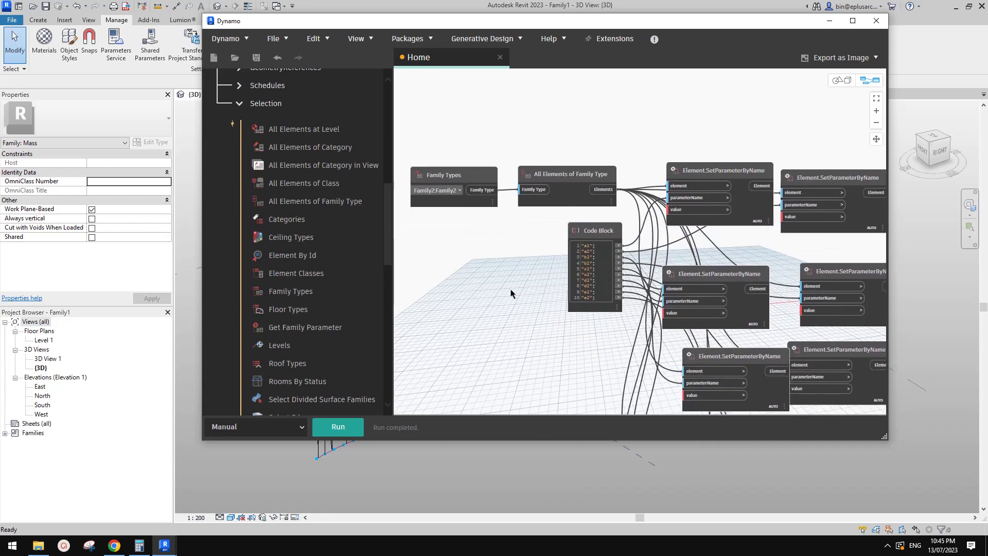
pyautogui.moveTo(521, 254); pyautogui.dragTo(580, 265, button='middle')
# Step: Switch back to Dynamo from the reference photo and create a code block below the Family Types node with the range 0..0.2..0.1
pyautogui.moveTo(570, 24); pyautogui.dragTo(582, 48)
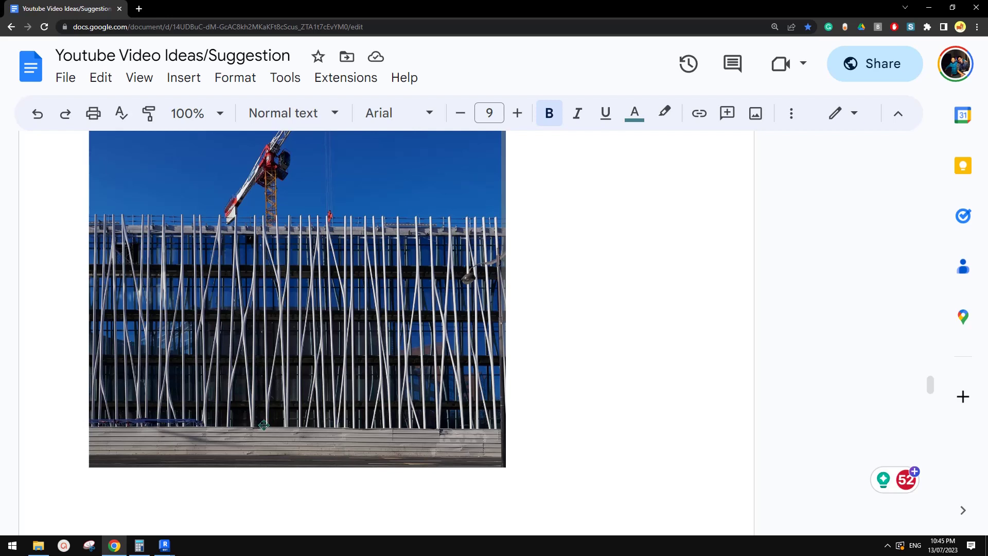
pyautogui.click(164, 545)
pyautogui.click(237, 503)
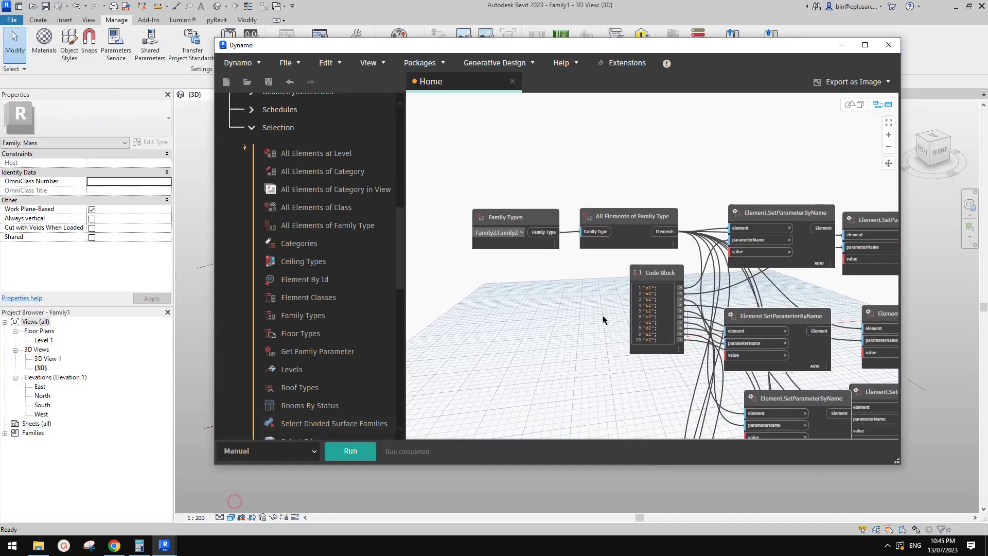
pyautogui.doubleClick(495, 303)
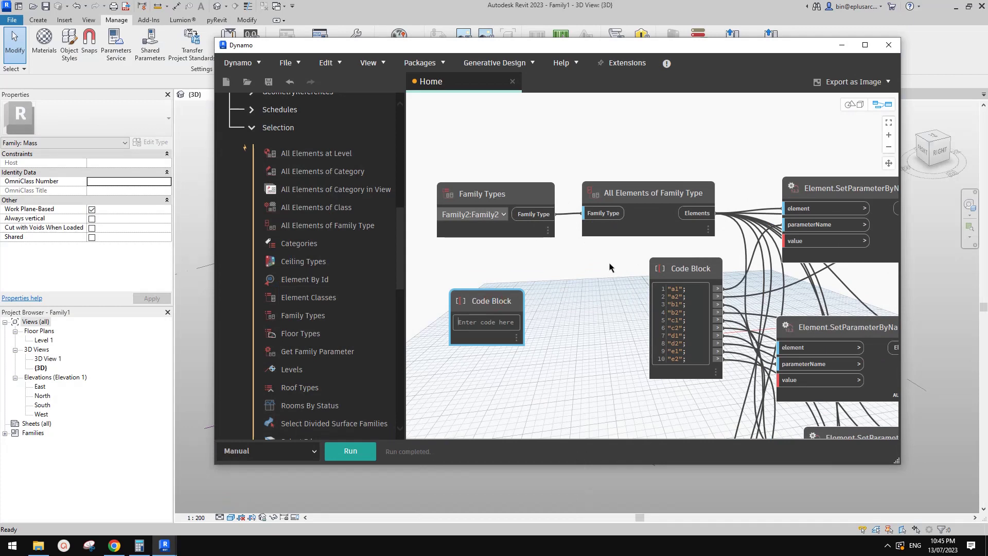
pyautogui.write('0..0.2..0.1')
pyautogui.click(594, 293)
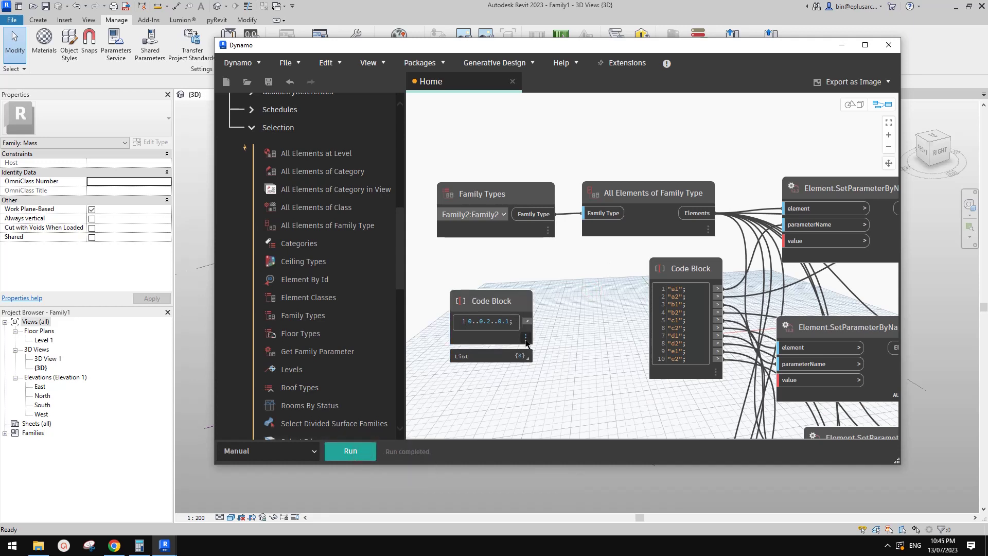
pyautogui.moveTo(528, 360)
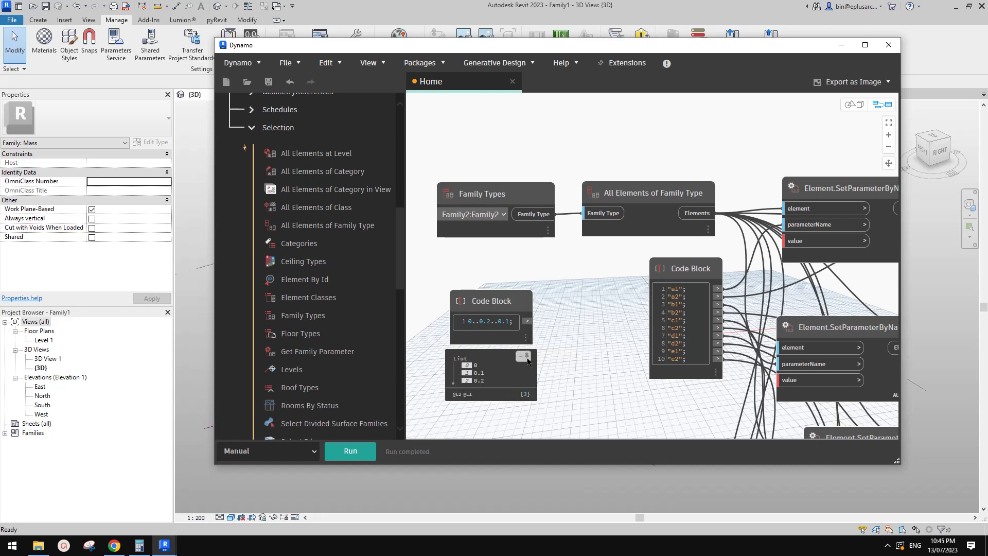
# Step: Reposition the 0..0.2..0.1 code block between the Family Types node and the parameter-name code block
pyautogui.scroll(-3, 590, 334)
pyautogui.moveTo(591, 335); pyautogui.dragTo(611, 299, button='middle')
pyautogui.moveTo(553, 276); pyautogui.dragTo(581, 266)
pyautogui.moveTo(602, 311); pyautogui.dragTo(577, 318, button='middle')
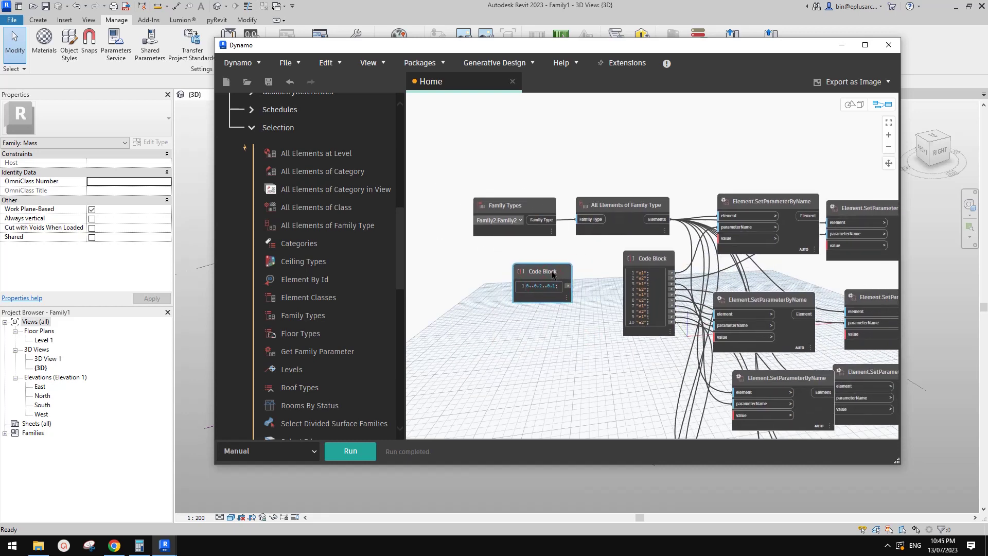
pyautogui.moveTo(552, 271)
pyautogui.mouseDown()
pyautogui.moveTo(534, 274)
pyautogui.moveTo(571, 273)
pyautogui.moveTo(538, 280)
pyautogui.mouseUp()
pyautogui.click(566, 318)
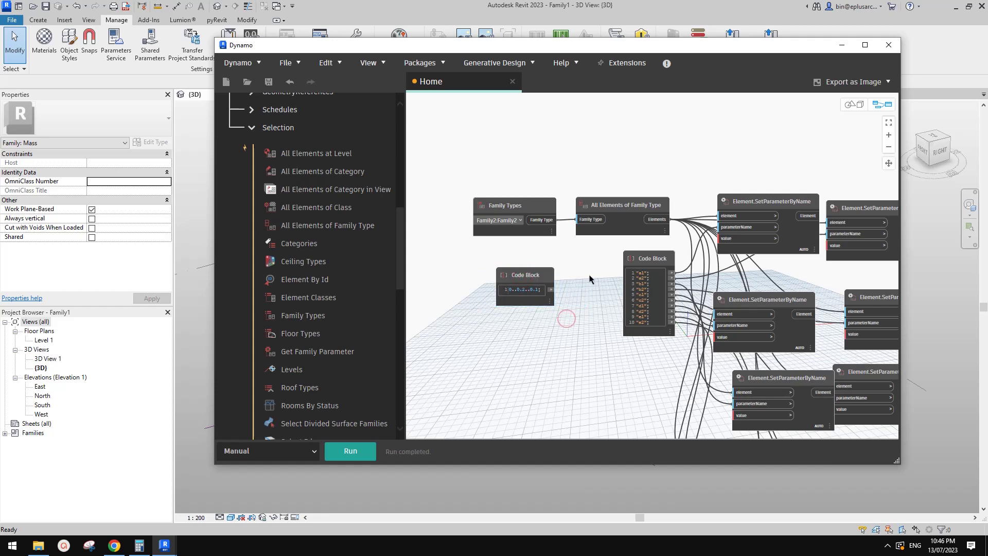
# Step: Duplicate the 0..0.2..0.1 code block and place the copy just below the original
pyautogui.moveTo(590, 313); pyautogui.dragTo(571, 290, button='middle')
pyautogui.click(519, 255)
pyautogui.hotkey('ctrl', 'c')
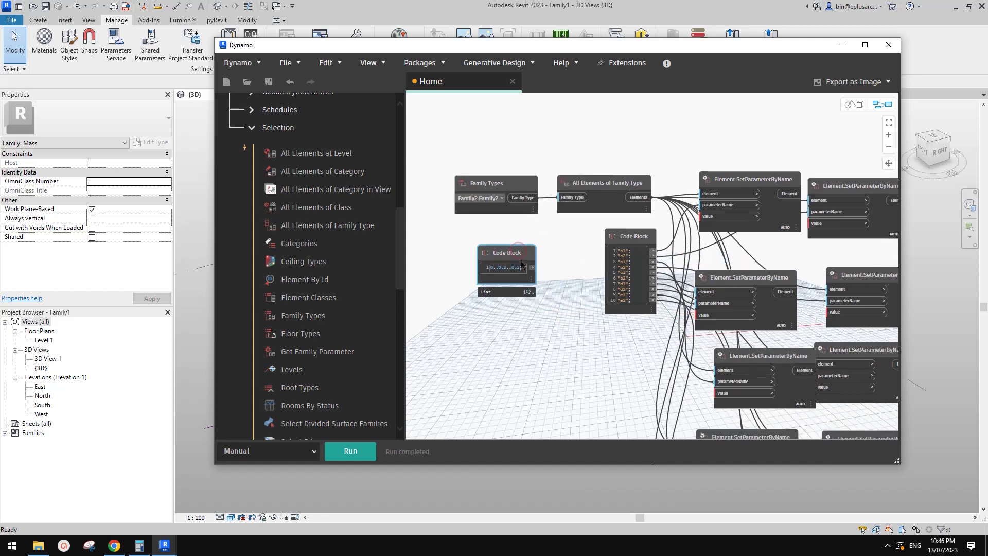
pyautogui.hotkey('ctrl', 'v')
pyautogui.moveTo(577, 286); pyautogui.dragTo(521, 317)
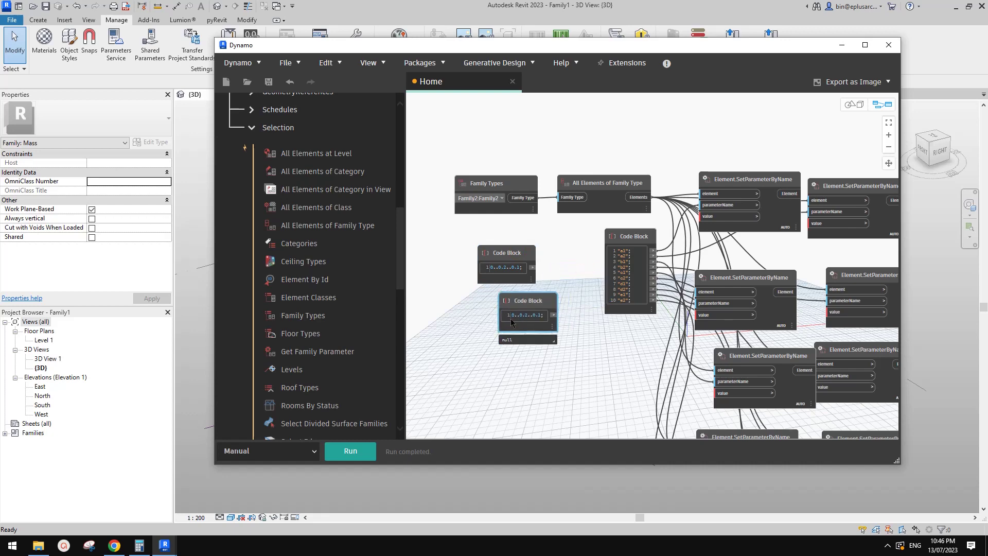
# Step: Set the copied code block's range to 0.4..0.6..0.1 and run the graph
pyautogui.scroll(3, 484, 333)
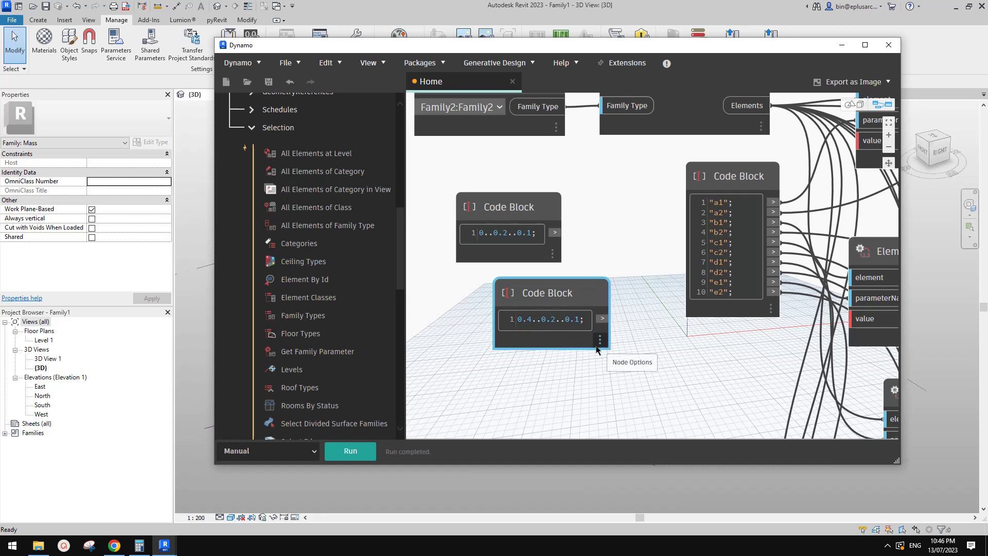
pyautogui.click(521, 319)
pyautogui.write('.4')
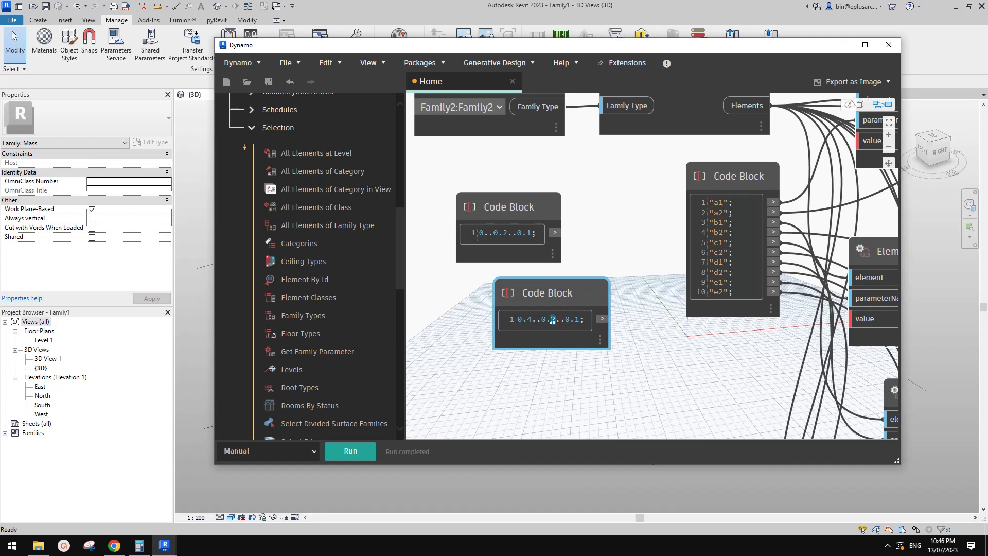
pyautogui.click(595, 412)
pyautogui.click(350, 452)
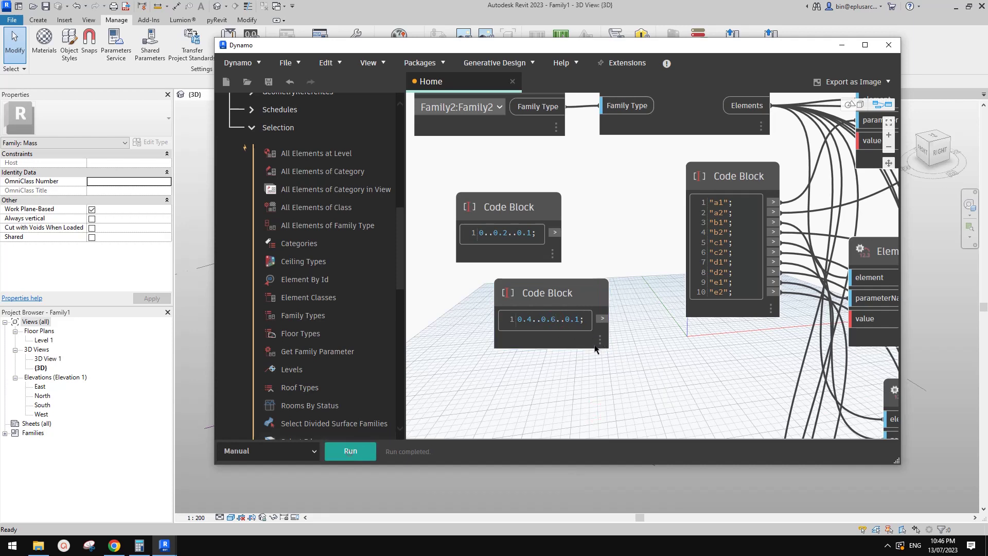
pyautogui.moveTo(601, 364)
# Step: Align the 0.4..0.6..0.1 code block underneath the first range block
pyautogui.click(641, 362)
pyautogui.moveTo(567, 299); pyautogui.dragTo(525, 318)
pyautogui.scroll(-3, 637, 300)
pyautogui.moveTo(628, 338); pyautogui.dragTo(597, 288, button='middle')
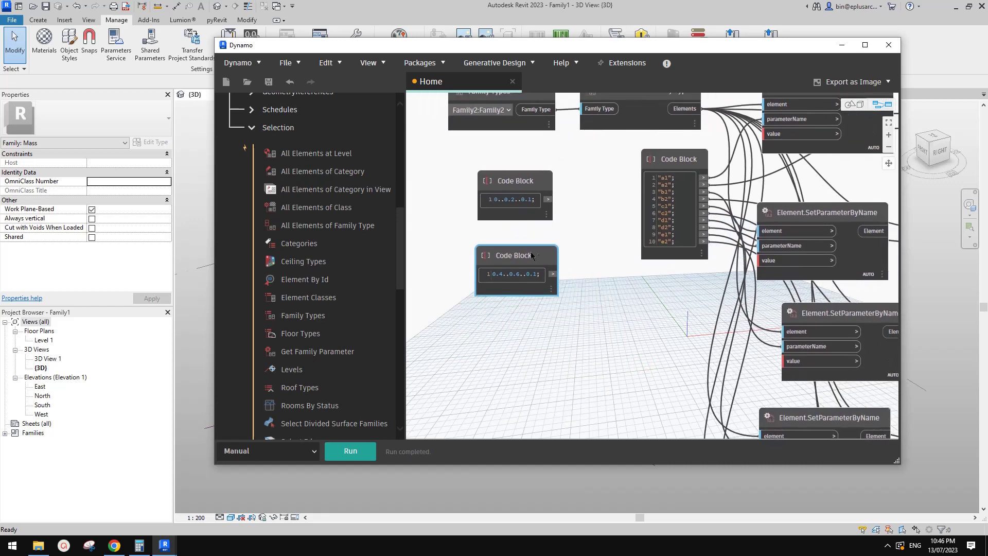
# Step: Duplicate the 0..0.2..0.1 code block again and place the copy below the second range block
pyautogui.click(529, 183)
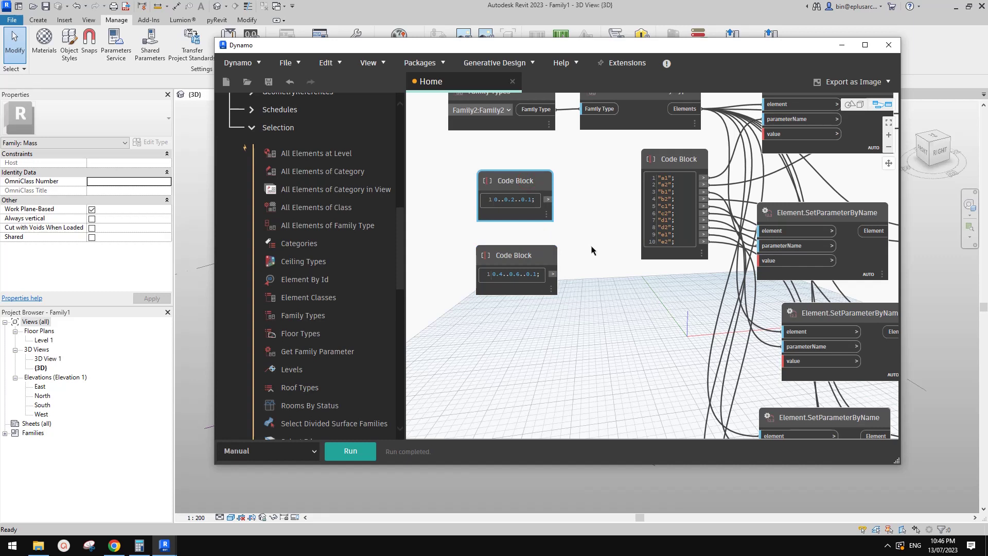
pyautogui.hotkey('ctrl', 'c')
pyautogui.hotkey('ctrl', 'v')
pyautogui.moveTo(604, 212); pyautogui.dragTo(506, 325)
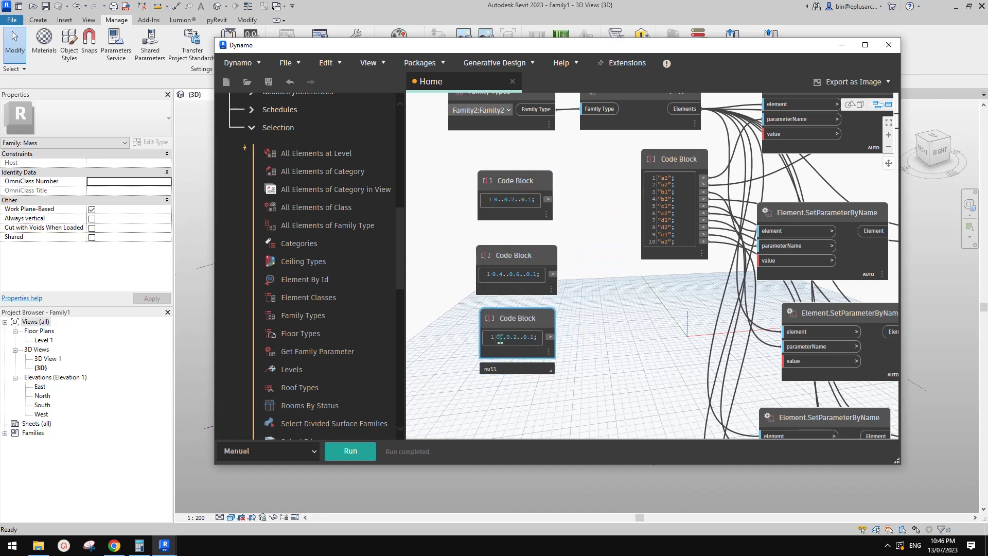
# Step: Set the third code block's range to 0.8..1..0.1 and space it slightly away from the block above
pyautogui.click(499, 338)
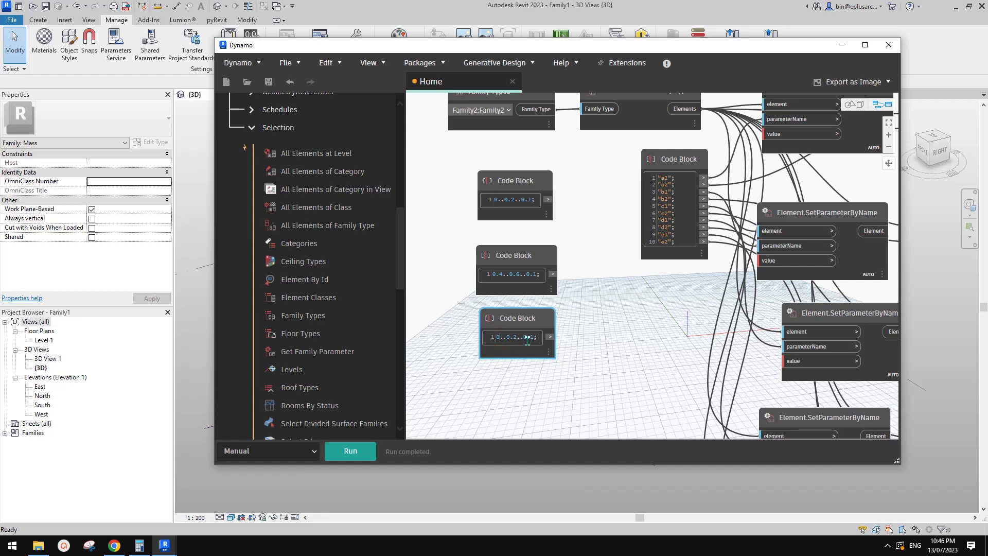
pyautogui.write('.8')
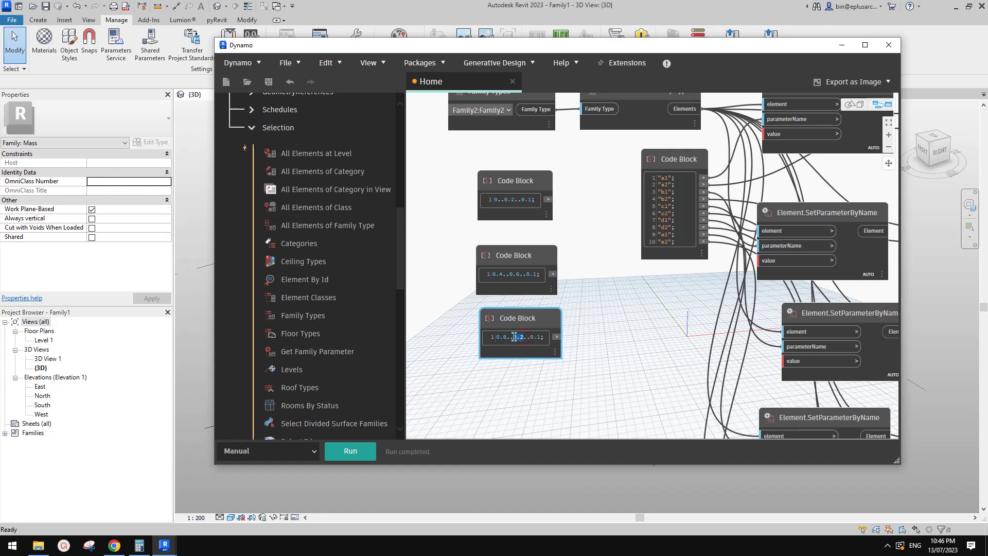
pyautogui.click(621, 344)
pyautogui.scroll(1, 621, 345)
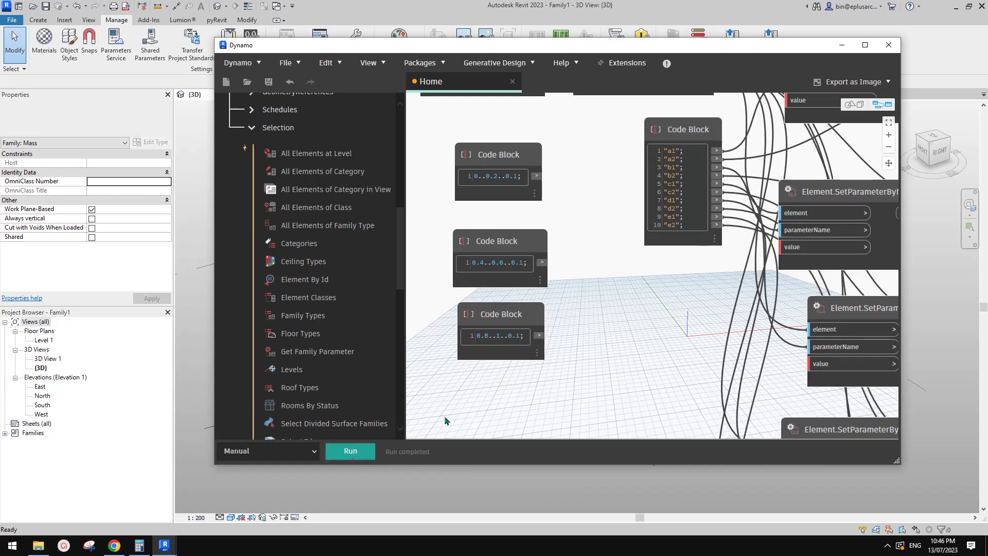
pyautogui.moveTo(538, 375)
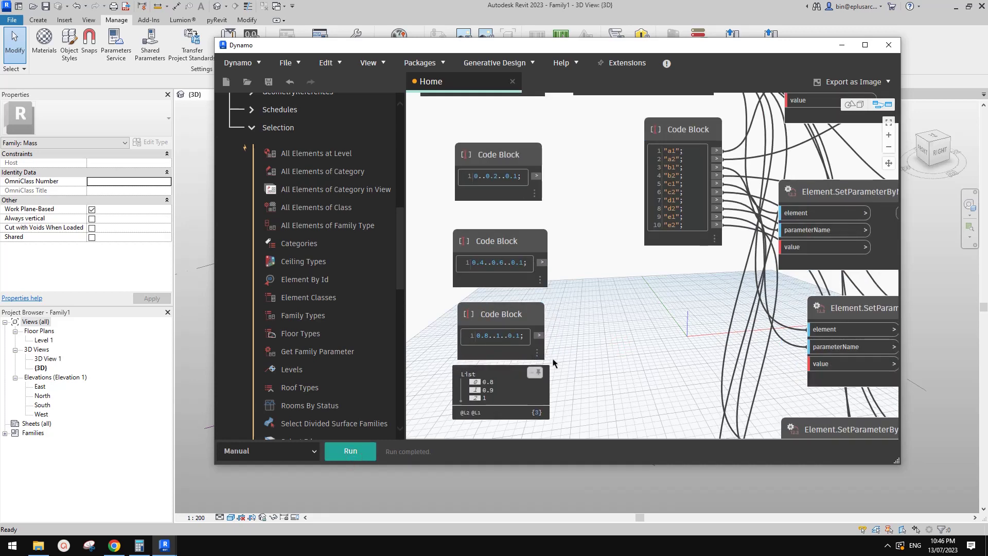
pyautogui.scroll(-1, 596, 309)
pyautogui.moveTo(595, 311); pyautogui.dragTo(557, 297, button='middle')
pyautogui.moveTo(511, 292); pyautogui.dragTo(518, 299)
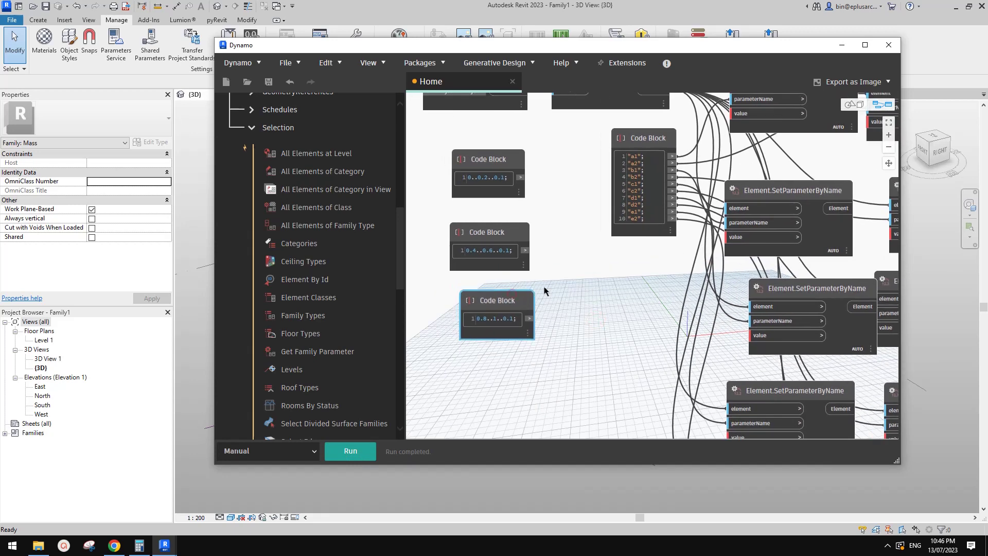
# Step: Check the façade reference photo in the browser's Google Docs page and return to Dynamo
pyautogui.scroll(-2, 555, 427)
pyautogui.click(114, 545)
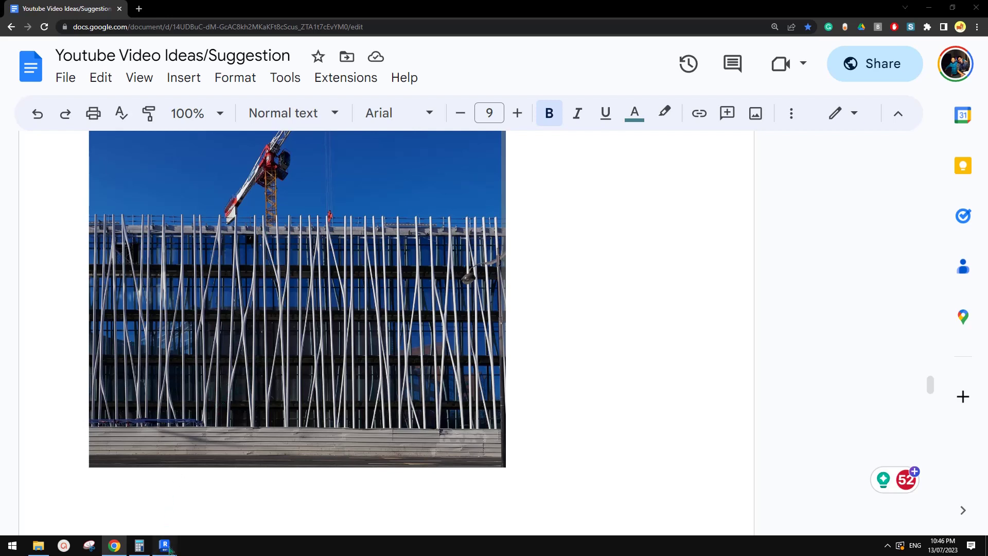
pyautogui.moveTo(165, 545)
pyautogui.click(232, 503)
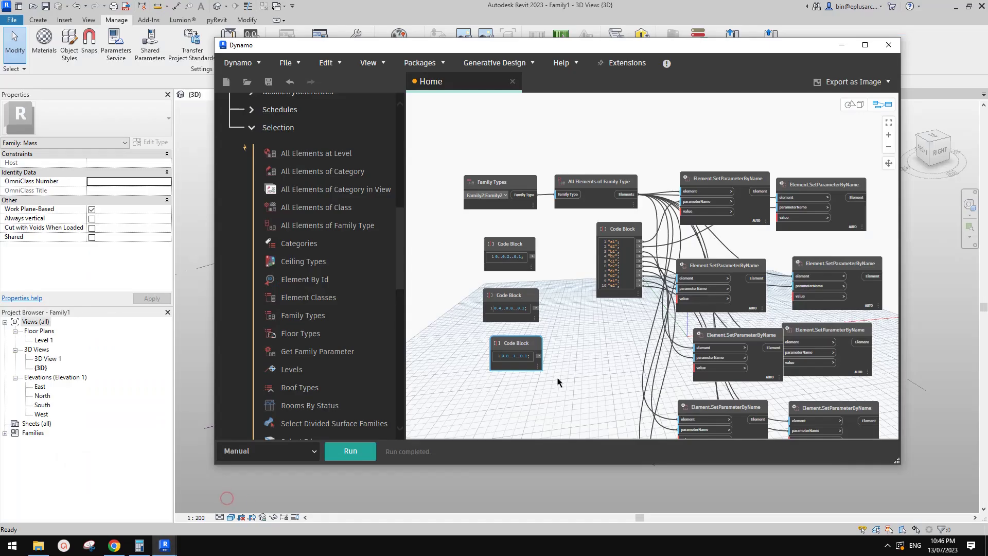
# Step: Duplicate the 0.8..1..0.1 code block and place the copy directly below it
pyautogui.moveTo(552, 376); pyautogui.dragTo(618, 326, button='middle')
pyautogui.hotkey('ctrl', 'c')
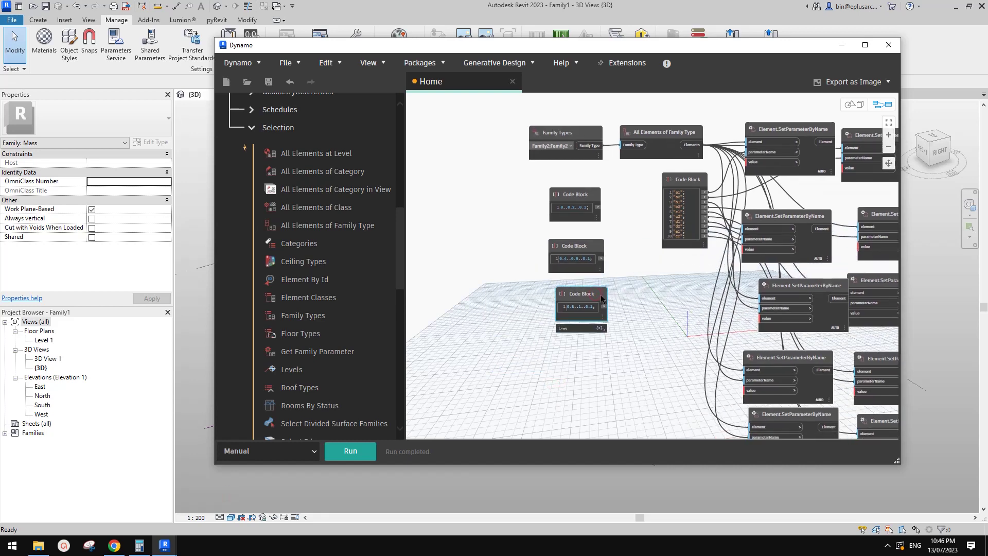
pyautogui.hotkey('ctrl', 'v')
pyautogui.moveTo(642, 299); pyautogui.dragTo(590, 328)
# Step: Set the fourth code block's range to 0..1..0.1
pyautogui.scroll(7, 626, 354)
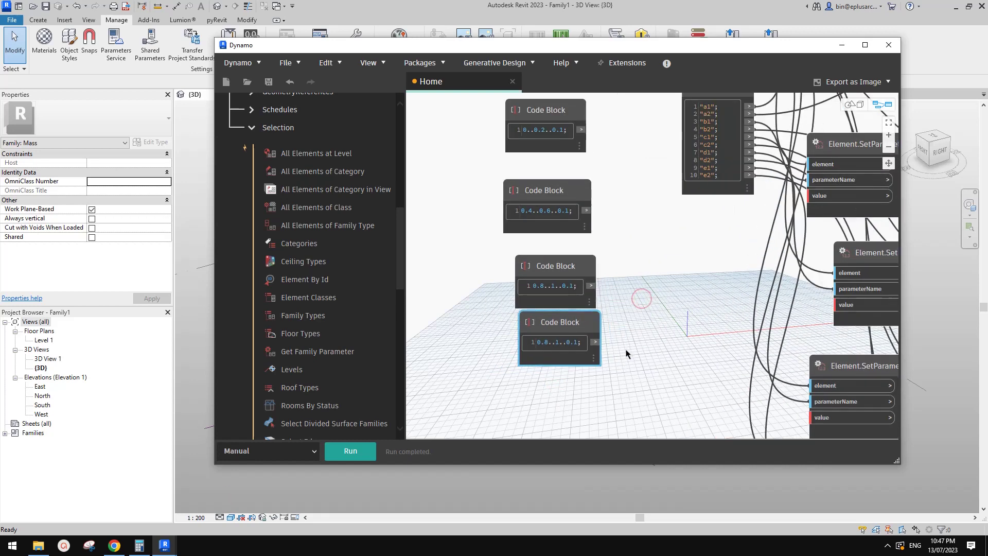
pyautogui.moveTo(626, 353); pyautogui.dragTo(642, 361, button='middle')
pyautogui.click(536, 339)
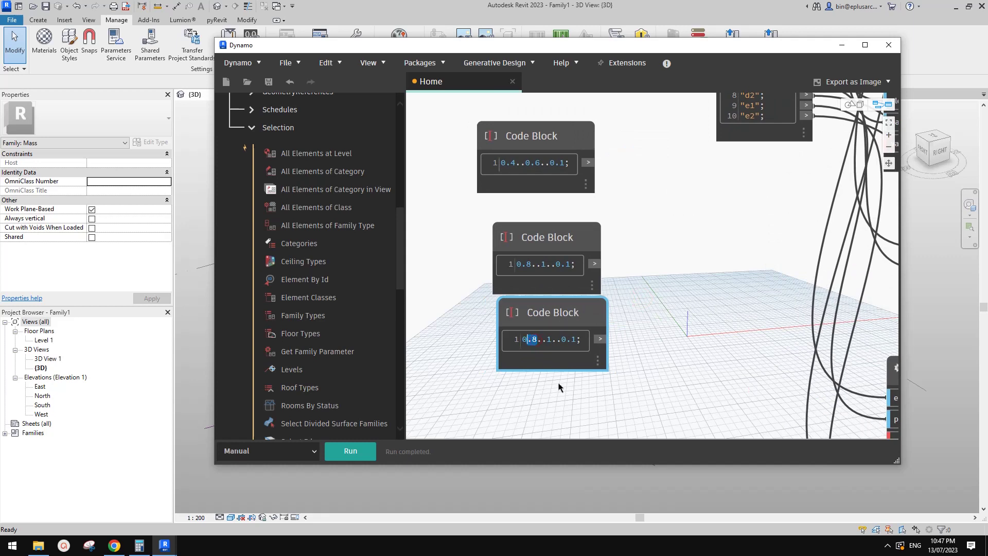
pyautogui.press('BackSpace')
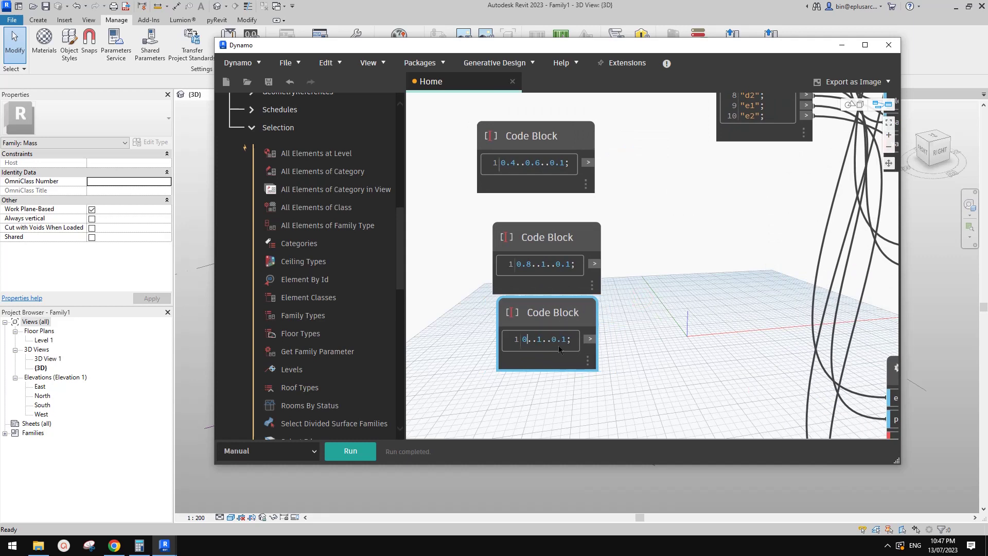
pyautogui.click(634, 340)
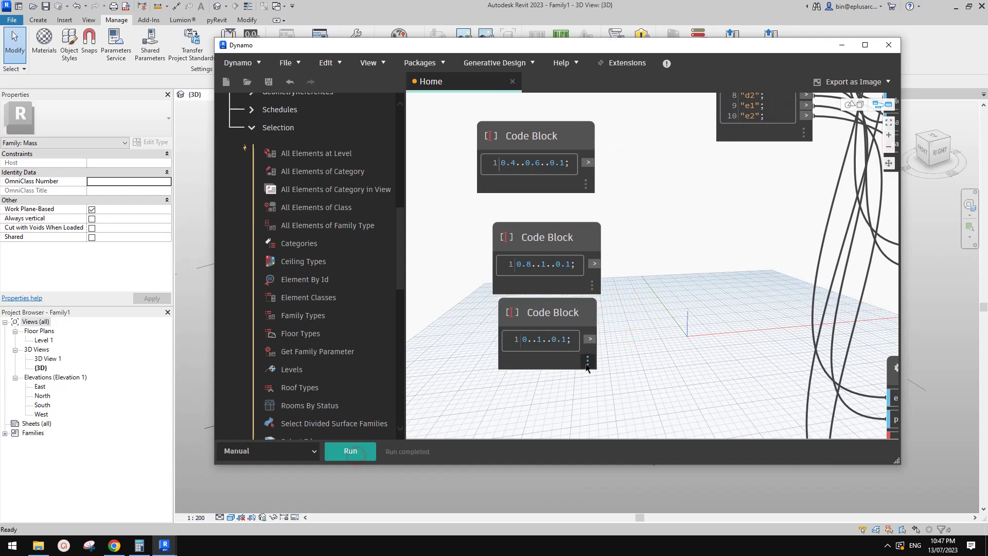
pyautogui.moveTo(590, 386)
# Step: Duplicate the 0..1..0.1 code block and place the copy below it as the fifth range block
pyautogui.scroll(-3, 612, 366)
pyautogui.scroll(-3, 621, 305)
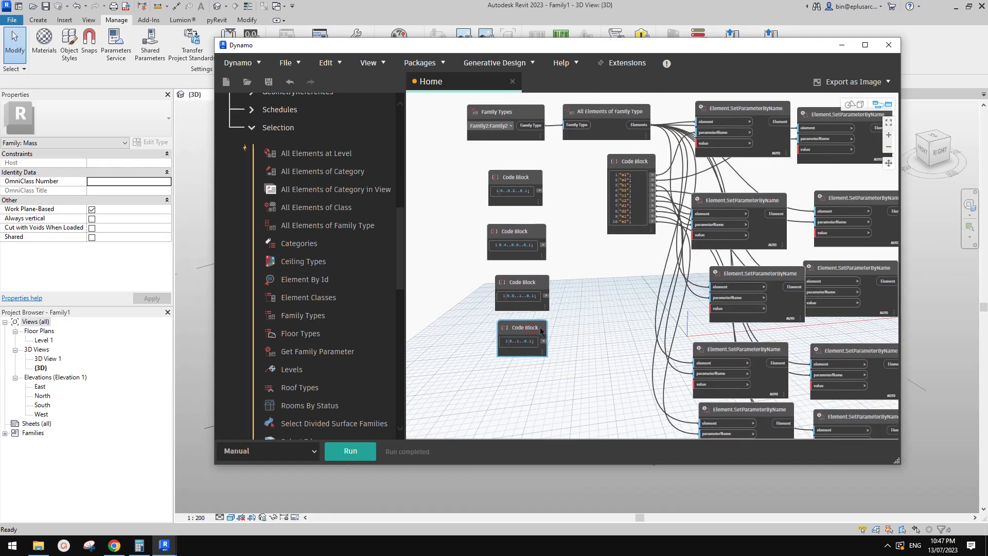
pyautogui.hotkey('ctrl', 'c')
pyautogui.hotkey('ctrl', 'v')
pyautogui.moveTo(580, 331); pyautogui.dragTo(526, 377)
pyautogui.click(577, 363)
# Step: Shift the parameter-name code block slightly and align the five range code blocks in one evenly spaced column
pyautogui.moveTo(605, 316); pyautogui.dragTo(603, 326, button='middle')
pyautogui.moveTo(542, 299); pyautogui.dragTo(600, 294, button='middle')
pyautogui.moveTo(671, 178)
pyautogui.mouseDown()
pyautogui.moveTo(697, 180)
pyautogui.moveTo(677, 180)
pyautogui.mouseUp()
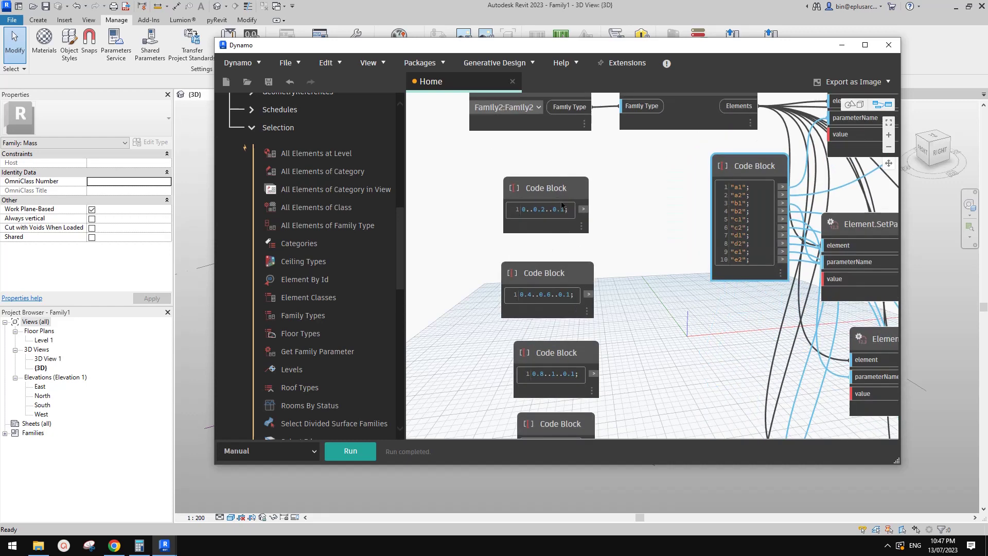
pyautogui.scroll(3, 562, 205)
pyautogui.scroll(-3, 553, 215)
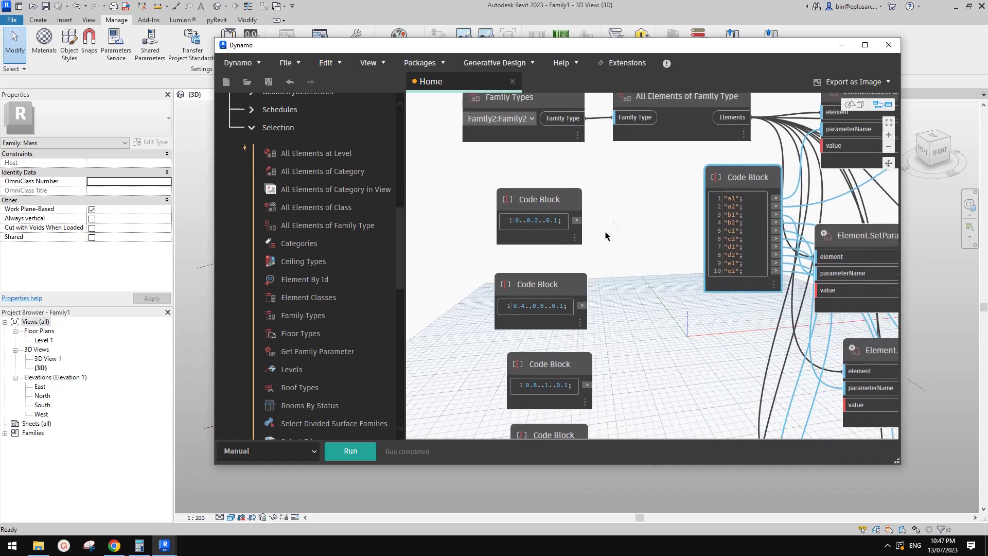
pyautogui.click(519, 218)
pyautogui.moveTo(585, 229); pyautogui.dragTo(593, 196, button='middle')
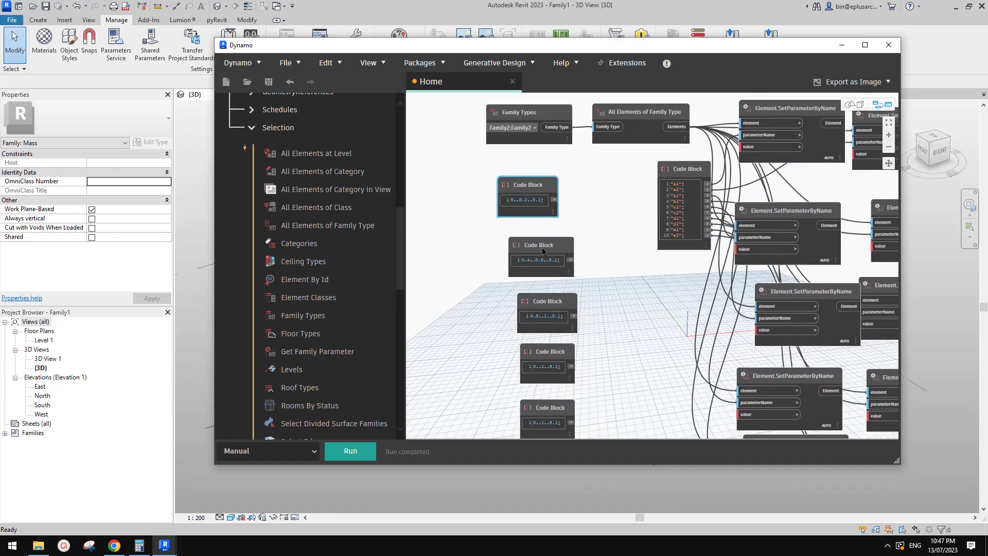
pyautogui.moveTo(545, 247); pyautogui.dragTo(533, 243)
pyautogui.moveTo(545, 299); pyautogui.dragTo(527, 293)
pyautogui.moveTo(602, 270); pyautogui.dragTo(603, 210, button='middle')
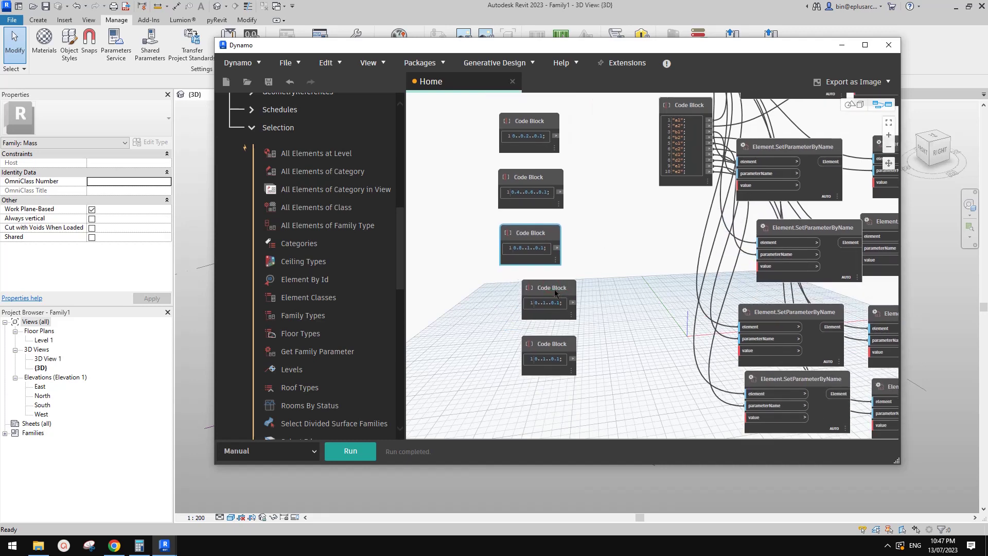
pyautogui.moveTo(557, 289); pyautogui.dragTo(539, 290)
pyautogui.moveTo(557, 347); pyautogui.dragTo(539, 346)
# Step: Add a List.Cycle node beside the first range block and connect the 0..0.2..0.1 output to its list input
pyautogui.moveTo(591, 110); pyautogui.dragTo(593, 185, button='middle')
pyautogui.scroll(3, 593, 184)
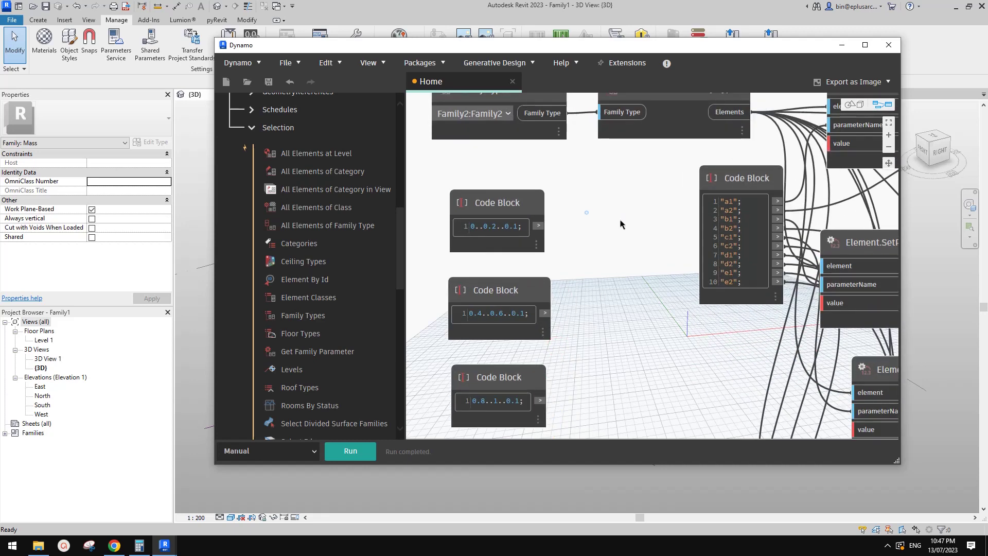
pyautogui.rightClick(586, 212)
pyautogui.write('cycl')
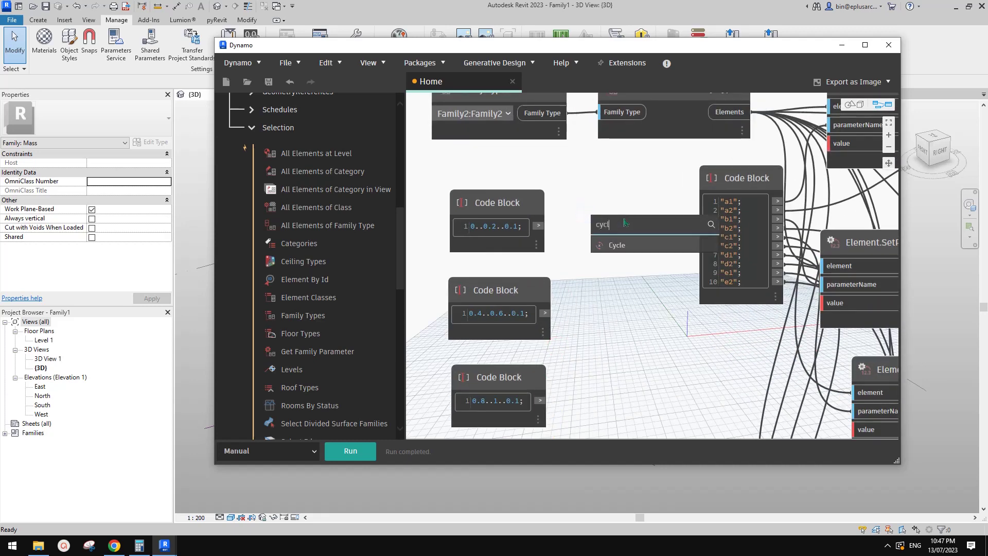
pyautogui.click(621, 244)
pyautogui.moveTo(619, 357); pyautogui.dragTo(581, 233)
pyautogui.click(577, 233)
pyautogui.click(533, 229)
pyautogui.moveTo(491, 264); pyautogui.dragTo(533, 227, button='middle')
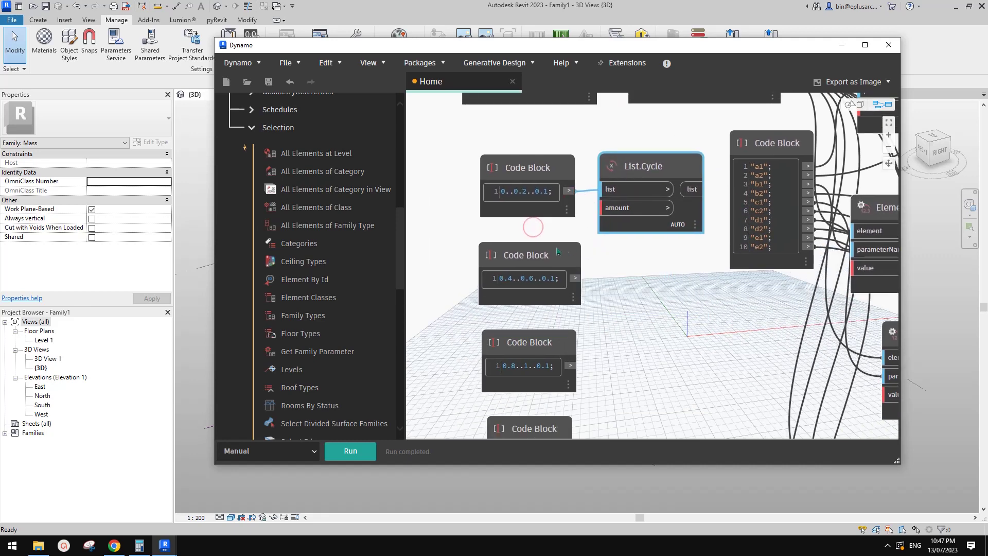
# Step: Create a code block containing 10 and connect it to the amount input of the List.Cycle node
pyautogui.moveTo(558, 246); pyautogui.dragTo(552, 252)
pyautogui.moveTo(580, 229); pyautogui.dragTo(558, 280, button='middle')
pyautogui.scroll(-3, 602, 263)
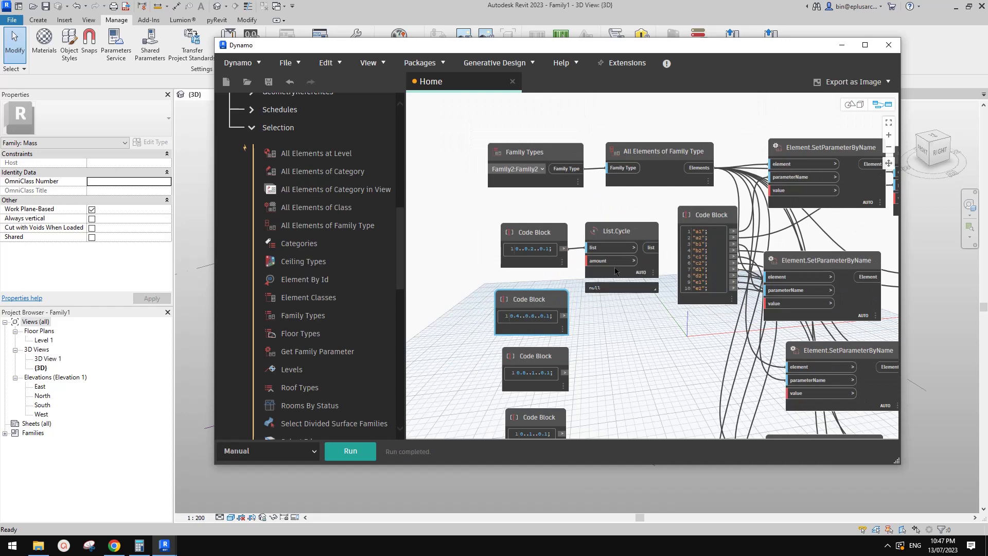
pyautogui.moveTo(607, 260); pyautogui.dragTo(605, 246, button='middle')
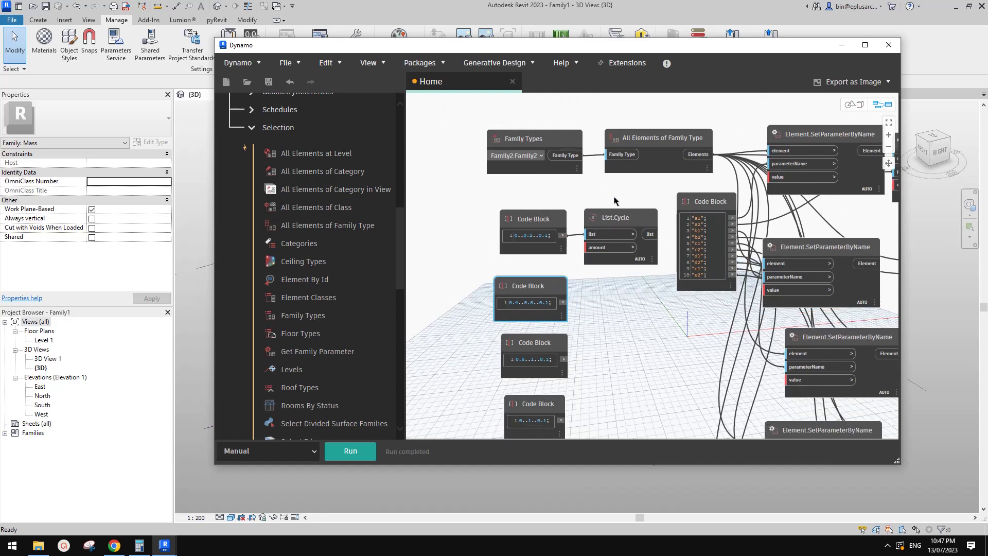
pyautogui.scroll(2, 612, 194)
pyautogui.scroll(-2, 612, 194)
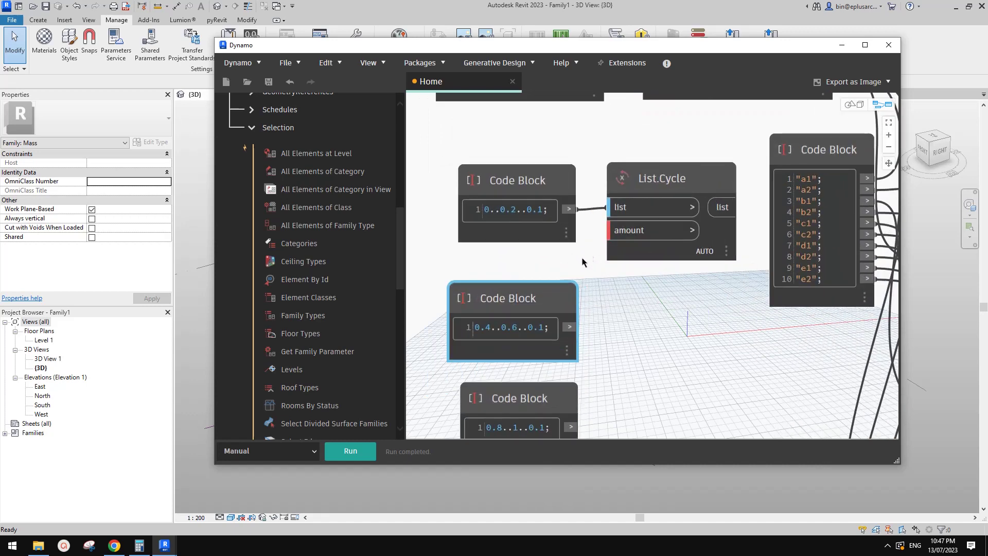
pyautogui.scroll(2, 585, 263)
pyautogui.doubleClick(565, 267)
pyautogui.write('10')
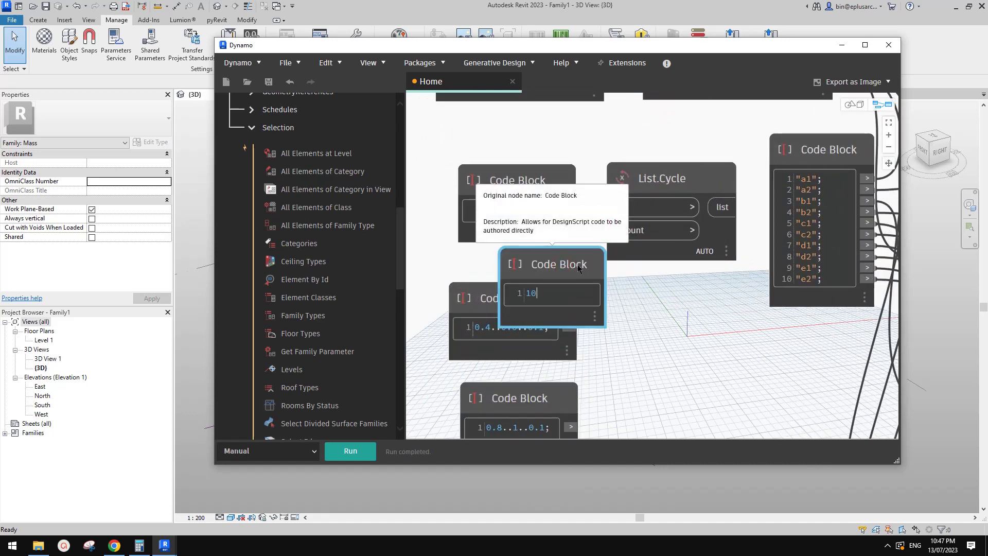
pyautogui.click(635, 314)
pyautogui.click(597, 294)
pyautogui.click(638, 230)
pyautogui.scroll(-3, 639, 241)
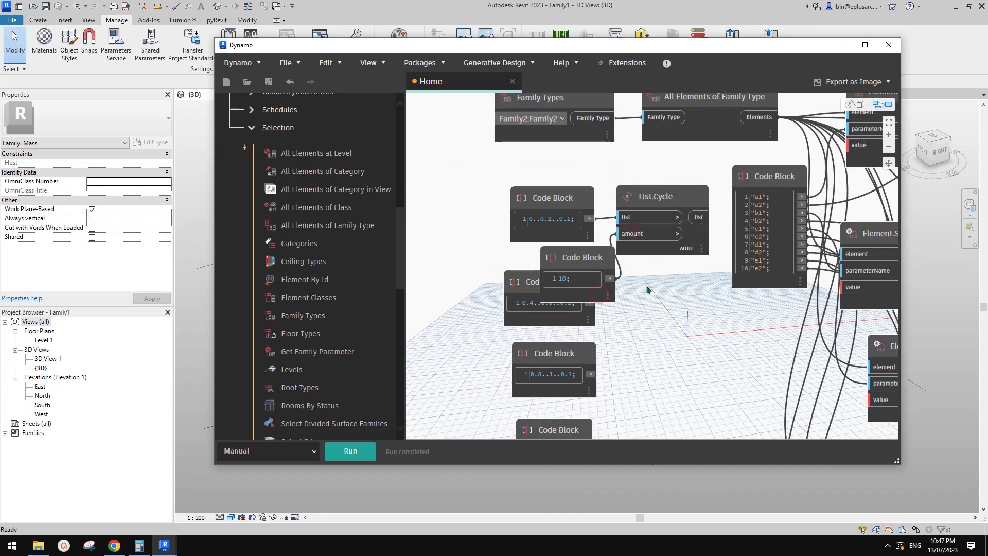
# Step: Rearrange the first range block, the 10 code block and List.Cycle into a compact group above the 0.4..0.6..0.1 block
pyautogui.moveTo(649, 289); pyautogui.dragTo(652, 276, button='middle')
pyautogui.moveTo(555, 192); pyautogui.dragTo(490, 175)
pyautogui.moveTo(592, 247); pyautogui.dragTo(513, 228)
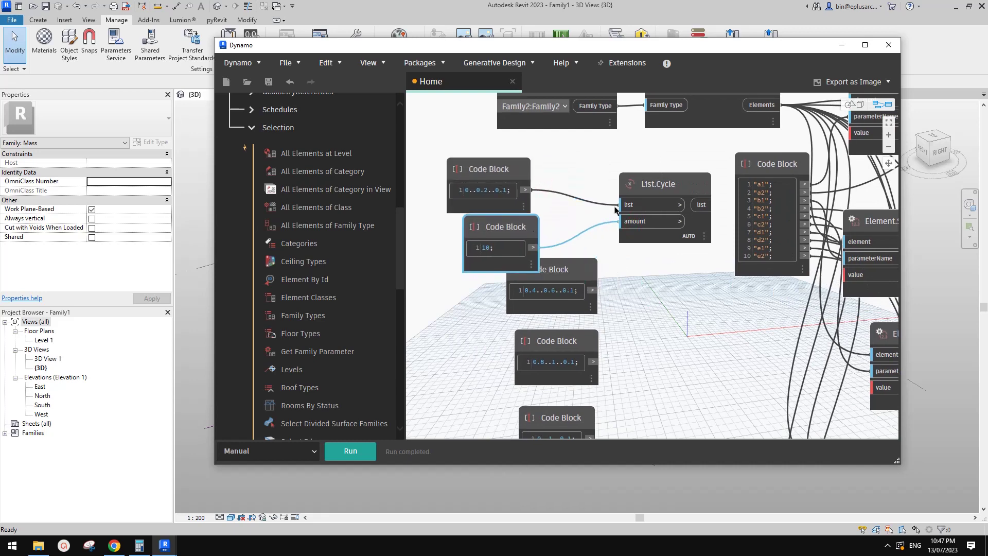
pyautogui.moveTo(646, 185); pyautogui.dragTo(594, 173)
pyautogui.moveTo(562, 267); pyautogui.dragTo(538, 282)
pyautogui.moveTo(570, 280); pyautogui.dragTo(581, 248, button='middle')
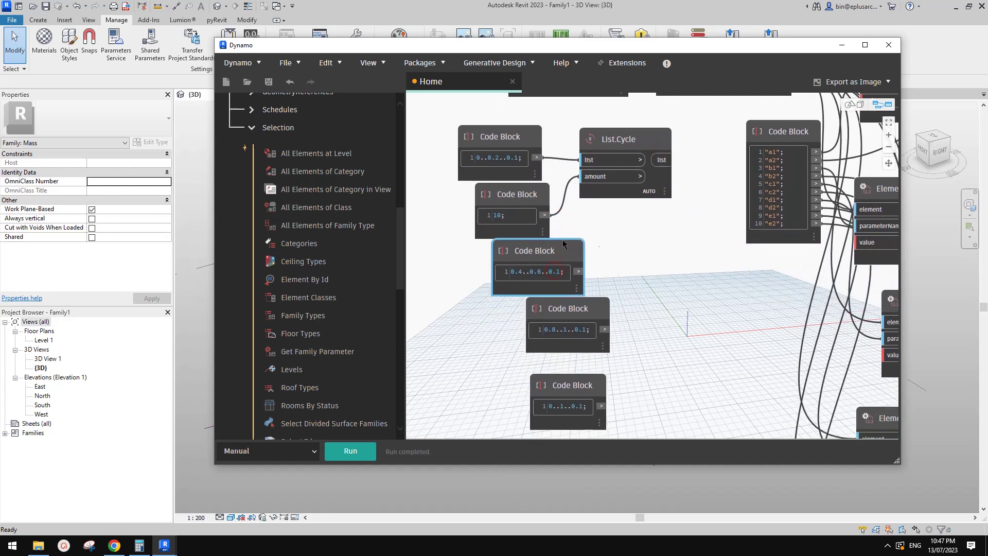
pyautogui.moveTo(564, 252); pyautogui.dragTo(557, 254)
pyautogui.moveTo(592, 231); pyautogui.dragTo(584, 247, button='middle')
# Step: Duplicate the List.Cycle node below the original and feed its list input from the 0.4..0.6..0.1 code block
pyautogui.click(614, 159)
pyautogui.hotkey('ctrl', 'c')
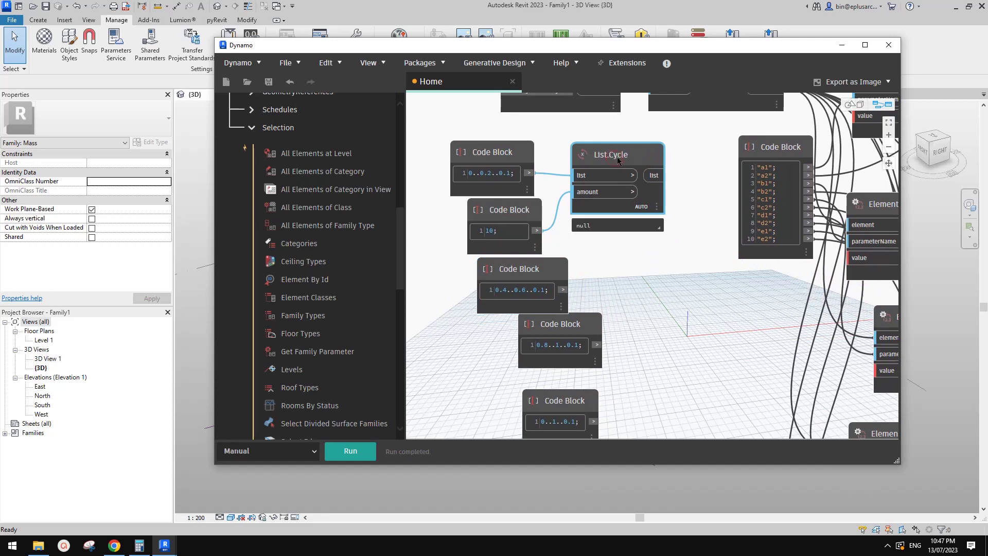
pyautogui.hotkey('ctrl', 'v')
pyautogui.moveTo(701, 181); pyautogui.dragTo(643, 260)
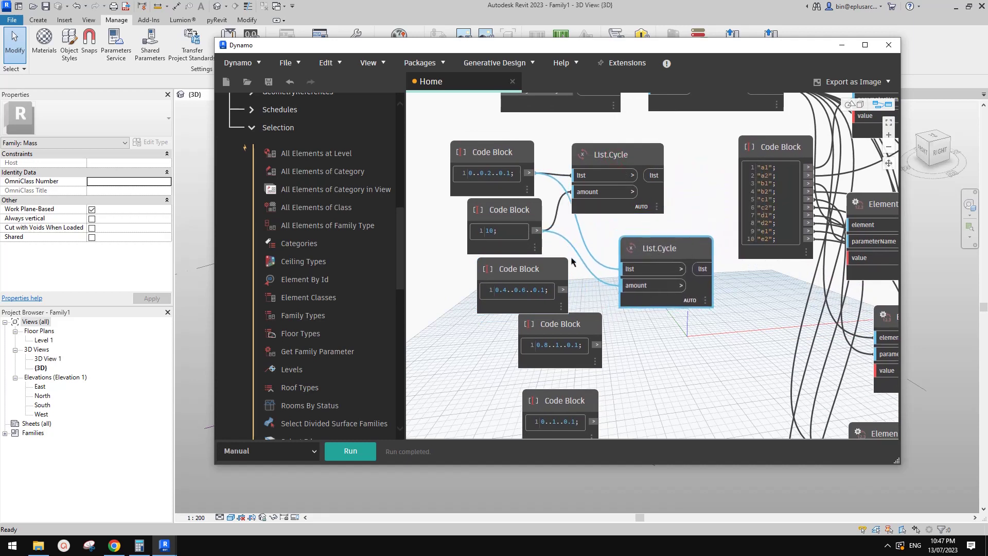
pyautogui.click(624, 268)
pyautogui.click(563, 290)
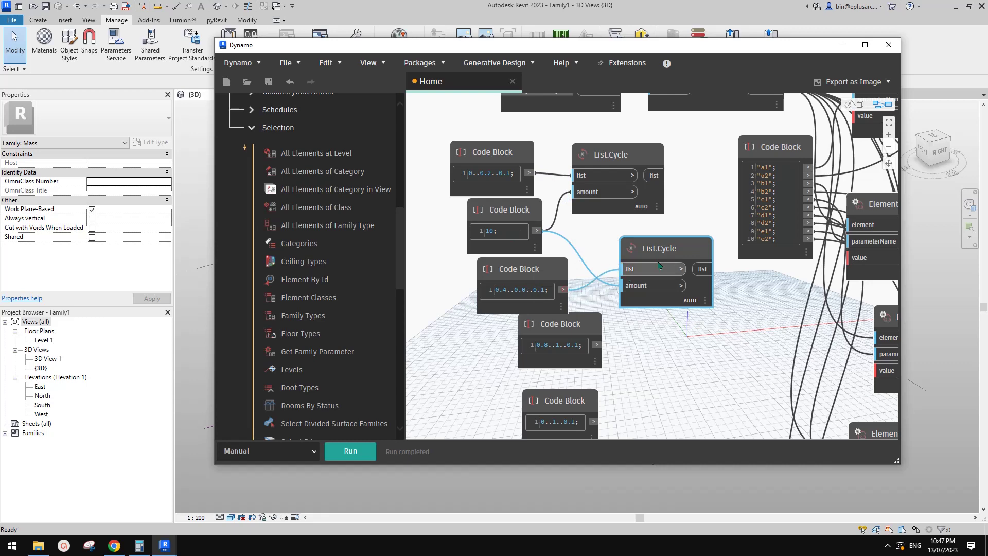
# Step: Tidy the second List.Cycle, the 10 block and the 0.4..0.6..0.1 block, and move the 0.8..1..0.1 block down to make room
pyautogui.moveTo(659, 250); pyautogui.dragTo(637, 245)
pyautogui.moveTo(544, 269); pyautogui.dragTo(533, 274)
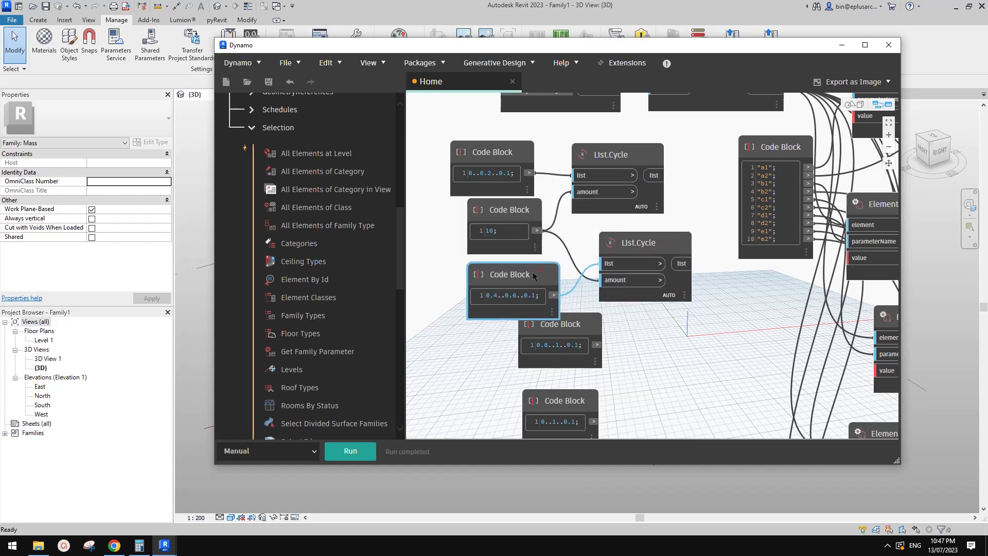
pyautogui.moveTo(624, 249); pyautogui.dragTo(609, 262)
pyautogui.moveTo(528, 209); pyautogui.dragTo(515, 211)
pyautogui.scroll(-2, 542, 252)
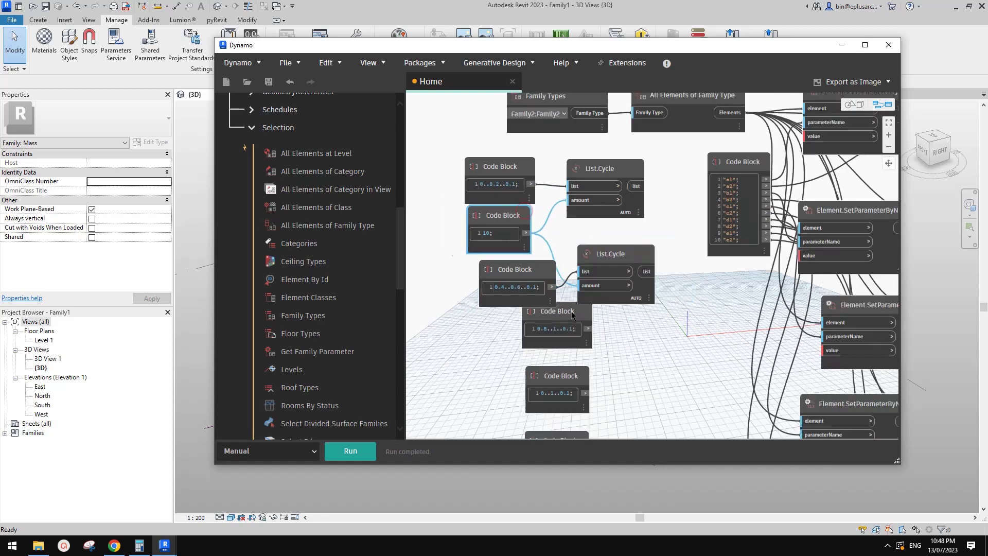
pyautogui.moveTo(591, 324); pyautogui.dragTo(620, 277, button='middle')
pyautogui.moveTo(607, 267); pyautogui.dragTo(553, 311)
pyautogui.scroll(-2, 588, 288)
pyautogui.scroll(3, 588, 287)
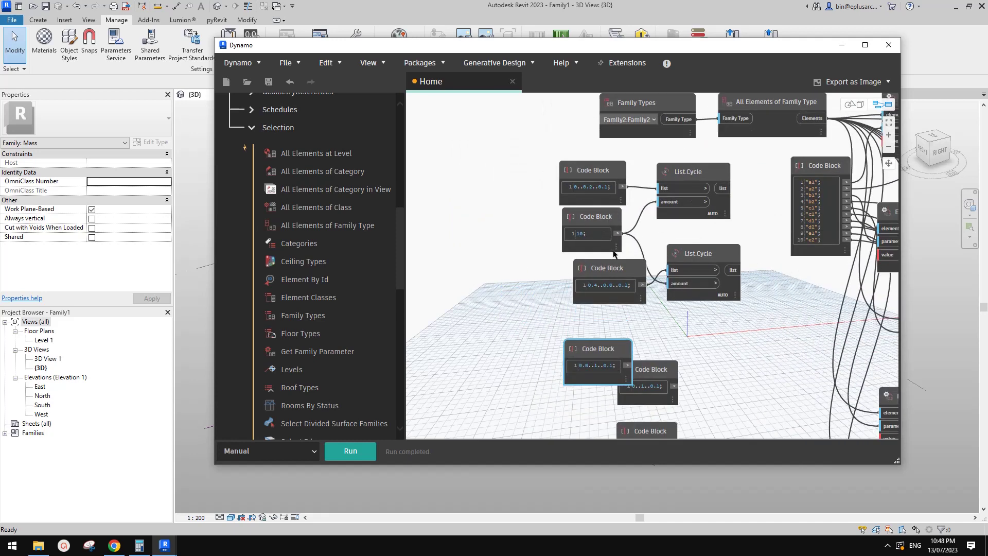
pyautogui.moveTo(621, 273); pyautogui.dragTo(605, 284)
pyautogui.moveTo(605, 235)
pyautogui.mouseDown()
pyautogui.moveTo(584, 242)
pyautogui.moveTo(600, 218)
pyautogui.mouseUp()
# Step: Detach the shared amount wire from the second List.Cycle and connect a duplicate 10 code block to that input instead
pyautogui.click(678, 283)
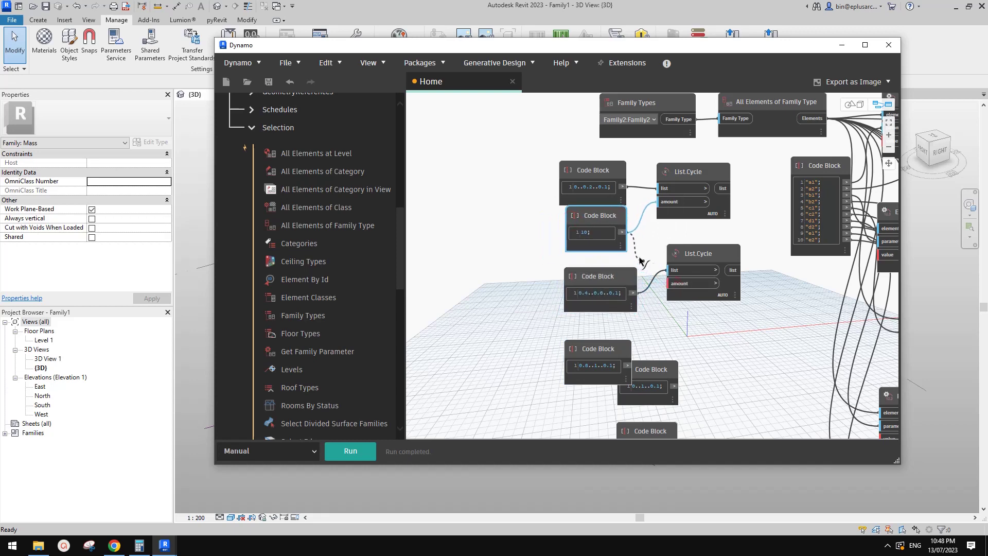
pyautogui.moveTo(639, 258); pyautogui.dragTo(656, 215, button='middle')
pyautogui.hotkey('ctrl', 'c')
pyautogui.hotkey('ctrl', 'v')
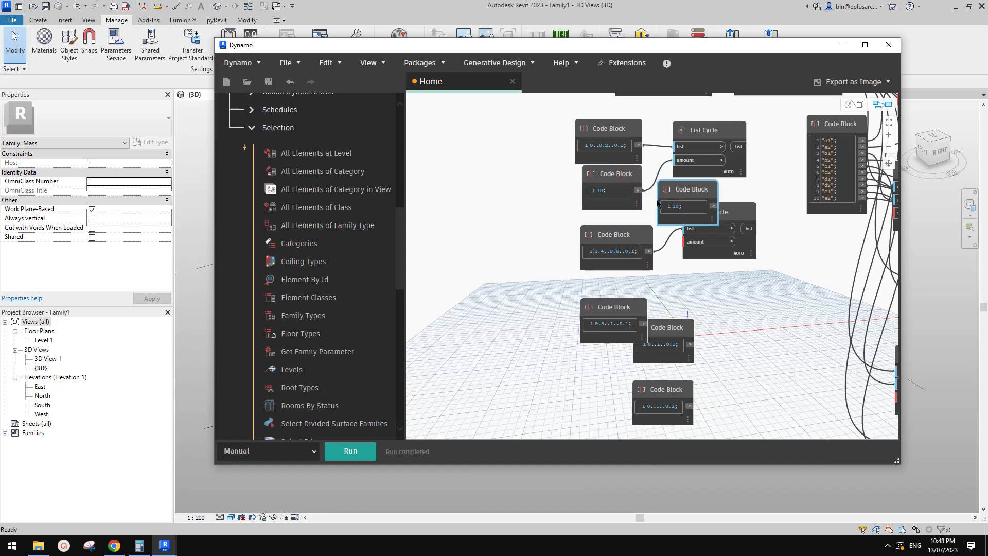
pyautogui.moveTo(685, 247); pyautogui.dragTo(696, 235, button='middle')
pyautogui.moveTo(700, 175); pyautogui.dragTo(629, 261)
pyautogui.click(652, 277)
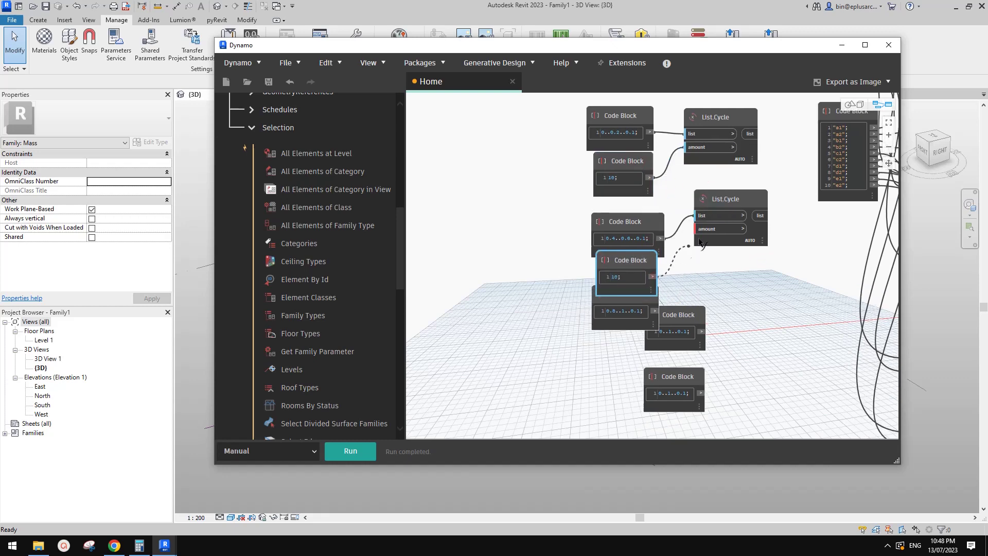
pyautogui.click(737, 229)
# Step: Spread the three lower range code blocks downward and align the nodes of the first two List.Cycle groups
pyautogui.scroll(-2, 722, 276)
pyautogui.moveTo(721, 277); pyautogui.dragTo(715, 224, button='middle')
pyautogui.moveTo(631, 251); pyautogui.dragTo(610, 291)
pyautogui.moveTo(678, 256); pyautogui.dragTo(618, 355)
pyautogui.moveTo(680, 309); pyautogui.dragTo(650, 407)
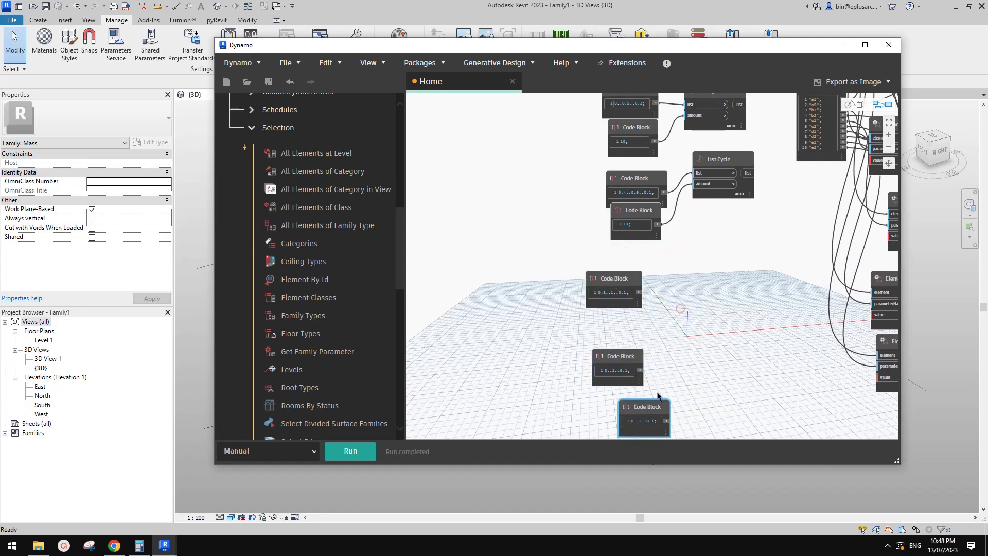
pyautogui.moveTo(650, 192); pyautogui.dragTo(650, 239, button='middle')
pyautogui.moveTo(647, 227); pyautogui.dragTo(645, 218)
pyautogui.moveTo(725, 203); pyautogui.dragTo(718, 222)
pyautogui.moveTo(649, 175); pyautogui.dragTo(645, 176)
pyautogui.scroll(-2, 751, 238)
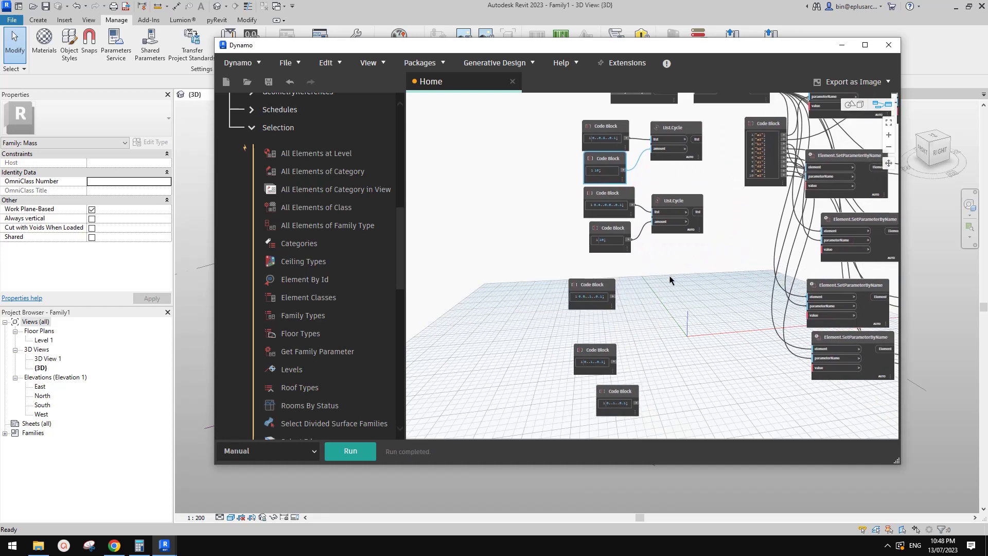
pyautogui.moveTo(634, 211); pyautogui.dragTo(606, 254, button='middle')
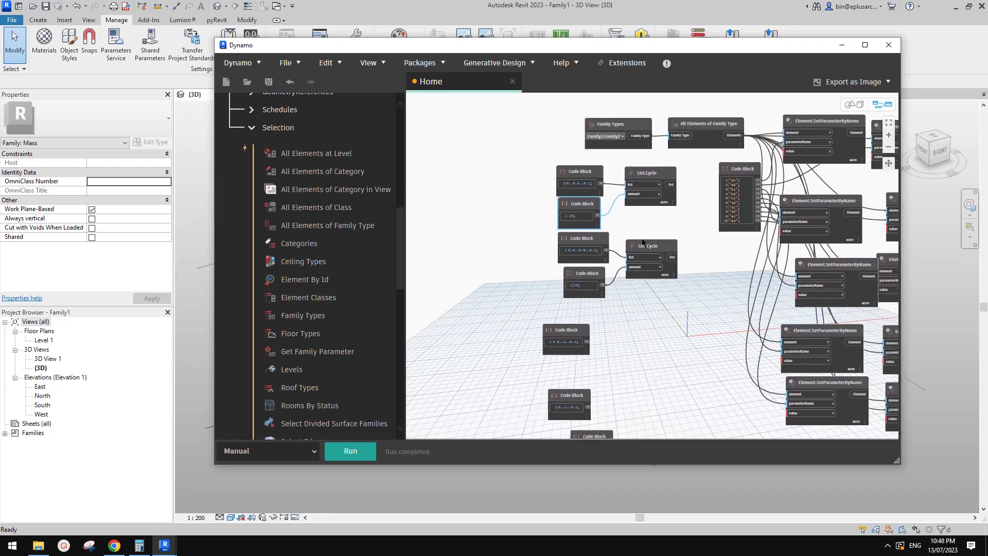
pyautogui.scroll(4, 643, 242)
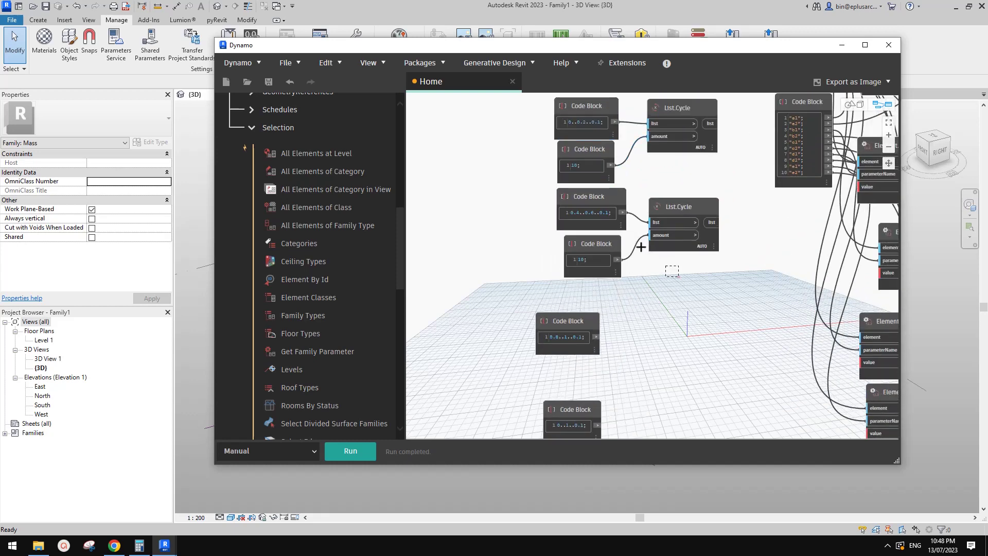
# Step: Duplicate the second List.Cycle with its 10 block beside the 0.8..1..0.1 code block and connect that range to its list input
pyautogui.moveTo(641, 247); pyautogui.dragTo(603, 206)
pyautogui.click(641, 323)
pyautogui.moveTo(662, 282); pyautogui.dragTo(663, 263, button='middle')
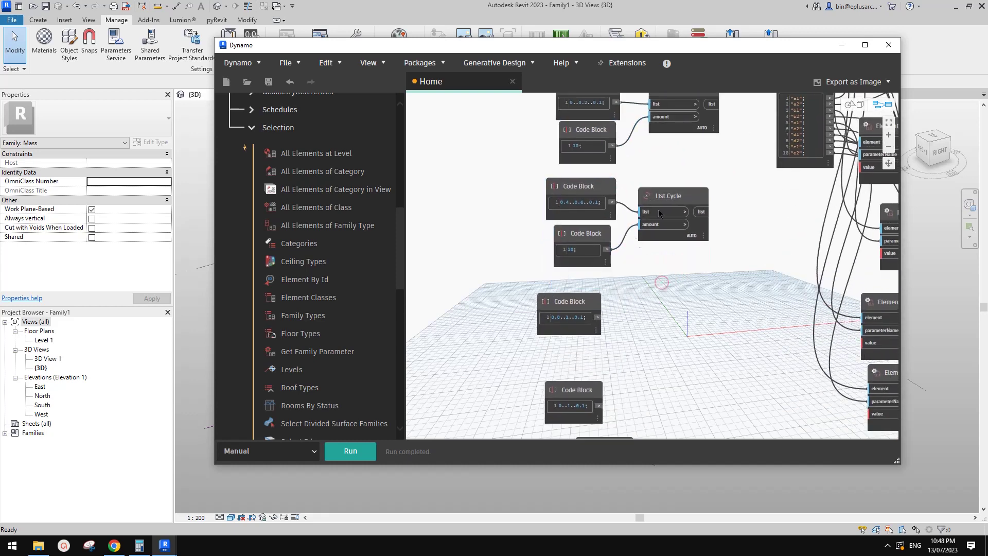
pyautogui.moveTo(619, 255); pyautogui.dragTo(595, 233)
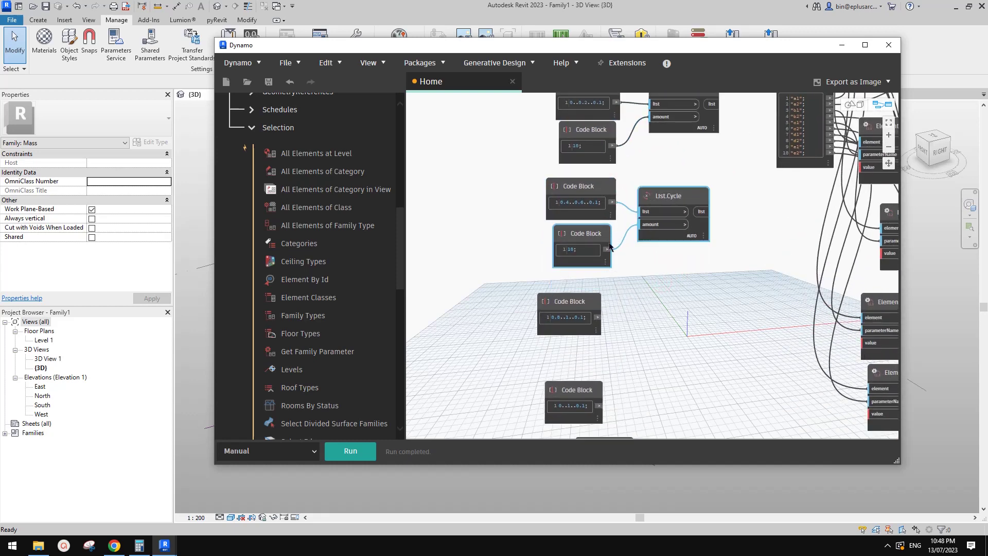
pyautogui.hotkey('ctrl', 'v')
pyautogui.moveTo(831, 160); pyautogui.dragTo(597, 301)
pyautogui.click(679, 249)
pyautogui.click(595, 297)
pyautogui.moveTo(654, 361); pyautogui.dragTo(707, 271, button='middle')
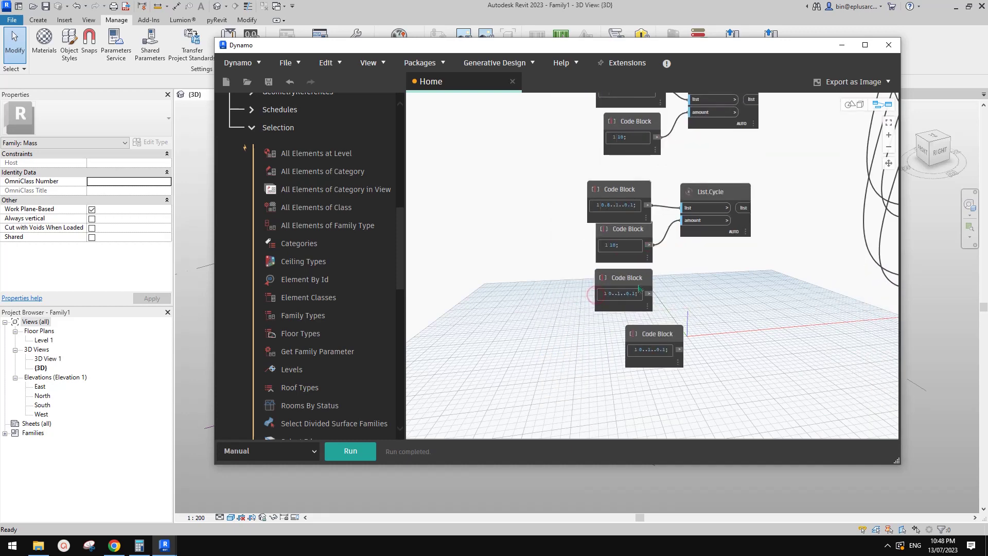
# Step: Move the two 0..1..0.1 code blocks further down and select the third List.Cycle node together with its 10 block
pyautogui.moveTo(638, 283); pyautogui.dragTo(645, 295)
pyautogui.moveTo(663, 335); pyautogui.dragTo(653, 378)
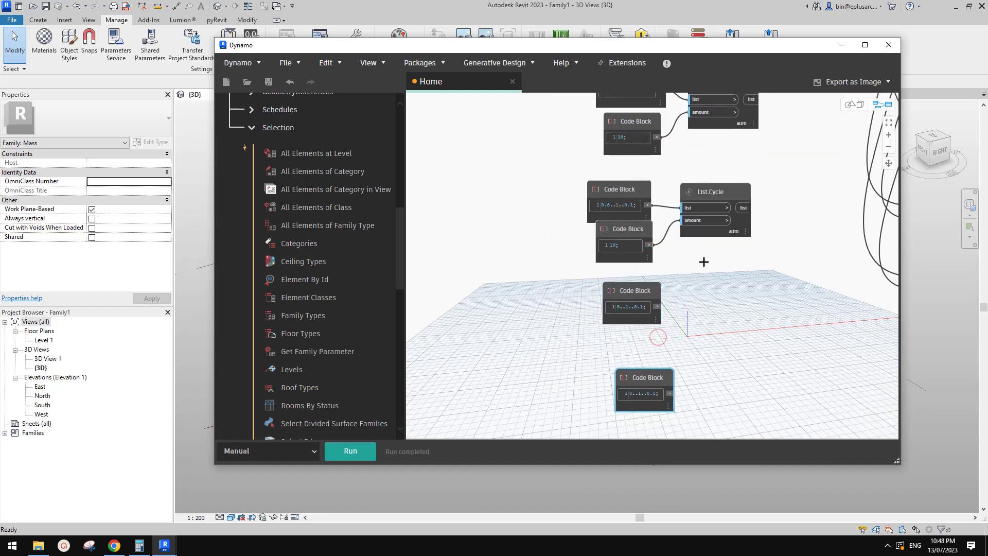
pyautogui.moveTo(706, 264); pyautogui.dragTo(633, 234)
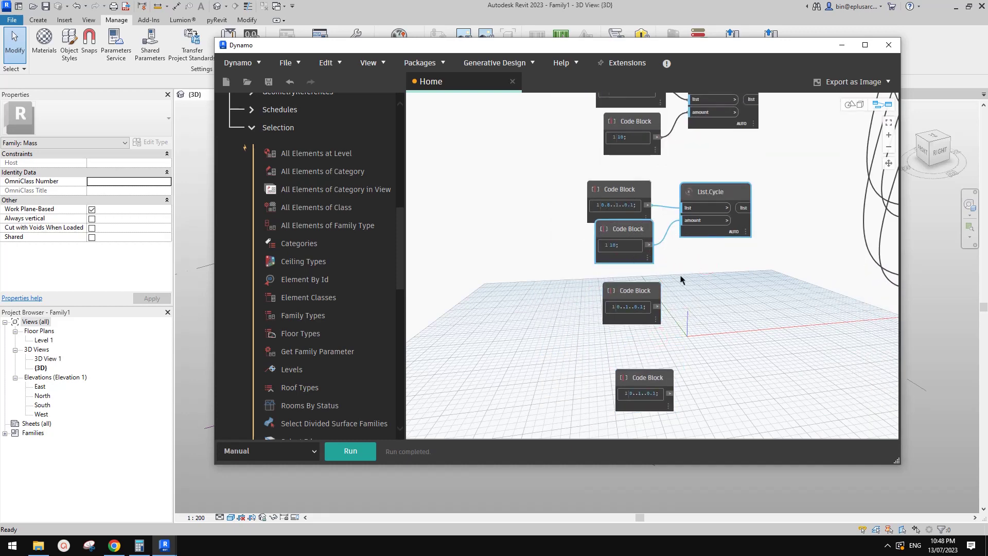
# Step: Duplicate the List.Cycle node with its amount Code Block, feed it the fourth range Code Block, 0..1..0.1, and set the amount to 3
pyautogui.hotkey('ctrl', 'v')
pyautogui.moveTo(786, 297); pyautogui.dragTo(657, 307)
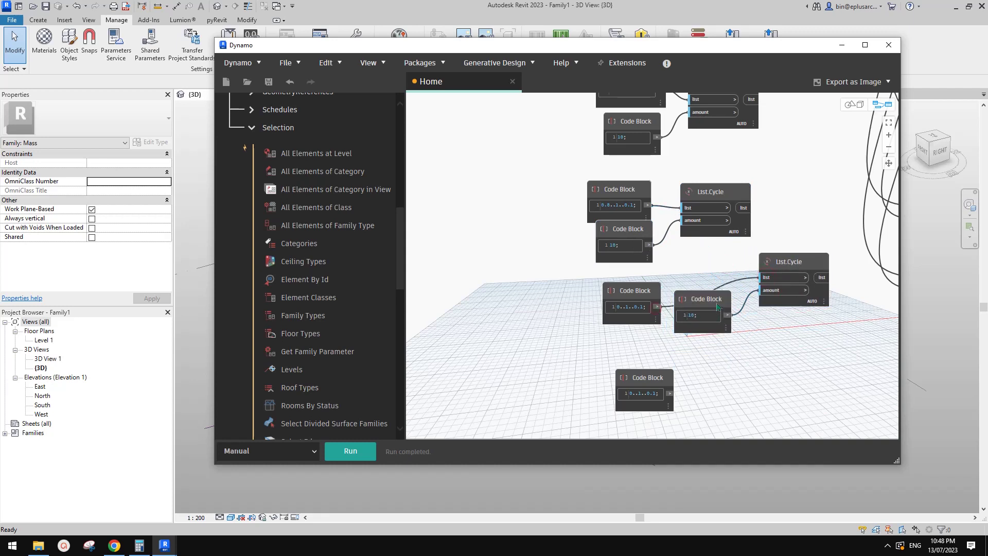
pyautogui.moveTo(717, 307); pyautogui.dragTo(715, 322)
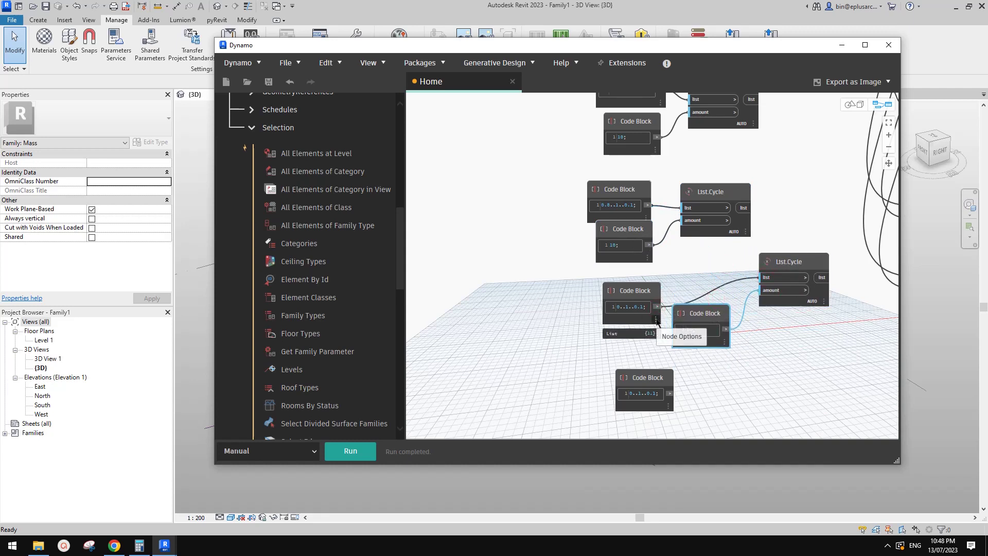
pyautogui.doubleClick(689, 330)
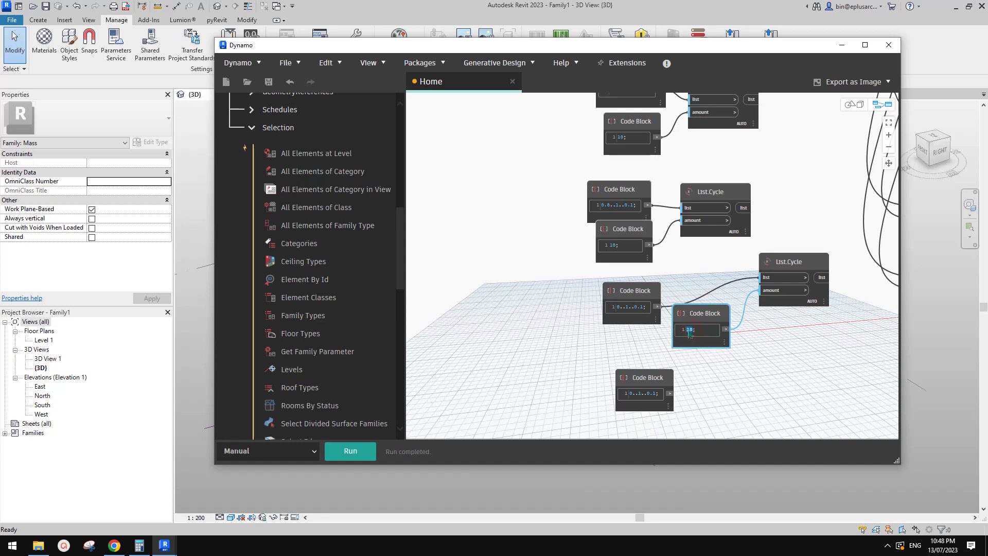
pyautogui.write('3;')
pyautogui.click(743, 370)
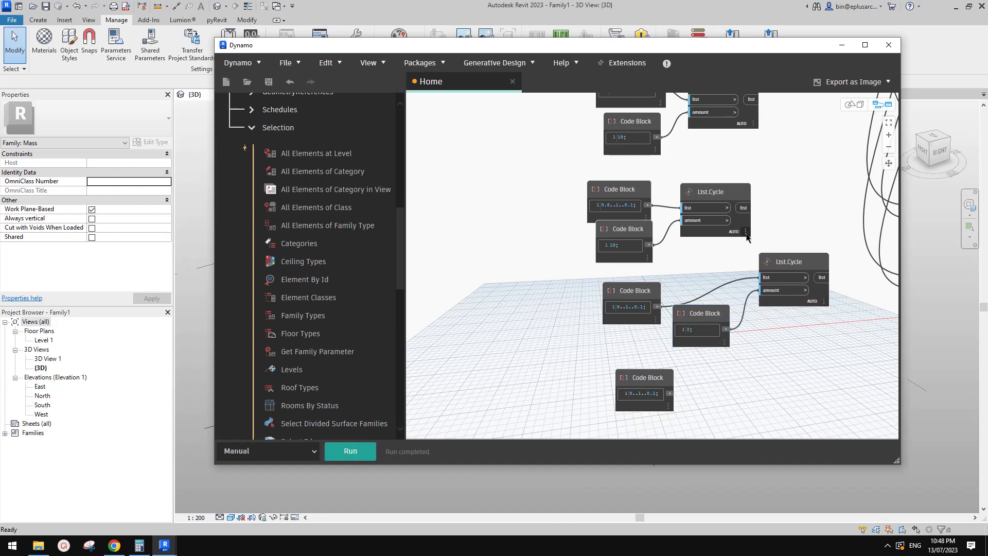
# Step: Move the fourth range's Code Blocks close to their List.Cycle node
pyautogui.moveTo(689, 282); pyautogui.dragTo(680, 245, button='middle')
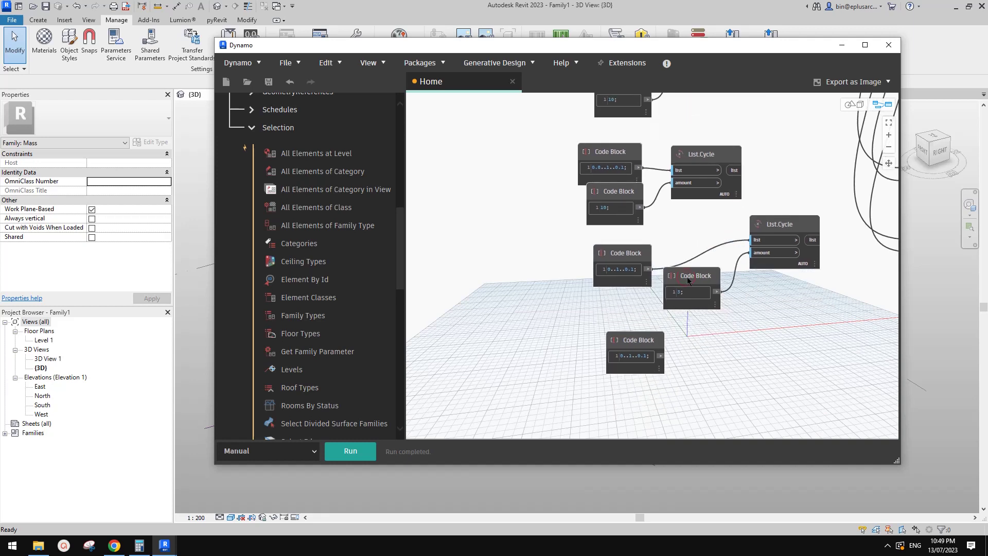
pyautogui.moveTo(626, 252); pyautogui.dragTo(701, 229)
pyautogui.click(771, 226)
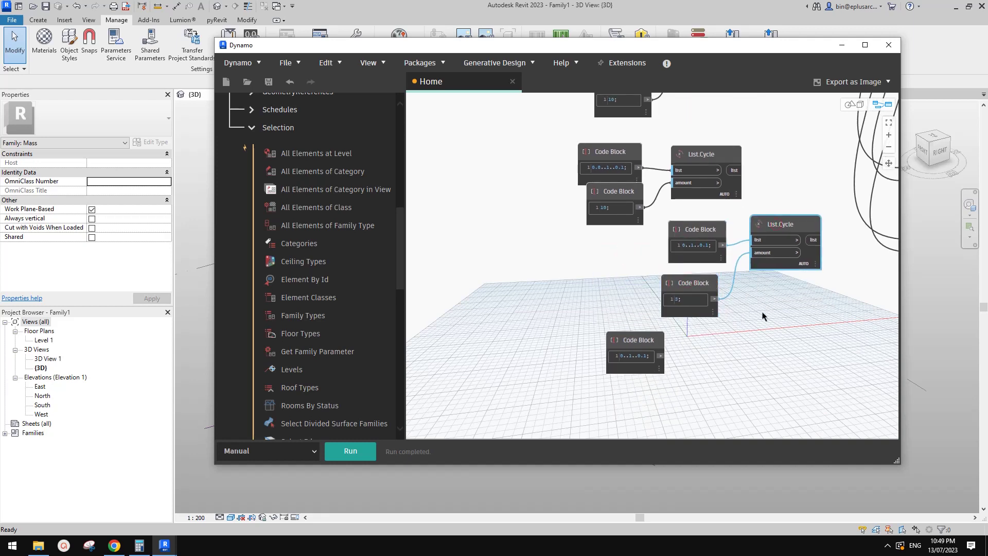
# Step: Duplicate the fourth List.Cycle with its amount Code Block of 3 and place the copies below the original group
pyautogui.moveTo(814, 317); pyautogui.dragTo(795, 319, button='middle')
pyautogui.moveTo(796, 319); pyautogui.dragTo(681, 268)
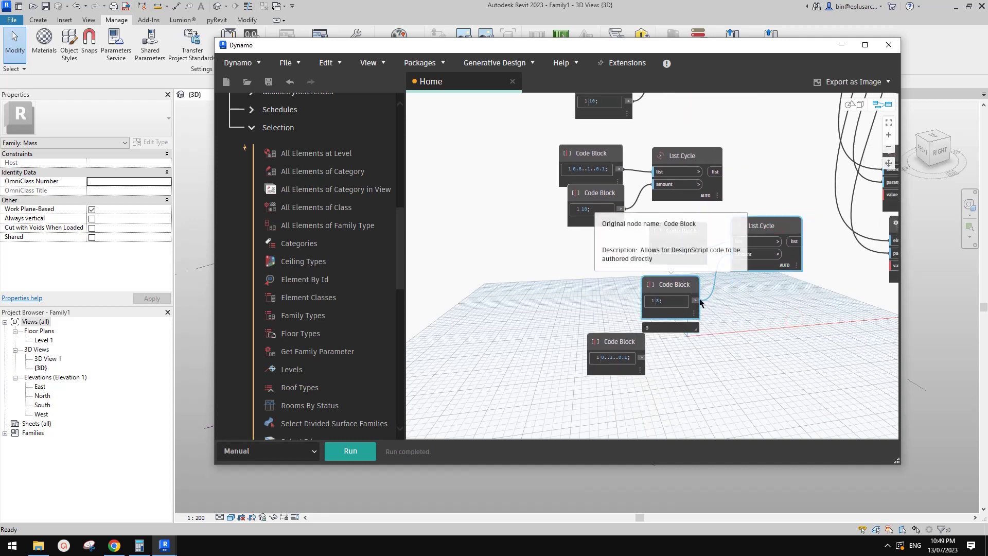
pyautogui.hotkey('ctrl', 'c')
pyautogui.hotkey('ctrl', 'v')
pyautogui.moveTo(770, 335); pyautogui.dragTo(756, 338, button='middle')
pyautogui.moveTo(751, 291); pyautogui.dragTo(751, 352)
# Step: Connect the last 0..1..0.1 Code Block to the list input of the copied List.Cycle and move it alongside
pyautogui.click(738, 362)
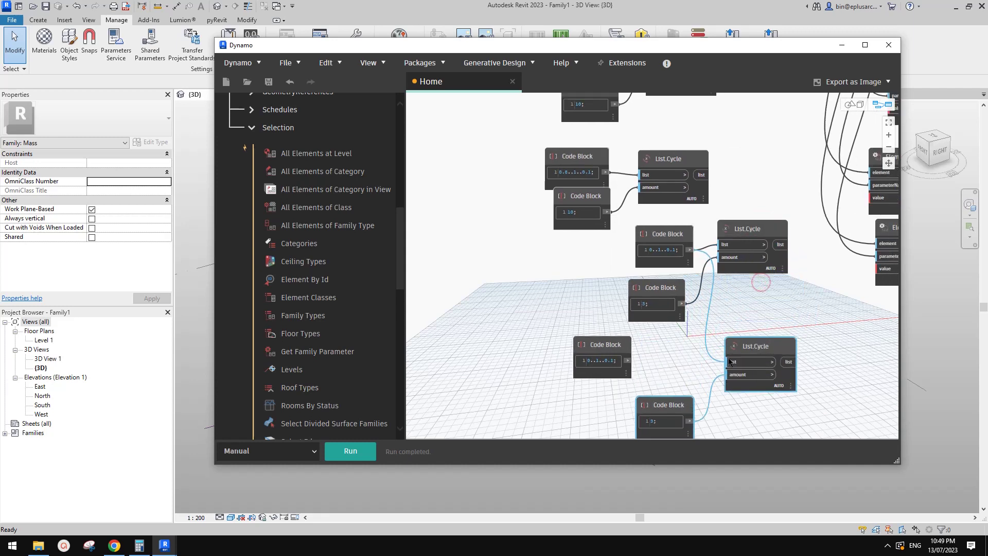
pyautogui.click(702, 360)
pyautogui.click(740, 363)
pyautogui.click(629, 361)
pyautogui.moveTo(625, 350); pyautogui.dragTo(693, 354)
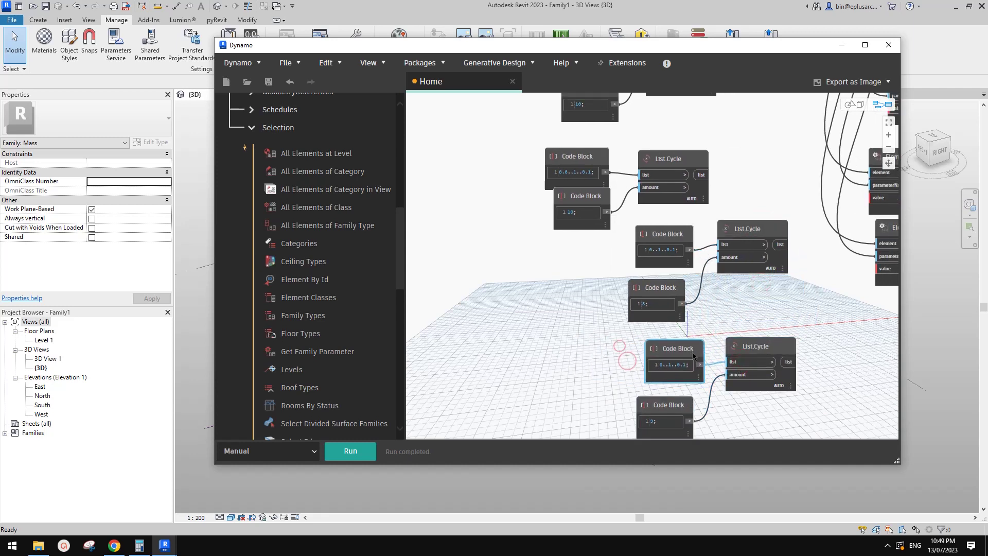
pyautogui.scroll(-2, 759, 402)
pyautogui.moveTo(758, 402); pyautogui.dragTo(717, 383, button='middle')
pyautogui.moveTo(714, 314); pyautogui.dragTo(705, 337, button='middle')
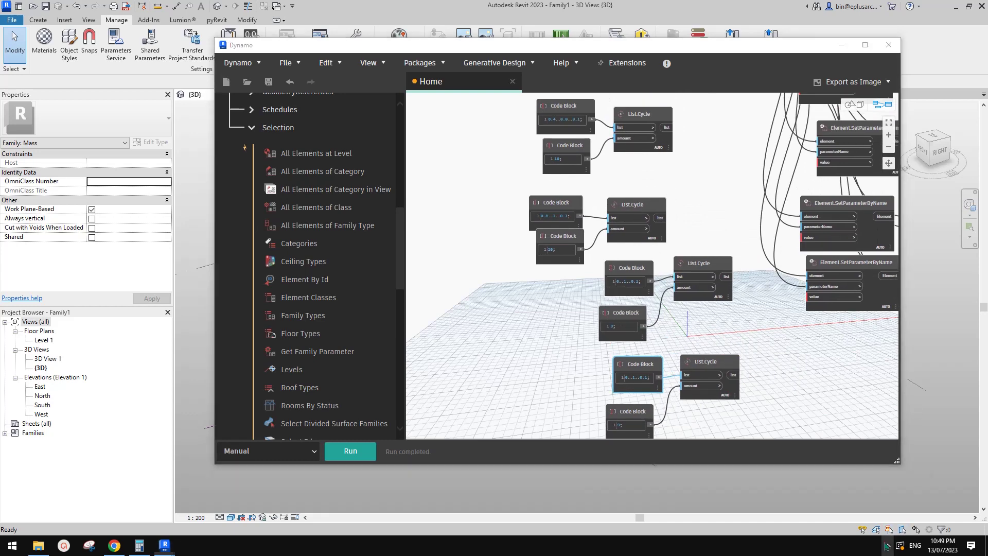
pyautogui.click(886, 545)
pyautogui.click(878, 520)
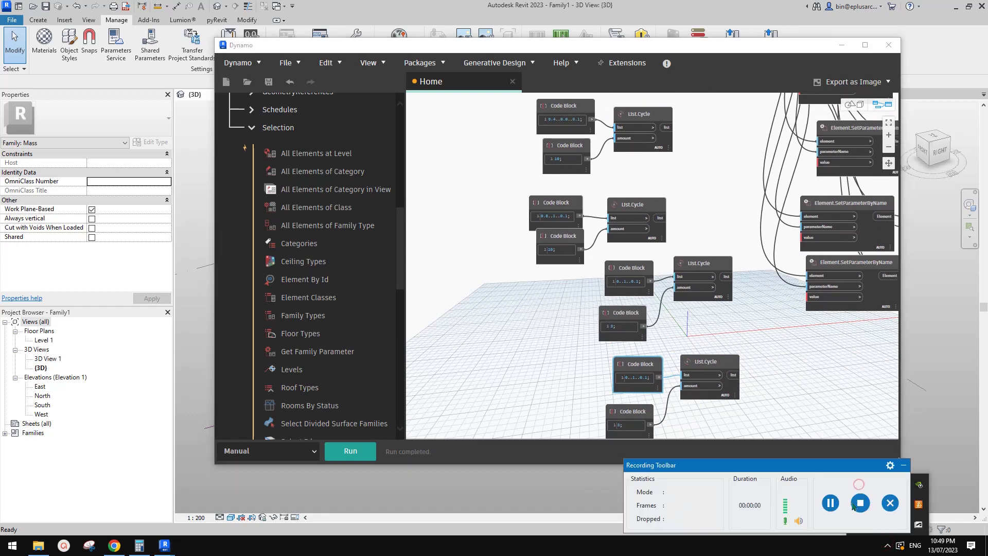
pyautogui.click(904, 466)
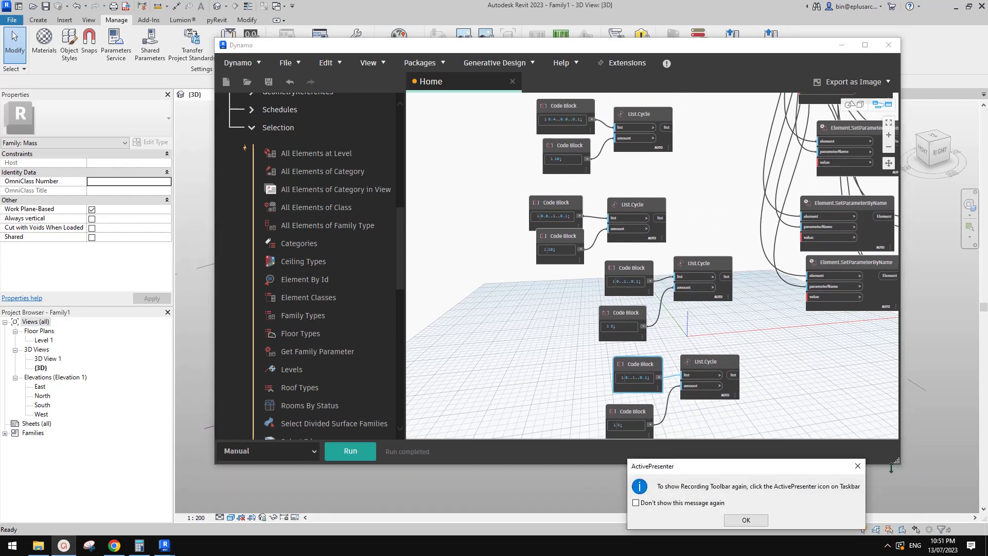
pyautogui.click(857, 466)
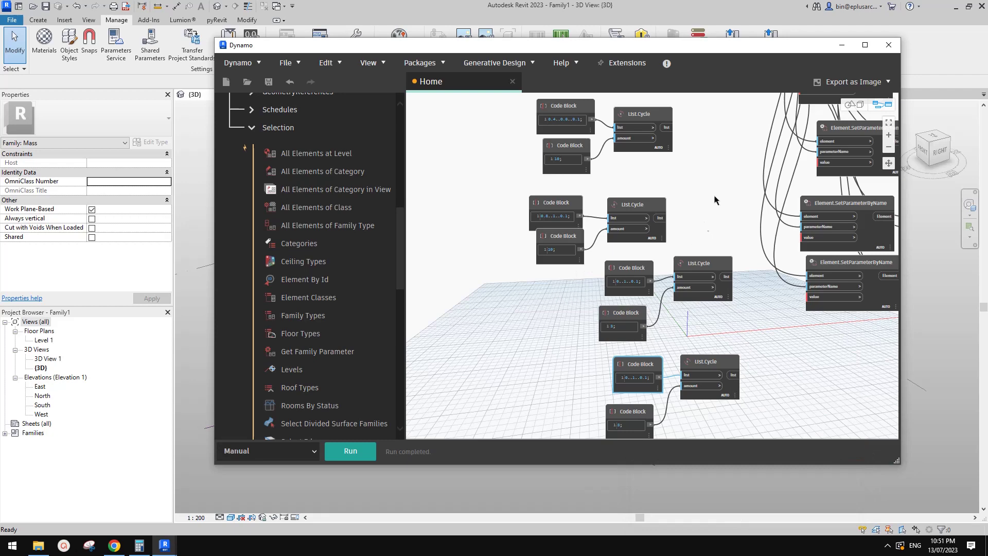
# Step: Connect the first List.Cycle output to the value inputs of both first-row Element.SetParameterByName nodes
pyautogui.moveTo(715, 196); pyautogui.dragTo(673, 230, button='middle')
pyautogui.scroll(-3, 673, 230)
pyautogui.scroll(3, 666, 189)
pyautogui.moveTo(666, 190); pyautogui.dragTo(631, 255, button='middle')
pyautogui.moveTo(656, 165); pyautogui.dragTo(642, 166)
pyautogui.moveTo(625, 270); pyautogui.dragTo(615, 243, button='middle')
pyautogui.moveTo(576, 196); pyautogui.dragTo(574, 222, button='middle')
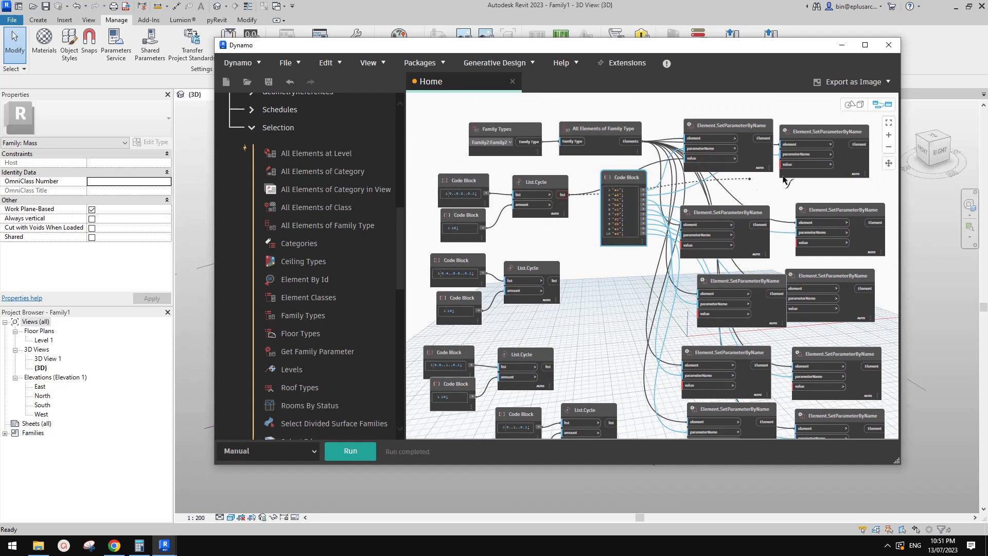
# Step: Connect the second List.Cycle output to the value inputs of both second-row Element.SetParameterByName nodes
pyautogui.scroll(2, 577, 259)
pyautogui.moveTo(582, 264)
pyautogui.mouseDown(button='middle')
pyautogui.moveTo(589, 249)
pyautogui.moveTo(589, 269)
pyautogui.mouseUp(button='middle')
pyautogui.click(559, 265)
pyautogui.click(693, 251)
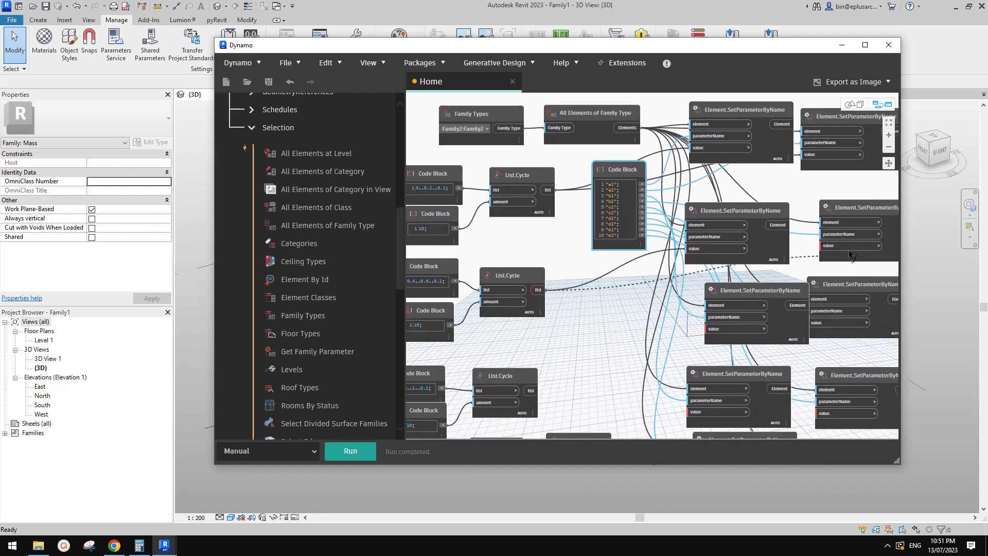
# Step: Connect the third List.Cycle output to the value inputs of both third-row Element.SetParameterByName nodes
pyautogui.moveTo(620, 346); pyautogui.dragTo(617, 302, button='middle')
pyautogui.scroll(-3, 591, 311)
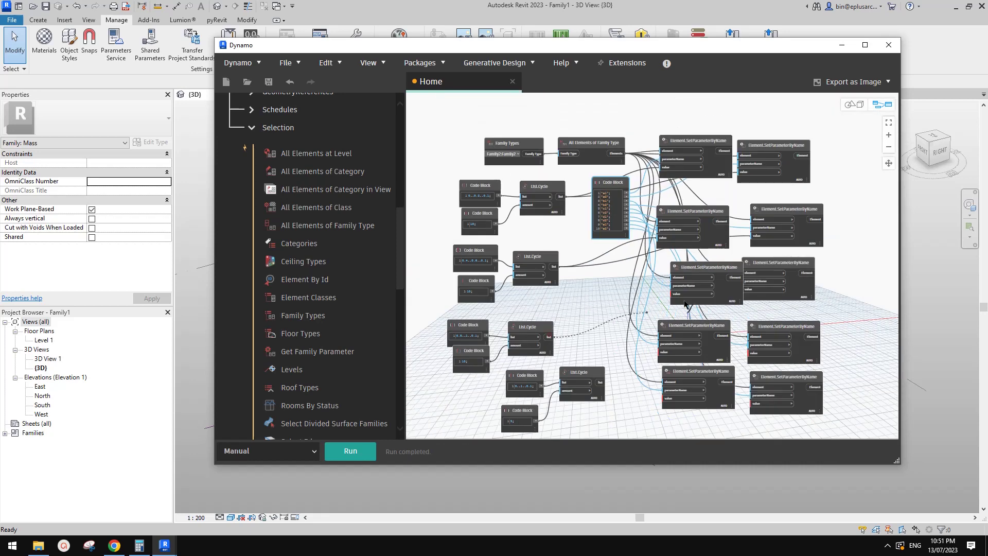
pyautogui.click(673, 294)
pyautogui.click(549, 338)
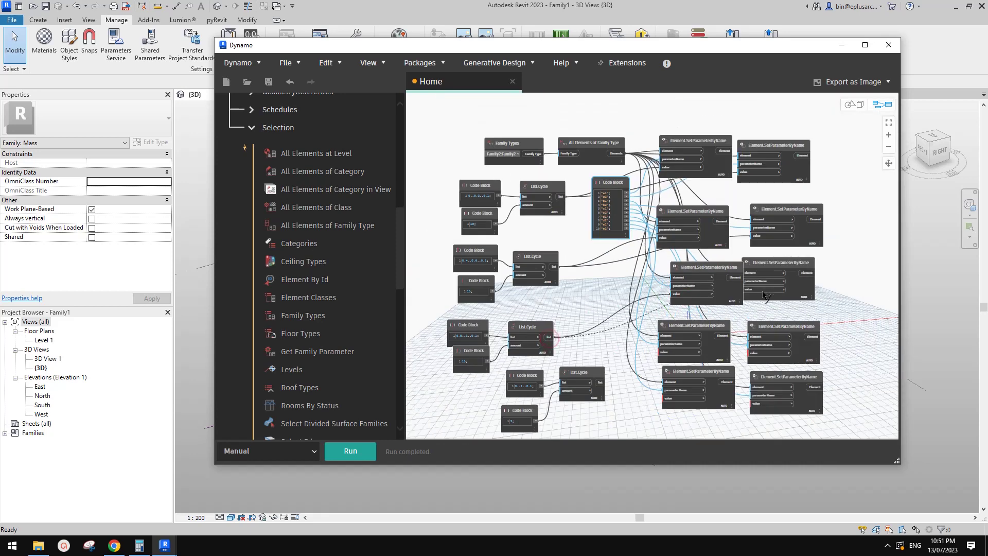
pyautogui.click(761, 291)
# Step: Disconnect the first three List.Cycle outputs from all the Element.SetParameterByName value inputs
pyautogui.click(774, 271)
pyautogui.moveTo(618, 278); pyautogui.dragTo(639, 272, button='middle')
pyautogui.click(708, 283)
pyautogui.click(637, 280)
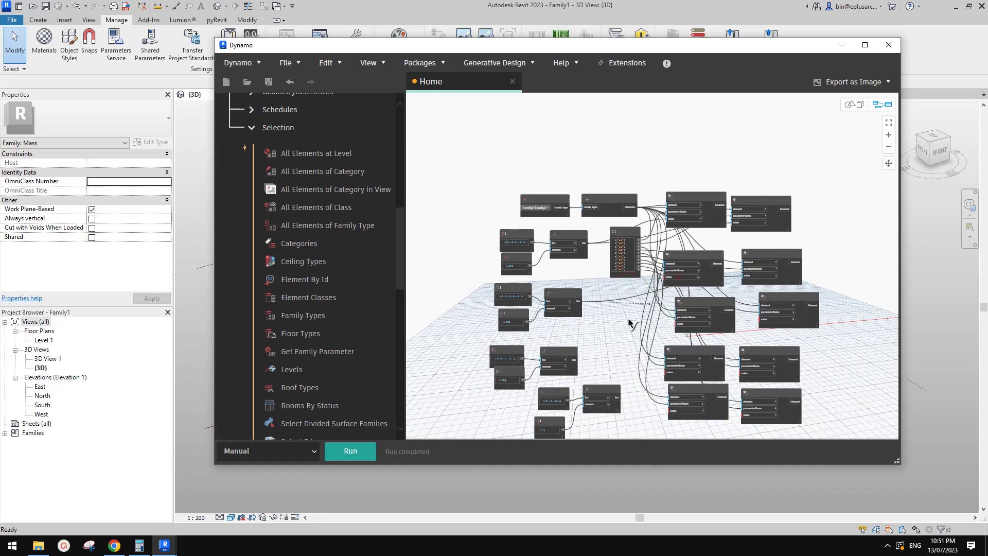
pyautogui.scroll(3, 649, 307)
pyautogui.scroll(1, 650, 307)
pyautogui.click(884, 234)
pyautogui.click(572, 330)
pyautogui.moveTo(701, 159); pyautogui.dragTo(669, 242, button='middle')
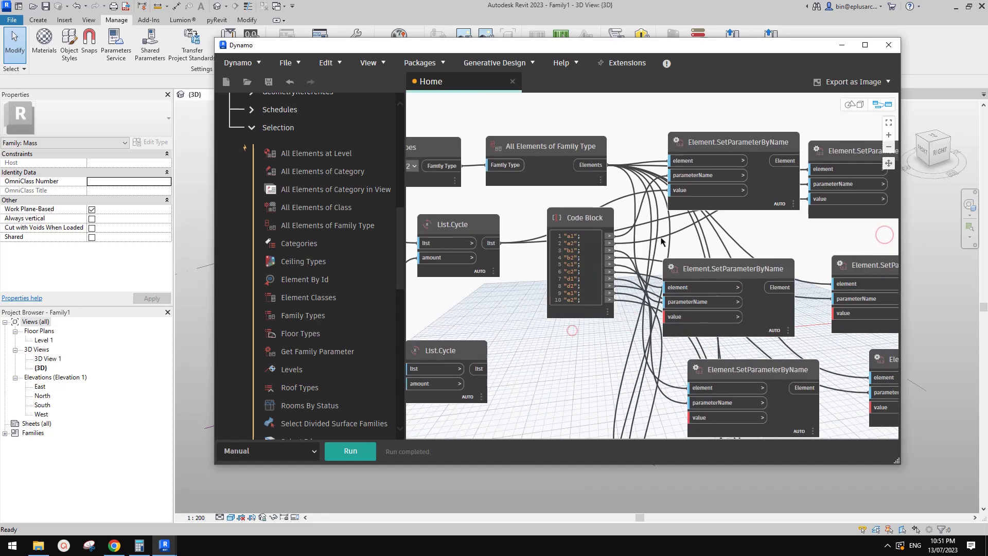
pyautogui.scroll(-1, 578, 373)
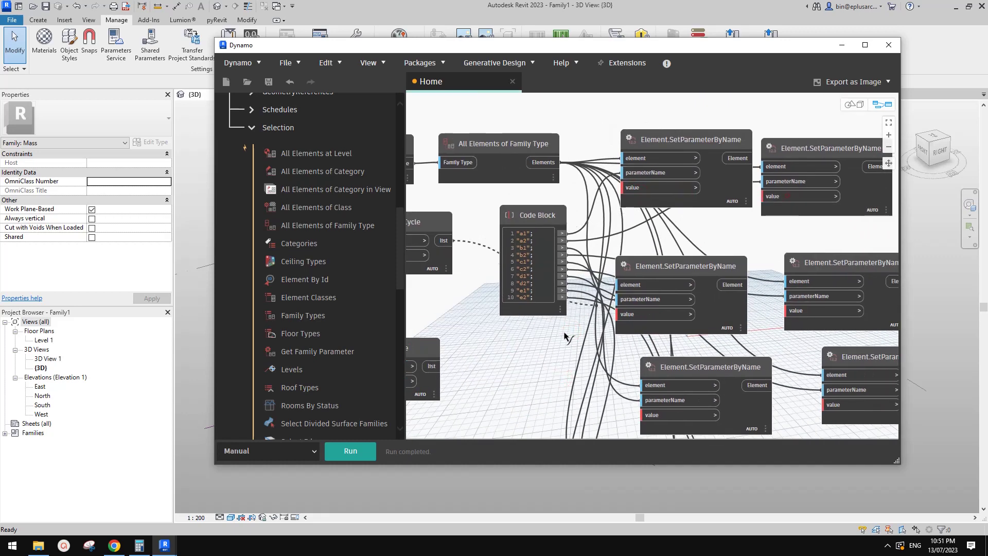
pyautogui.scroll(-1, 561, 352)
# Step: Make room between the first List.Cycle and the parameter-name Code Block by moving the two nodes apart
pyautogui.moveTo(561, 352); pyautogui.dragTo(700, 325, button='middle')
pyautogui.moveTo(570, 213); pyautogui.dragTo(555, 214)
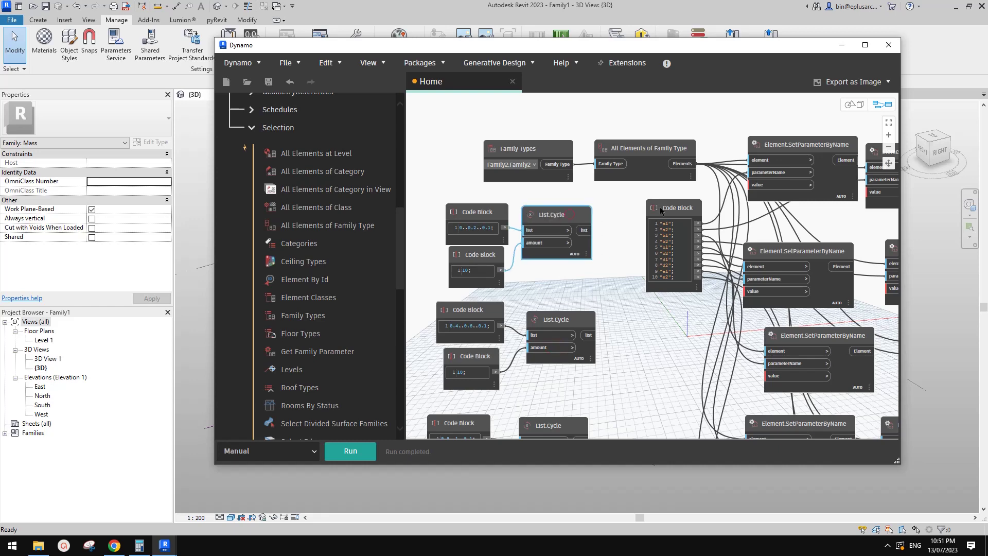
pyautogui.moveTo(664, 207); pyautogui.dragTo(683, 207)
pyautogui.moveTo(616, 241); pyautogui.dragTo(616, 257, button='middle')
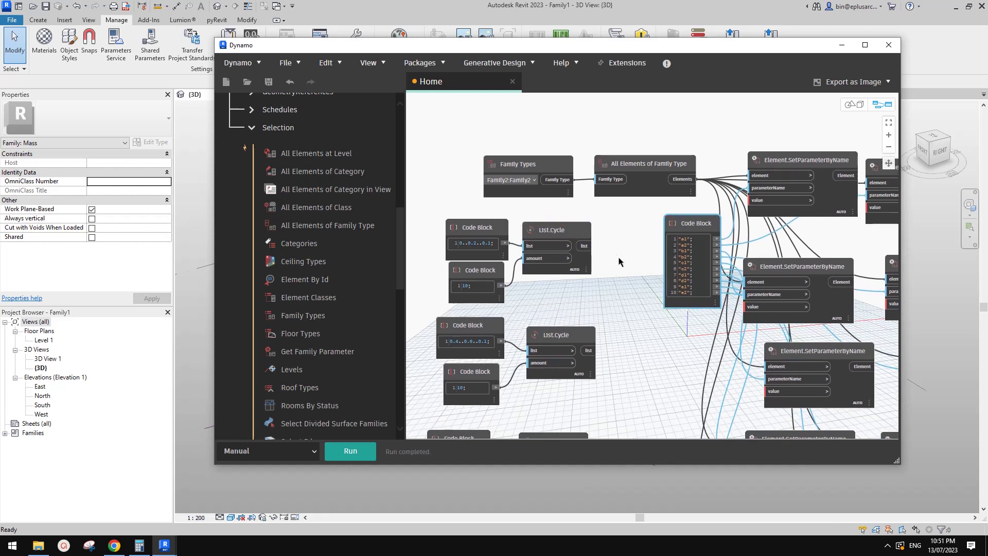
# Step: Add a List.Shuffle node with list and seed inputs and place it between the List.Cycle column and the parameter-name Code Block
pyautogui.rightClick(619, 260)
pyautogui.write('shu')
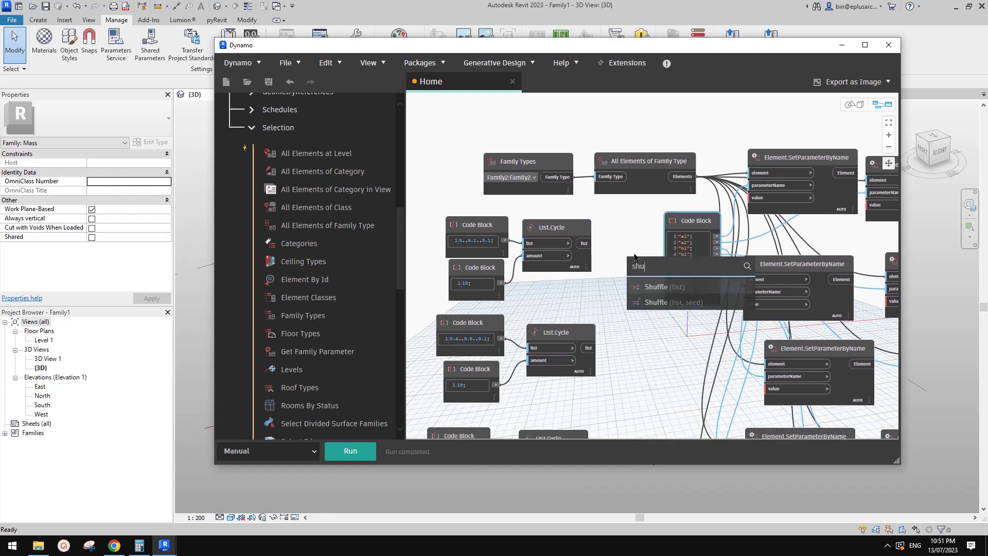
pyautogui.click(668, 305)
pyautogui.moveTo(641, 325); pyautogui.dragTo(618, 295, button='middle')
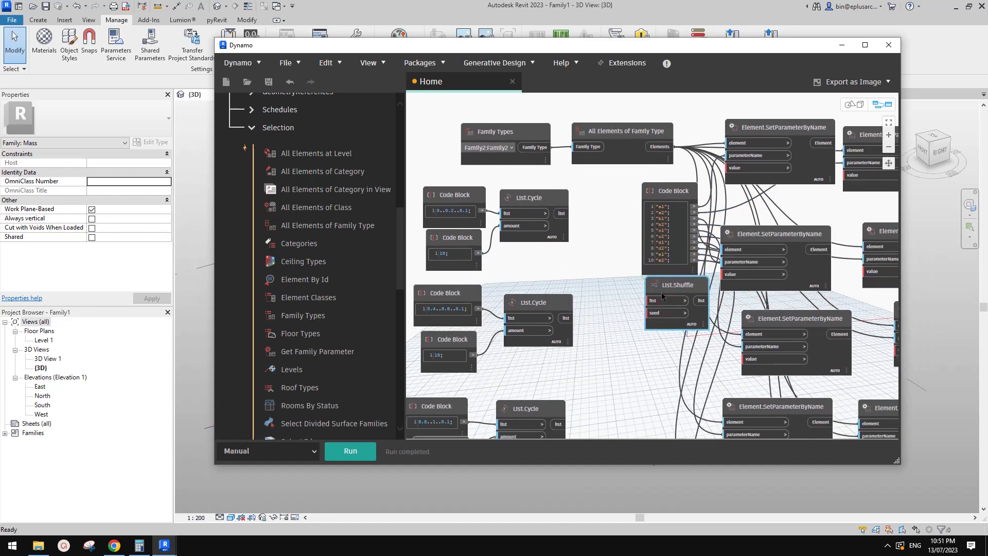
pyautogui.moveTo(683, 288); pyautogui.dragTo(616, 257)
pyautogui.moveTo(613, 303); pyautogui.dragTo(644, 293, button='middle')
pyautogui.moveTo(636, 247); pyautogui.dragTo(642, 235)
# Step: Connect the first List.Cycle output to the List.Shuffle list input and align the two nodes side by side
pyautogui.click(630, 249)
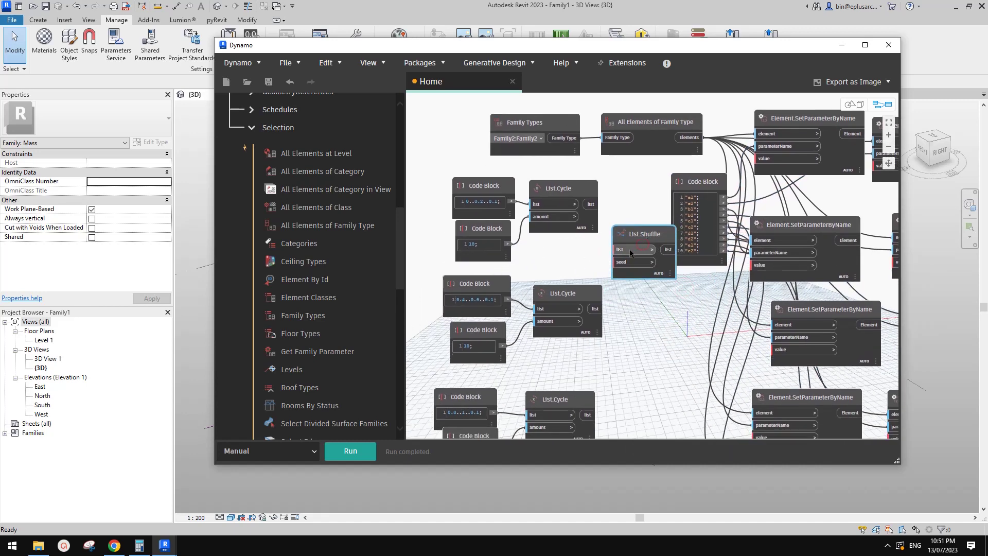
pyautogui.moveTo(641, 214); pyautogui.dragTo(636, 226, button='middle')
pyautogui.moveTo(697, 188); pyautogui.dragTo(699, 192)
pyautogui.moveTo(655, 243); pyautogui.dragTo(644, 222)
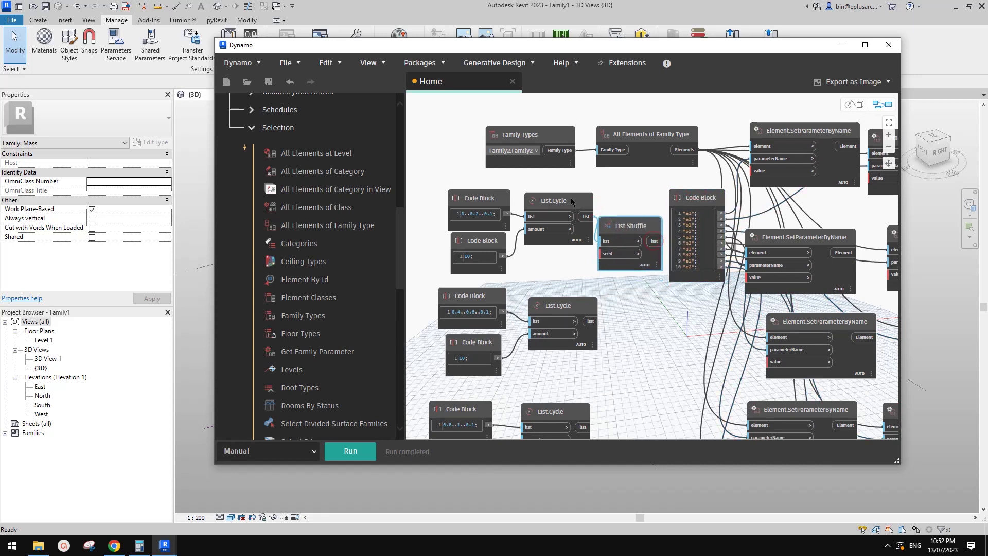
pyautogui.moveTo(572, 202); pyautogui.dragTo(565, 203)
pyautogui.moveTo(631, 227); pyautogui.dragTo(629, 216)
pyautogui.moveTo(556, 207); pyautogui.dragTo(564, 209)
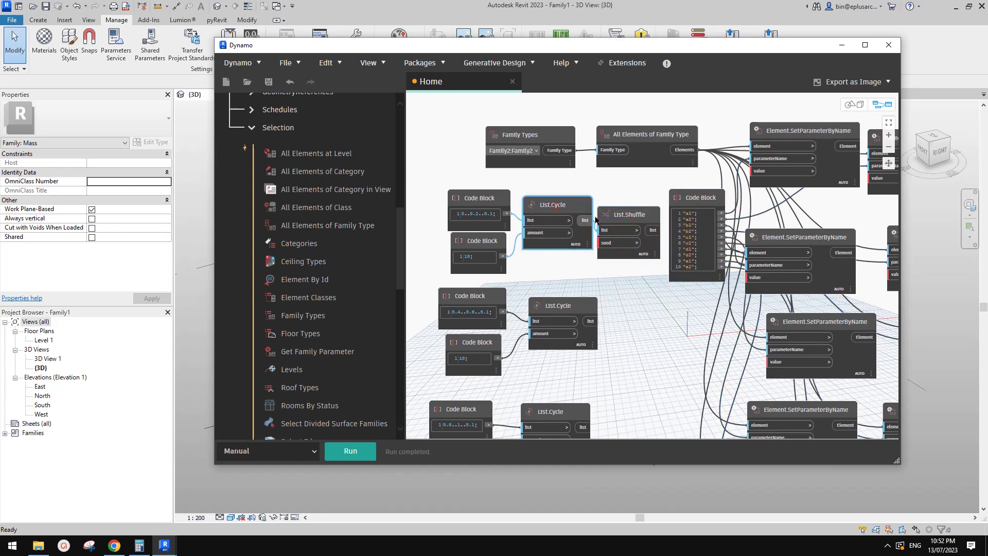
pyautogui.moveTo(632, 192); pyautogui.dragTo(622, 206, button='middle')
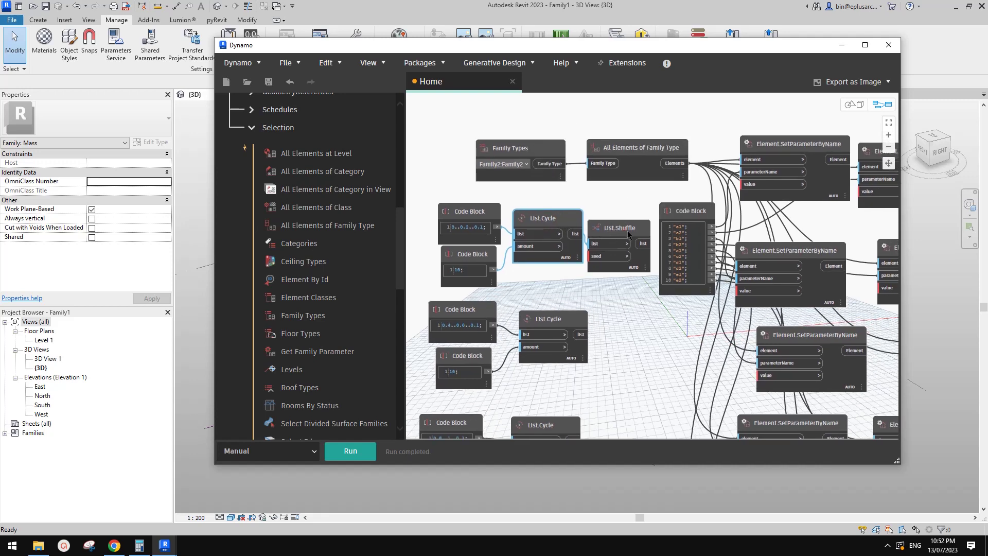
pyautogui.moveTo(628, 233); pyautogui.dragTo(628, 238)
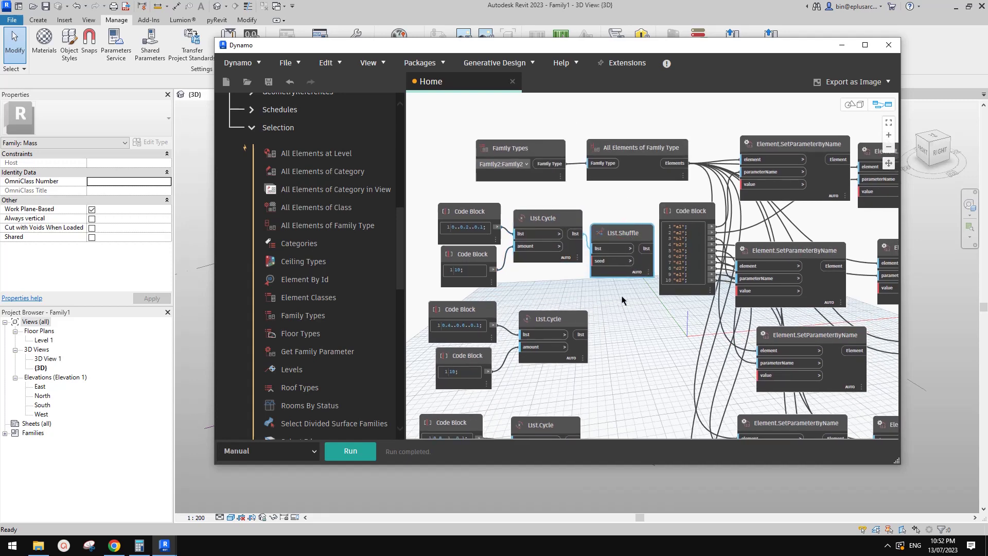
# Step: Connect the List.Shuffle output to the value inputs of both first-row Element.SetParameterByName nodes
pyautogui.moveTo(638, 308); pyautogui.dragTo(605, 309, button='middle')
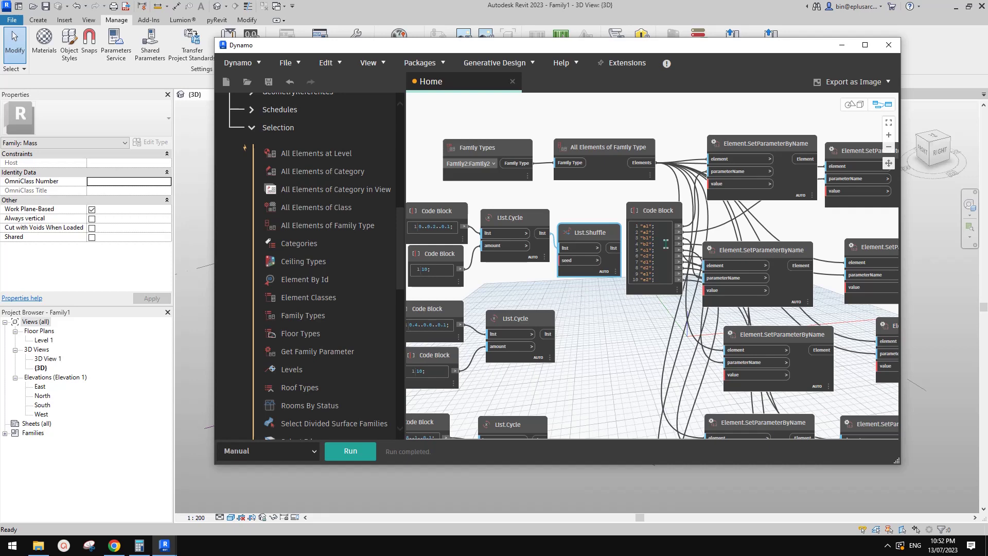
pyautogui.moveTo(610, 305)
pyautogui.mouseDown(button='middle')
pyautogui.moveTo(597, 310)
pyautogui.moveTo(605, 313)
pyautogui.mouseUp(button='middle')
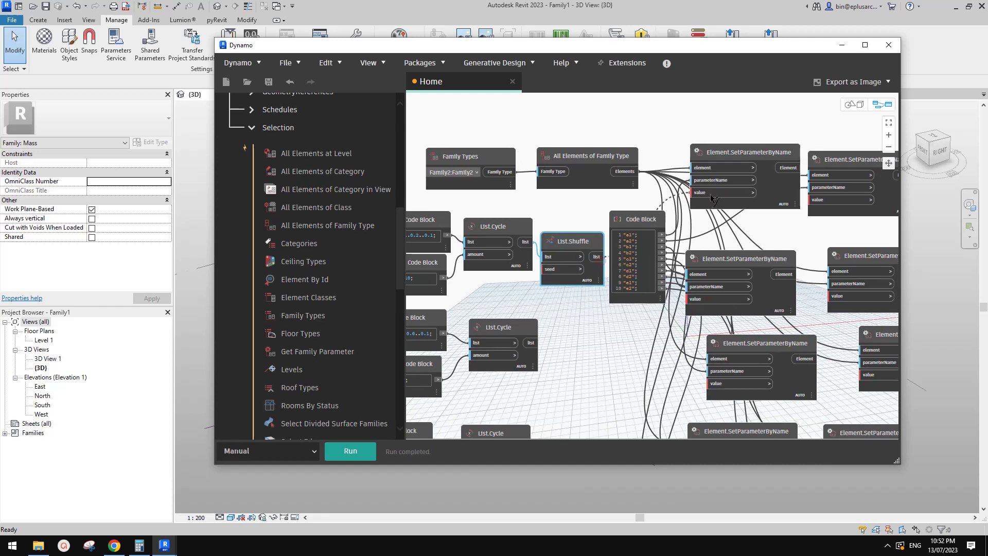
pyautogui.moveTo(713, 199); pyautogui.dragTo(589, 269)
# Step: Duplicate List.Shuffle beside the second List.Cycle and connect the copy's output to both second-row Element.SetParameterByName value inputs
pyautogui.moveTo(566, 247); pyautogui.dragTo(678, 200, button='middle')
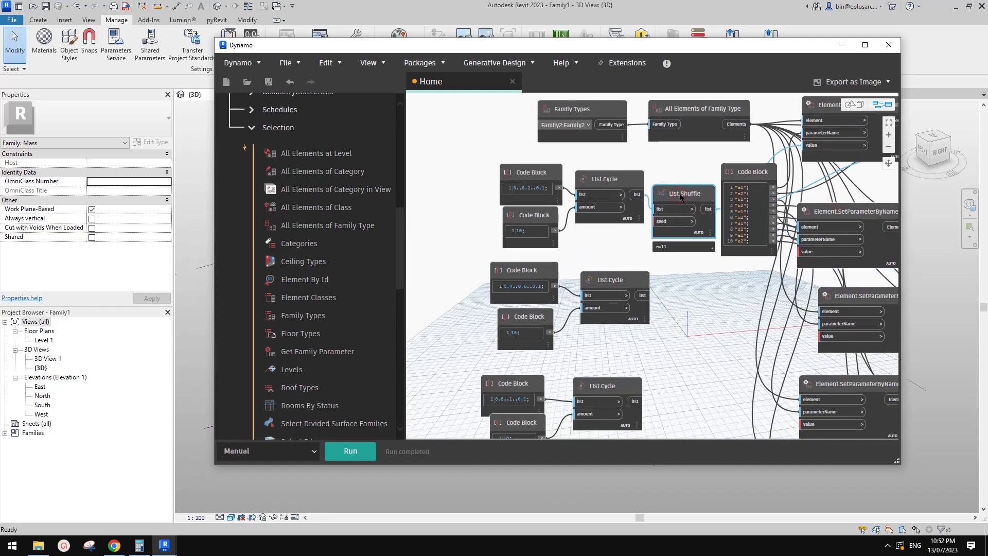
pyautogui.hotkey('ctrl', 'c')
pyautogui.hotkey('ctrl', 'v')
pyautogui.moveTo(694, 312); pyautogui.dragTo(689, 299, button='middle')
pyautogui.moveTo(758, 190); pyautogui.dragTo(798, 238)
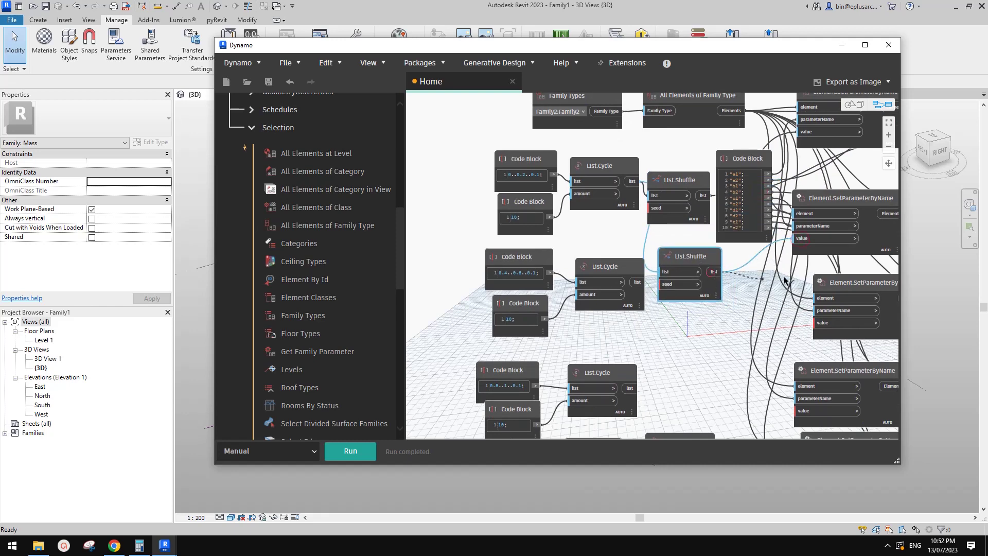
pyautogui.moveTo(790, 282); pyautogui.dragTo(685, 277, button='middle')
pyautogui.click(845, 235)
# Step: Rewire the copied List.Shuffle's list input to the second List.Cycle output and adjust that List.Cycle's position
pyautogui.moveTo(576, 334); pyautogui.dragTo(658, 332, button='middle')
pyautogui.click(643, 263)
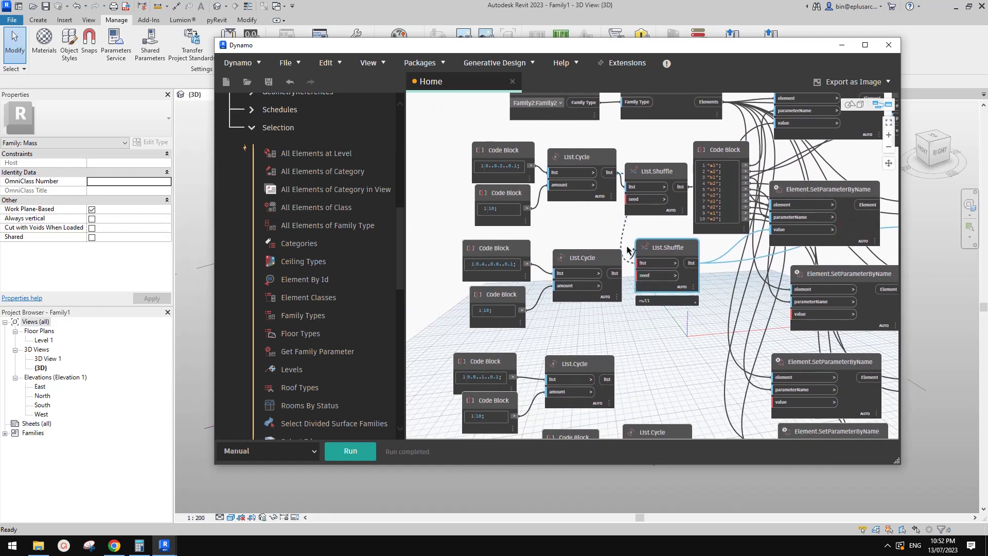
pyautogui.moveTo(628, 251); pyautogui.dragTo(605, 226)
pyautogui.moveTo(648, 265); pyautogui.dragTo(595, 258)
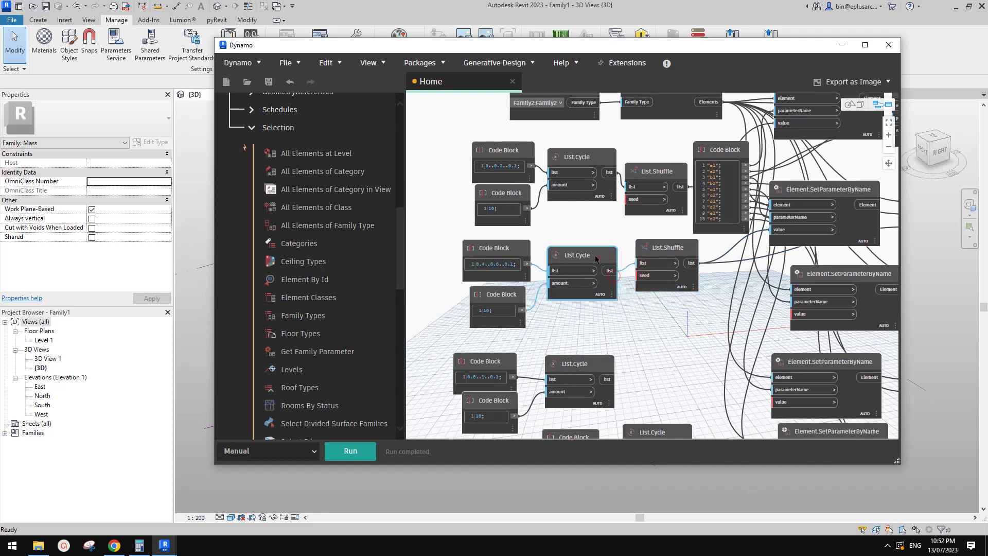
# Step: Duplicate List.Shuffle beside the third List.Cycle and connect that List.Cycle's output to the copy's list input
pyautogui.click(665, 263)
pyautogui.moveTo(665, 263); pyautogui.dragTo(637, 231, button='middle')
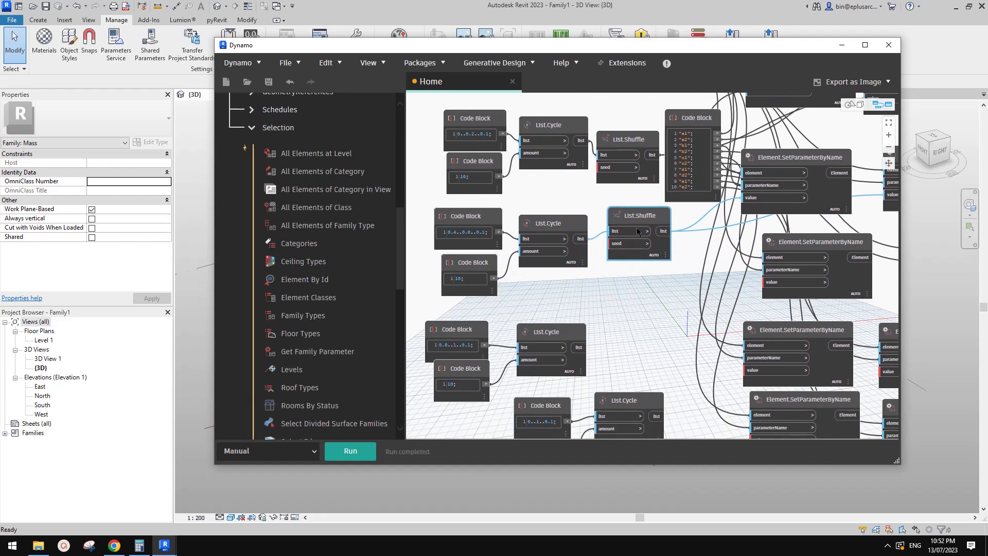
pyautogui.hotkey('ctrl', 'v')
pyautogui.moveTo(653, 316); pyautogui.dragTo(650, 304, button='middle')
pyautogui.moveTo(690, 141); pyautogui.dragTo(575, 289)
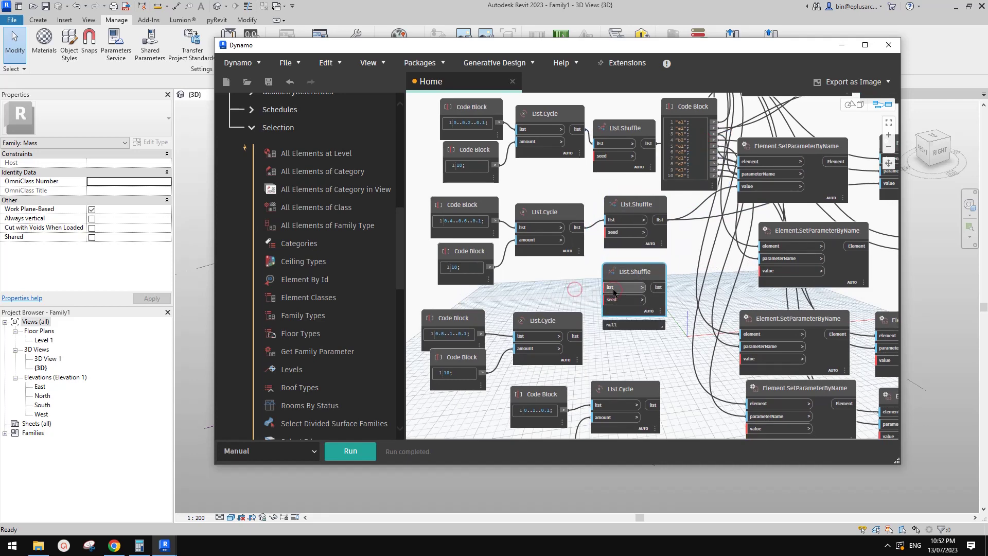
pyautogui.click(613, 289)
pyautogui.click(576, 336)
pyautogui.moveTo(631, 266); pyautogui.dragTo(637, 273)
# Step: Connect the third List.Shuffle output to the value inputs of both third-row Element.SetParameterByName nodes
pyautogui.click(666, 295)
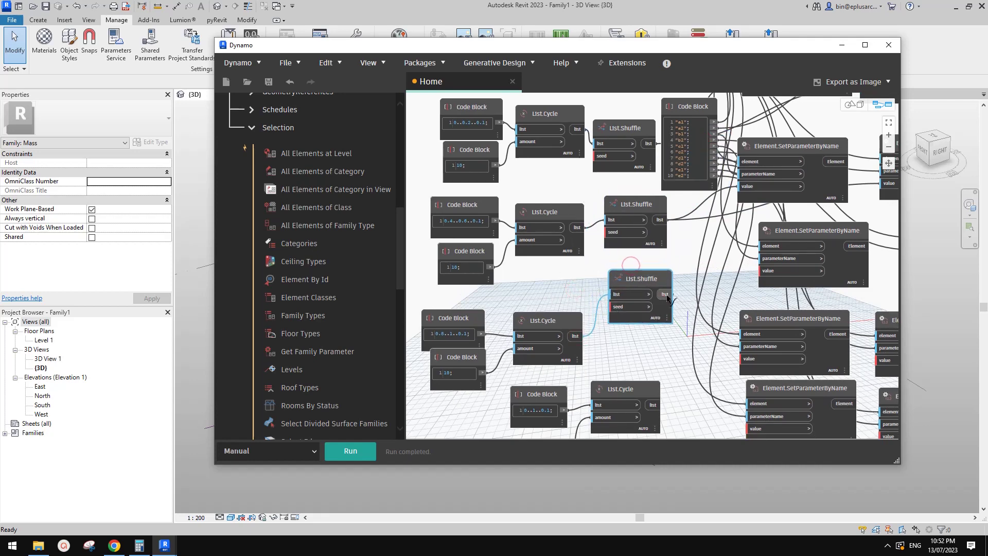
pyautogui.moveTo(744, 293); pyautogui.dragTo(685, 296, button='middle')
pyautogui.click(710, 276)
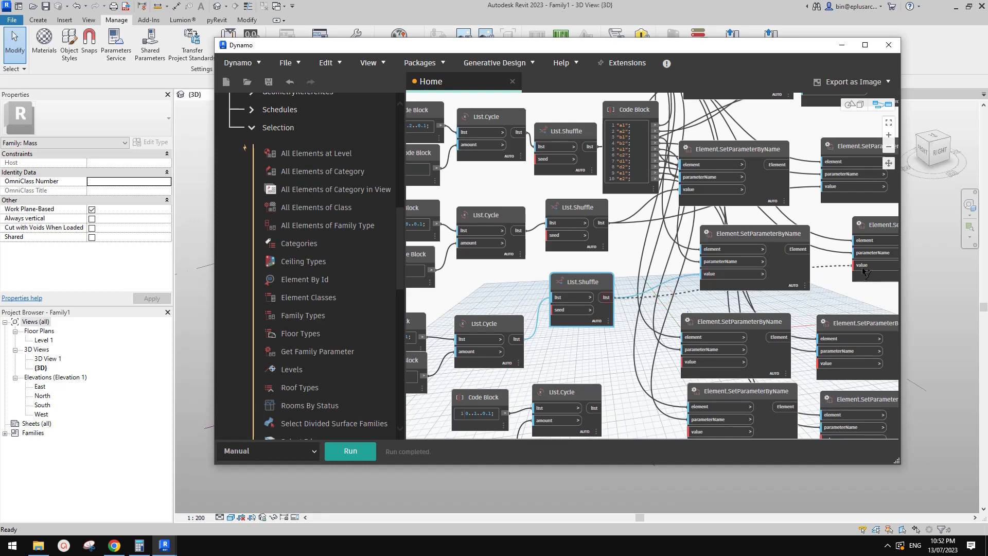
# Step: Duplicate List.Shuffle near the fourth List.Cycle and connect that List.Cycle's output to the copy's list input
pyautogui.moveTo(581, 365); pyautogui.dragTo(642, 294, button='middle')
pyautogui.hotkey('ctrl', 'c')
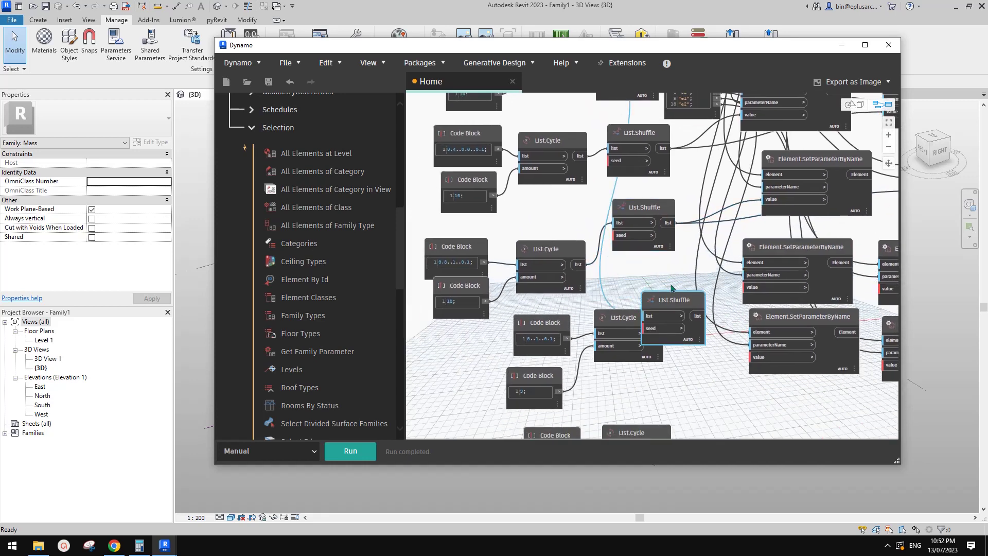
pyautogui.hotkey('ctrl', 'v')
pyautogui.click(636, 284)
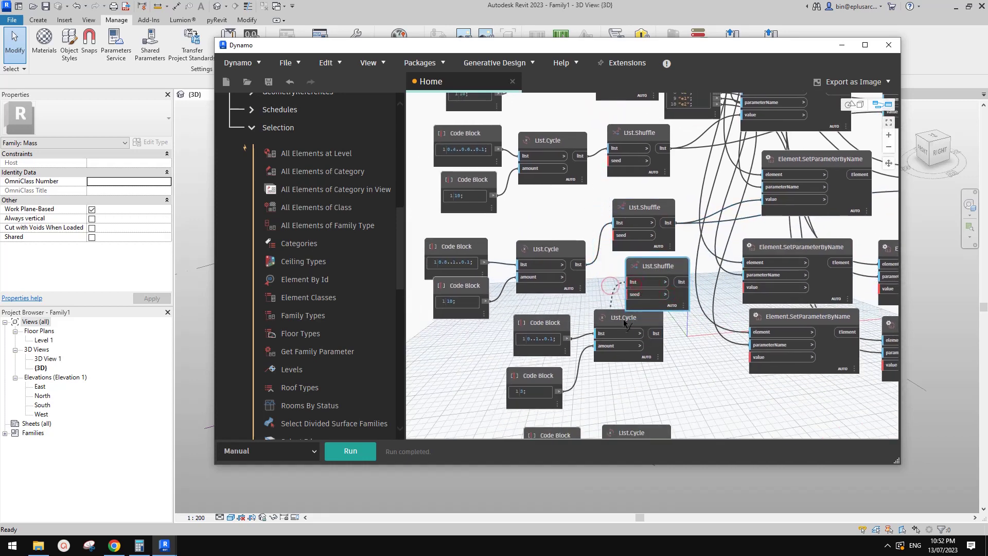
pyautogui.click(656, 334)
# Step: Line up the fourth row's Code Blocks, List.Cycle and List.Shuffle, and connect the shuffled list to both fourth-row Element.SetParameterByName value inputs
pyautogui.moveTo(635, 316); pyautogui.dragTo(621, 319)
pyautogui.moveTo(548, 323); pyautogui.dragTo(538, 328)
pyautogui.moveTo(585, 387); pyautogui.dragTo(470, 345)
pyautogui.moveTo(661, 265); pyautogui.dragTo(760, 292)
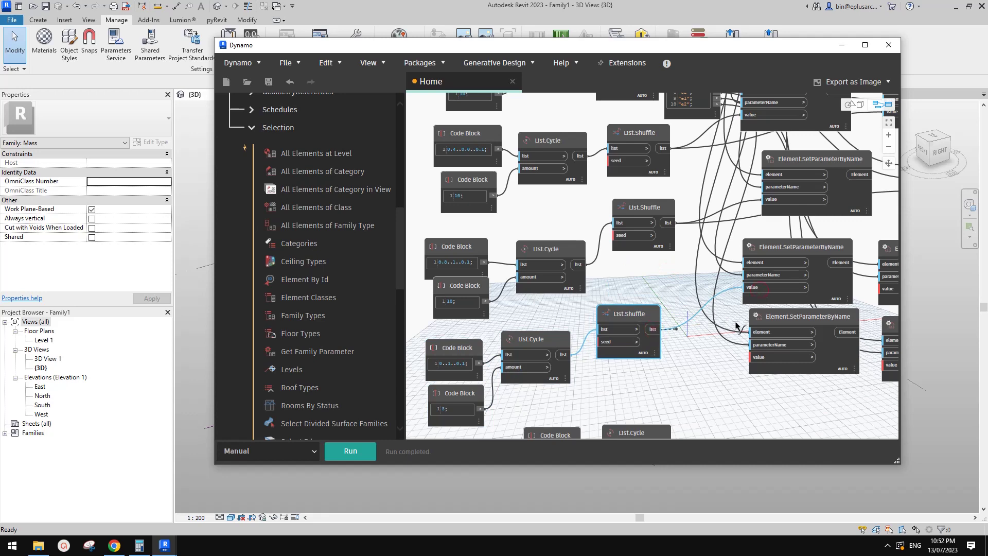
pyautogui.moveTo(743, 331); pyautogui.dragTo(726, 285, button='middle')
# Step: Move the fifth List.Cycle group in line below the others and connect its output to a new copy of List.Shuffle beside it
pyautogui.scroll(-3, 804, 291)
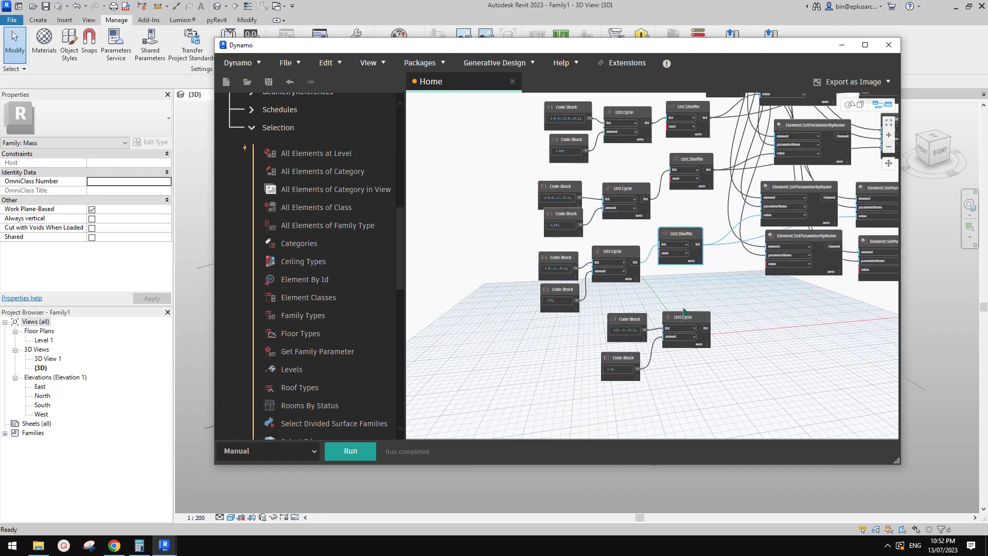
pyautogui.moveTo(694, 289); pyautogui.dragTo(556, 338)
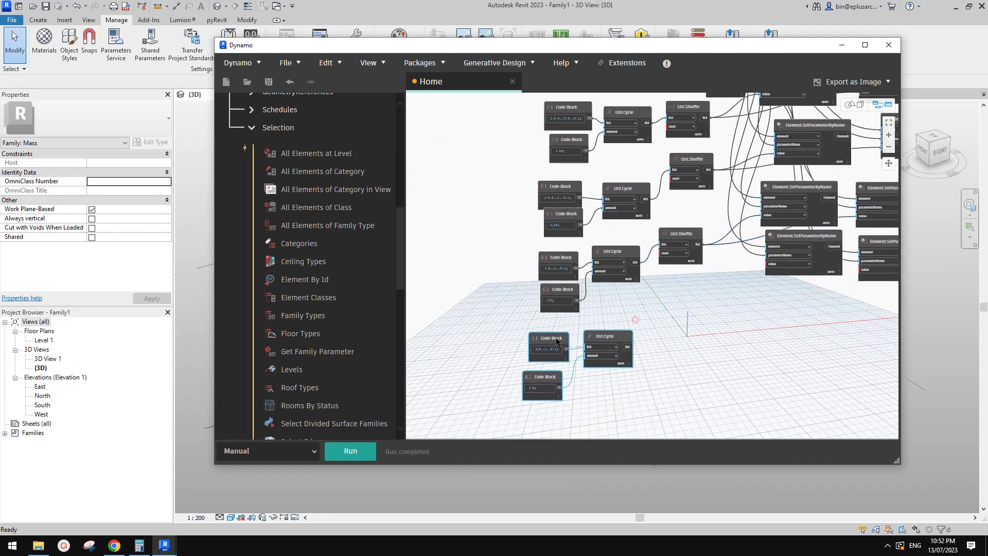
pyautogui.click(680, 231)
pyautogui.hotkey('ctrl', 'c')
pyautogui.hotkey('ctrl', 'v')
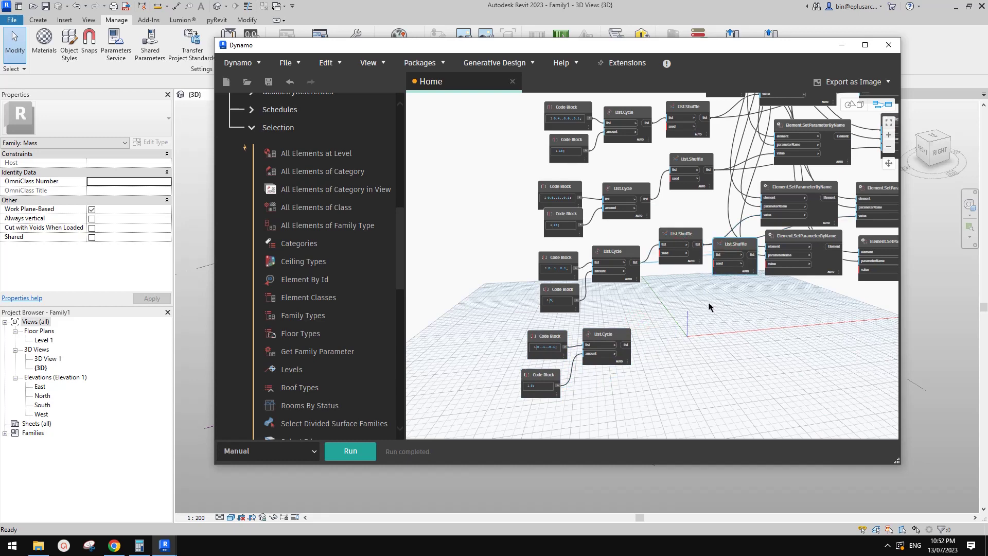
pyautogui.moveTo(736, 246); pyautogui.dragTo(626, 344)
pyautogui.scroll(3, 710, 331)
pyautogui.moveTo(723, 309); pyautogui.dragTo(688, 320, button='middle')
# Step: Connect the fifth List.Shuffle output to both fifth-row Element.SetParameterByName value inputs and run the graph
pyautogui.moveTo(669, 310); pyautogui.dragTo(763, 234)
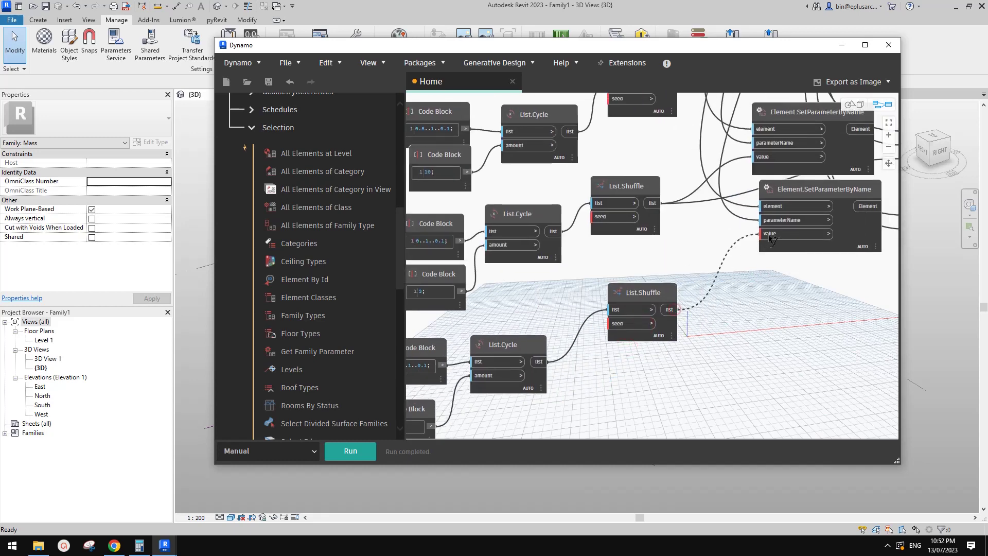
pyautogui.scroll(-1, 717, 312)
pyautogui.moveTo(715, 315); pyautogui.dragTo(626, 324, button='middle')
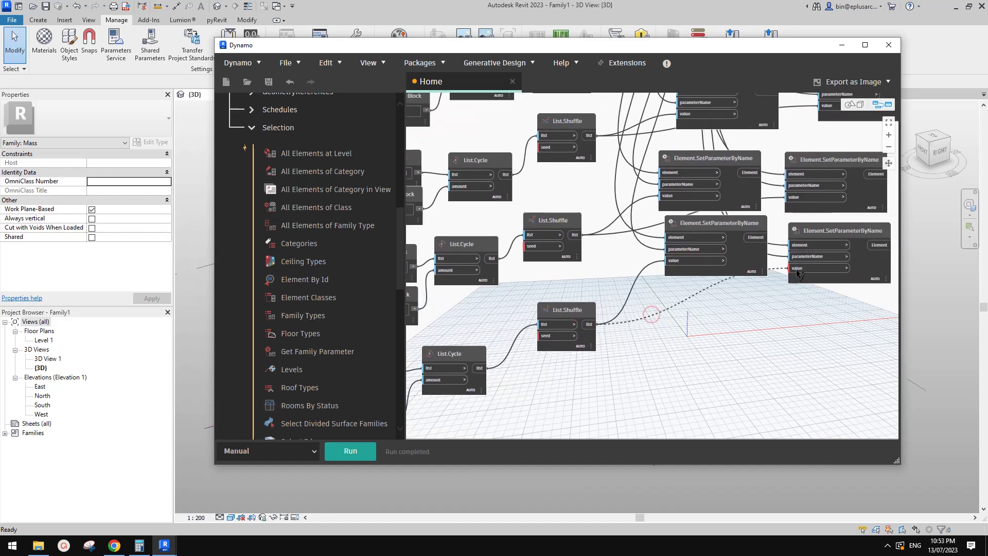
pyautogui.click(360, 453)
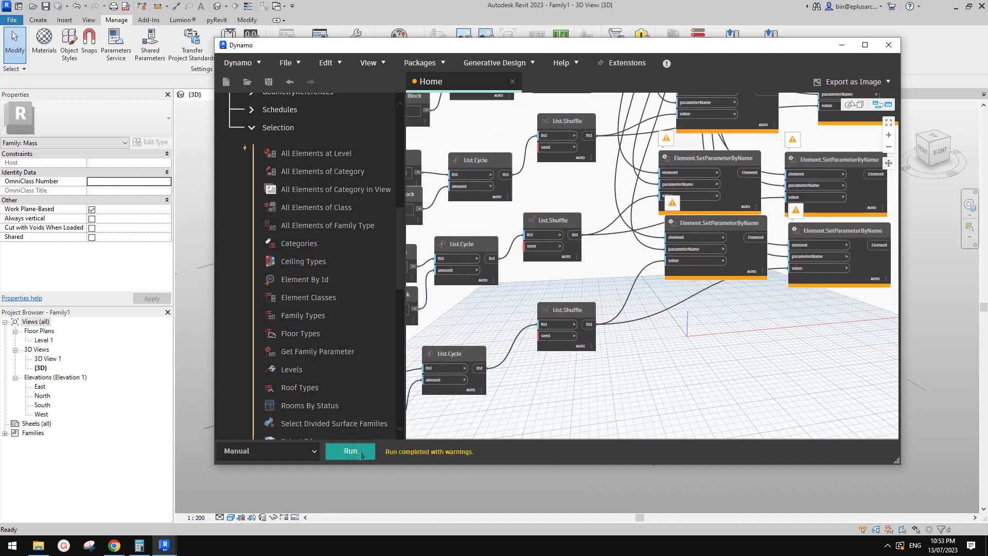
pyautogui.scroll(3, 731, 262)
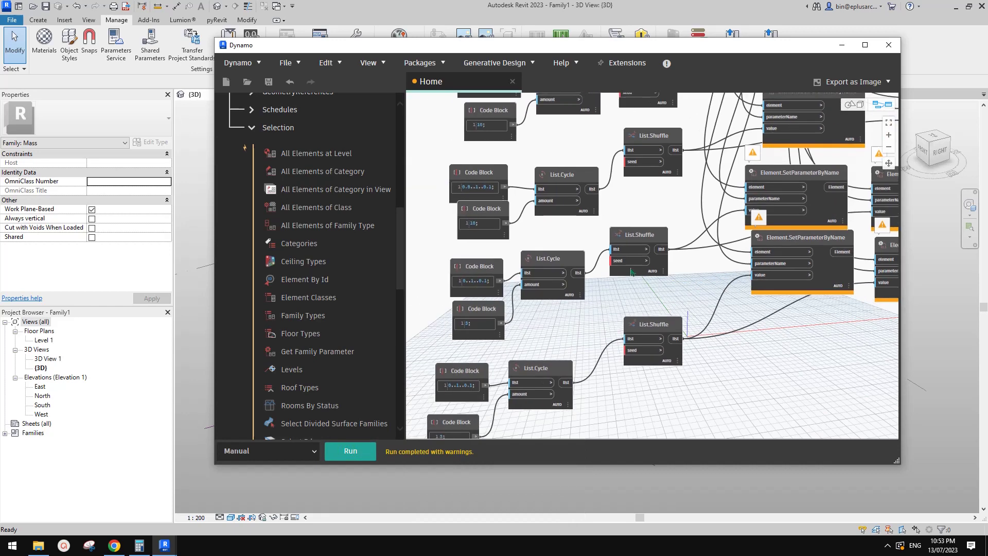
pyautogui.scroll(-2, 633, 313)
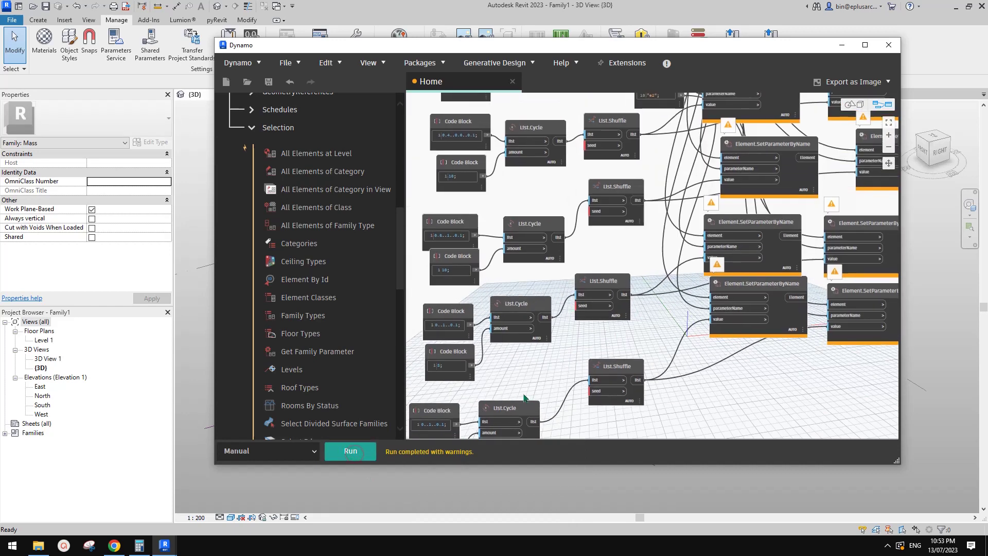
pyautogui.rightClick(623, 408)
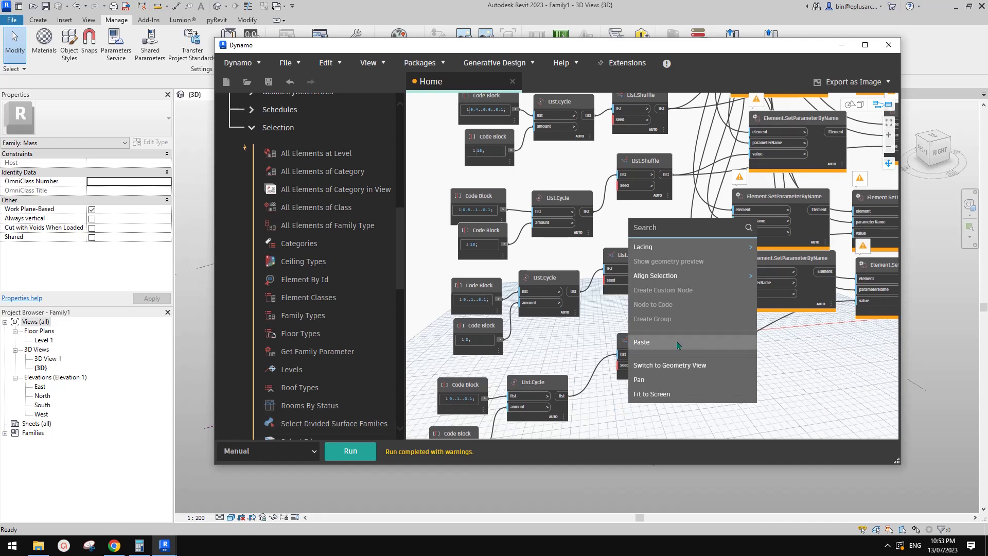
pyautogui.middleClick(668, 228)
pyautogui.rightClick(690, 307)
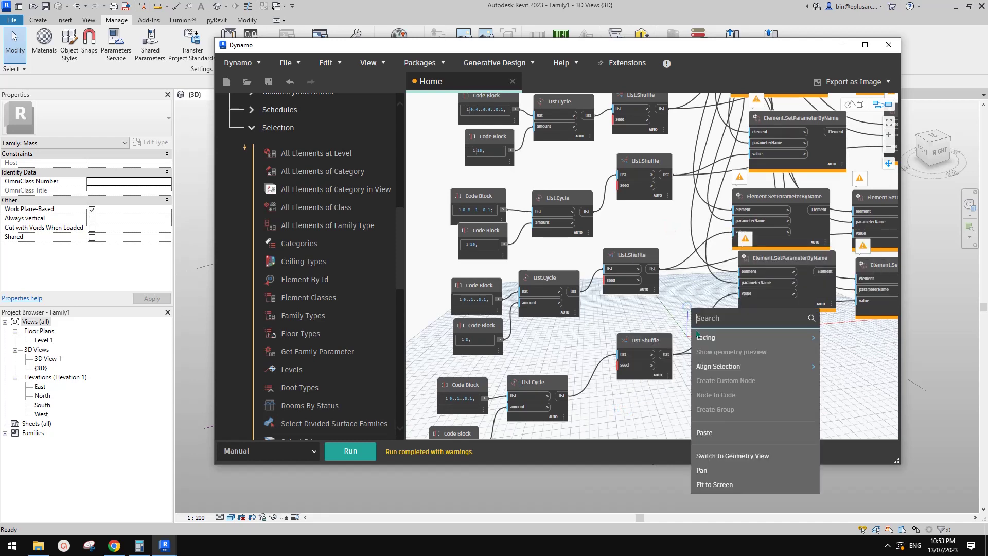
pyautogui.click(713, 319)
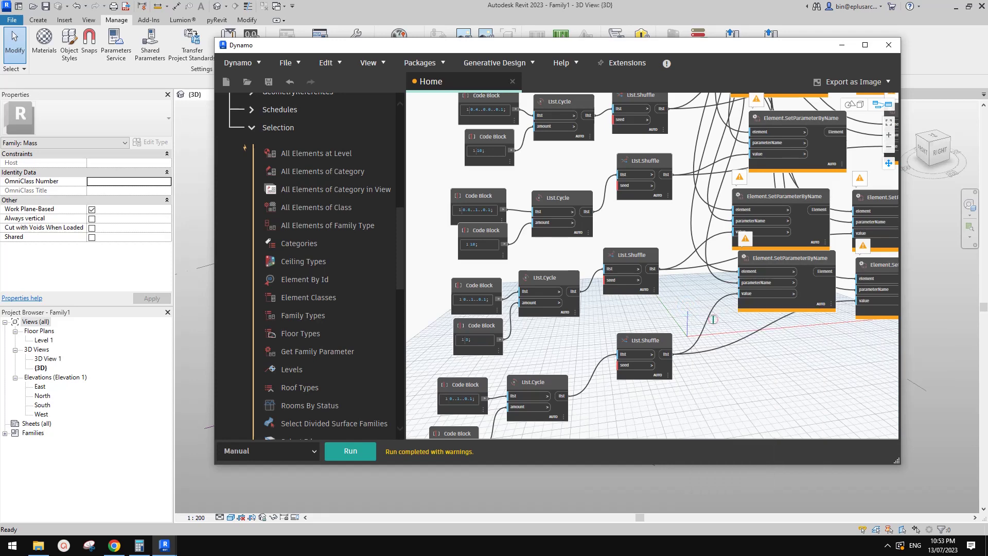
pyautogui.rightClick(709, 376)
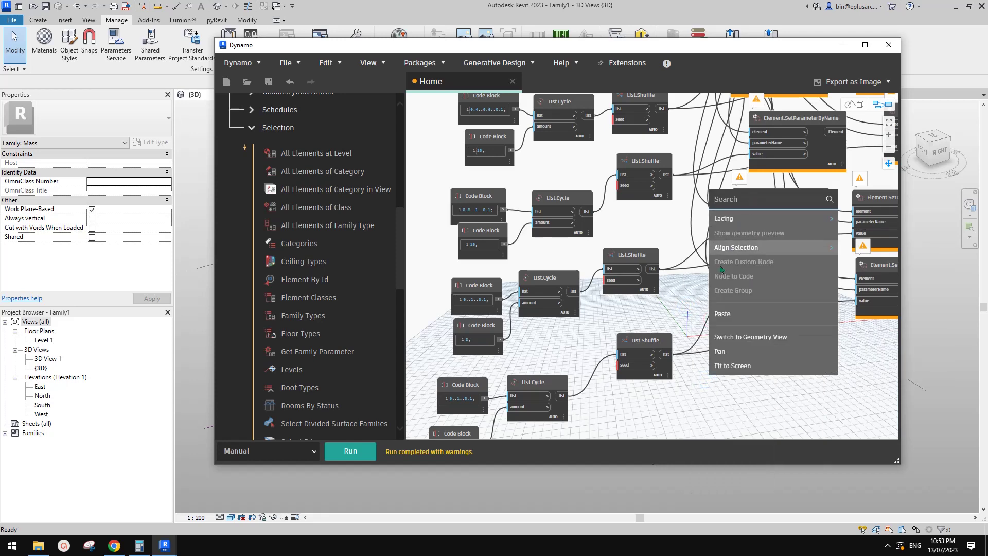
pyautogui.click(655, 309)
# Step: Add an Integer Slider node and place it just below the fifth List.Cycle
pyautogui.moveTo(700, 337); pyautogui.dragTo(691, 314, button='middle')
pyautogui.scroll(3, 680, 320)
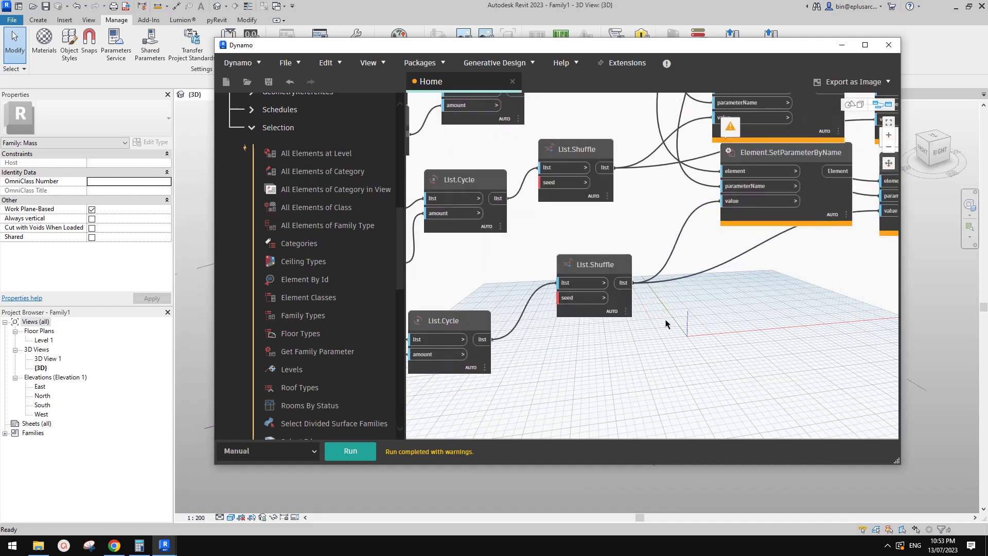
pyautogui.rightClick(638, 350)
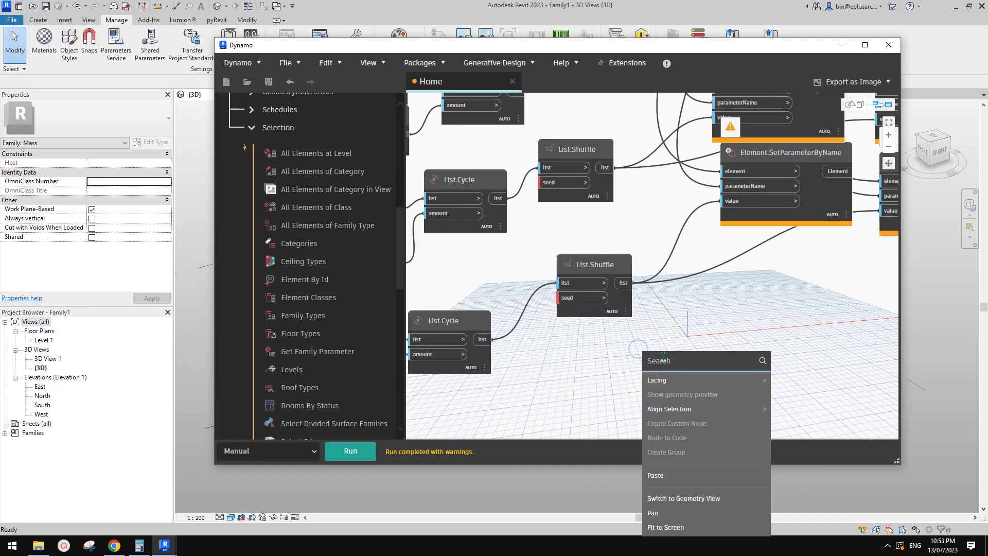
pyautogui.write('inte')
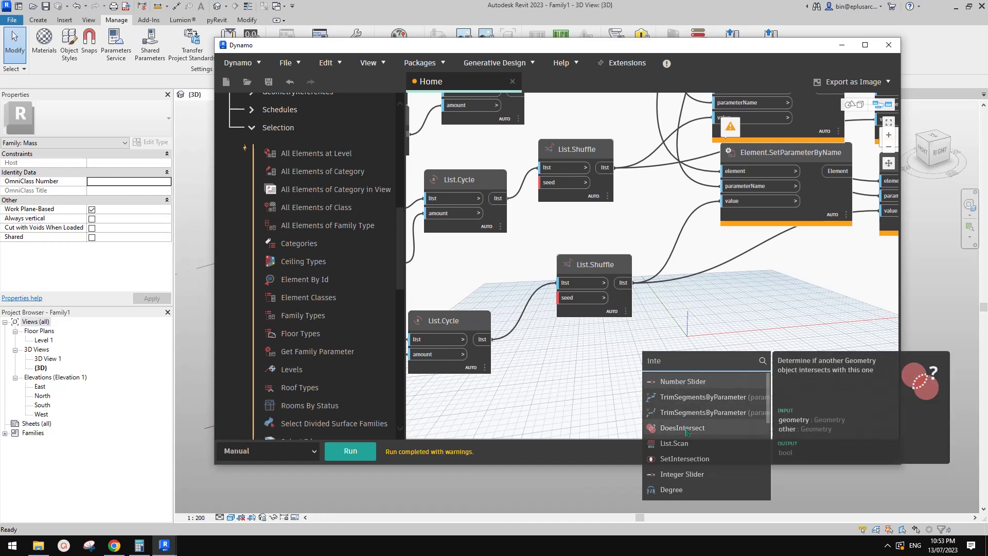
pyautogui.click(692, 478)
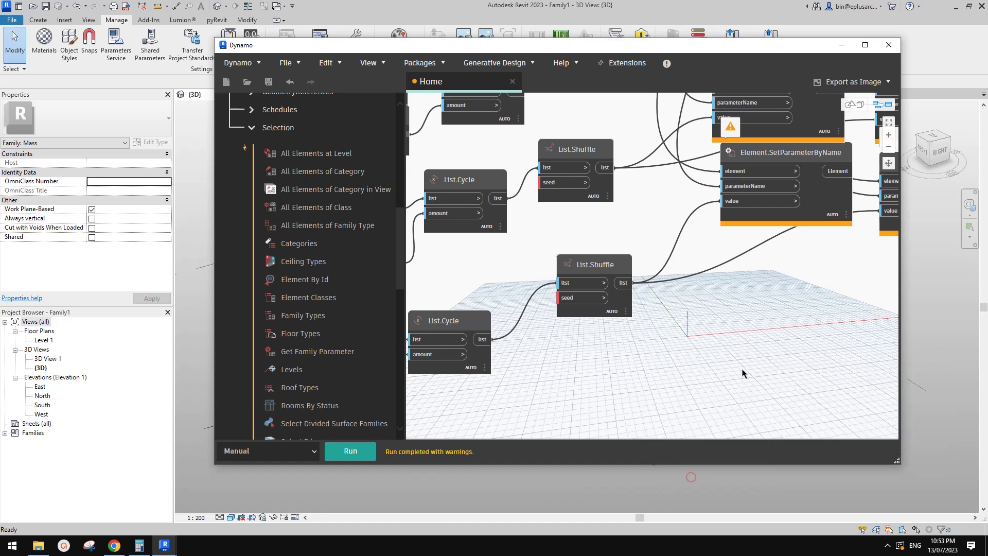
pyautogui.scroll(-5, 628, 370)
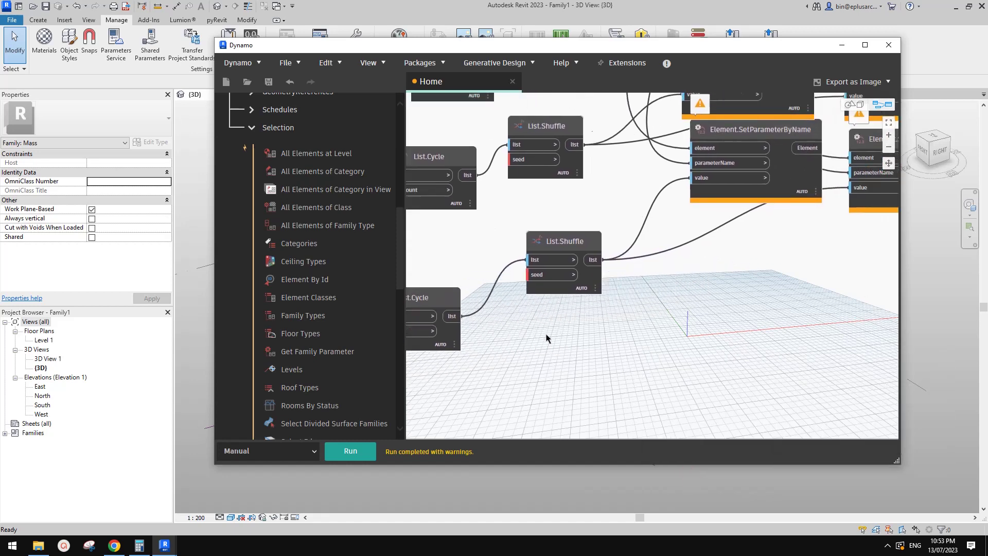
pyautogui.scroll(-2, 616, 362)
pyautogui.moveTo(628, 352); pyautogui.dragTo(635, 234, button='middle')
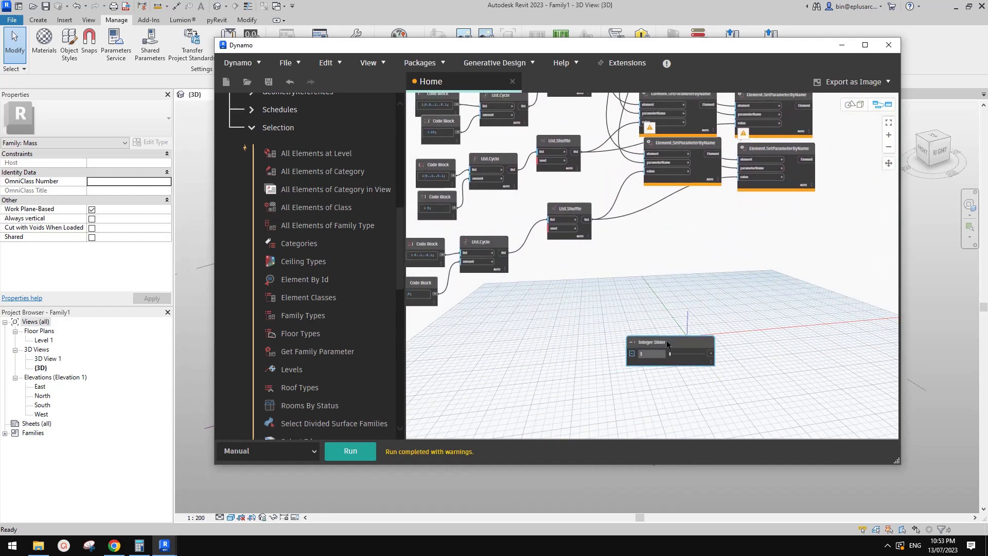
pyautogui.moveTo(678, 346); pyautogui.dragTo(582, 286)
pyautogui.scroll(3, 594, 276)
pyautogui.moveTo(620, 258); pyautogui.dragTo(717, 295, button='middle')
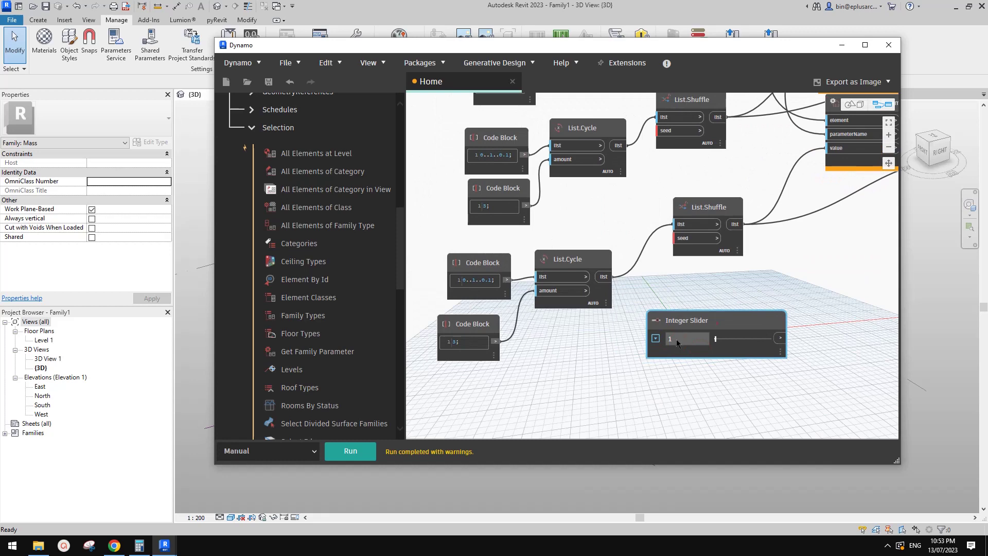
pyautogui.moveTo(677, 343); pyautogui.dragTo(555, 375)
# Step: Connect the Integer Slider output to the seed inputs of the fifth, fourth and third List.Shuffle nodes
pyautogui.moveTo(662, 370); pyautogui.dragTo(667, 201)
pyautogui.scroll(-2, 669, 361)
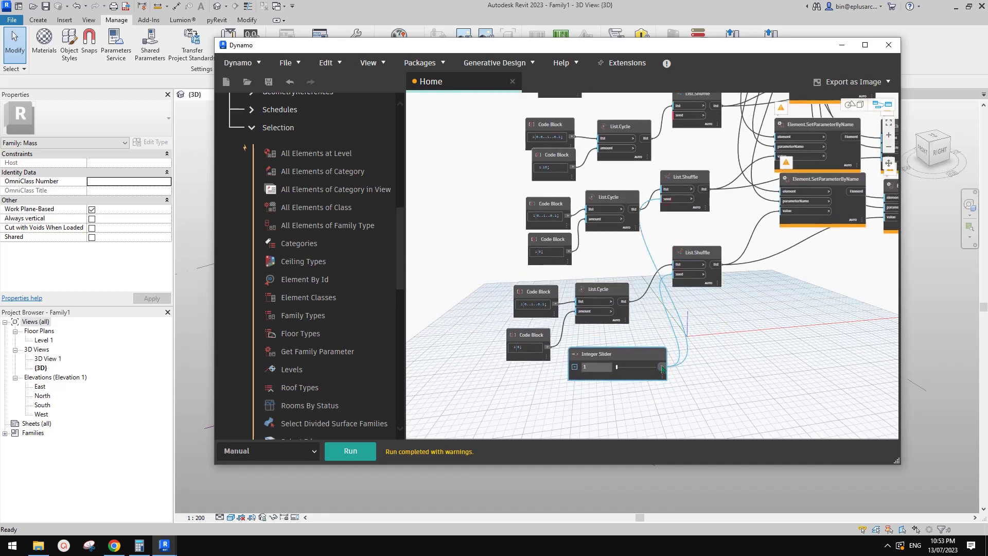
pyautogui.click(663, 369)
pyautogui.moveTo(681, 288); pyautogui.dragTo(676, 349, button='middle')
pyautogui.click(673, 179)
# Step: Connect the Integer Slider output to the seed inputs of the second and first List.Shuffle nodes and run the graph
pyautogui.moveTo(660, 432); pyautogui.dragTo(671, 404, button='middle')
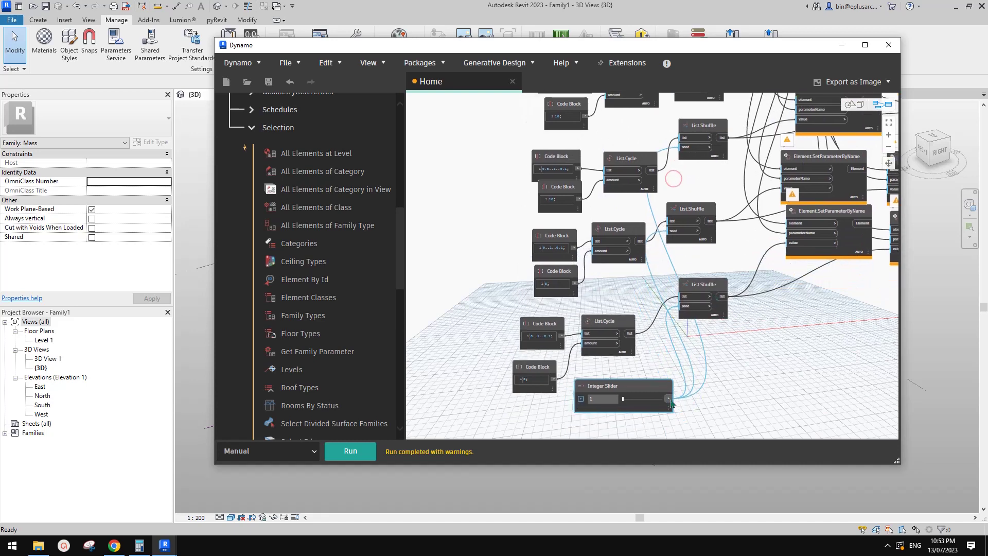
pyautogui.moveTo(684, 342); pyautogui.dragTo(684, 383, button='middle')
pyautogui.click(670, 213)
pyautogui.scroll(-1, 678, 357)
pyautogui.moveTo(670, 435); pyautogui.dragTo(599, 405, button='middle')
pyautogui.click(666, 422)
pyautogui.click(672, 134)
pyautogui.scroll(-1, 708, 304)
pyautogui.click(351, 451)
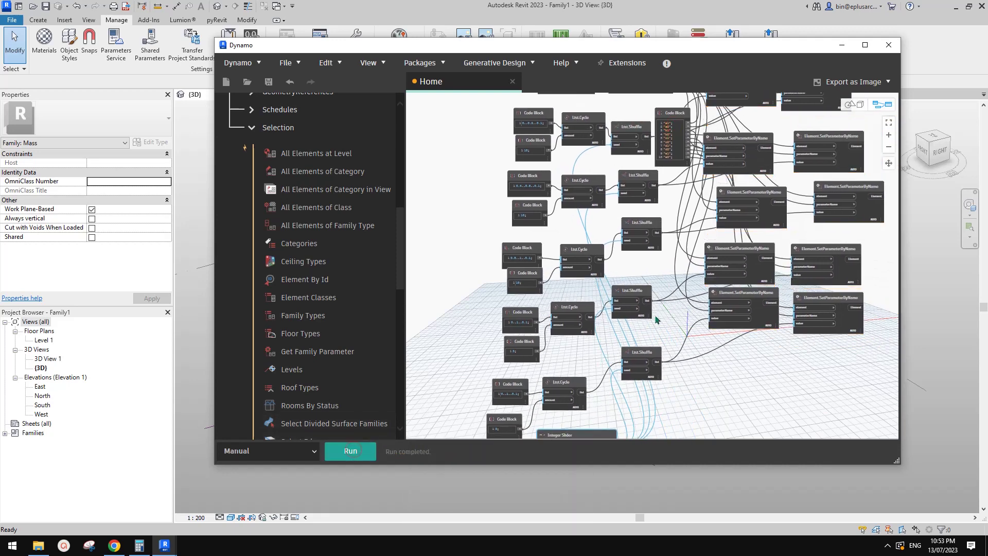
# Step: Move the Dynamo window out of the way and examine the panel pattern on the curved surface in the 3D view
pyautogui.moveTo(599, 50); pyautogui.dragTo(987, 81)
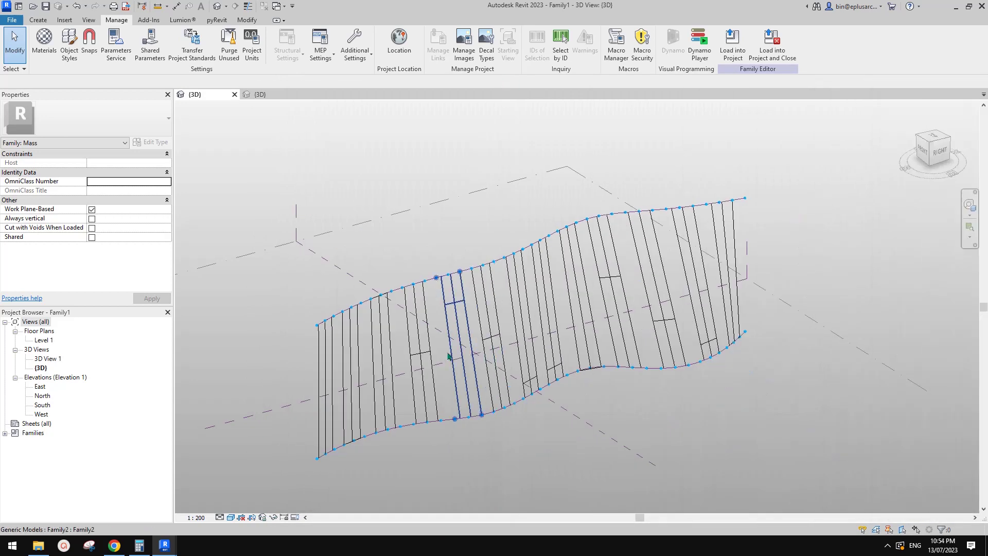
pyautogui.scroll(5, 478, 330)
pyautogui.moveTo(514, 345); pyautogui.dragTo(495, 348, button='middle')
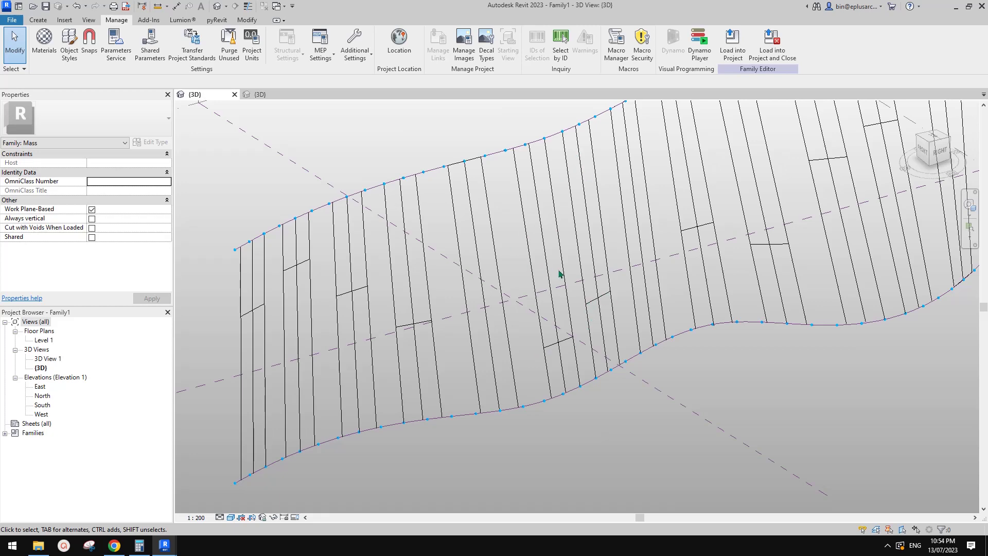
pyautogui.scroll(-4, 574, 327)
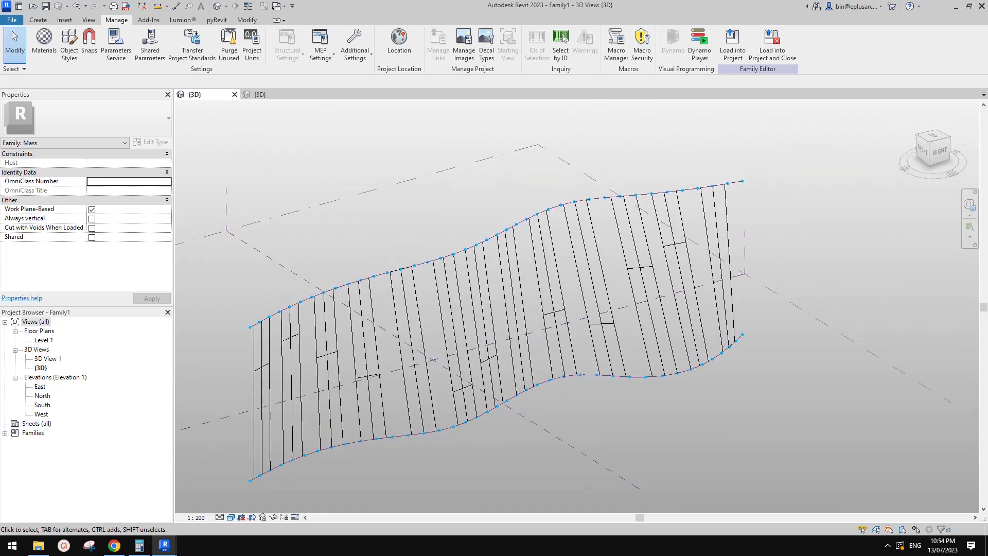
# Step: Bring the Dynamo window back over the model and review the complete node graph
pyautogui.moveTo(987, 114); pyautogui.dragTo(604, 88)
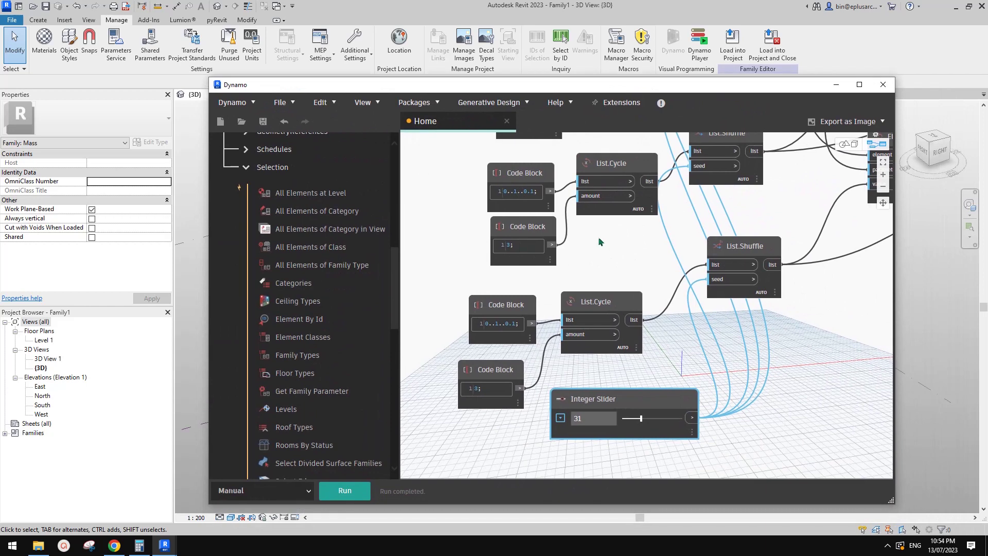
pyautogui.scroll(-2, 736, 345)
pyautogui.scroll(-2, 787, 350)
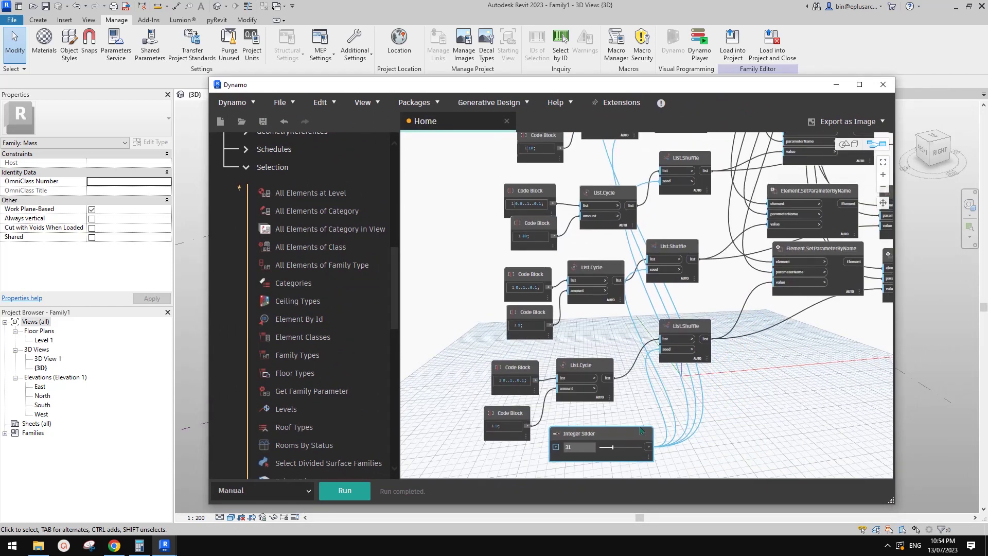
pyautogui.scroll(-3, 628, 400)
pyautogui.scroll(2, 641, 344)
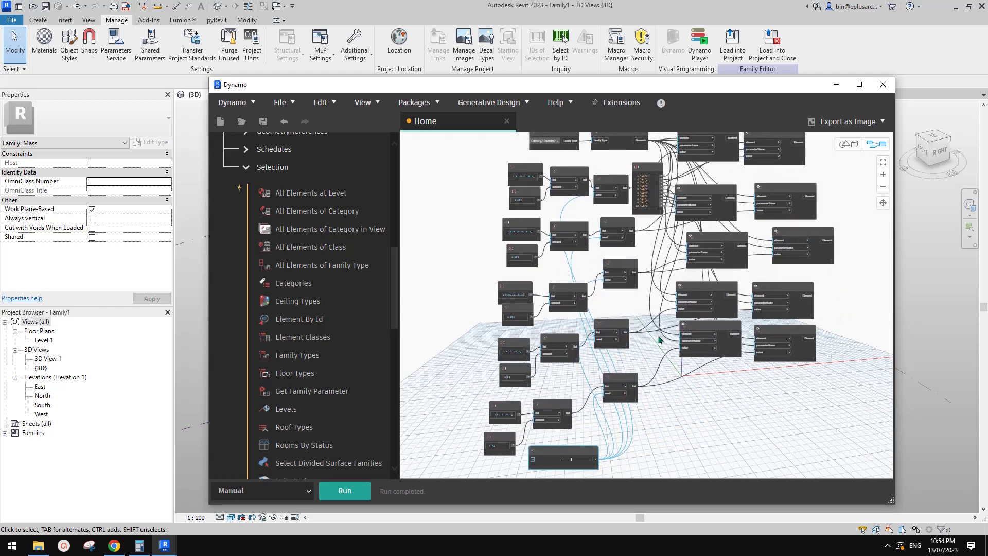
# Step: Select all code block, List.Cycle, List.Shuffle and Integer Slider nodes and move them farther away from the Element.SetParameterByName nodes
pyautogui.scroll(-3, 659, 342)
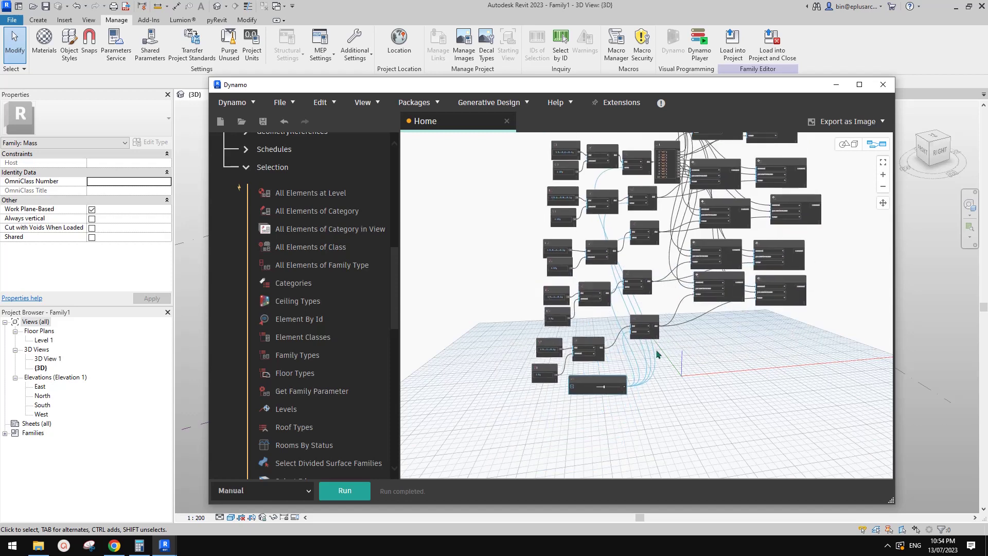
pyautogui.scroll(-2, 638, 391)
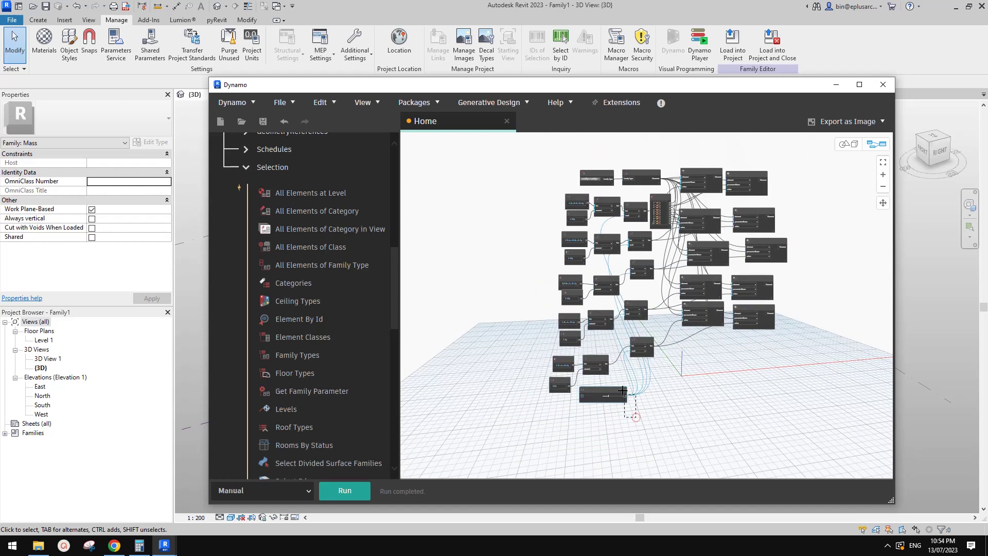
pyautogui.moveTo(636, 417); pyautogui.dragTo(467, 203)
pyautogui.scroll(2, 706, 168)
pyautogui.scroll(1, 706, 168)
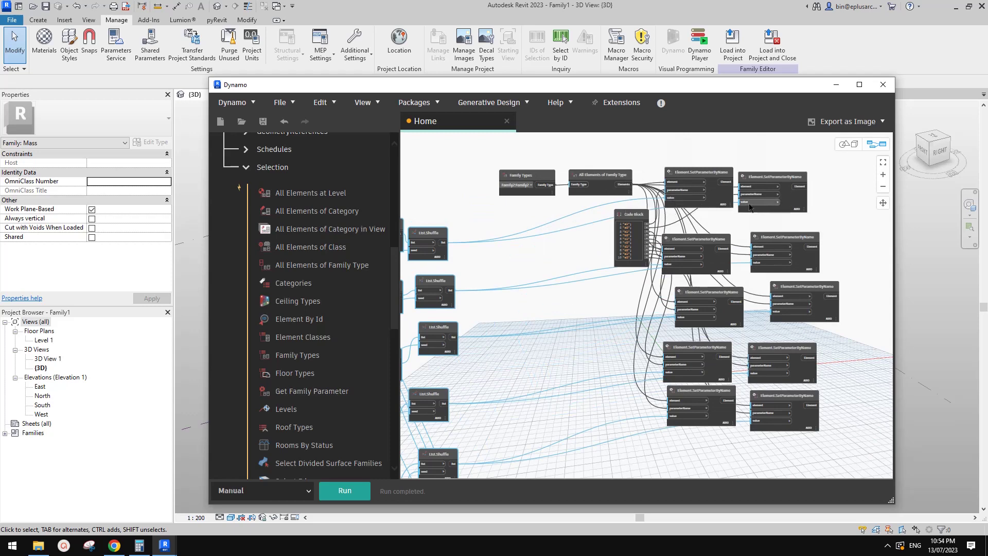
# Step: Disconnect the List.Shuffle outputs from the value inputs of the five second-column Element.SetParameterByName nodes
pyautogui.click(594, 241)
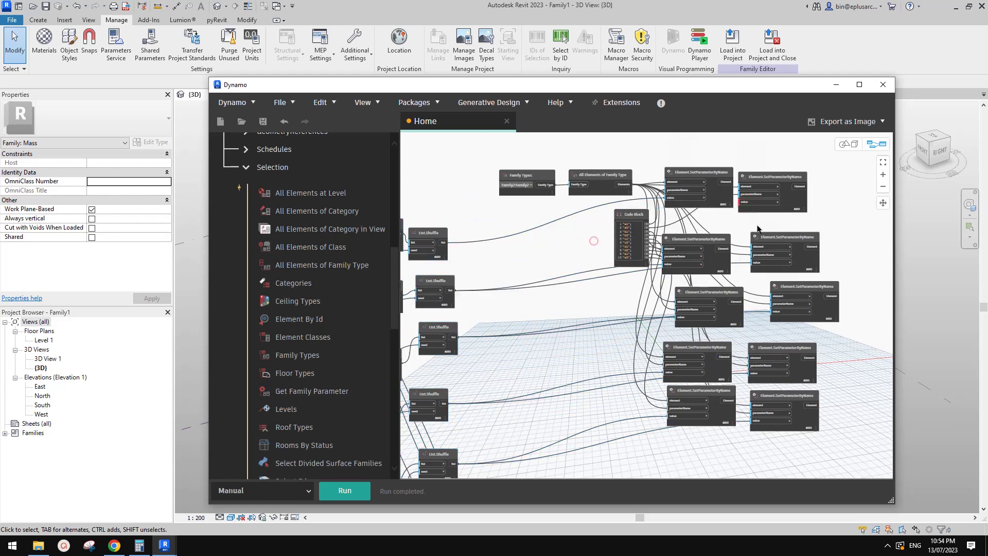
pyautogui.click(767, 266)
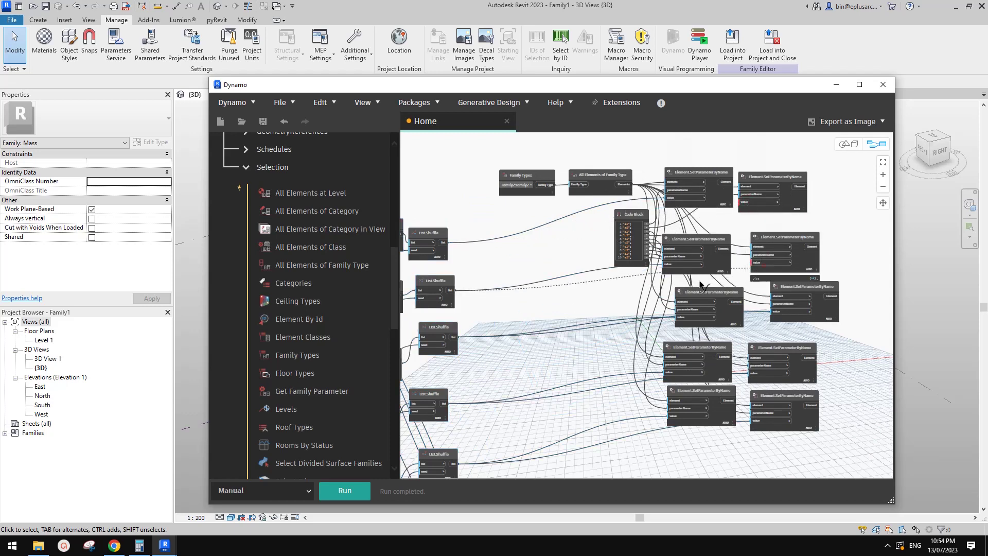
pyautogui.click(613, 293)
pyautogui.click(785, 313)
pyautogui.click(754, 333)
pyautogui.moveTo(755, 334); pyautogui.dragTo(764, 261, button='middle')
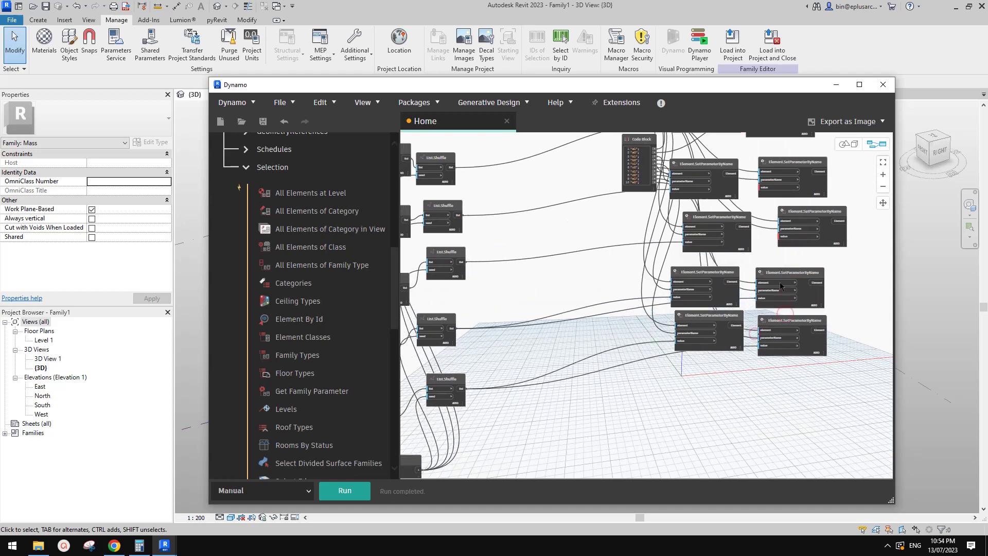
pyautogui.click(778, 300)
pyautogui.click(611, 284)
pyautogui.moveTo(611, 284); pyautogui.dragTo(626, 242, button='middle')
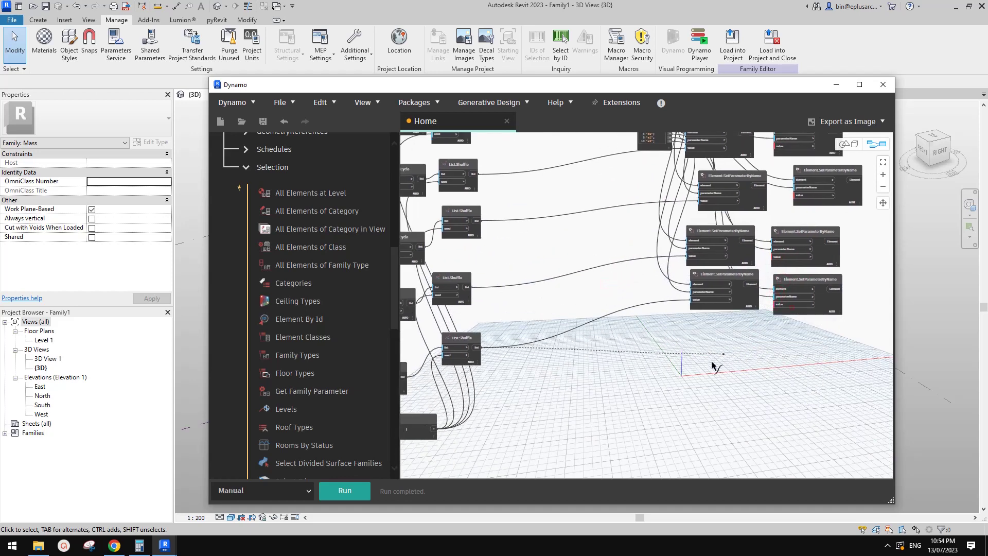
# Step: Duplicate the whole group of code block, List.Cycle, List.Shuffle and Integer Slider nodes and place the copy below the originals
pyautogui.scroll(-5, 706, 364)
pyautogui.moveTo(671, 423); pyautogui.dragTo(542, 190)
pyautogui.moveTo(735, 336); pyautogui.dragTo(706, 327, button='middle')
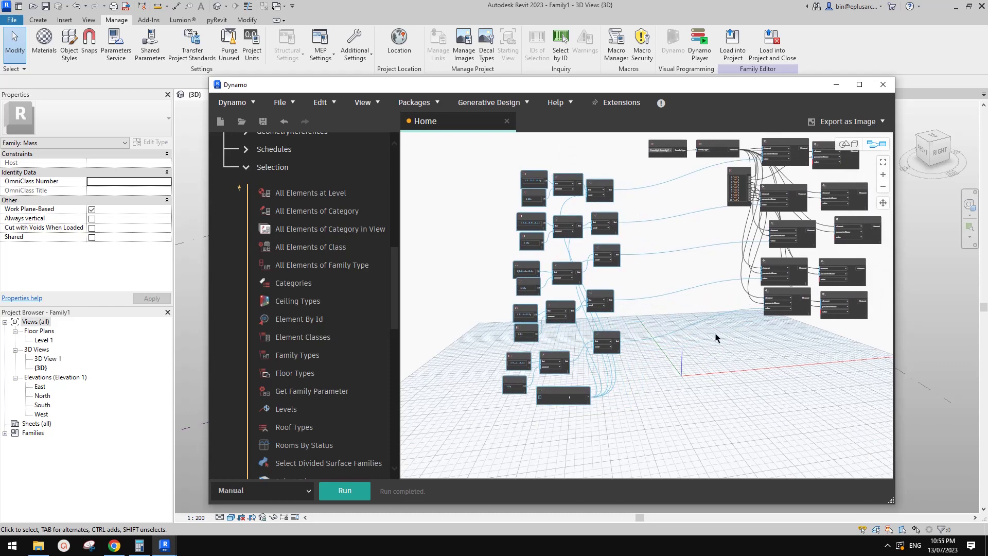
pyautogui.hotkey('ctrl', 'v')
pyautogui.moveTo(634, 395); pyautogui.dragTo(630, 240, button='middle')
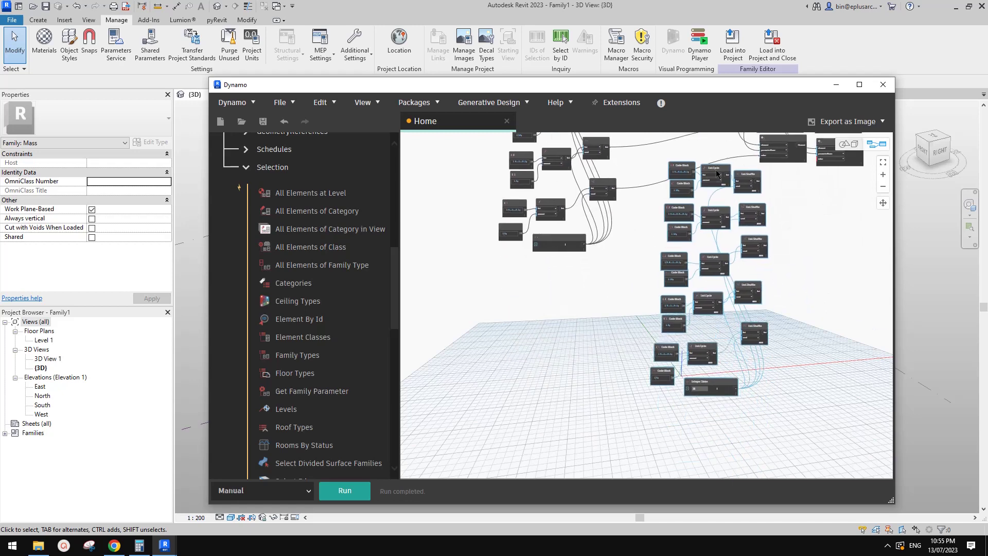
pyautogui.moveTo(717, 170); pyautogui.dragTo(692, 201)
pyautogui.moveTo(749, 224); pyautogui.dragTo(715, 268)
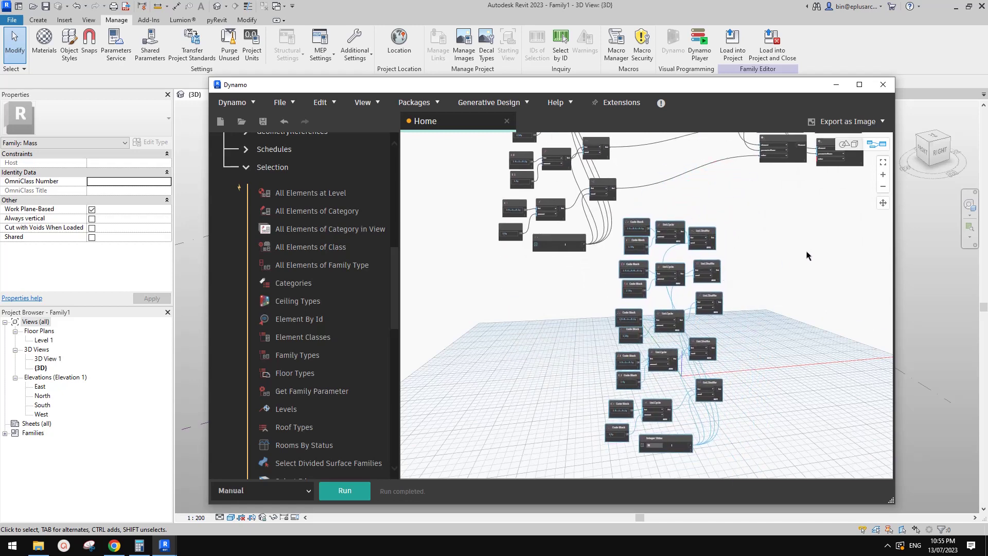
# Step: Connect the first copied List.Shuffle output to the value input of the first second-column Element.SetParameterByName node
pyautogui.scroll(5, 613, 283)
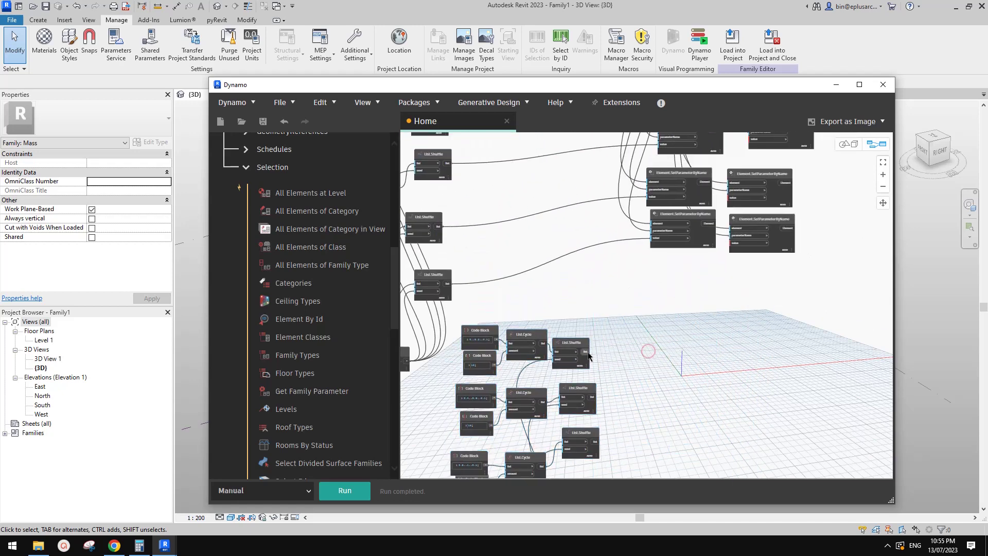
pyautogui.click(588, 354)
pyautogui.moveTo(679, 347); pyautogui.dragTo(598, 522, button='middle')
pyautogui.click(643, 215)
# Step: Try to connect the second copied List.Shuffle output to the second second-column Element.SetParameterByName node's value input
pyautogui.scroll(-3, 644, 271)
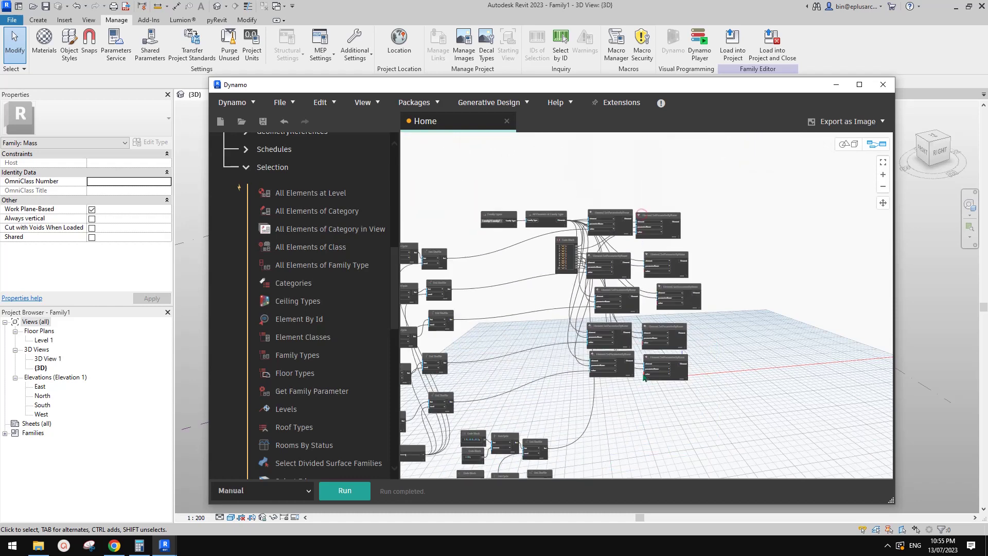
pyautogui.moveTo(562, 477); pyautogui.dragTo(610, 391, button='middle')
pyautogui.click(601, 393)
pyautogui.moveTo(693, 230); pyautogui.dragTo(684, 279, button='middle')
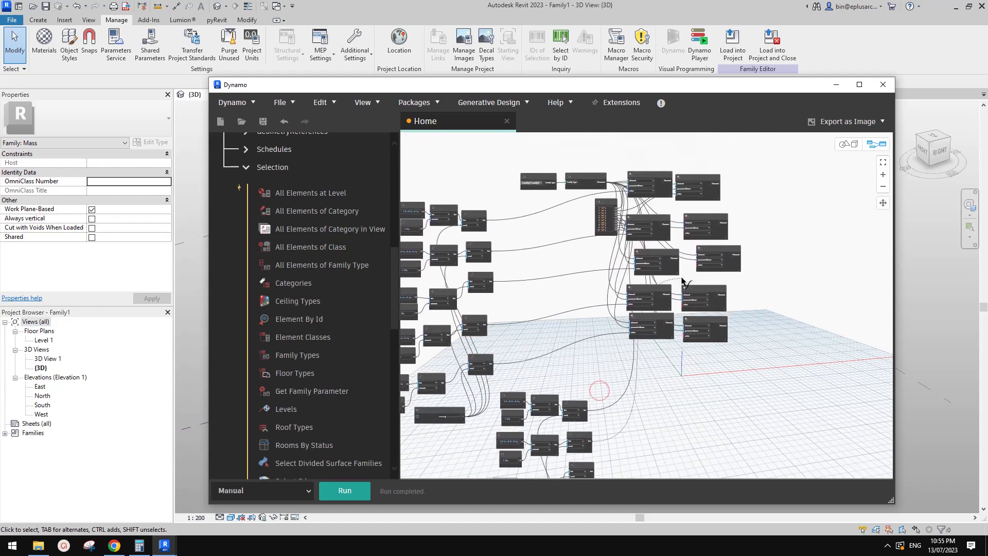
pyautogui.click(693, 236)
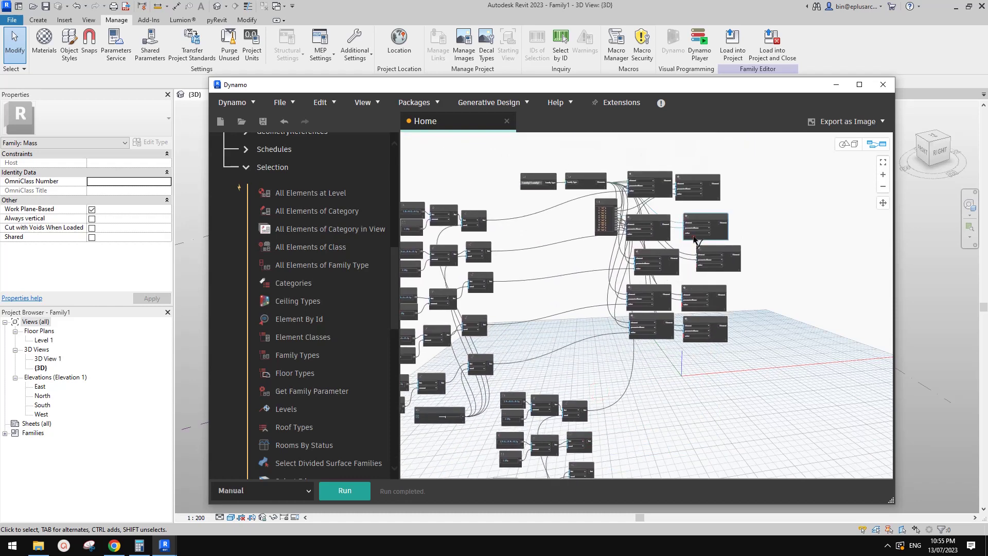
pyautogui.click(590, 441)
pyautogui.click(691, 235)
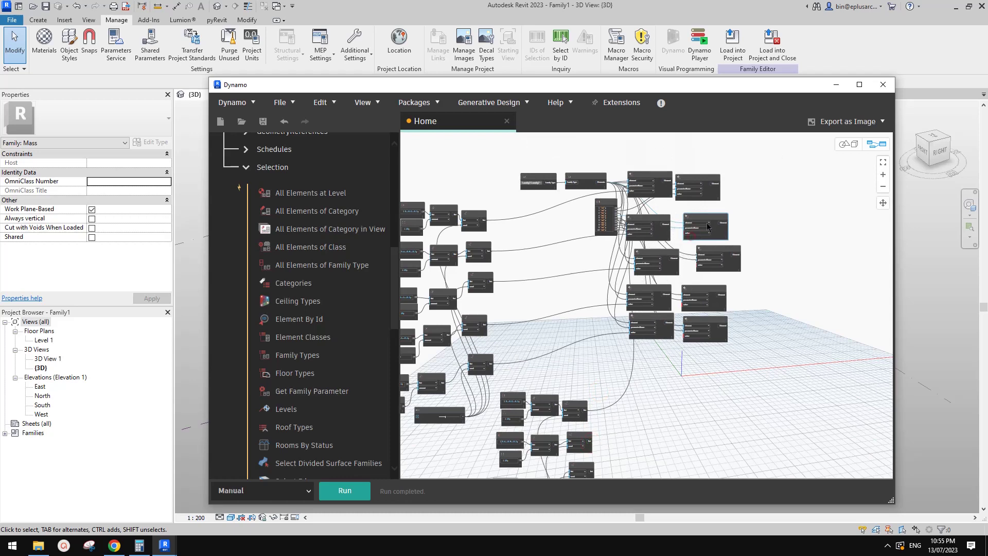
# Step: Maximize the Dynamo window and connect the second copied List.Shuffle output to the value input of the second second-column Element.SetParameterByName node
pyautogui.click(859, 85)
pyautogui.moveTo(514, 309); pyautogui.dragTo(698, 253, button='middle')
pyautogui.scroll(3, 698, 254)
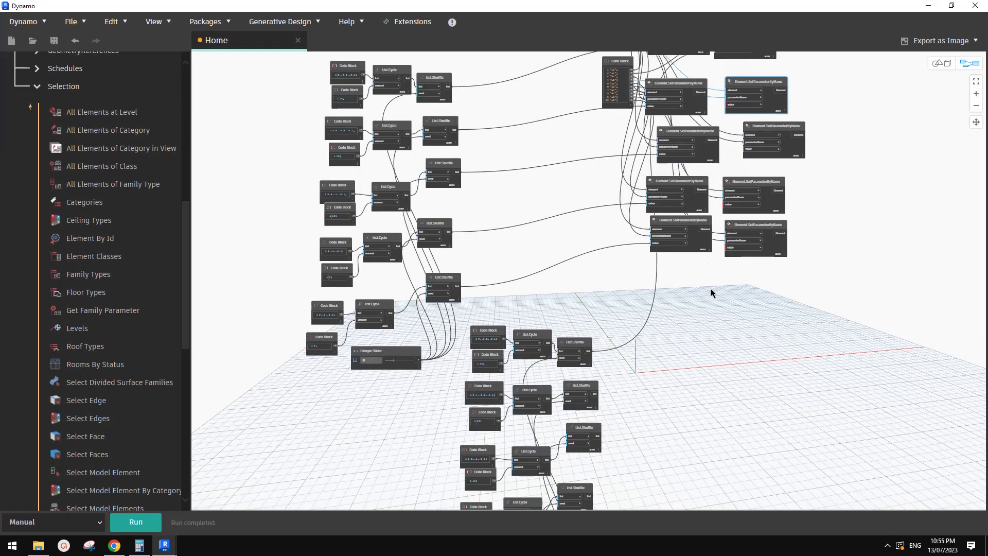
pyautogui.click(591, 391)
pyautogui.moveTo(685, 314); pyautogui.dragTo(643, 402, button='middle')
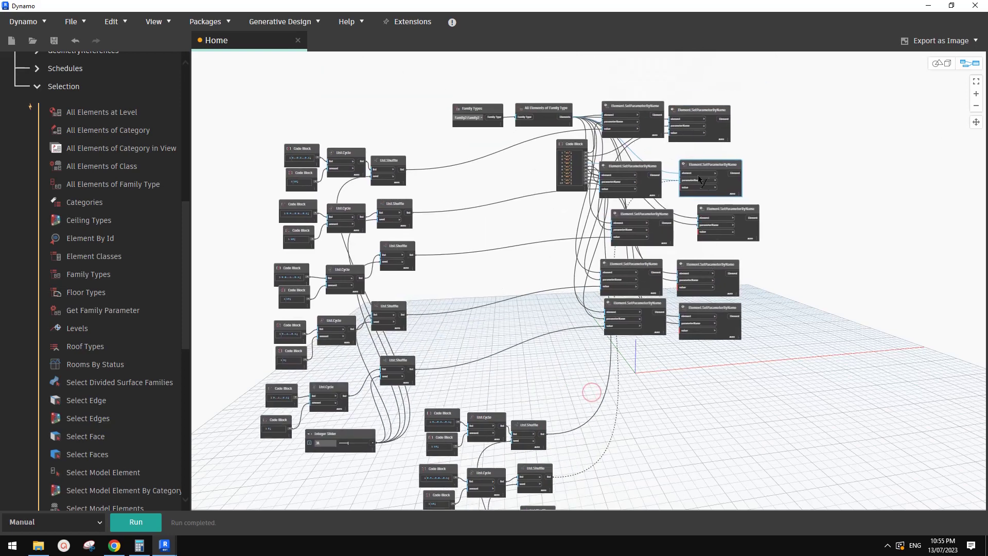
# Step: Connect the third and fourth copied List.Shuffle outputs to the value inputs of the matching second-column Element.SetParameterByName nodes
pyautogui.moveTo(673, 359); pyautogui.dragTo(733, 178, button='middle')
pyautogui.click(582, 426)
pyautogui.click(732, 140)
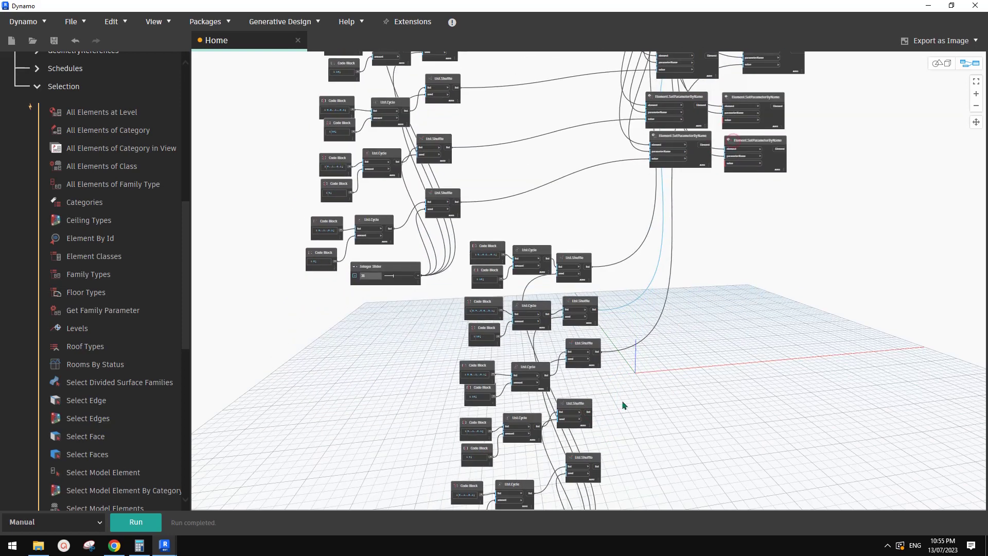
pyautogui.click(591, 413)
pyautogui.moveTo(707, 319); pyautogui.dragTo(659, 440, button='middle')
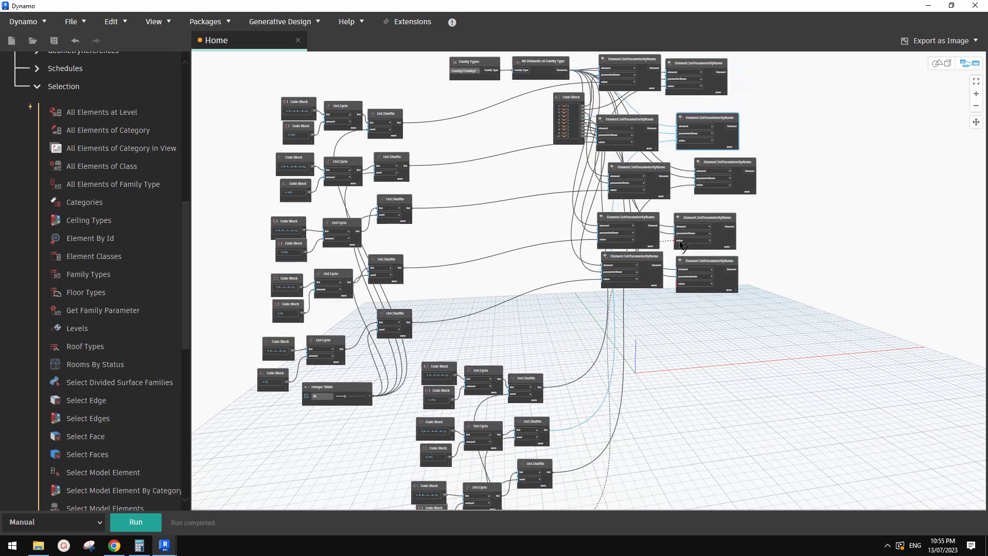
pyautogui.click(680, 243)
# Step: Connect the fifth copied List.Shuffle output to the value input of the last second-column Element.SetParameterByName node
pyautogui.scroll(-2, 668, 340)
pyautogui.moveTo(634, 407); pyautogui.dragTo(681, 242, button='middle')
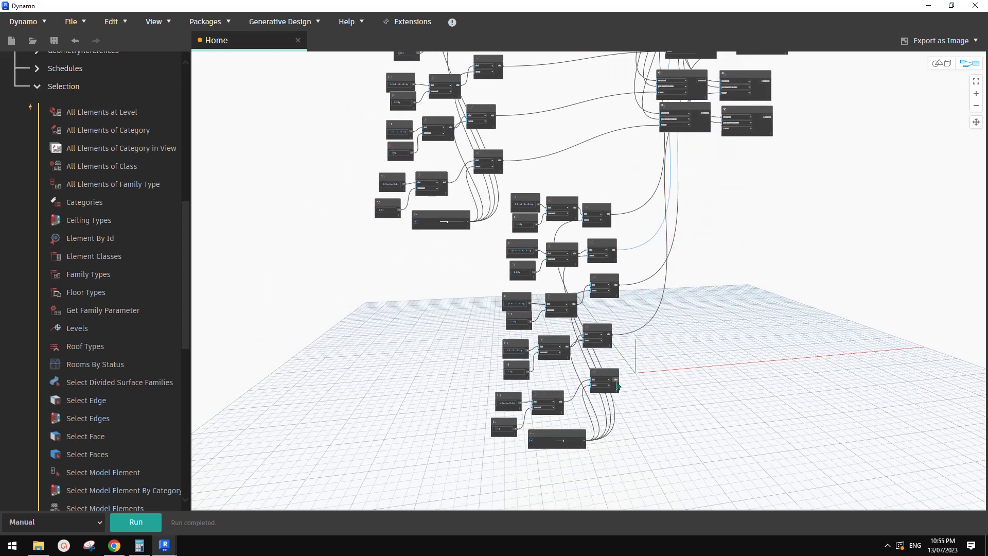
pyautogui.moveTo(618, 385); pyautogui.dragTo(724, 128)
# Step: Move both Integer Slider nodes into the gap beside the Element.SetParameterByName nodes, with the original directly above the copy
pyautogui.moveTo(564, 437); pyautogui.dragTo(587, 155)
pyautogui.moveTo(462, 215); pyautogui.dragTo(599, 149)
pyautogui.scroll(5, 581, 183)
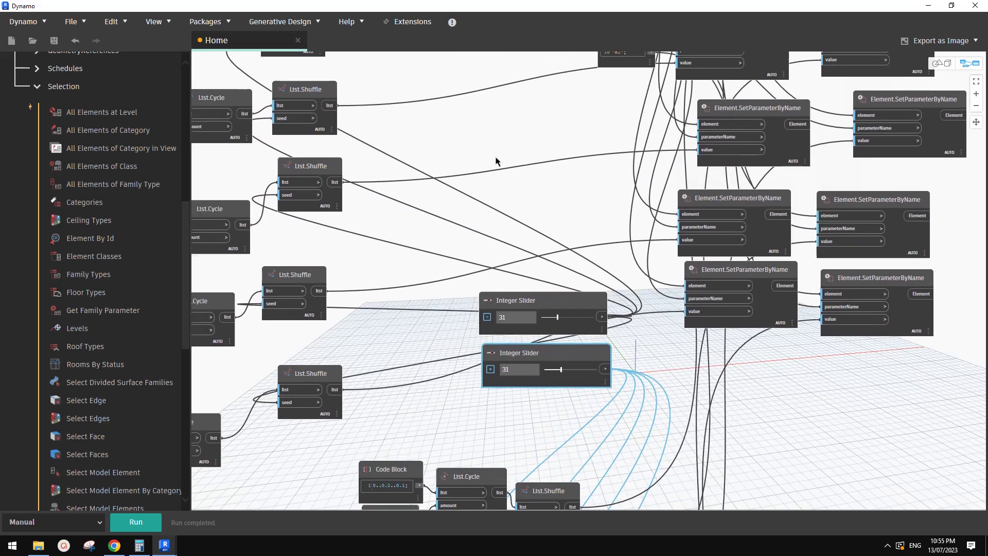
pyautogui.moveTo(495, 157); pyautogui.dragTo(538, 182, button='middle')
# Step: Restore and narrow the Dynamo window around the two sliders and place it beside the curved panel surface in the 3D view
pyautogui.doubleClick(530, 10)
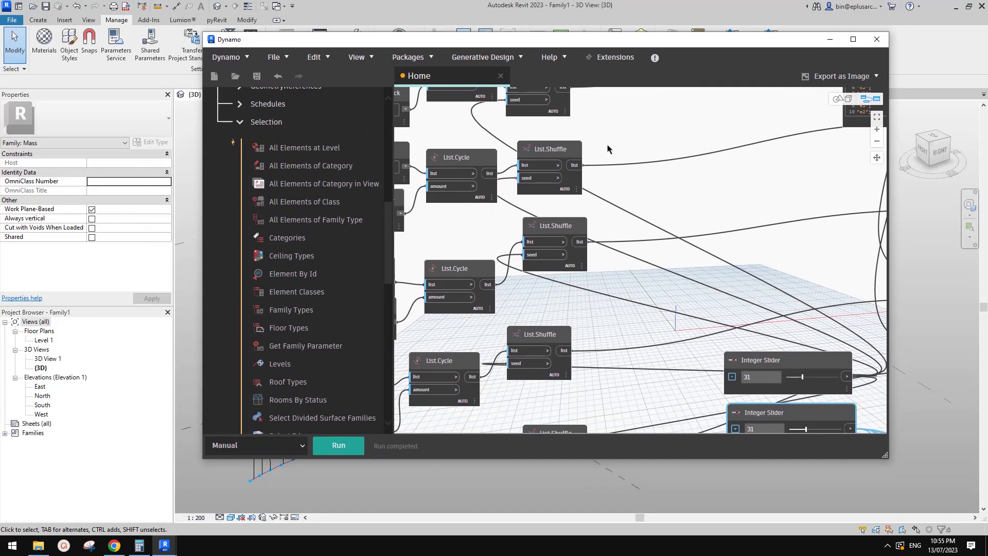
pyautogui.moveTo(782, 301); pyautogui.dragTo(721, 221, button='middle')
pyautogui.scroll(4, 648, 200)
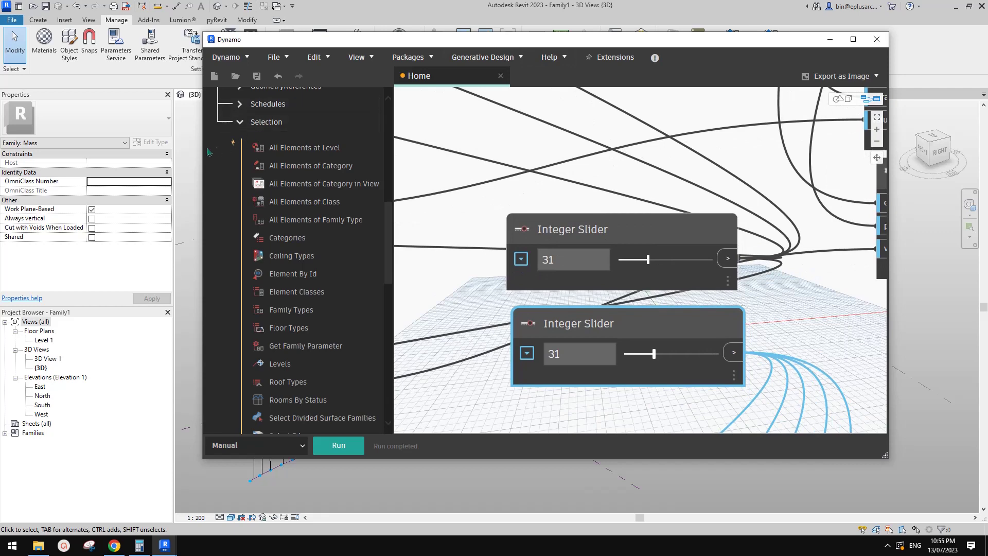
pyautogui.moveTo(202, 146); pyautogui.dragTo(425, 146)
pyautogui.scroll(-1, 797, 158)
pyautogui.moveTo(850, 163); pyautogui.dragTo(773, 167, button='middle')
pyautogui.moveTo(667, 43); pyautogui.dragTo(762, 71)
pyautogui.keyDown('shift'); pyautogui.moveTo(374, 205); pyautogui.dragTo(399, 249, button='middle'); pyautogui.keyUp('shift')
pyautogui.scroll(1, 396, 243)
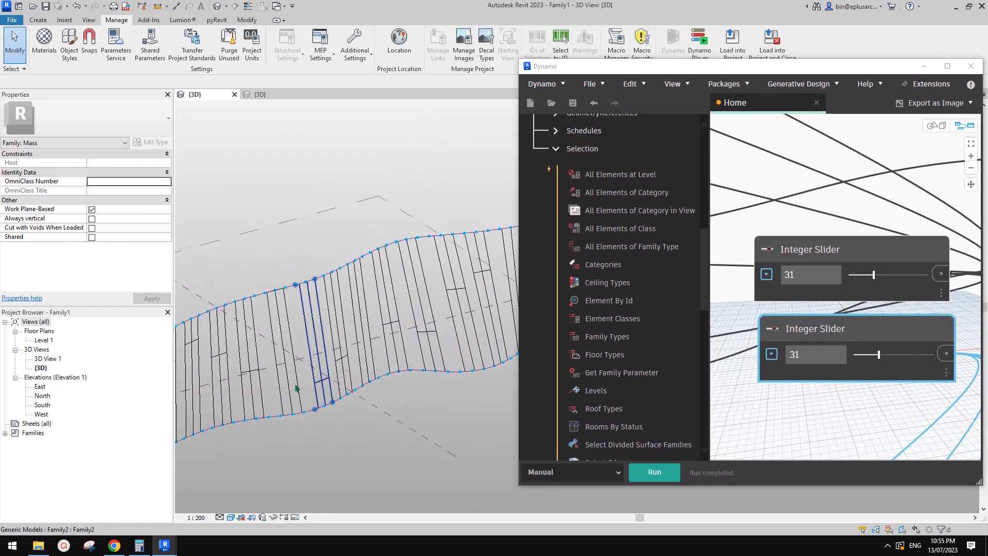
# Step: Switch the graph's run mode to Automatic, then set the upper Integer Slider to 48 and the lower one to 64
pyautogui.click(604, 478)
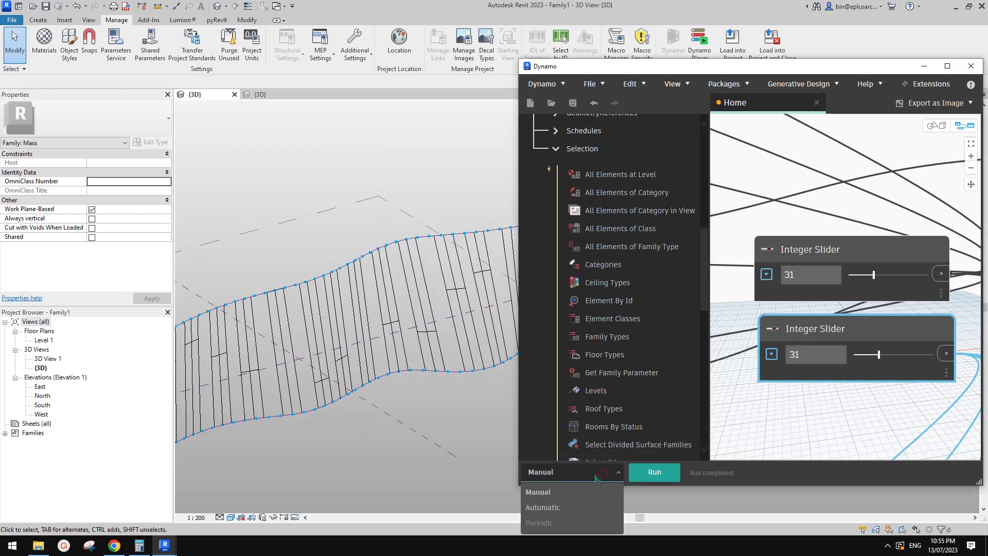
pyautogui.click(556, 506)
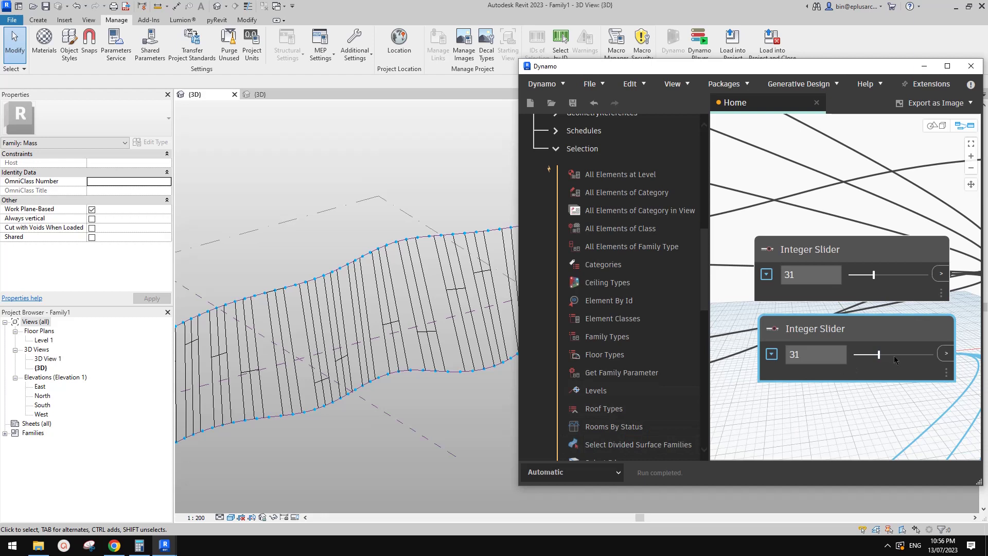
pyautogui.click(886, 277)
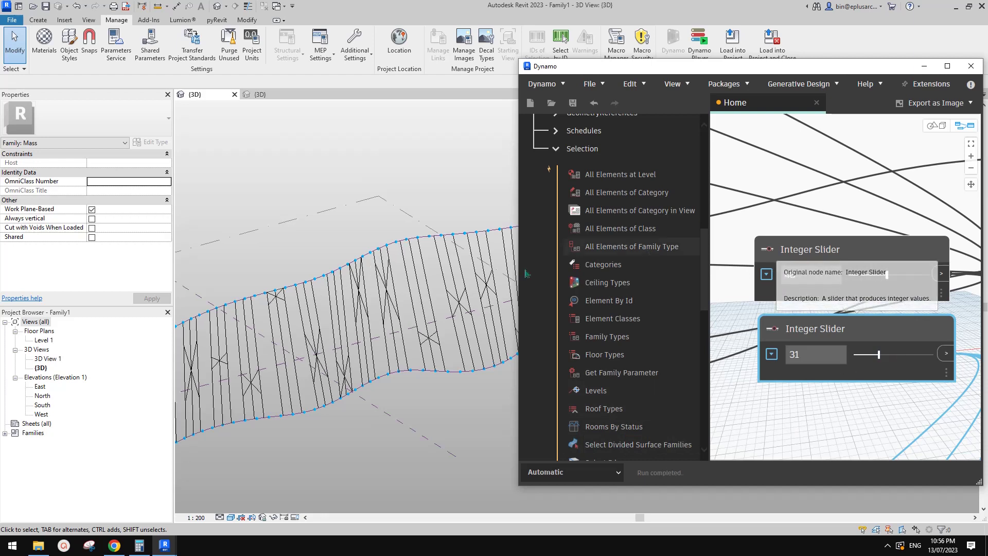
pyautogui.click(905, 355)
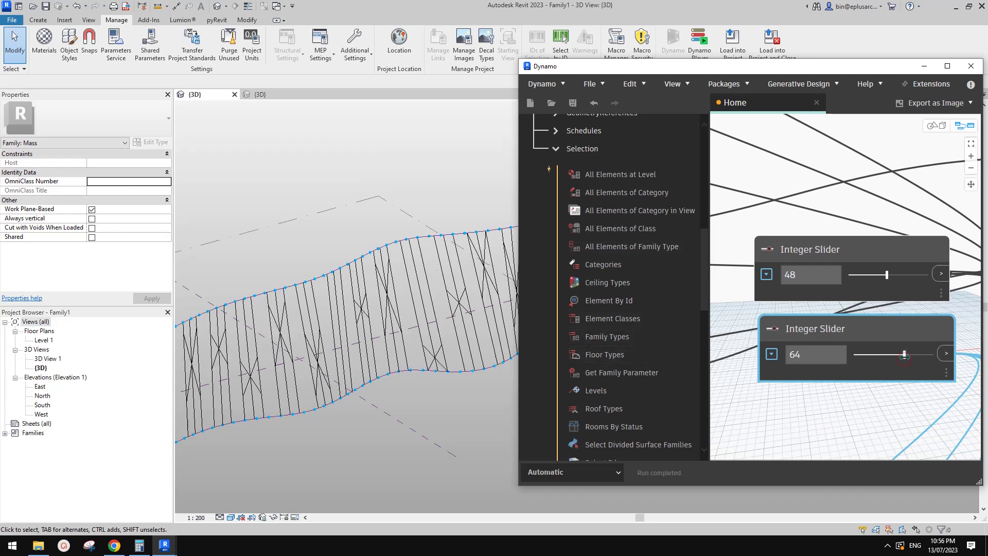
# Step: Try other seeds by setting the upper Integer Slider to 20 and the lower one to 24, then 53
pyautogui.click(866, 277)
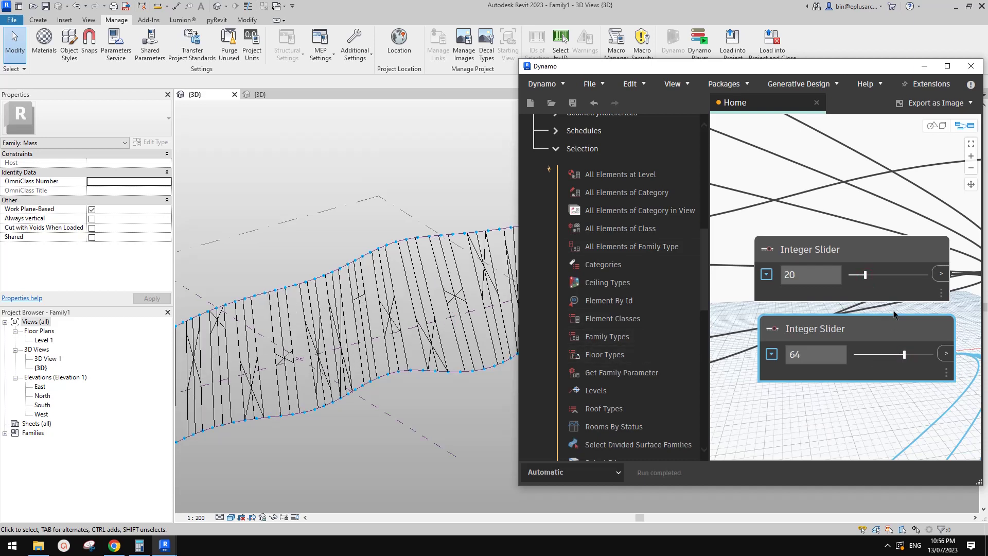
pyautogui.click(874, 359)
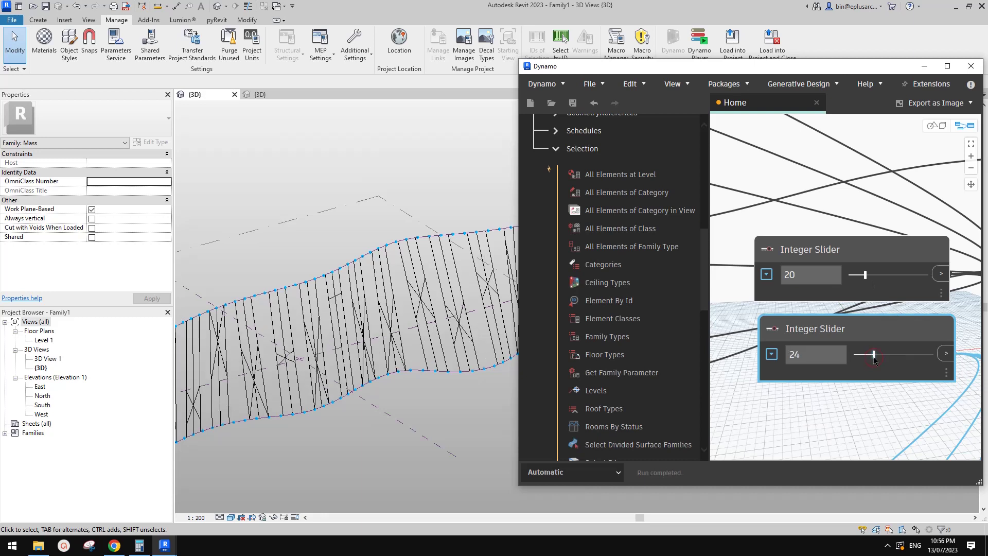
pyautogui.click(896, 359)
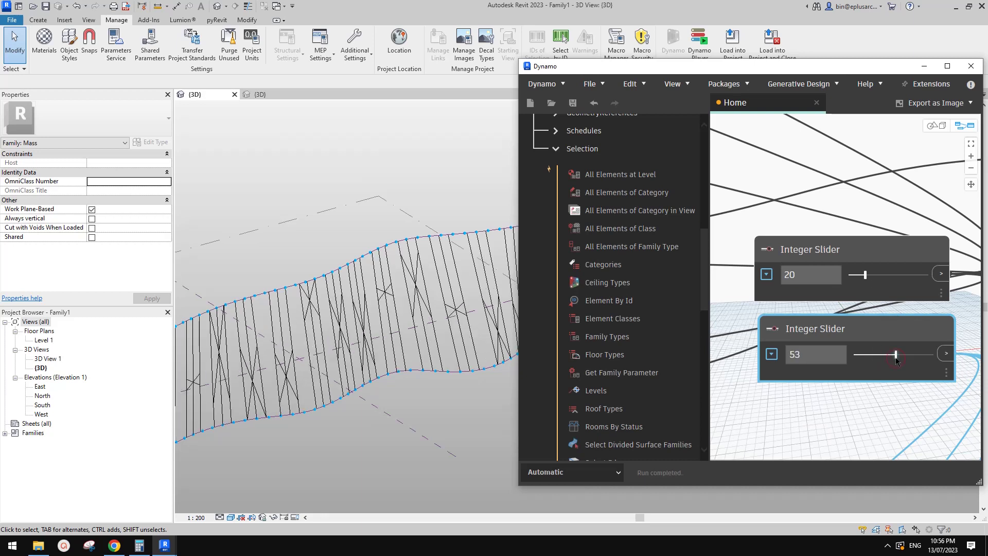
# Step: Set the upper Integer Slider to 56 and the lower one to 72, then bring both sliders to 20
pyautogui.click(894, 276)
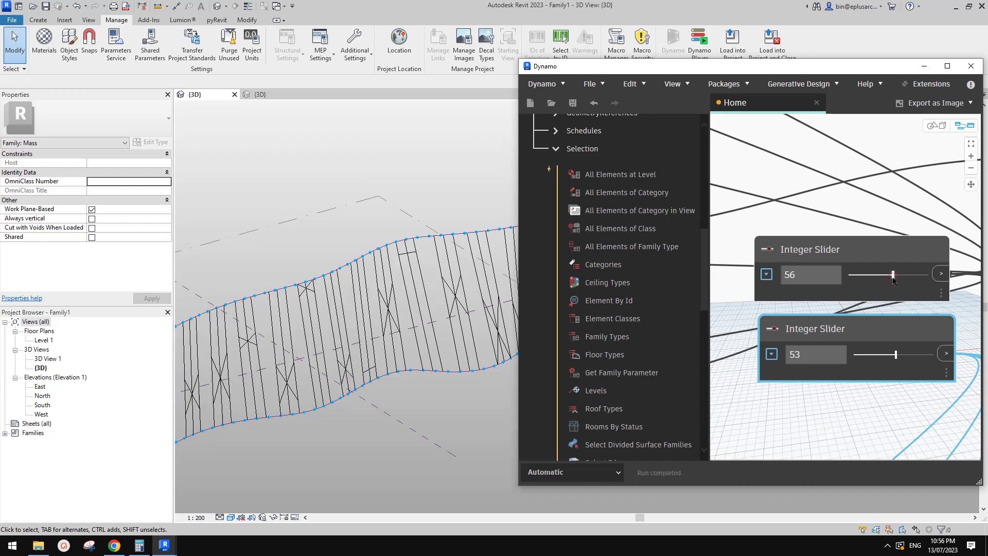
pyautogui.click(911, 355)
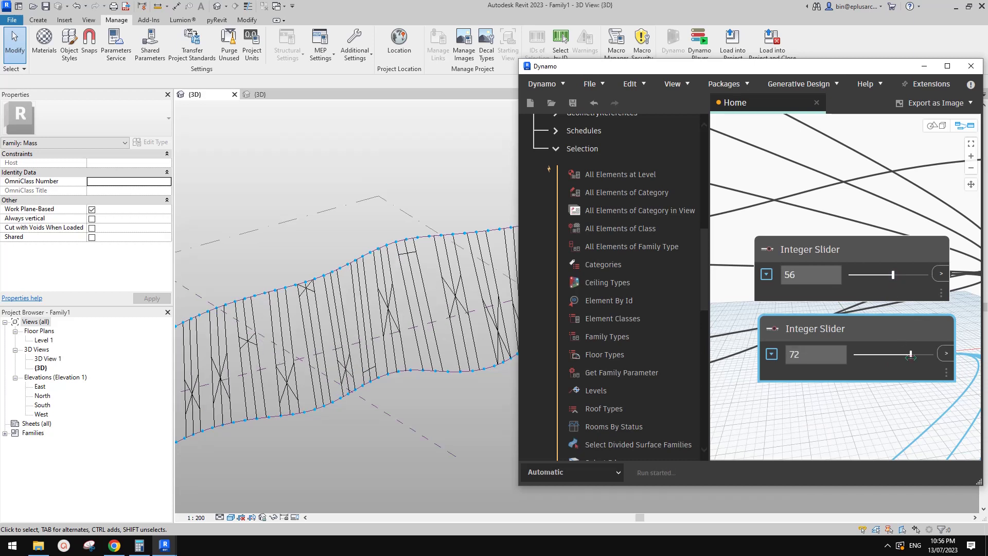
pyautogui.click(871, 355)
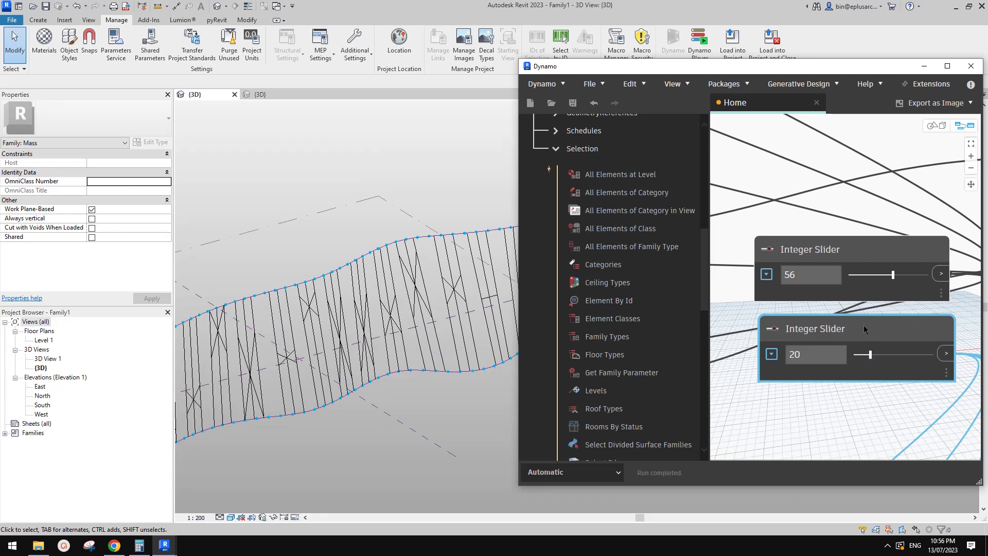
pyautogui.click(866, 276)
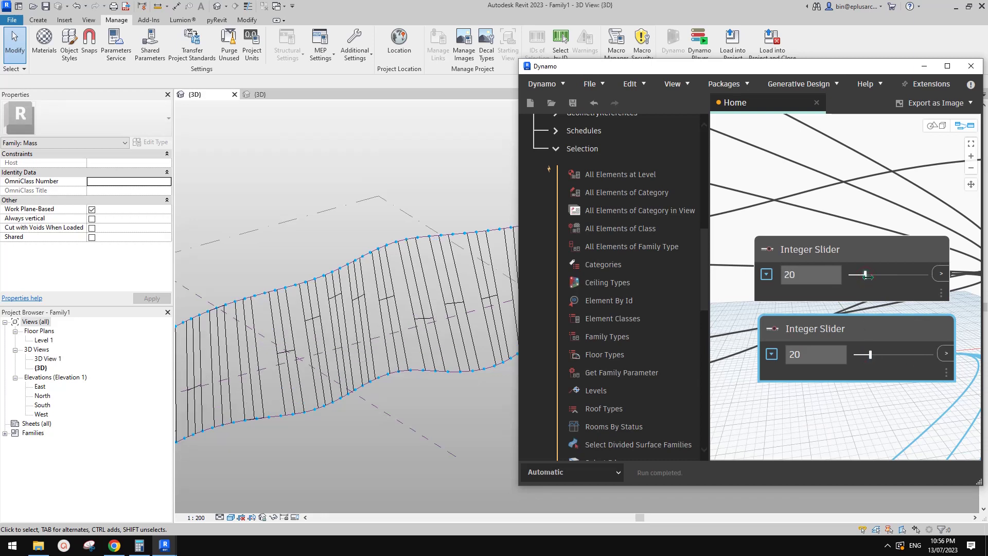
# Step: Set the upper Integer Slider to 37, then to 70, to try two more shuffle seeds
pyautogui.click(880, 276)
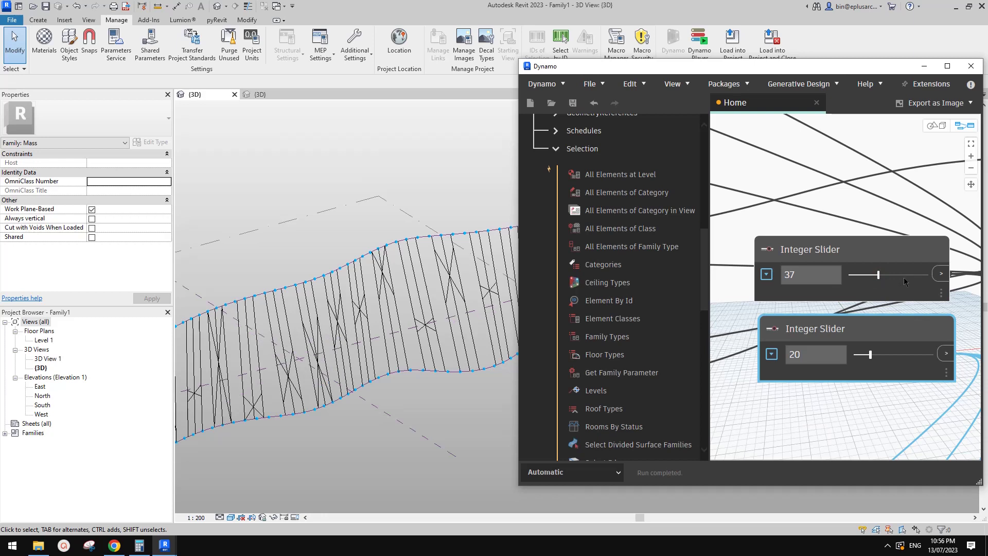
pyautogui.click(904, 279)
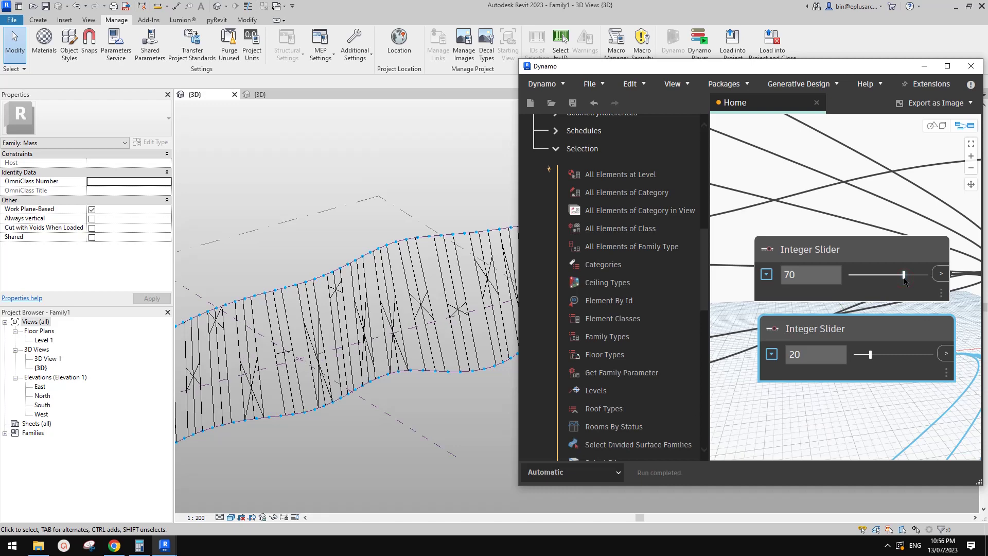
pyautogui.click(858, 209)
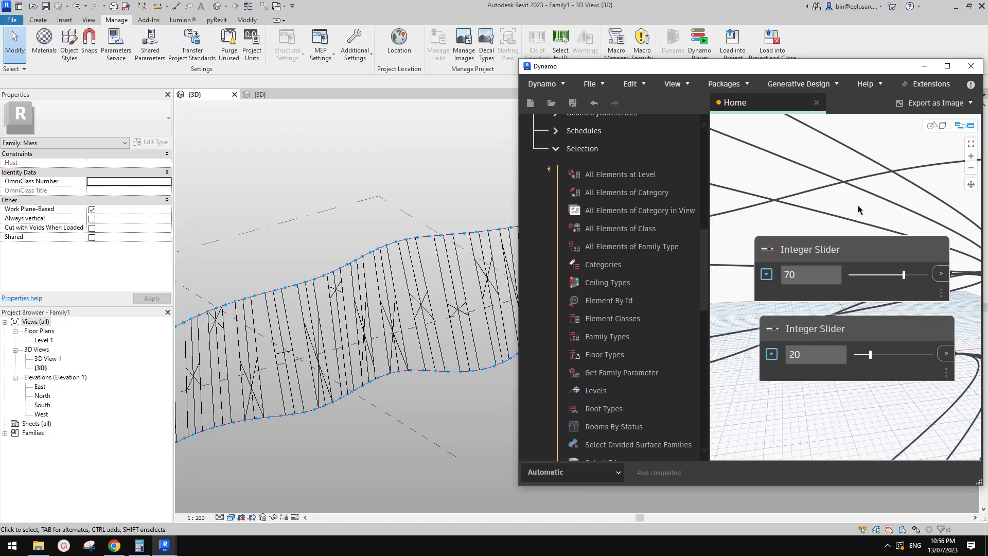
# Step: Examine how the two Integer Sliders connect to the seed inputs of the List.Shuffle nodes across both node groups
pyautogui.scroll(-5, 857, 210)
pyautogui.scroll(3, 829, 220)
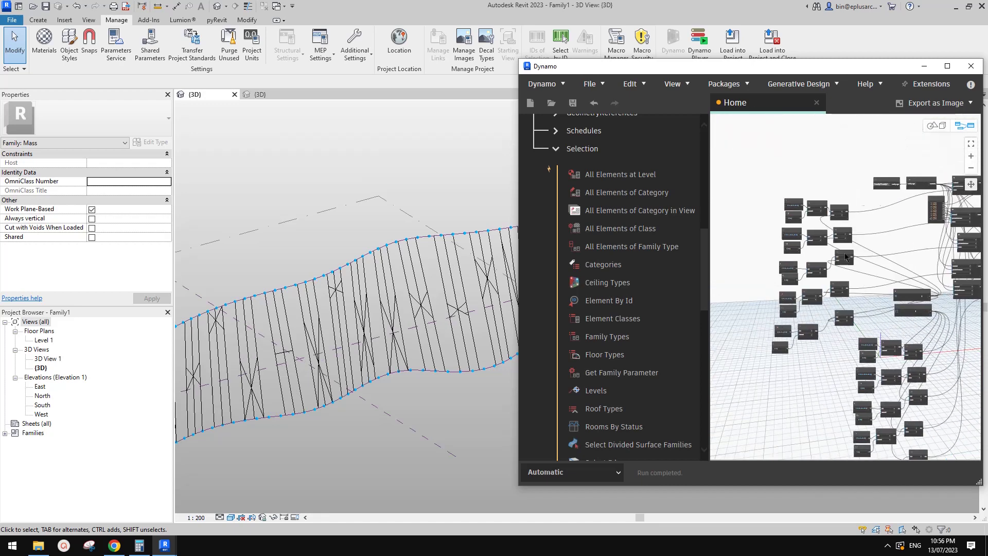
pyautogui.moveTo(821, 223); pyautogui.dragTo(835, 226, button='middle')
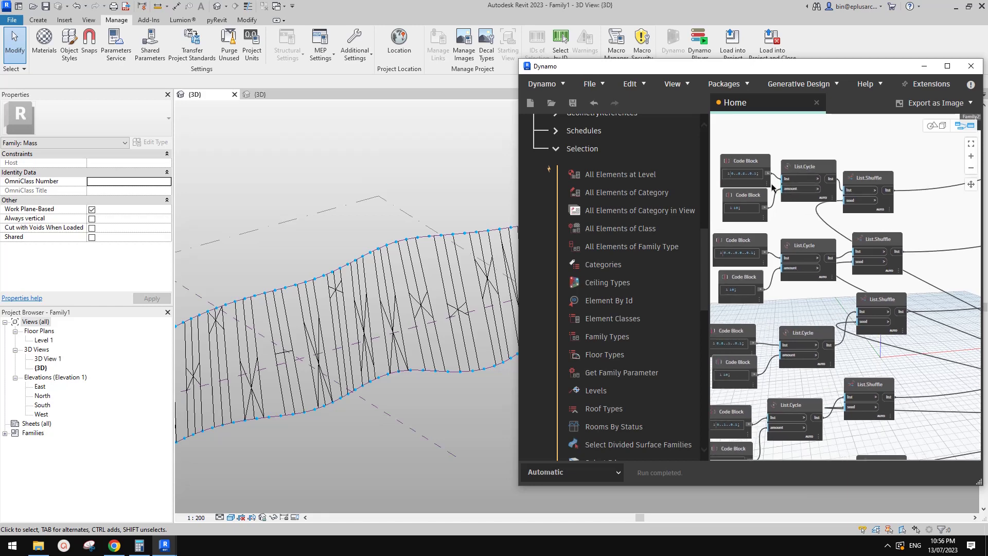
pyautogui.scroll(-4, 796, 206)
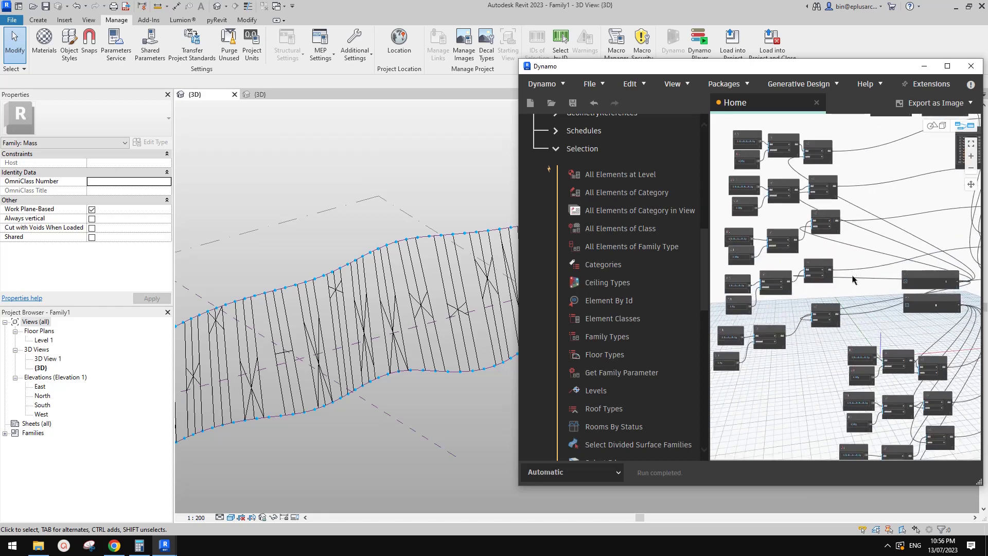
pyautogui.scroll(3, 849, 265)
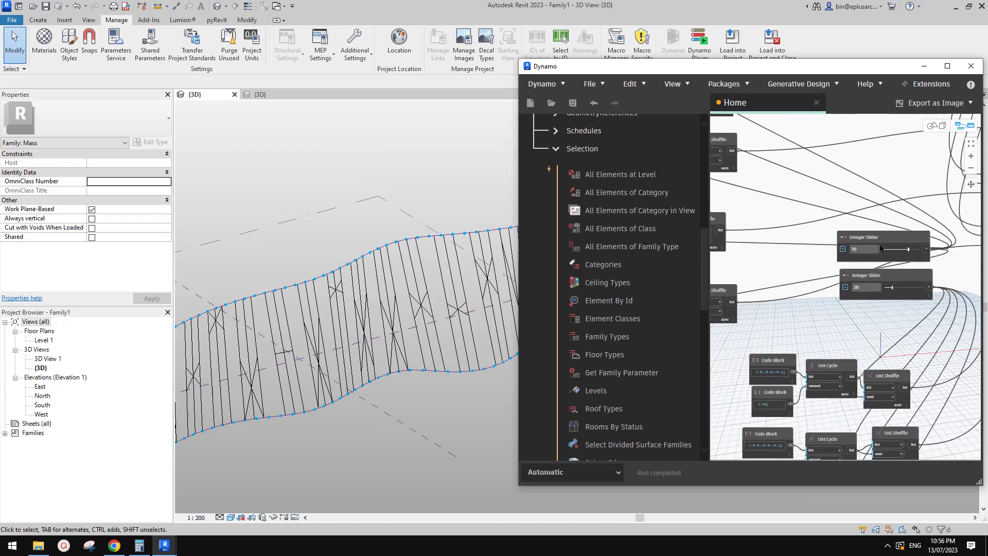
pyautogui.scroll(-5, 806, 208)
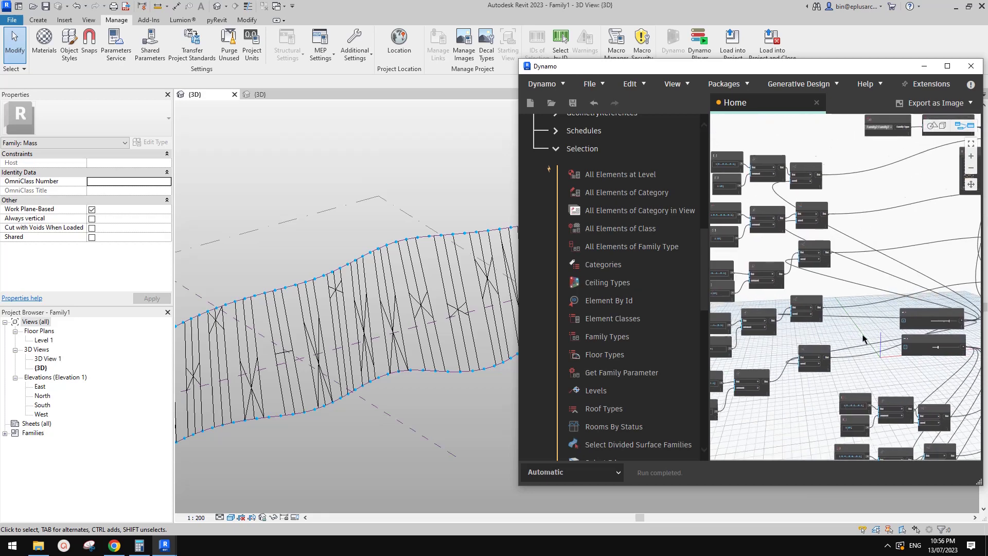
pyautogui.scroll(3, 771, 204)
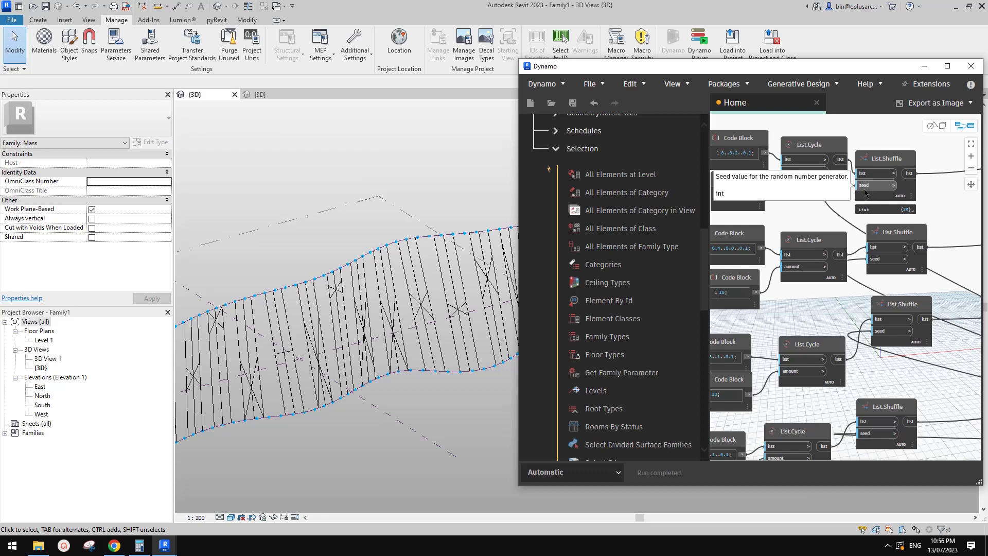
pyautogui.scroll(-5, 872, 247)
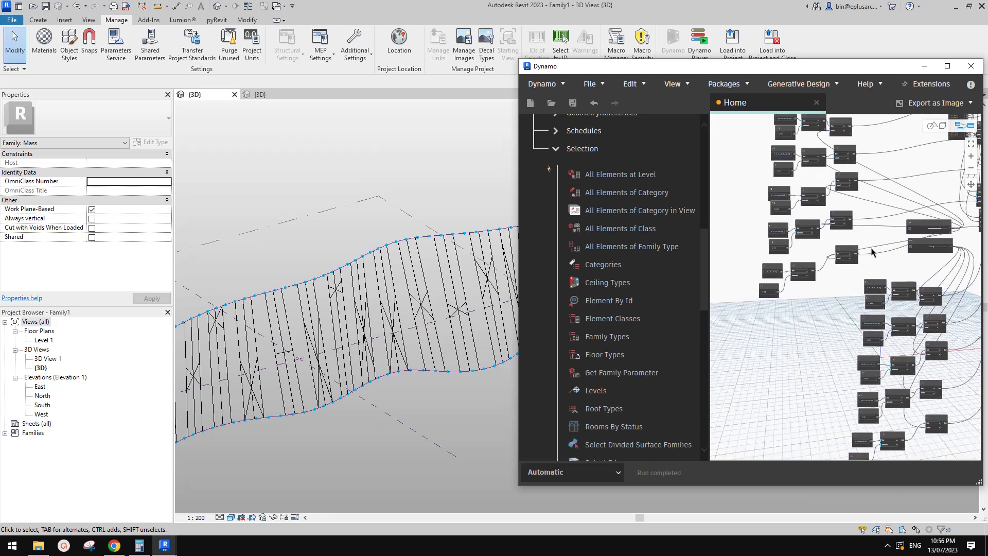
pyautogui.moveTo(885, 244)
pyautogui.mouseDown(button='middle')
pyautogui.moveTo(876, 238)
pyautogui.moveTo(876, 249)
pyautogui.mouseUp(button='middle')
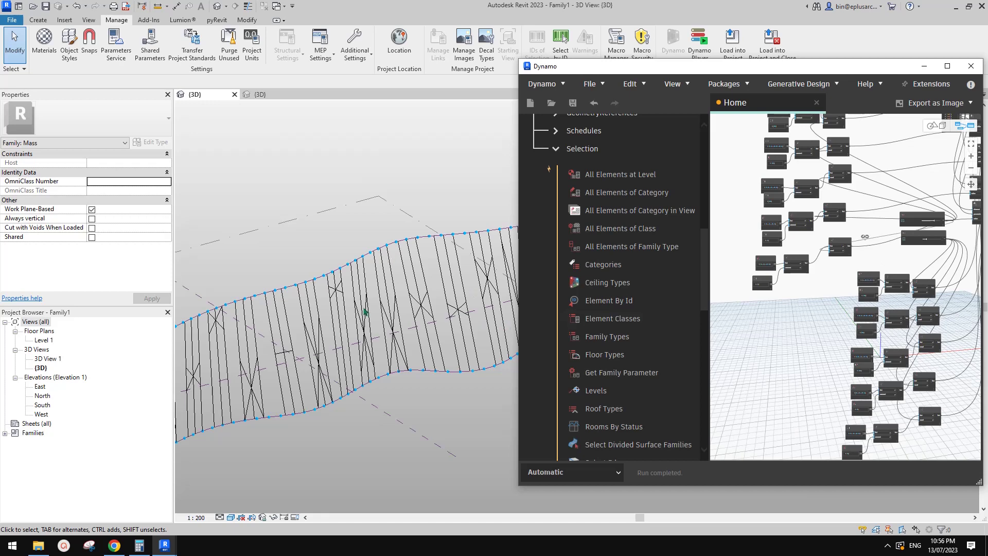
pyautogui.scroll(1, 865, 294)
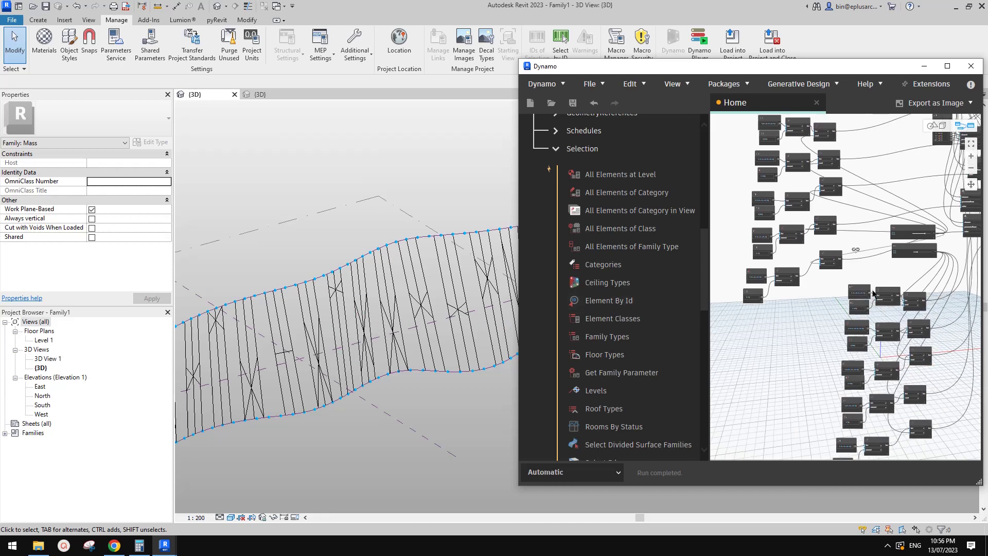
pyautogui.scroll(2, 895, 267)
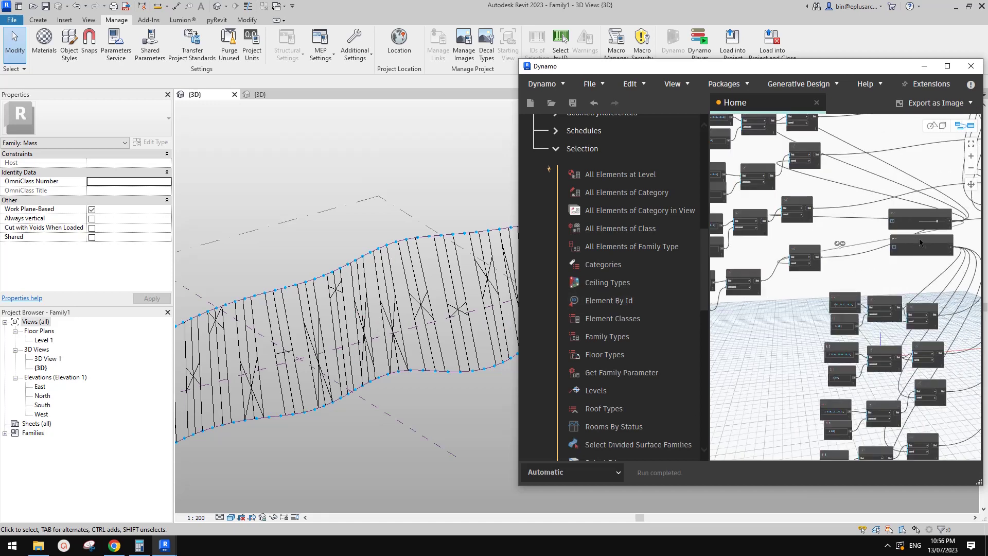
pyautogui.moveTo(918, 240); pyautogui.dragTo(913, 241)
pyautogui.moveTo(849, 150); pyautogui.dragTo(874, 258, button='middle')
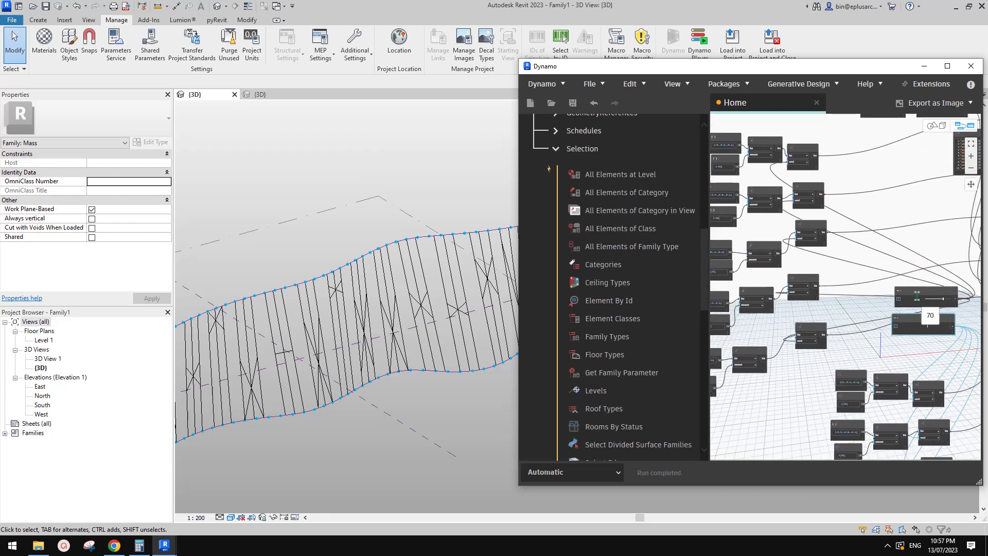
pyautogui.moveTo(861, 329); pyautogui.dragTo(855, 323, button='middle')
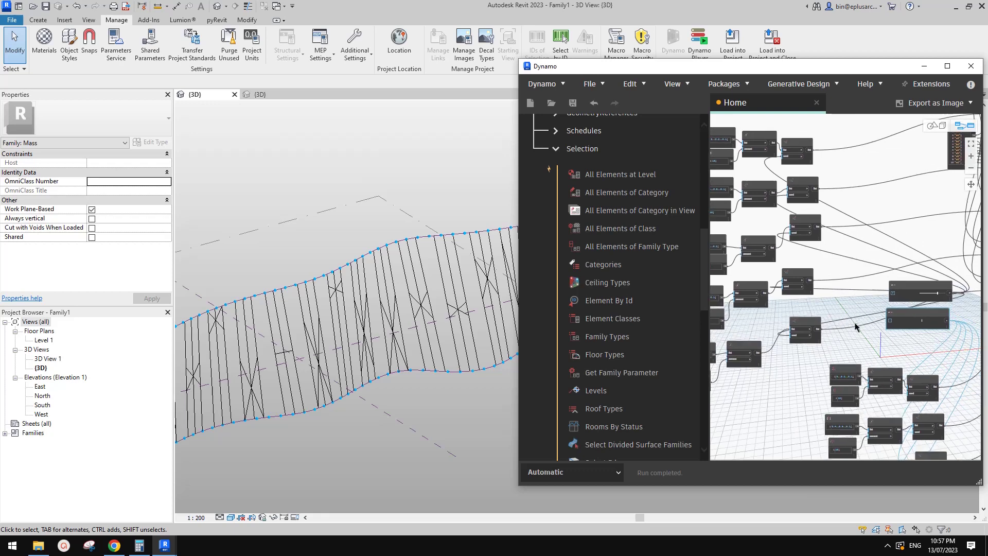
pyautogui.click(888, 546)
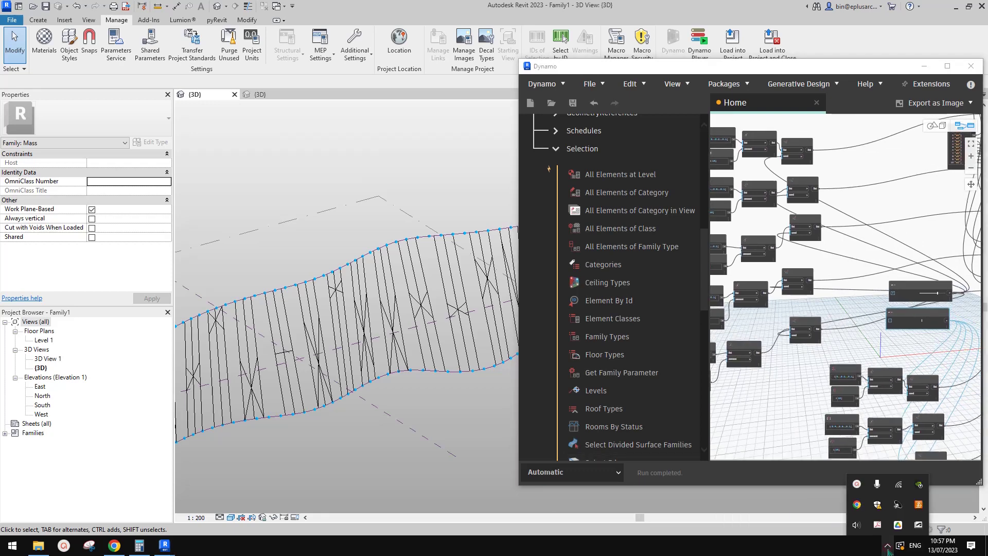
pyautogui.click(859, 486)
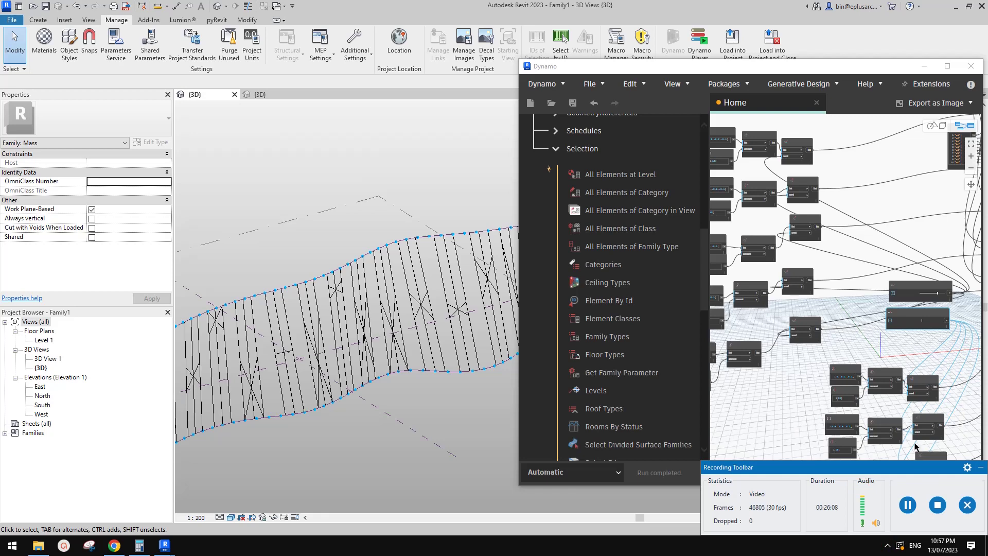
pyautogui.click(908, 506)
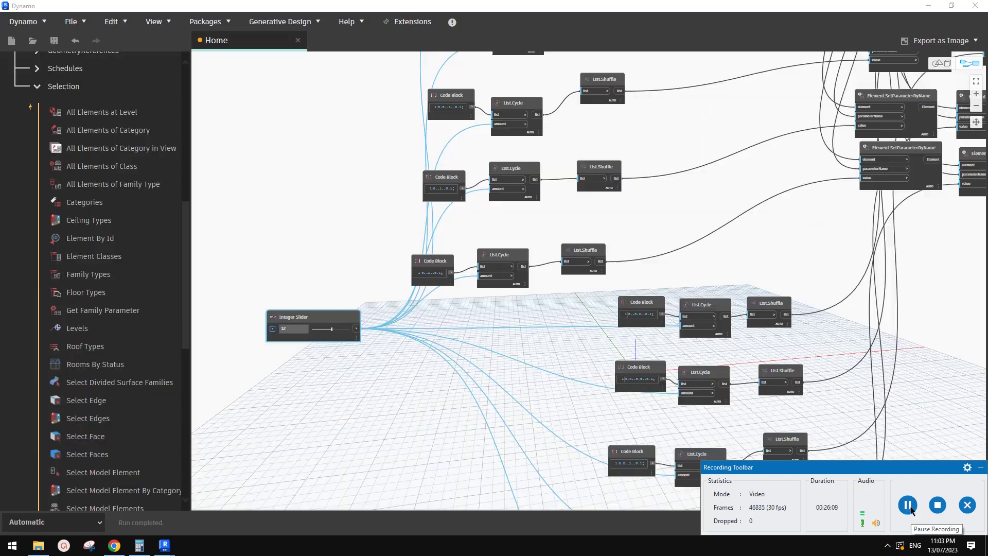
pyautogui.click(981, 467)
pyautogui.click(933, 467)
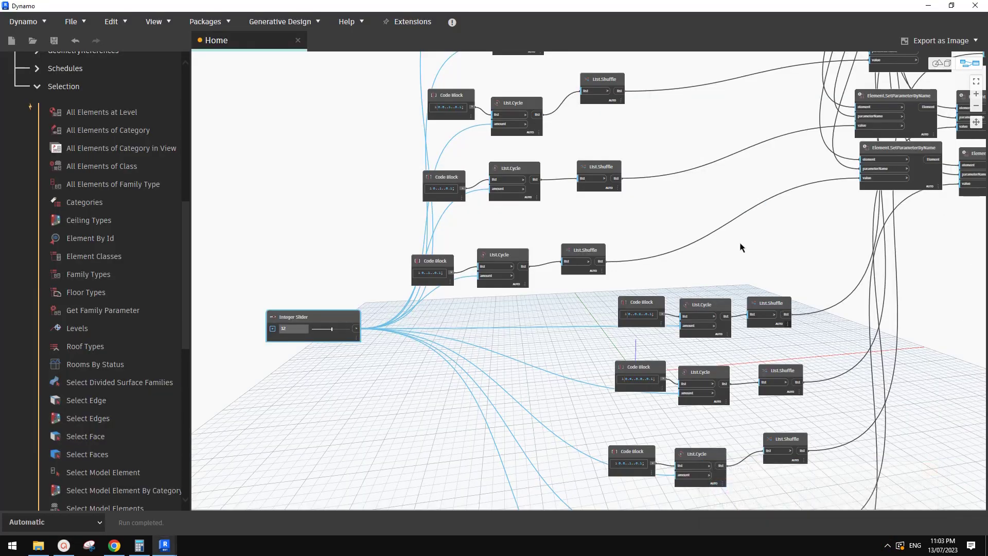
# Step: Examine the Integer Slider's connections to the List.Cycle amount inputs, from the lower chains up to the Family Types node
pyautogui.moveTo(666, 209); pyautogui.dragTo(761, 255, button='middle')
pyautogui.moveTo(427, 364); pyautogui.dragTo(419, 360)
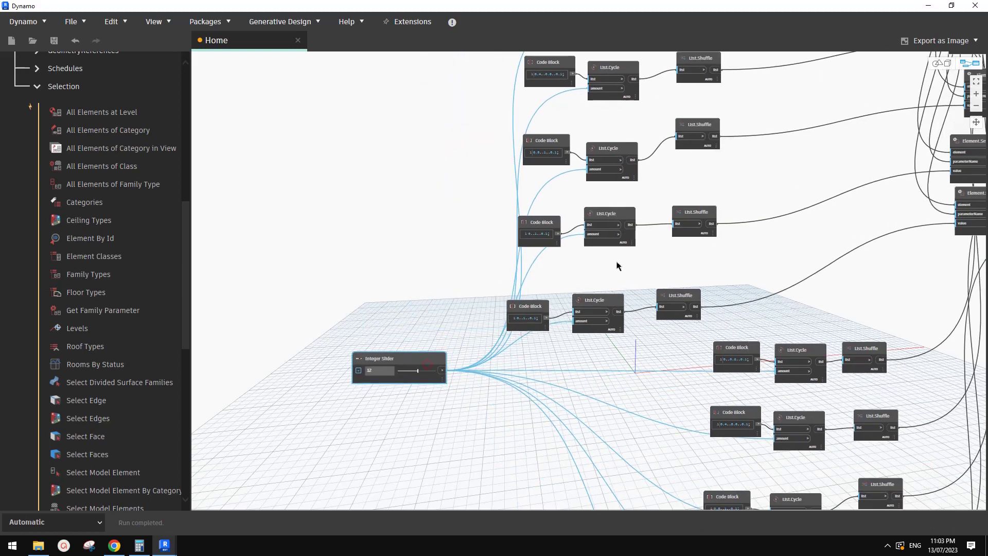
pyautogui.moveTo(639, 264); pyautogui.dragTo(622, 308, button='middle')
pyautogui.moveTo(735, 216); pyautogui.dragTo(733, 290, button='middle')
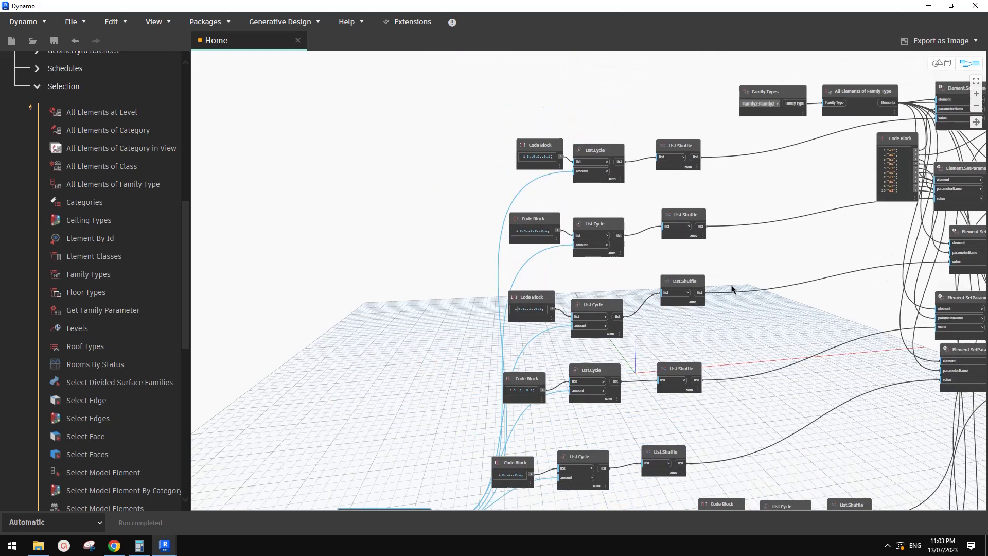
# Step: Restore the Dynamo window to a smaller size to view the panel pattern in Revit, then maximize it again
pyautogui.moveTo(554, 9); pyautogui.dragTo(757, 72)
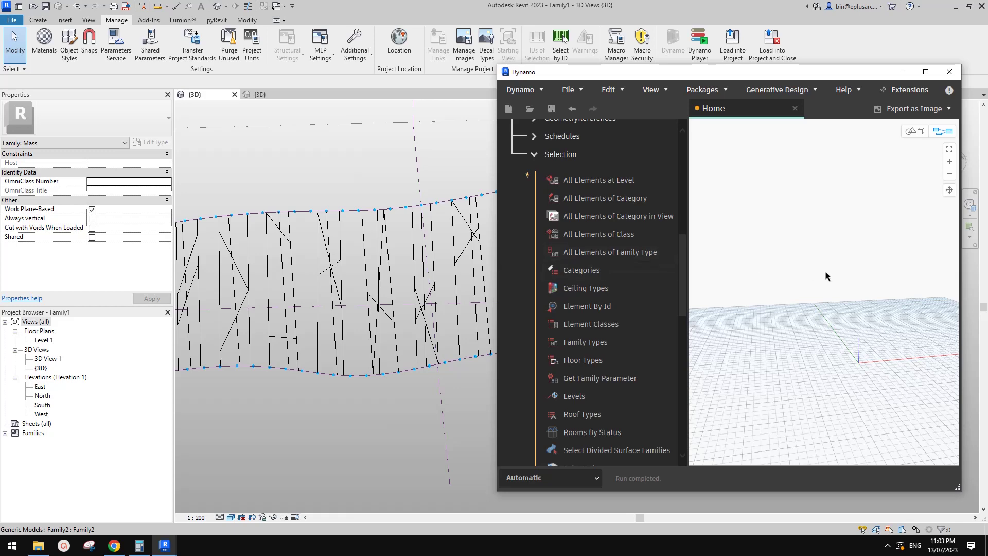
pyautogui.moveTo(870, 281); pyautogui.dragTo(797, 276, button='middle')
pyautogui.moveTo(919, 289); pyautogui.dragTo(795, 243, button='middle')
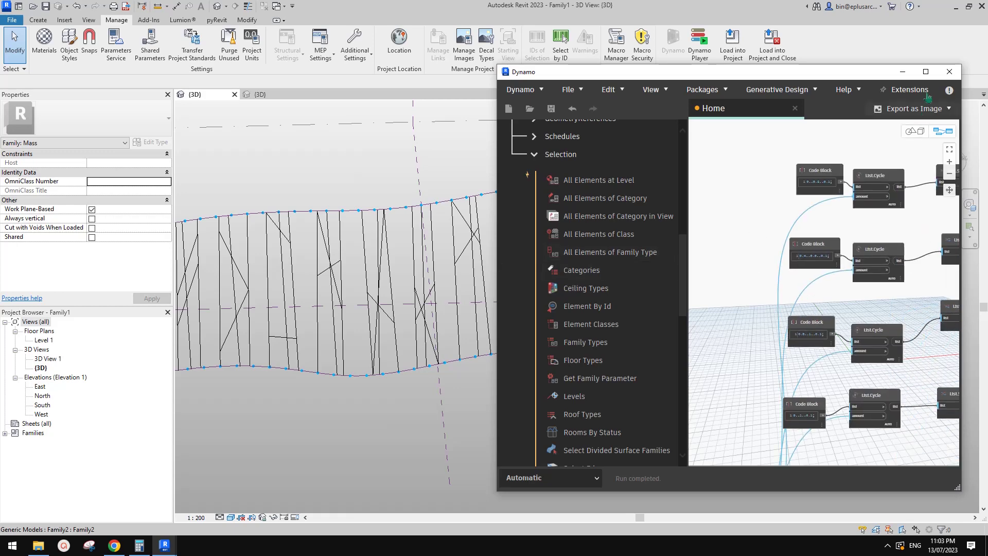
pyautogui.click(926, 72)
# Step: Shift the List.Cycle and List.Shuffle nodes of the 0..0.2..0.1 range slightly farther along their chain
pyautogui.scroll(8, 566, 232)
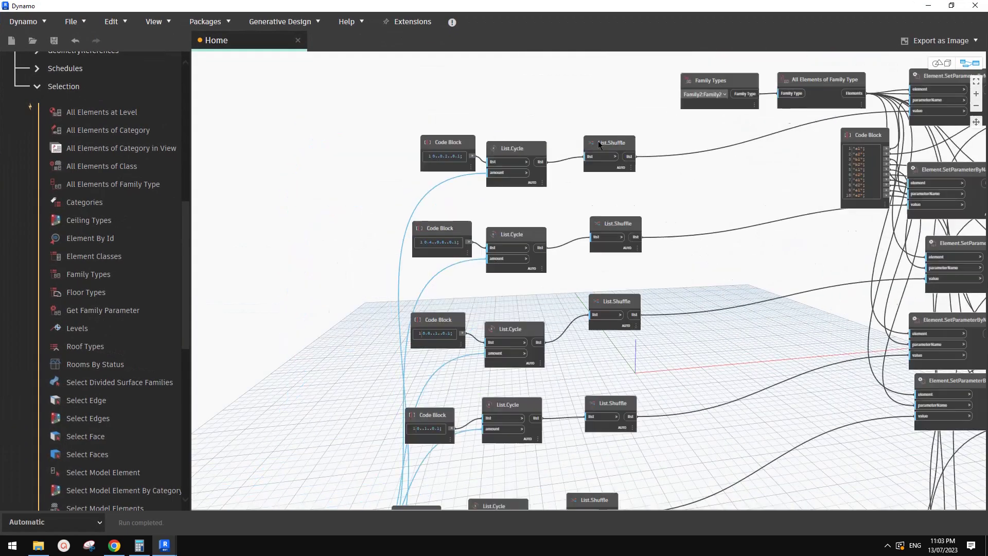
pyautogui.moveTo(682, 221); pyautogui.dragTo(754, 260, button='middle')
pyautogui.moveTo(526, 179); pyautogui.dragTo(561, 172)
pyautogui.moveTo(737, 149); pyautogui.dragTo(732, 154, button='middle')
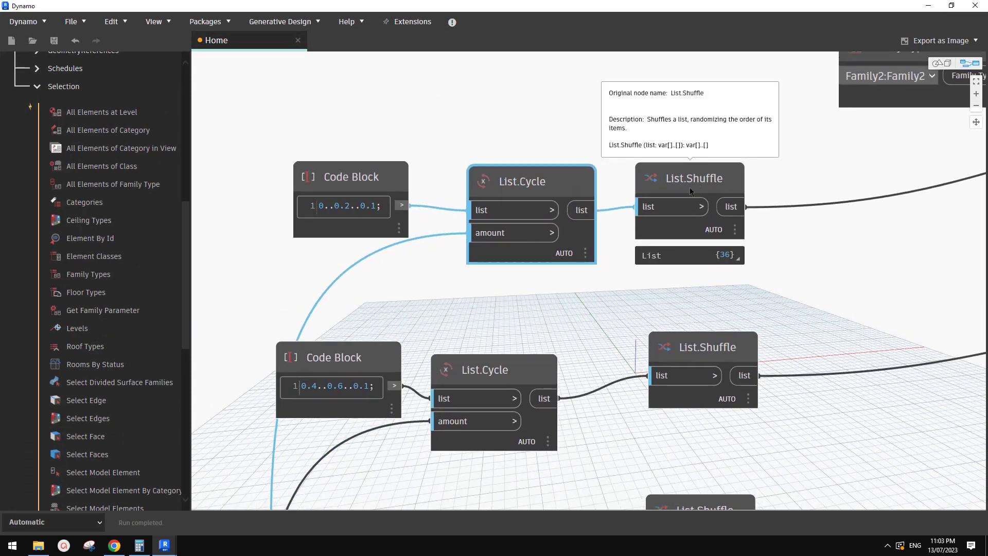
pyautogui.scroll(-4, 681, 209)
pyautogui.click(667, 154)
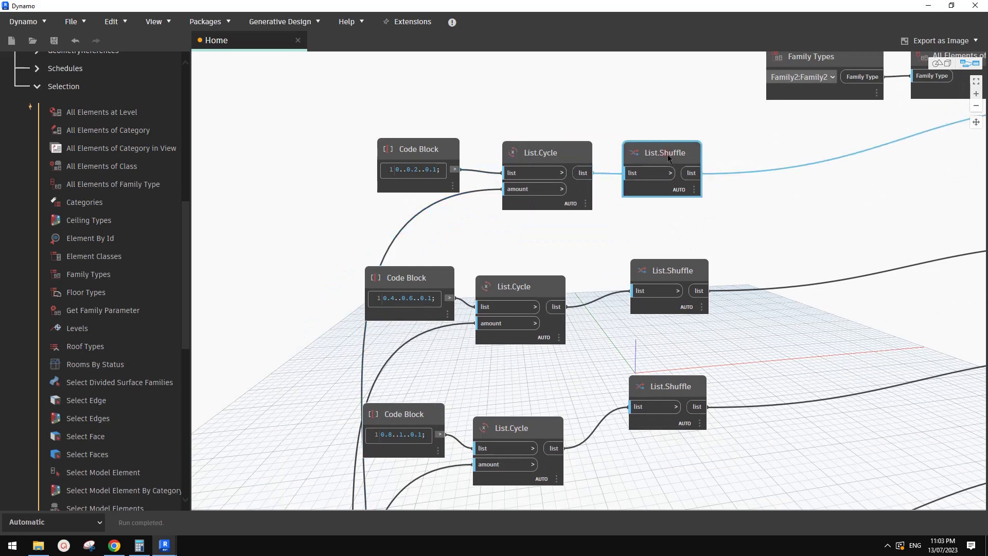
pyautogui.moveTo(668, 157); pyautogui.dragTo(676, 157)
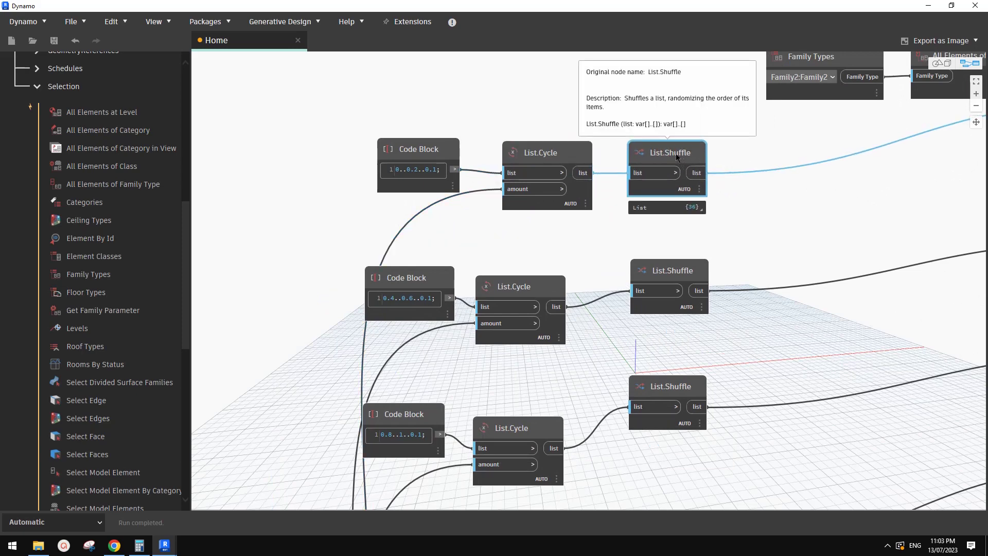
# Step: Search the nodes for "shuff" and compare the Shuffle (list) and Shuffle (list, seed) variants without placing either
pyautogui.moveTo(649, 94); pyautogui.dragTo(652, 118, button='right')
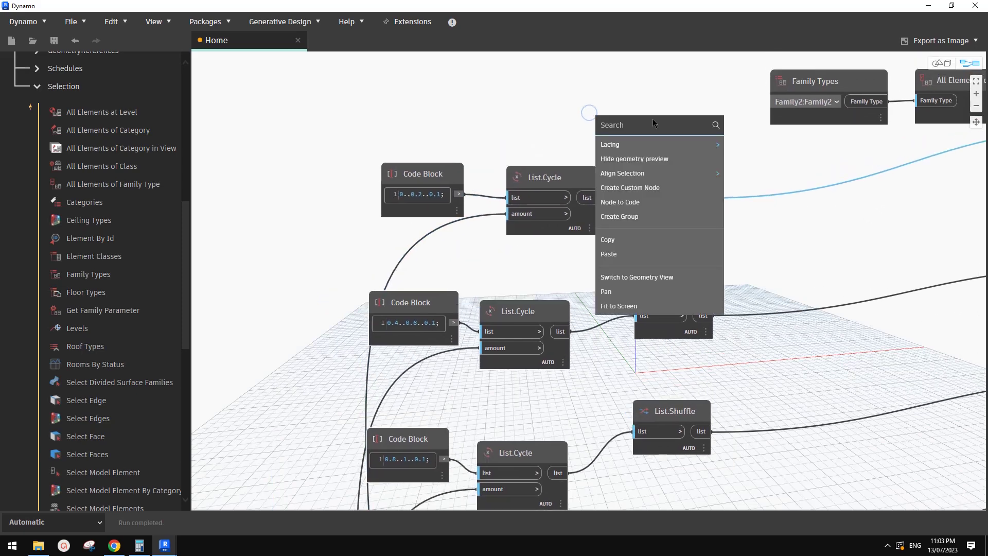
pyautogui.write('shuff')
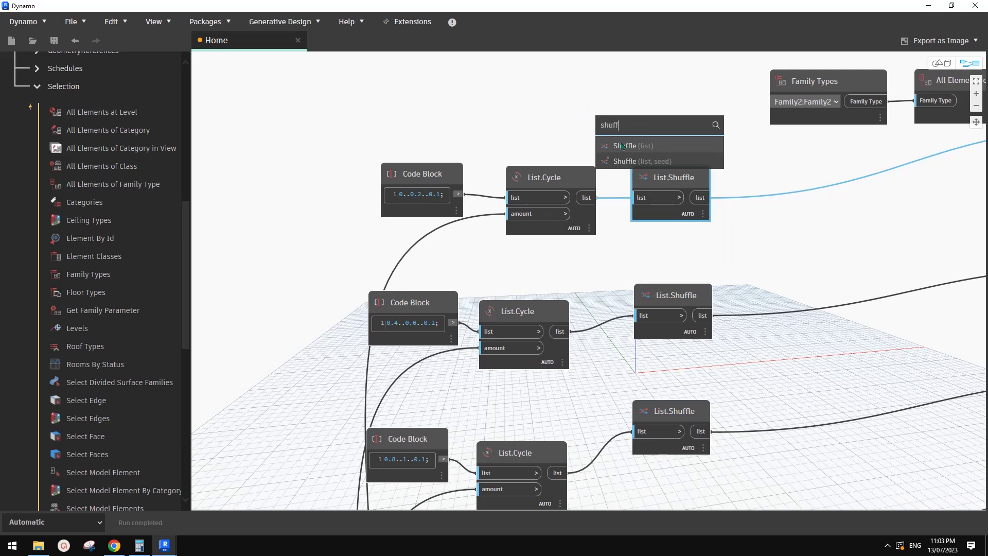
pyautogui.moveTo(638, 150)
pyautogui.moveTo(655, 165)
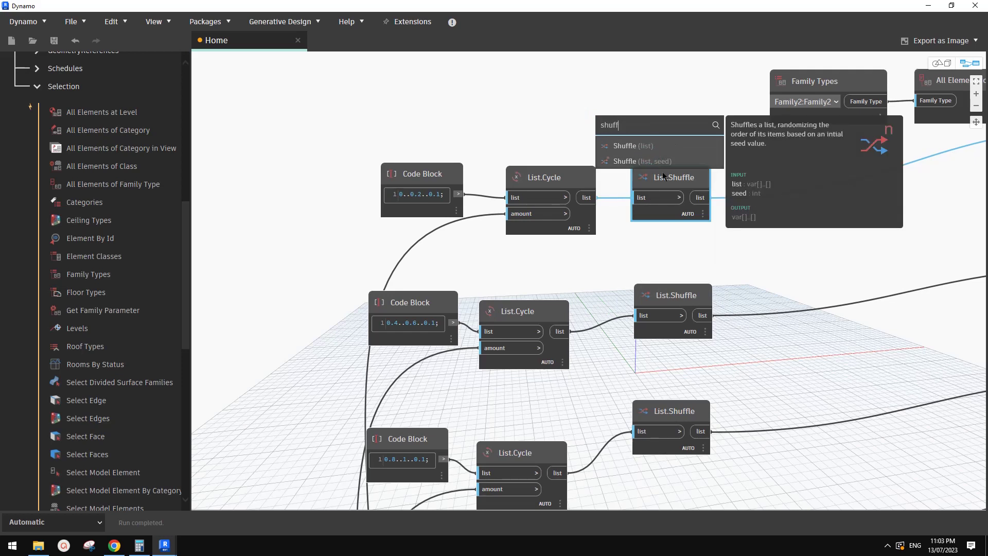
pyautogui.click(749, 234)
# Step: Inspect the first List.Shuffle node's preview, then move the shared Integer Slider farther away from the List.Cycle chains
pyautogui.scroll(-1, 735, 236)
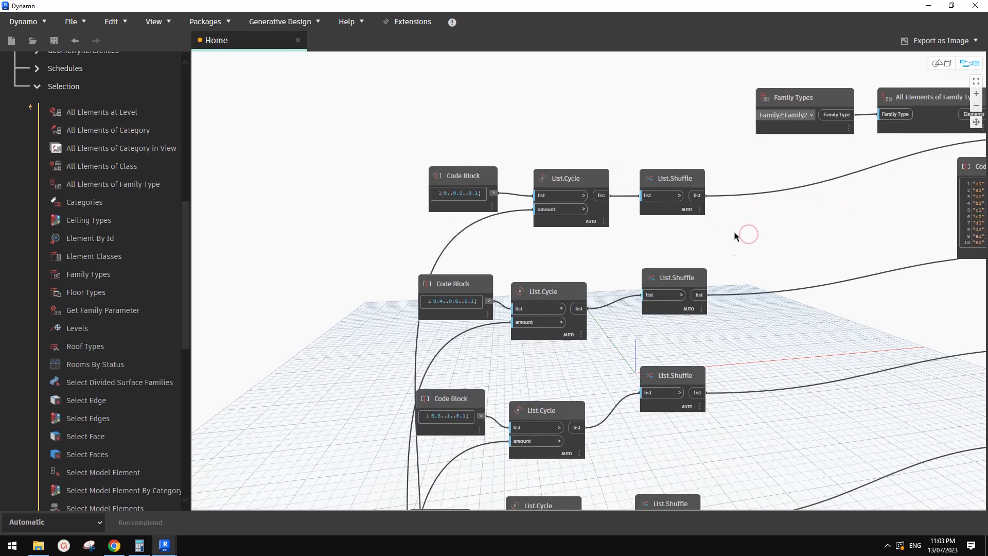
pyautogui.moveTo(735, 235); pyautogui.dragTo(727, 174, button='middle')
pyautogui.moveTo(668, 126)
pyautogui.moveTo(667, 119); pyautogui.dragTo(671, 131, button='middle')
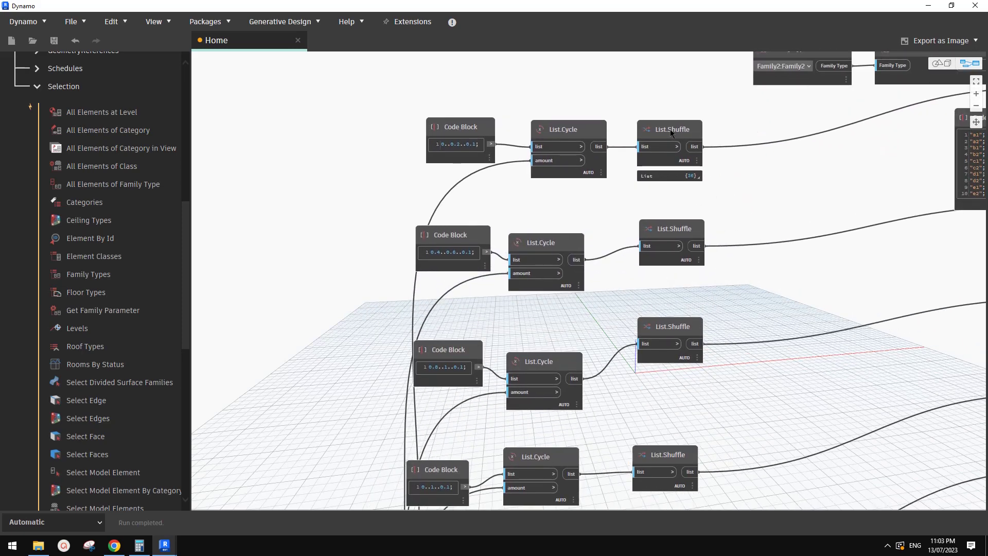
pyautogui.click(671, 133)
pyautogui.scroll(-2, 494, 262)
pyautogui.moveTo(487, 270); pyautogui.dragTo(584, 73, button='middle')
pyautogui.moveTo(425, 404); pyautogui.dragTo(376, 403)
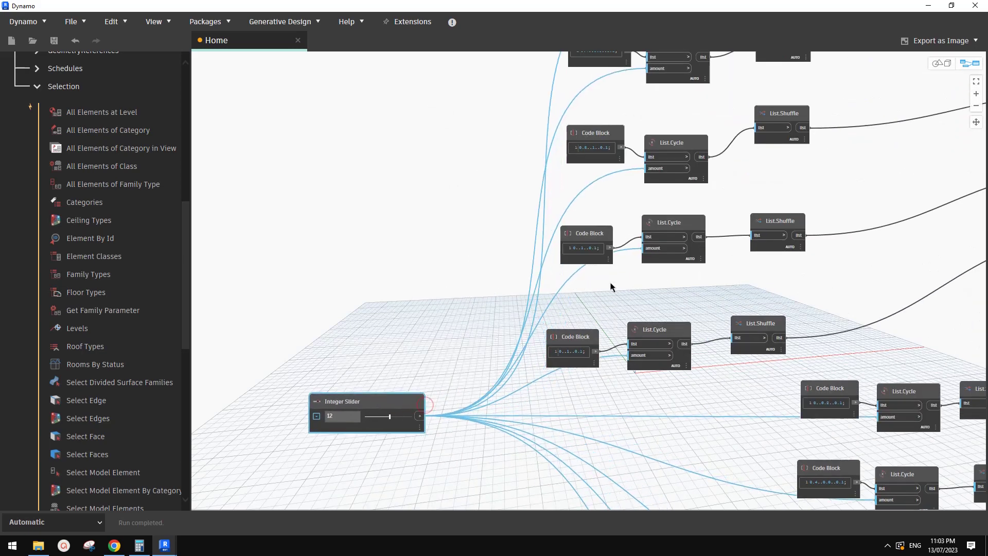
# Step: Review the upper Code Block, List.Cycle and List.Shuffle chains fed by the shared Integer Slider
pyautogui.moveTo(647, 218); pyautogui.dragTo(621, 351, button='middle')
pyautogui.moveTo(650, 109)
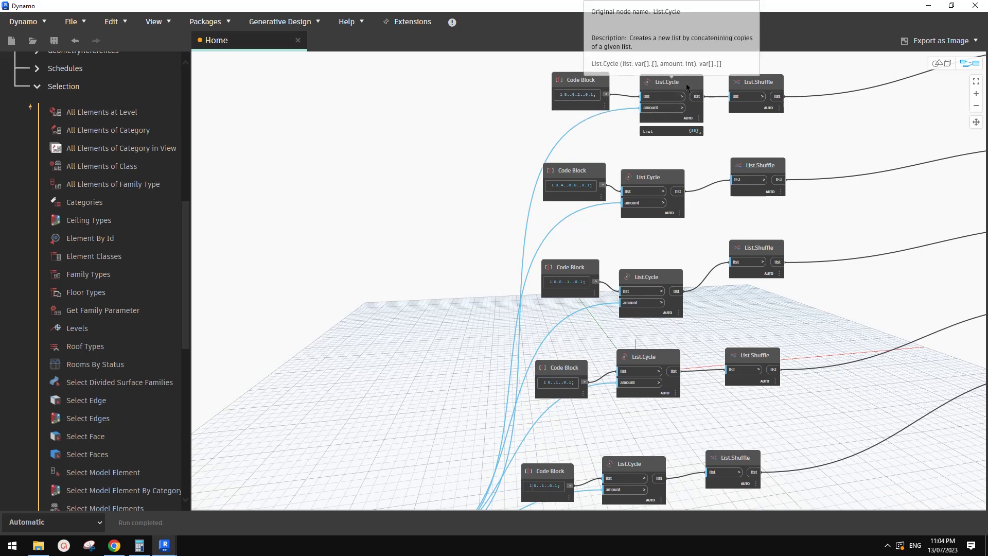
pyautogui.scroll(-4, 710, 144)
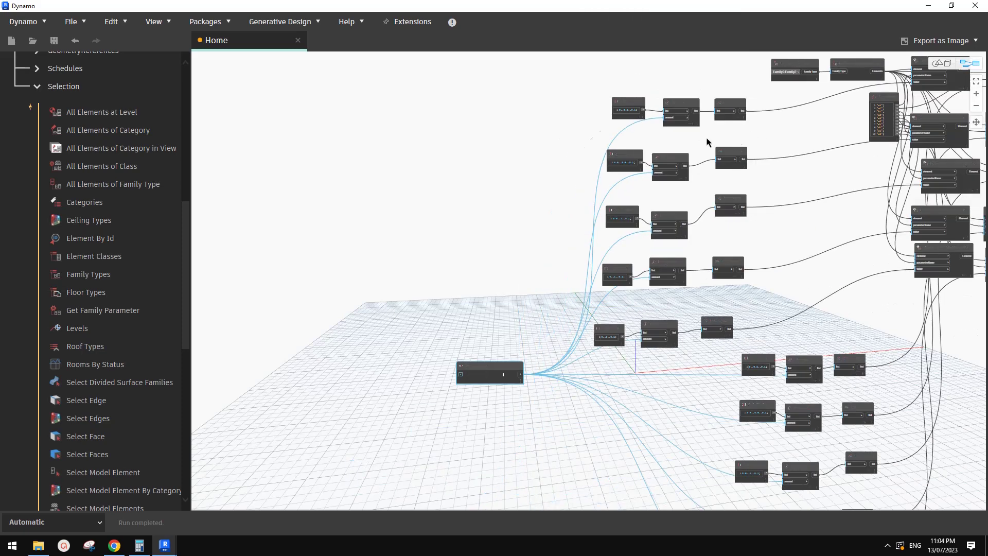
# Step: Check the shared Integer Slider's range settings and preview the list from the 0.4..0.6..0.1 Code Block
pyautogui.moveTo(776, 290); pyautogui.dragTo(812, 166, button='middle')
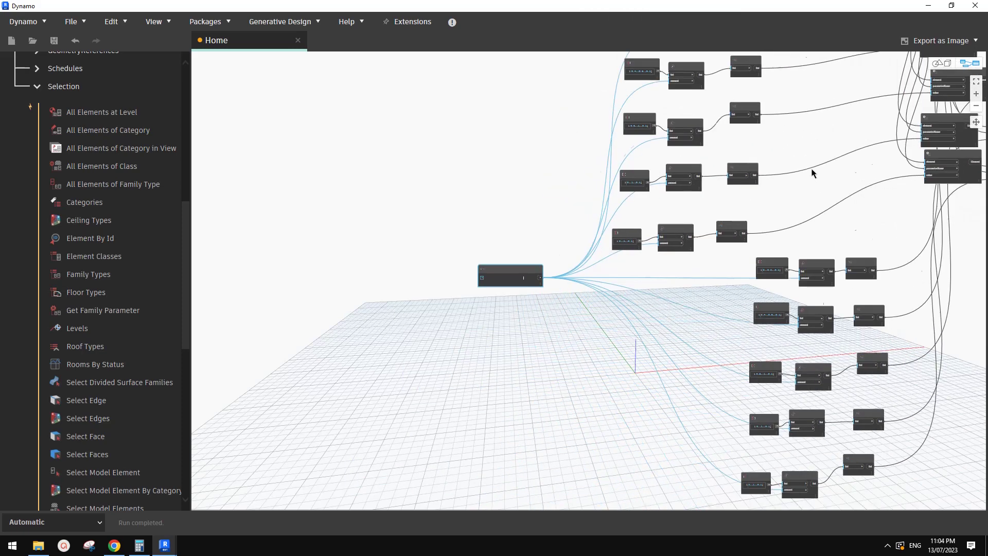
pyautogui.scroll(5, 484, 269)
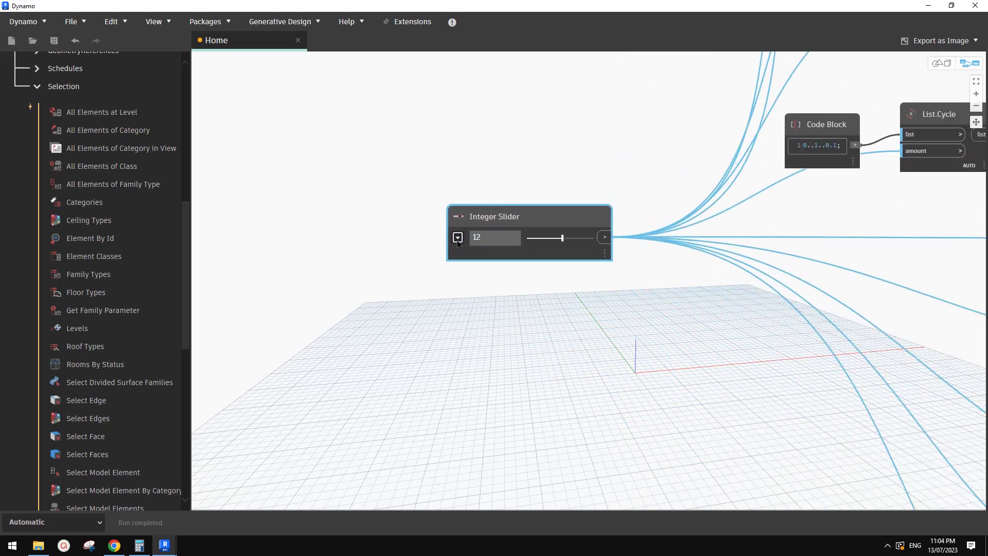
pyautogui.click(457, 237)
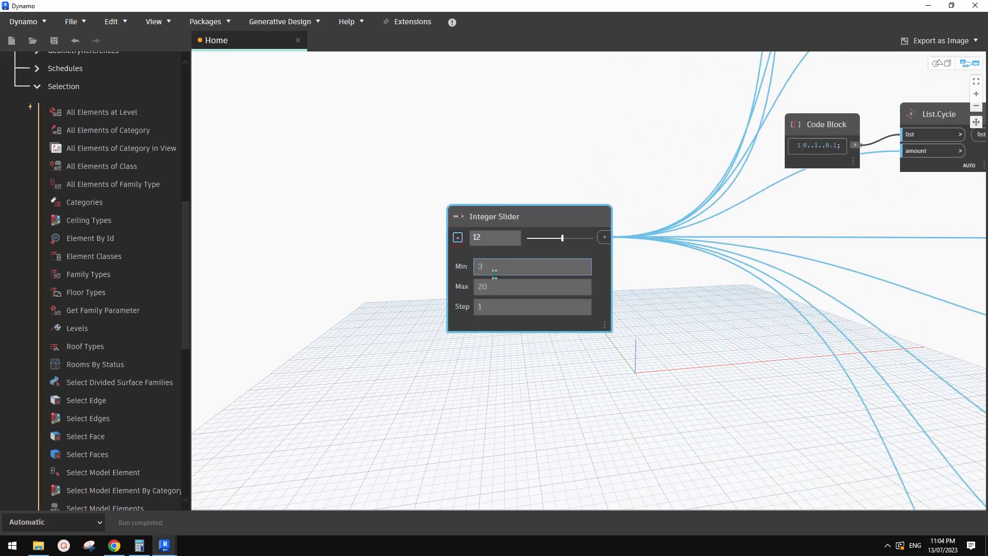
pyautogui.click(458, 238)
pyautogui.moveTo(799, 234); pyautogui.dragTo(592, 399, button='middle')
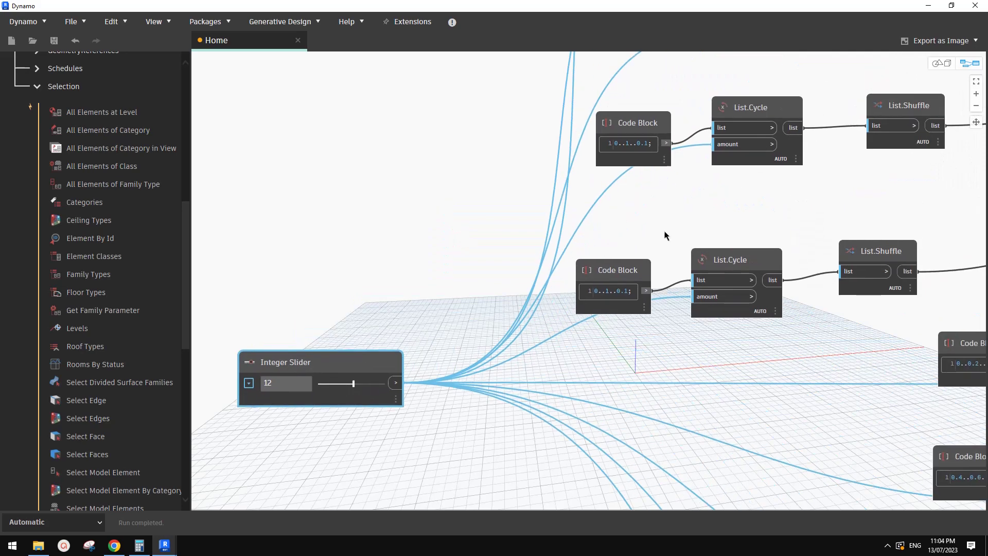
pyautogui.moveTo(665, 234); pyautogui.dragTo(635, 309, button='middle')
pyautogui.scroll(-2, 654, 267)
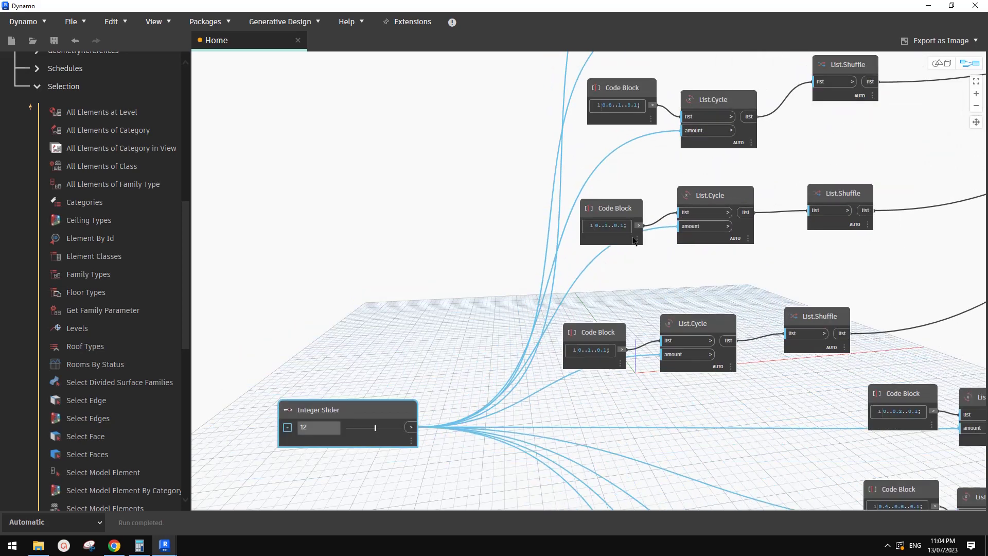
pyautogui.moveTo(637, 241)
pyautogui.moveTo(639, 204); pyautogui.dragTo(643, 356, button='middle')
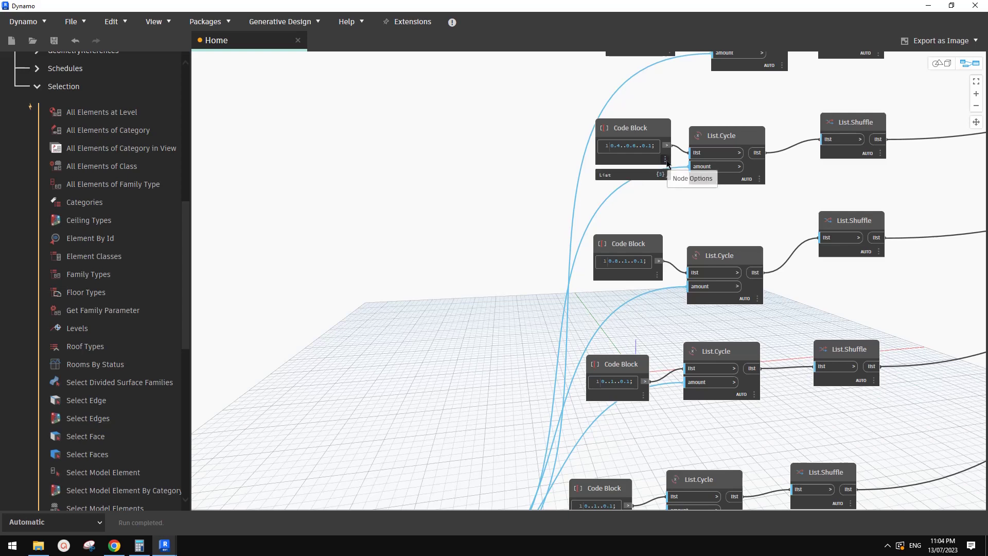
pyautogui.moveTo(665, 178)
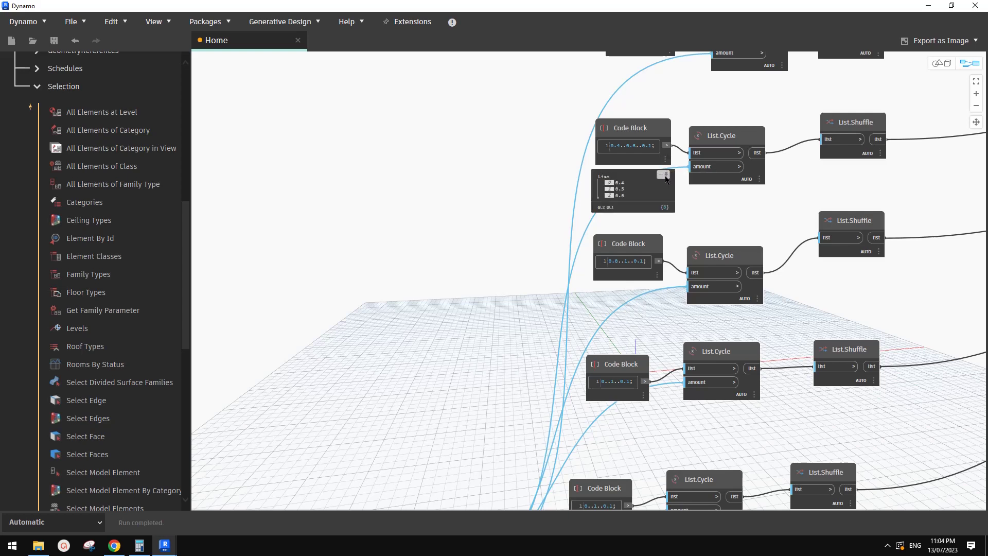
# Step: Set the shared Integer Slider's range to a minimum of 15 and a maximum of 30
pyautogui.scroll(-3, 607, 184)
pyautogui.moveTo(491, 266); pyautogui.dragTo(585, 219, button='middle')
pyautogui.scroll(3, 581, 272)
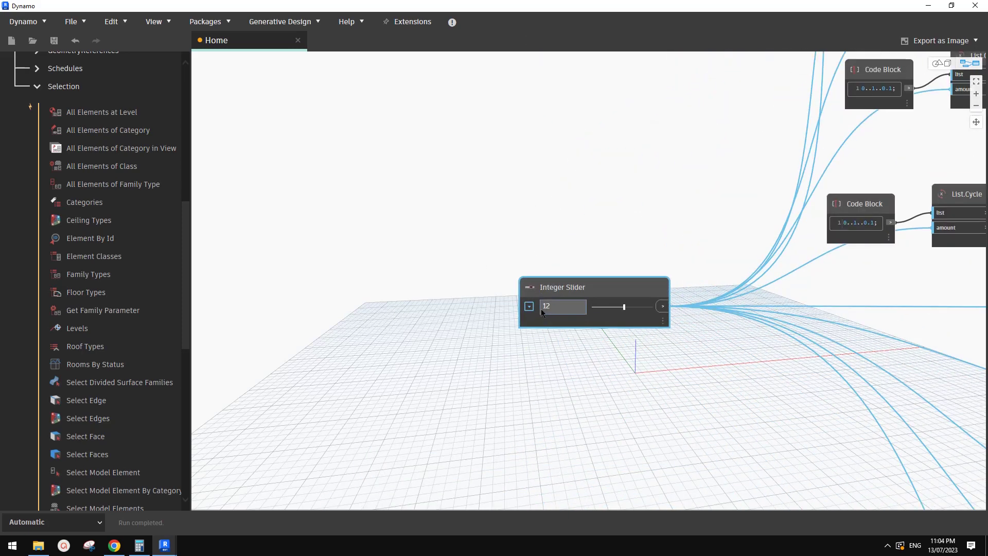
pyautogui.click(529, 306)
pyautogui.doubleClick(556, 335)
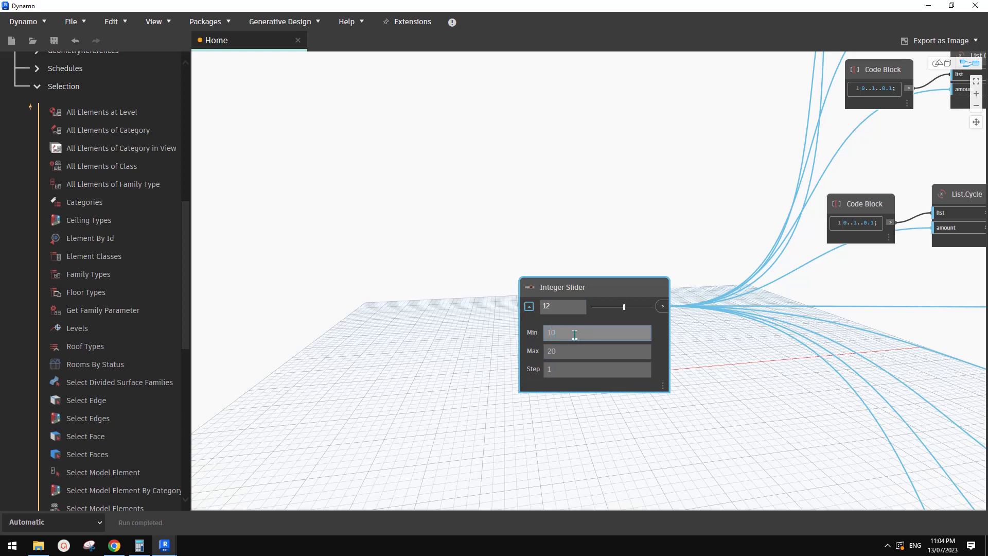
pyautogui.press('Tab')
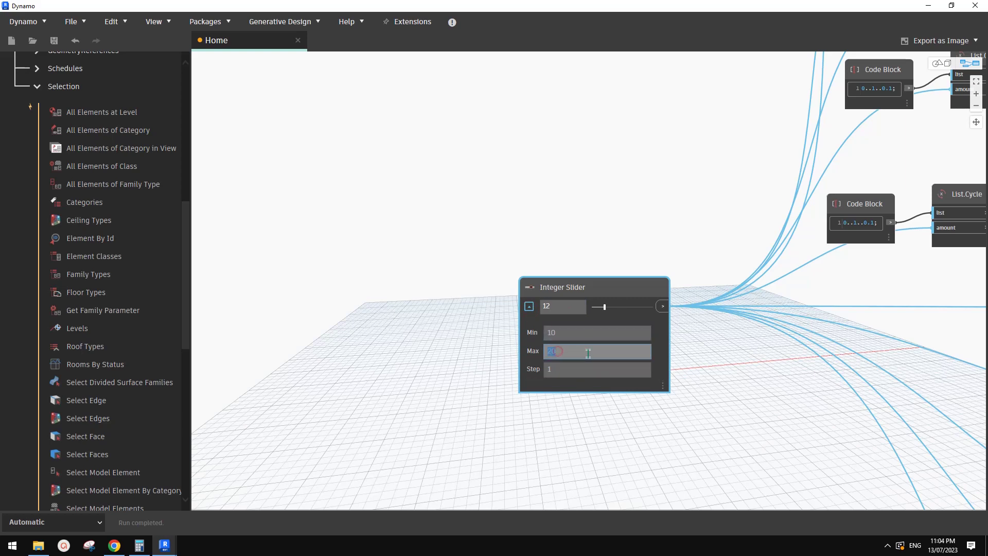
pyautogui.write('390')
pyautogui.doubleClick(547, 347)
pyautogui.write('30')
pyautogui.moveTo(581, 335); pyautogui.dragTo(526, 330)
pyautogui.click(529, 306)
# Step: Shrink the Dynamo window and place it beside the Revit 3D view so the whole panel strip can be seen
pyautogui.scroll(-5, 612, 292)
pyautogui.moveTo(602, 299)
pyautogui.mouseDown()
pyautogui.moveTo(617, 289)
pyautogui.moveTo(598, 291)
pyautogui.mouseUp()
pyautogui.moveTo(688, 323); pyautogui.dragTo(662, 360, button='middle')
pyautogui.moveTo(753, 119); pyautogui.dragTo(710, 159, button='middle')
pyautogui.scroll(2, 710, 163)
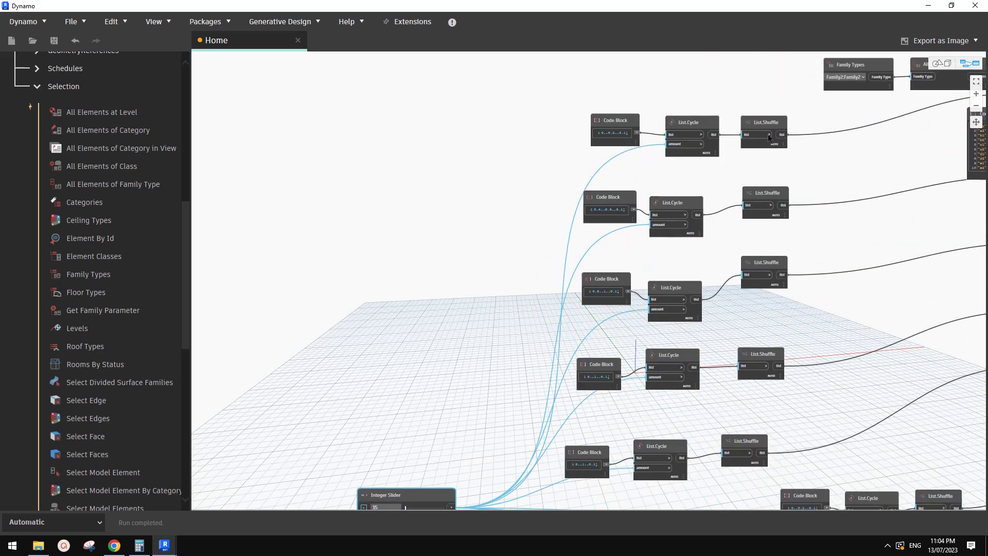
pyautogui.scroll(2, 849, 161)
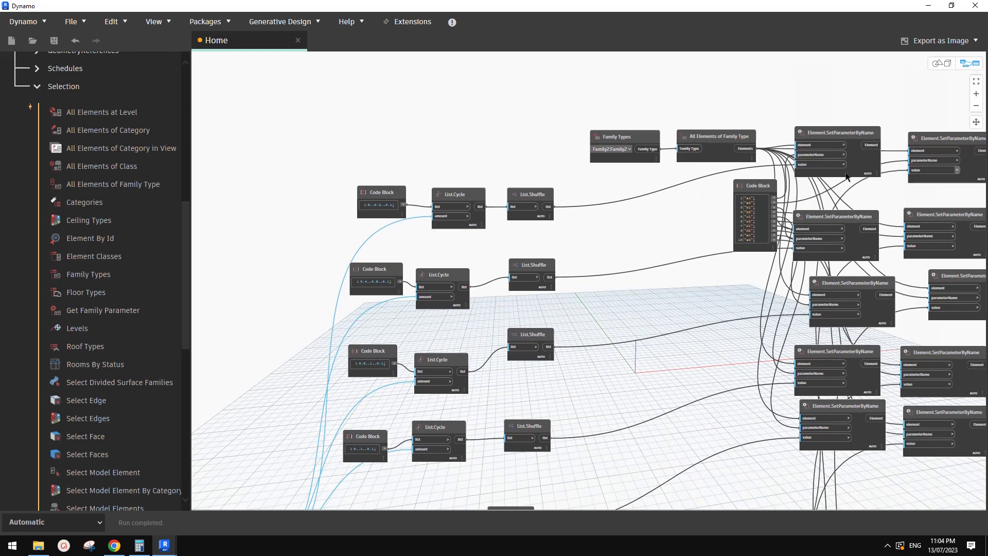
pyautogui.moveTo(575, 7); pyautogui.dragTo(745, 89)
pyautogui.scroll(-2, 374, 242)
pyautogui.moveTo(458, 273); pyautogui.dragTo(382, 263, button='middle')
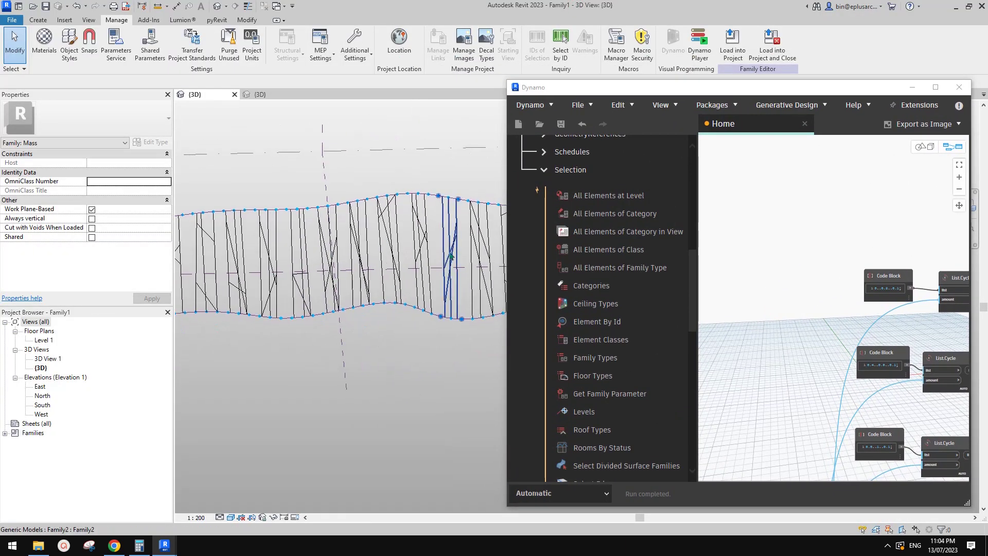
pyautogui.moveTo(503, 257); pyautogui.dragTo(468, 240, button='middle')
pyautogui.scroll(-1, 379, 263)
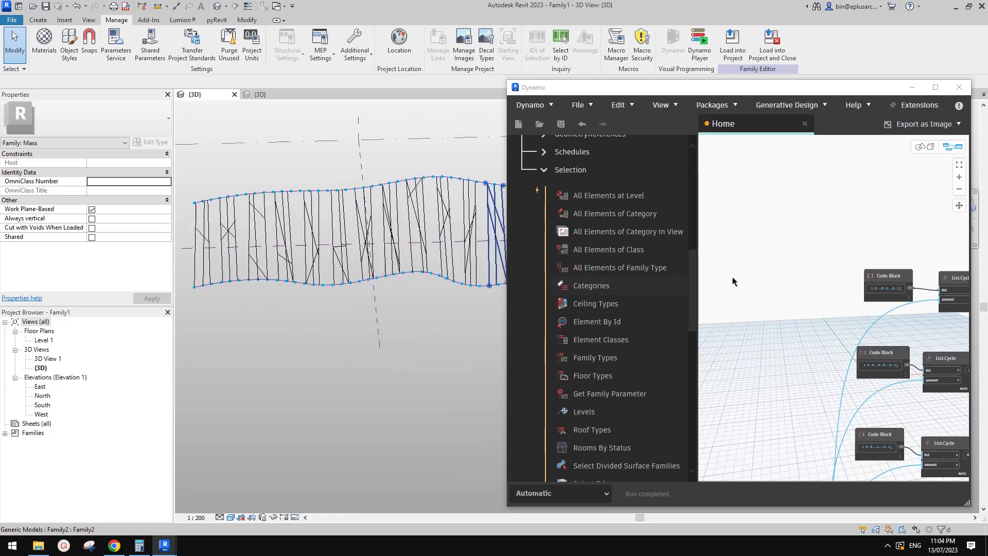
pyautogui.moveTo(368, 239); pyautogui.dragTo(368, 260, button='middle')
# Step: Set the shared Integer Slider to 24 and look over the resulting panel pattern in the Revit 3D view
pyautogui.scroll(10, 798, 395)
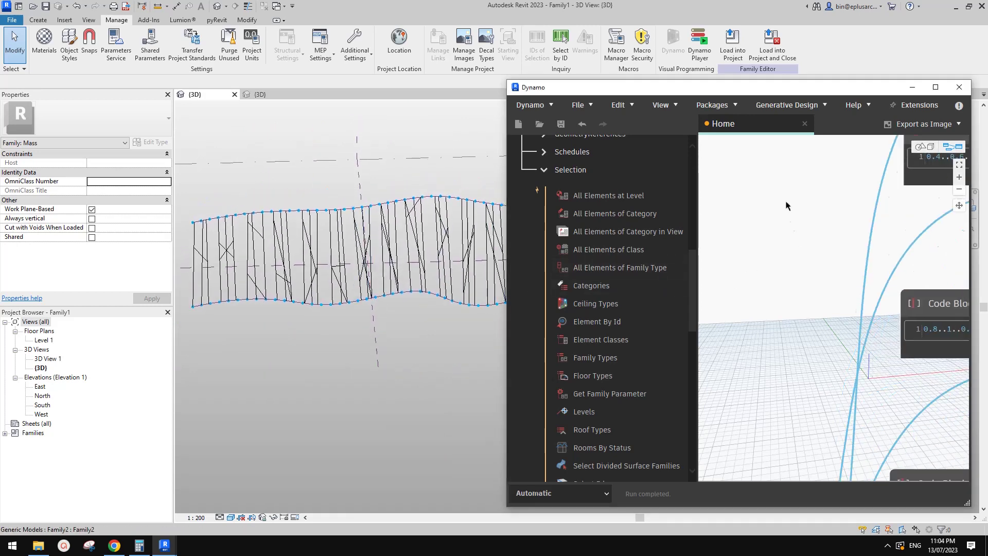
pyautogui.scroll(-1, 823, 278)
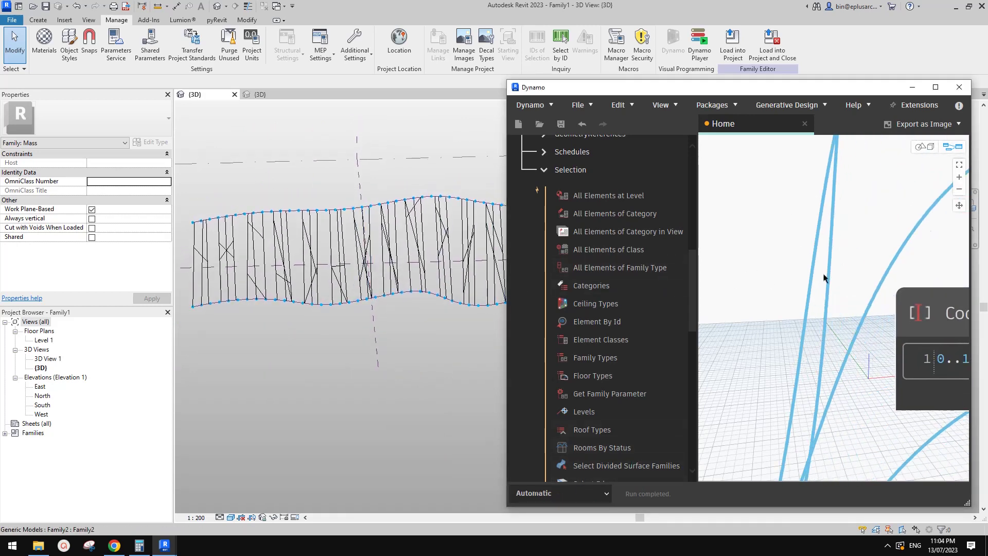
pyautogui.moveTo(823, 278)
pyautogui.mouseDown(button='middle')
pyautogui.moveTo(834, 318)
pyautogui.moveTo(908, 226)
pyautogui.mouseUp(button='middle')
pyautogui.scroll(-3, 868, 294)
pyautogui.moveTo(715, 429); pyautogui.dragTo(905, 306, button='middle')
pyautogui.moveTo(713, 365); pyautogui.dragTo(807, 342, button='middle')
pyautogui.moveTo(762, 261); pyautogui.dragTo(847, 268, button='middle')
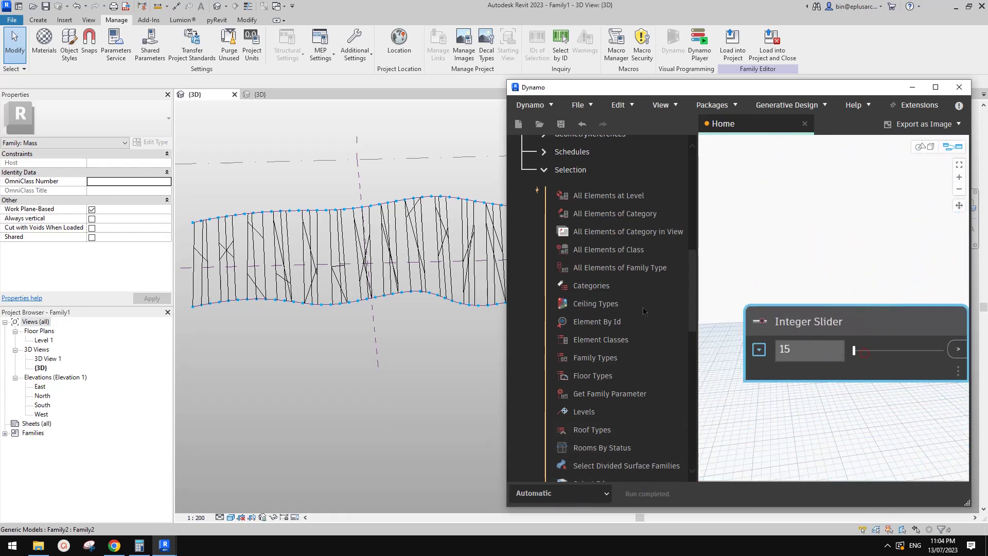
pyautogui.click(887, 352)
pyautogui.click(905, 352)
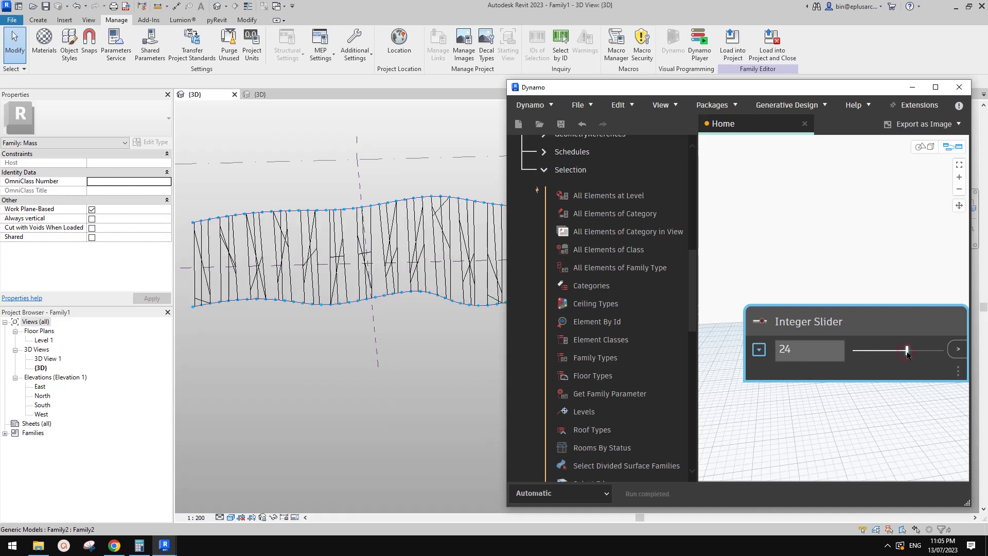
pyautogui.middleClick(335, 166)
pyautogui.scroll(-2, 342, 203)
pyautogui.moveTo(370, 233); pyautogui.dragTo(369, 290, button='middle')
pyautogui.scroll(1, 355, 234)
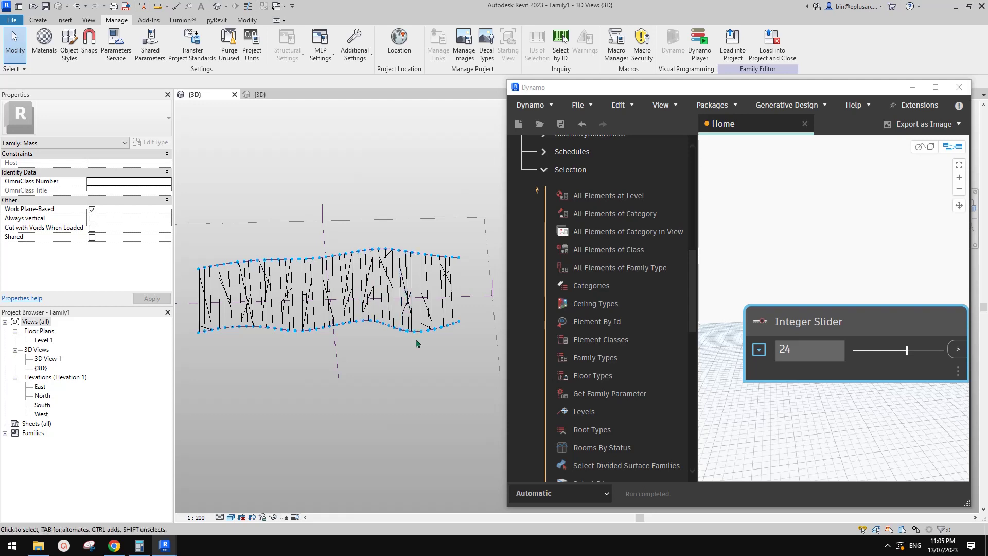
# Step: Minimise Dynamo, compare the pattern with the facade reference photo in the Chrome document, and return to Revit
pyautogui.click(912, 87)
pyautogui.click(114, 545)
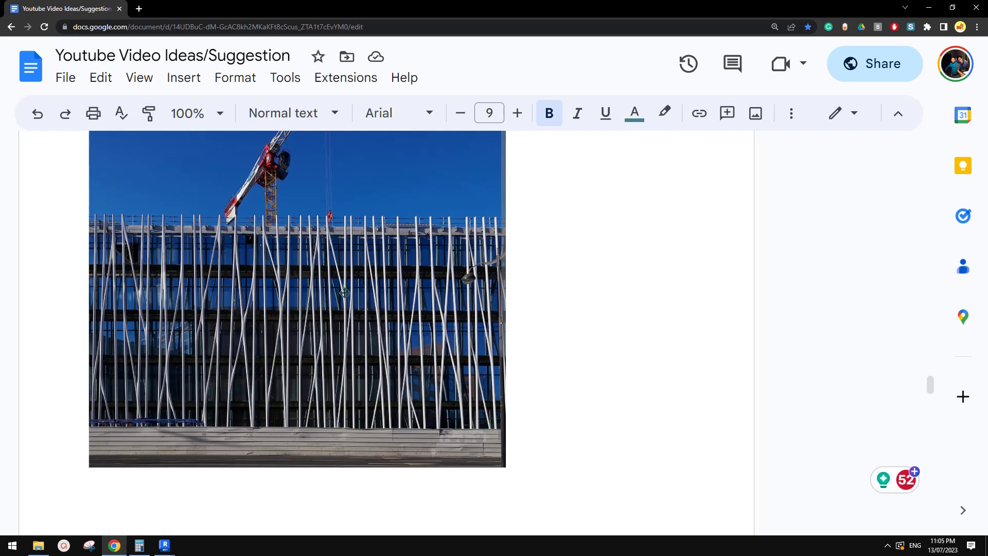
pyautogui.moveTo(164, 545)
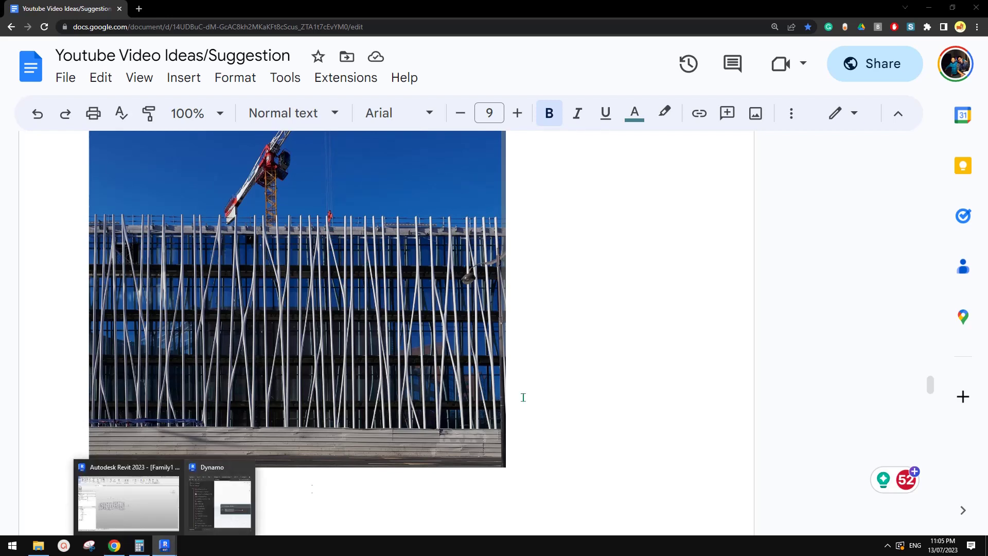
pyautogui.click(149, 504)
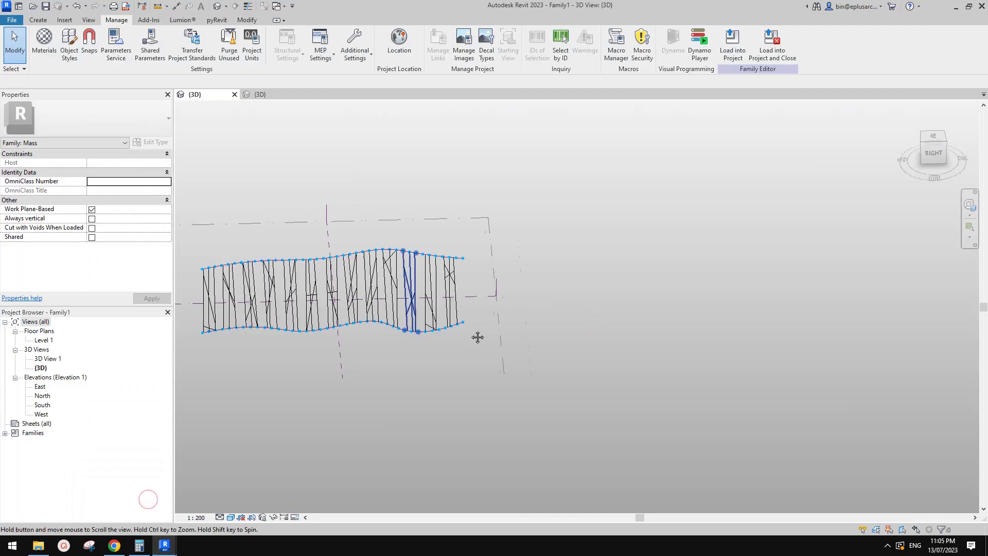
# Step: Inspect one panel in Family1, open the Family2 3D view without saving, and examine the panel's crossing diagonal lines
pyautogui.scroll(5, 474, 335)
pyautogui.click(473, 289)
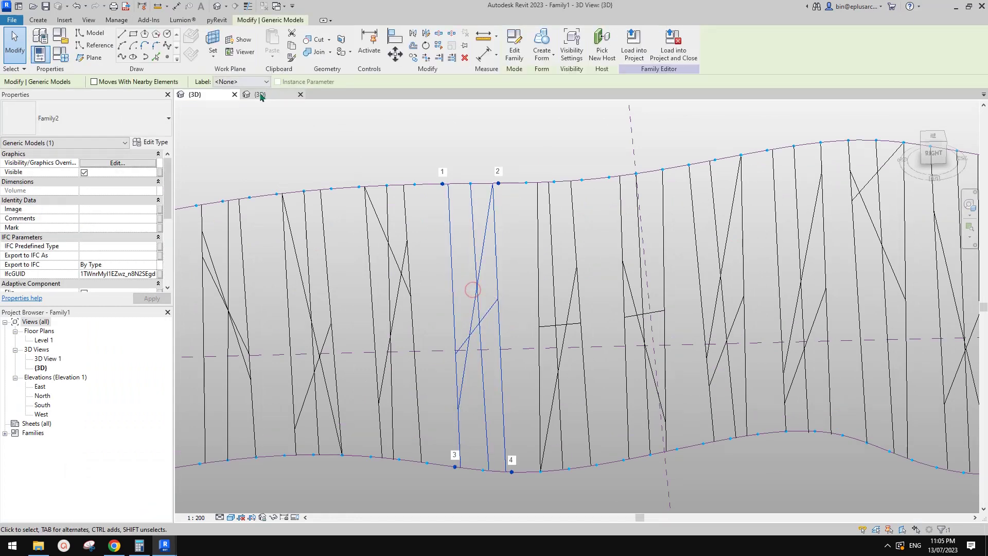
pyautogui.click(260, 94)
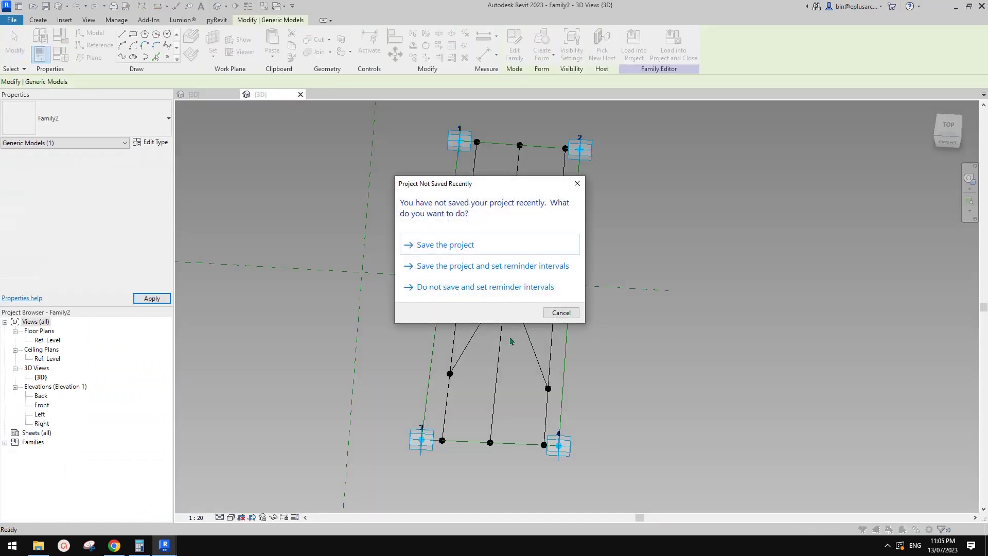
pyautogui.press('Escape')
pyautogui.moveTo(530, 335); pyautogui.dragTo(510, 237, button='middle')
pyautogui.scroll(3, 521, 319)
pyautogui.moveTo(509, 311); pyautogui.dragTo(572, 334, button='middle')
pyautogui.scroll(-2, 545, 304)
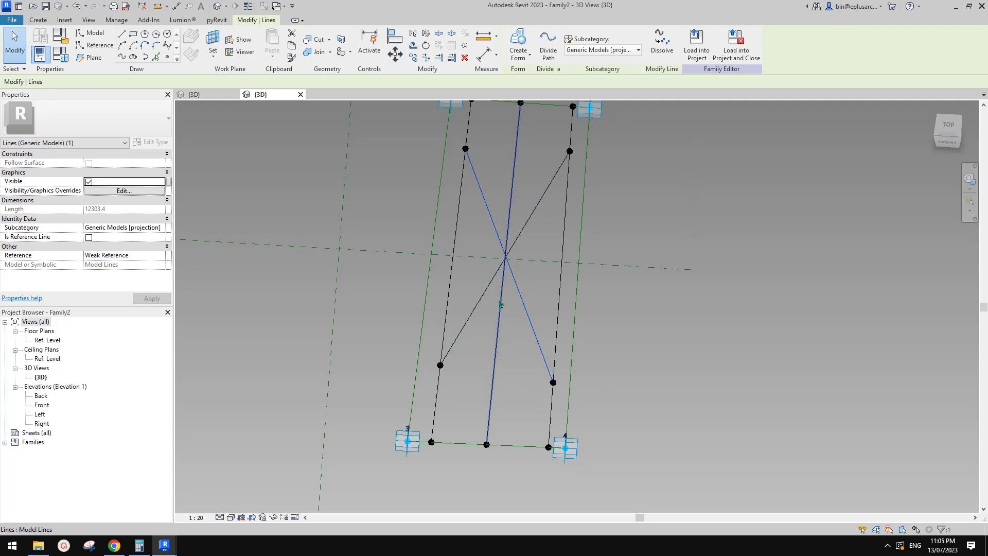
pyautogui.press('Tab')
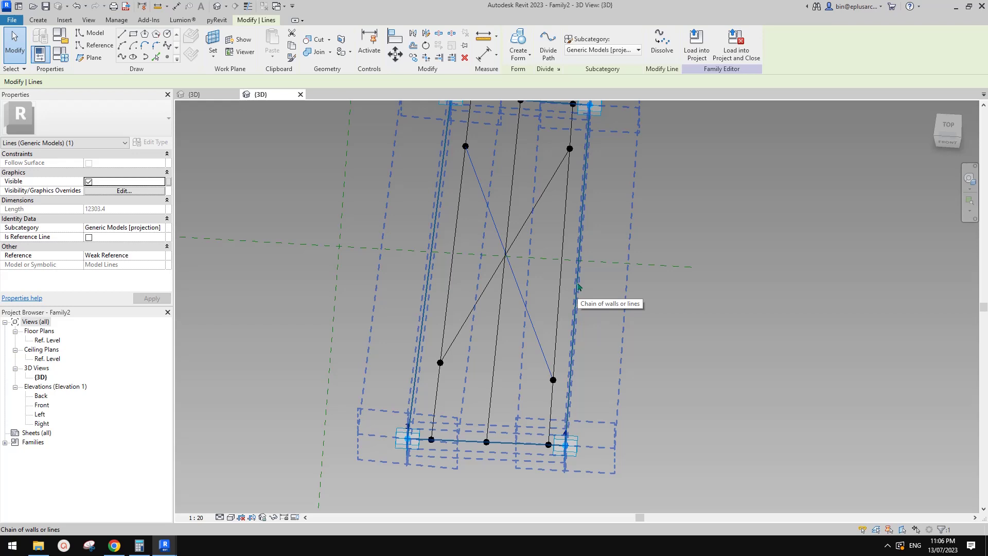
pyautogui.moveTo(569, 315); pyautogui.dragTo(585, 274, button='middle')
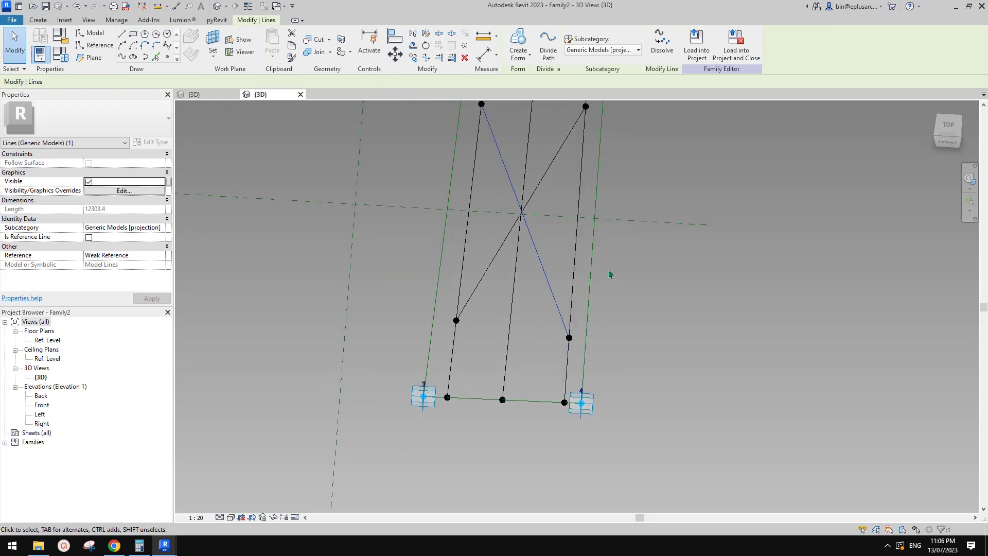
pyautogui.moveTo(588, 221); pyautogui.dragTo(593, 282, button='middle')
# Step: Check which family parameter controls the diagonal's lower endpoint on the line nearest points 2 and 4
pyautogui.click(572, 399)
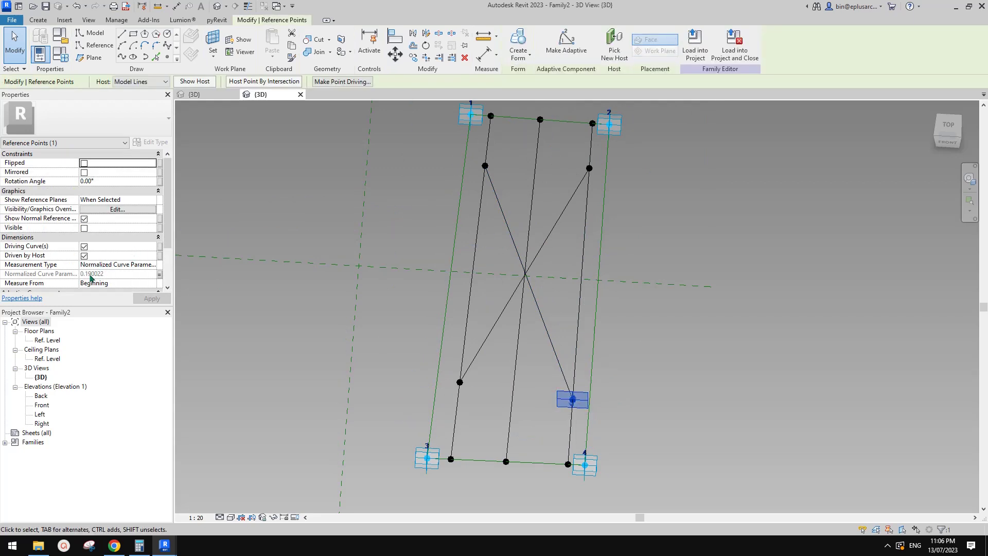
pyautogui.click(158, 274)
pyautogui.press('Return')
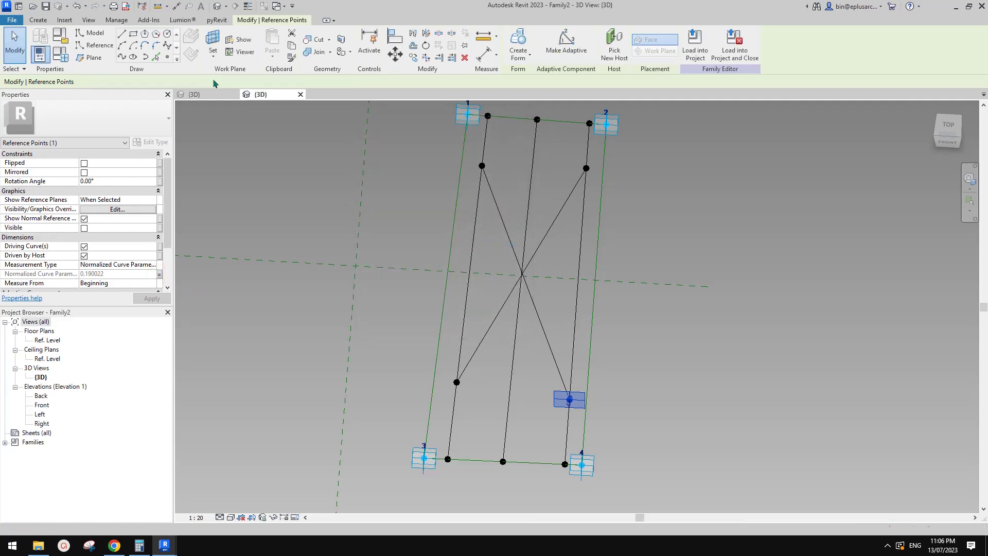
# Step: Place a reference point on the lower part of the panel's middle line and associate its Normalized Curve Parameter with d2
pyautogui.click(167, 57)
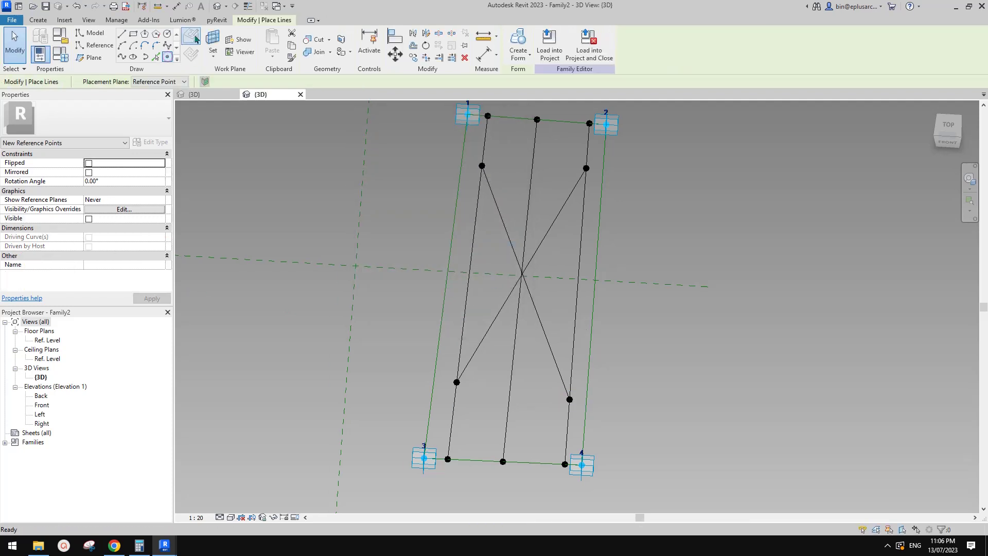
pyautogui.click(510, 390)
pyautogui.press('Escape')
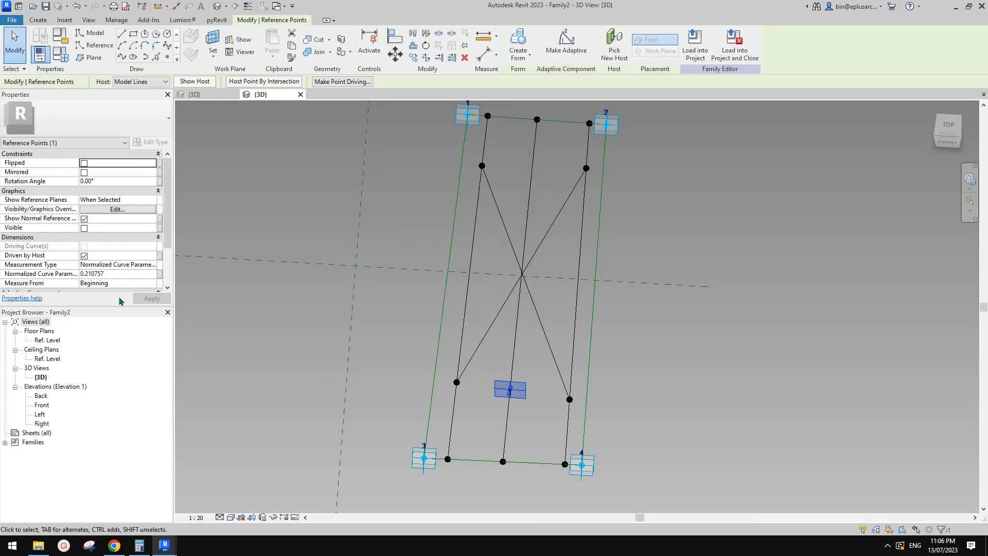
pyautogui.click(160, 274)
pyautogui.click(366, 246)
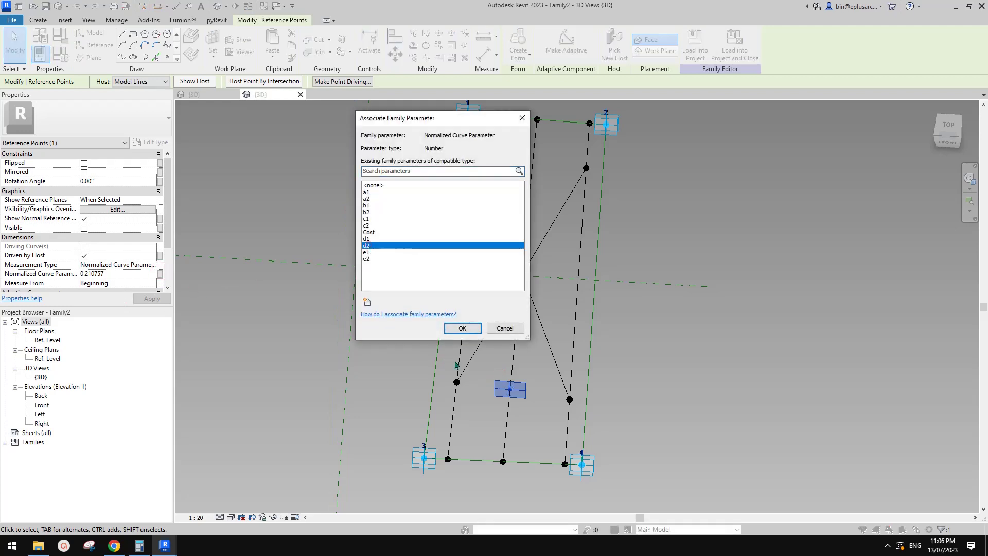
pyautogui.click(462, 328)
# Step: Connect the middle line's new point to the adjacent diagonal's lower endpoint and make the connecting line a reference line
pyautogui.keyDown('ctrl'); pyautogui.click(567, 397); pyautogui.keyUp('ctrl')
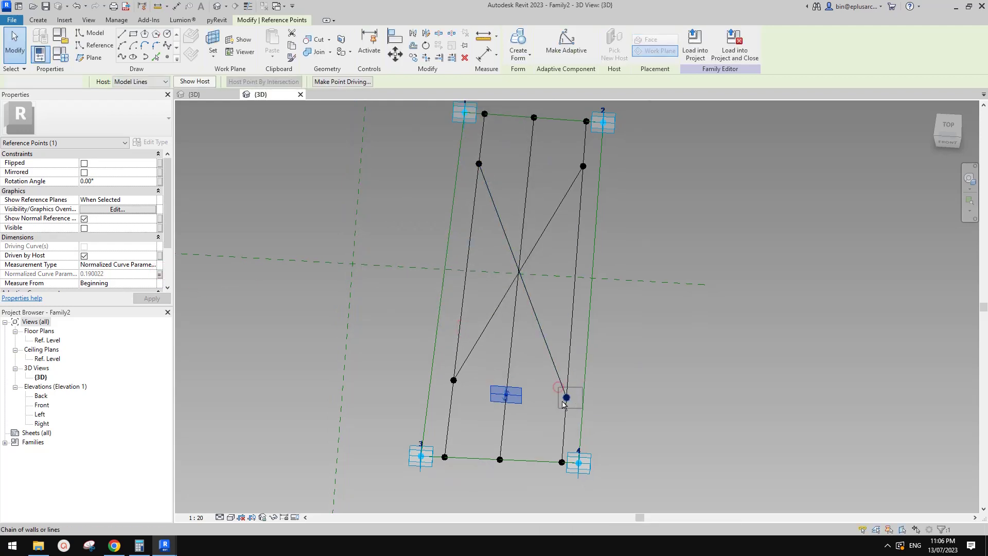
pyautogui.click(122, 57)
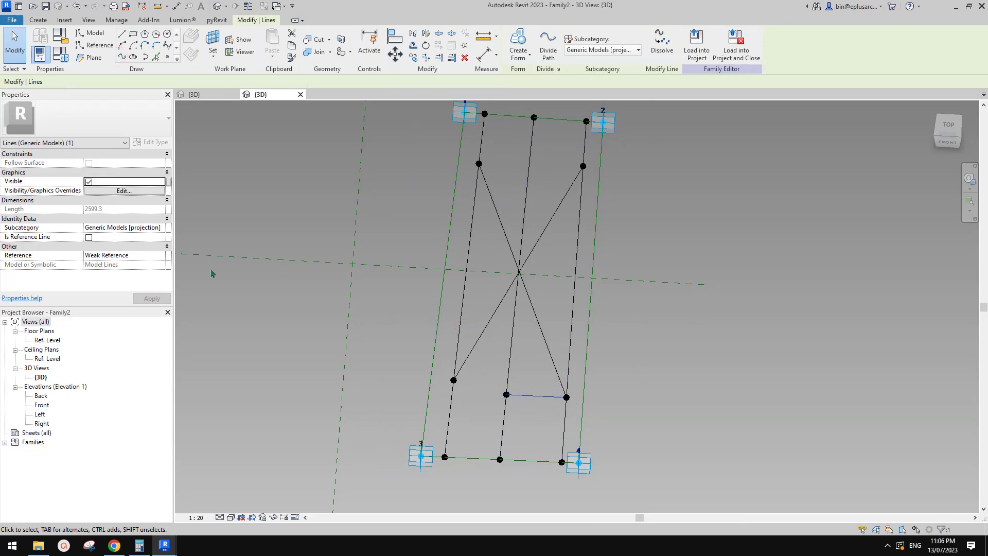
pyautogui.click(89, 238)
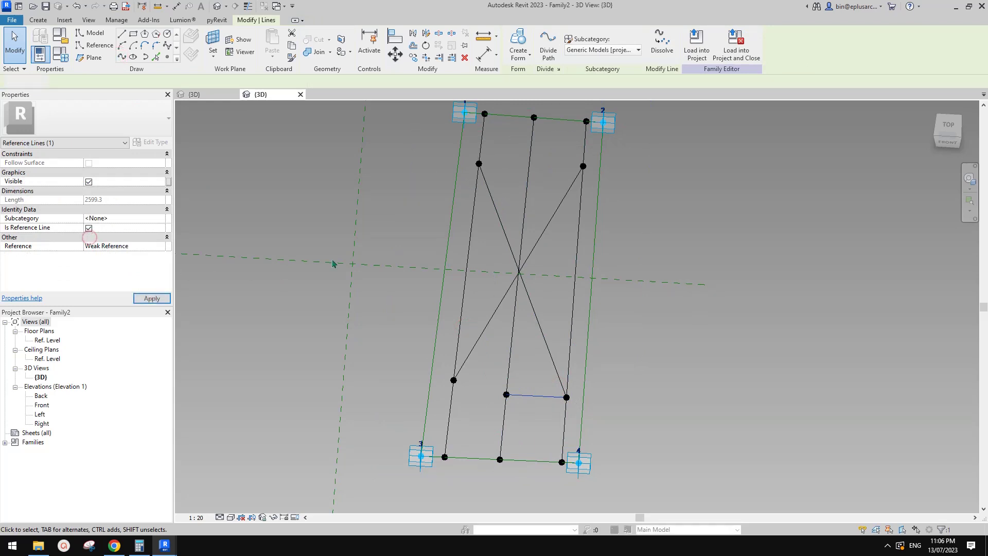
# Step: Dissolve the diagonal model line that runs from near adaptive point 1 down to the connecting reference line near point 4
pyautogui.press('Escape')
pyautogui.scroll(3, 566, 398)
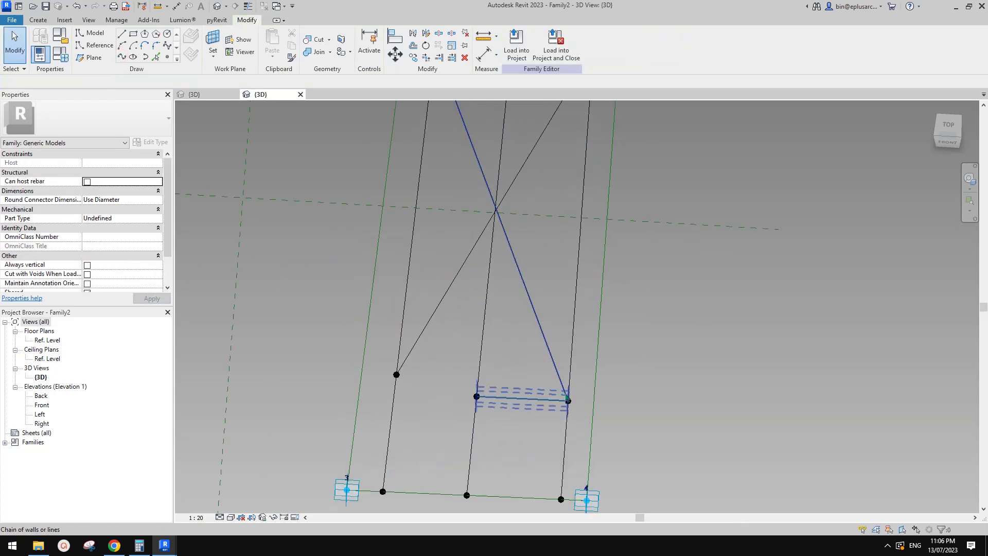
pyautogui.scroll(-2, 568, 392)
pyautogui.moveTo(568, 393); pyautogui.dragTo(576, 401, button='middle')
pyautogui.press('Tab')
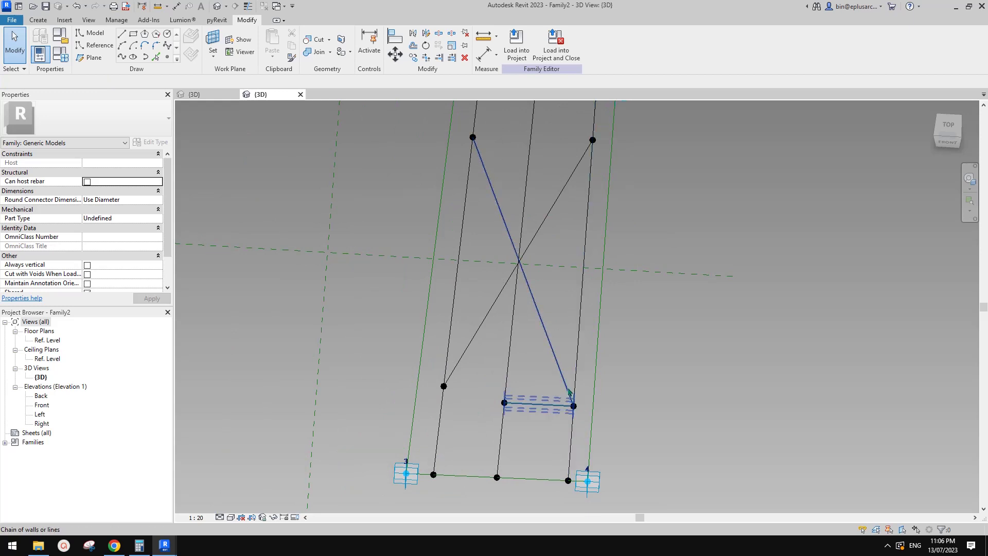
pyautogui.press('Tab')
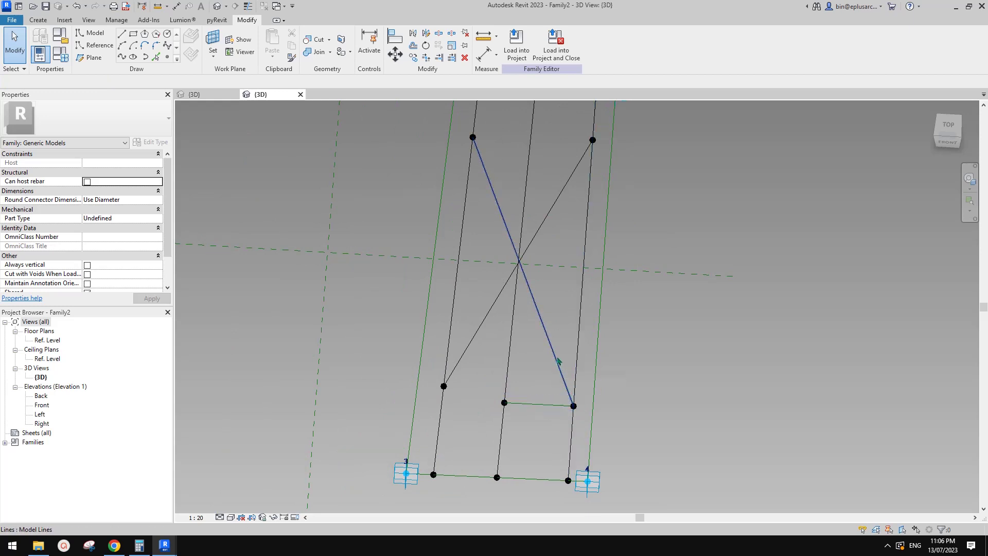
pyautogui.click(558, 362)
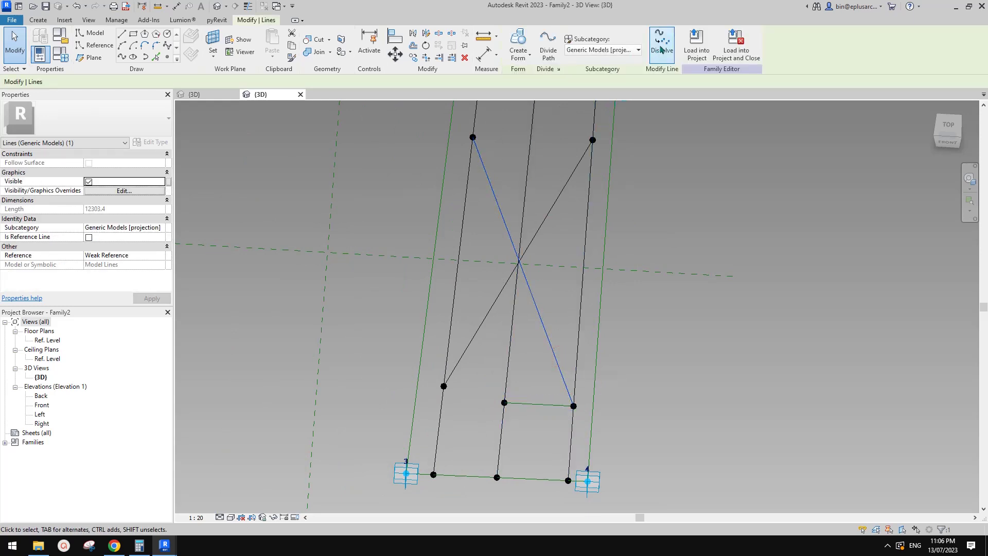
pyautogui.click(661, 49)
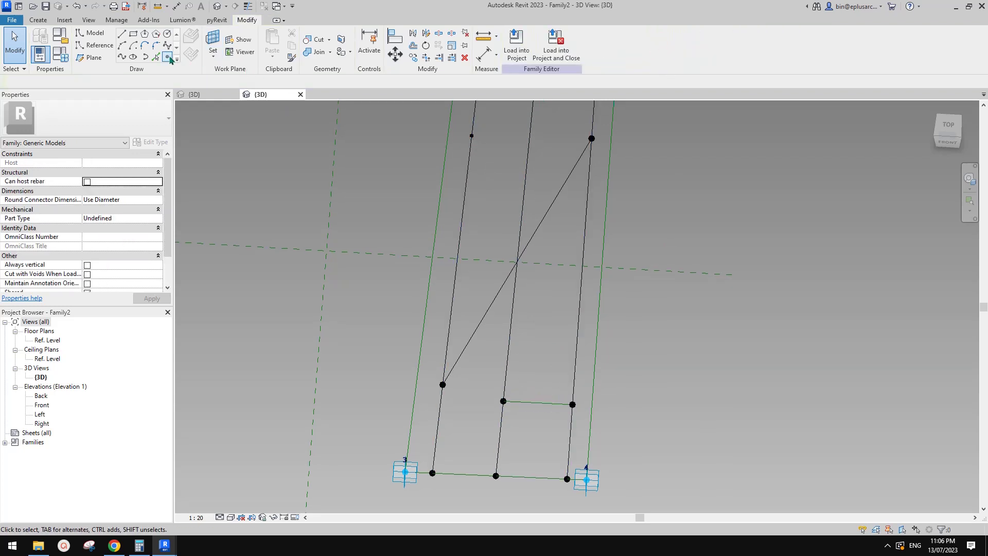
# Step: Place a reference point on the short connecting reference line and slide it to a normalized curve parameter of about 0.67
pyautogui.click(168, 57)
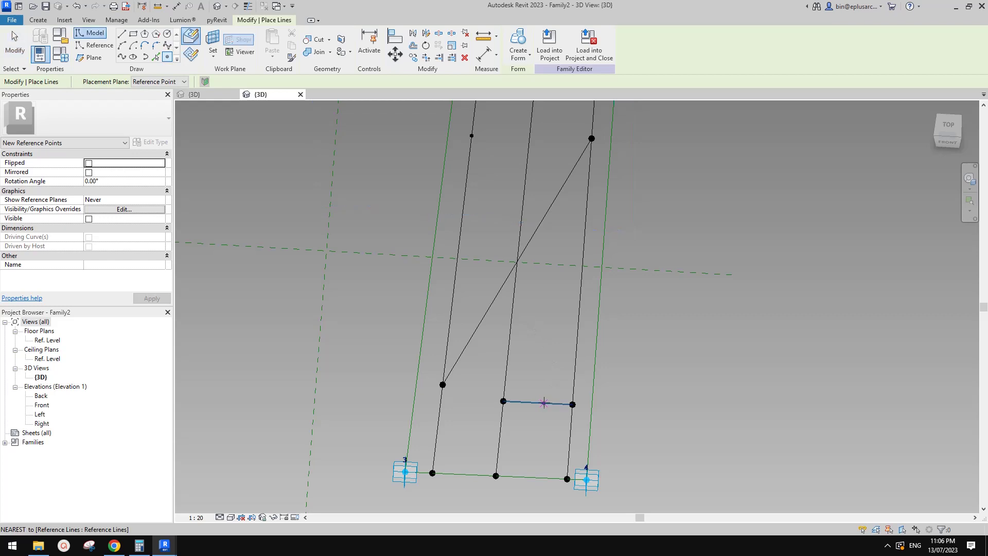
pyautogui.click(544, 402)
pyautogui.press('Escape')
pyautogui.click(546, 404)
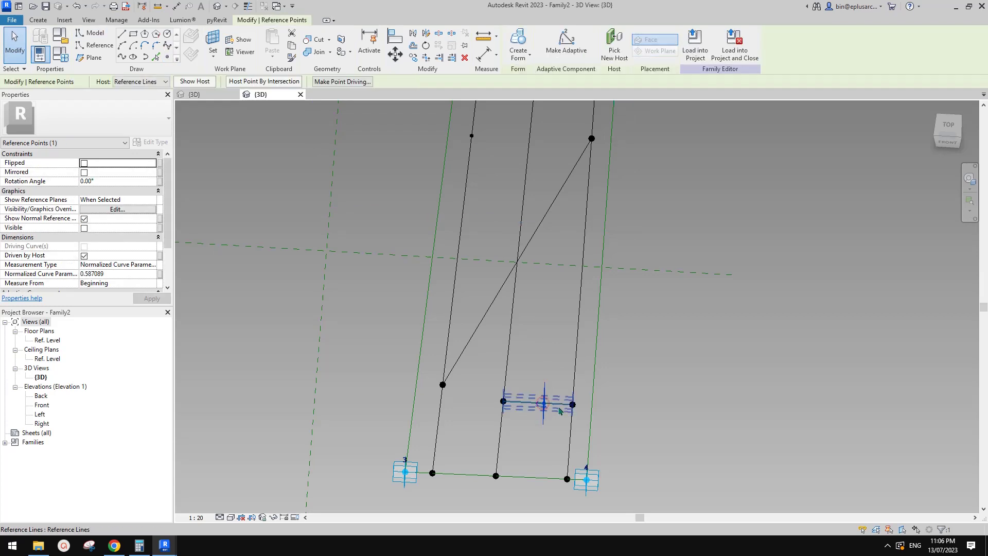
pyautogui.moveTo(552, 407); pyautogui.dragTo(555, 404, button='middle')
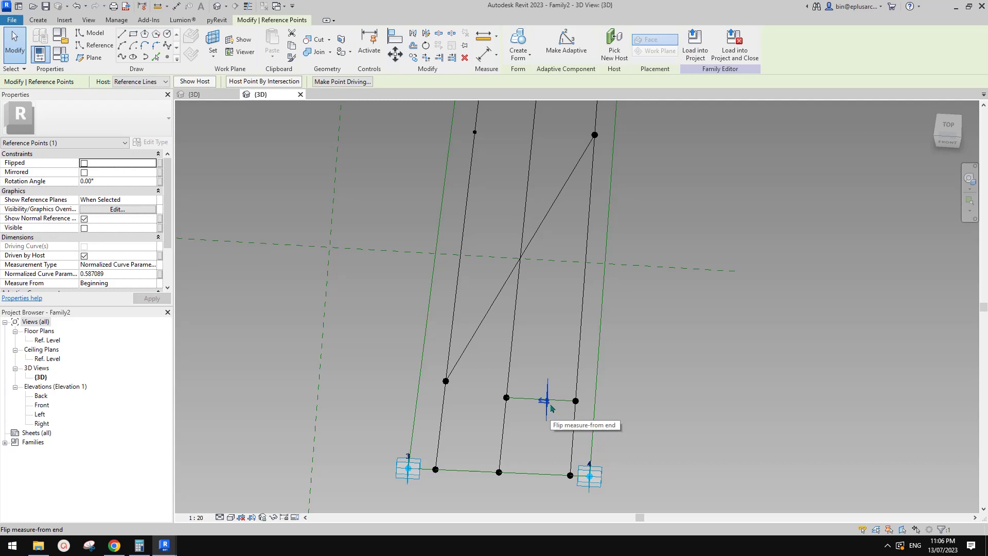
pyautogui.moveTo(549, 411); pyautogui.dragTo(506, 412)
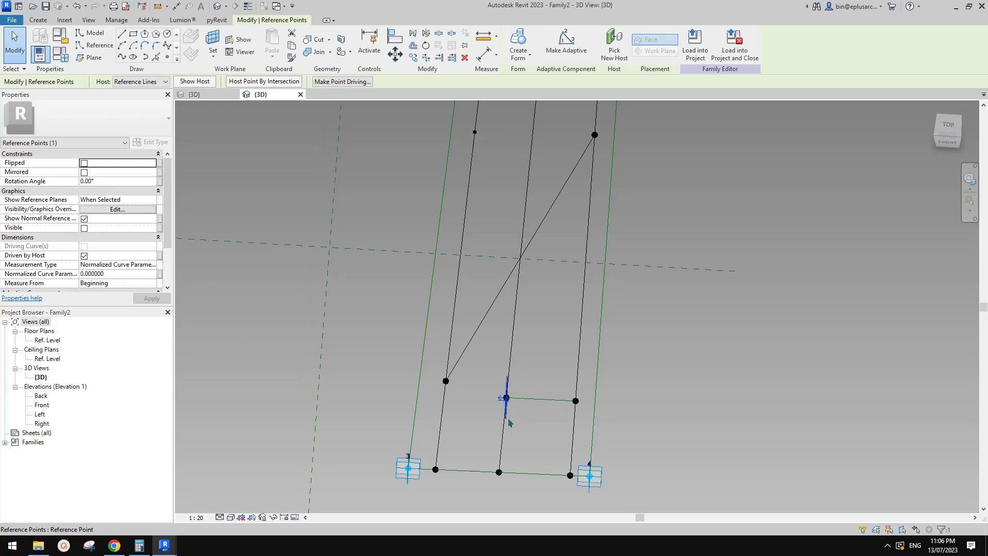
pyautogui.moveTo(505, 414); pyautogui.dragTo(552, 349)
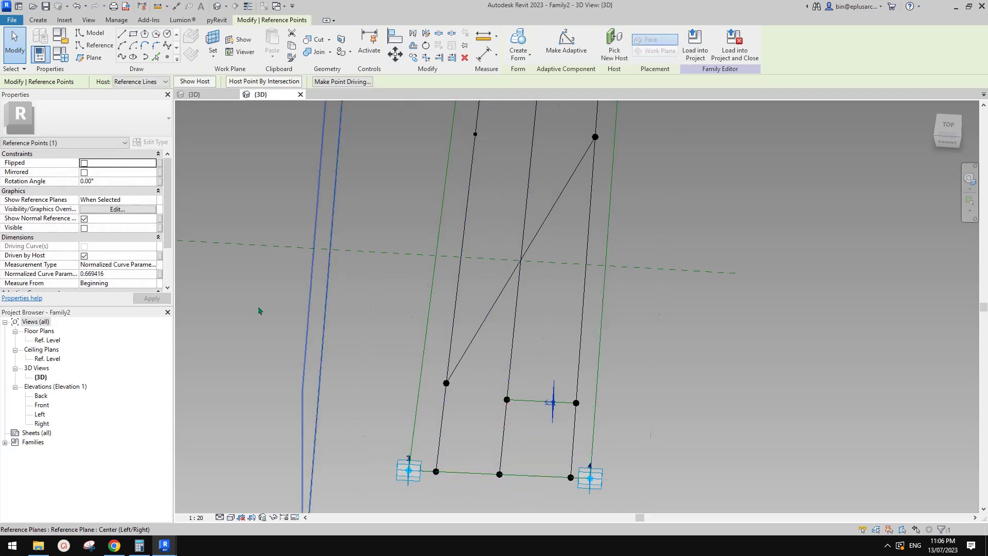
# Step: Create a family parameter named f and associate the new point's Normalized Curve Parameter with it
pyautogui.click(160, 274)
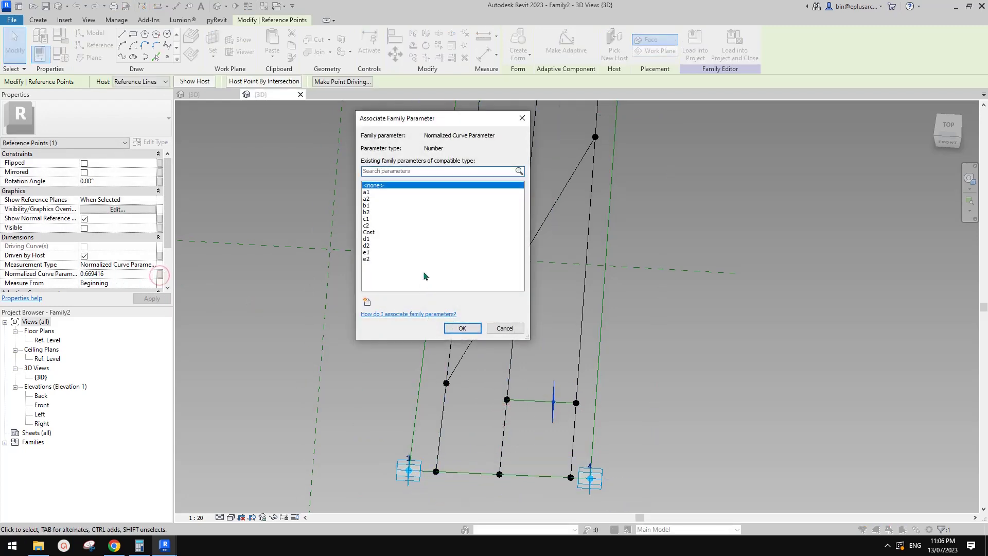
pyautogui.click(367, 301)
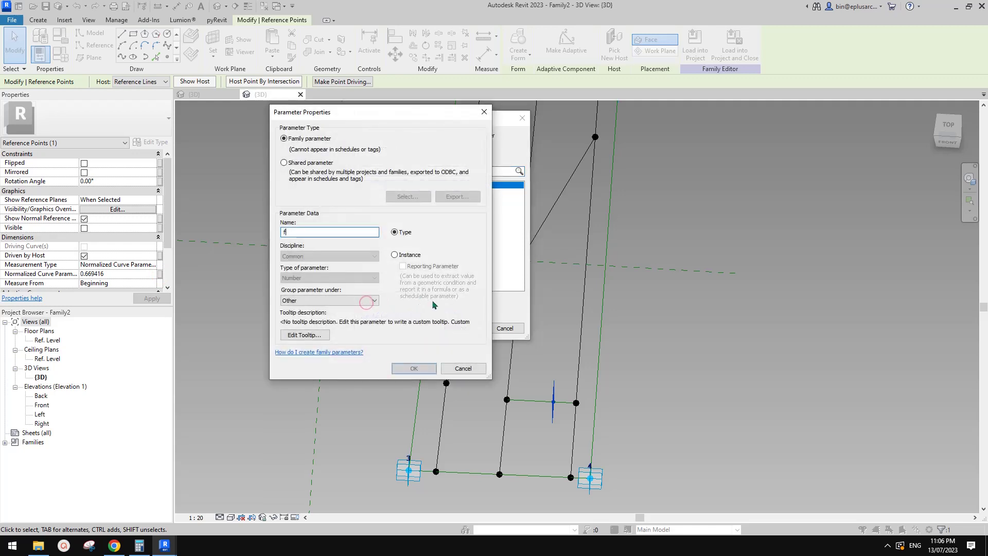
pyautogui.write('f')
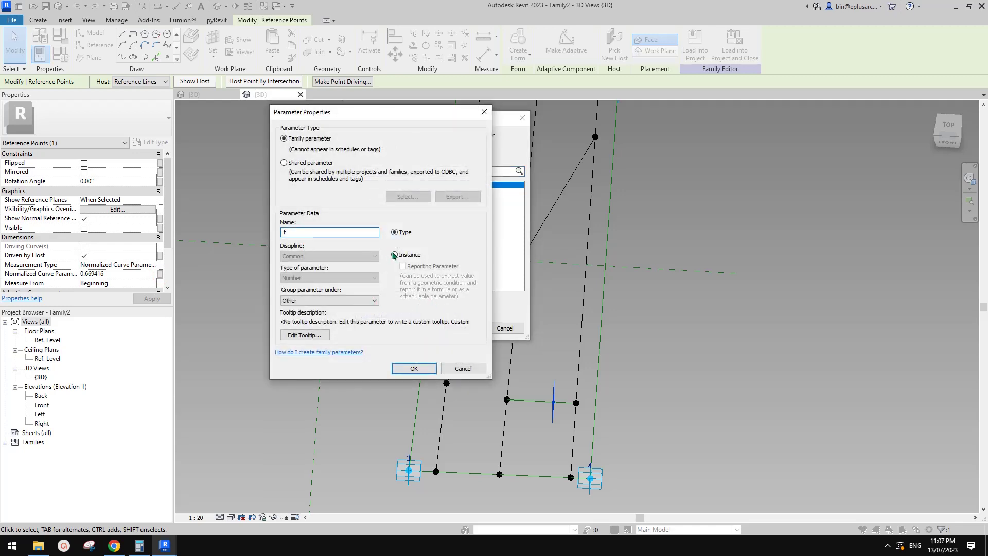
pyautogui.click(428, 368)
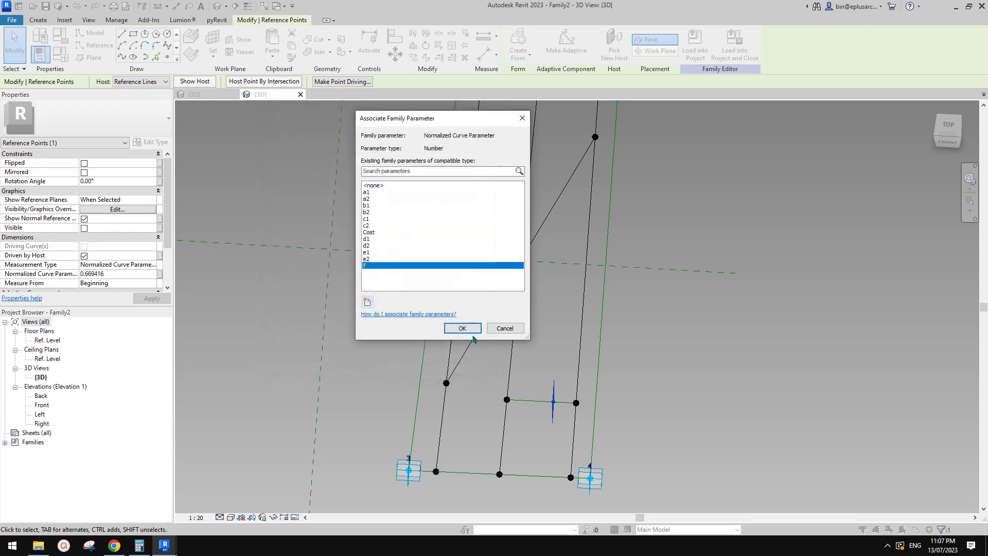
pyautogui.click(466, 330)
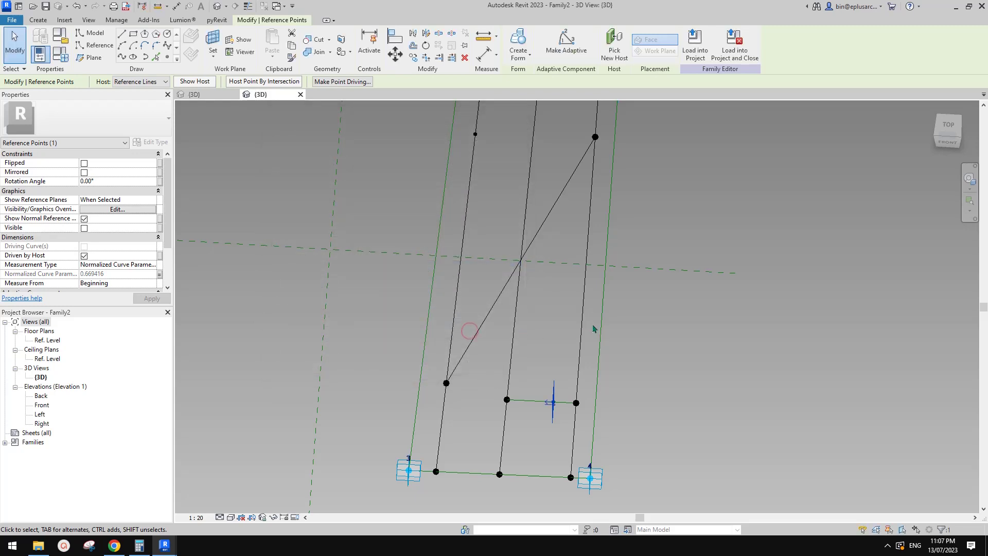
# Step: Join the freed upper point near adaptive point 1 to the new point on the connecting line with a spline through points
pyautogui.click(476, 134)
pyautogui.moveTo(465, 123); pyautogui.dragTo(486, 149)
pyautogui.moveTo(543, 378); pyautogui.dragTo(561, 410)
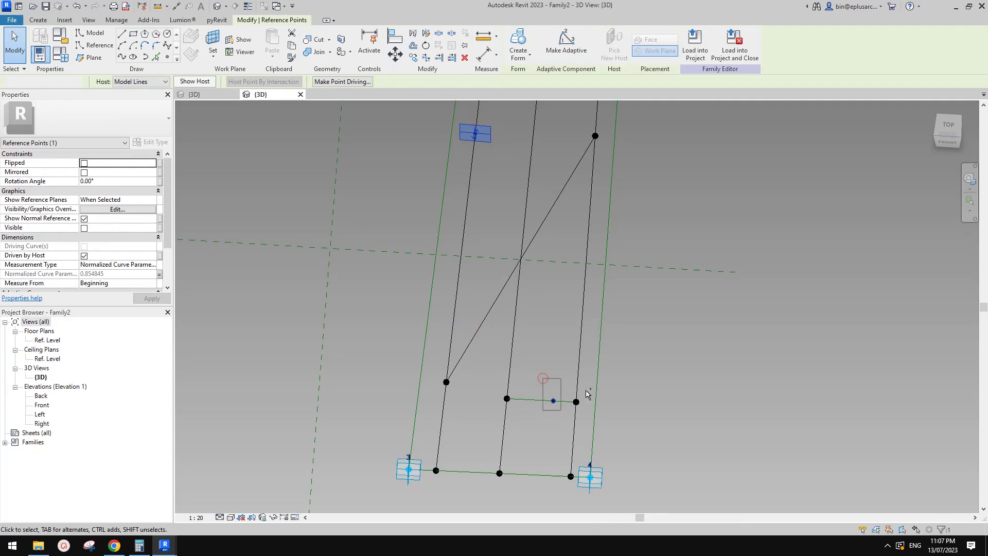
pyautogui.click(122, 57)
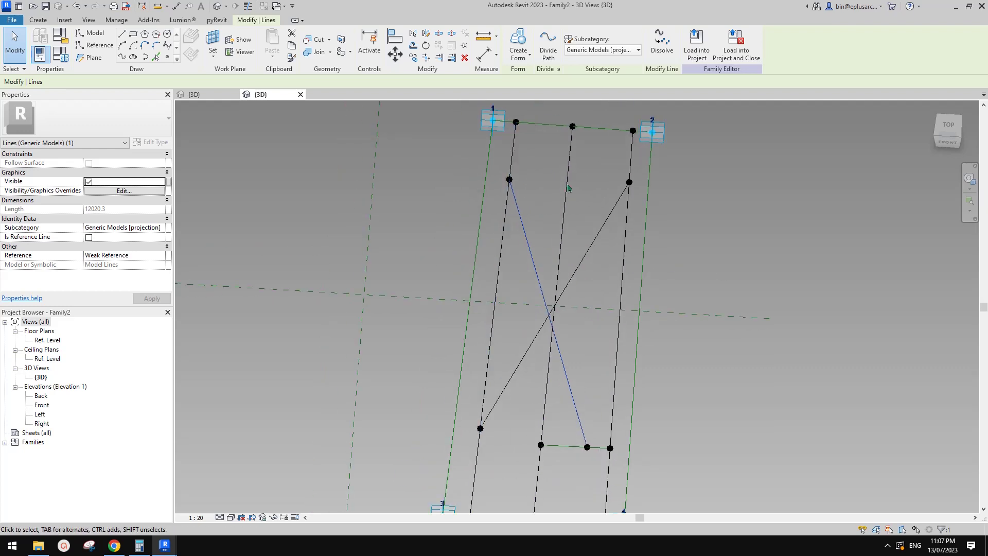
# Step: Load the panel family into Family1, overwriting the existing version, and dismiss the save reminder without saving
pyautogui.click(695, 47)
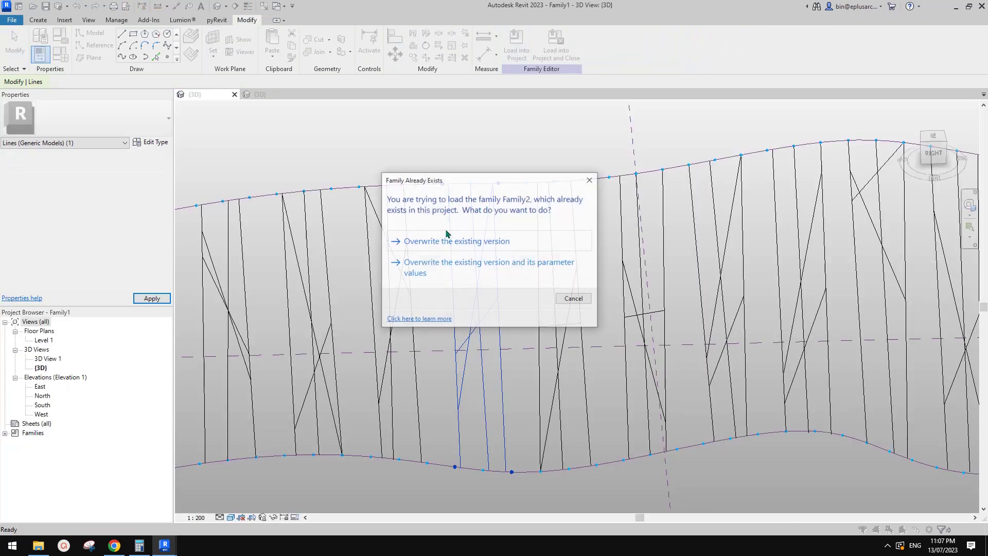
pyautogui.click(459, 239)
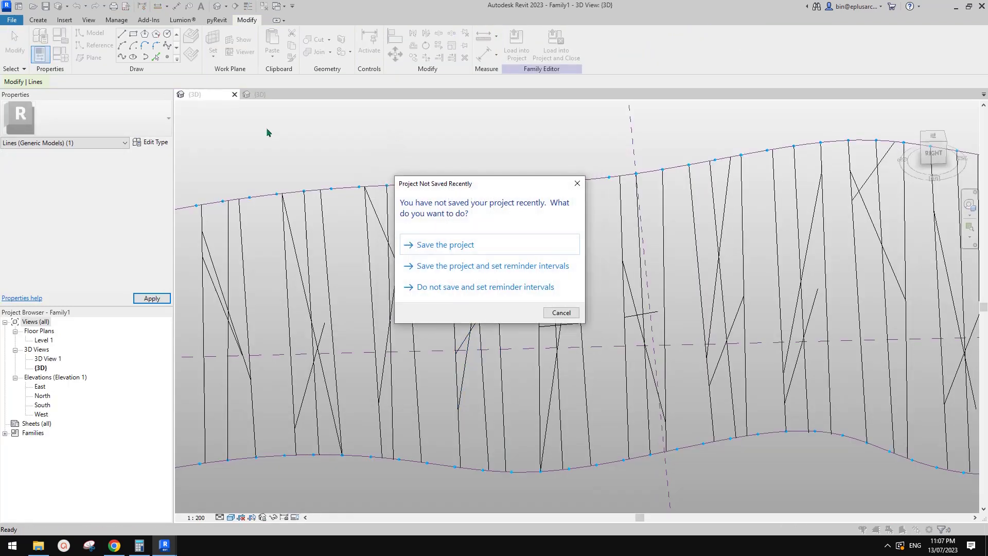
pyautogui.click(566, 316)
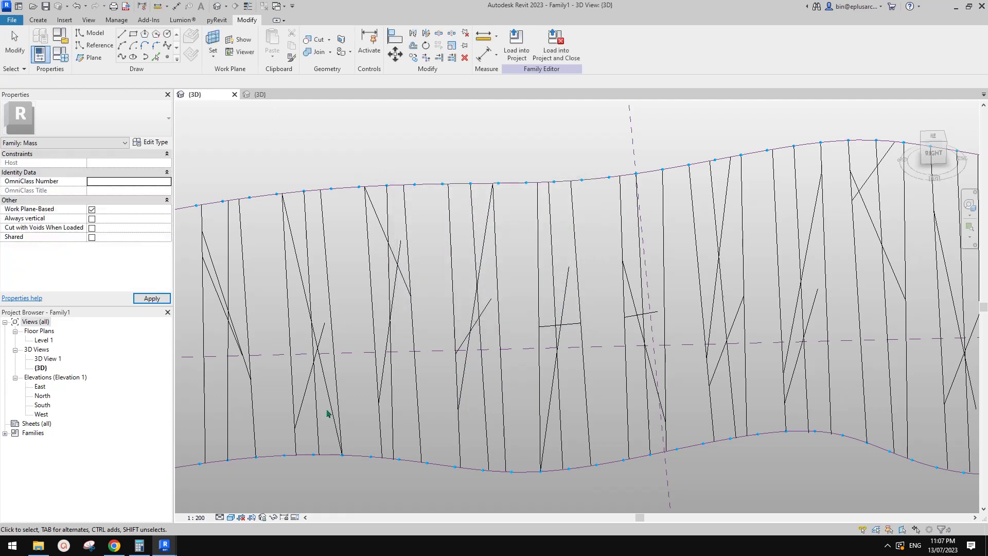
# Step: Switch to Dynamo, find the lowest Code Block, List.Cycle and List.Shuffle chain, and maximize the graph window
pyautogui.moveTo(172, 550)
pyautogui.click(237, 502)
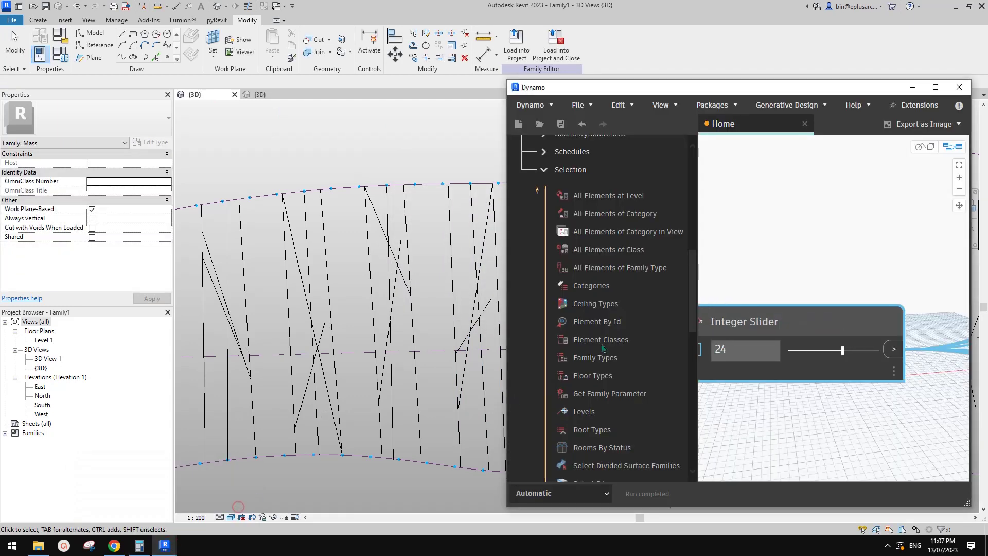
pyautogui.scroll(5, 798, 246)
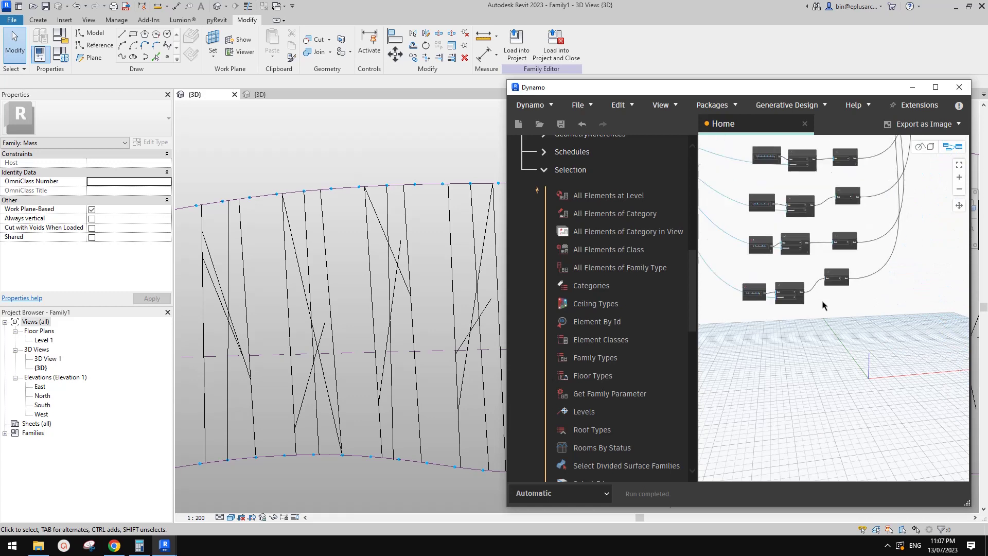
pyautogui.scroll(-5, 862, 324)
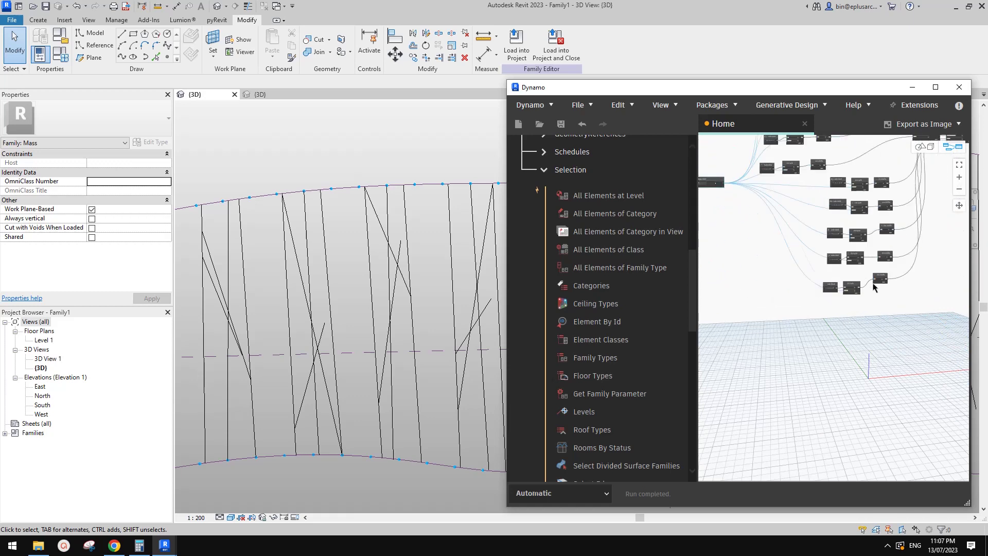
pyautogui.scroll(5, 816, 374)
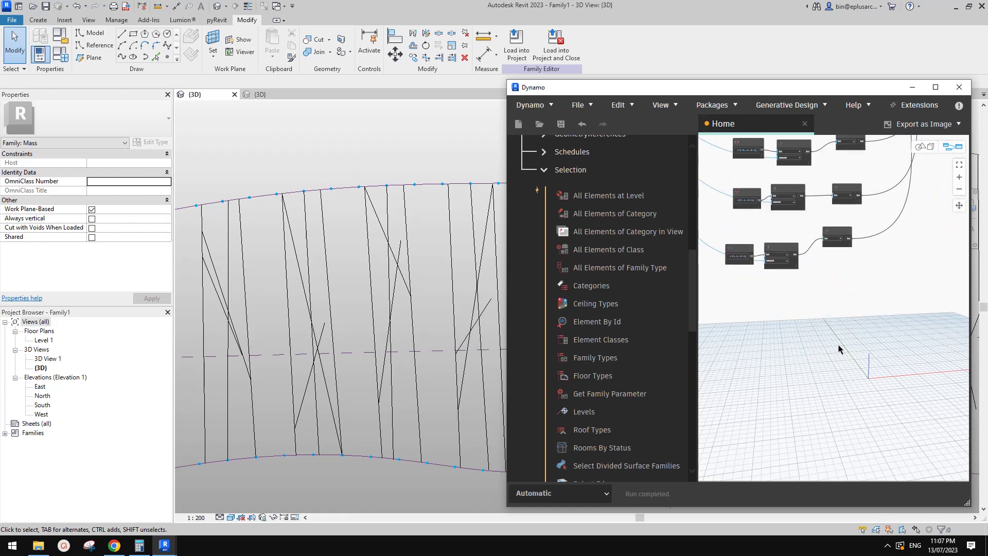
pyautogui.click(936, 87)
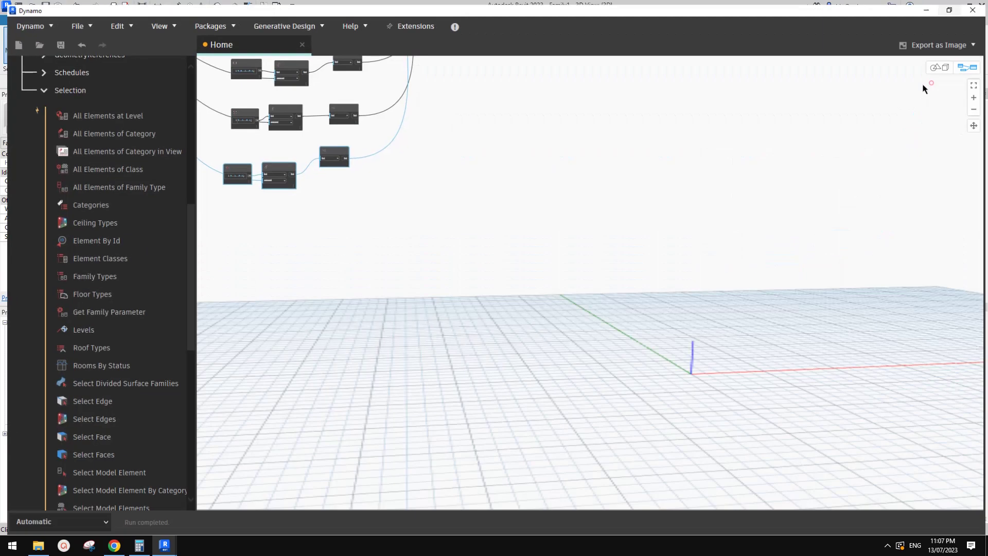
# Step: Duplicate the lowest Code Block, List.Cycle and List.Shuffle chain and place the copy below the original
pyautogui.scroll(5, 650, 298)
pyautogui.scroll(-5, 662, 273)
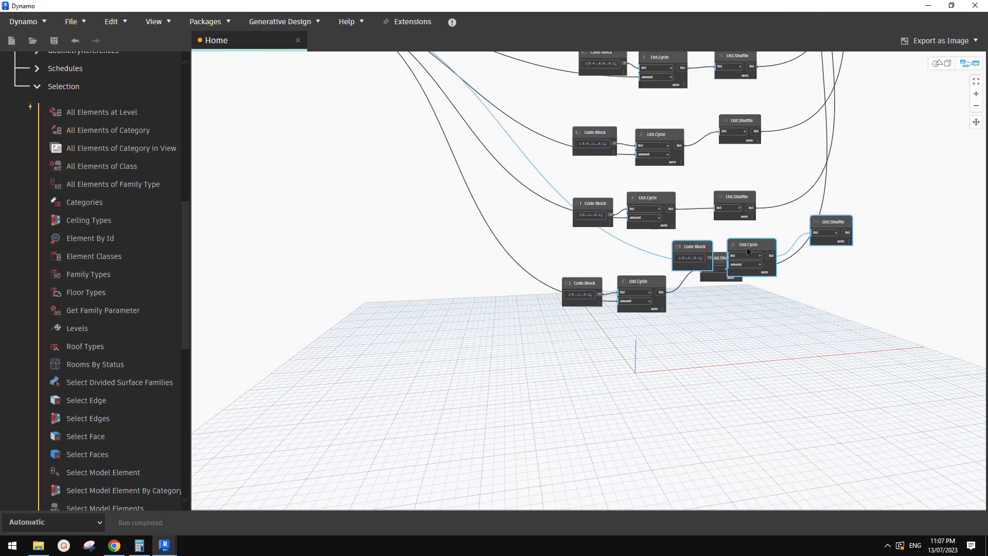
pyautogui.moveTo(747, 251); pyautogui.dragTo(628, 368)
pyautogui.scroll(-2, 592, 359)
pyautogui.scroll(-2, 514, 345)
pyautogui.moveTo(453, 278); pyautogui.dragTo(556, 355, button='middle')
pyautogui.scroll(2, 692, 483)
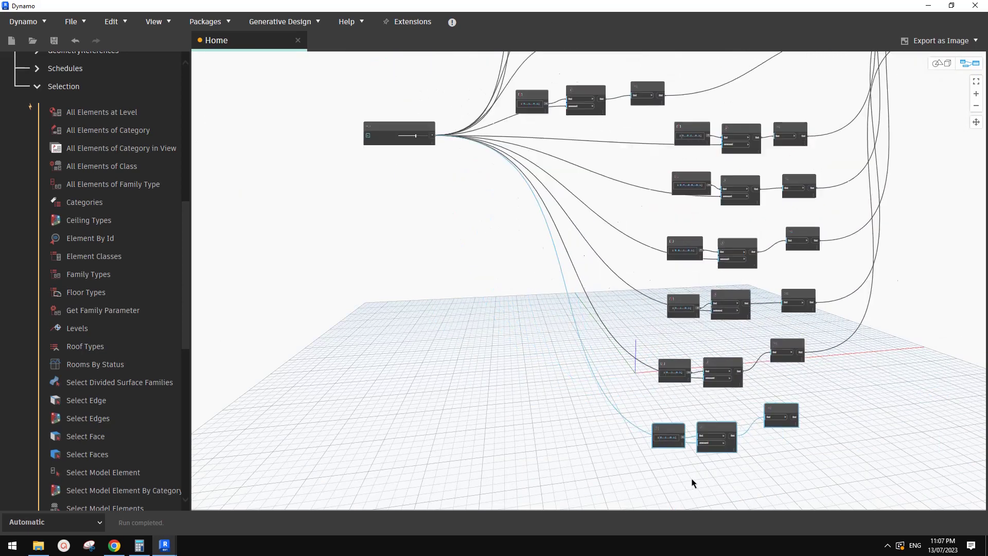
# Step: Change the duplicated Code Block's range to 0..1..1 and preview its output list
pyautogui.scroll(4, 680, 453)
pyautogui.scroll(5, 624, 416)
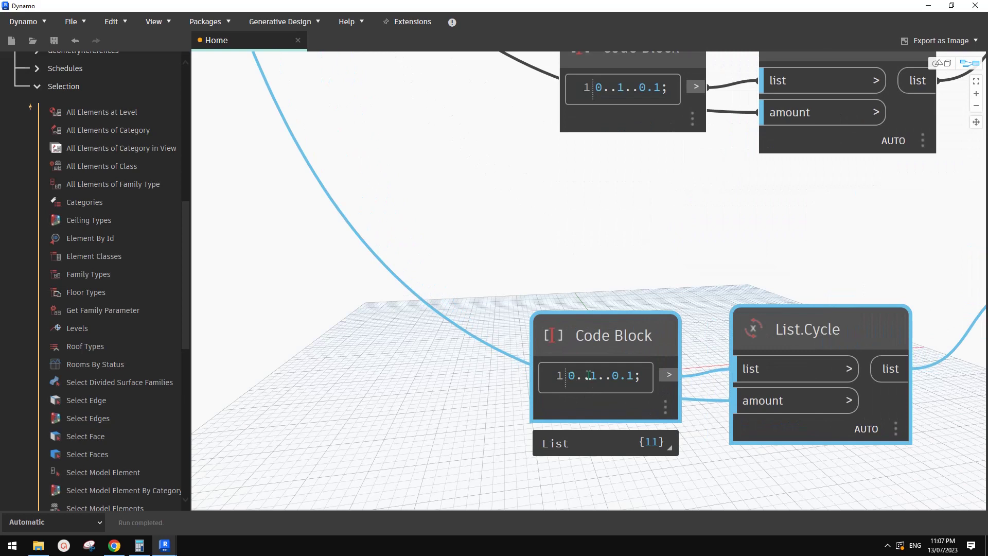
pyautogui.moveTo(624, 376); pyautogui.dragTo(612, 375)
pyautogui.press('BackSpace')
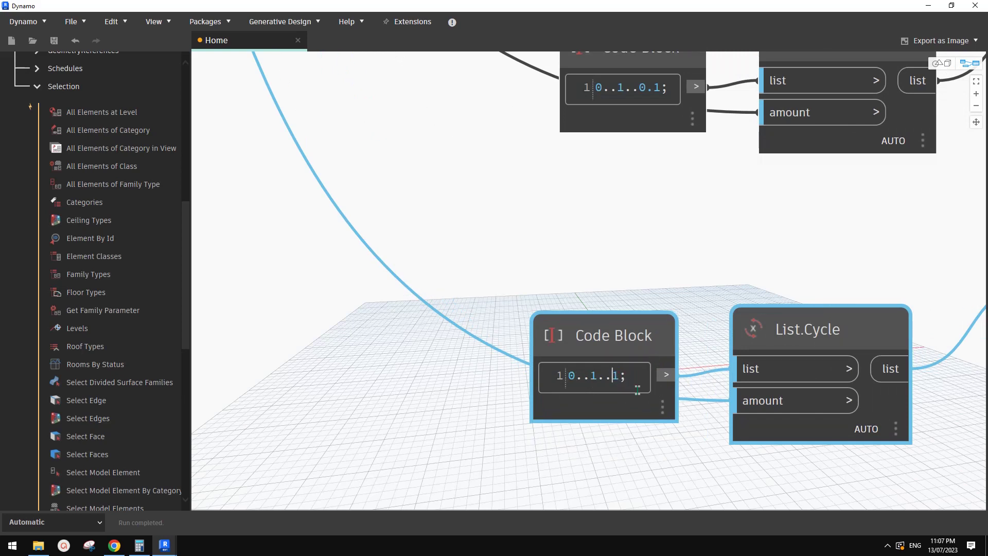
pyautogui.click(664, 409)
pyautogui.click(629, 433)
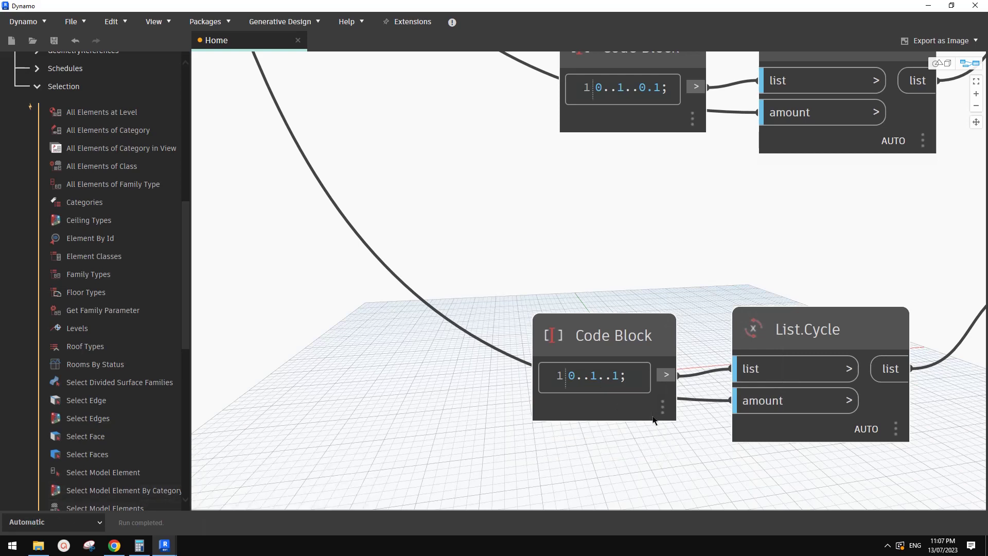
pyautogui.moveTo(660, 444)
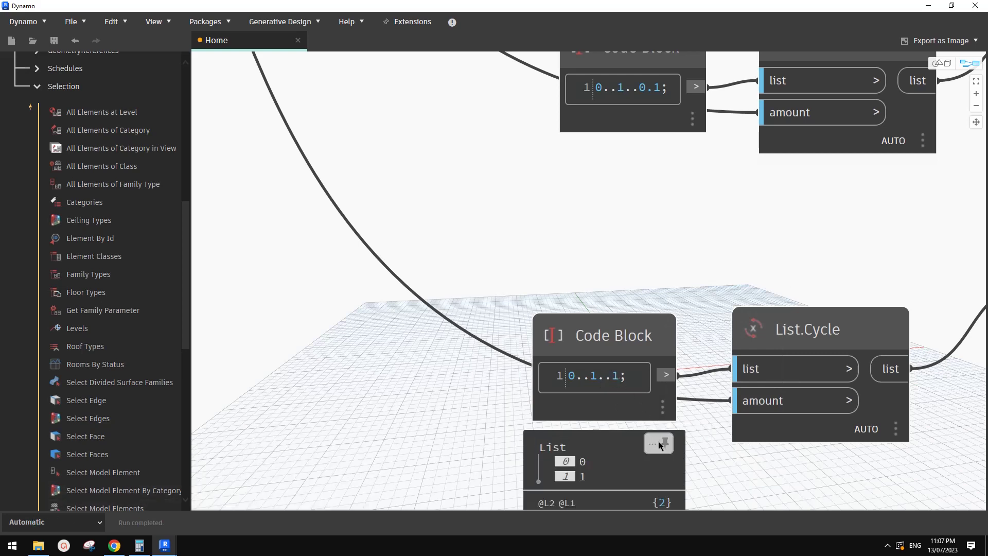
# Step: Duplicate the lowest Element.SetParameterByName node of the second column and place the copy below it
pyautogui.scroll(-5, 664, 448)
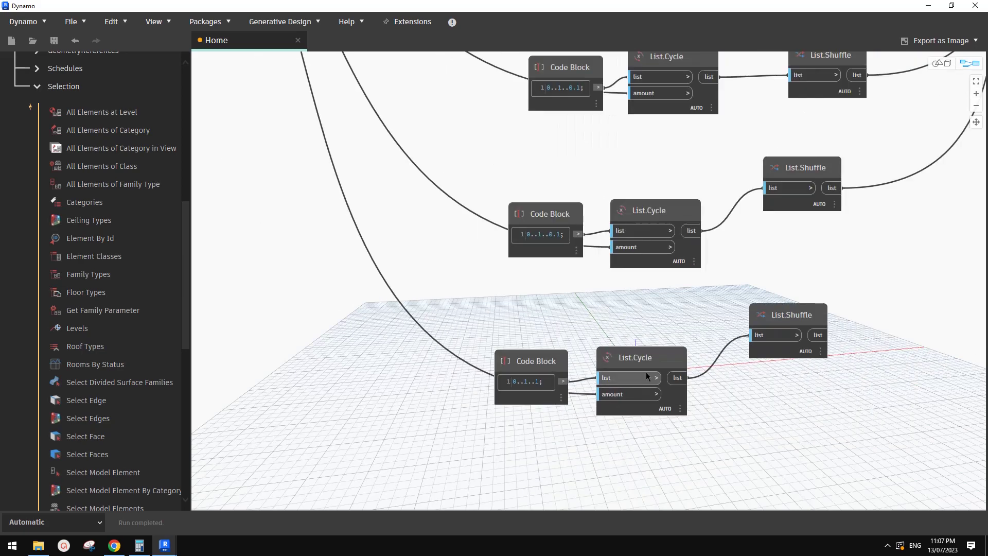
pyautogui.scroll(-6, 716, 353)
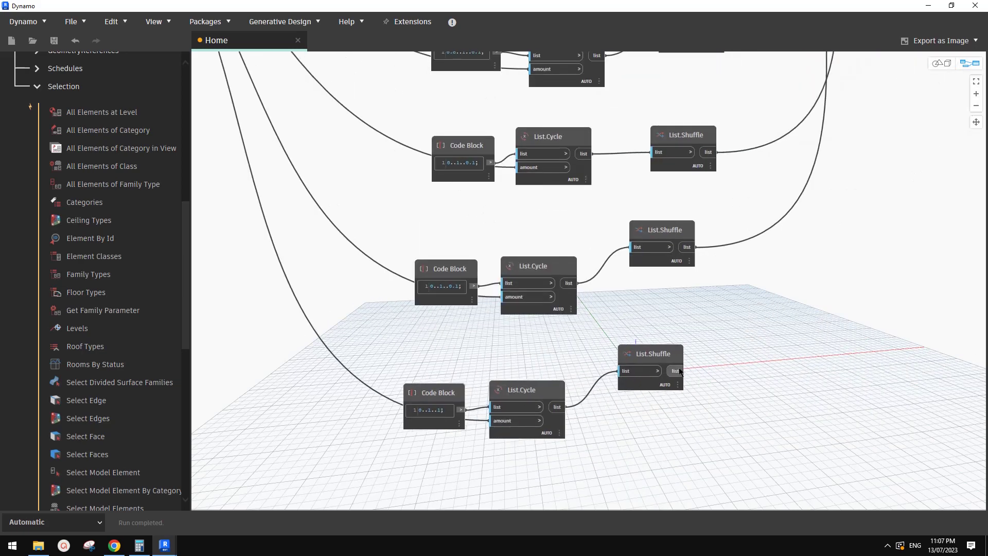
pyautogui.scroll(-2, 710, 288)
pyautogui.scroll(6, 688, 309)
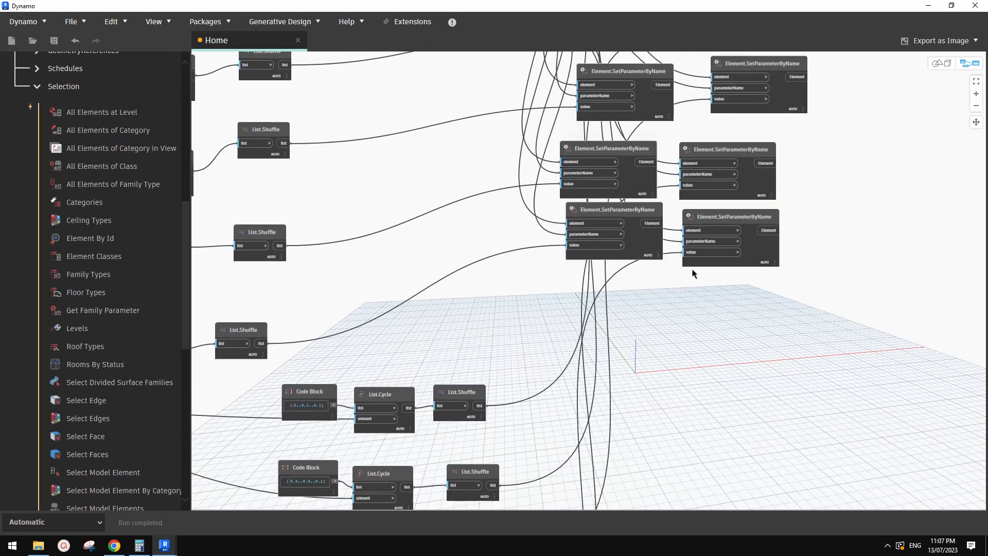
pyautogui.click(747, 220)
pyautogui.hotkey('ctrl', 'c')
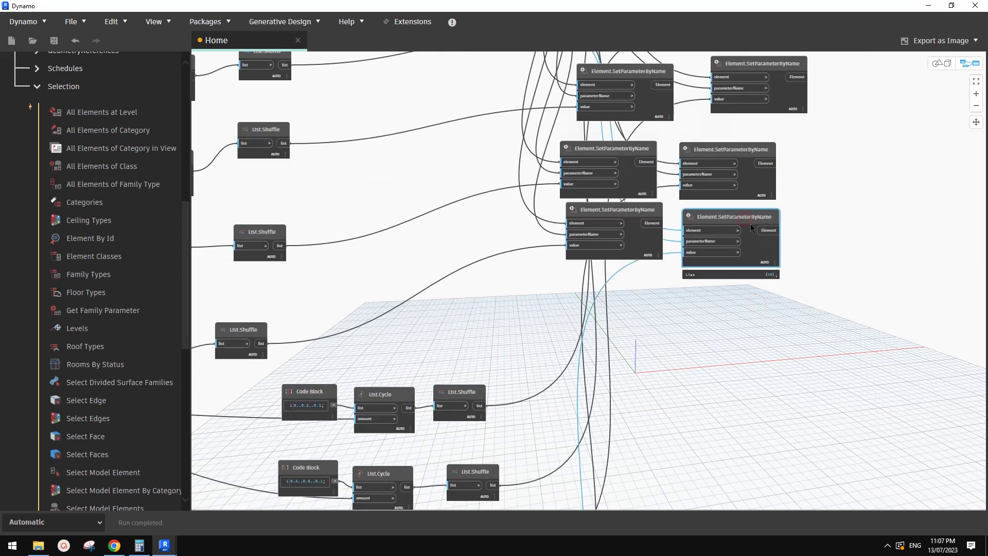
pyautogui.hotkey('ctrl', 'v')
pyautogui.moveTo(839, 235); pyautogui.dragTo(722, 305)
pyautogui.click(749, 371)
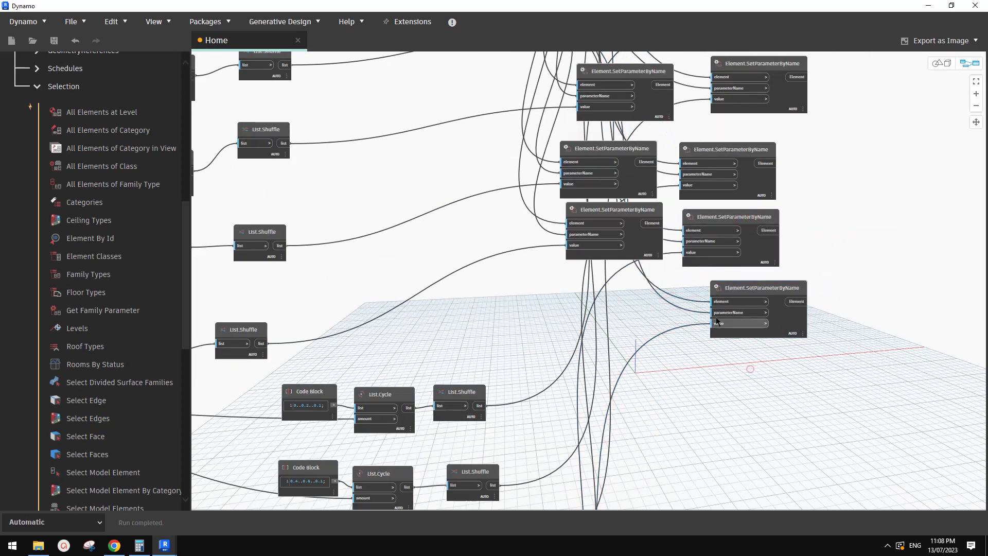
# Step: Add "f" as line 11 of the Code Block that lists the parameter names
pyautogui.moveTo(628, 302); pyautogui.dragTo(733, 503, button='middle')
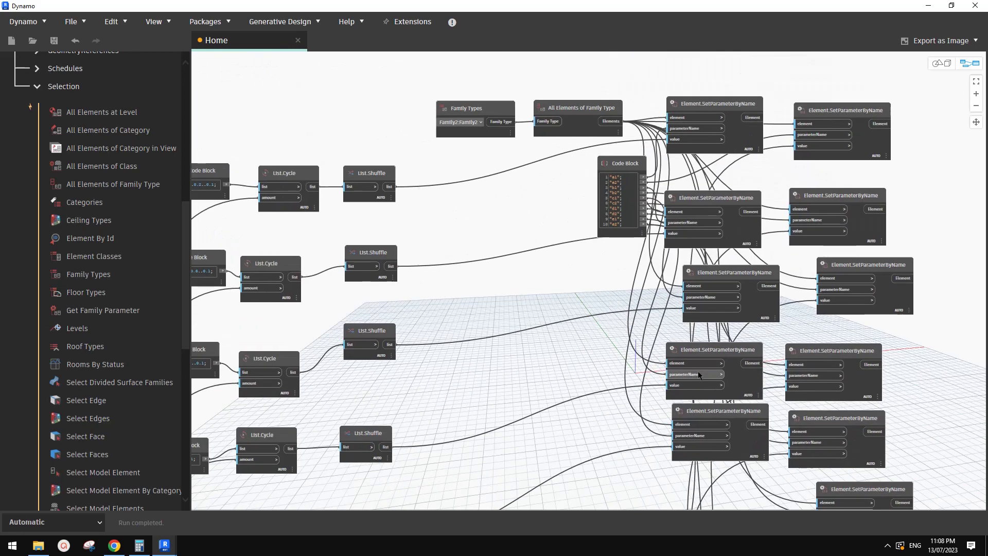
pyautogui.click(632, 170)
pyautogui.scroll(2, 606, 237)
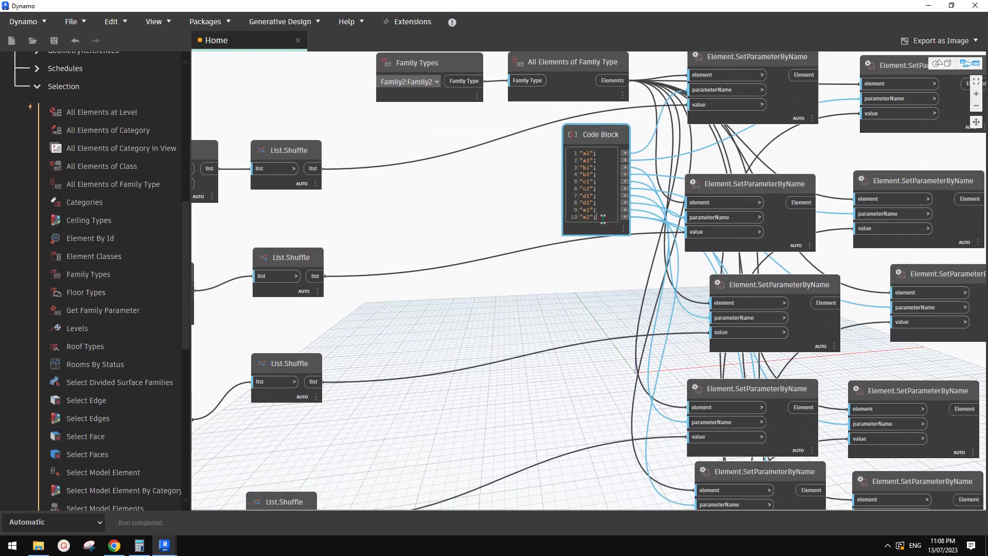
pyautogui.press('Return')
pyautogui.write(':')
pyautogui.press('Left')
pyautogui.write('f')
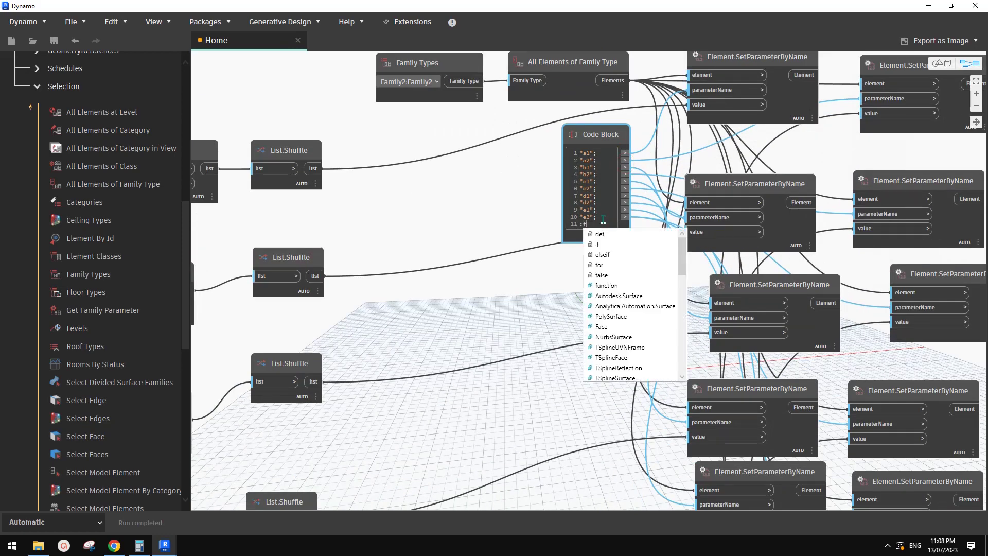
pyautogui.press('BackSpace')
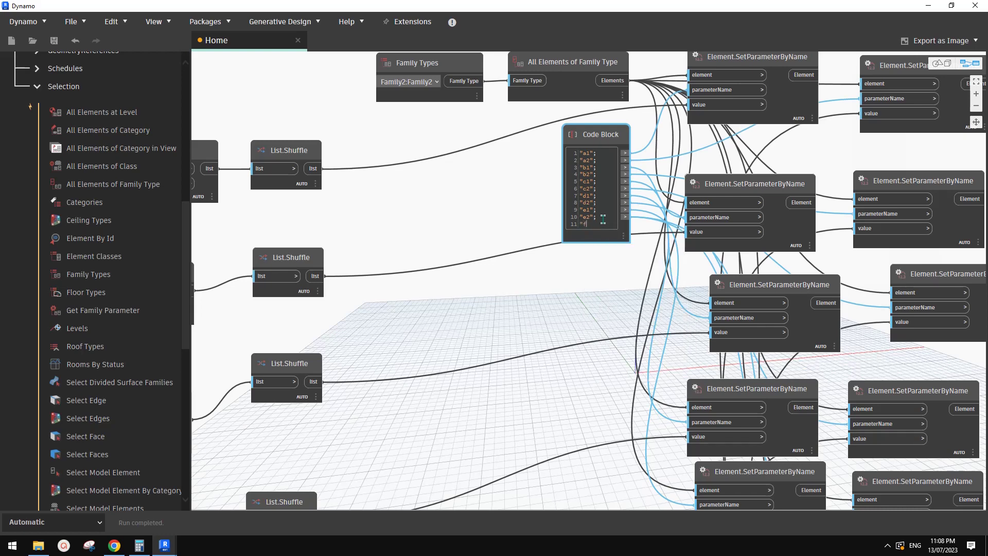
pyautogui.click(593, 288)
# Step: Connect the Code Block's "f" output to the parameterName input of the duplicated Element.SetParameterByName node
pyautogui.click(627, 225)
pyautogui.scroll(-3, 690, 314)
pyautogui.moveTo(690, 314); pyautogui.dragTo(586, 108, button='middle')
pyautogui.scroll(2, 726, 326)
pyautogui.moveTo(615, 211); pyautogui.dragTo(787, 458, button='middle')
pyautogui.scroll(1, 731, 268)
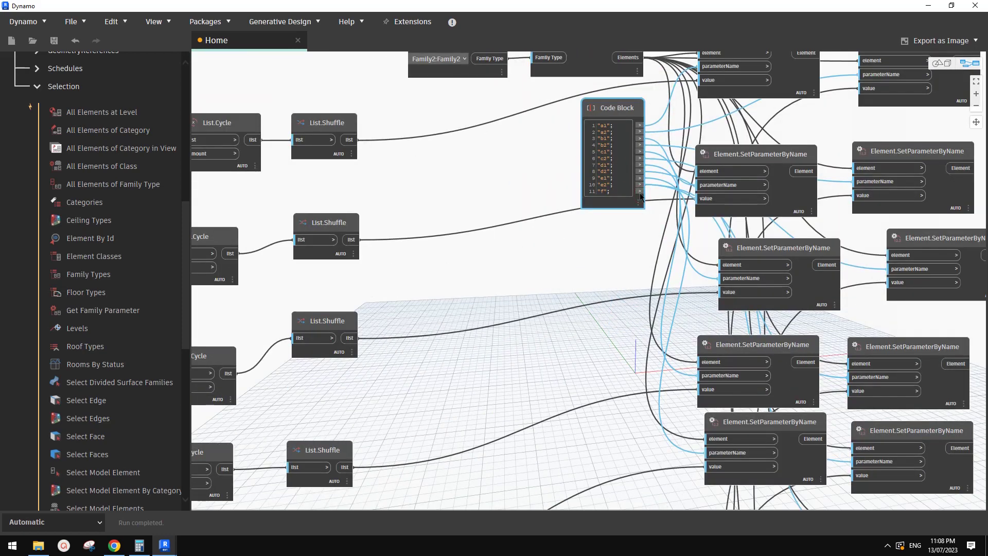
pyautogui.scroll(4, 643, 195)
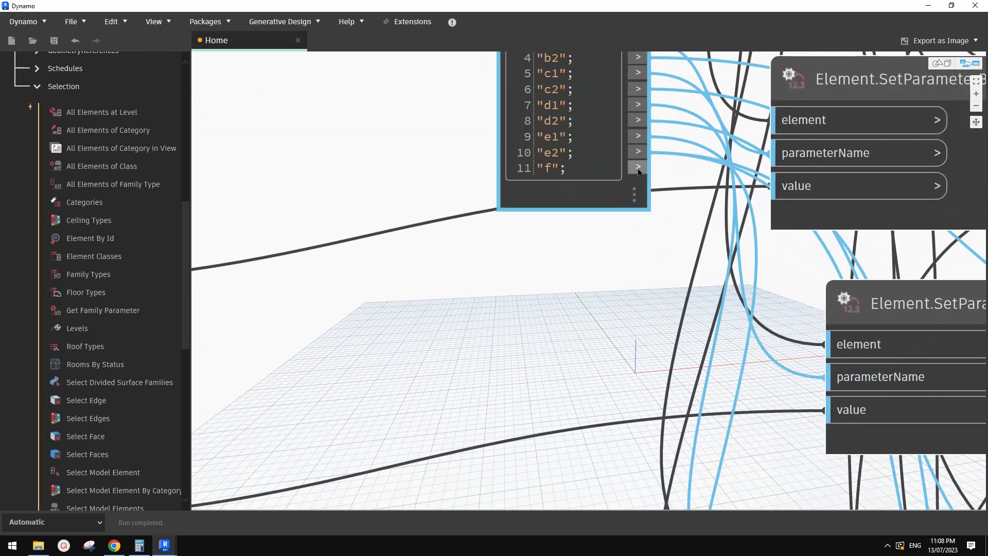
pyautogui.click(638, 168)
pyautogui.scroll(-5, 638, 169)
pyautogui.scroll(4, 718, 353)
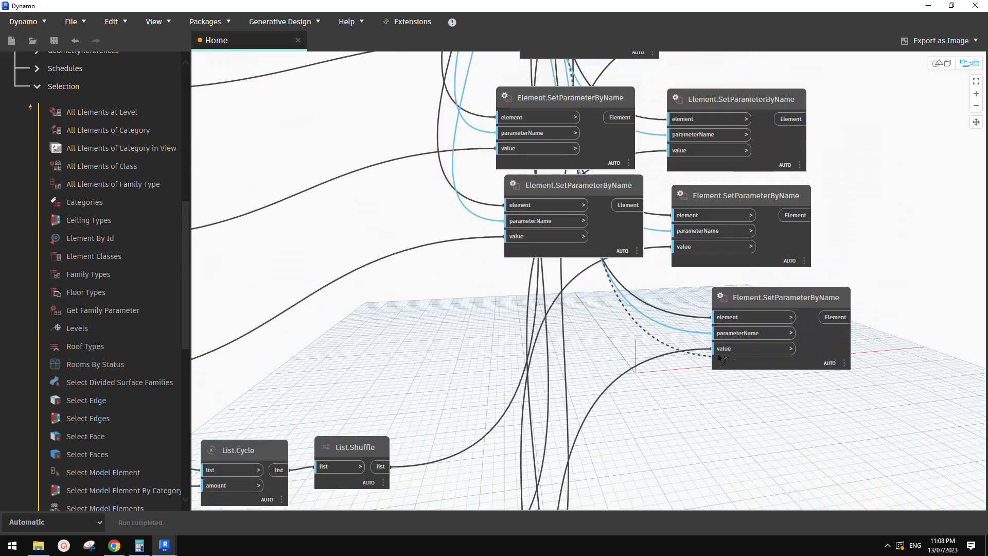
pyautogui.scroll(-6, 688, 399)
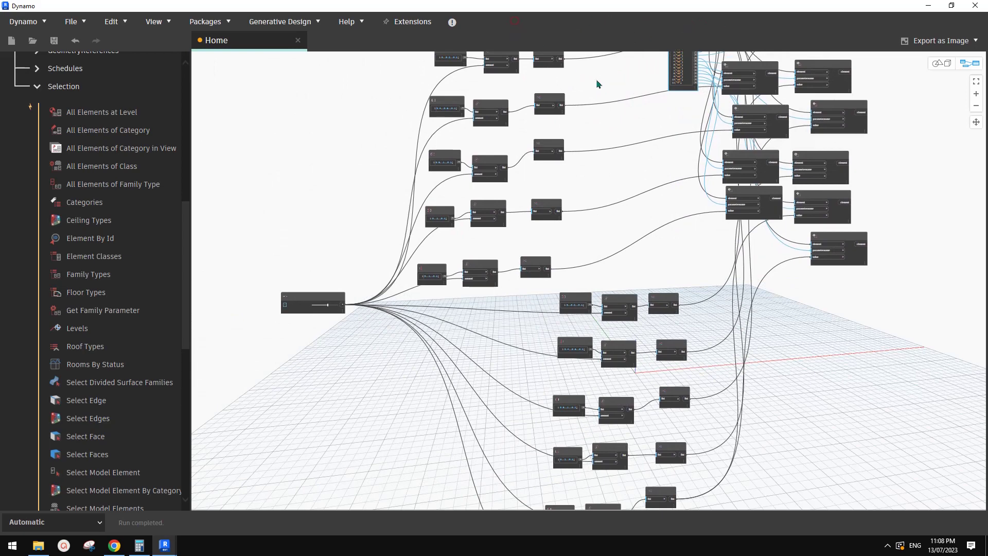
# Step: Restore the Dynamo window to a smaller size beside Revit's 3D view and examine the lines inside the facade panels
pyautogui.doubleClick(558, 8)
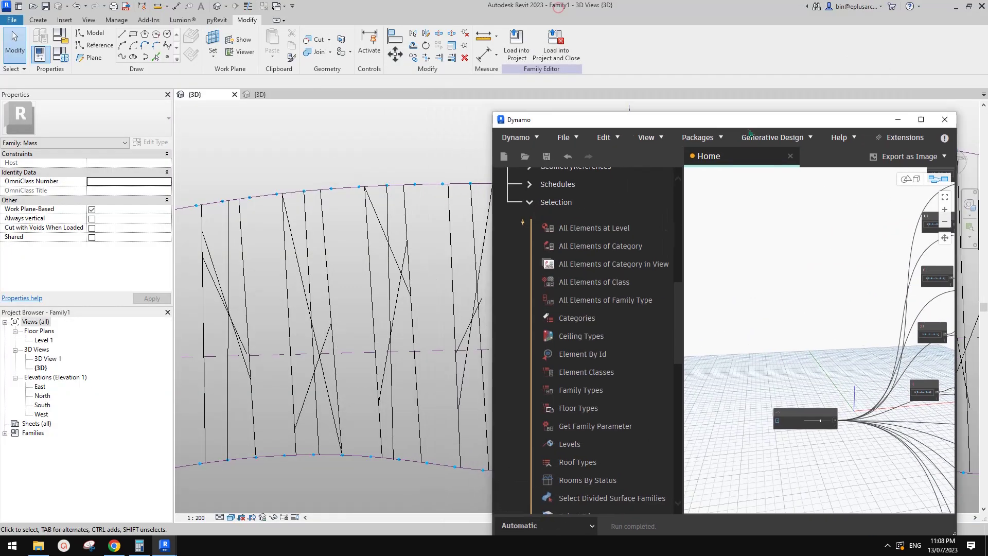
pyautogui.scroll(3, 803, 260)
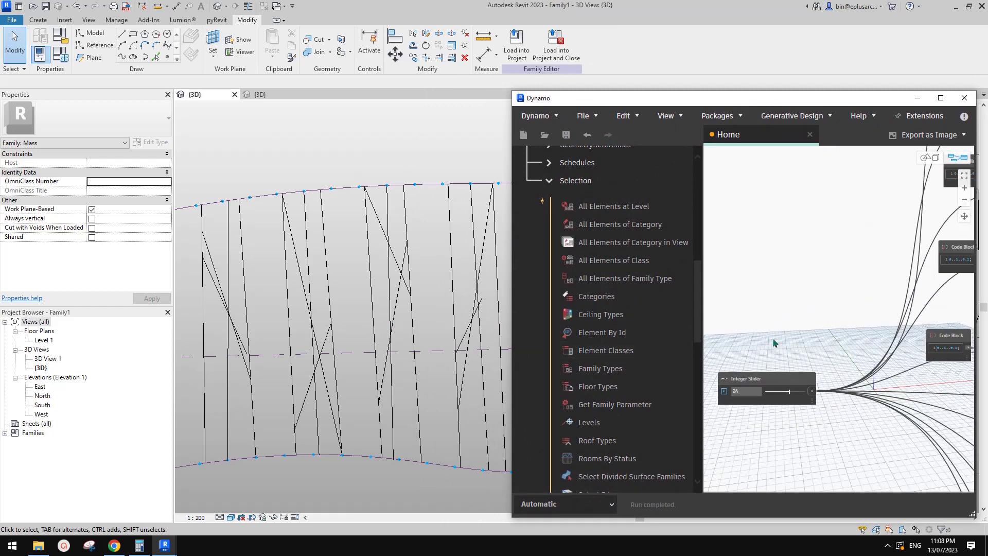
pyautogui.moveTo(952, 370); pyautogui.dragTo(802, 290, button='middle')
pyautogui.scroll(-5, 854, 297)
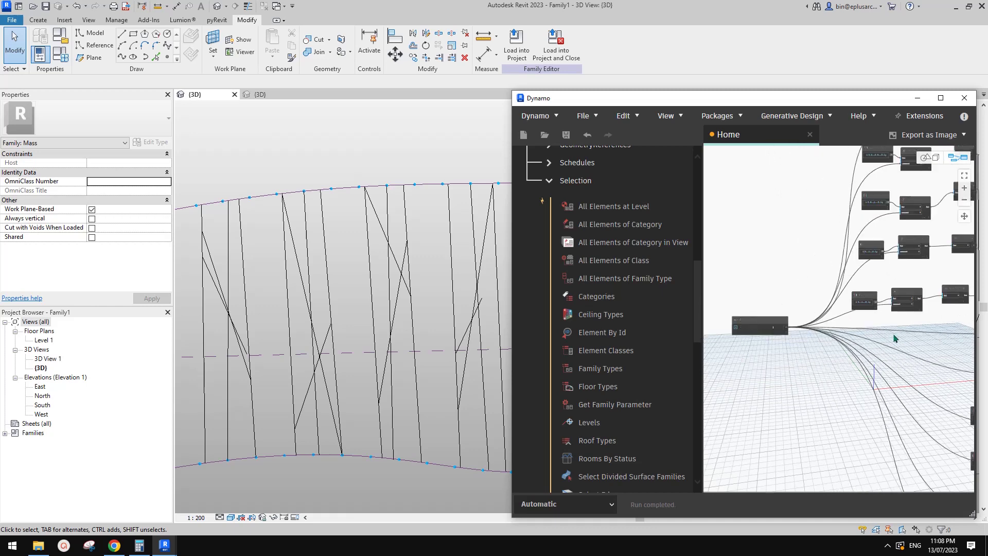
pyautogui.moveTo(883, 344); pyautogui.dragTo(854, 324, button='middle')
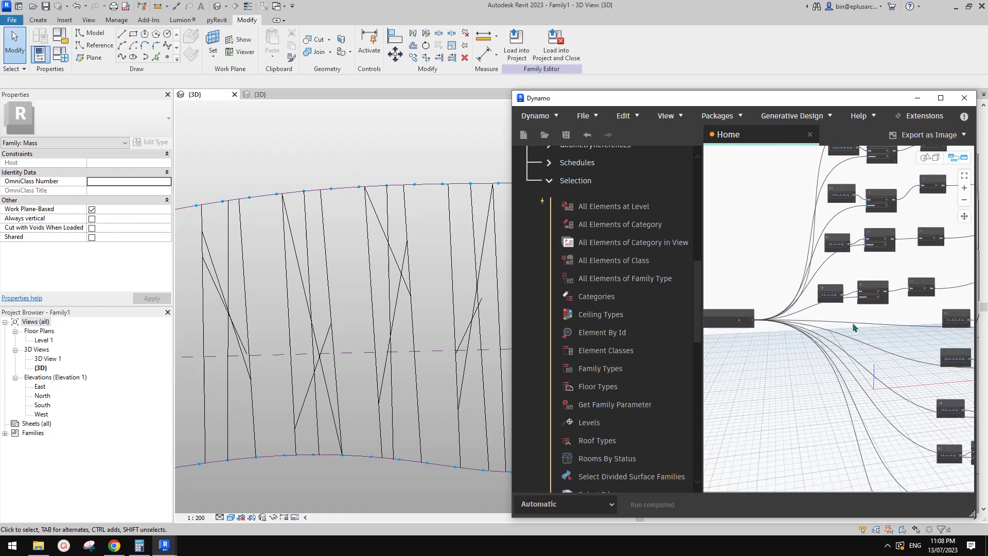
pyautogui.scroll(-2, 374, 314)
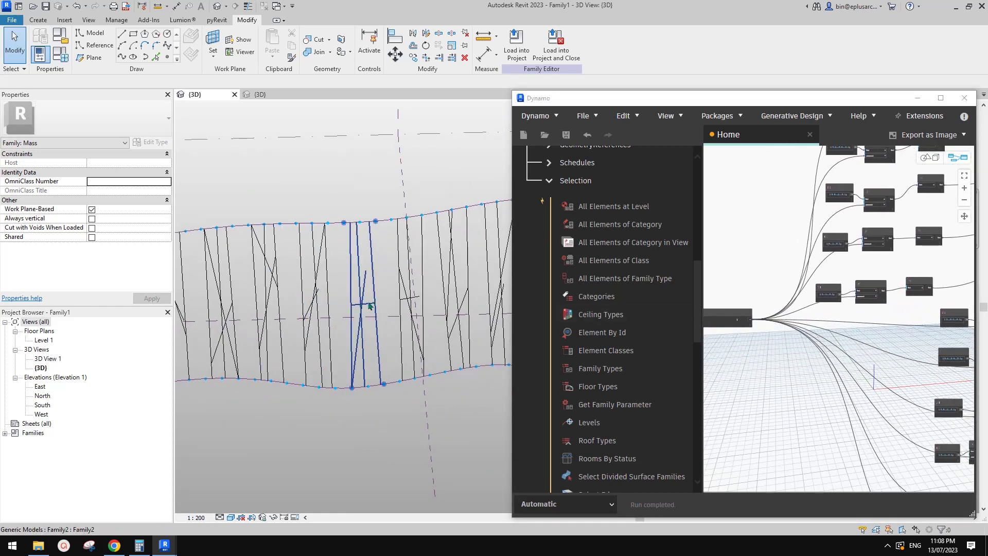
pyautogui.scroll(3, 423, 301)
pyautogui.scroll(2, 423, 301)
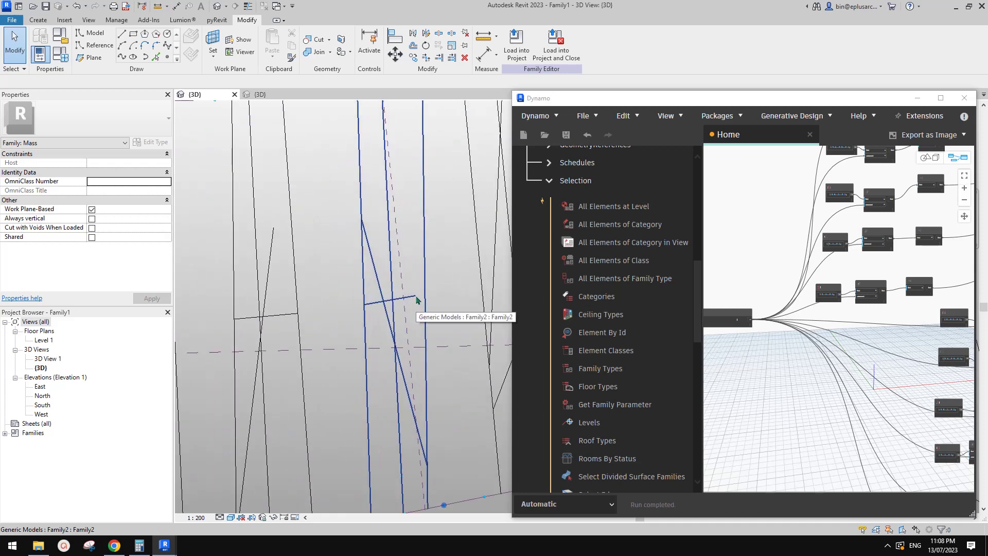
pyautogui.scroll(-3, 417, 300)
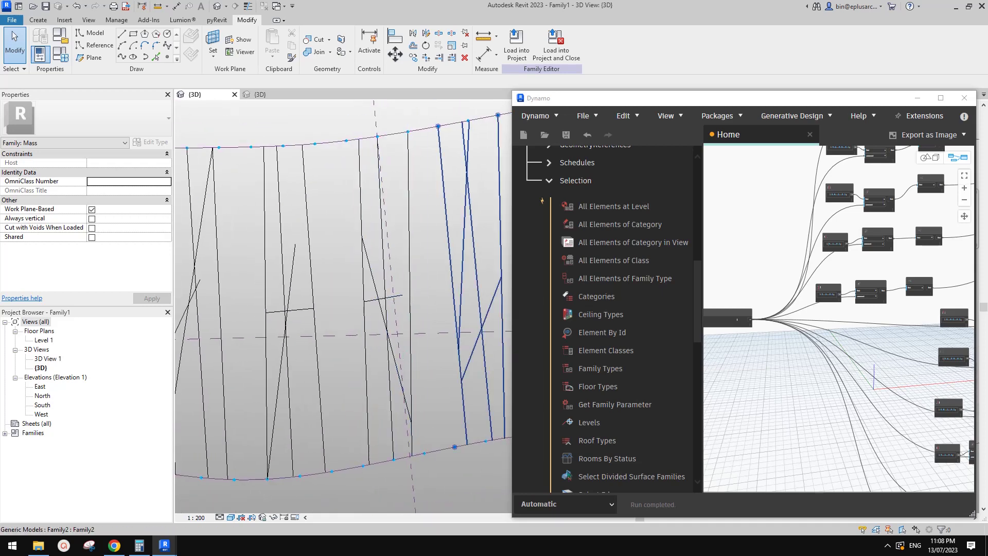
pyautogui.scroll(-2, 818, 372)
# Step: Change the Integer Slider's value to reshuffle the panels, and select the panel at the vertical reference line to check its f parameter
pyautogui.scroll(5, 811, 272)
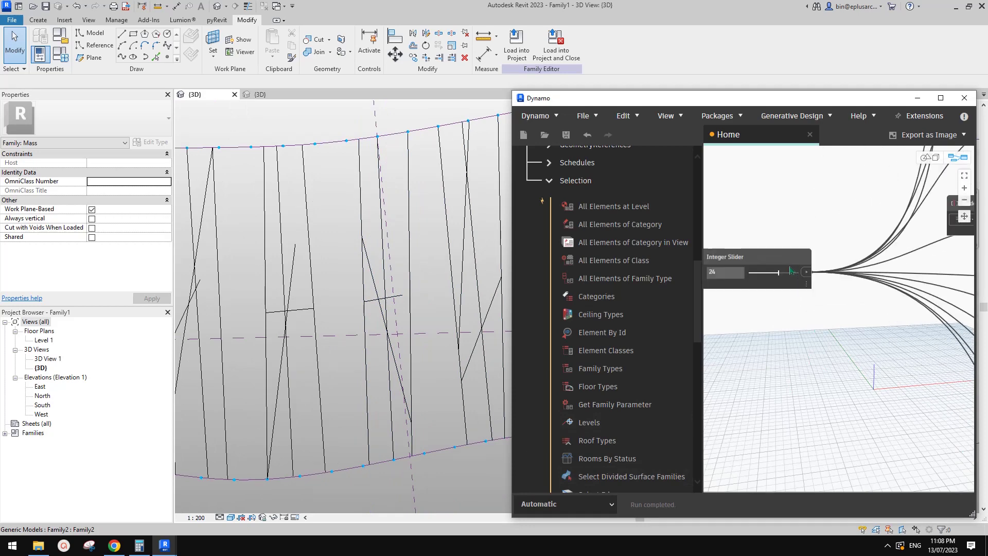
pyautogui.scroll(-5, 794, 350)
pyautogui.moveTo(825, 349); pyautogui.dragTo(777, 338, button='middle')
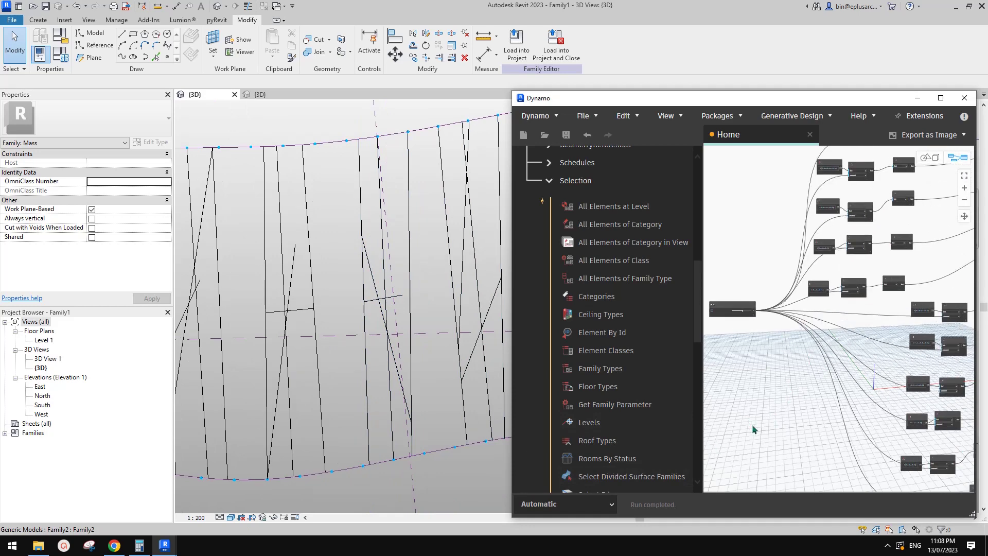
pyautogui.scroll(-1, 753, 427)
pyautogui.moveTo(754, 438); pyautogui.dragTo(814, 389, button='middle')
pyautogui.scroll(5, 811, 263)
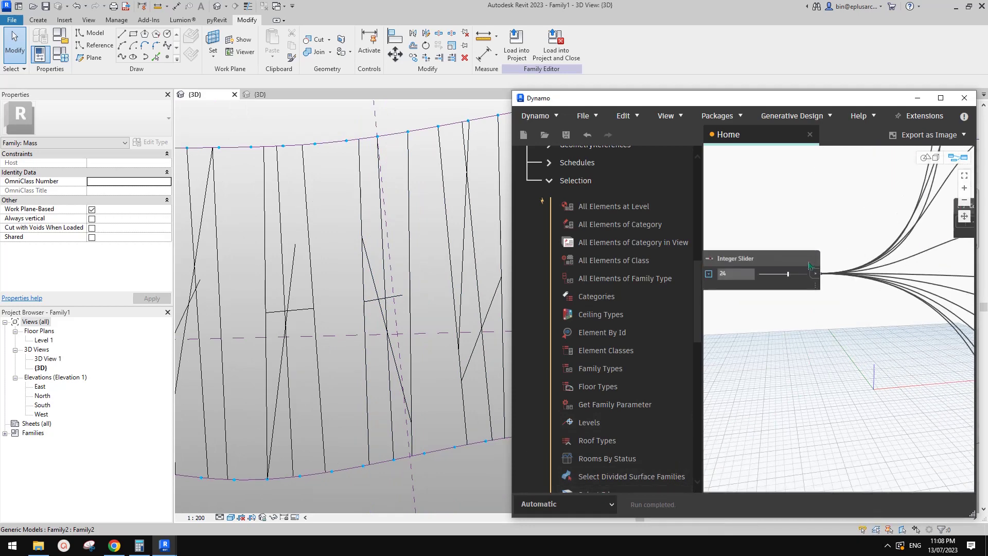
pyautogui.scroll(2, 805, 268)
pyautogui.click(767, 277)
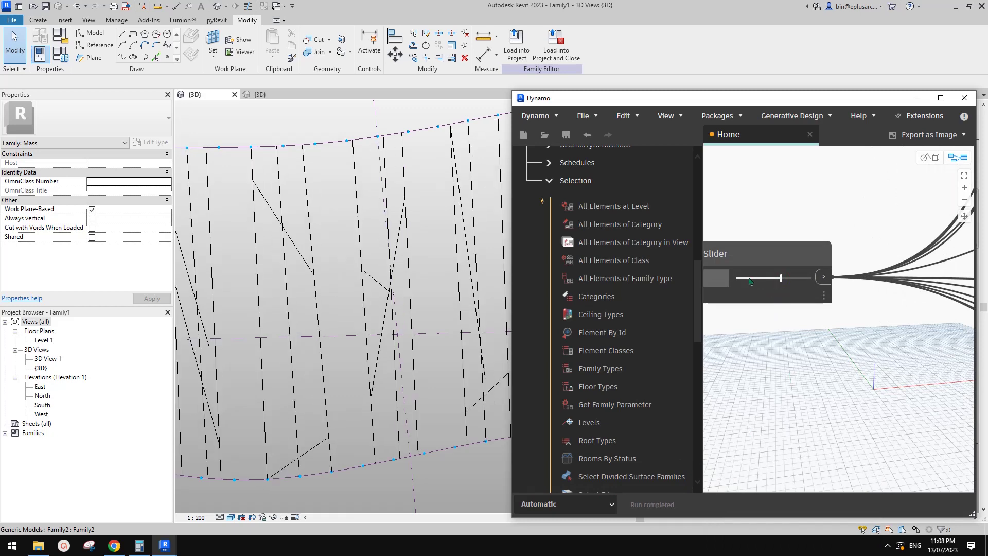
pyautogui.click(410, 286)
pyautogui.scroll(-3, 105, 251)
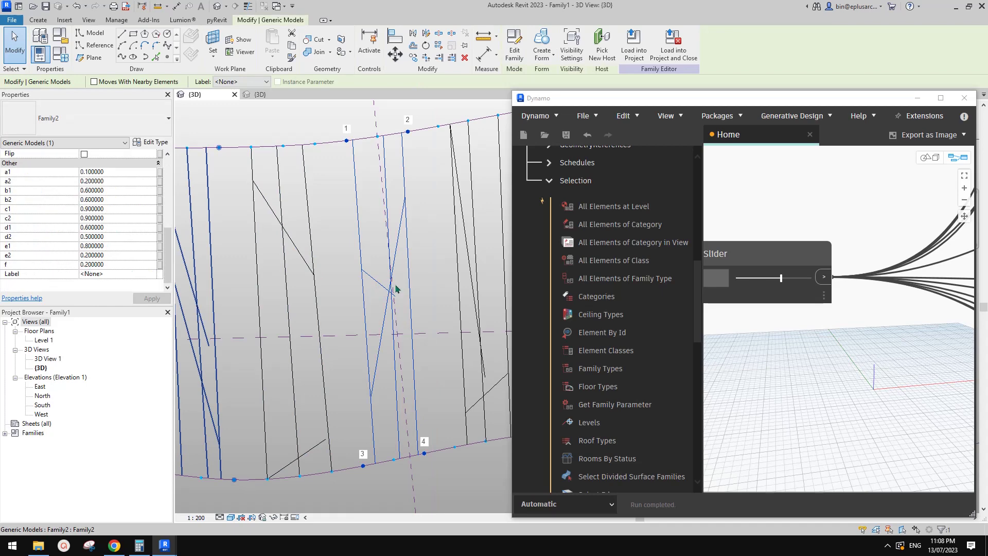
# Step: Connect the output of the lowest List.Shuffle node to the value input of the duplicated Element.SetParameterByName node
pyautogui.click(746, 306)
pyautogui.scroll(-5, 783, 317)
pyautogui.moveTo(849, 371); pyautogui.dragTo(757, 278, button='middle')
pyautogui.moveTo(963, 474); pyautogui.dragTo(914, 397, button='middle')
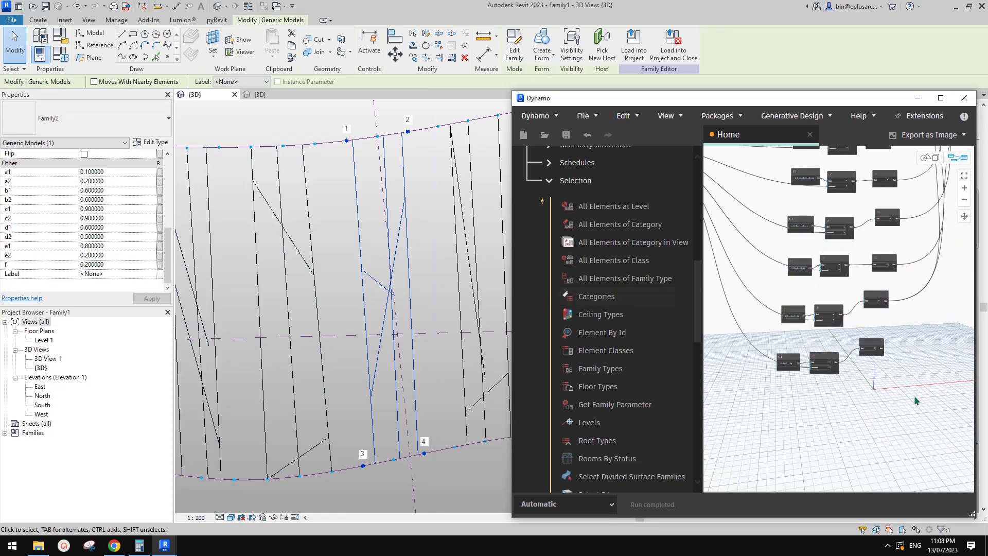
pyautogui.scroll(3, 905, 370)
pyautogui.scroll(6, 890, 314)
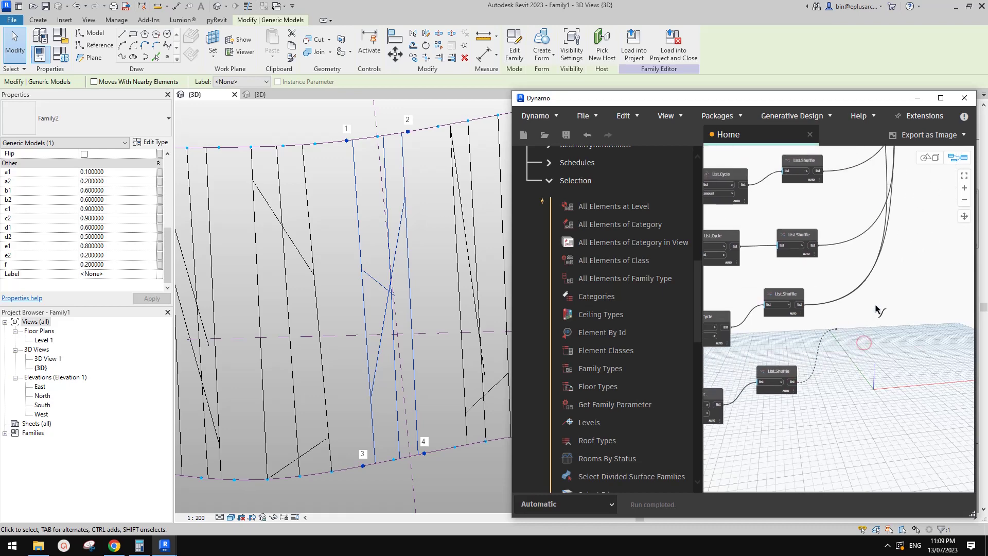
pyautogui.scroll(-5, 857, 290)
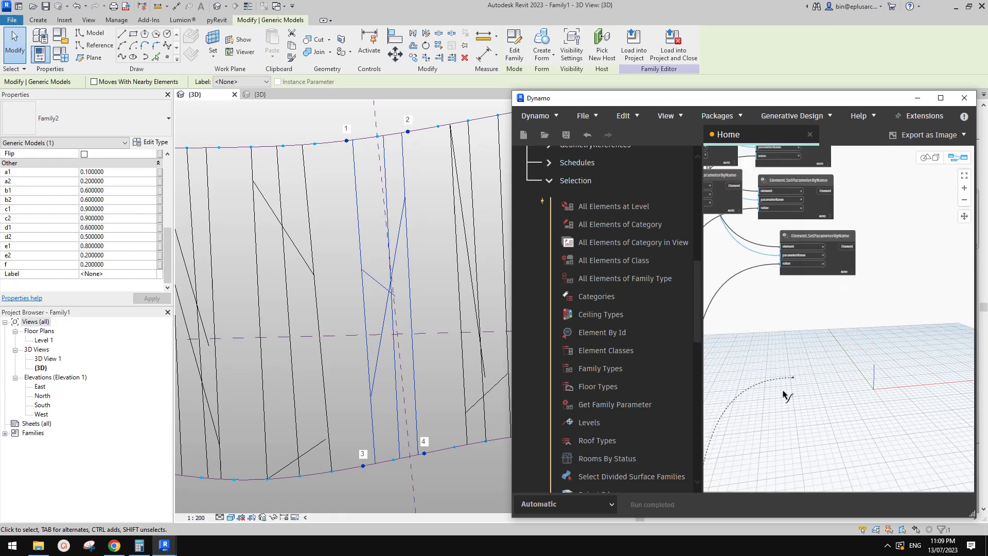
pyautogui.scroll(-1, 778, 344)
pyautogui.moveTo(764, 392); pyautogui.dragTo(916, 259, button='middle')
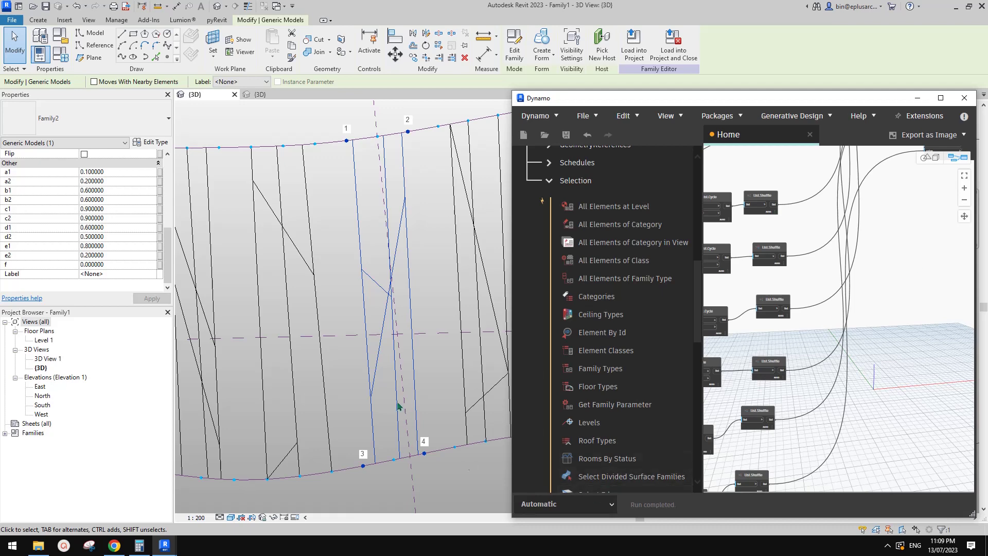
# Step: Examine the updated panels along the wavy facade from its end, and move the Dynamo window out of the way
pyautogui.scroll(-1, 382, 327)
pyautogui.moveTo(382, 327); pyautogui.dragTo(317, 297, button='middle')
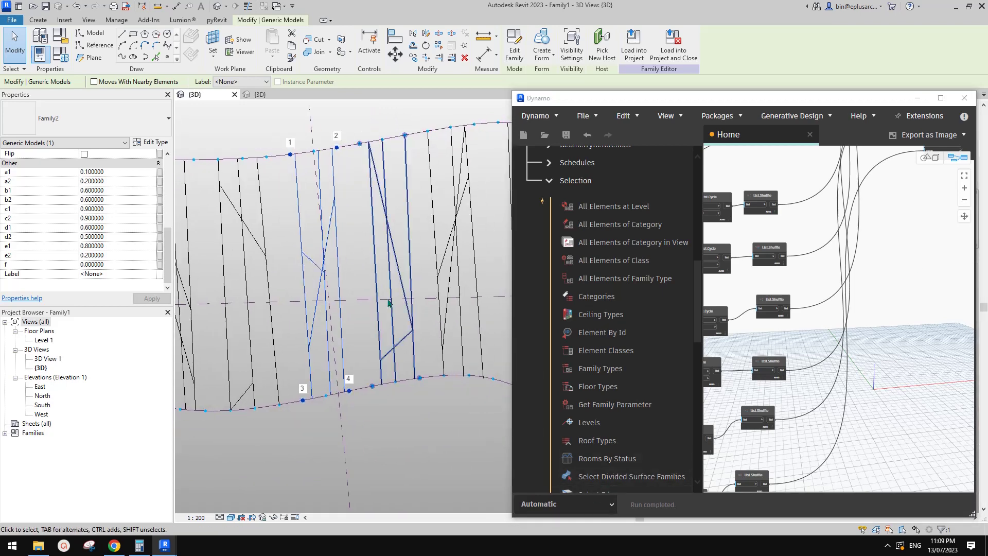
pyautogui.moveTo(401, 302)
pyautogui.mouseDown(button='middle')
pyautogui.moveTo(361, 333)
pyautogui.moveTo(401, 300)
pyautogui.mouseUp(button='middle')
pyautogui.scroll(2, 367, 278)
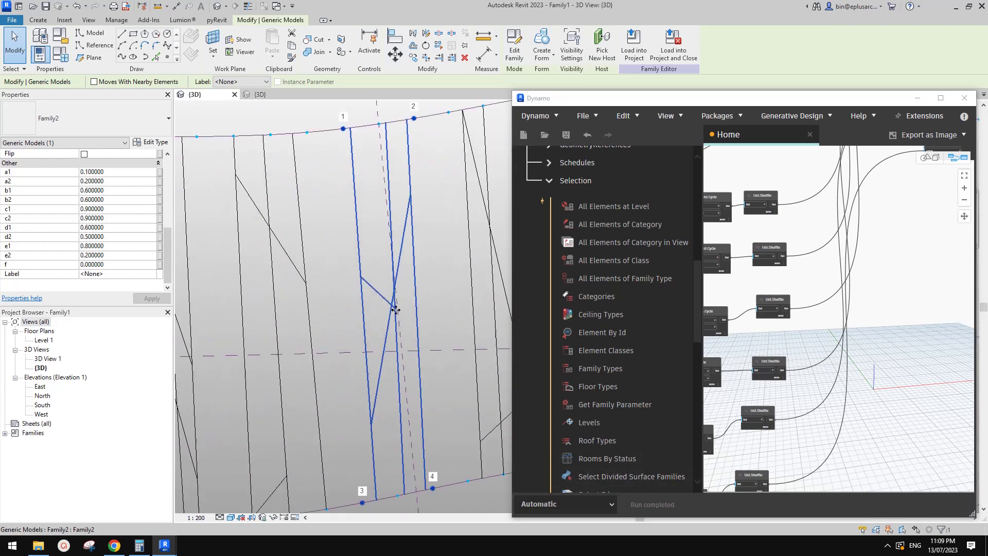
pyautogui.moveTo(302, 272); pyautogui.dragTo(367, 147, button='middle')
pyautogui.moveTo(229, 199); pyautogui.dragTo(415, 333, button='middle')
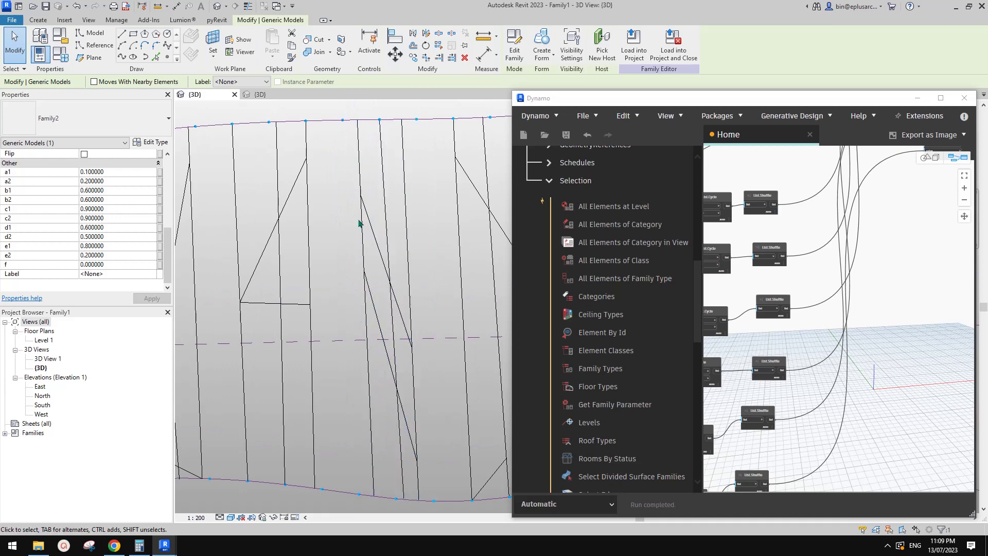
pyautogui.keyDown('shift'); pyautogui.moveTo(303, 285); pyautogui.dragTo(331, 412, button='middle'); pyautogui.keyUp('shift')
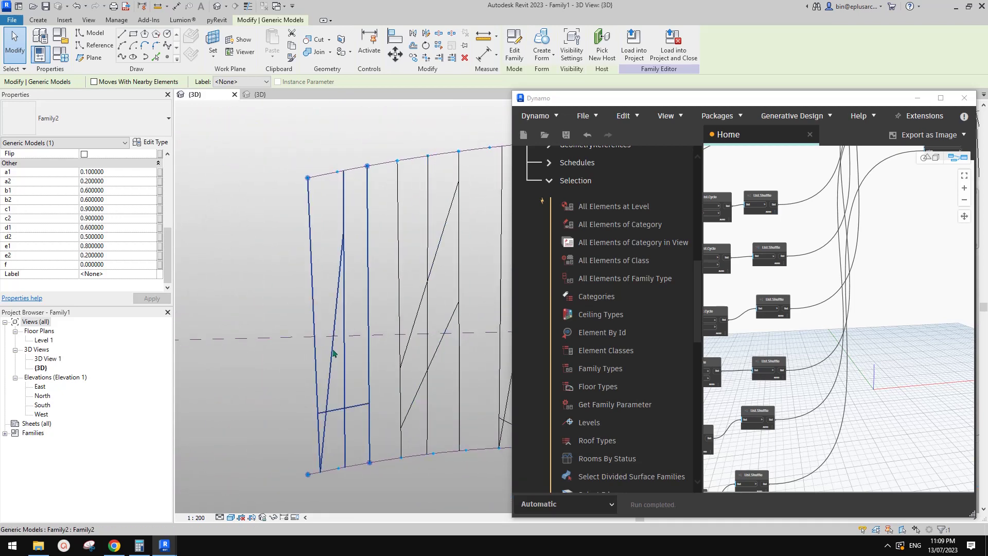
pyautogui.click(359, 268)
pyautogui.scroll(-1, 412, 278)
pyautogui.moveTo(426, 281); pyautogui.dragTo(335, 302, button='middle')
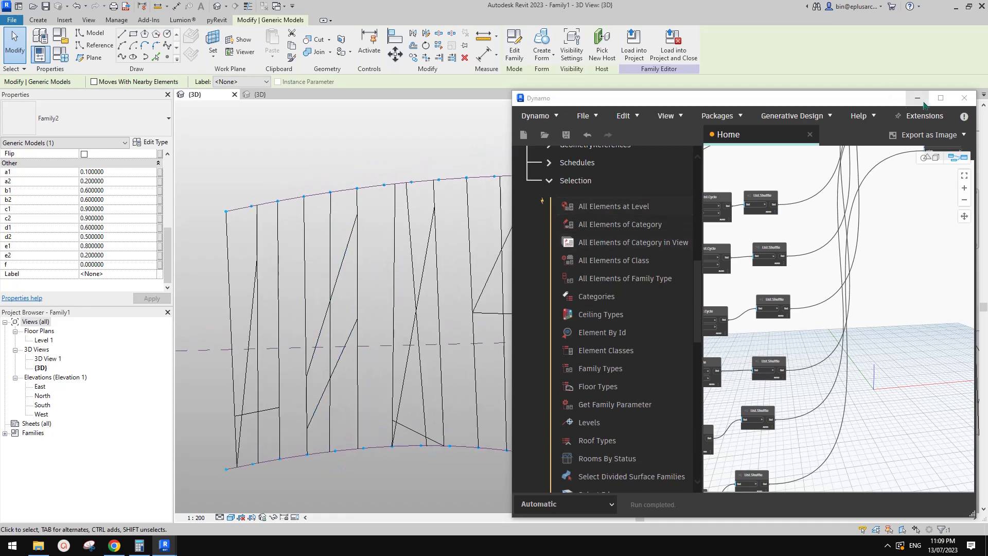
pyautogui.moveTo(788, 105); pyautogui.dragTo(987, 101)
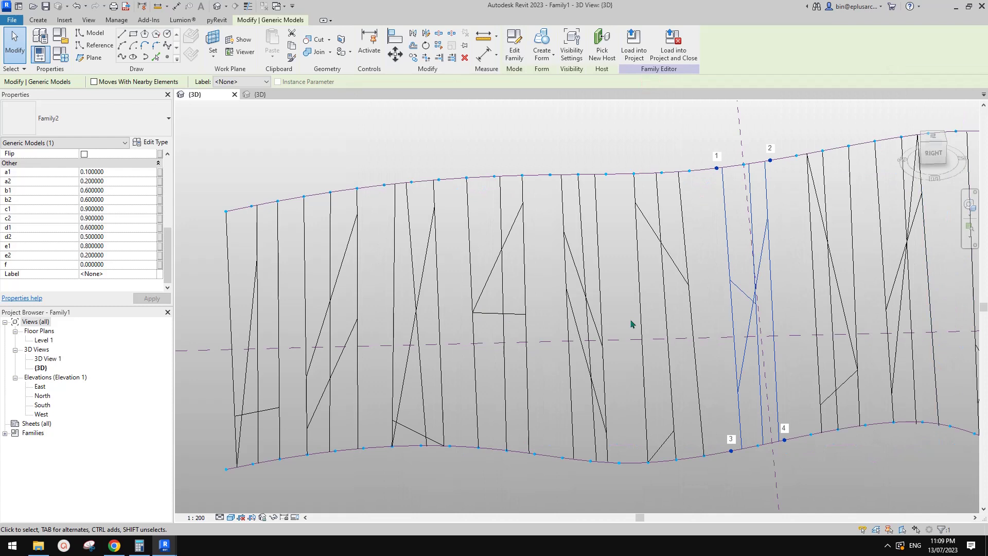
# Step: Examine the reshuffled panel lines along the whole wavy facade from the side and from an angled view
pyautogui.scroll(-2, 632, 324)
pyautogui.moveTo(663, 324); pyautogui.dragTo(576, 319, button='middle')
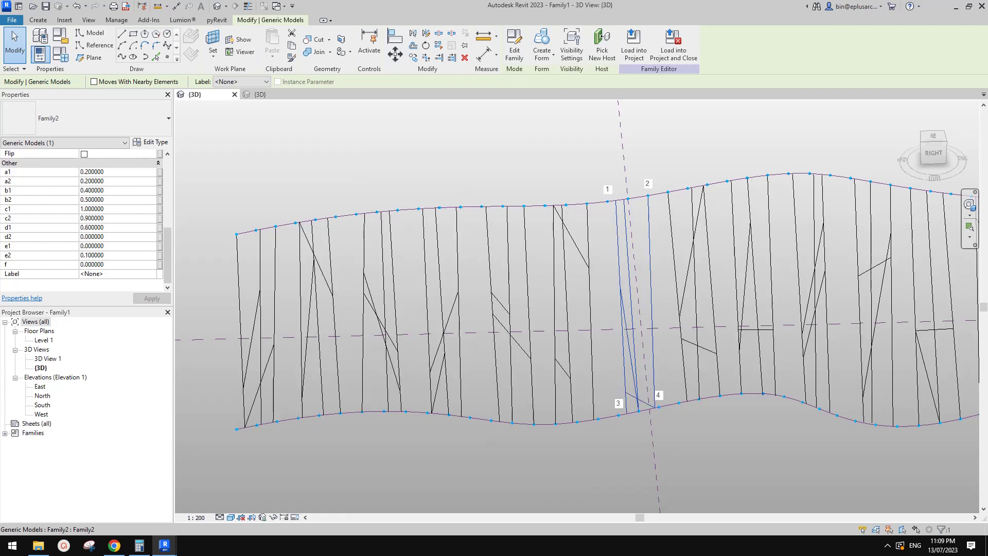
pyautogui.scroll(-3, 772, 307)
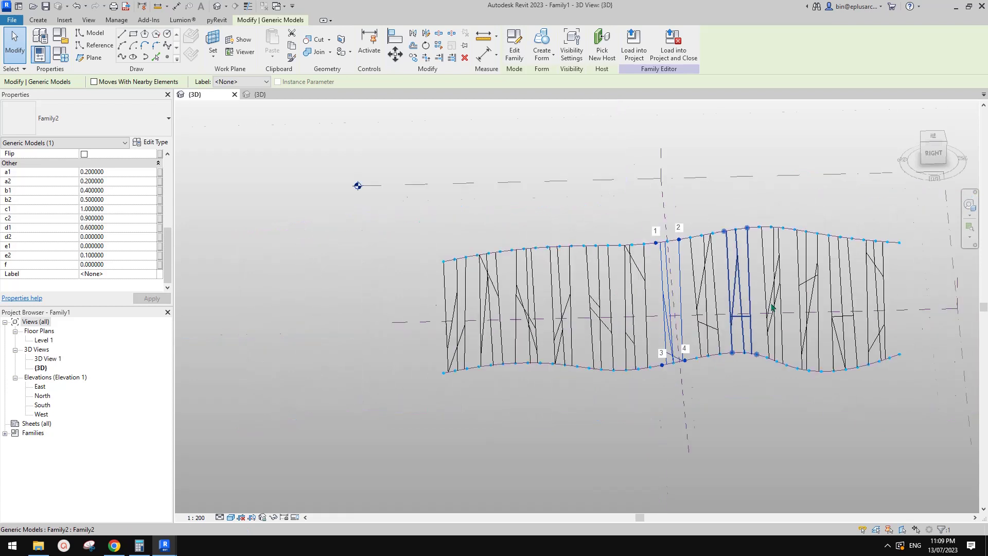
pyautogui.scroll(-1, 790, 316)
pyautogui.moveTo(791, 319); pyautogui.dragTo(728, 320, button='middle')
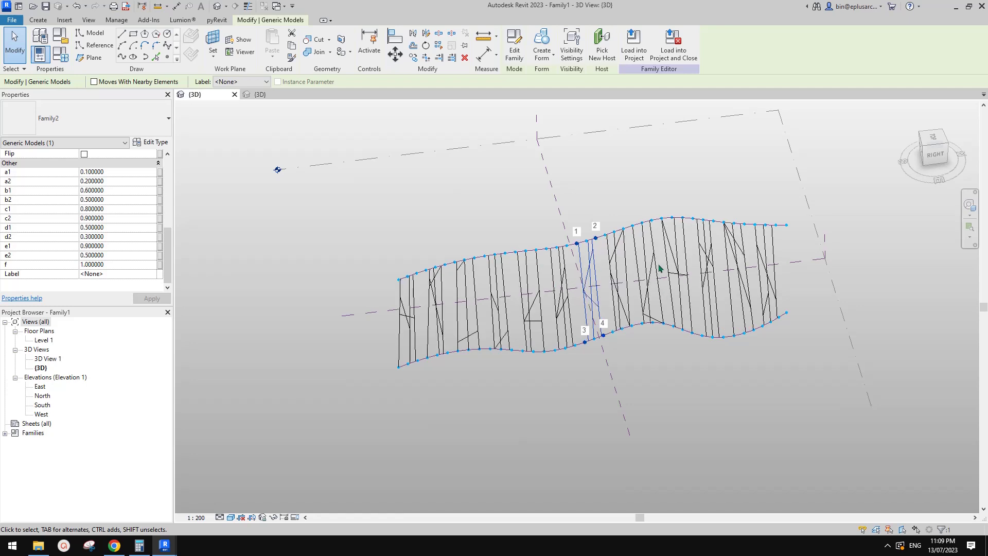
pyautogui.keyDown('shift'); pyautogui.moveTo(661, 268); pyautogui.dragTo(696, 271, button='middle'); pyautogui.keyUp('shift')
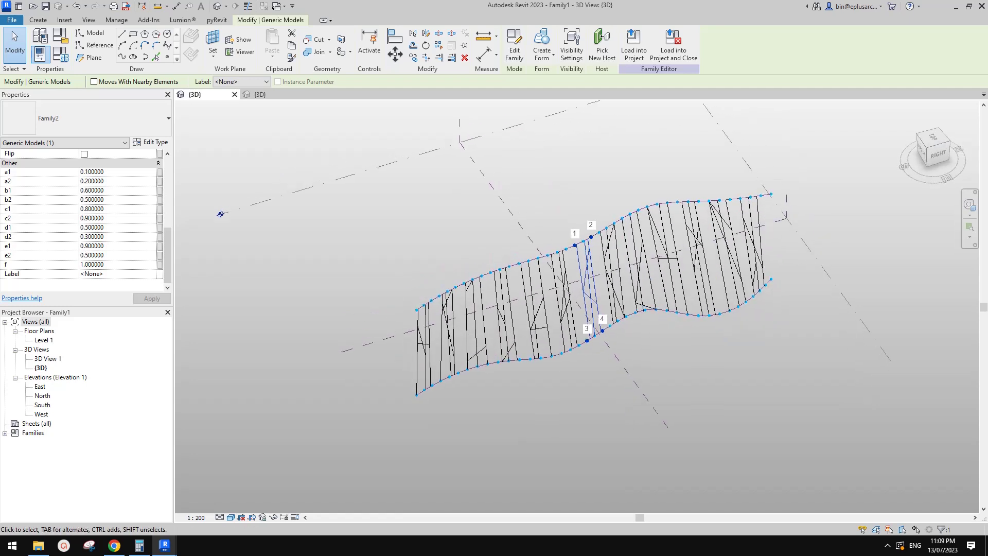
pyautogui.scroll(4, 687, 245)
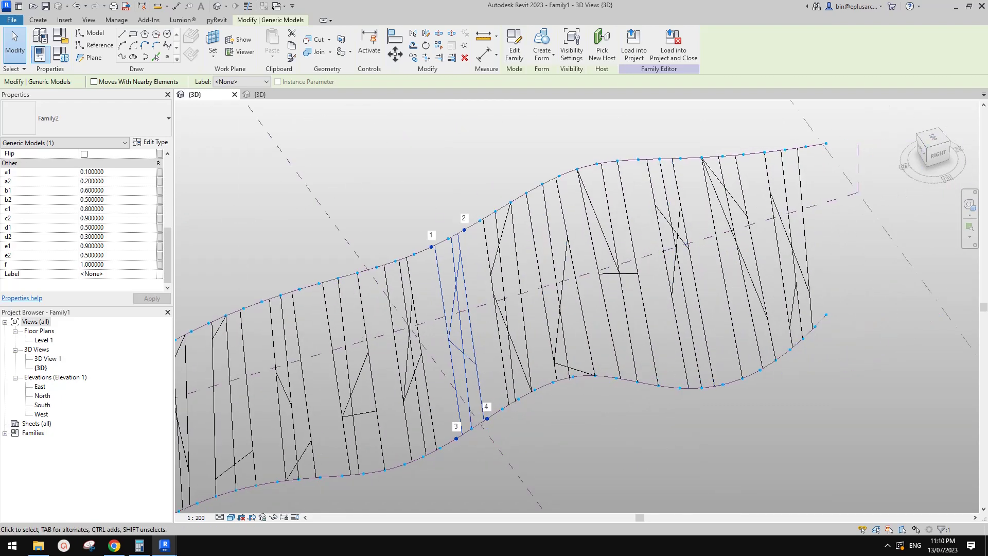
# Step: Bring the Dynamo window over the model briefly, return to Revit and select the panel at the facade's bulge to check its parameters
pyautogui.moveTo(987, 95); pyautogui.dragTo(607, 105)
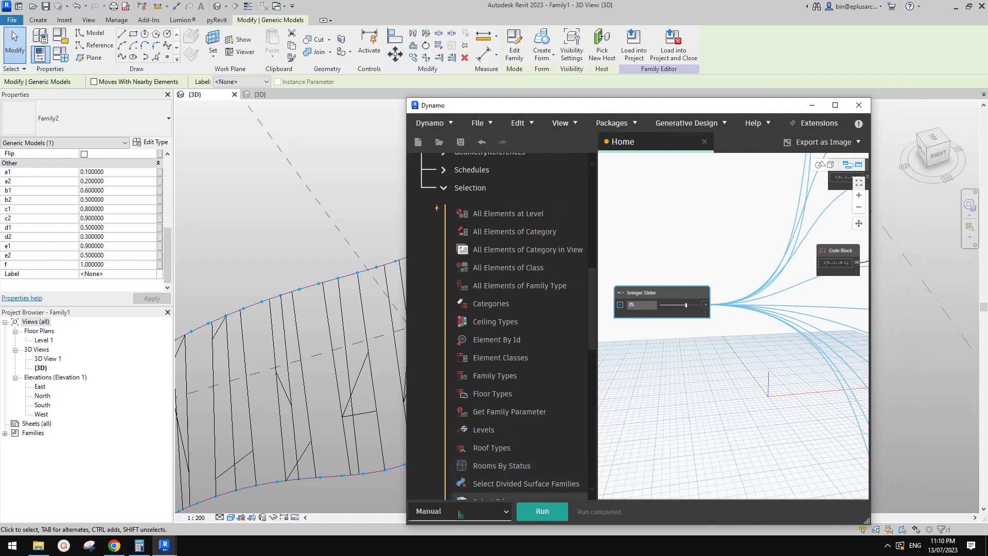
pyautogui.moveTo(510, 468)
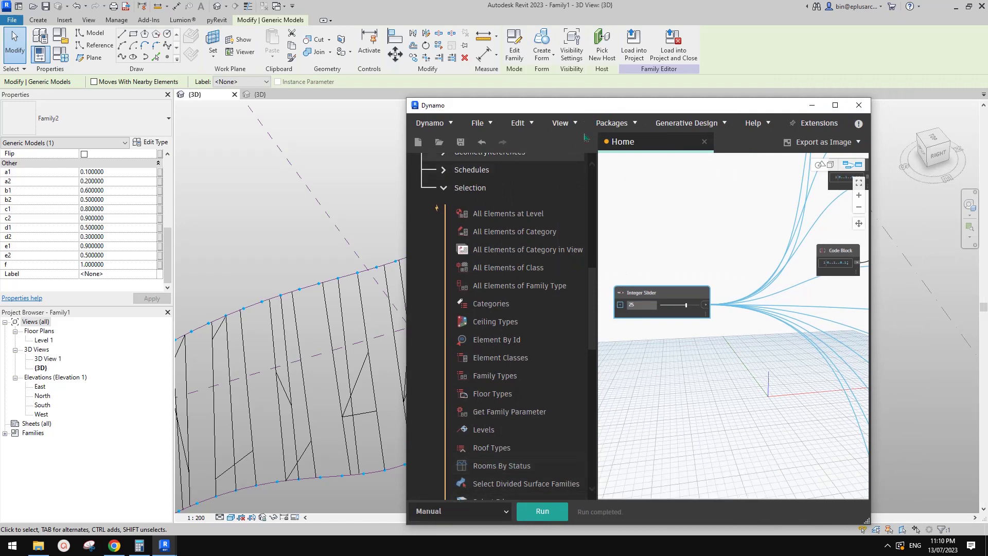
pyautogui.hotkey('alt', 'Tab')
pyautogui.scroll(2, 642, 245)
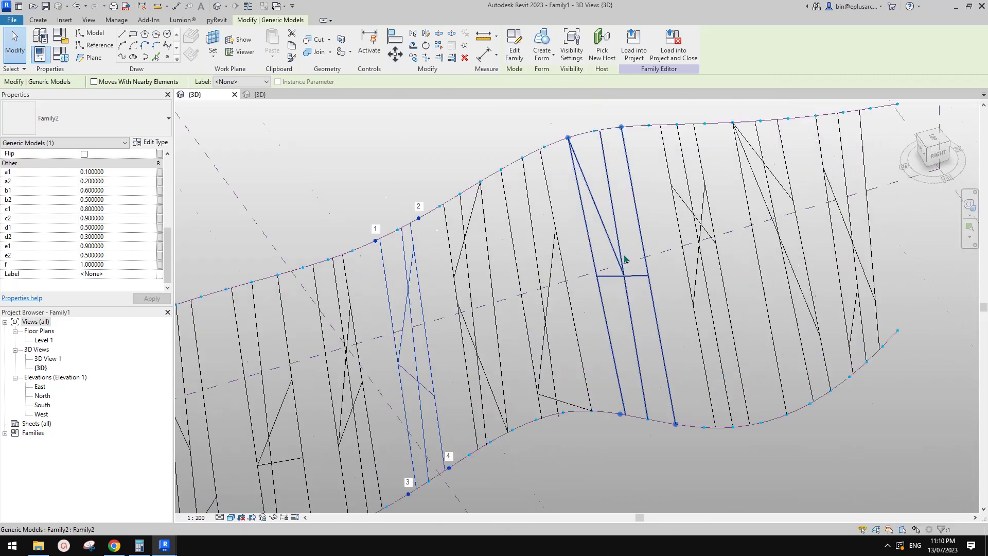
pyautogui.click(634, 279)
pyautogui.scroll(-1, 633, 279)
pyautogui.moveTo(633, 279); pyautogui.dragTo(796, 203, button='middle')
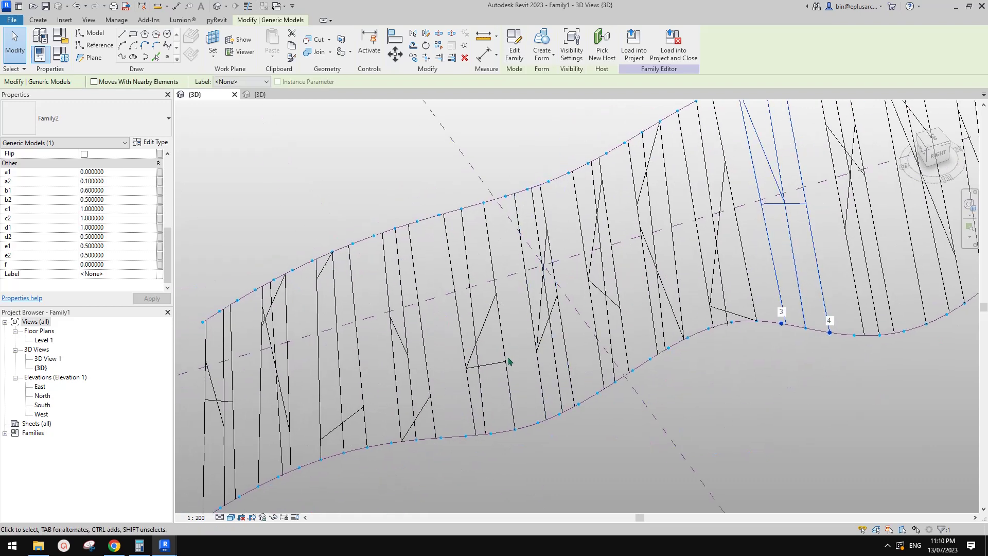
# Step: Select the panel with crossing diagonals beside the vertical reference line, check its a1 to f parameters and clear the selection
pyautogui.moveTo(625, 307); pyautogui.dragTo(780, 264, button='middle')
pyautogui.scroll(2, 687, 242)
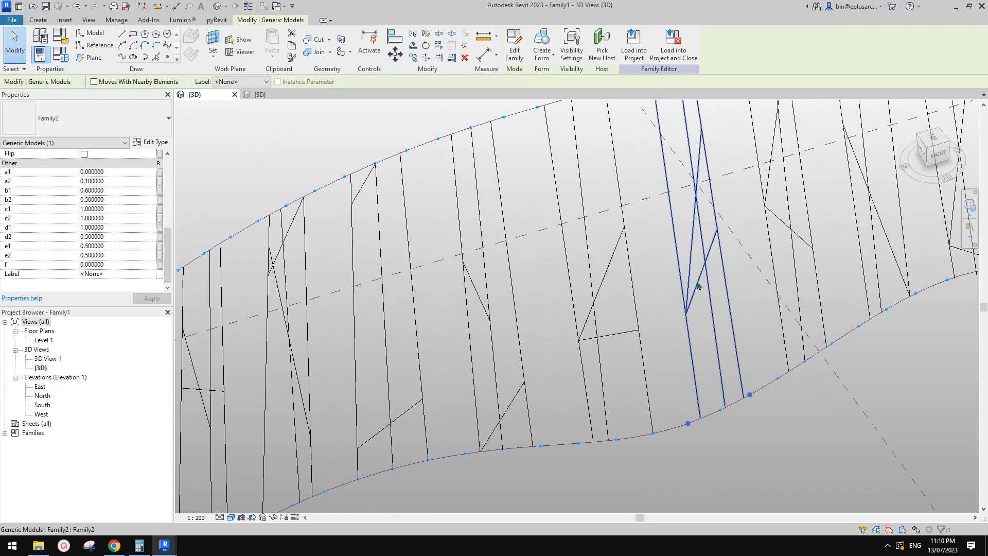
pyautogui.click(633, 282)
pyautogui.scroll(2, 639, 319)
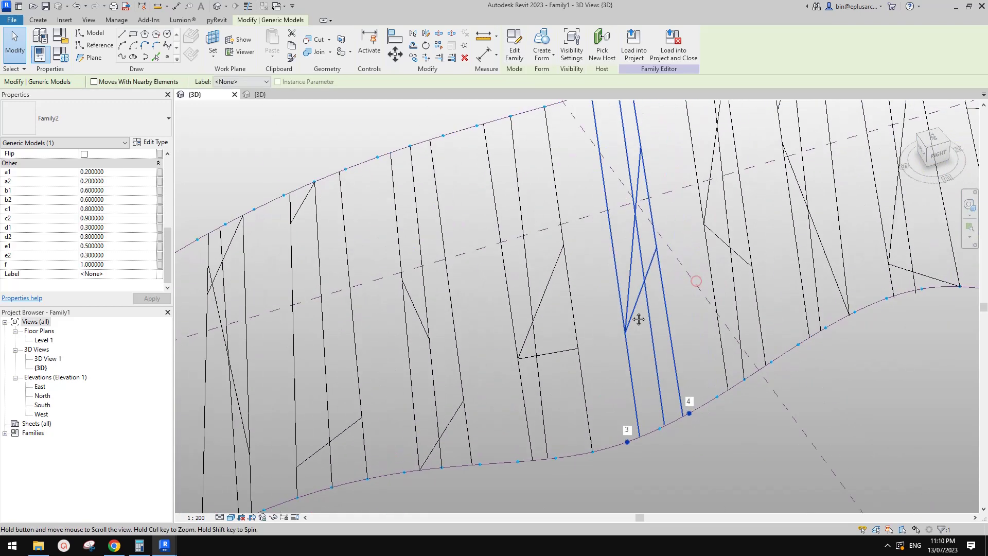
pyautogui.click(121, 238)
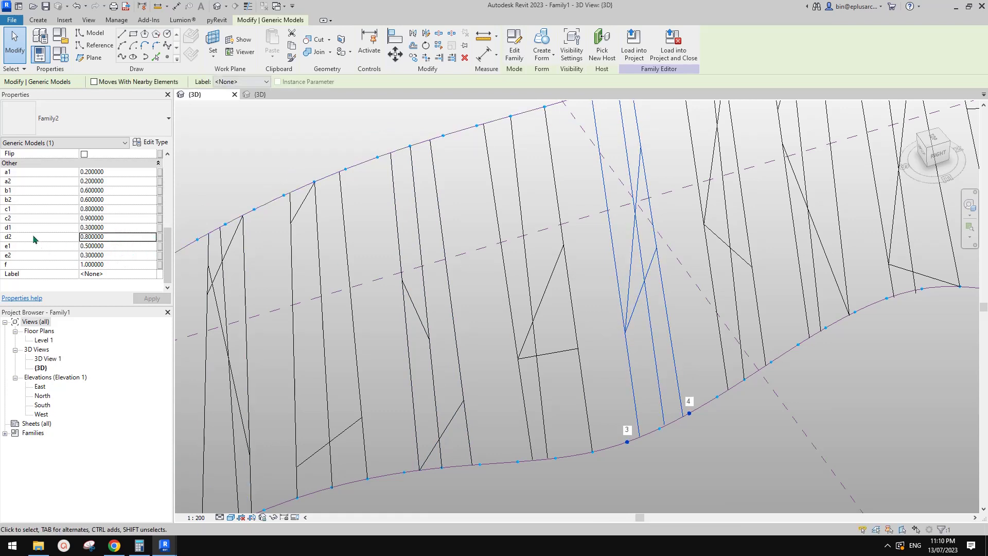
pyautogui.press('Escape')
# Step: Switch to the Family2 3D view and examine the complete line layout of the panel family
pyautogui.moveTo(723, 257); pyautogui.dragTo(710, 341, button='middle')
pyautogui.scroll(-2, 725, 274)
pyautogui.click(267, 95)
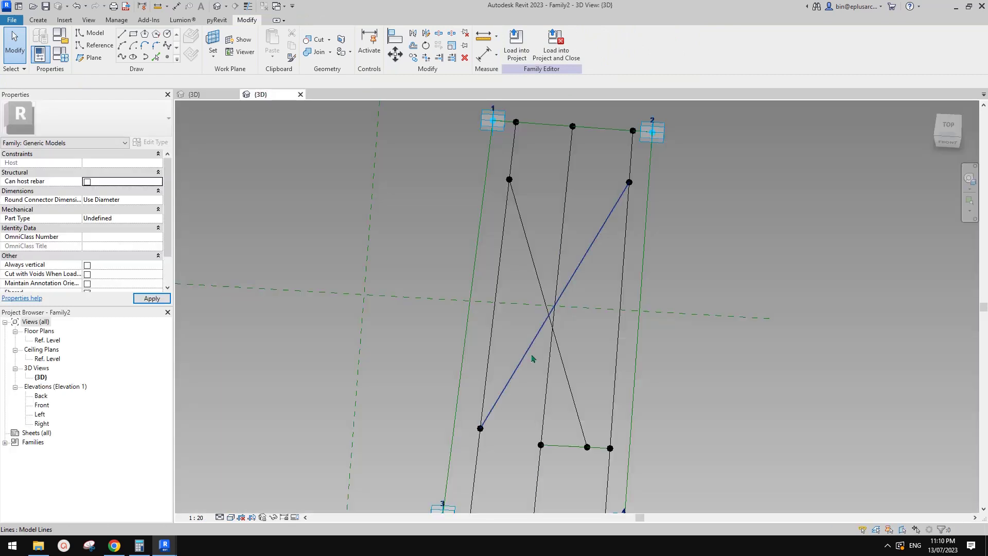
pyautogui.moveTo(540, 357); pyautogui.dragTo(568, 290, button='middle')
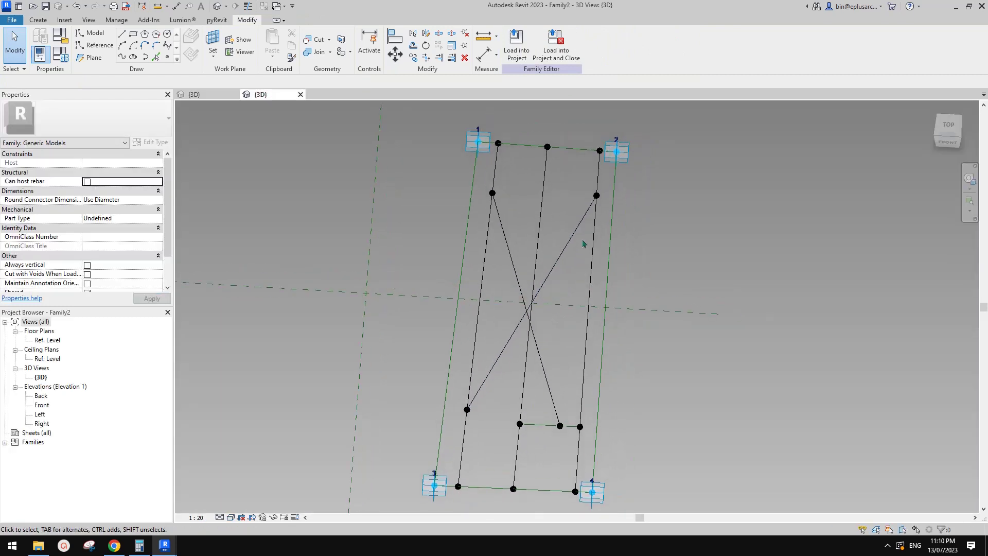
pyautogui.scroll(-1, 562, 273)
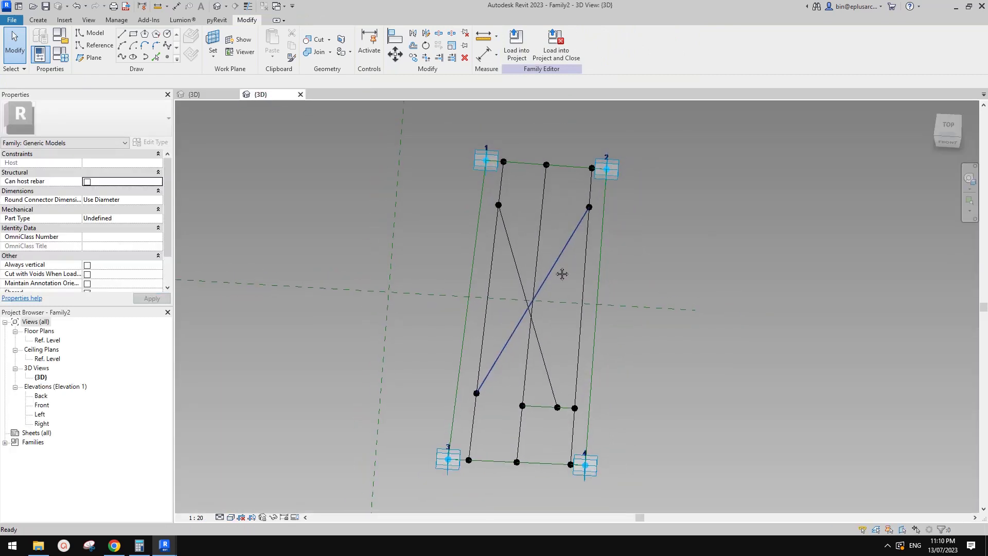
# Step: Compare with the reference facade photo in the Google Docs ideas document, and return to the panel family in Revit
pyautogui.click(119, 544)
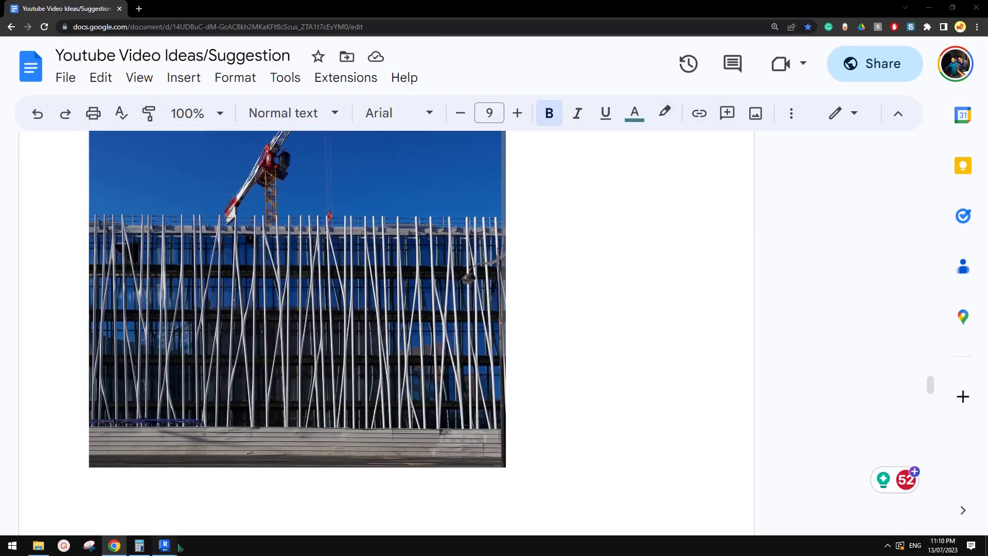
pyautogui.scroll(-15, 564, 328)
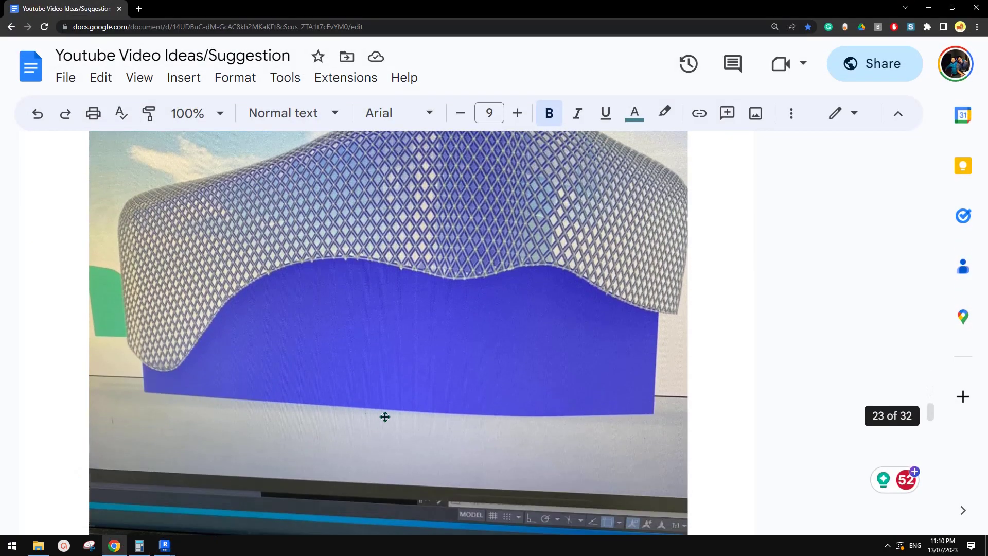
pyautogui.scroll(8, 385, 417)
pyautogui.scroll(15, 383, 412)
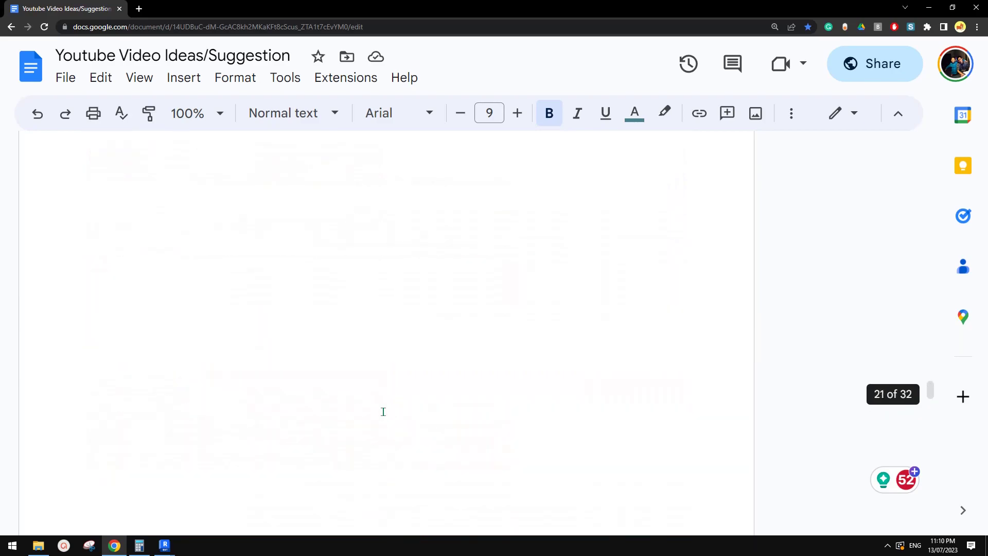
pyautogui.scroll(-4, 193, 523)
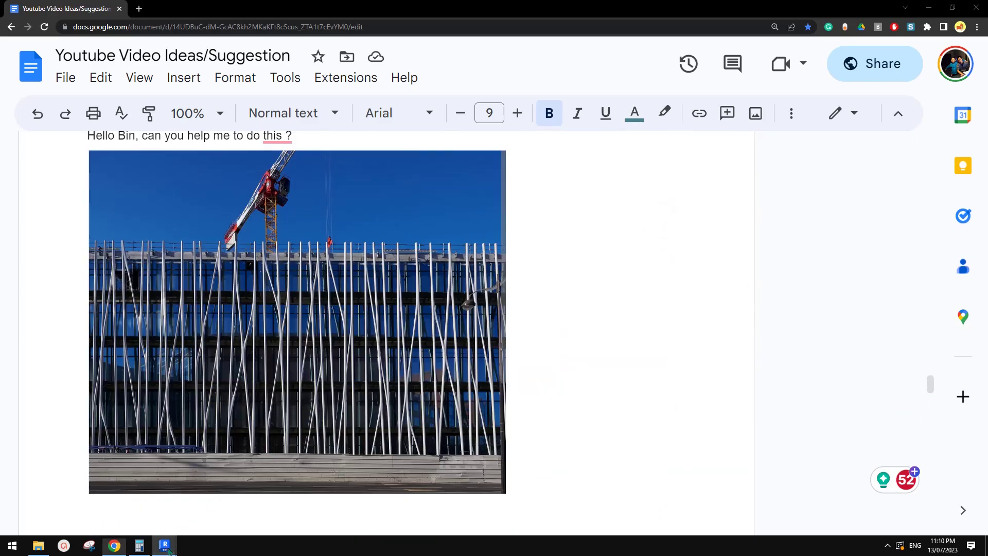
pyautogui.moveTo(165, 546)
pyautogui.click(230, 505)
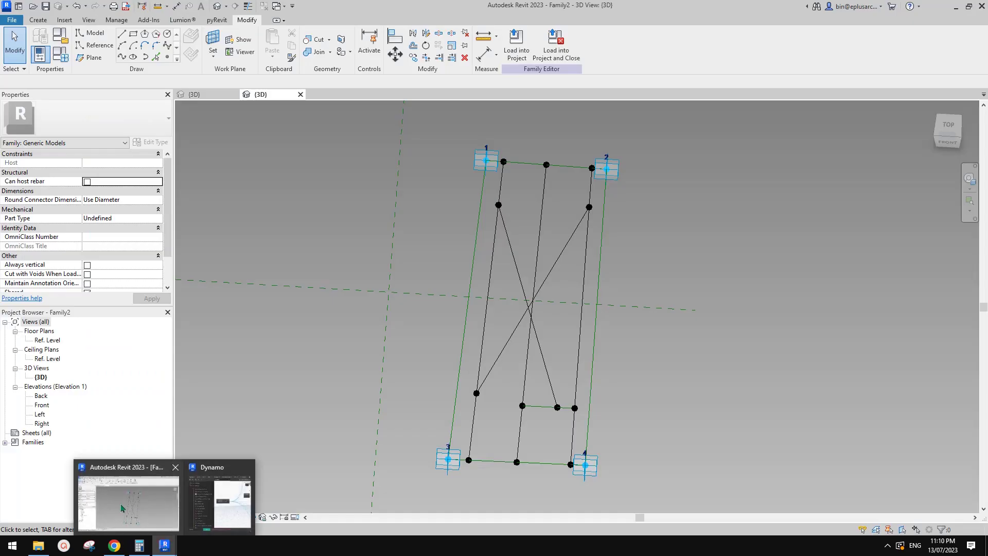
# Step: Create a new family from the Metric Generic Model Adaptive.rft template
pyautogui.keyDown('shift'); pyautogui.moveTo(576, 306); pyautogui.dragTo(615, 210, button='middle'); pyautogui.keyUp('shift')
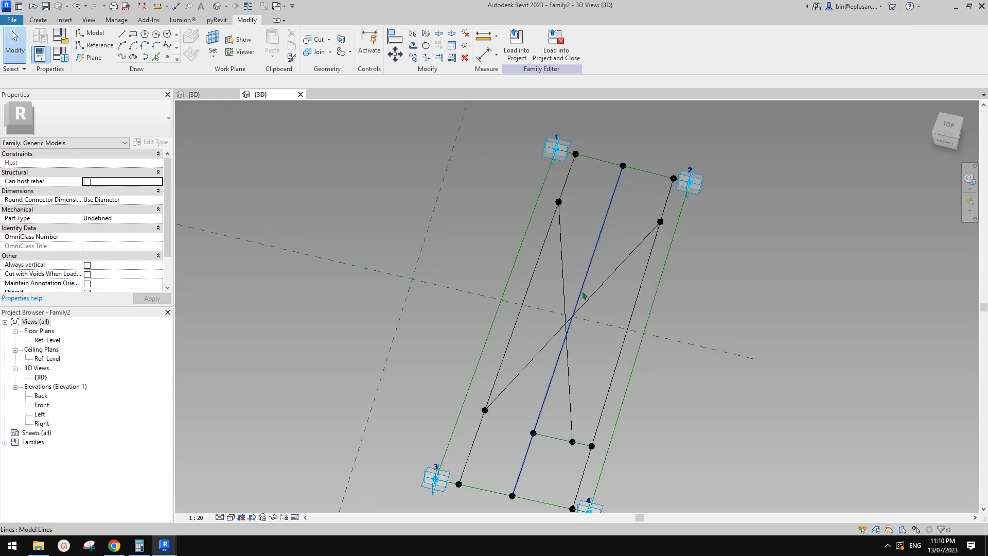
pyautogui.moveTo(561, 343); pyautogui.dragTo(570, 324, button='middle')
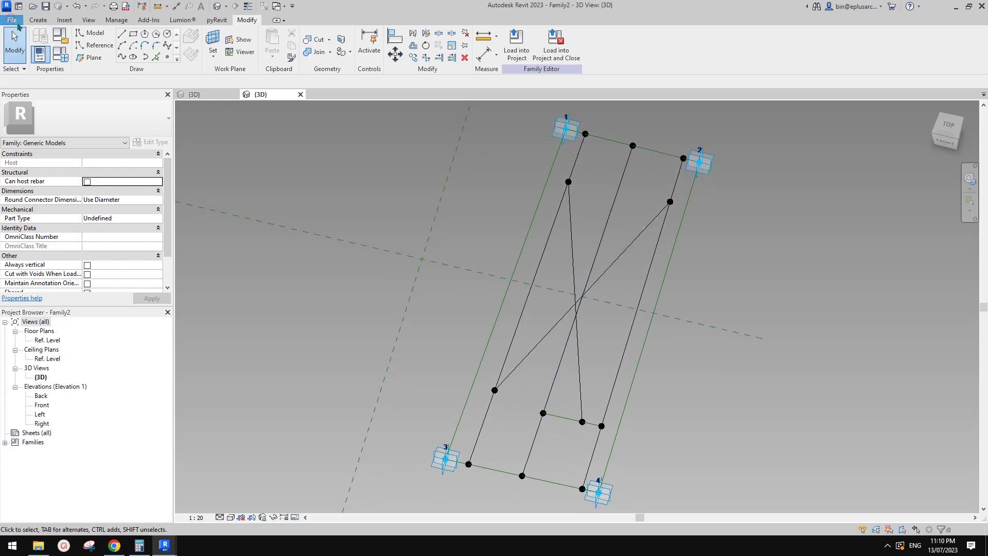
pyautogui.click(12, 19)
pyautogui.click(65, 59)
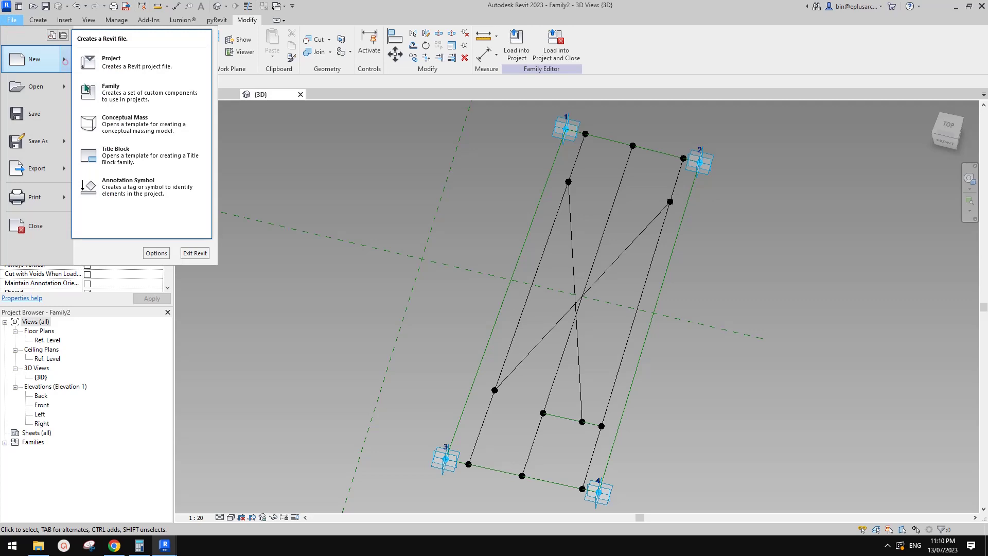
pyautogui.click(130, 91)
pyautogui.click(490, 213)
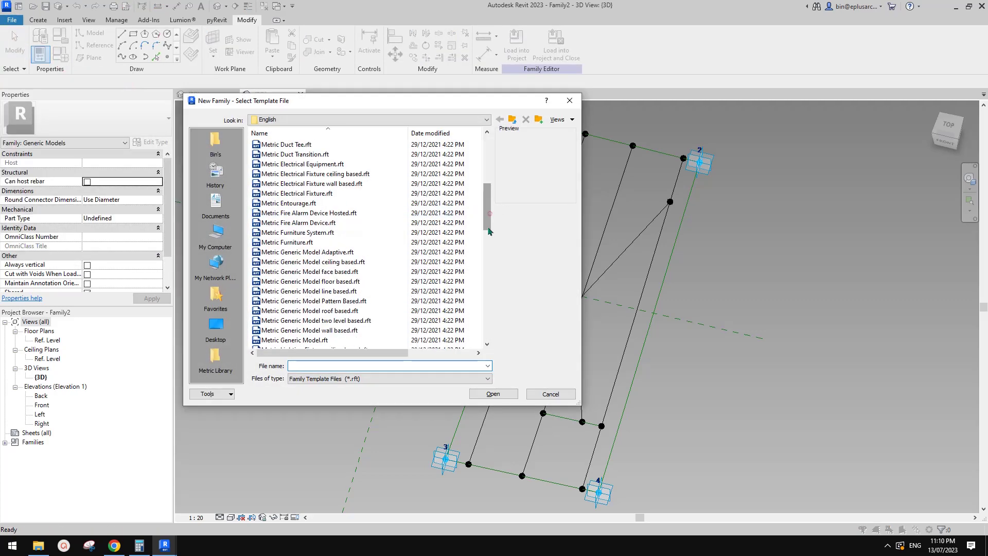
pyautogui.doubleClick(353, 252)
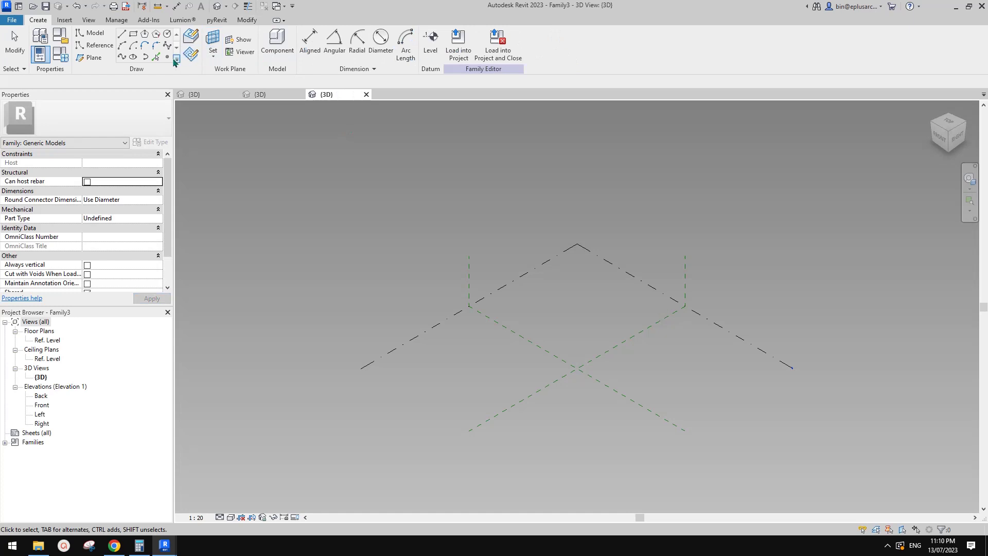
# Step: Place two reference points on the reference level and make both of them adaptive
pyautogui.click(167, 57)
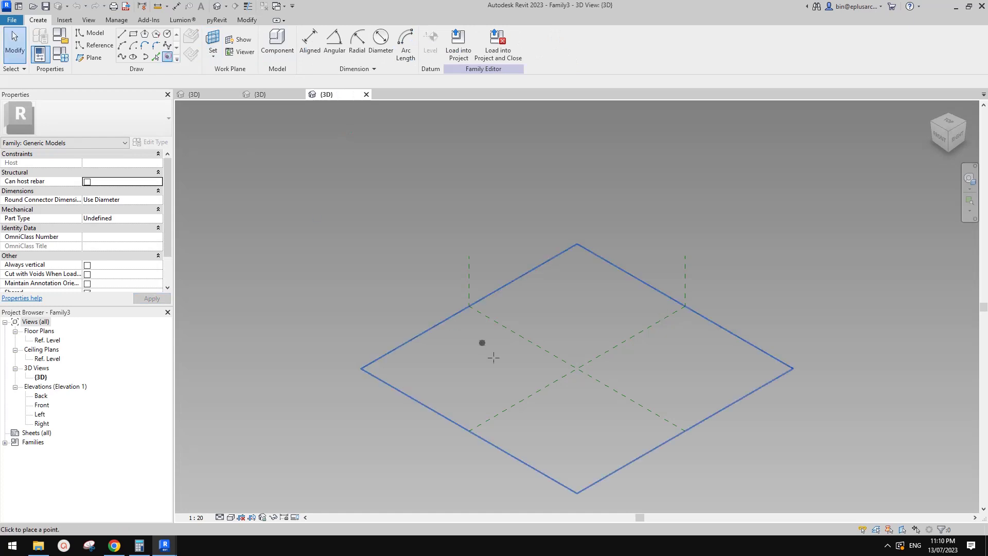
pyautogui.click(561, 330)
pyautogui.press('Escape')
pyautogui.moveTo(404, 268); pyautogui.dragTo(643, 390)
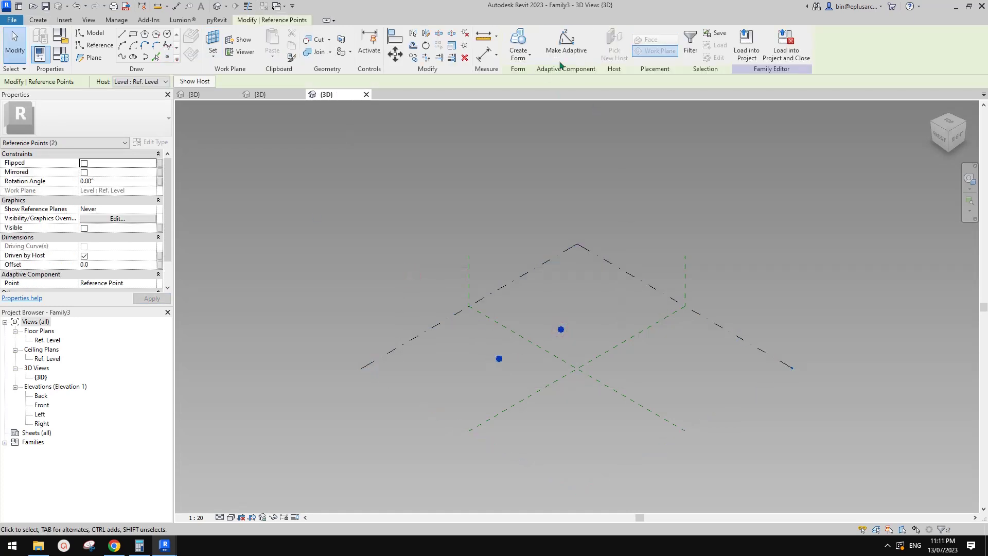
pyautogui.click(566, 43)
# Step: Join the two adaptive points with a reference line and place a reference point on that line
pyautogui.scroll(3, 540, 344)
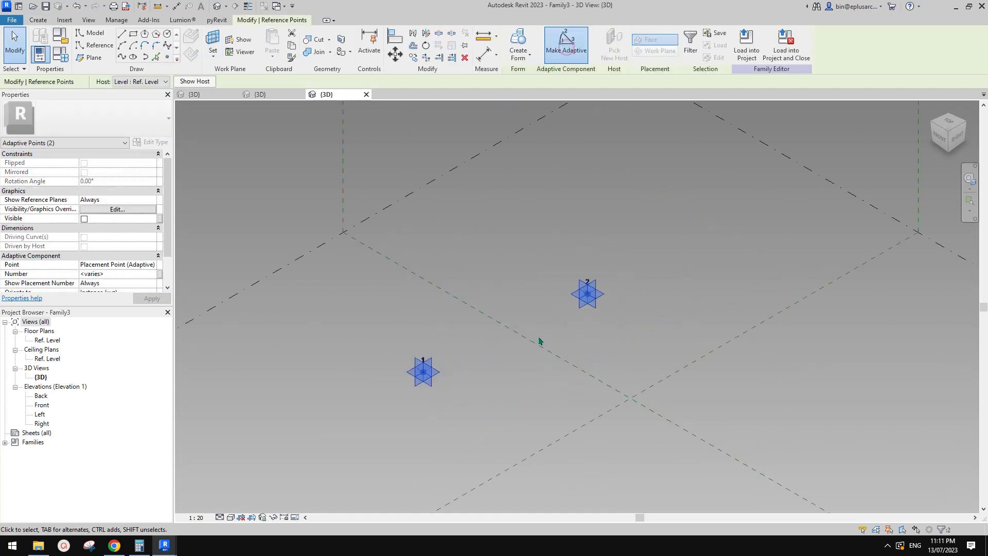
pyautogui.click(122, 57)
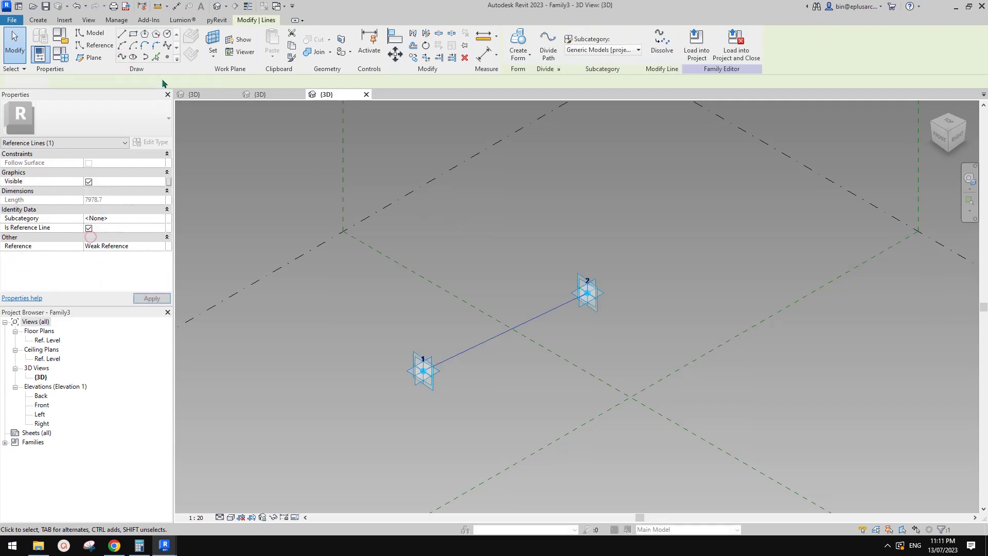
pyautogui.click(167, 57)
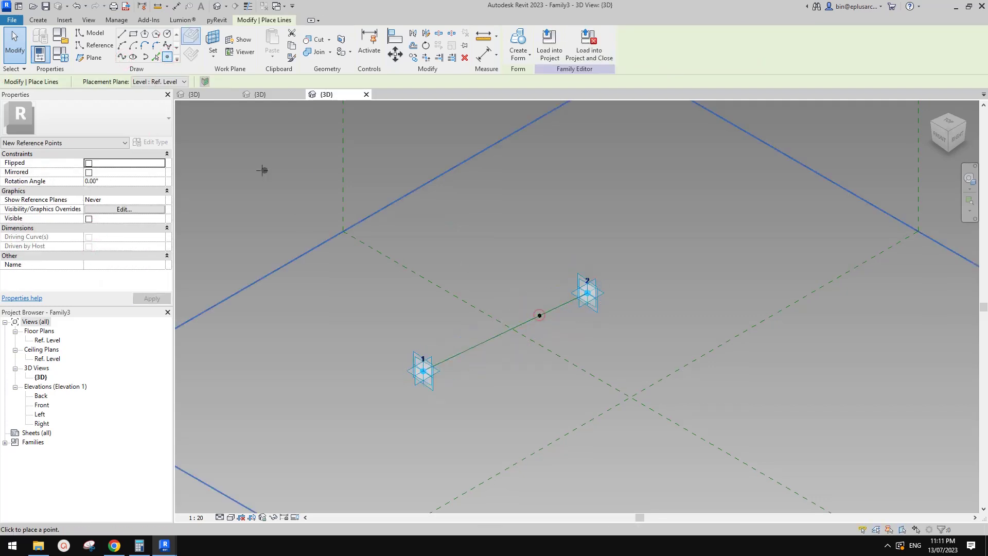
# Step: Start a reference circle and set its work plane to the point hosted on the reference line
pyautogui.click(95, 46)
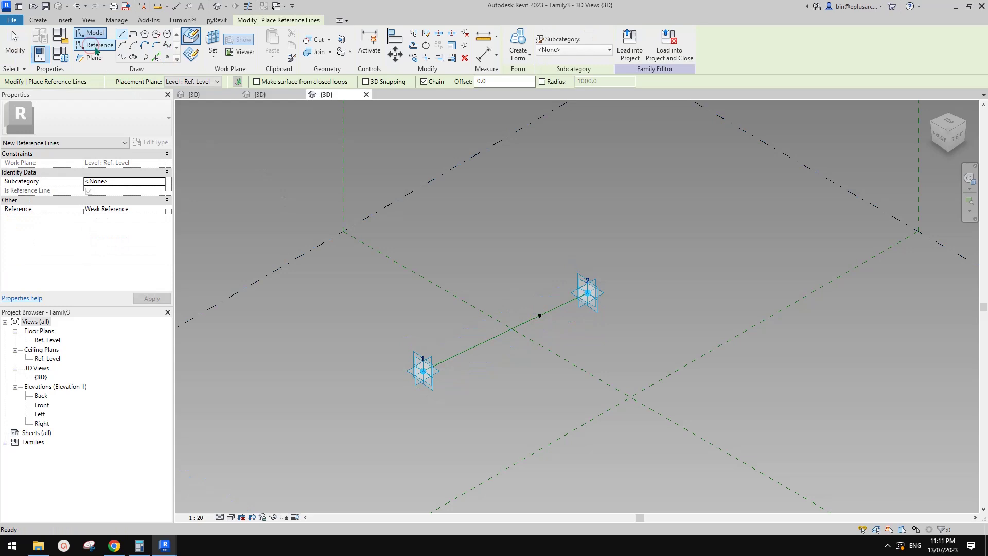
pyautogui.click(168, 35)
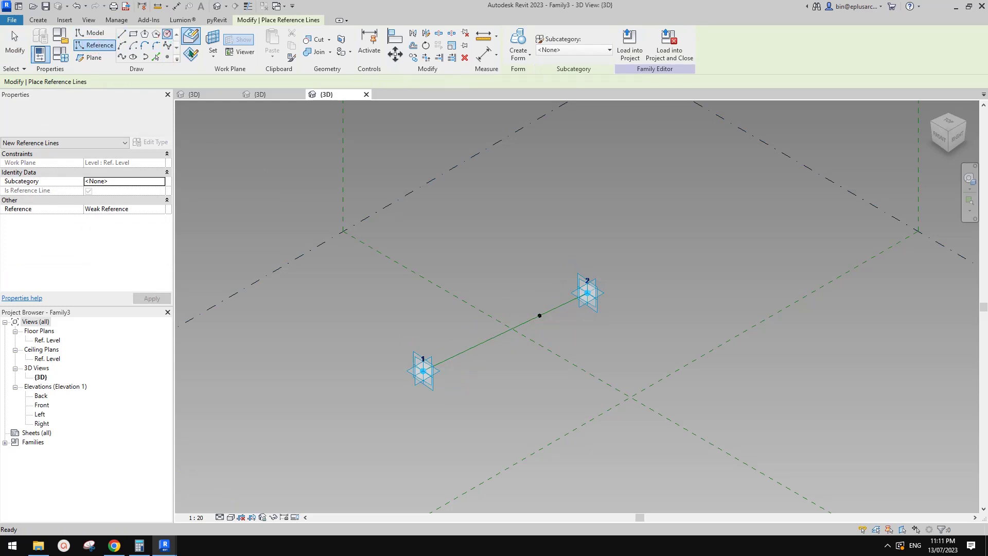
pyautogui.click(191, 55)
pyautogui.click(216, 42)
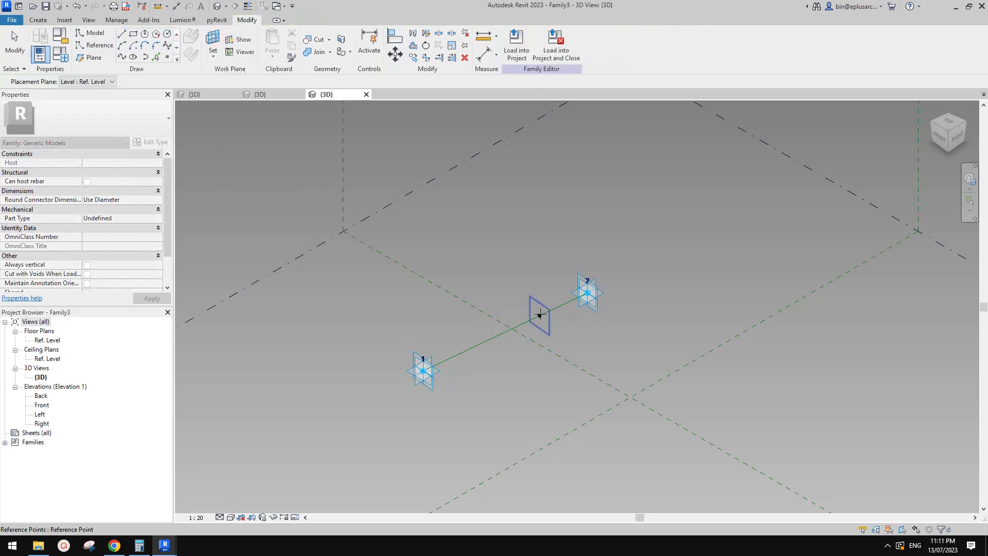
pyautogui.click(539, 315)
# Step: Draw a small reference circle centred on the hosted point, perpendicular to the line between the adaptive points
pyautogui.keyDown('shift'); pyautogui.moveTo(498, 320); pyautogui.dragTo(536, 305, button='middle'); pyautogui.keyUp('shift')
pyautogui.scroll(3, 503, 341)
pyautogui.click(477, 326)
pyautogui.click(481, 330)
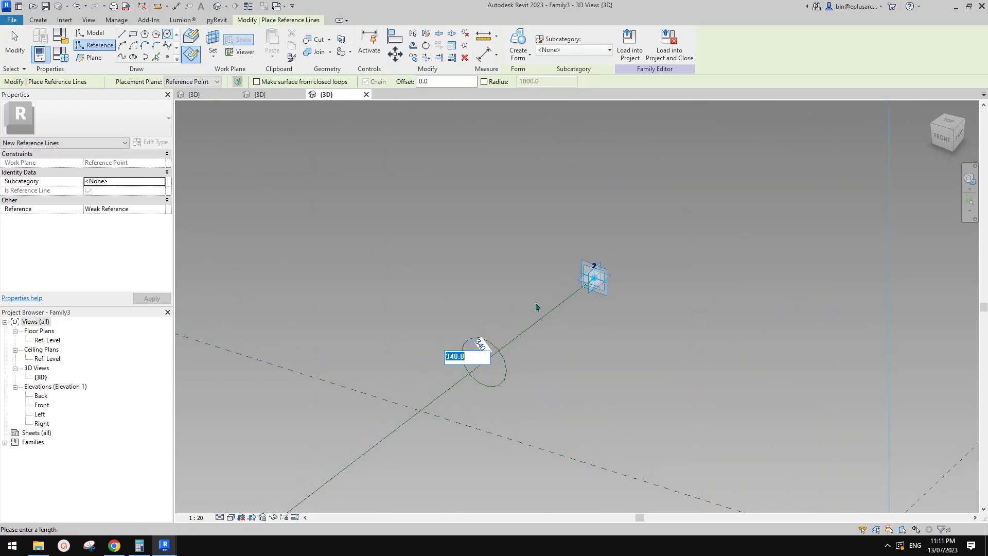
pyautogui.press('Return')
pyautogui.press('Escape')
pyautogui.press('Escape')
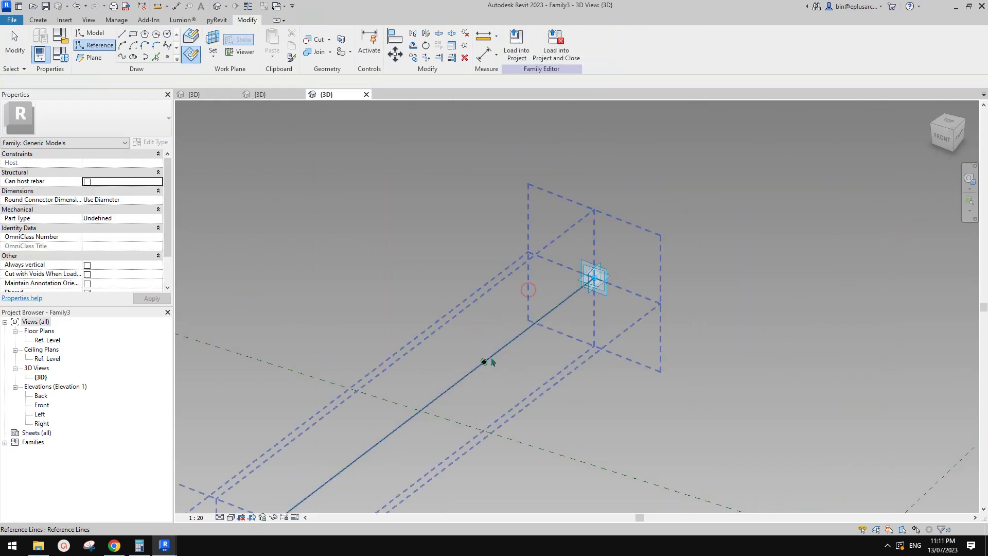
# Step: Add a diameter dimension to the reference circle hosted on the line between the adaptive points
pyautogui.scroll(3, 490, 359)
pyautogui.click(486, 371)
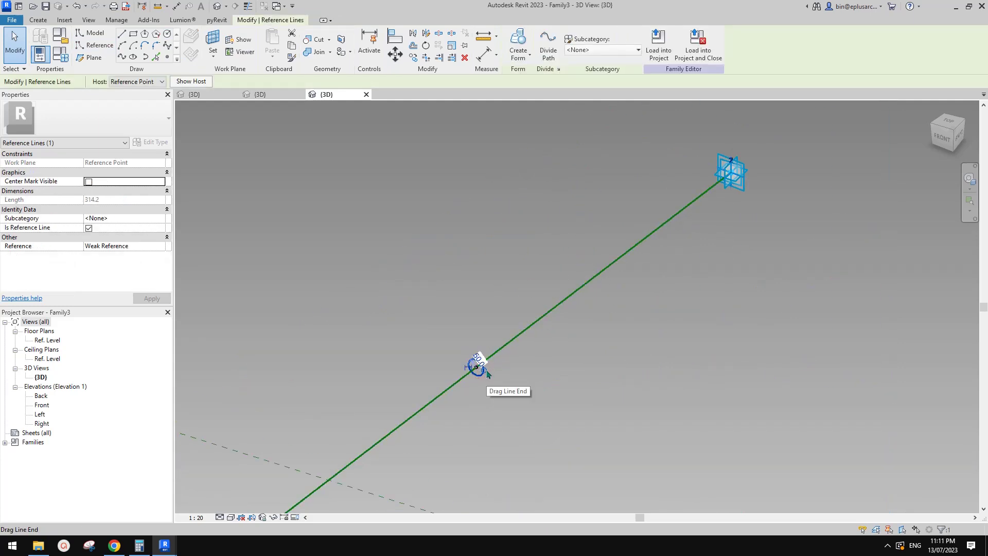
pyautogui.scroll(5, 487, 371)
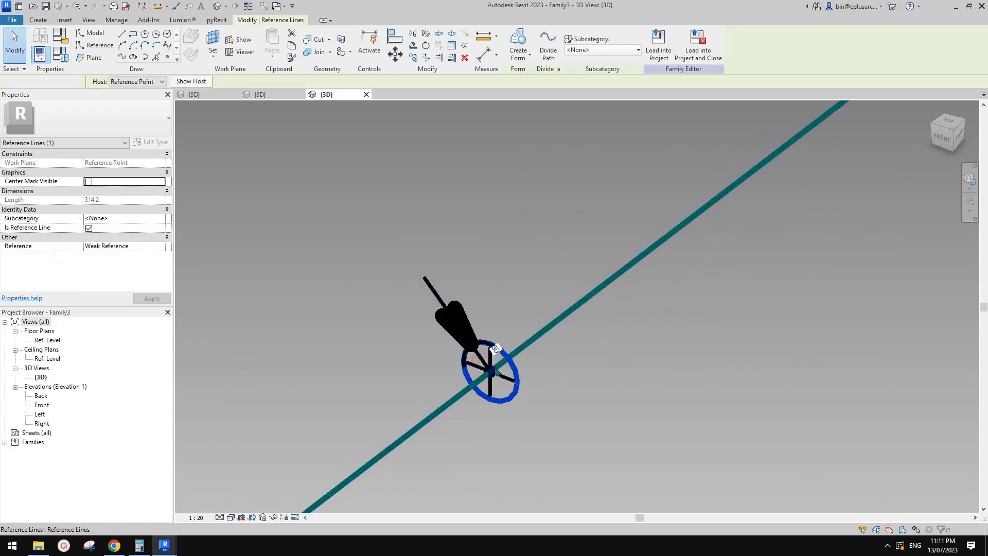
pyautogui.press('Escape')
pyautogui.click(517, 337)
pyautogui.press('d')
pyautogui.press('e')
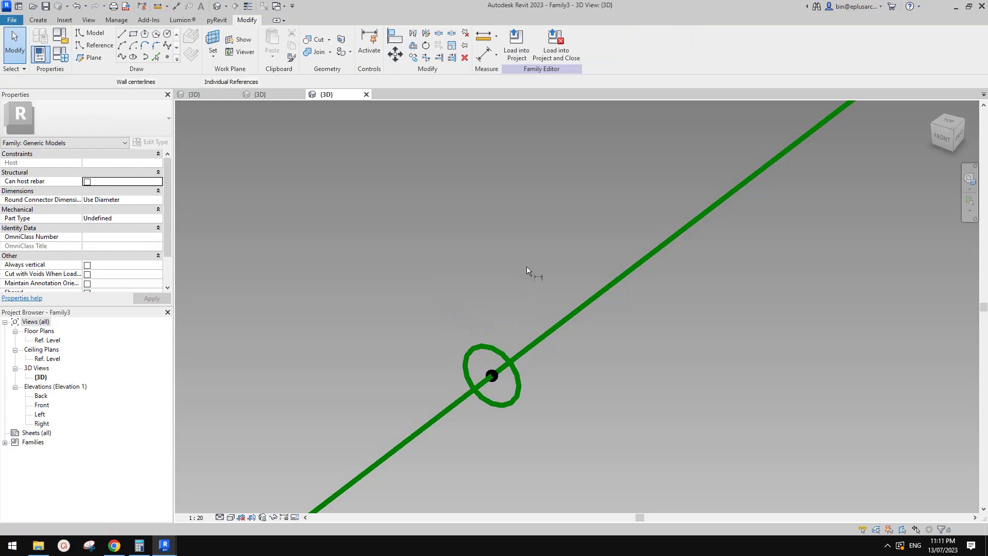
pyautogui.click(586, 45)
pyautogui.click(495, 348)
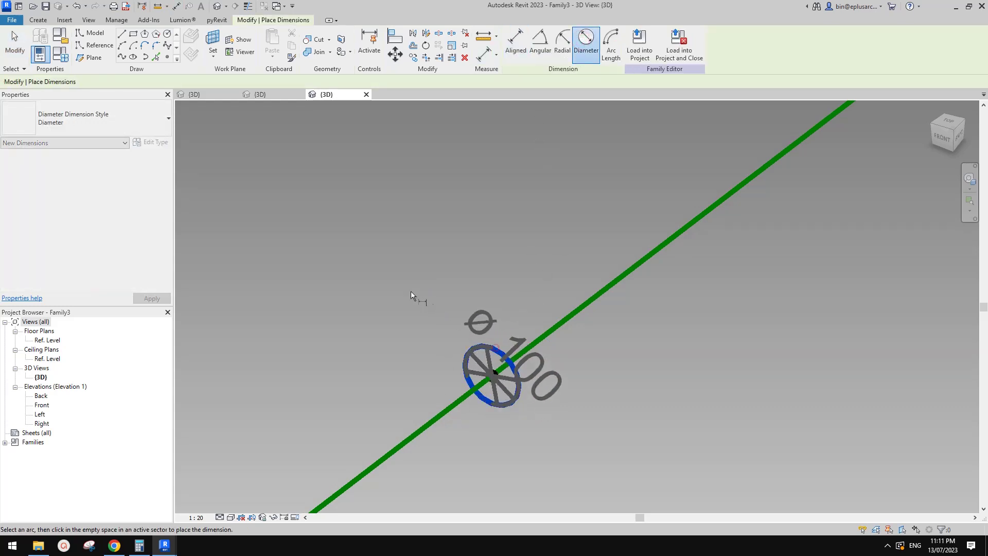
pyautogui.click(411, 291)
pyautogui.press('Escape')
# Step: Label the circle's diameter dimension with a new instance family parameter named D
pyautogui.click(489, 313)
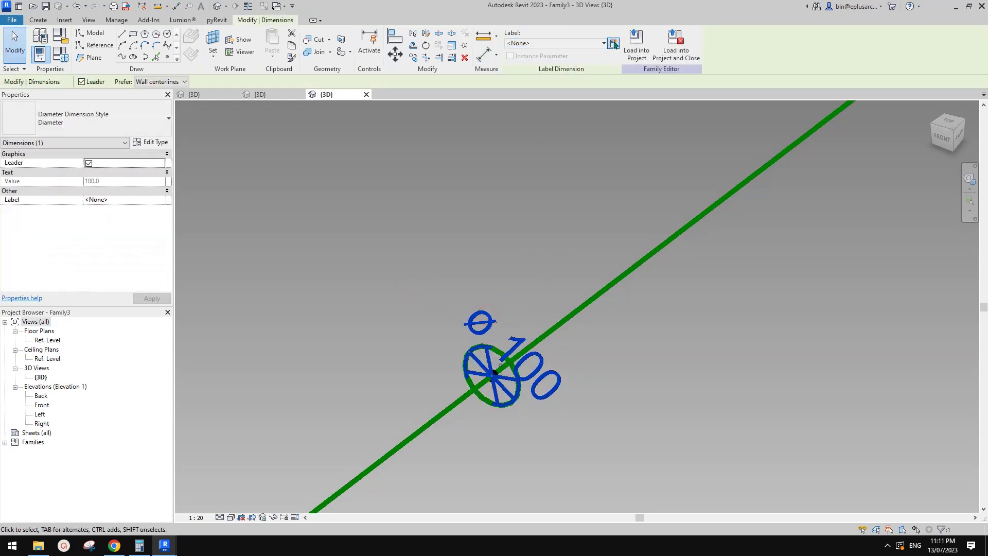
pyautogui.click(614, 44)
pyautogui.write('d')
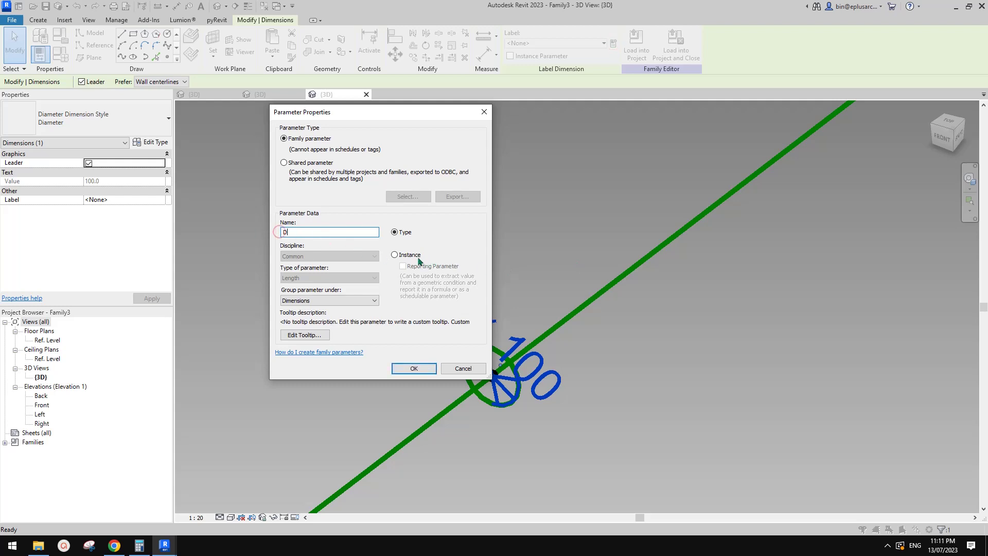
pyautogui.click(395, 255)
pyautogui.click(415, 369)
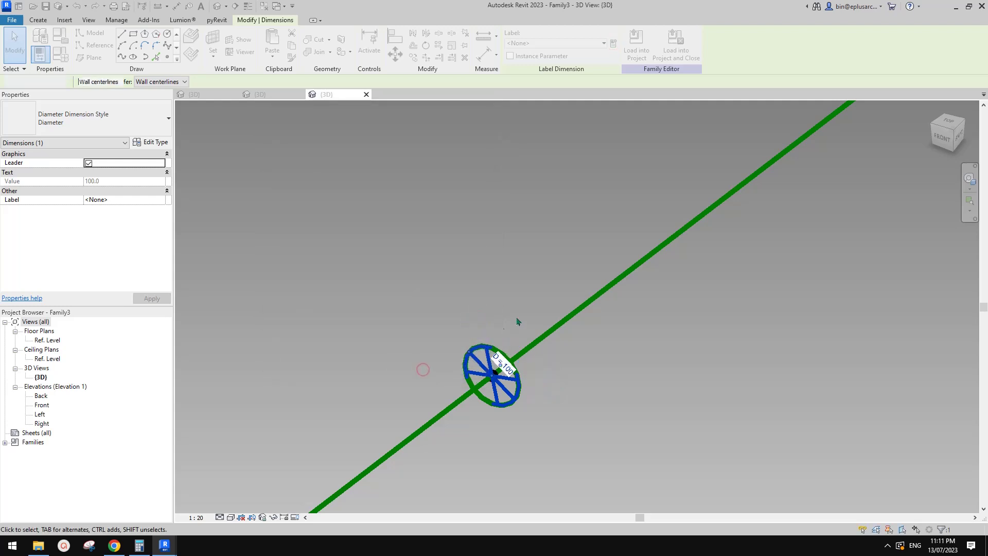
# Step: Copy the labelled circle with its point, and rehost the copied point on the reference line between the original circle and adaptive point 2
pyautogui.scroll(-2, 530, 354)
pyautogui.click(677, 379)
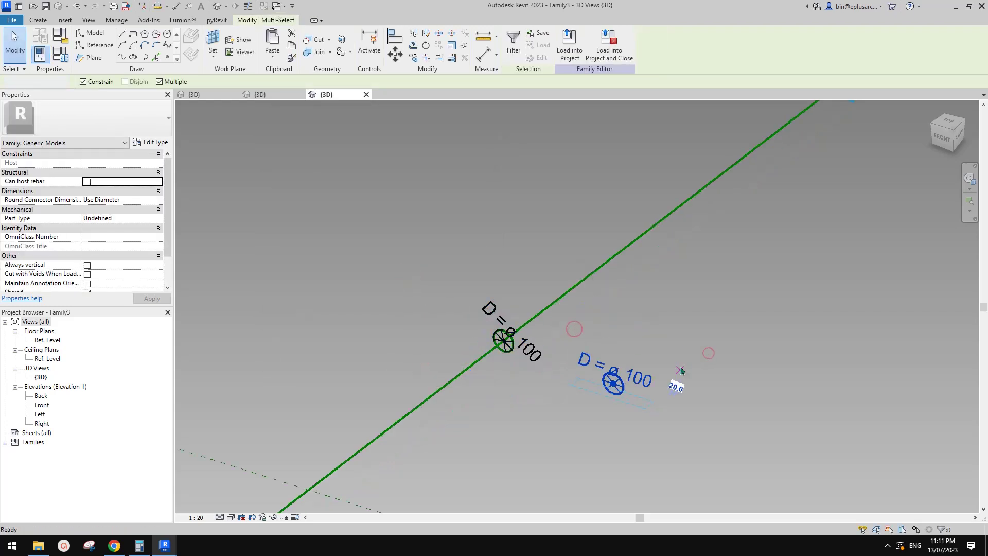
pyautogui.scroll(2, 610, 377)
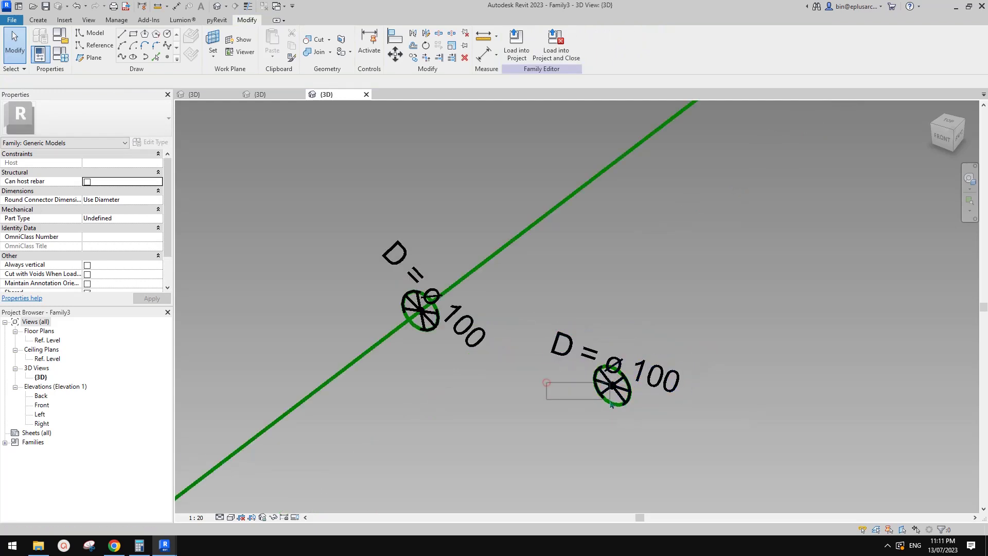
pyautogui.moveTo(616, 402); pyautogui.dragTo(616, 403)
pyautogui.scroll(-3, 615, 395)
pyautogui.click(611, 53)
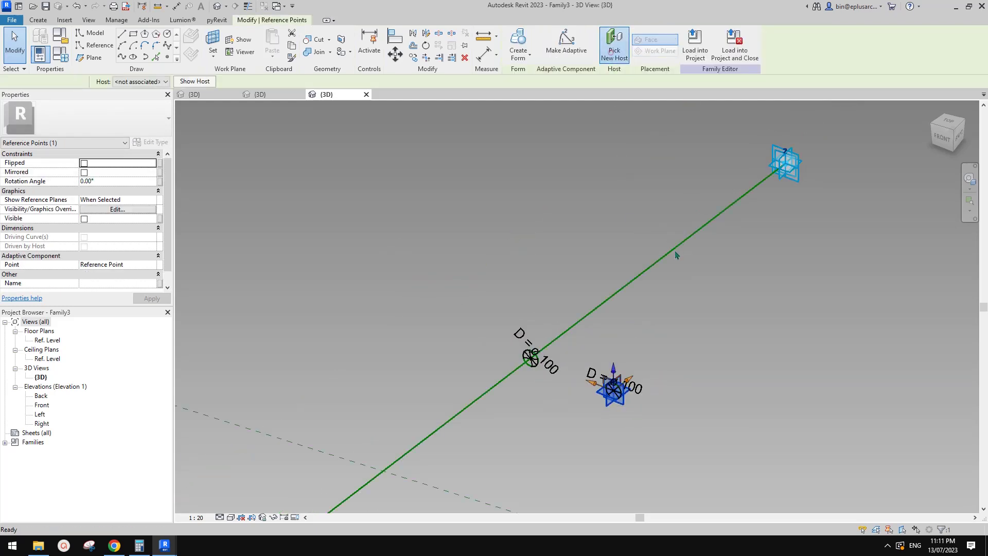
pyautogui.click(671, 251)
pyautogui.moveTo(622, 199); pyautogui.dragTo(709, 283)
pyautogui.keyDown('ctrl'); pyautogui.moveTo(489, 298); pyautogui.dragTo(638, 419); pyautogui.keyUp('ctrl')
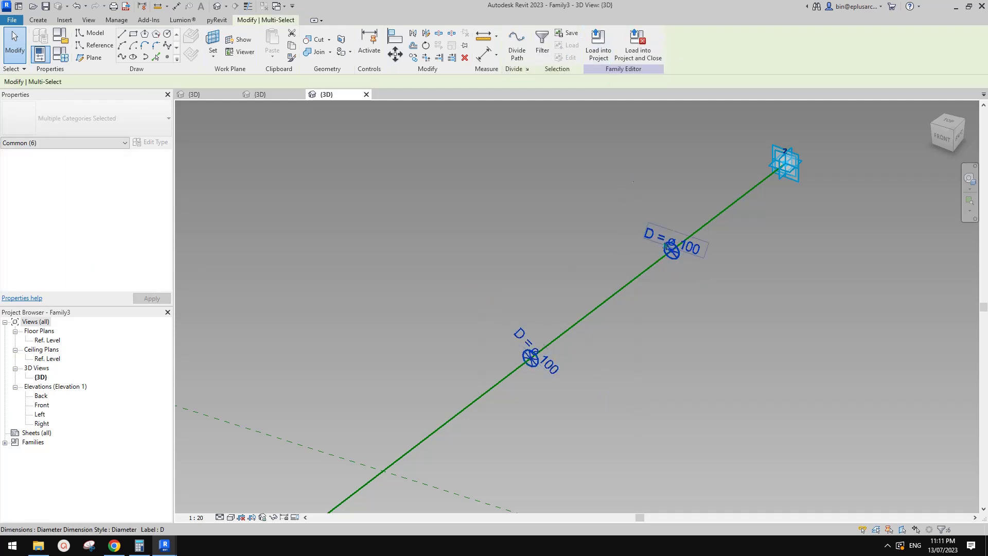
pyautogui.press('Escape')
pyautogui.moveTo(375, 176); pyautogui.dragTo(719, 391)
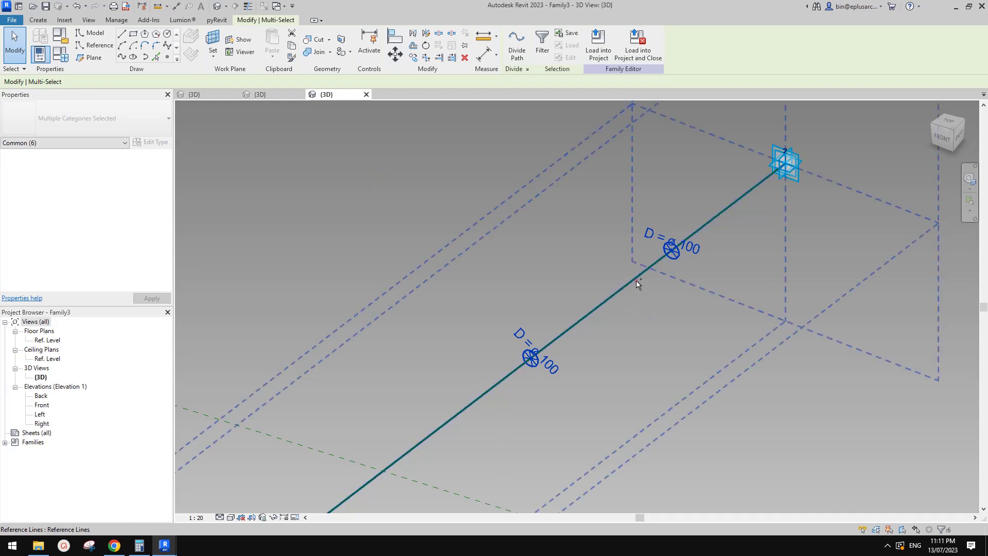
pyautogui.keyDown('ctrl'); pyautogui.click(636, 280); pyautogui.keyUp('ctrl')
pyautogui.scroll(-2, 636, 281)
pyautogui.moveTo(474, 194); pyautogui.dragTo(652, 322)
# Step: Create a solid form from the two circles and the path line, filtering the selection to reference lines only
pyautogui.moveTo(695, 348); pyautogui.dragTo(587, 275)
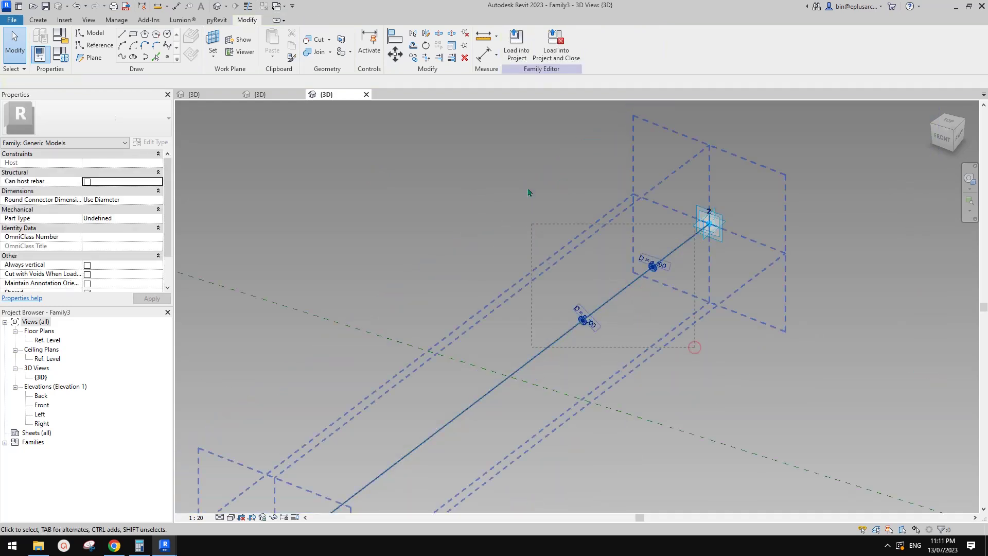
pyautogui.moveTo(529, 192); pyautogui.dragTo(527, 192)
pyautogui.click(543, 41)
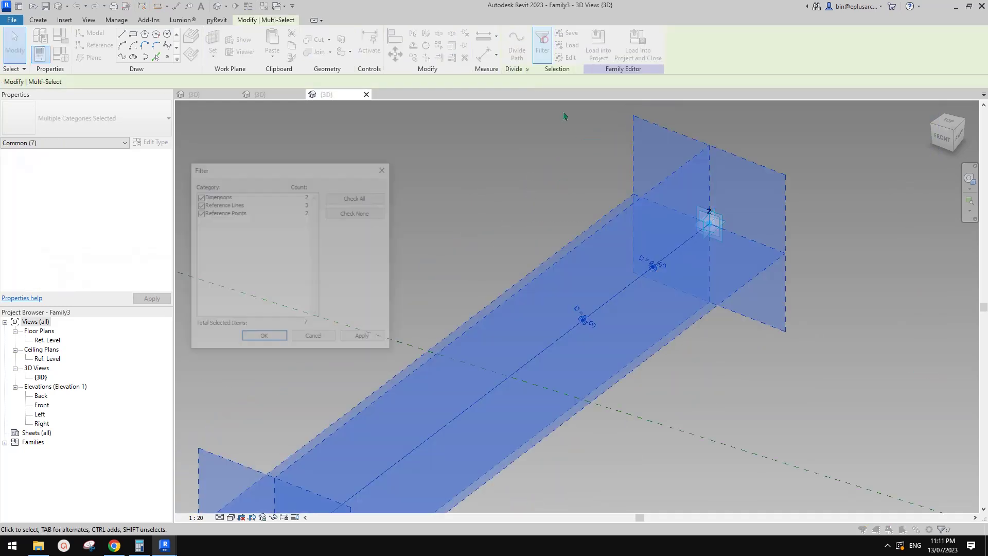
pyautogui.click(199, 196)
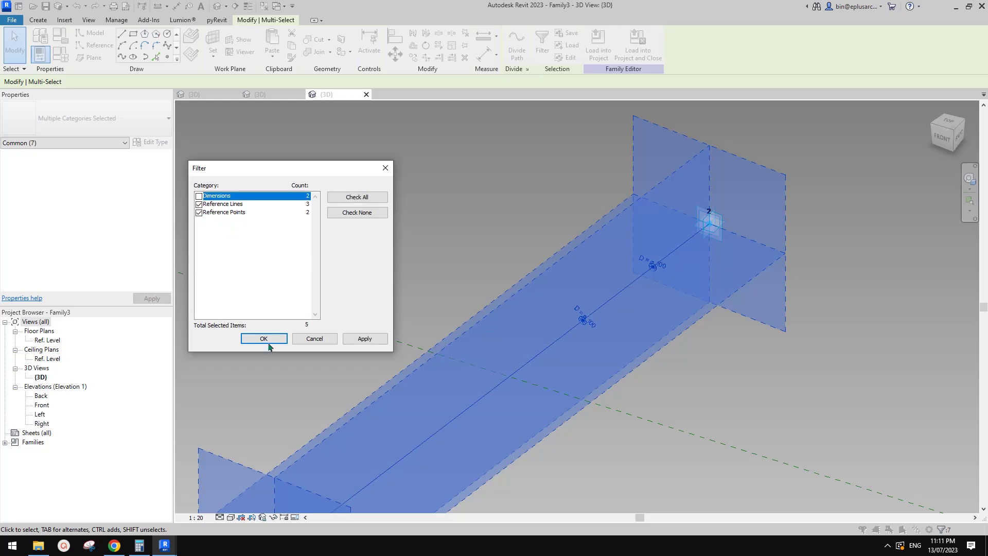
pyautogui.click(199, 213)
pyautogui.click(277, 339)
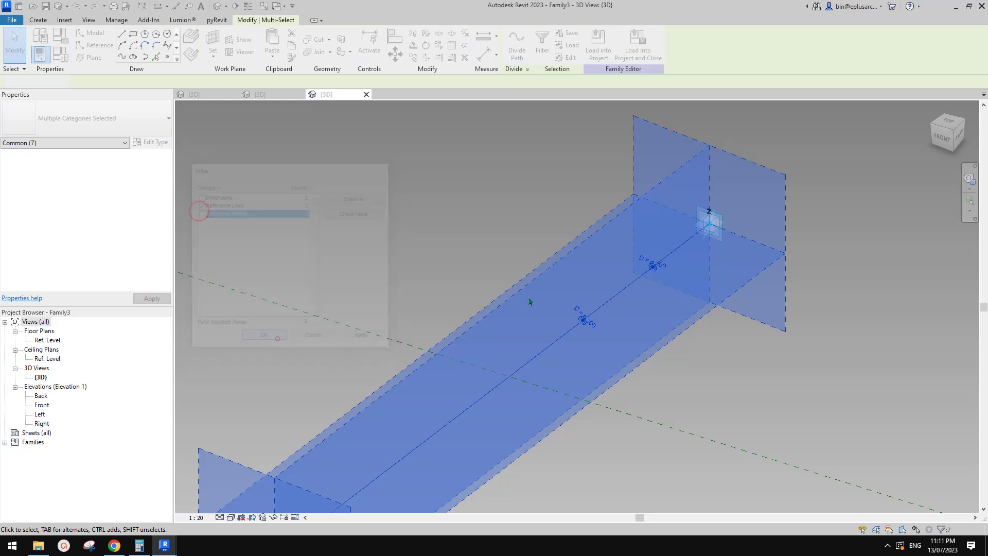
pyautogui.scroll(-1, 705, 256)
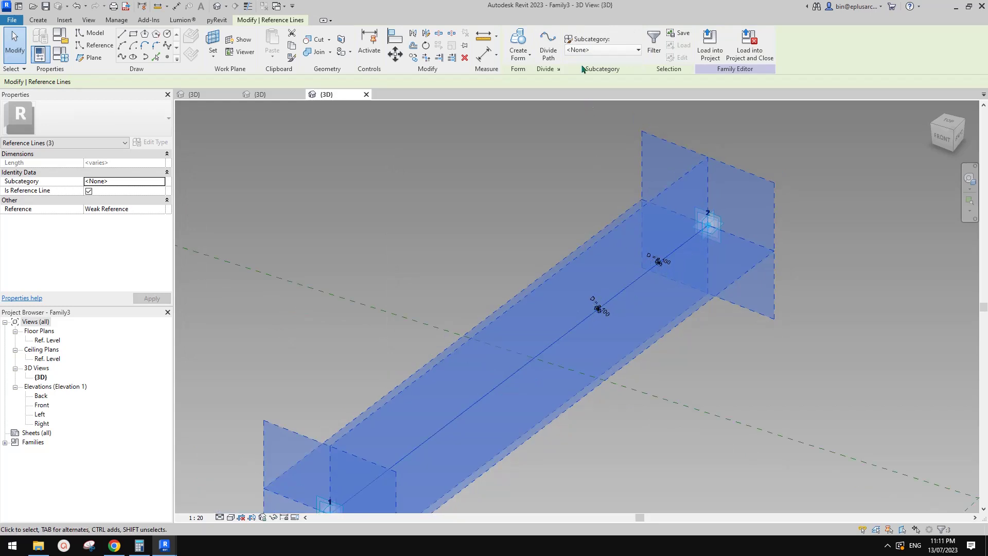
pyautogui.click(519, 40)
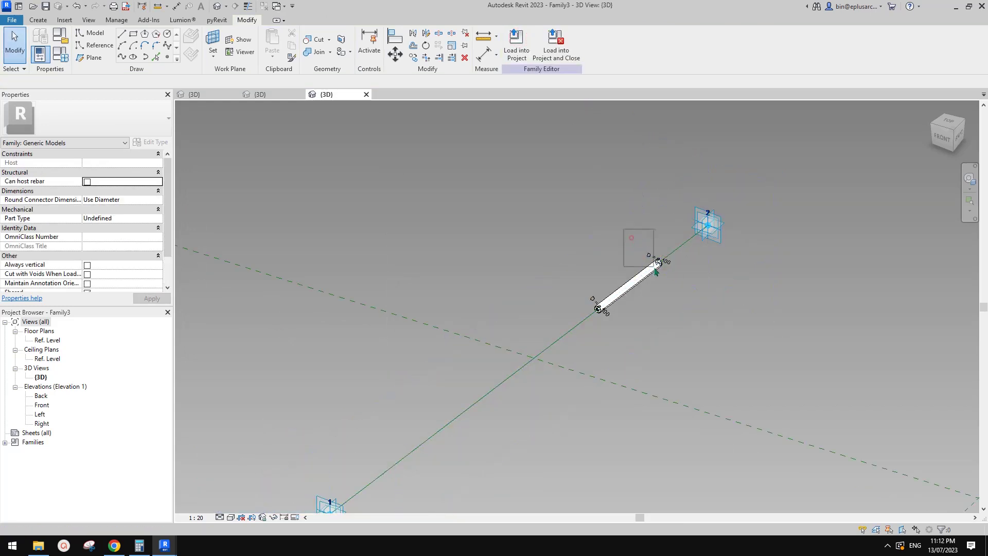
# Step: Move the two circles' hosted points to opposite ends of the reference line so the tube spans both adaptive points
pyautogui.moveTo(660, 273); pyautogui.dragTo(711, 212)
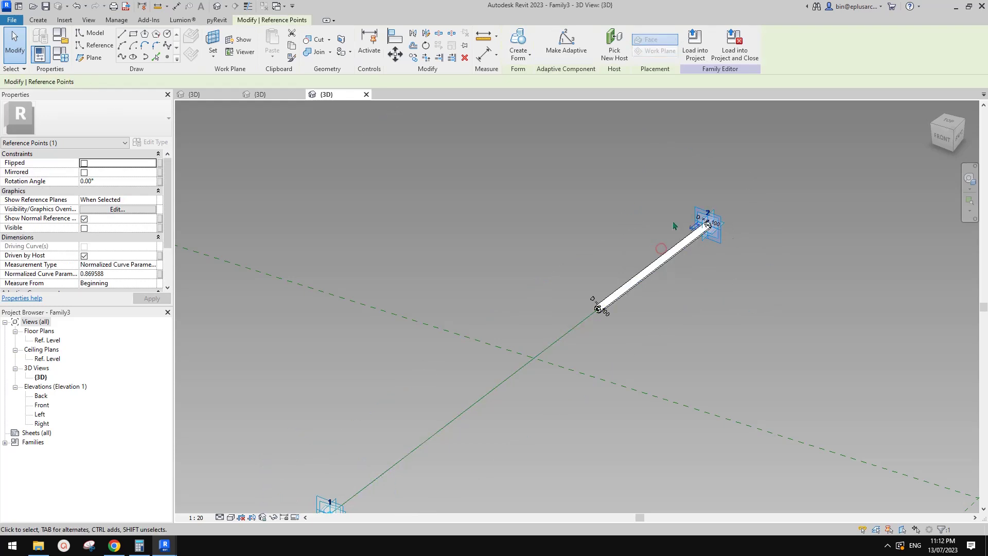
pyautogui.moveTo(546, 244); pyautogui.dragTo(586, 310)
pyautogui.click(597, 325)
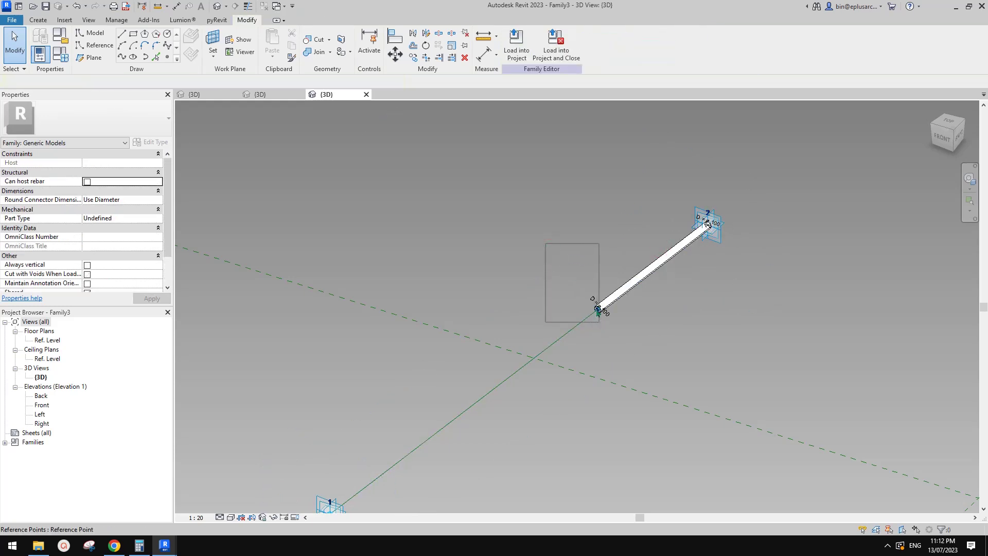
pyautogui.scroll(-2, 598, 309)
pyautogui.moveTo(598, 309); pyautogui.dragTo(669, 183, button='middle')
pyautogui.click(671, 182)
pyautogui.moveTo(661, 163); pyautogui.dragTo(489, 311)
pyautogui.moveTo(669, 110); pyautogui.dragTo(603, 248, button='middle')
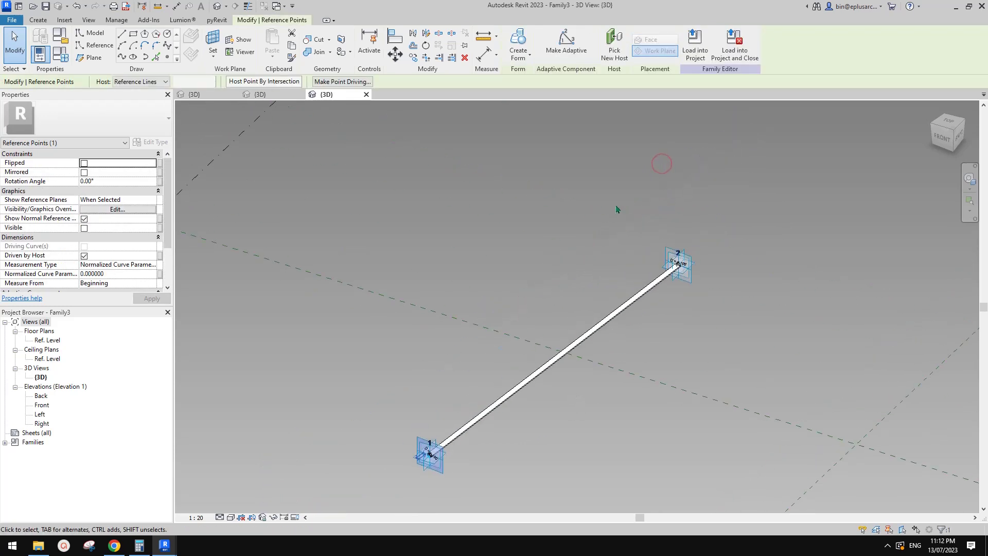
# Step: Load the finished tube family into Family2 for placement
pyautogui.scroll(1, 645, 143)
pyautogui.click(691, 45)
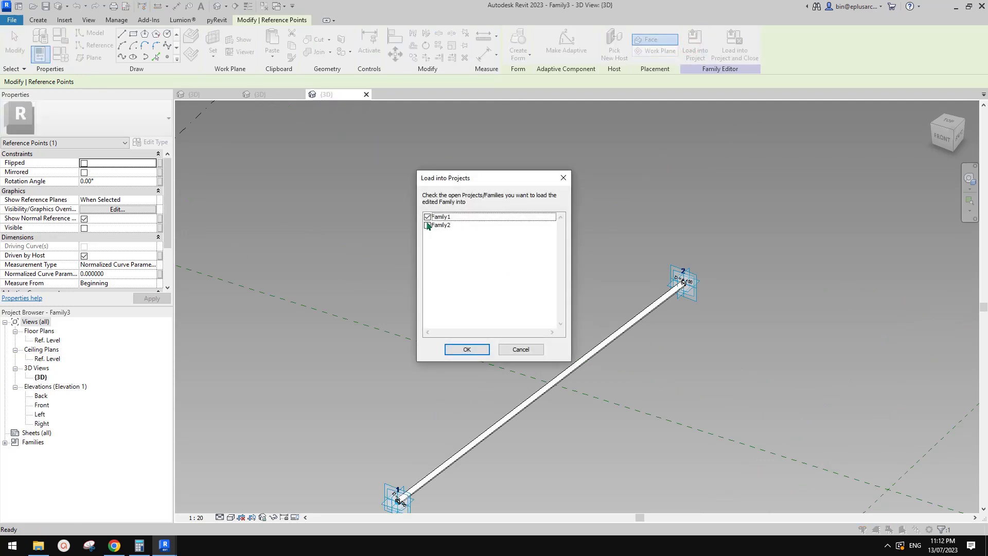
pyautogui.click(428, 225)
pyautogui.click(467, 349)
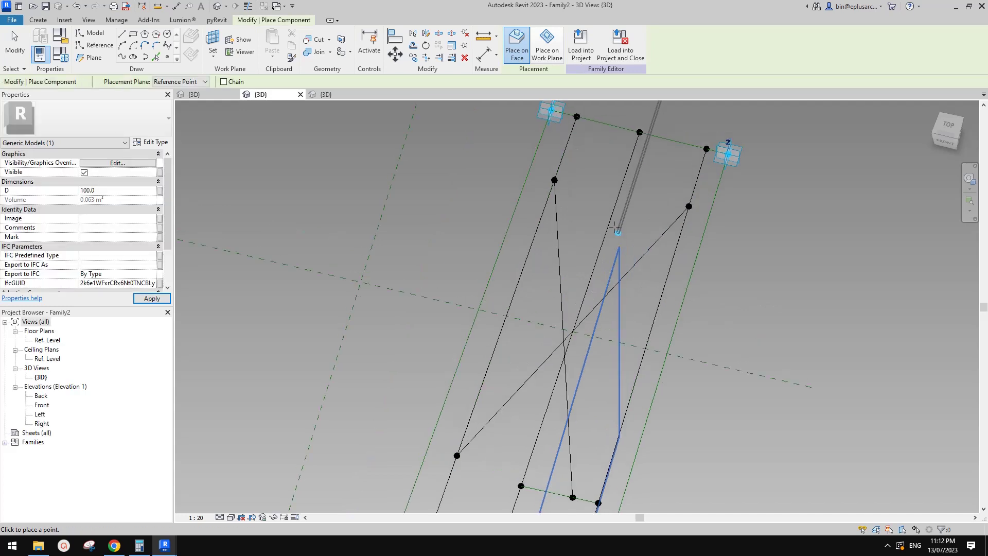
# Step: Place Family3 tubes along the three long panel lines and the two diagonal lines
pyautogui.scroll(2, 623, 229)
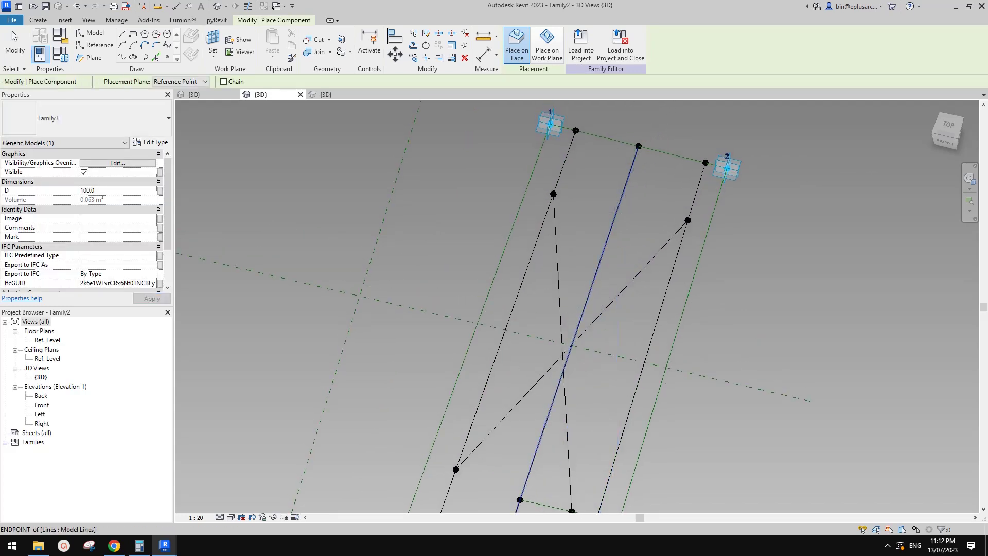
pyautogui.click(615, 212)
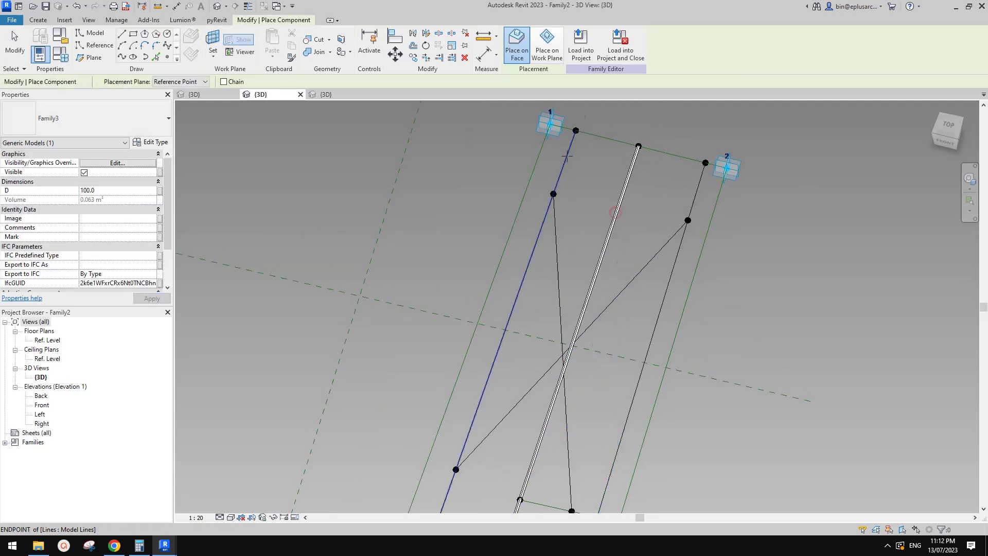
pyautogui.click(567, 156)
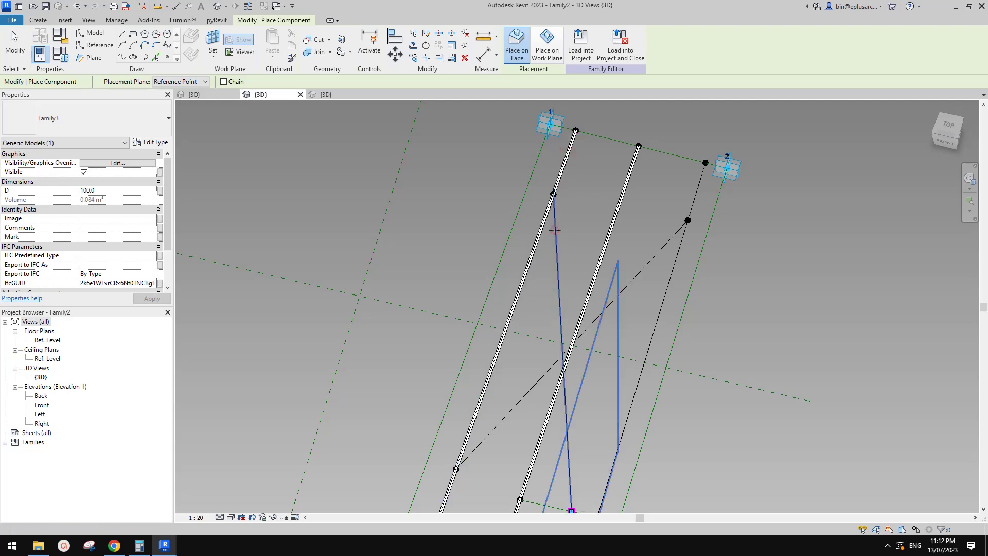
pyautogui.click(553, 229)
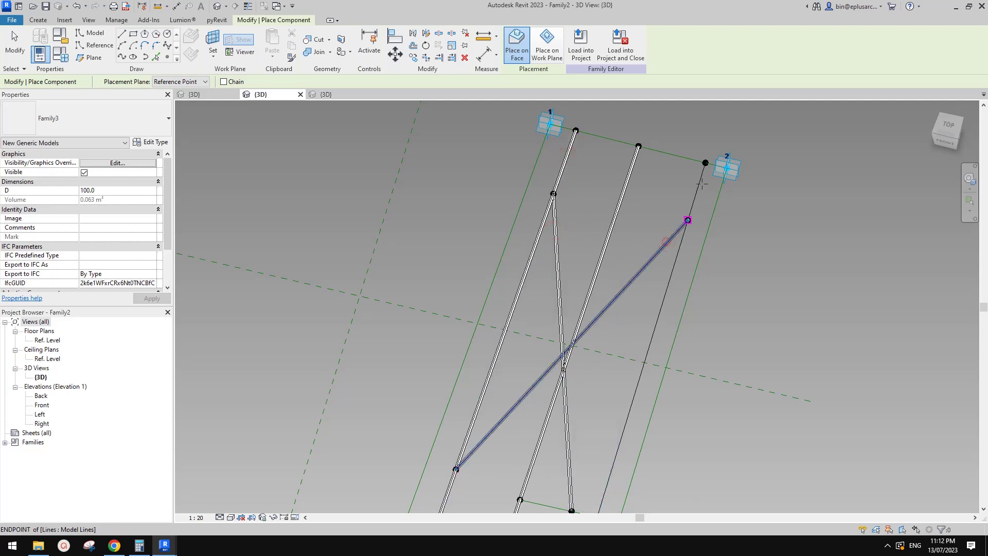
pyautogui.click(666, 242)
pyautogui.press('Escape')
pyautogui.press('Escape')
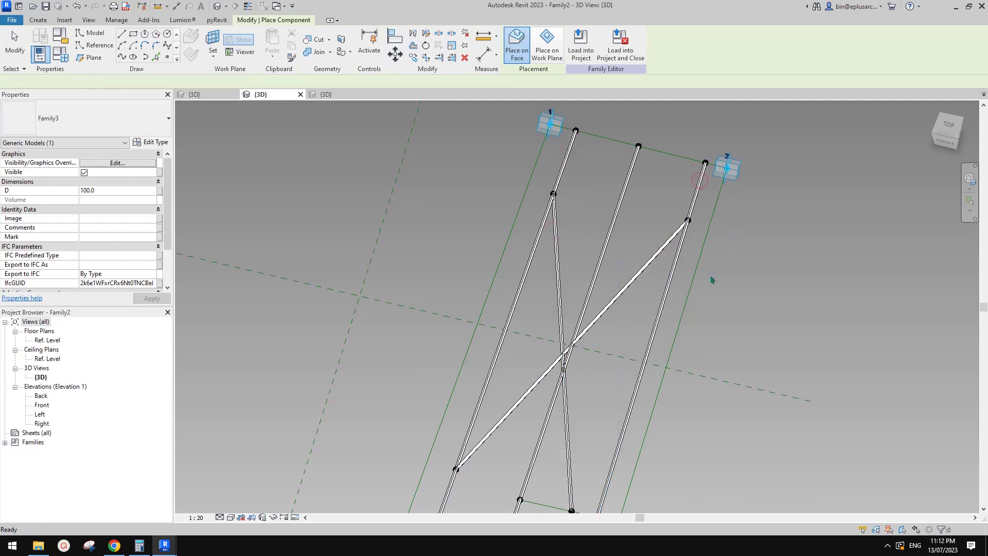
# Step: Examine the whole panel and the instance properties of the diagonal tube running between the two outer lines
pyautogui.moveTo(712, 281); pyautogui.dragTo(716, 206, button='middle')
pyautogui.scroll(-1, 692, 234)
pyautogui.scroll(-1, 669, 235)
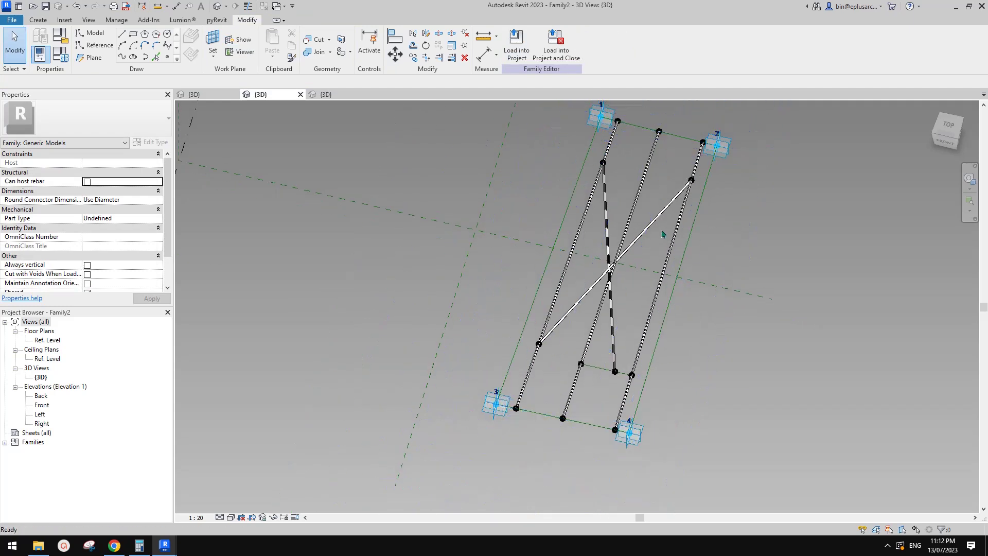
pyautogui.click(645, 210)
pyautogui.scroll(1, 622, 212)
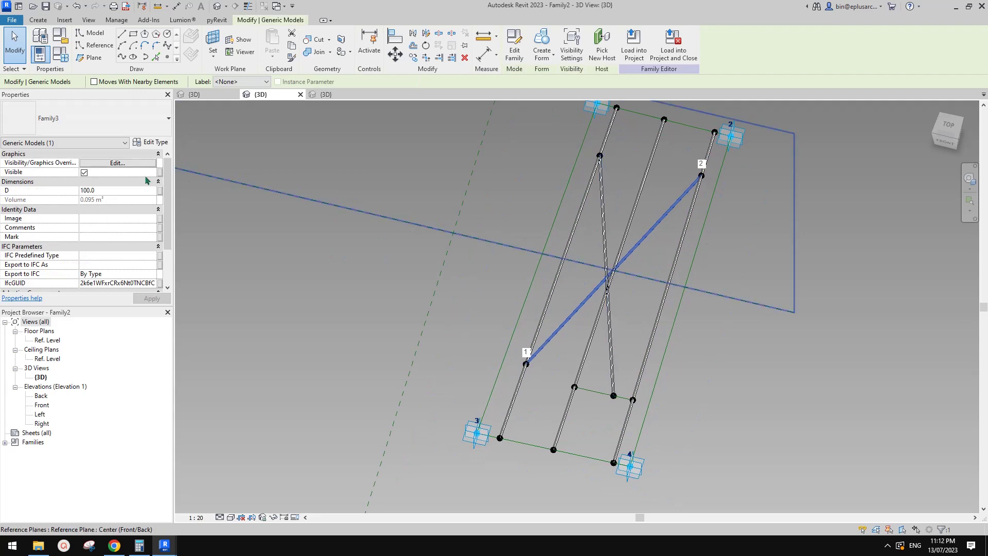
pyautogui.moveTo(698, 219); pyautogui.dragTo(689, 225, button='middle')
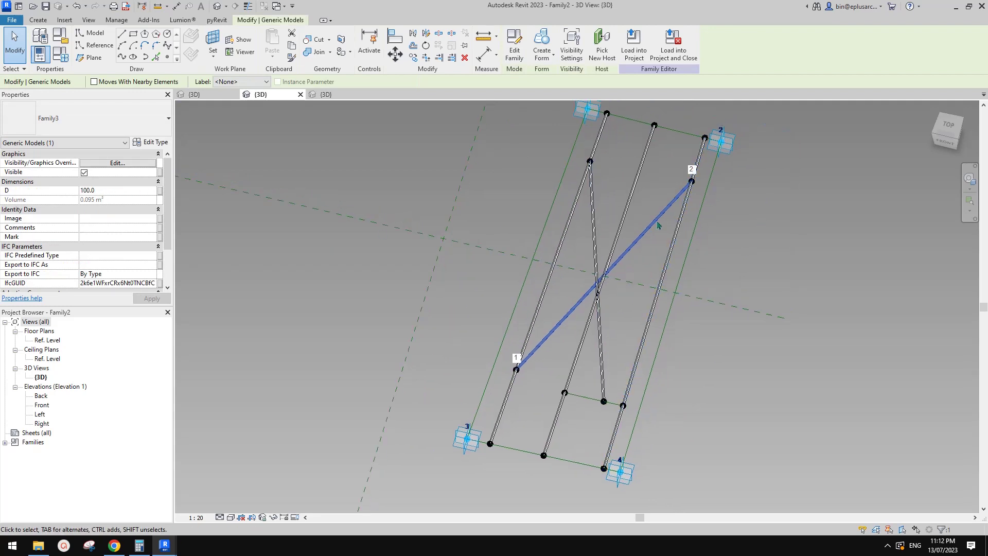
pyautogui.click(622, 184)
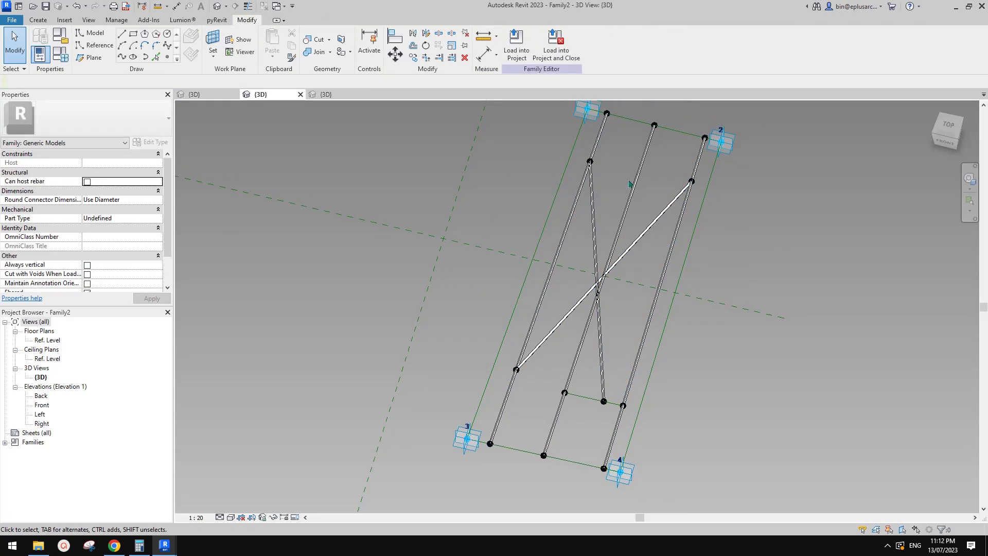
# Step: Set the D parameter of the three long tubes to 150
pyautogui.click(634, 181)
pyautogui.keyDown('ctrl'); pyautogui.click(598, 138); pyautogui.keyUp('ctrl')
pyautogui.keyDown('ctrl'); pyautogui.click(700, 154); pyautogui.keyUp('ctrl')
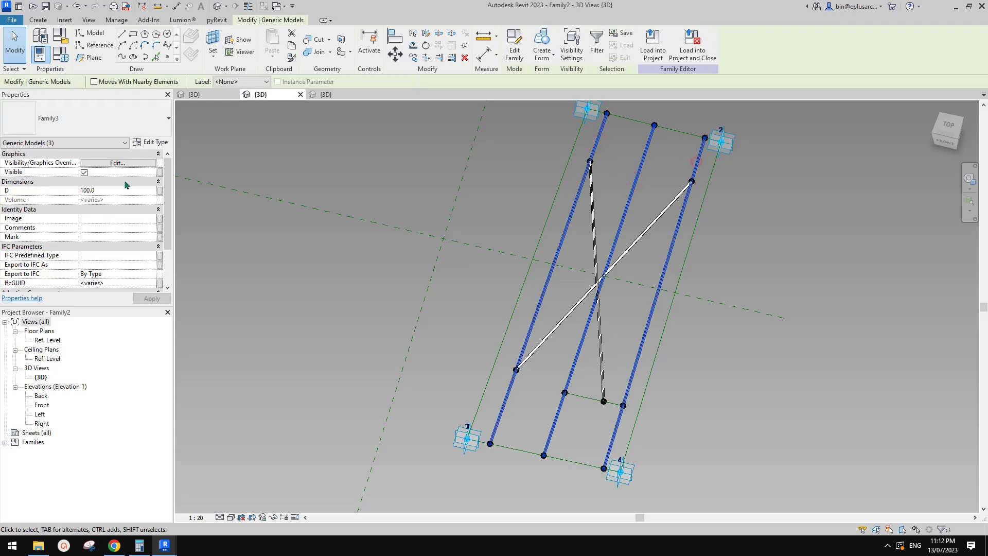
pyautogui.click(120, 190)
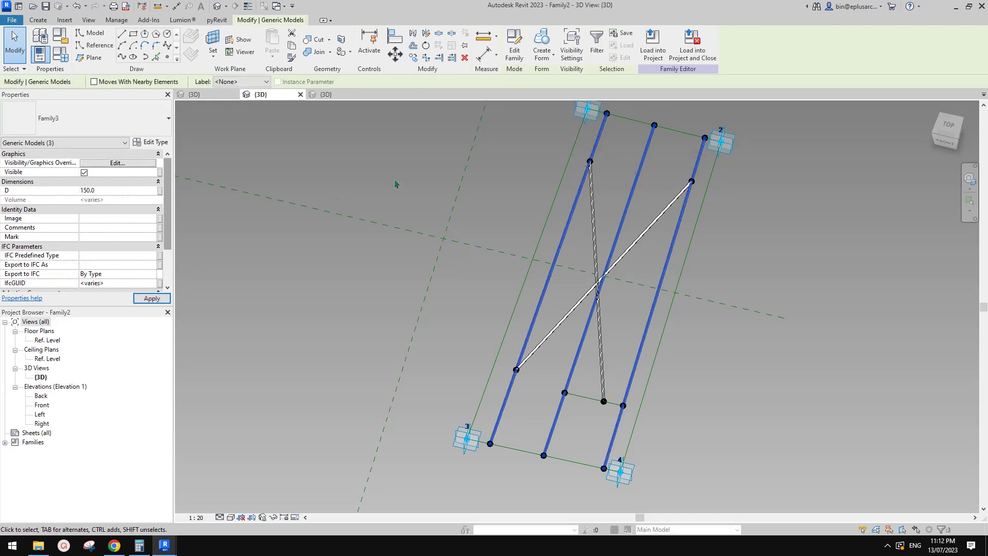
pyautogui.moveTo(651, 230); pyautogui.dragTo(705, 245, button='middle')
pyautogui.click(798, 245)
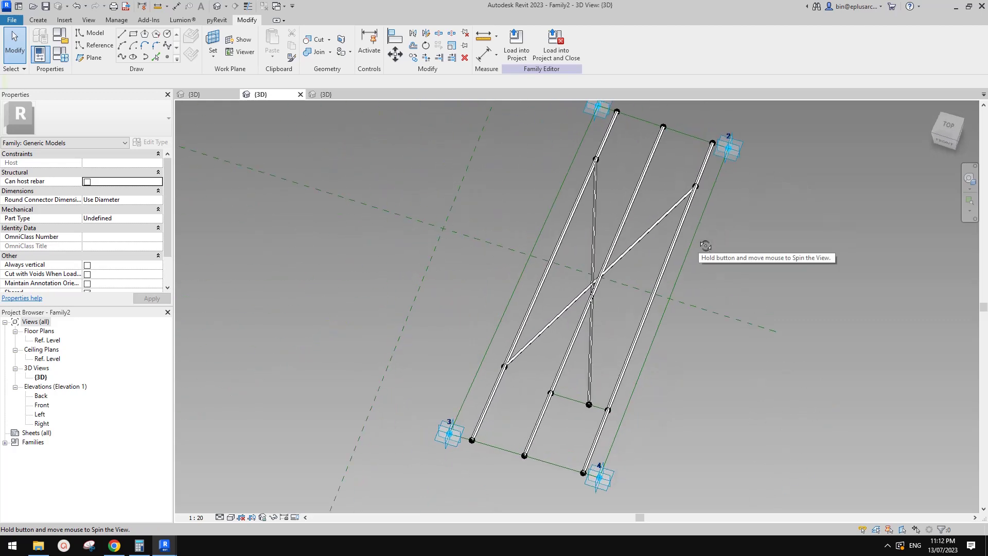
# Step: Load Family2 into Family1, overwriting the existing version
pyautogui.click(516, 44)
pyautogui.click(427, 216)
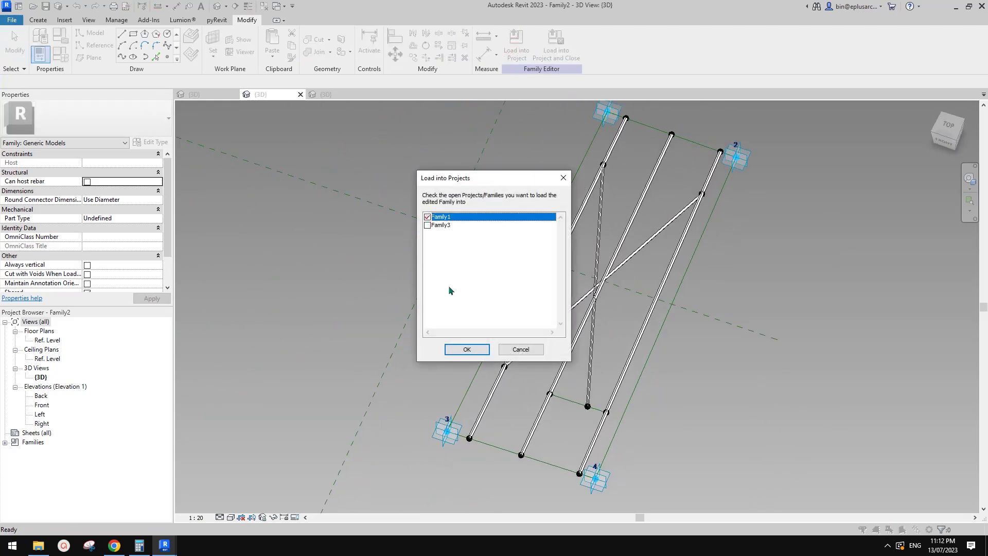
pyautogui.click(467, 349)
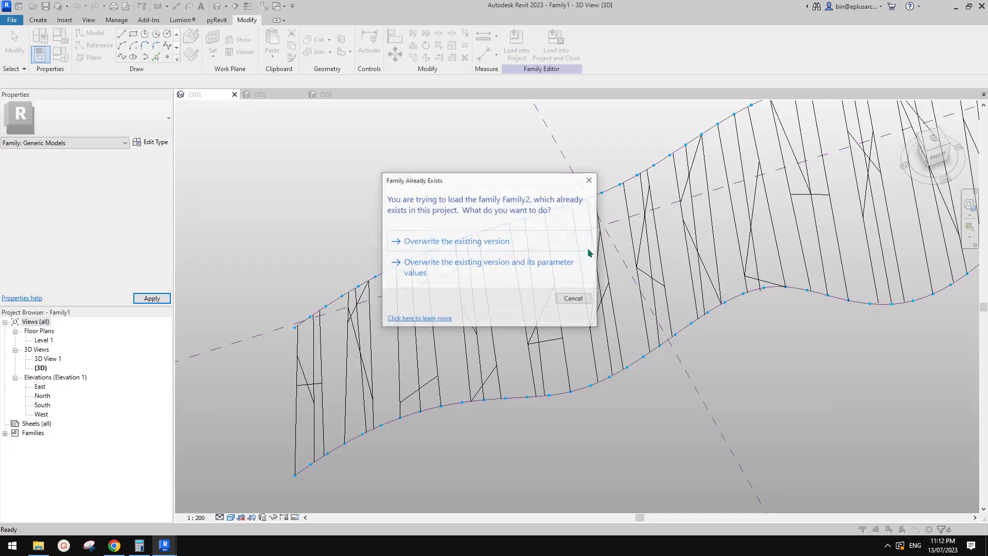
pyautogui.click(488, 244)
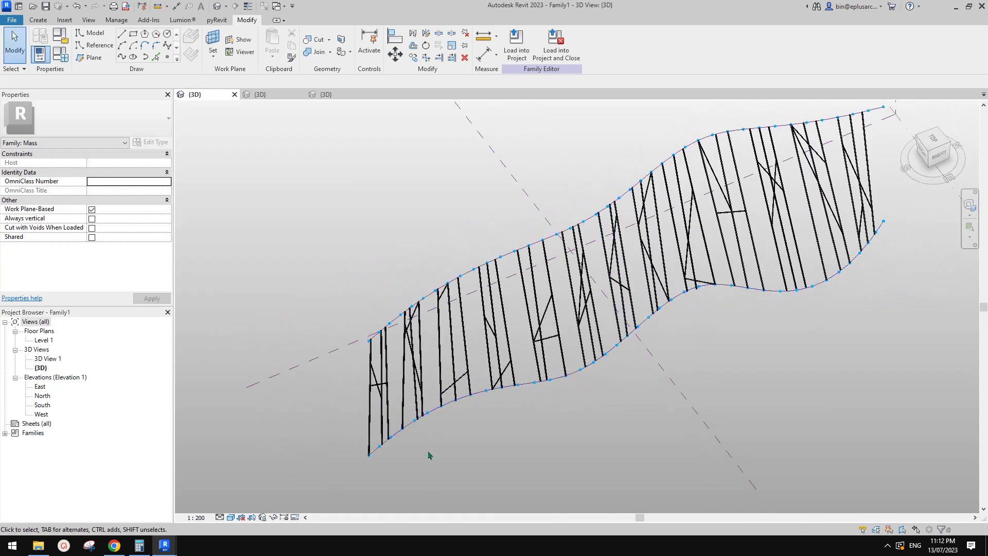
pyautogui.keyDown('shift'); pyautogui.moveTo(545, 397); pyautogui.dragTo(586, 381, button='middle'); pyautogui.keyUp('shift')
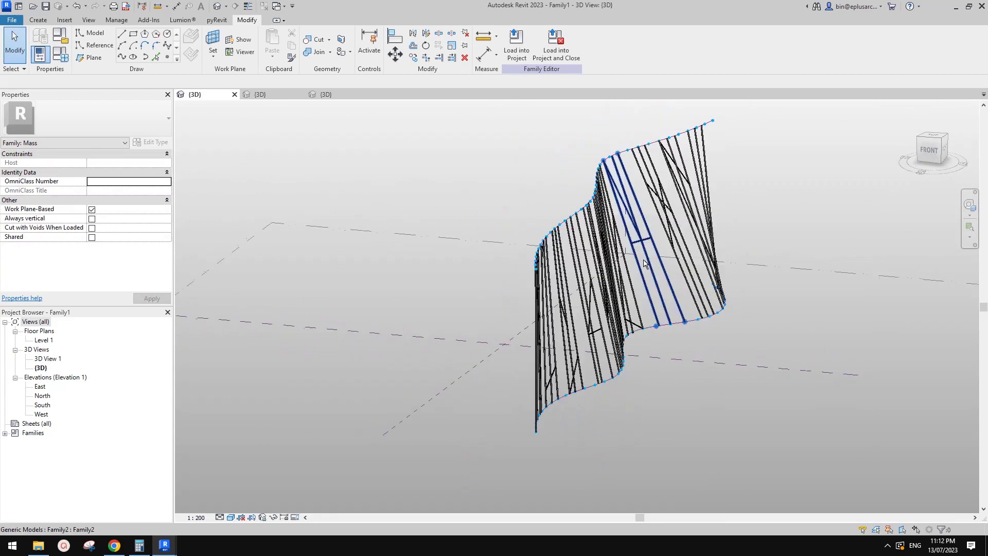
# Step: Turn on Cast Shadows in the graphic display options of the Family1 3D view
pyautogui.click(234, 518)
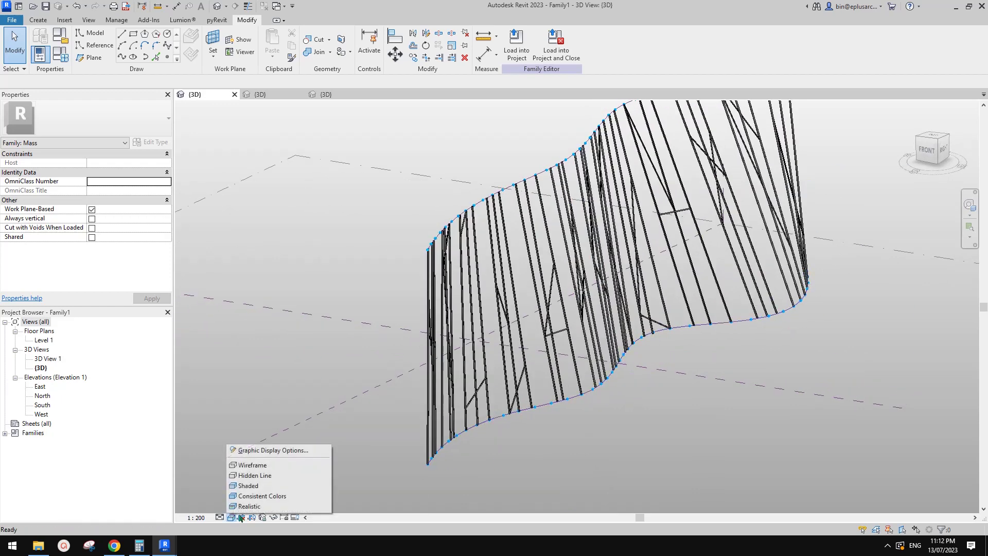
pyautogui.click(267, 451)
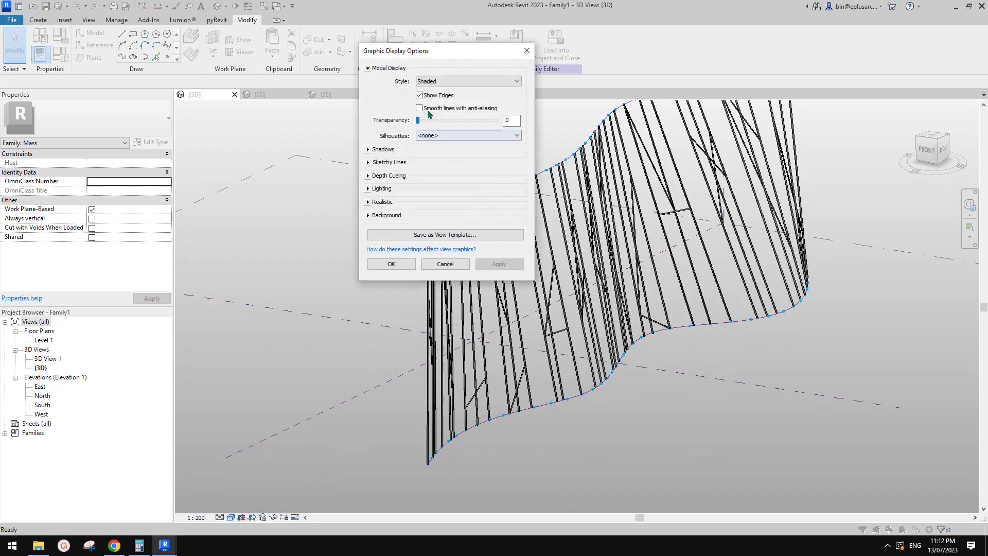
pyautogui.click(369, 151)
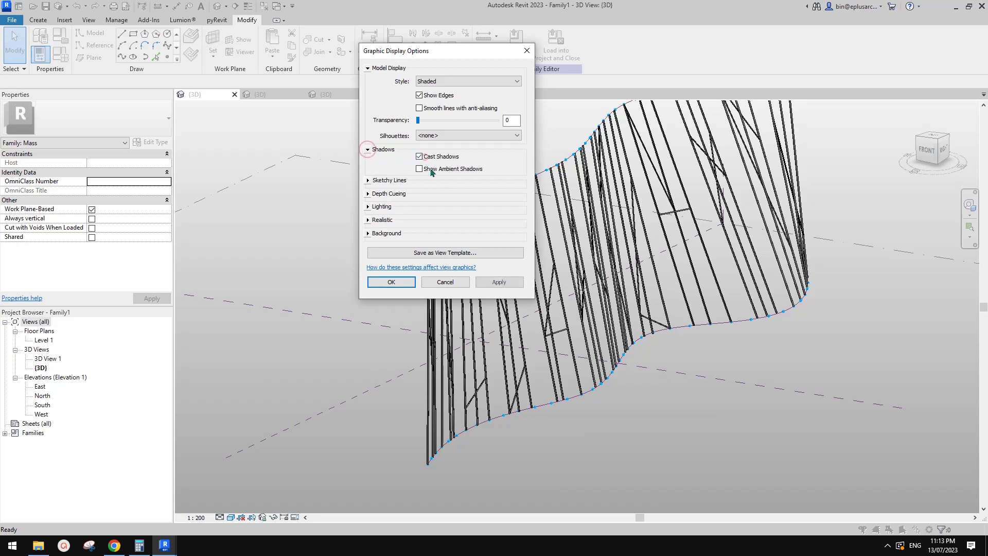
pyautogui.click(498, 282)
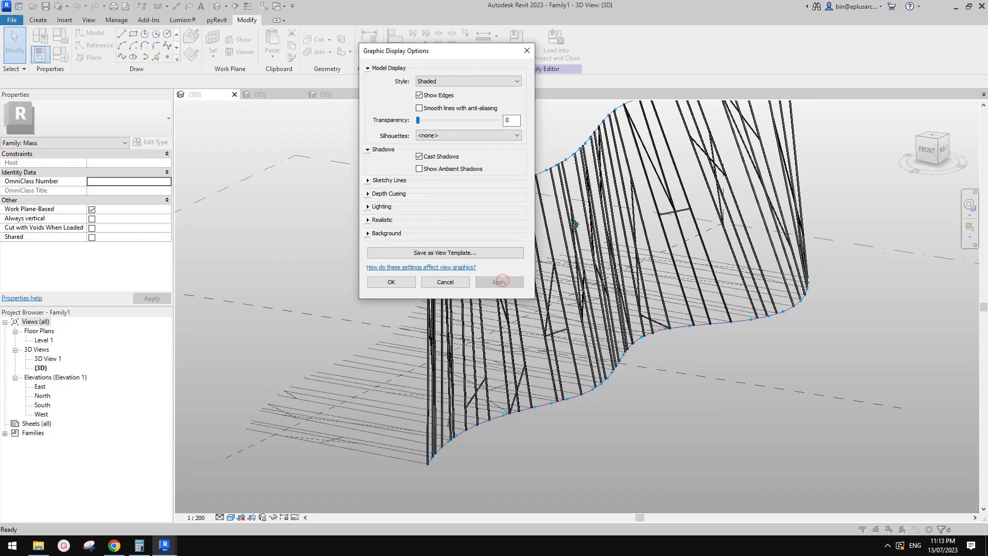
pyautogui.click(392, 282)
pyautogui.keyDown('shift'); pyautogui.moveTo(632, 269); pyautogui.dragTo(601, 281, button='middle'); pyautogui.keyUp('shift')
pyautogui.moveTo(558, 253); pyautogui.dragTo(558, 264, button='middle')
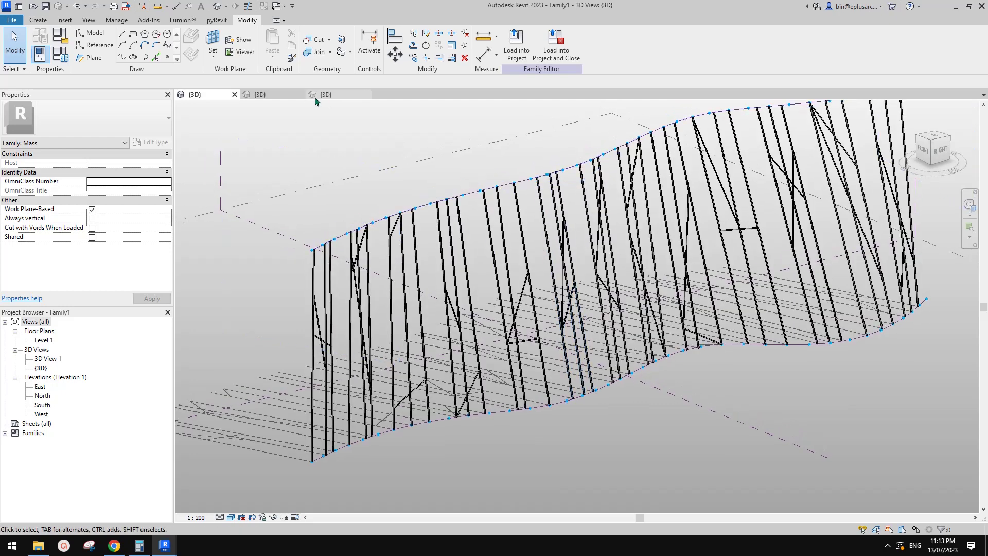
# Step: Open Family2 for editing from a placed panel and set the D parameter of its three long tubes to 250
pyautogui.scroll(3, 461, 194)
pyautogui.moveTo(378, 216); pyautogui.dragTo(430, 145, button='middle')
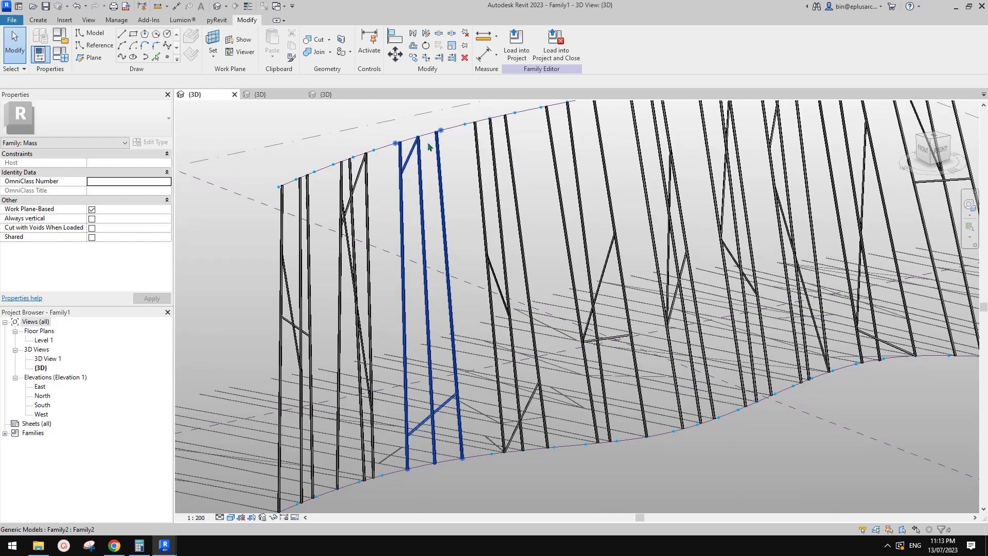
pyautogui.click(352, 189)
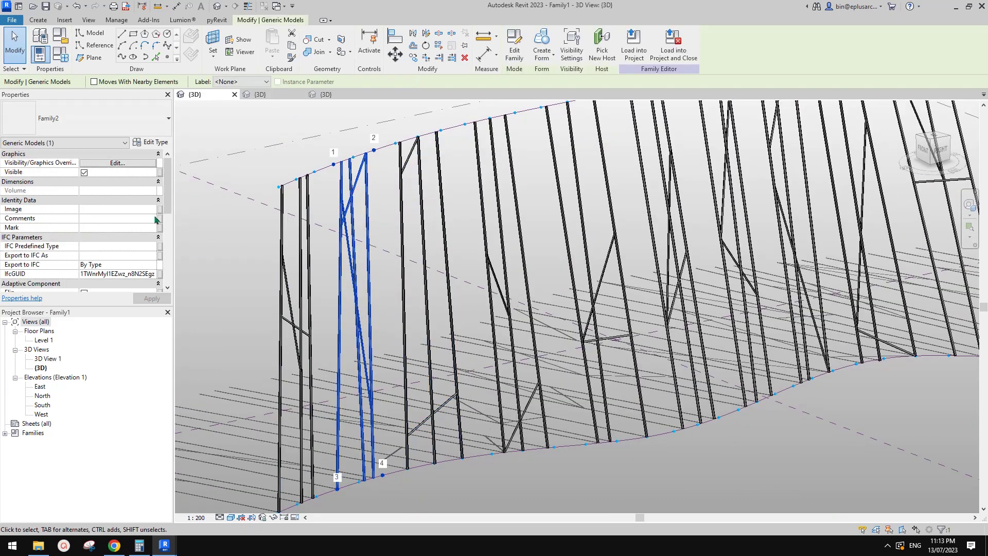
pyautogui.doubleClick(335, 200)
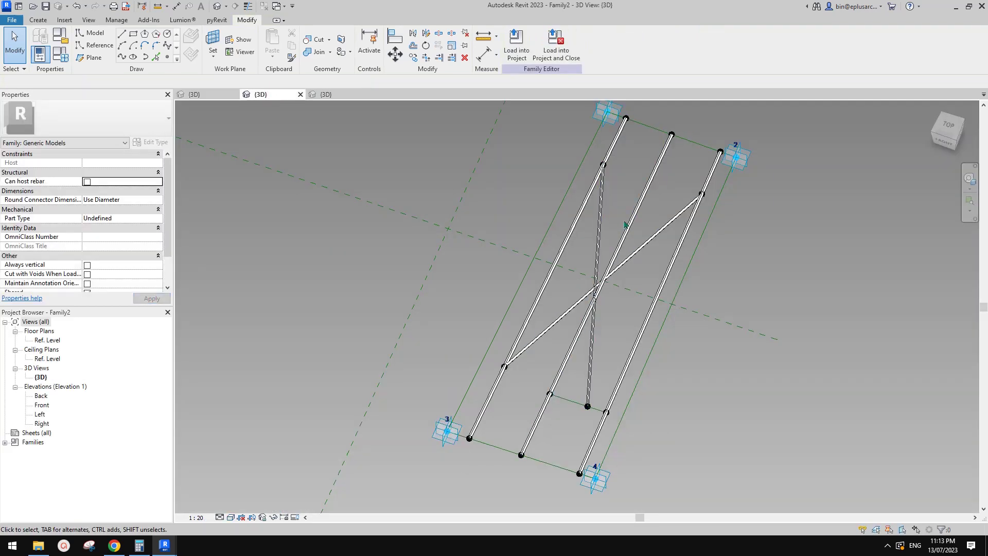
pyautogui.click(656, 232)
pyautogui.keyDown('ctrl'); pyautogui.click(598, 237); pyautogui.keyUp('ctrl')
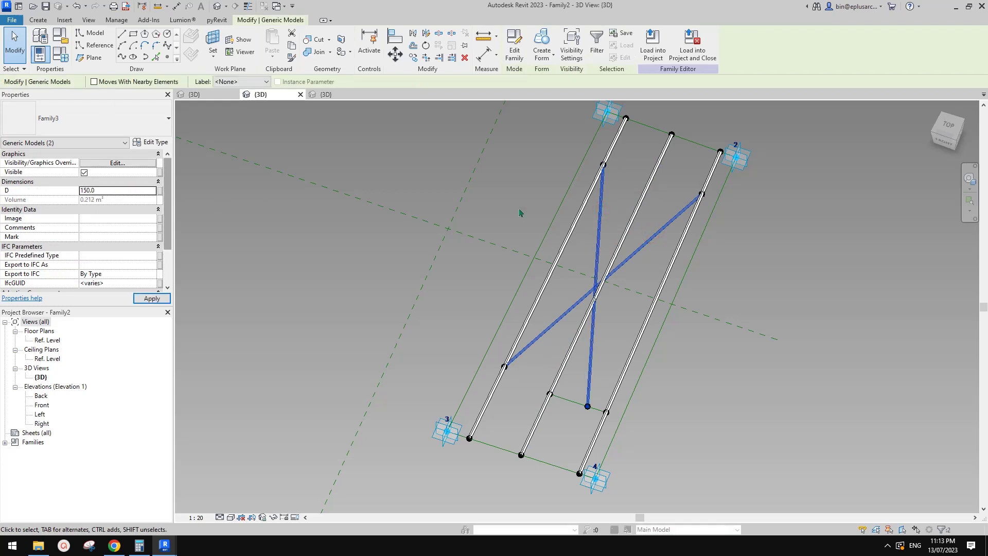
pyautogui.click(711, 177)
pyautogui.keyDown('ctrl'); pyautogui.click(656, 167); pyautogui.keyUp('ctrl')
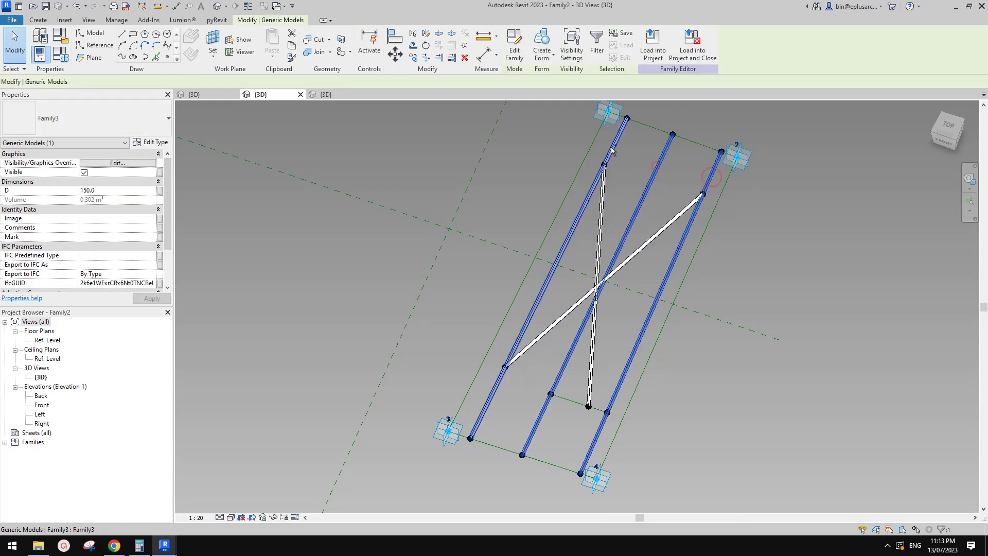
pyautogui.keyDown('ctrl'); pyautogui.click(612, 151); pyautogui.keyUp('ctrl')
pyautogui.click(116, 192)
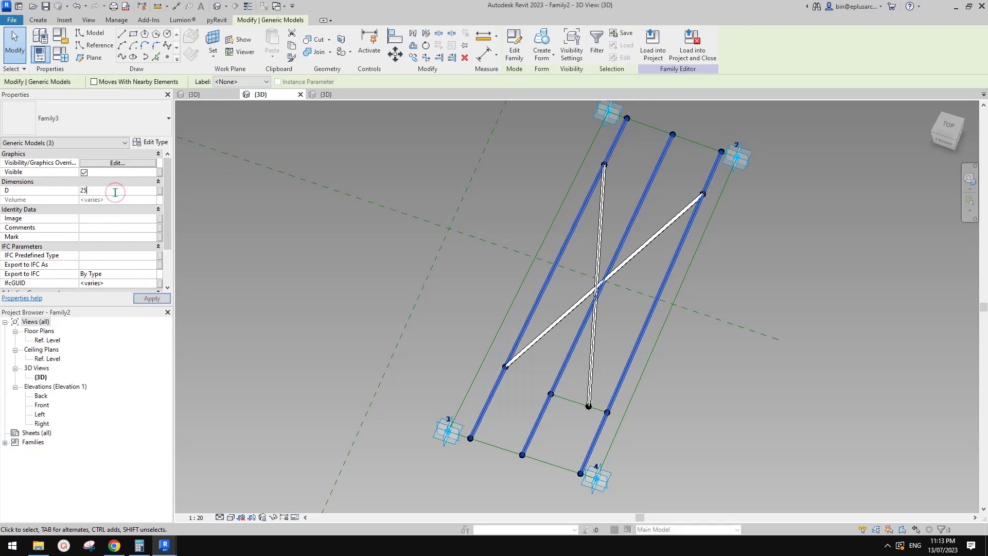
pyautogui.click(397, 221)
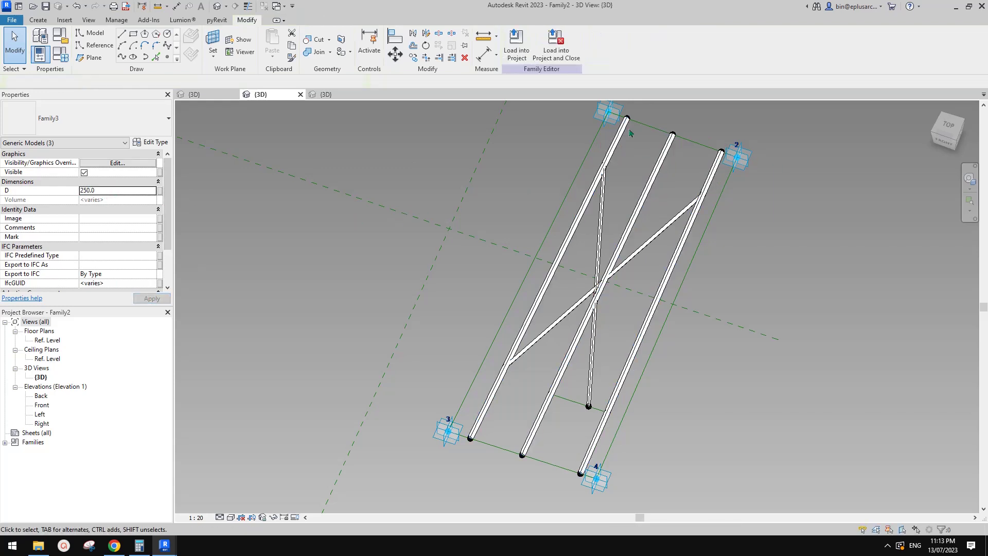
# Step: Reload the Family2 panel with its thicker tubes into Family1, overwriting the existing version
pyautogui.click(516, 46)
pyautogui.click(475, 349)
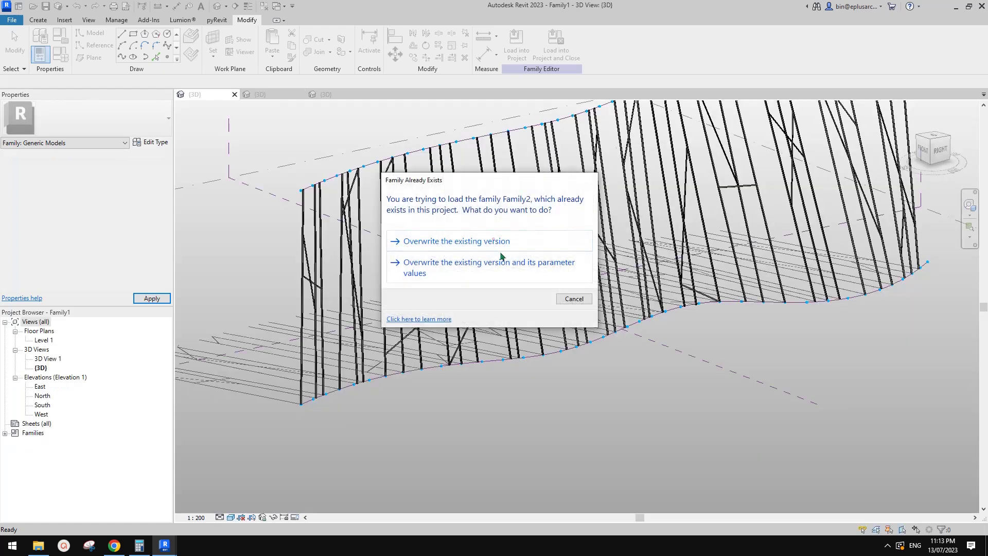
pyautogui.click(493, 238)
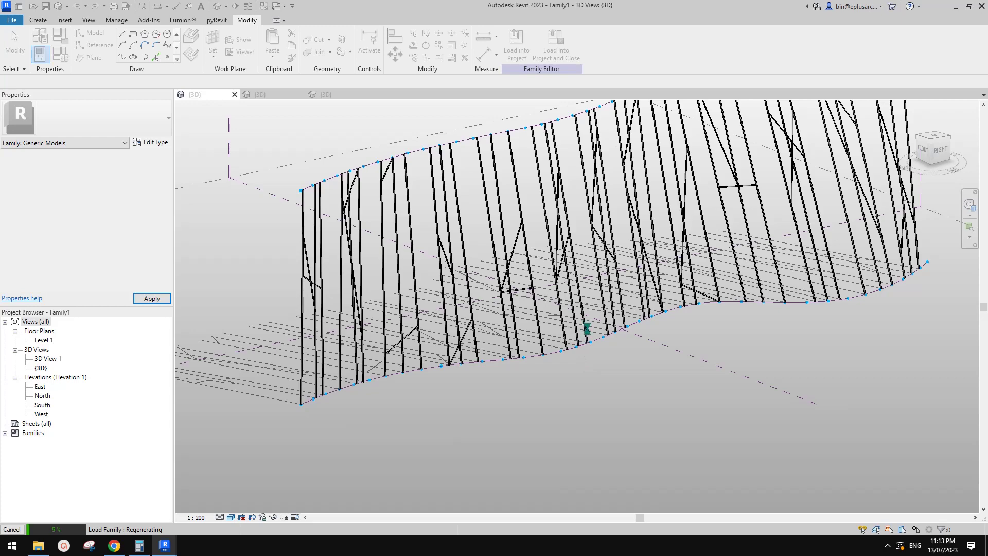
pyautogui.keyDown('shift'); pyautogui.moveTo(574, 330); pyautogui.dragTo(761, 216, button='middle'); pyautogui.keyUp('shift')
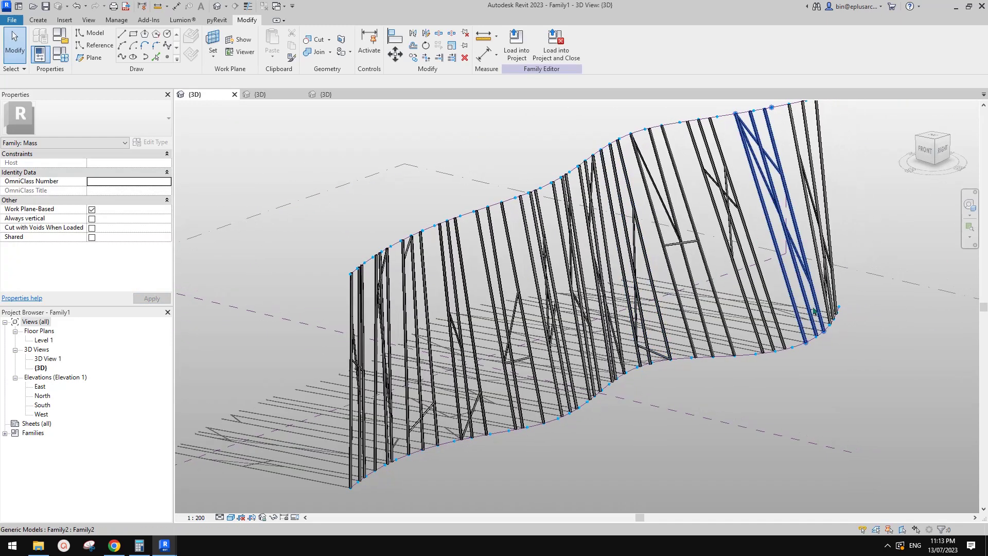
# Step: Switch to Dynamo and set the graph's run mode to Automatic, keeping the whole facade in view beside it
pyautogui.moveTo(987, 98); pyautogui.dragTo(716, 87)
pyautogui.click(575, 490)
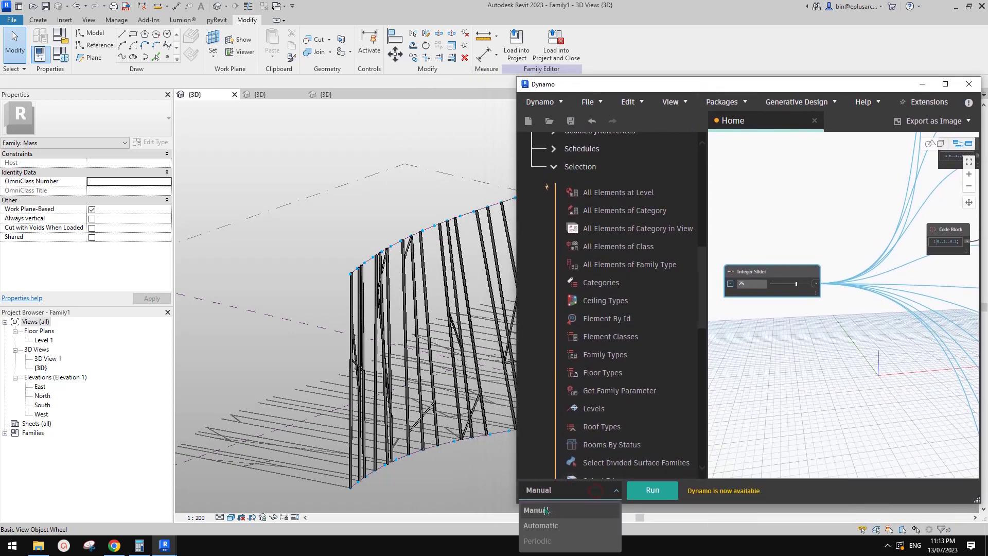
pyautogui.click(551, 528)
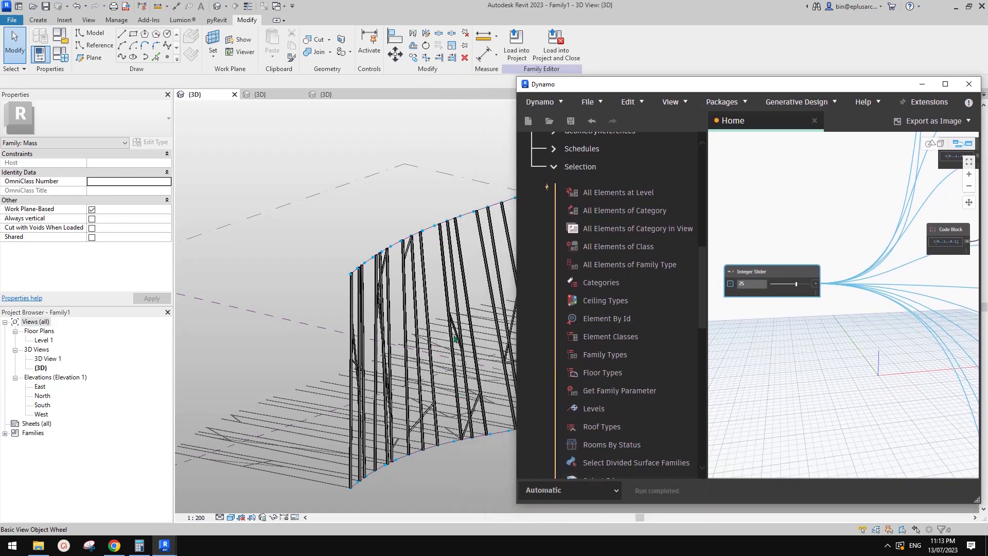
pyautogui.moveTo(474, 321); pyautogui.dragTo(282, 331, button='middle')
pyautogui.scroll(-2, 406, 336)
pyautogui.moveTo(406, 335); pyautogui.dragTo(389, 346, button='middle')
# Step: Set the Integer Slider to 26 to regenerate the random panel pattern and inspect the facade
pyautogui.click(786, 289)
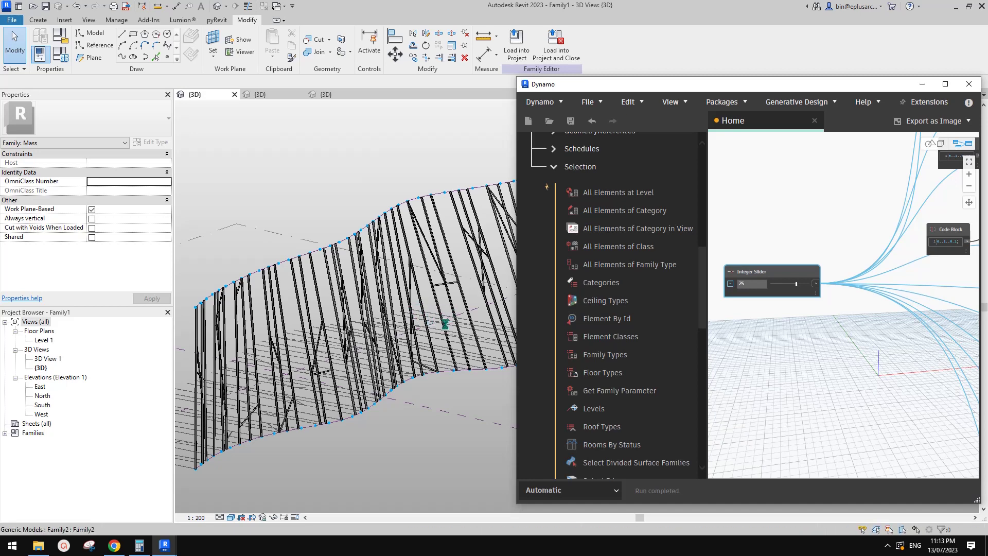
pyautogui.keyDown('shift'); pyautogui.moveTo(421, 327); pyautogui.dragTo(367, 335, button='middle'); pyautogui.keyUp('shift')
pyautogui.keyDown('shift'); pyautogui.moveTo(362, 338); pyautogui.dragTo(412, 332, button='middle'); pyautogui.keyUp('shift')
pyautogui.scroll(2, 407, 334)
pyautogui.moveTo(783, 294); pyautogui.dragTo(799, 290)
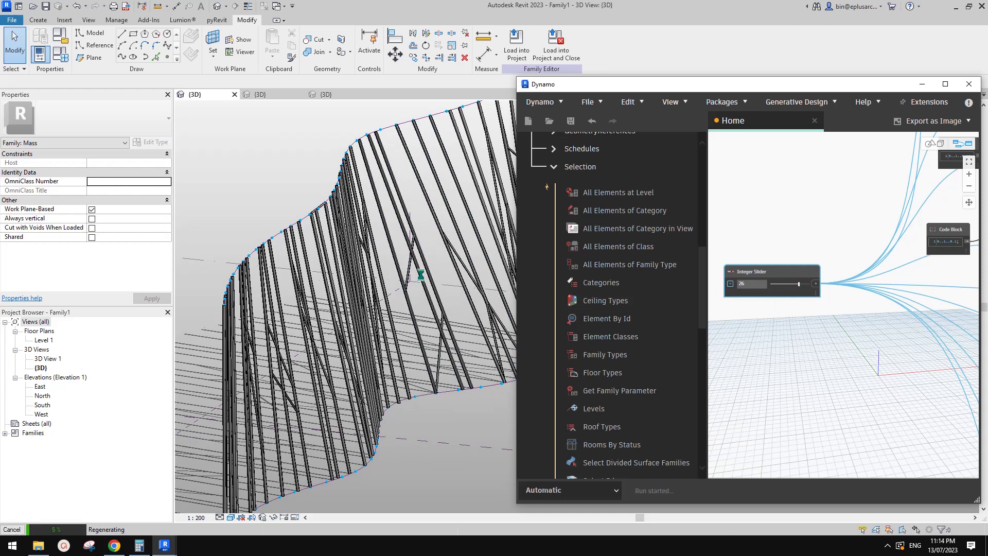
pyautogui.scroll(-2, 421, 276)
pyautogui.keyDown('shift'); pyautogui.moveTo(421, 278); pyautogui.dragTo(389, 327, button='middle'); pyautogui.keyUp('shift')
pyautogui.scroll(-2, 347, 330)
pyautogui.scroll(6, 390, 326)
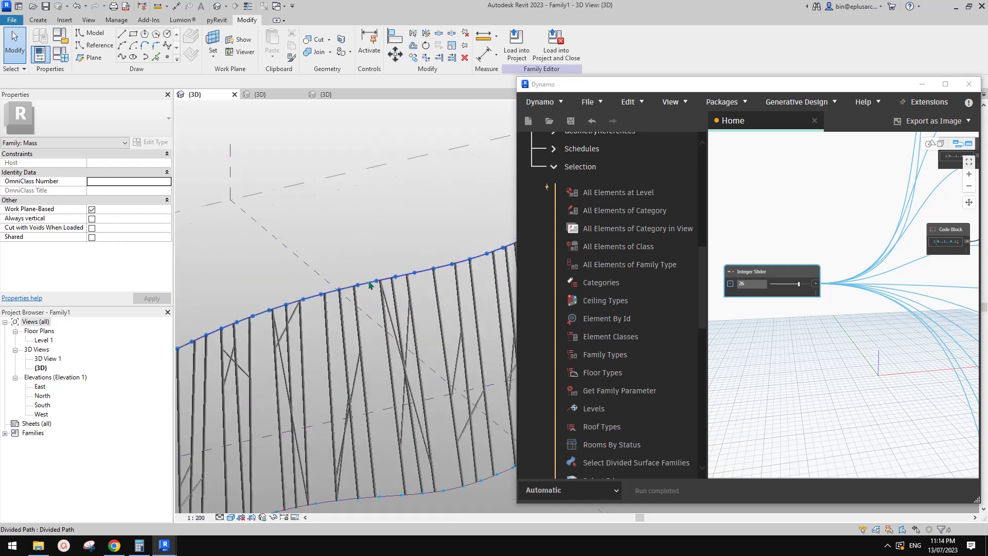
# Step: Delete all facade panels except the first two at the start of the divided paths
pyautogui.scroll(-5, 370, 285)
pyautogui.keyDown('shift'); pyautogui.moveTo(370, 285); pyautogui.dragTo(292, 244, button='middle'); pyautogui.keyUp('shift')
pyautogui.moveTo(289, 229); pyautogui.dragTo(474, 372)
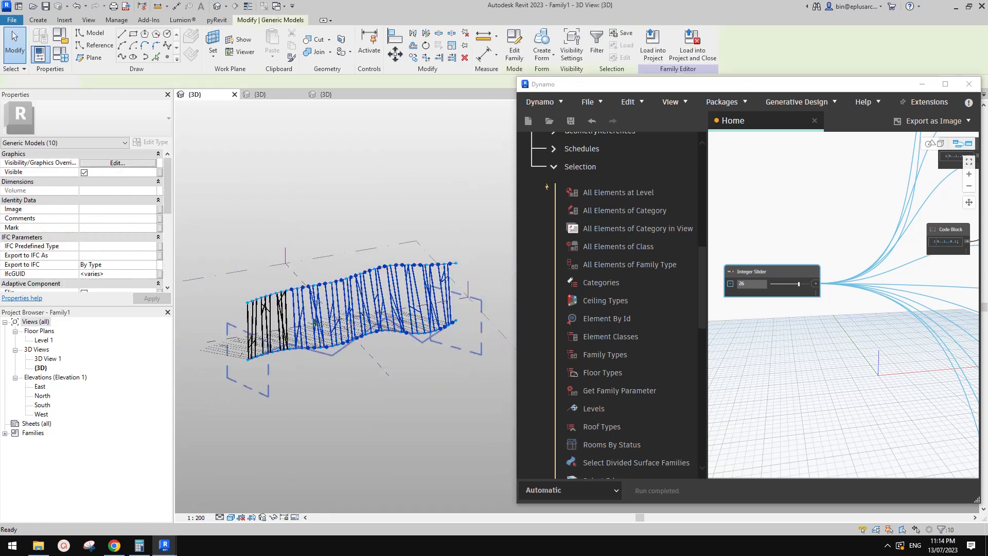
pyautogui.press('Delete')
pyautogui.scroll(2, 305, 314)
pyautogui.click(277, 313)
pyautogui.press('Delete')
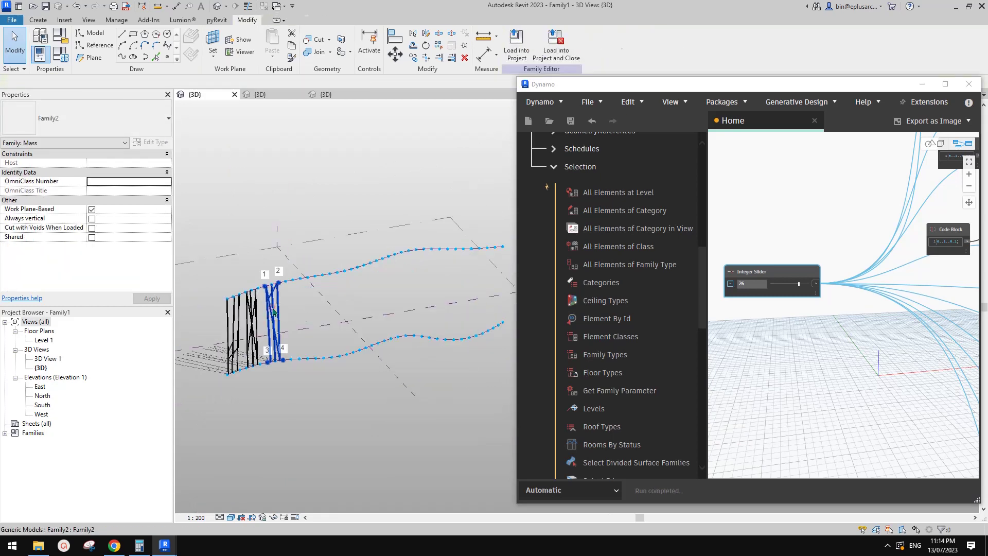
pyautogui.click(274, 308)
pyautogui.press('Delete')
pyautogui.scroll(2, 285, 309)
pyautogui.moveTo(284, 280); pyautogui.dragTo(308, 291, button='middle')
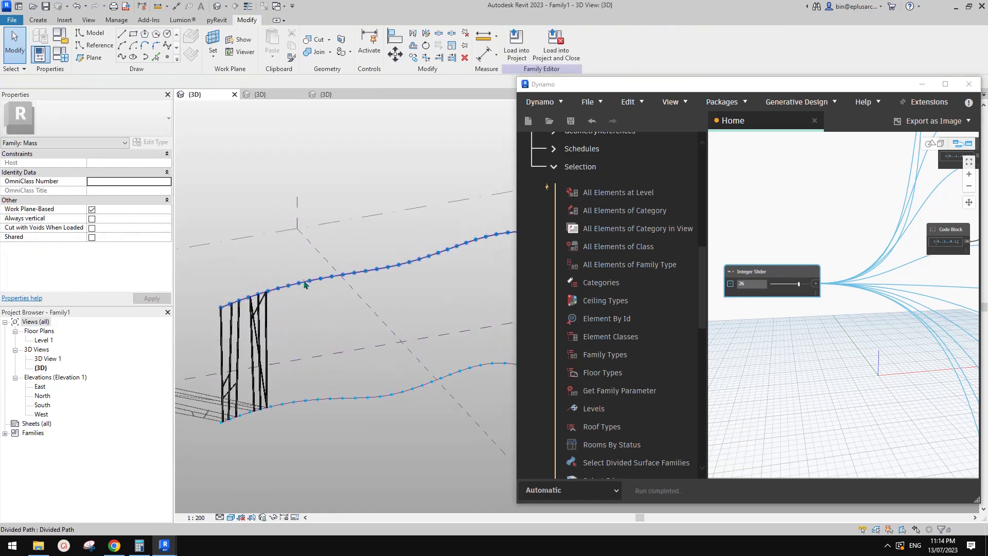
# Step: Set the number of nodes on both the upper and lower divided paths to 80
pyautogui.click(308, 281)
pyautogui.keyDown('ctrl'); pyautogui.click(324, 399); pyautogui.keyUp('ctrl')
pyautogui.scroll(3, 331, 319)
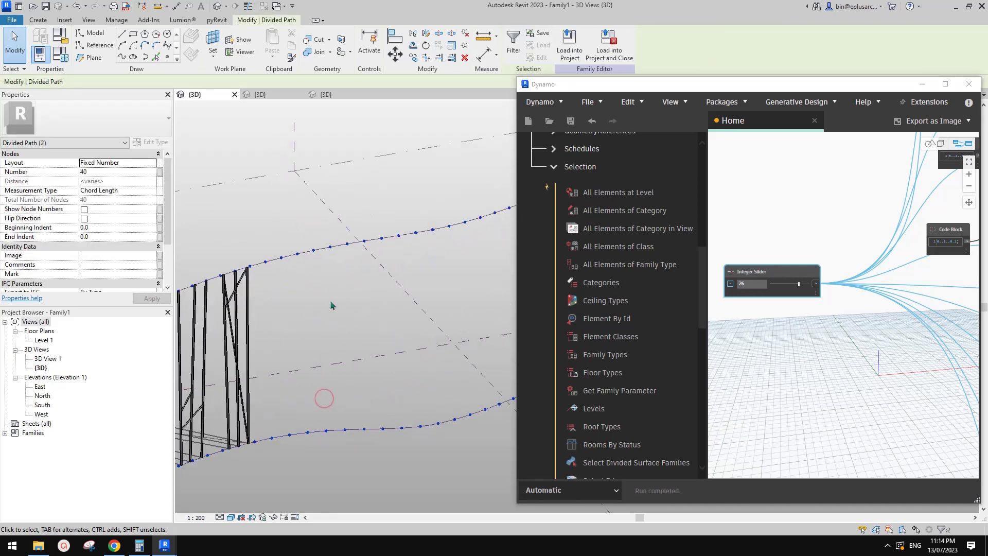
pyautogui.scroll(-1, 331, 304)
pyautogui.moveTo(331, 304); pyautogui.dragTo(335, 319, button='middle')
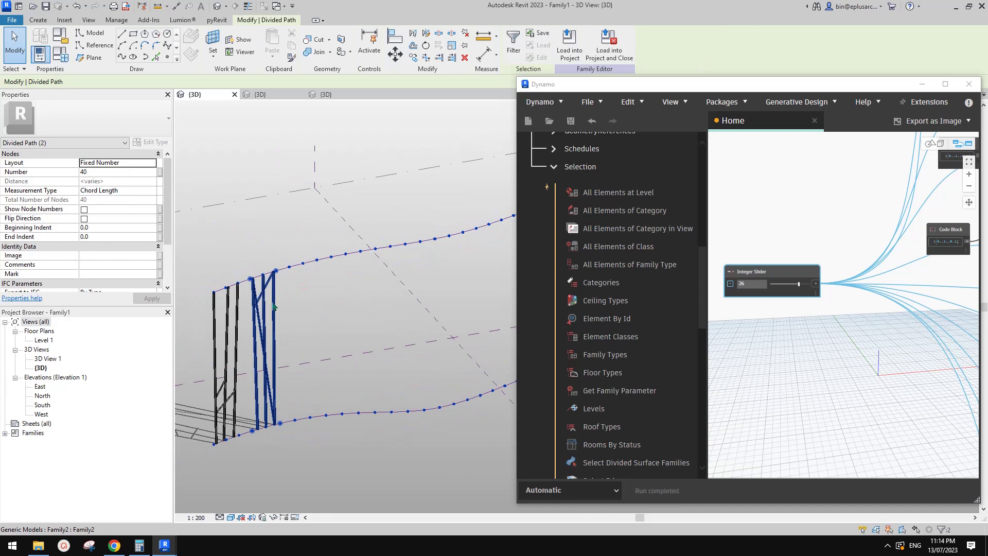
pyautogui.click(117, 176)
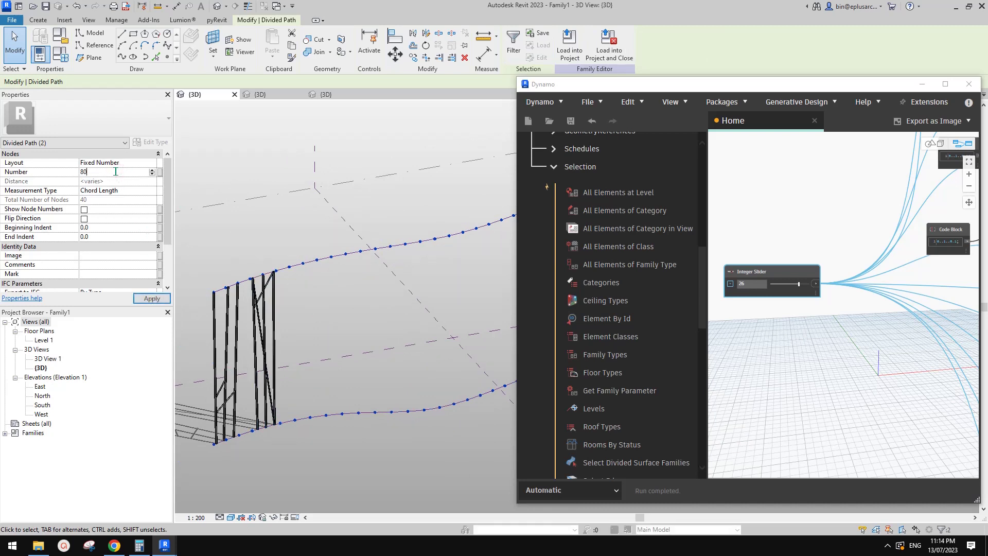
pyautogui.write('80')
pyautogui.press('Return')
# Step: Select the two remaining Family2 panels and repeat them along the full length of the divided paths
pyautogui.click(227, 311)
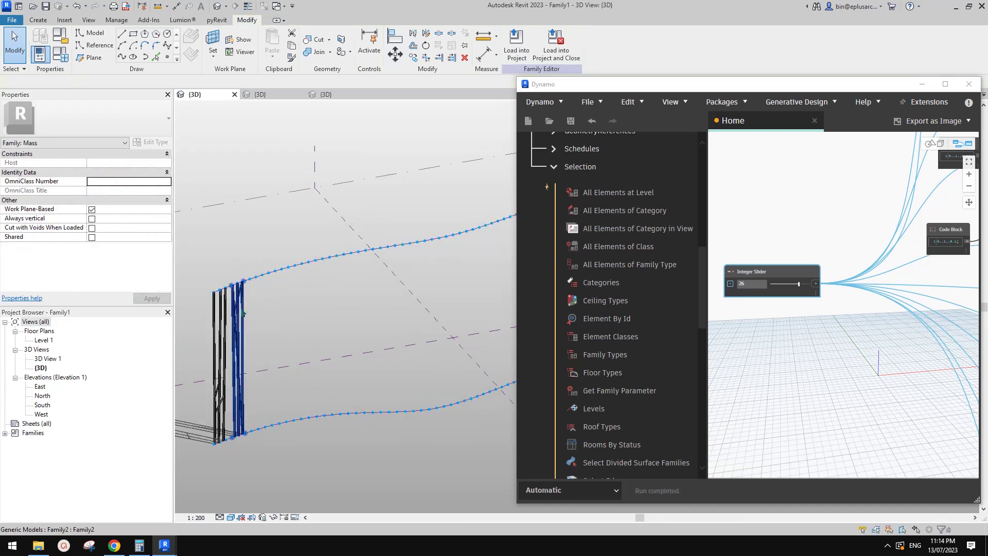
pyautogui.keyDown('ctrl'); pyautogui.click(226, 311); pyautogui.keyUp('ctrl')
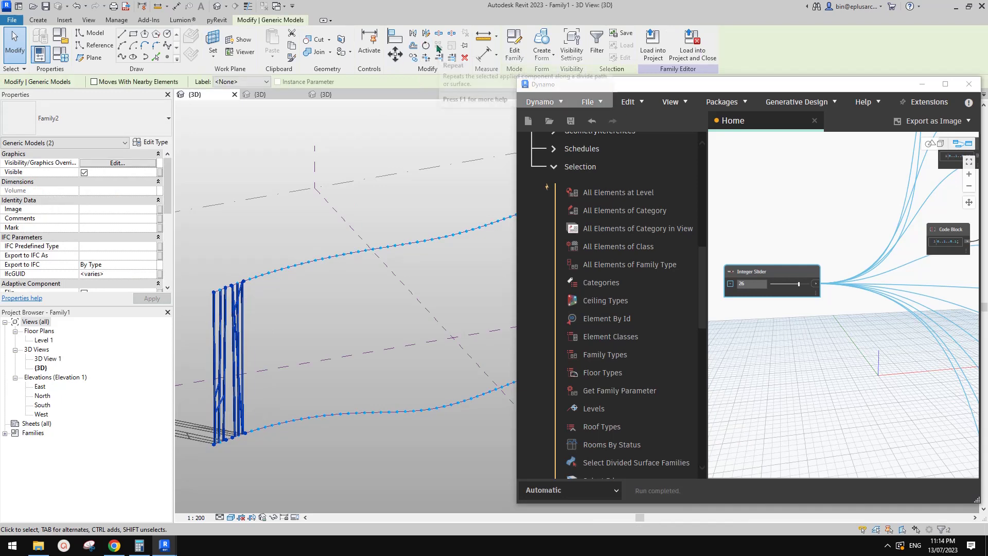
pyautogui.scroll(3, 255, 317)
pyautogui.moveTo(255, 317); pyautogui.dragTo(312, 286, button='middle')
pyautogui.click(311, 286)
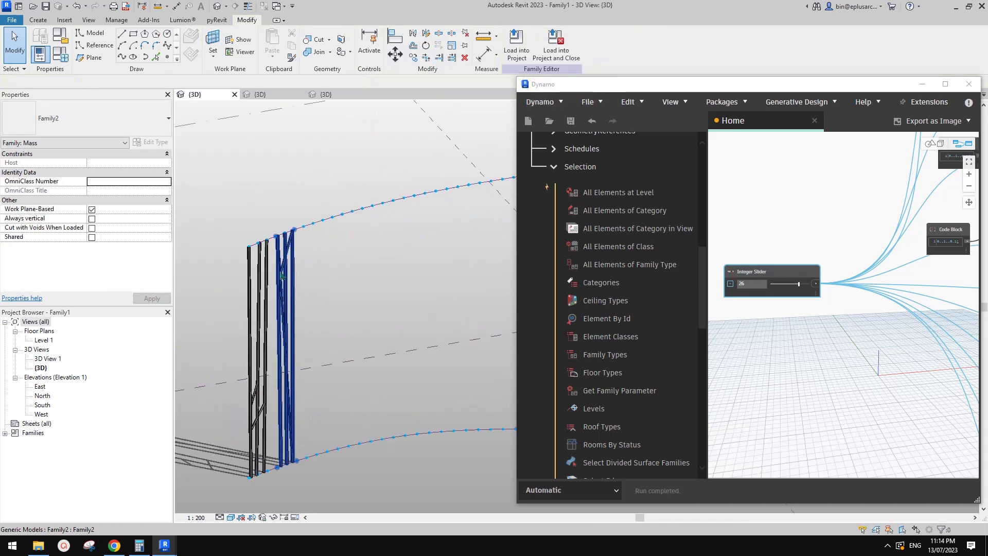
pyautogui.click(292, 278)
pyautogui.keyDown('ctrl'); pyautogui.click(264, 265); pyautogui.keyUp('ctrl')
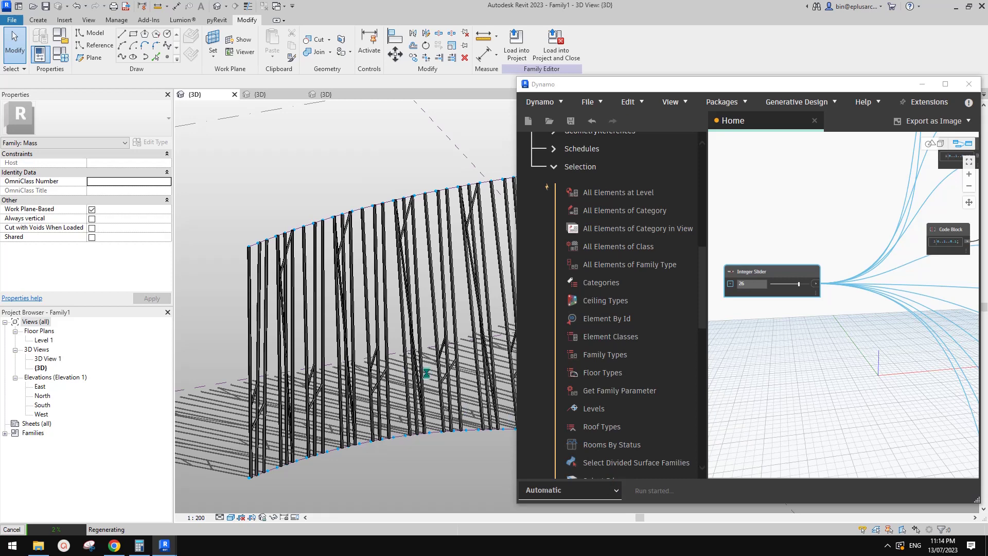
pyautogui.scroll(-3, 426, 373)
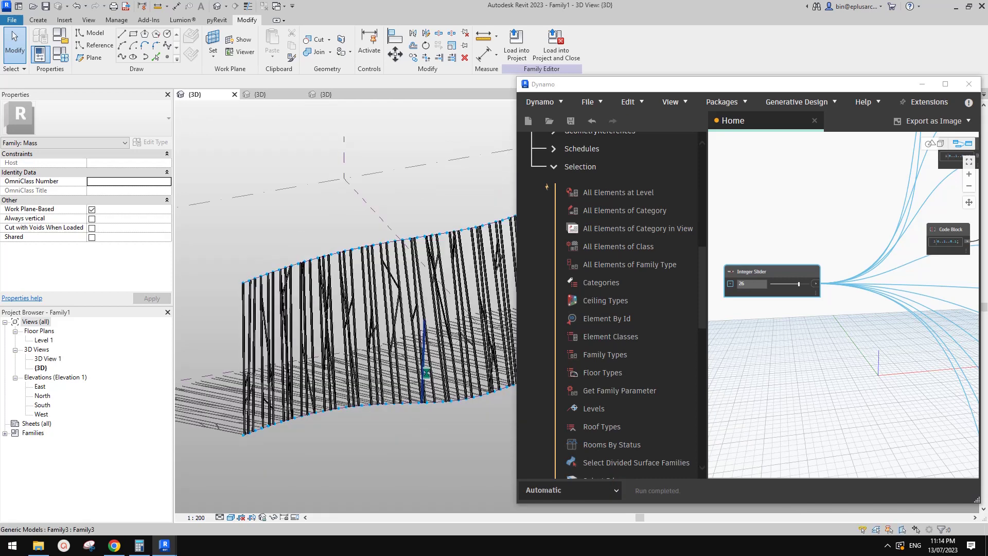
# Step: Examine the random tube pattern of the densely repeated panels from several angles along the curved facade
pyautogui.scroll(1, 408, 431)
pyautogui.moveTo(408, 431); pyautogui.dragTo(479, 414, button='middle')
pyautogui.scroll(2, 392, 338)
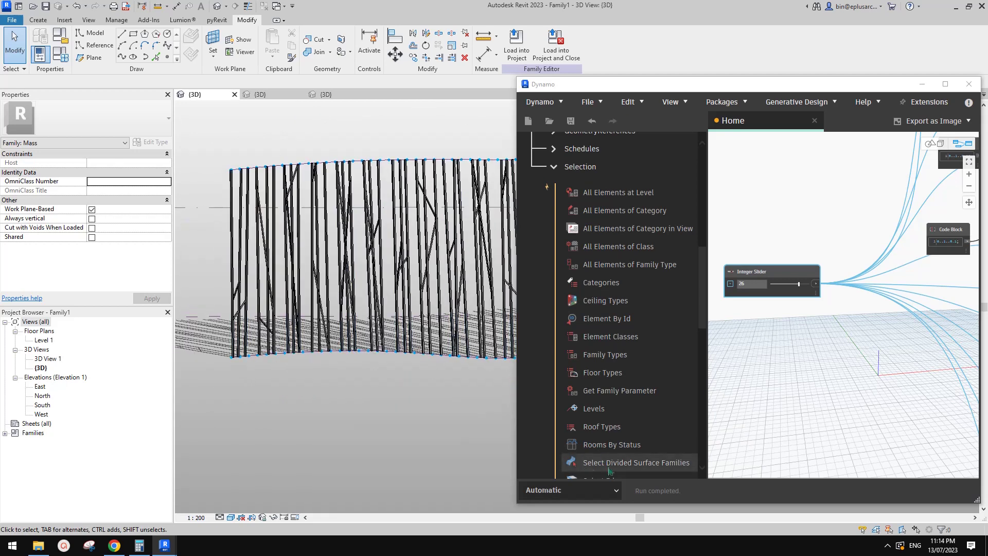
pyautogui.keyDown('shift'); pyautogui.moveTo(381, 335); pyautogui.dragTo(360, 329, button='middle'); pyautogui.keyUp('shift')
pyautogui.keyDown('shift'); pyautogui.moveTo(320, 304); pyautogui.dragTo(494, 329, button='middle'); pyautogui.keyUp('shift')
pyautogui.scroll(-5, 404, 293)
pyautogui.scroll(2, 422, 324)
pyautogui.keyDown('shift'); pyautogui.moveTo(425, 329); pyautogui.dragTo(411, 351, button='middle'); pyautogui.keyUp('shift')
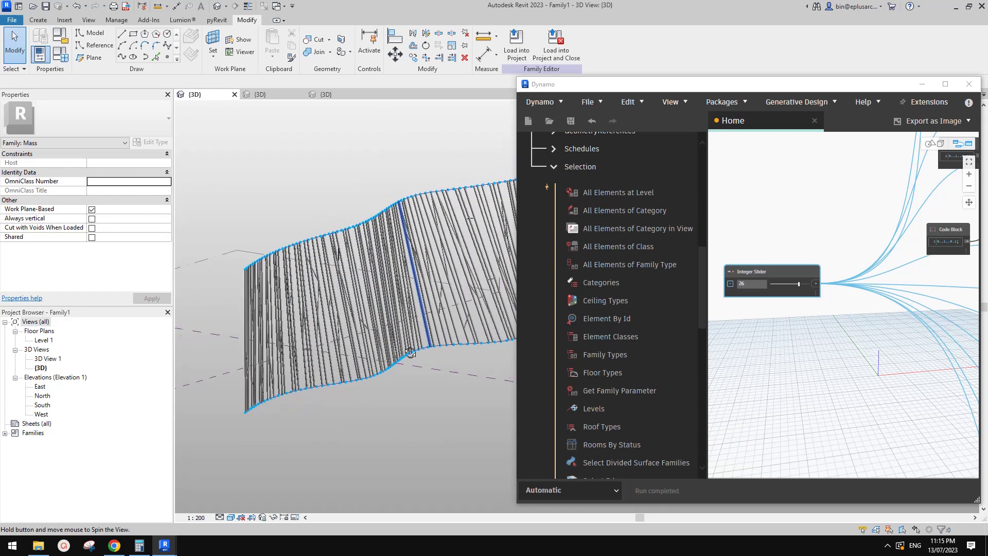
pyautogui.moveTo(413, 286); pyautogui.dragTo(399, 300, button='middle')
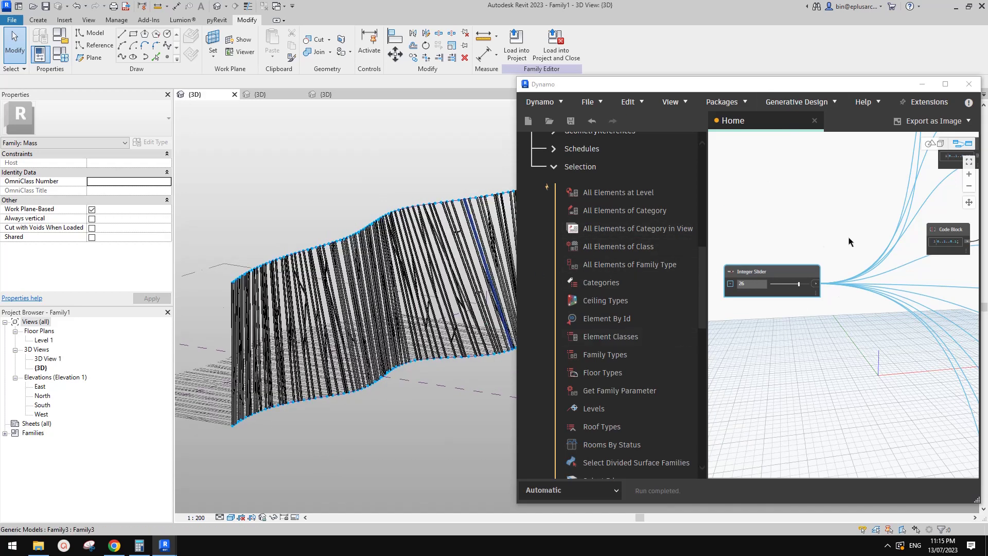
# Step: Move the Integer Slider node closer to the code blocks, then shift and minimize the Dynamo window to uncover the facade
pyautogui.moveTo(813, 272); pyautogui.dragTo(854, 264)
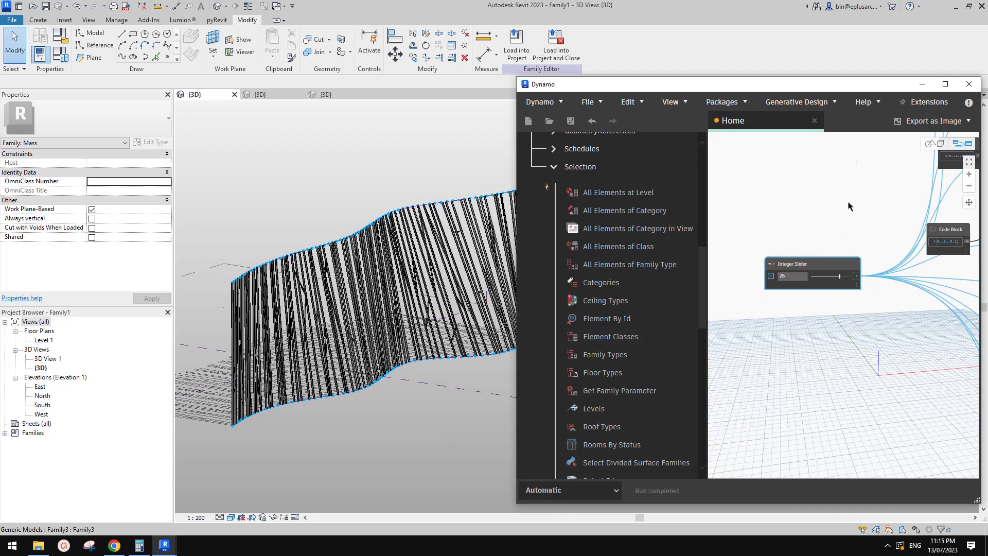
pyautogui.moveTo(852, 88); pyautogui.dragTo(827, 89)
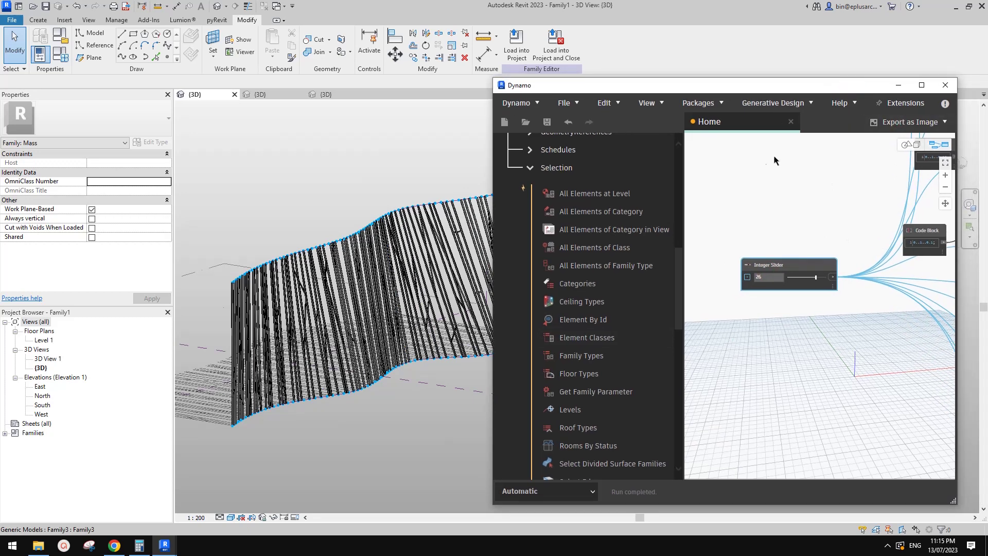
pyautogui.moveTo(451, 258); pyautogui.dragTo(424, 275, button='middle')
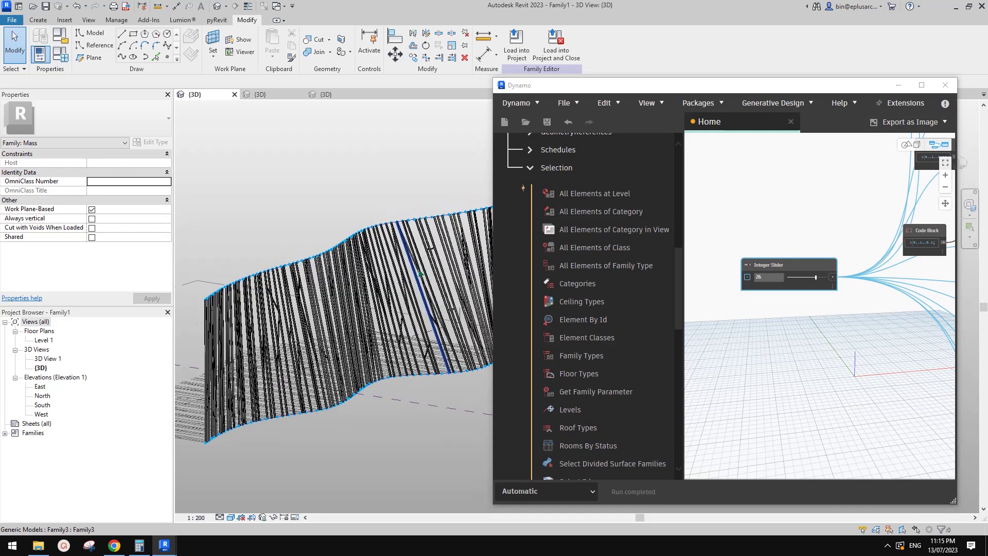
pyautogui.click(420, 274)
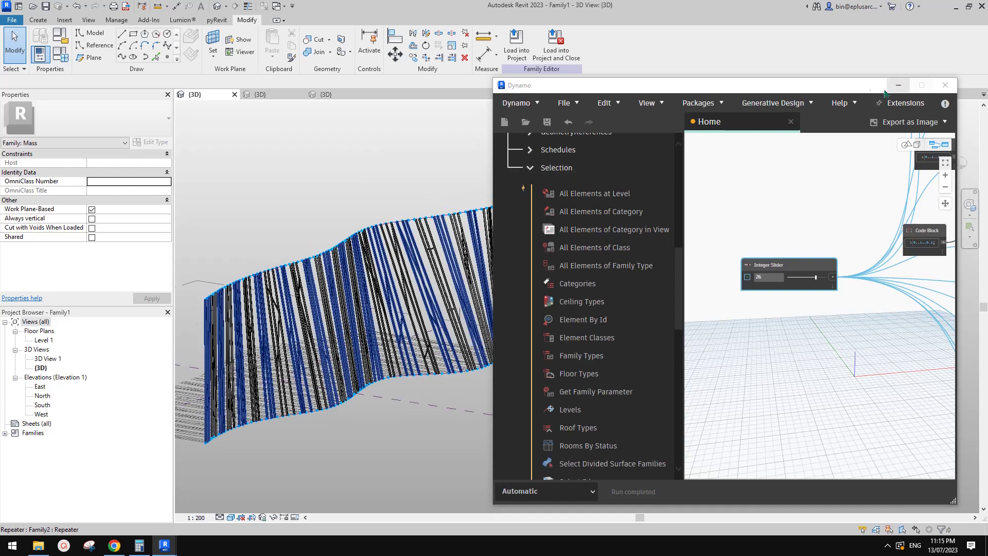
pyautogui.click(900, 91)
# Step: Inspect the vertical tubes and diagonal connecting members up close, and view the complete curved facade between the two divided paths
pyautogui.moveTo(556, 282); pyautogui.dragTo(526, 376, button='middle')
pyautogui.scroll(3, 528, 306)
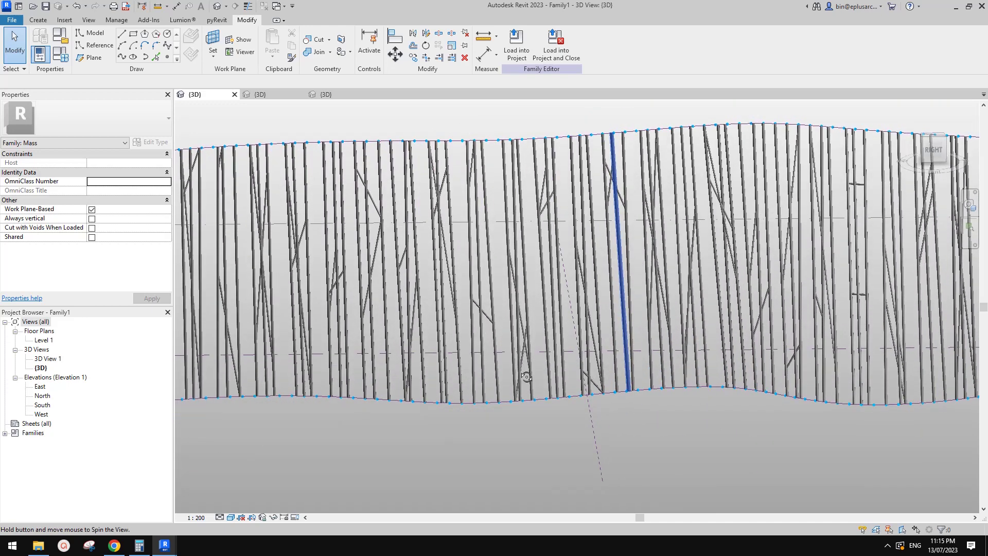
pyautogui.keyDown('shift'); pyautogui.moveTo(526, 378); pyautogui.dragTo(694, 306, button='middle'); pyautogui.keyUp('shift')
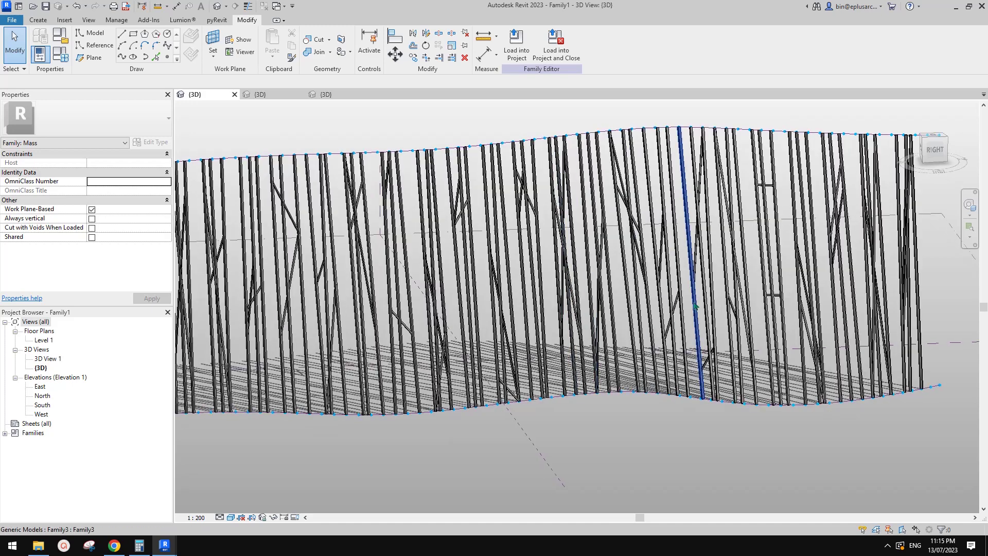
pyautogui.scroll(3, 724, 318)
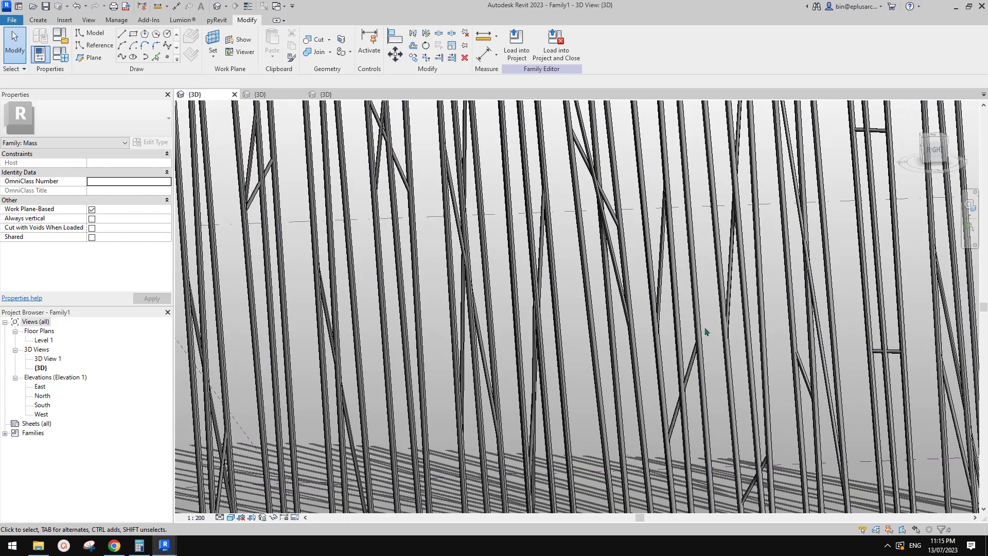
pyautogui.scroll(-3, 706, 331)
pyautogui.scroll(-2, 667, 313)
pyautogui.keyDown('shift'); pyautogui.moveTo(667, 312); pyautogui.dragTo(677, 332, button='middle'); pyautogui.keyUp('shift')
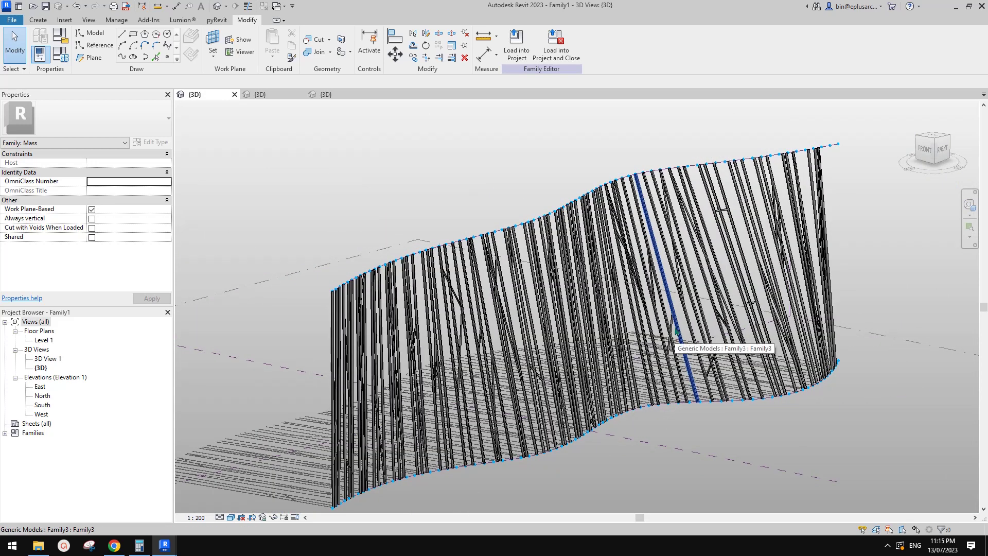